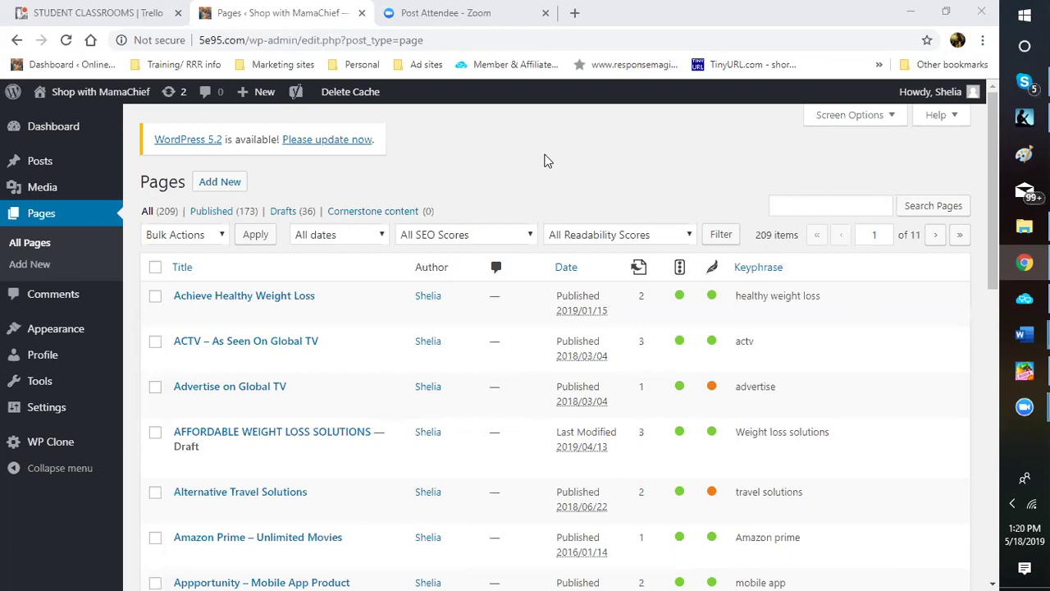
scroll(529, 179, down, 2)
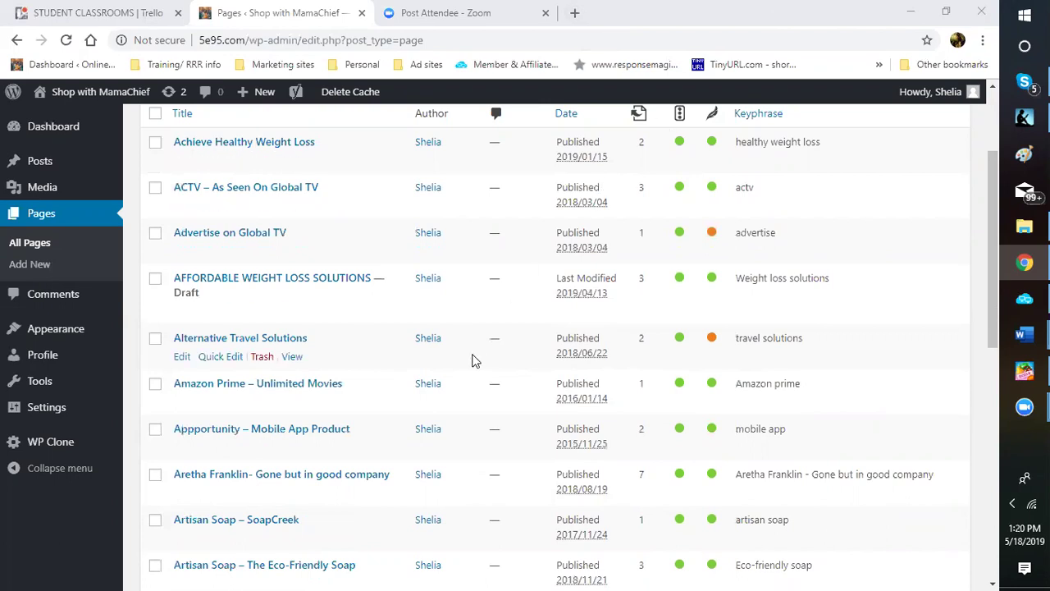
scroll(472, 361, down, 2)
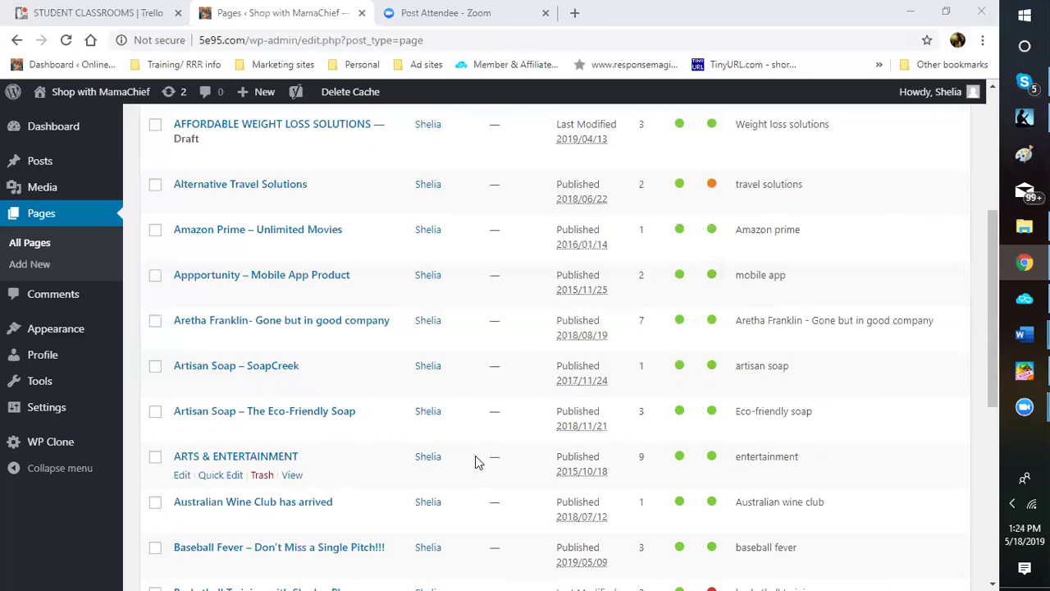
scroll(475, 456, down, 1)
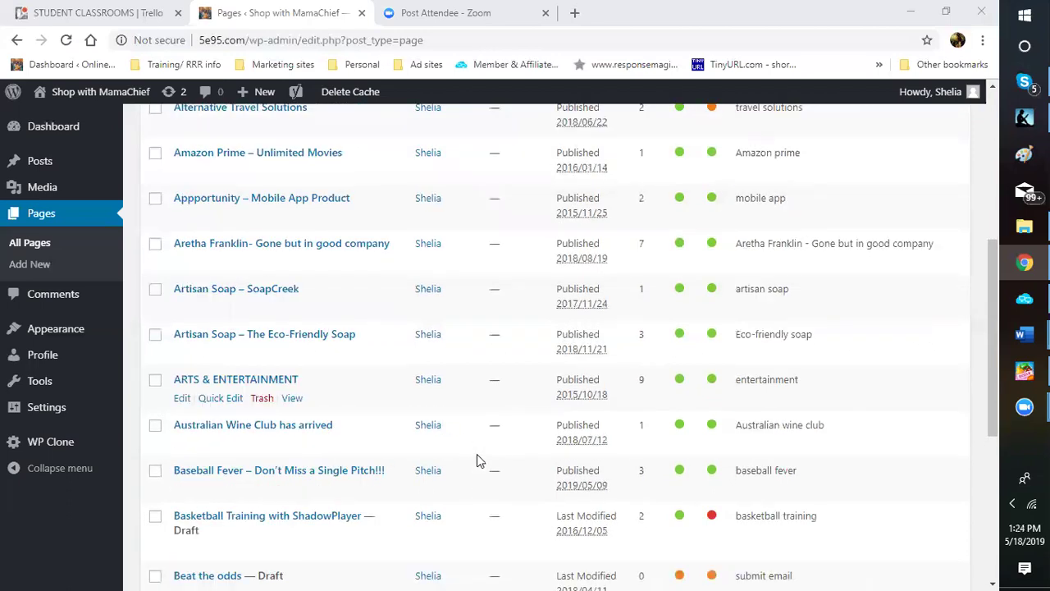
scroll(483, 460, up, 1)
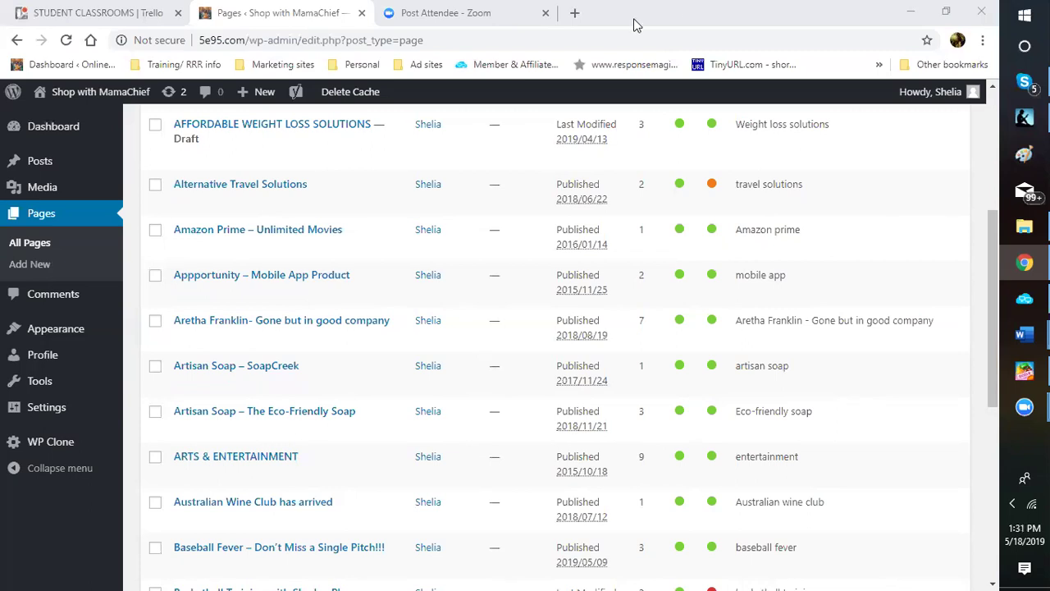
Look through the affiliate and marketing programs saved in the Marketing sites bookmark folder from a new browser tab
click(575, 14)
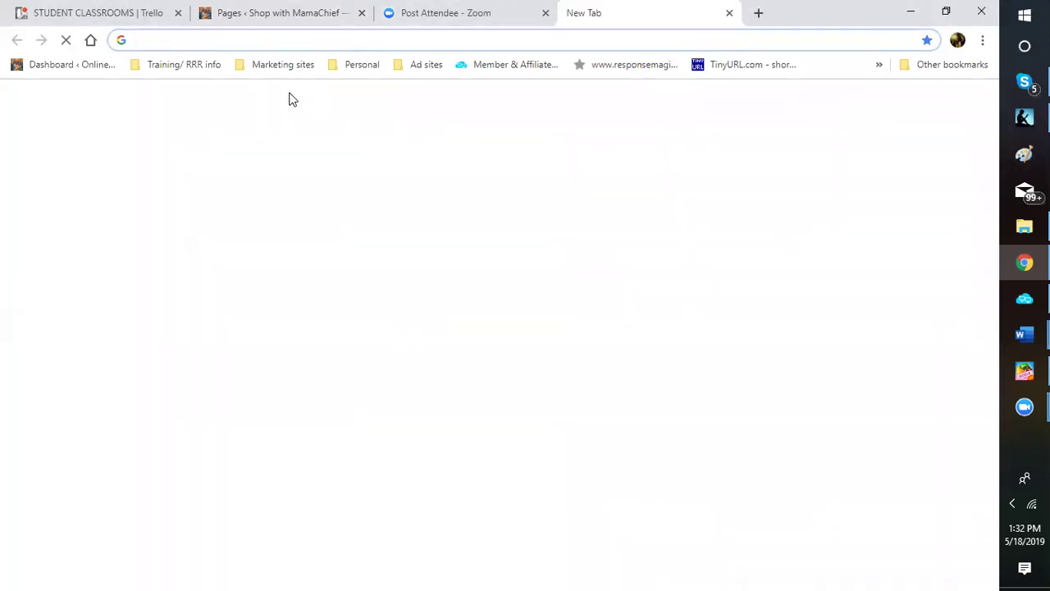
click(286, 67)
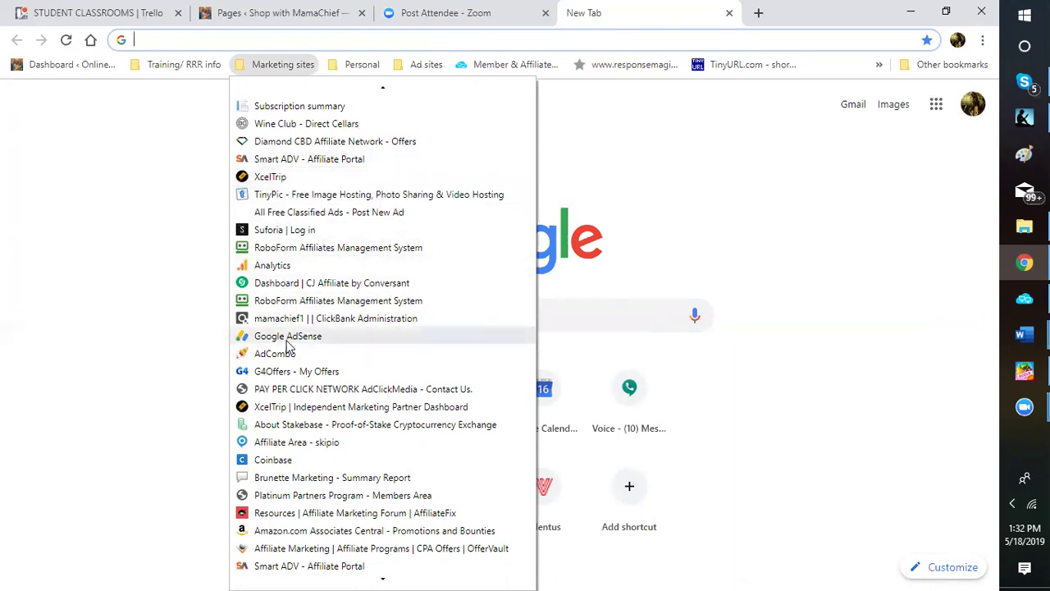
scroll(289, 351, down, 1)
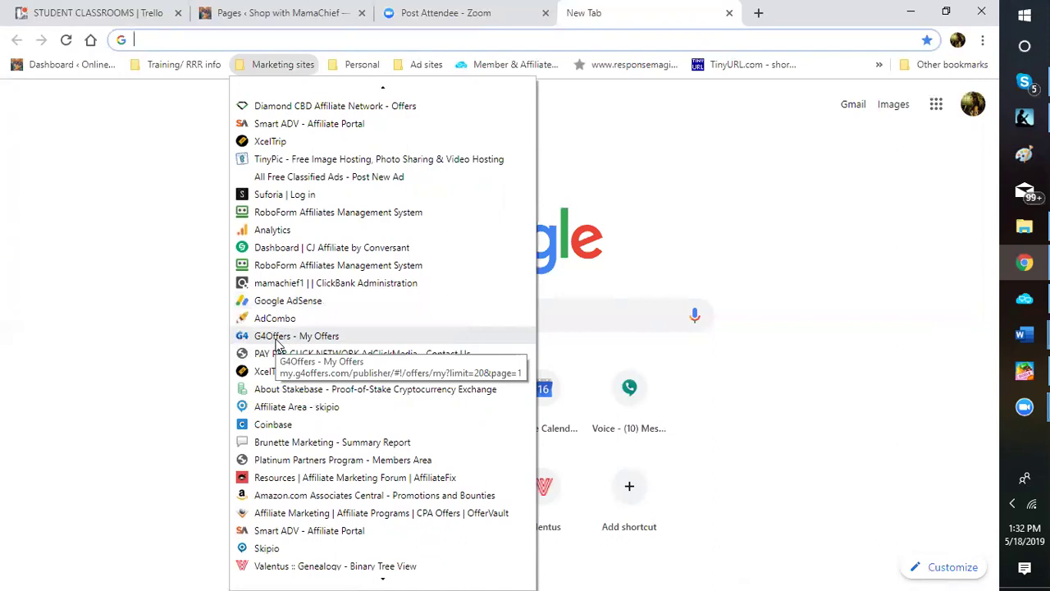
scroll(277, 343, down, 1)
scroll(275, 348, down, 1)
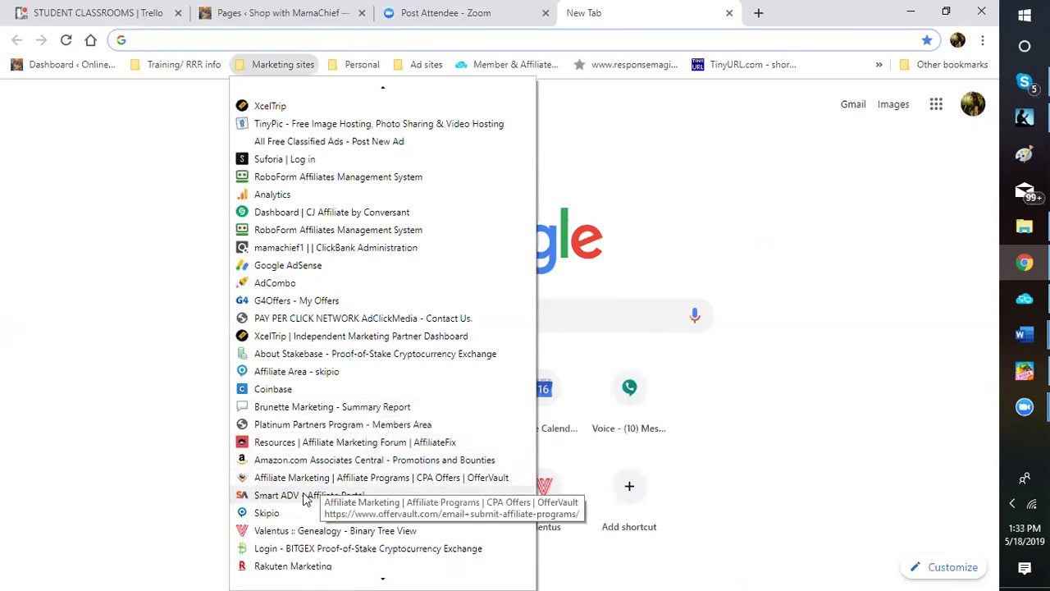
scroll(287, 517, down, 2)
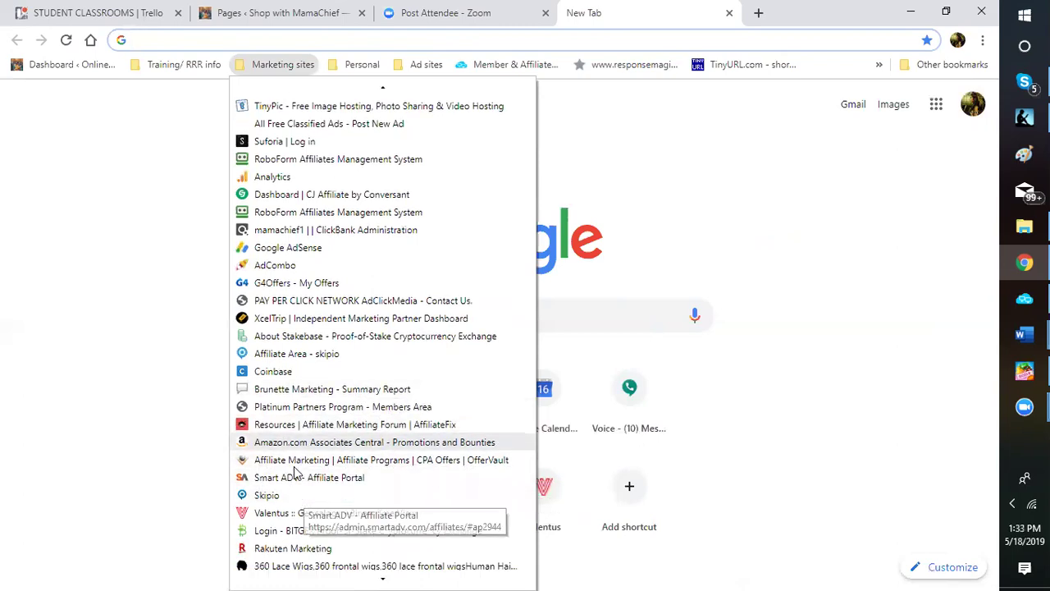
scroll(274, 541, down, 1)
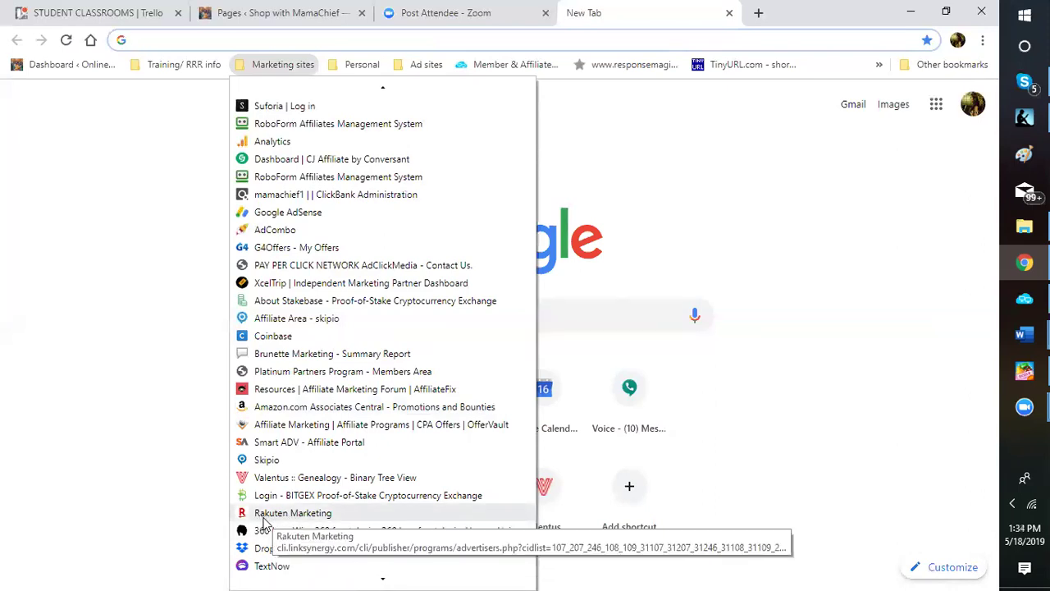
scroll(260, 522, down, 1)
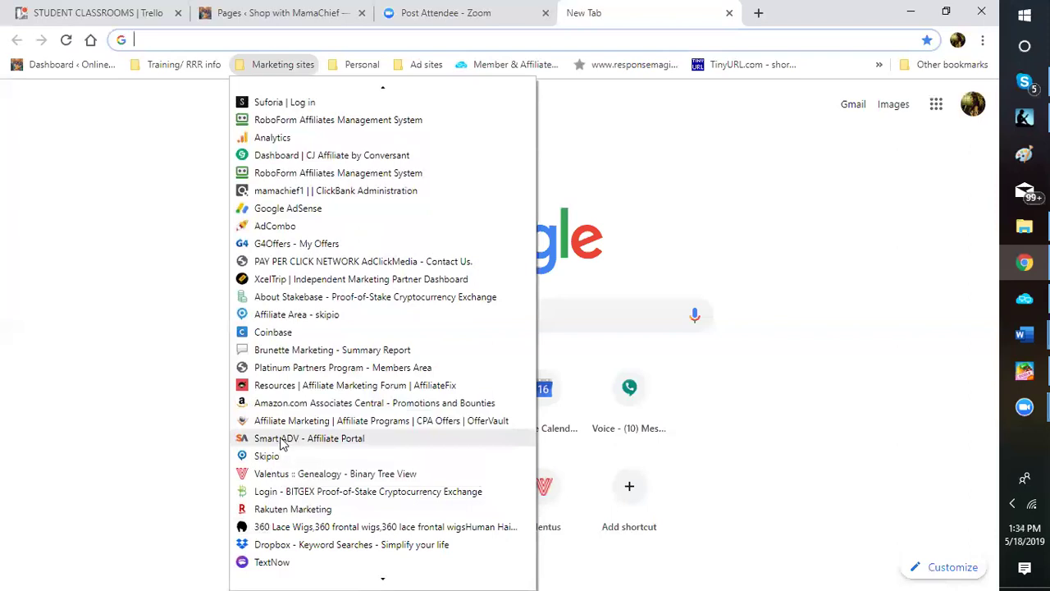
click(174, 392)
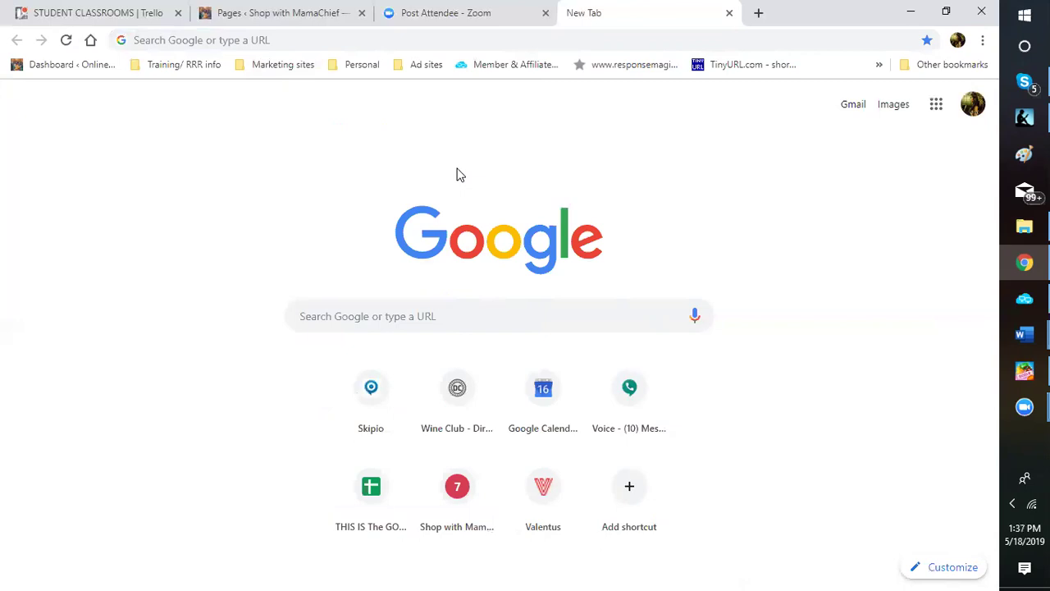
Load the site's WordPress dashboard from its bookmark in both the existing pages tab and the new blank tab
click(293, 15)
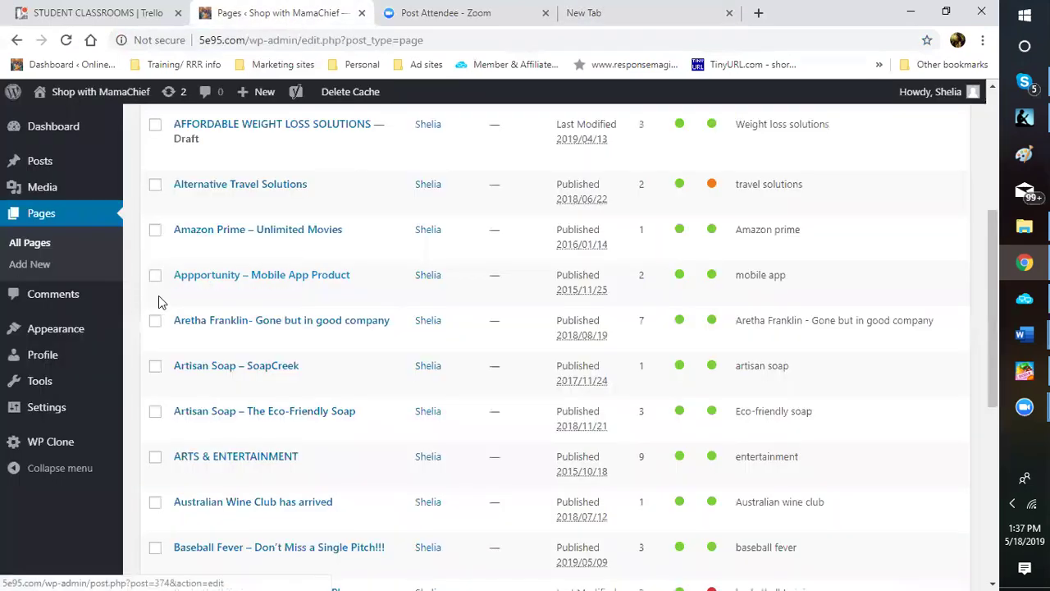
scroll(188, 351, up, 4)
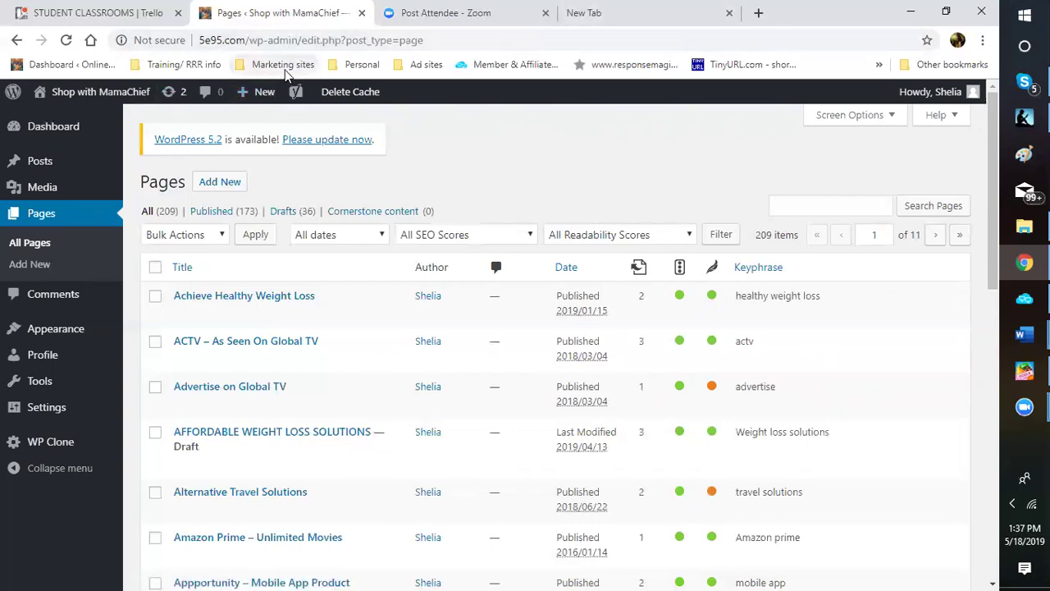
click(70, 73)
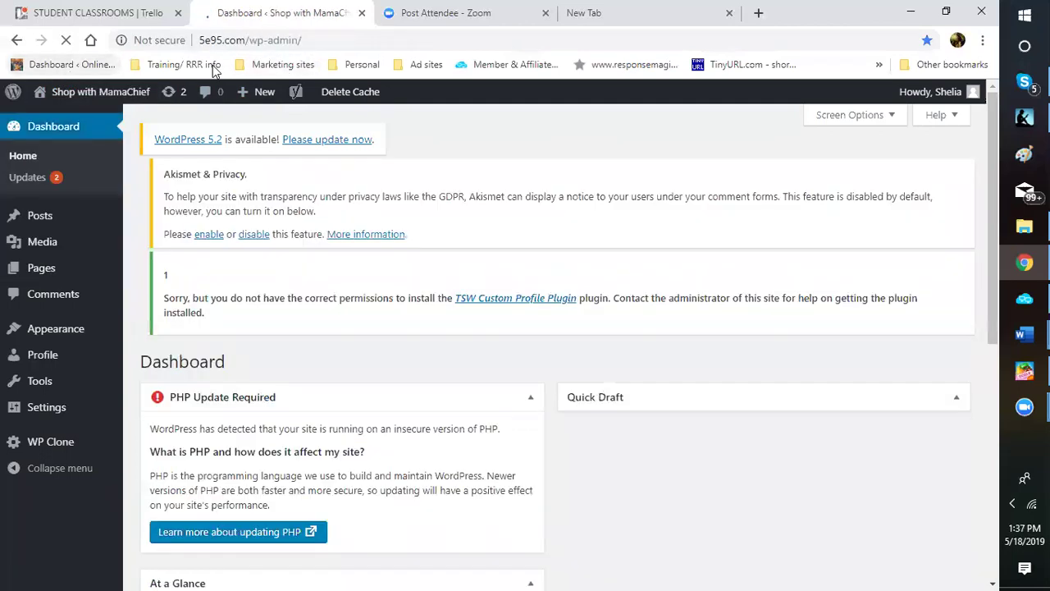
click(617, 13)
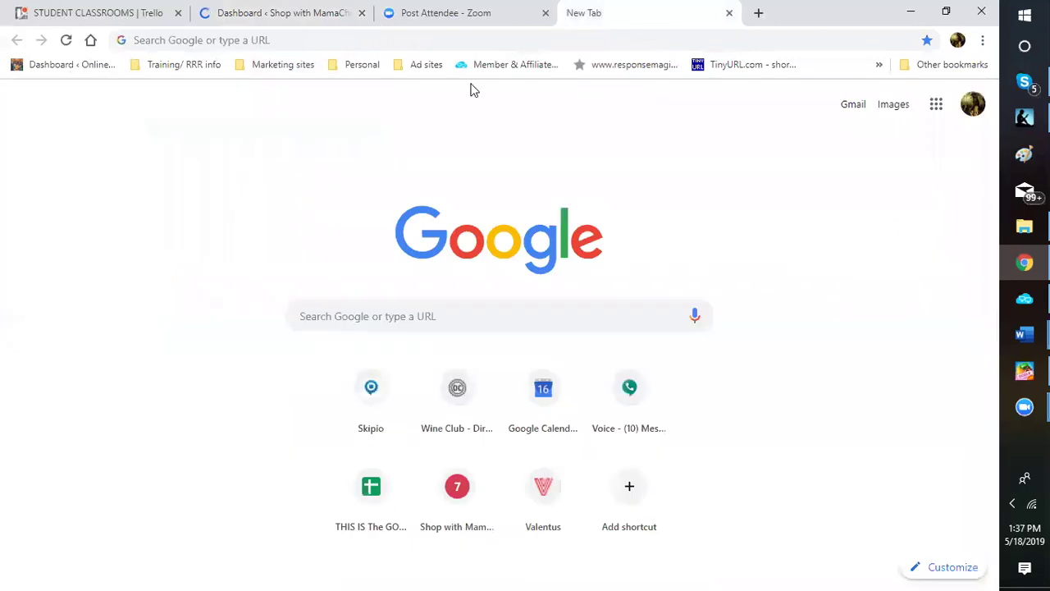
click(64, 72)
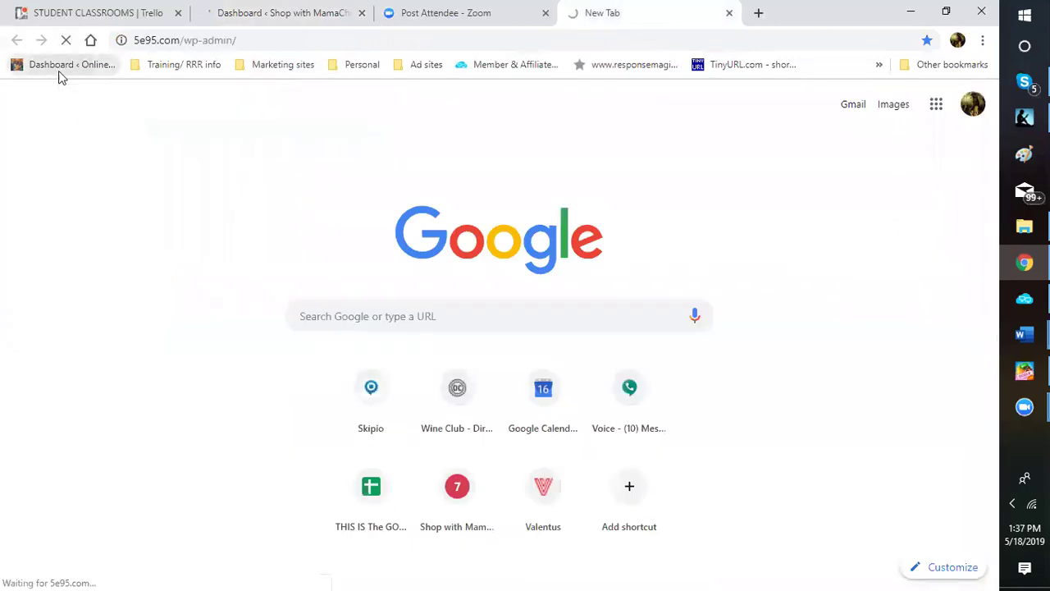
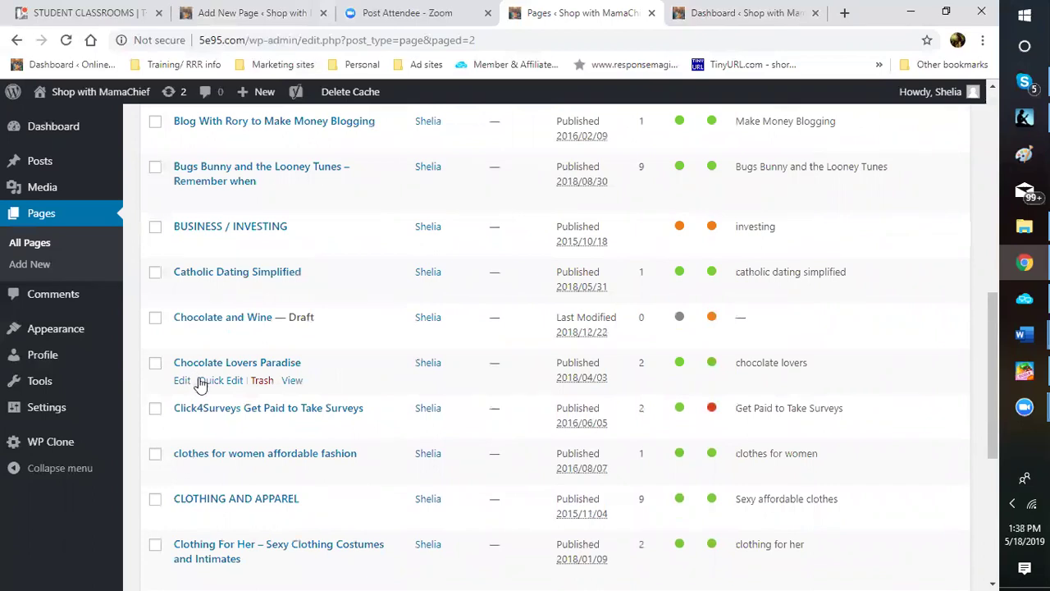
Look through the second page of the site's page list, and search the pages for "cigars"
scroll(200, 383, down, 1)
scroll(200, 383, down, 2)
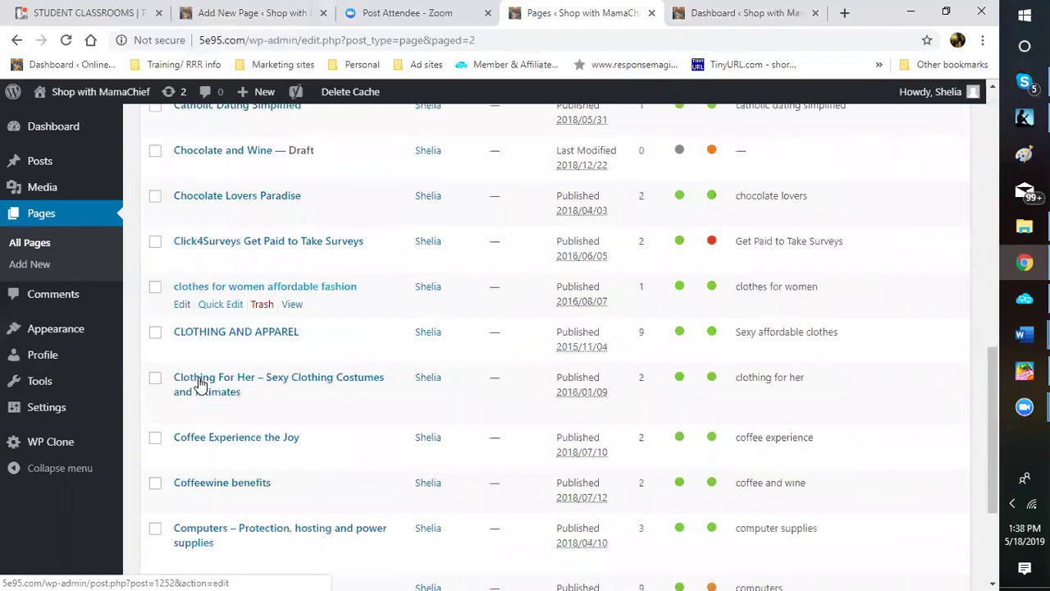
scroll(200, 383, down, 2)
scroll(769, 193, up, 10)
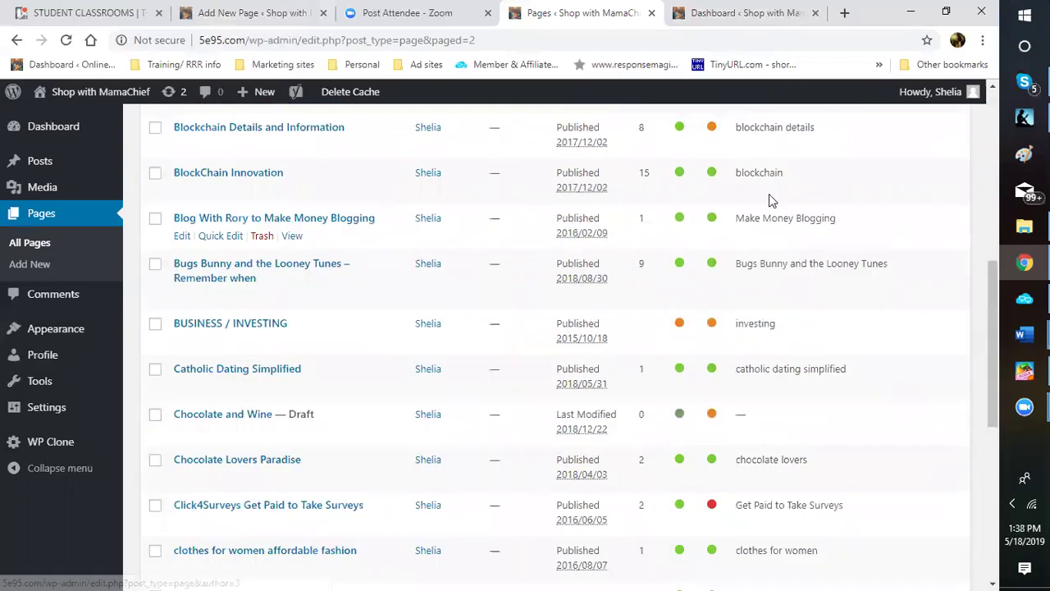
click(784, 352)
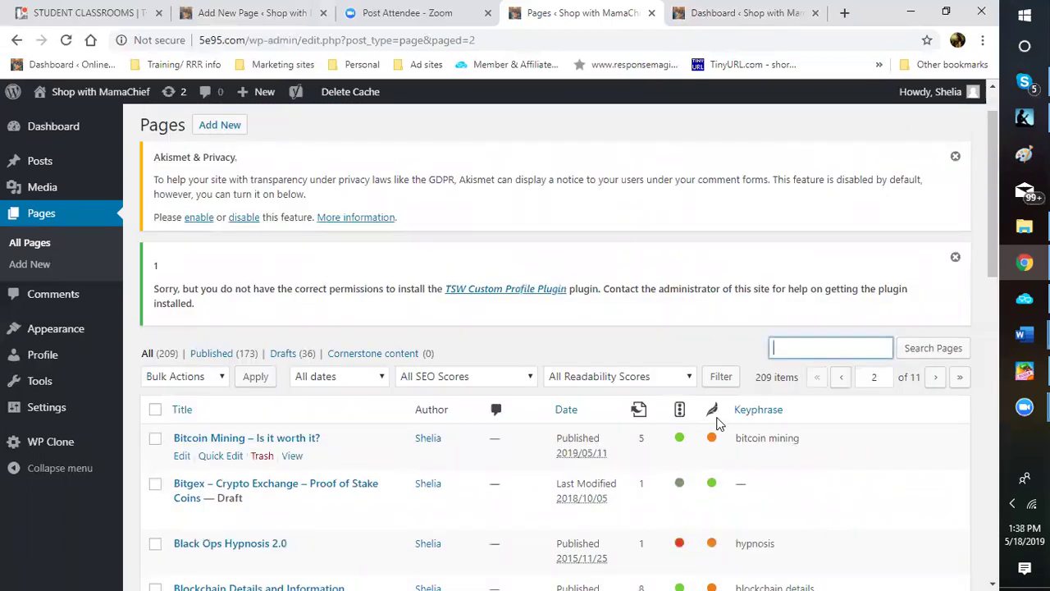
text(cig)
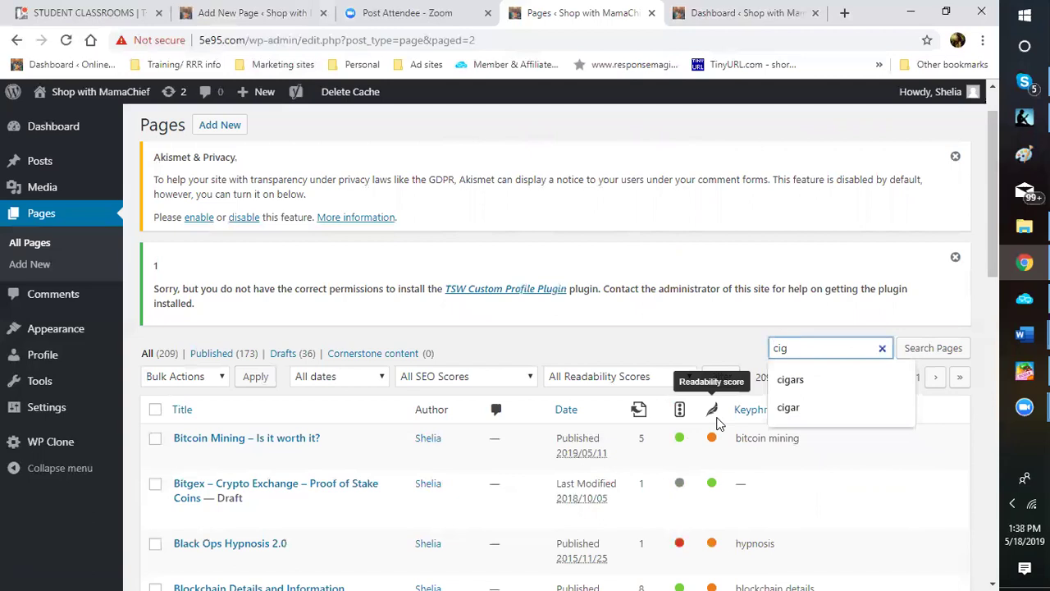
click(792, 379)
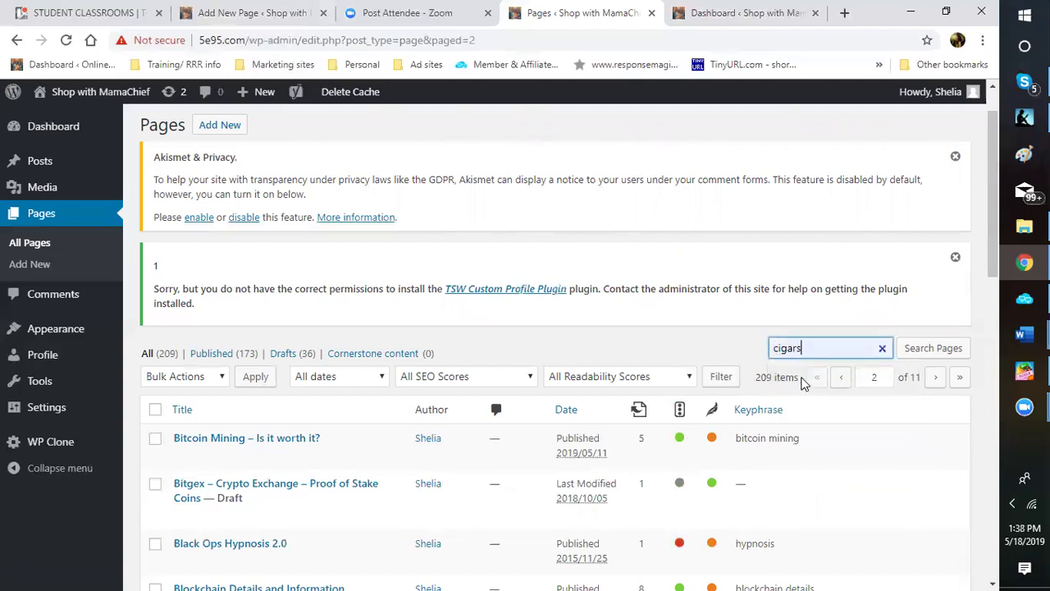
click(933, 353)
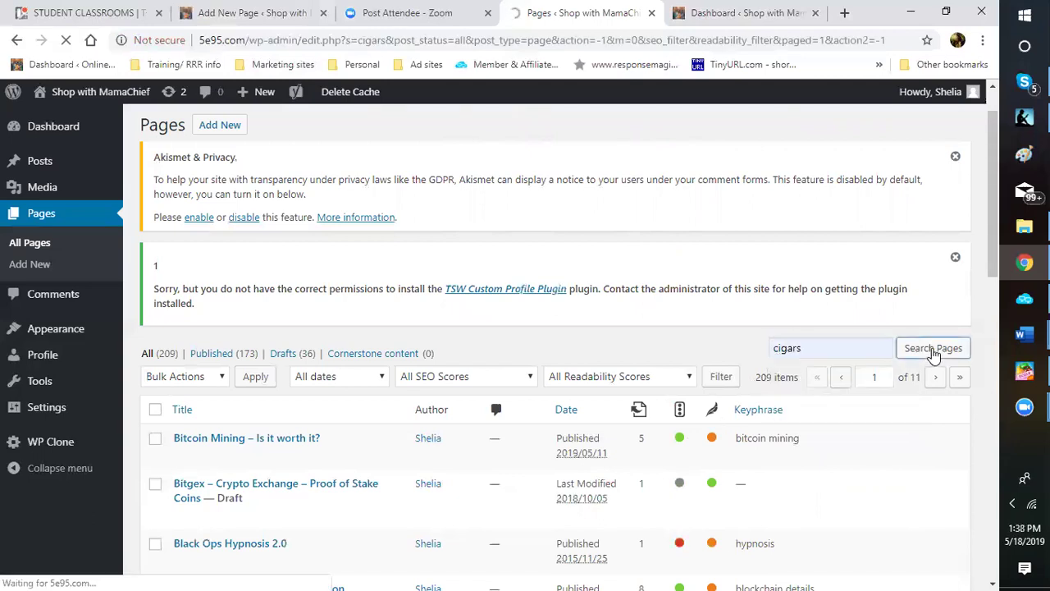
View the live page "The Cigar – The Perfect Complement to an Elegant Lifestyle" from the search results
scroll(310, 475, down, 2)
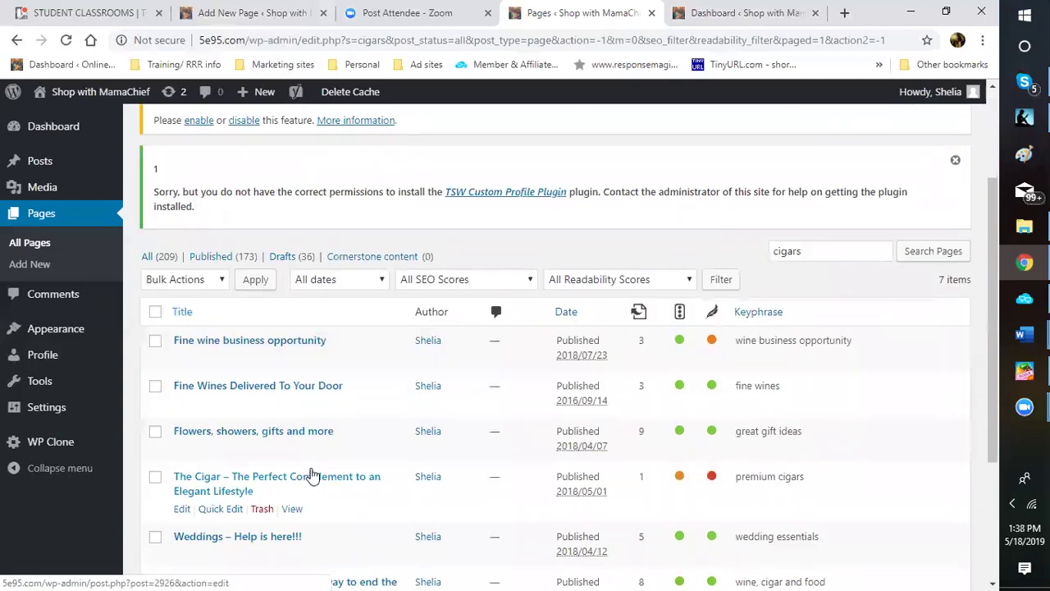
scroll(322, 460, down, 1)
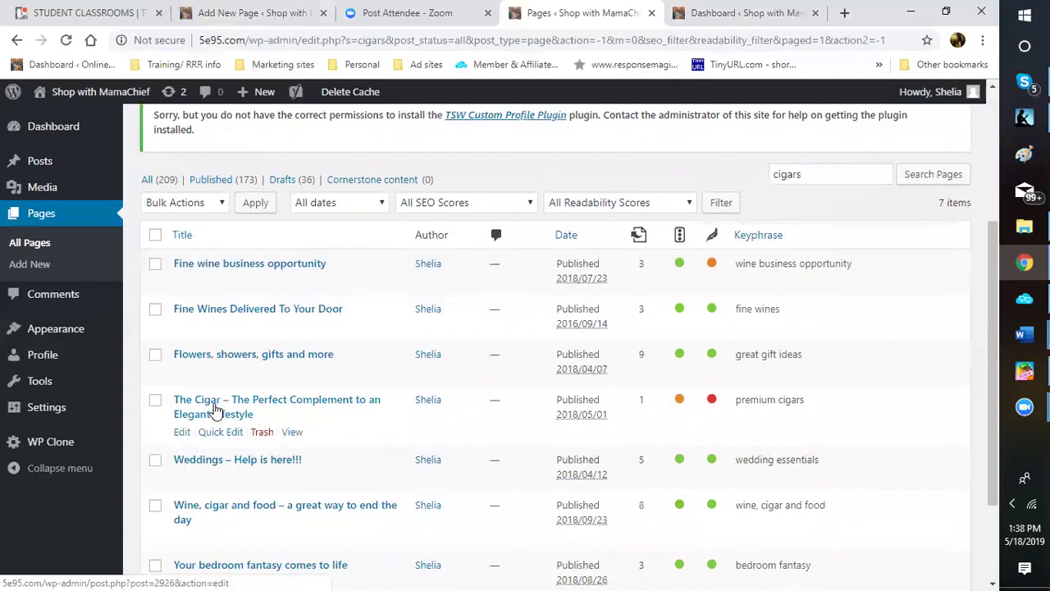
click(293, 432)
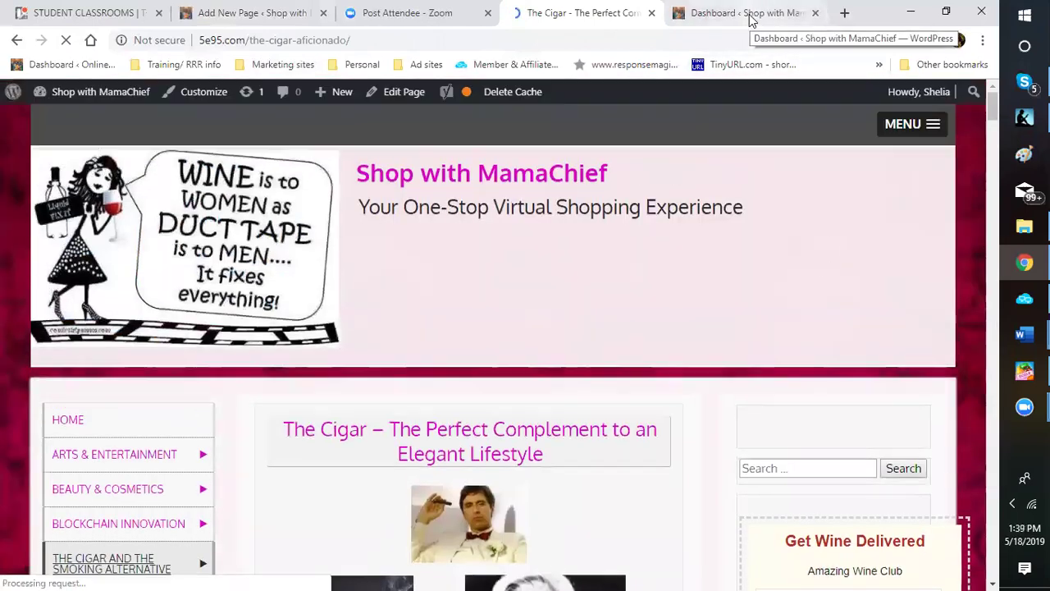
List all the site's pages in the other dashboard tab and search them for "wine"
click(749, 14)
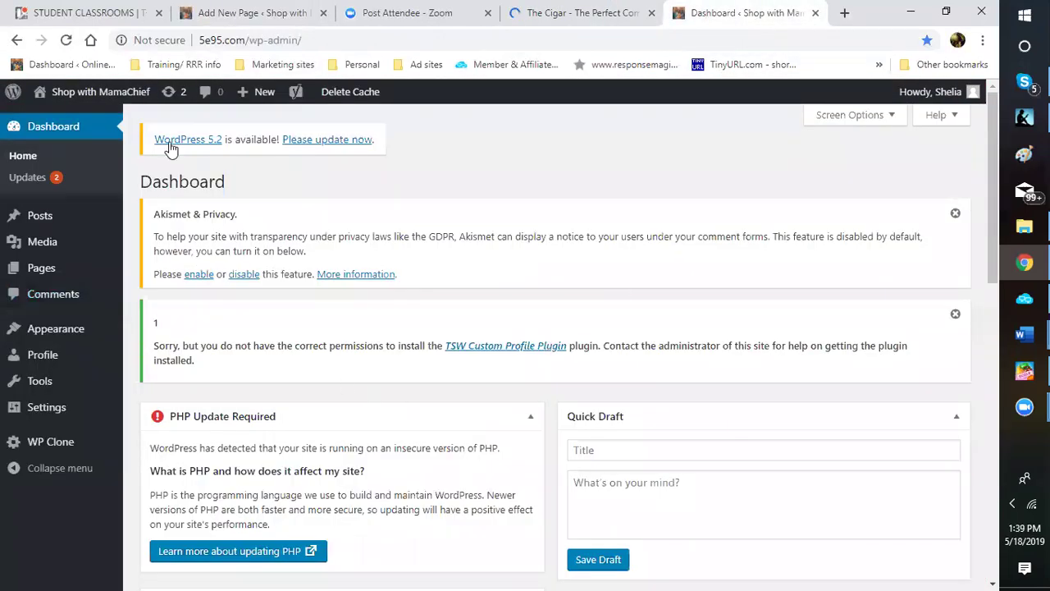
mouse_move(113, 277)
click(153, 276)
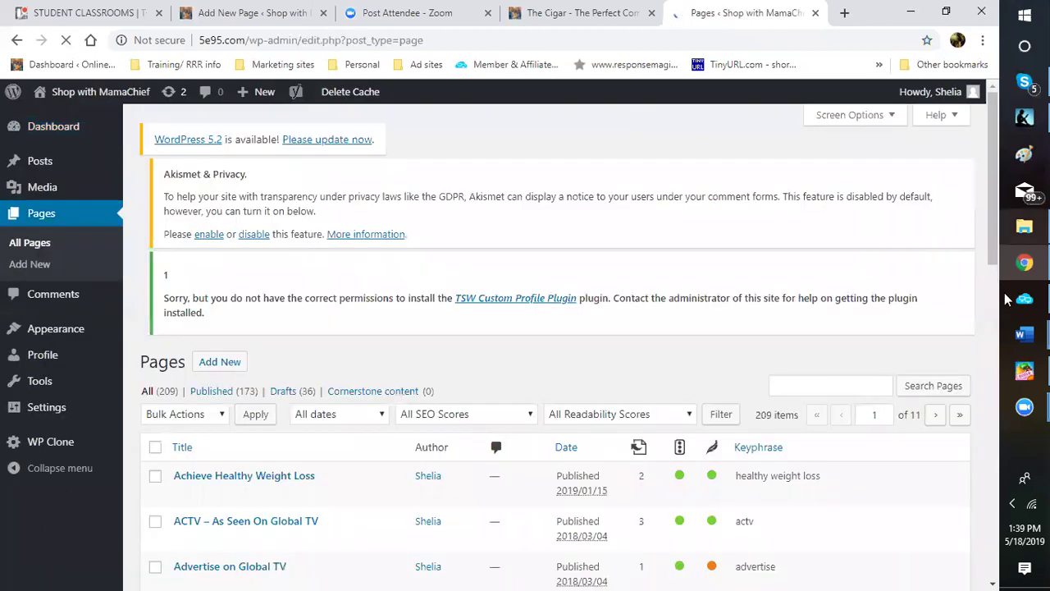
click(817, 403)
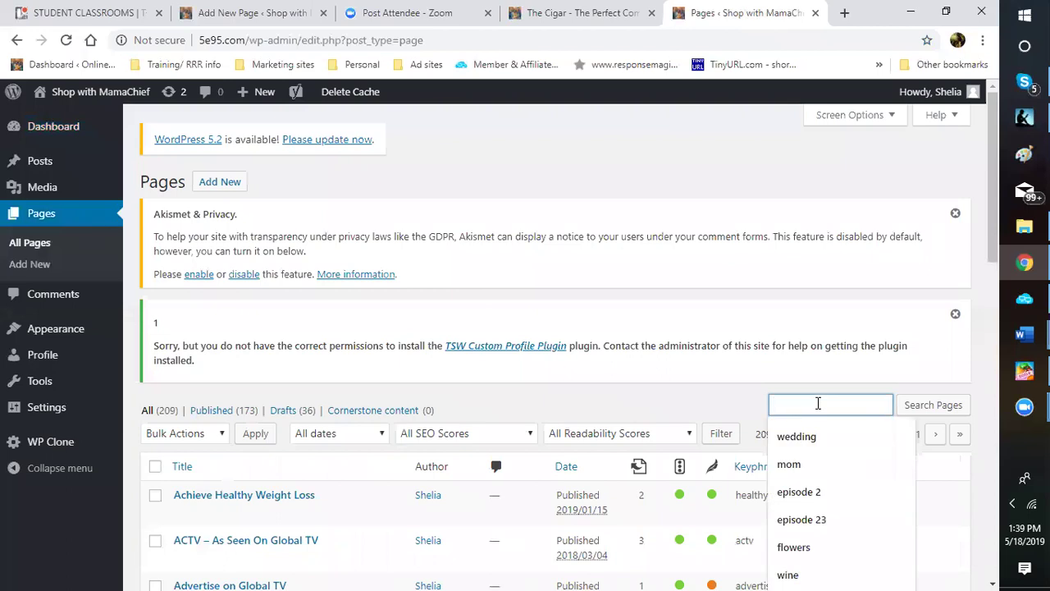
text(wine)
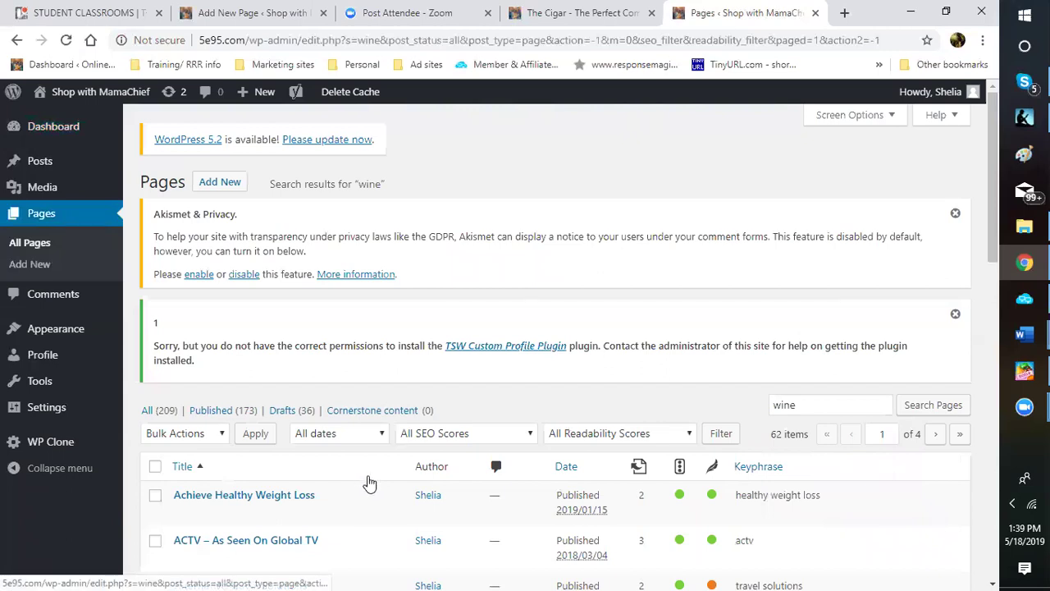
scroll(369, 484, down, 3)
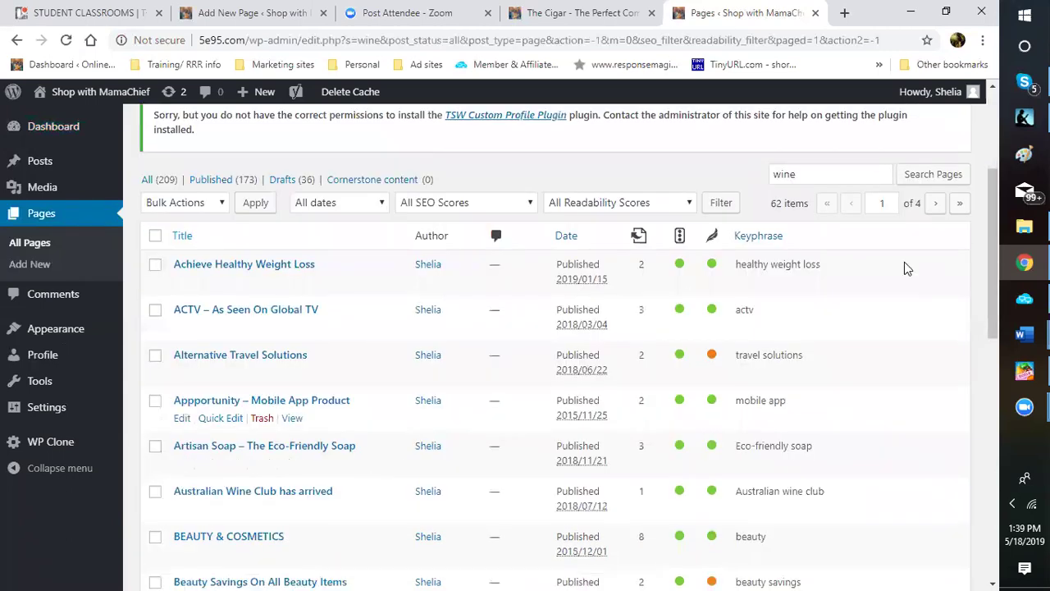
click(950, 176)
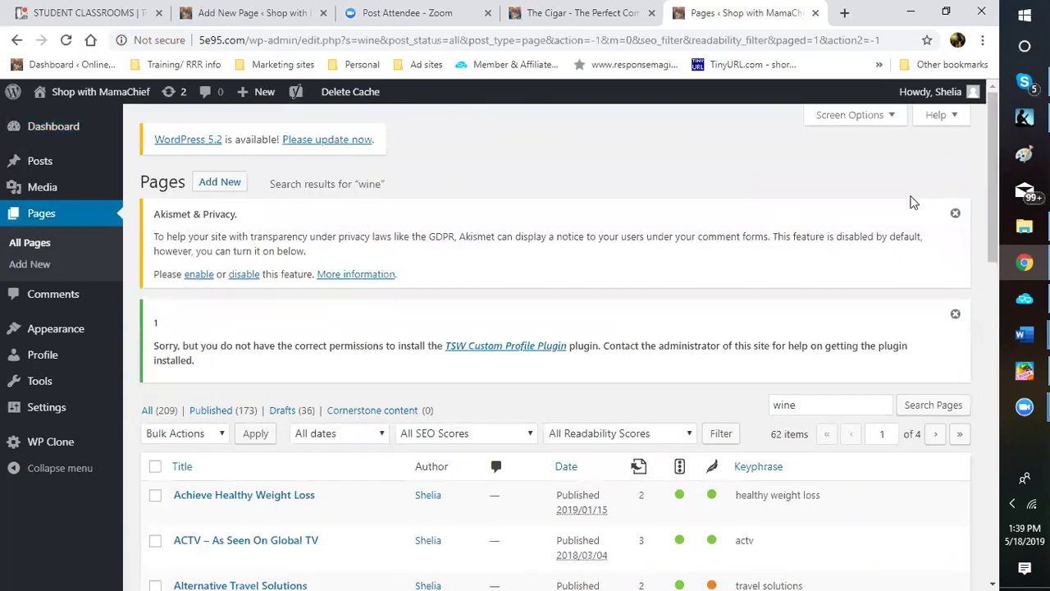
scroll(906, 207, down, 3)
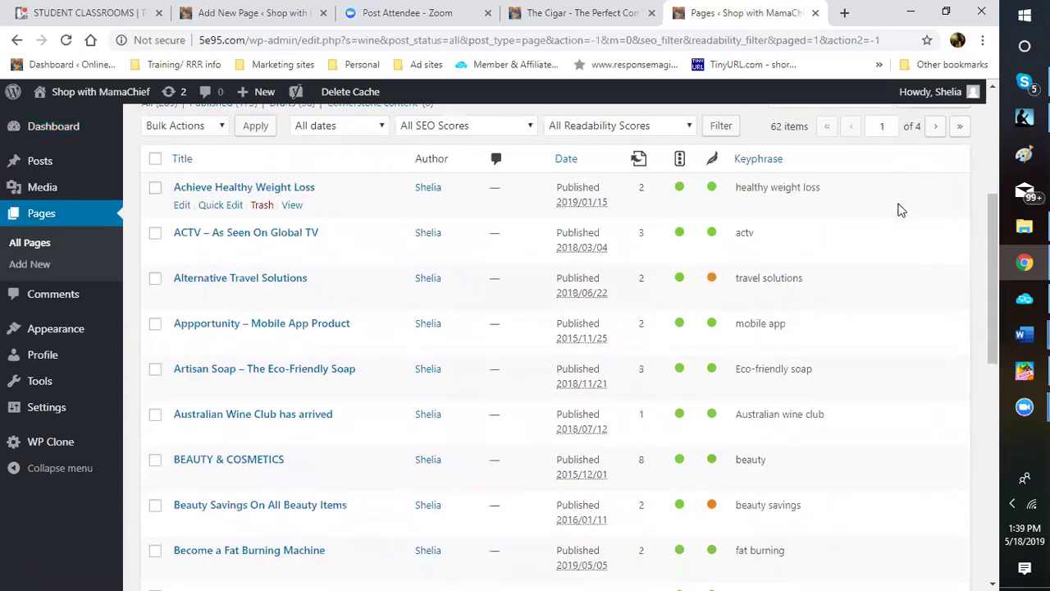
scroll(902, 211, up, 2)
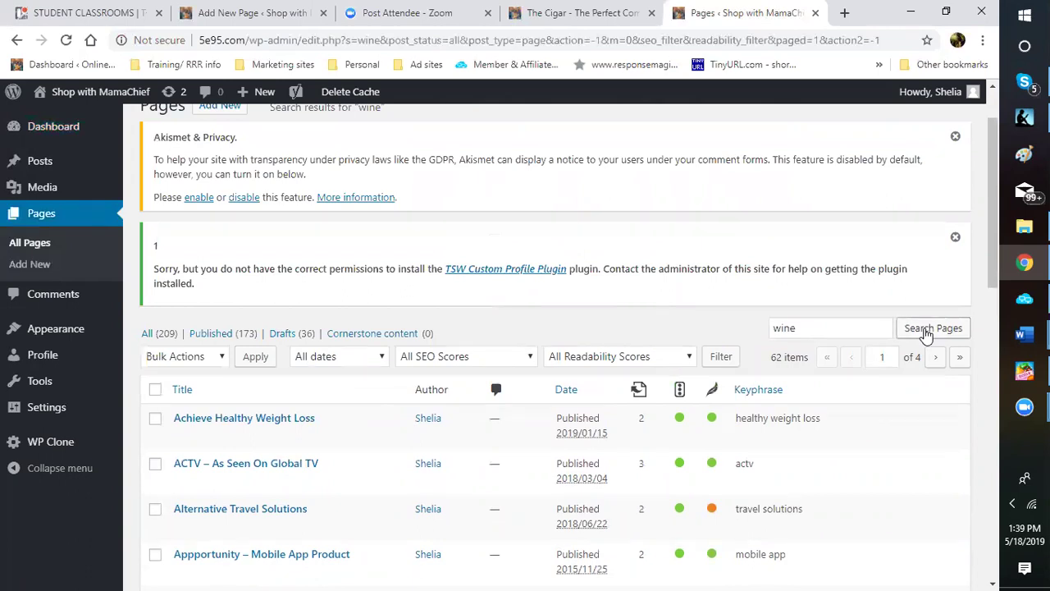
Search the pages for "wine" again and look through the first page of results
click(925, 332)
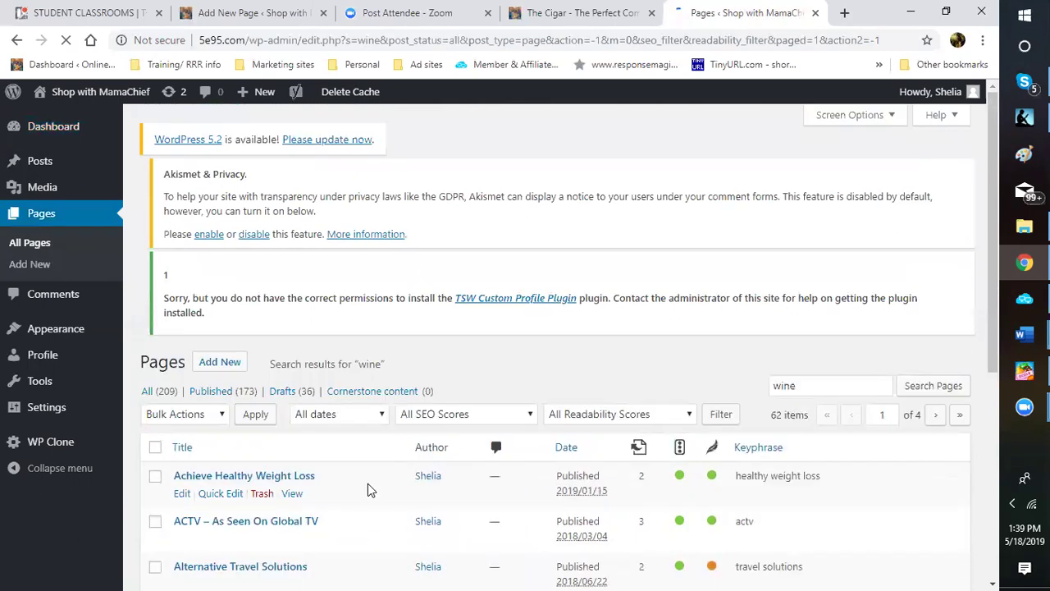
scroll(367, 490, down, 2)
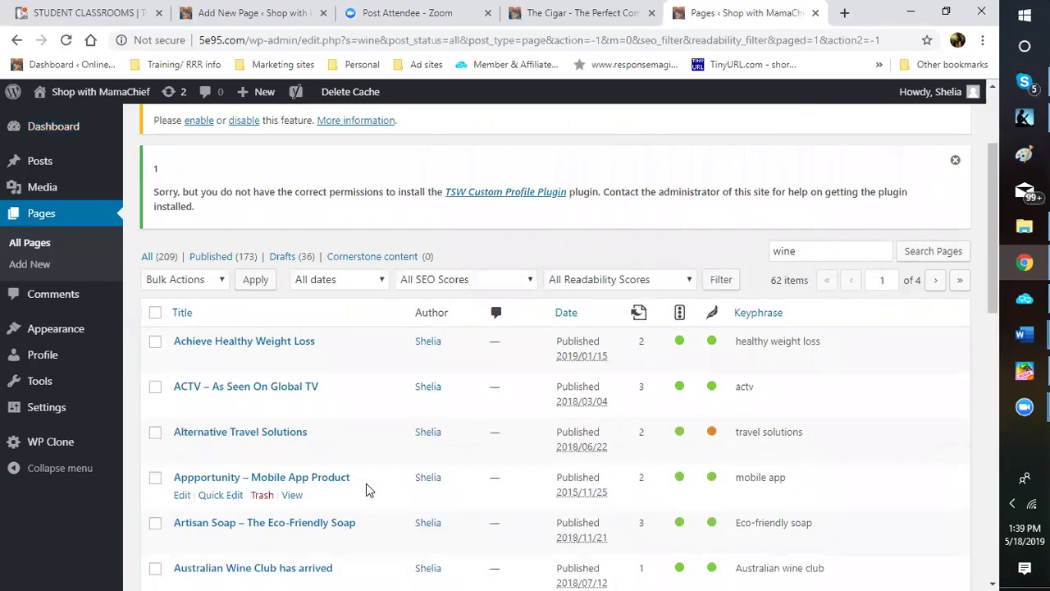
scroll(368, 489, down, 1)
scroll(367, 489, down, 4)
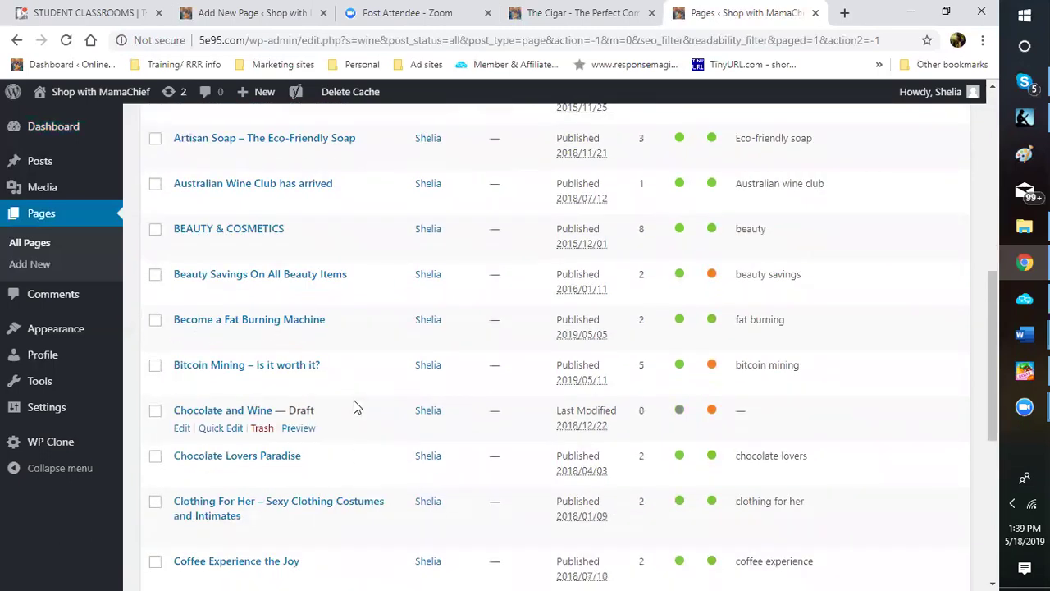
scroll(352, 409, down, 2)
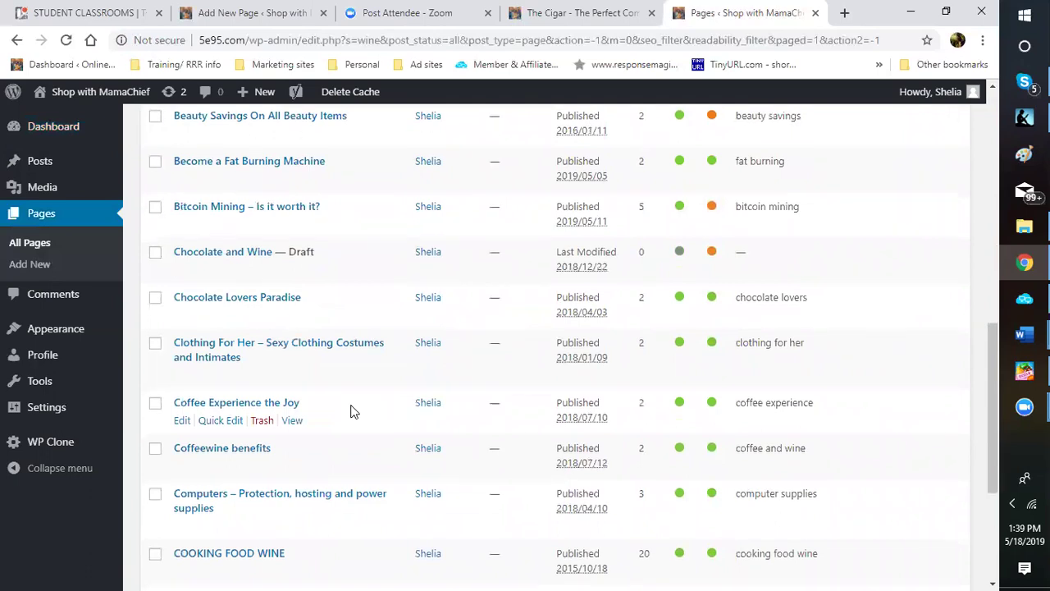
scroll(351, 410, down, 4)
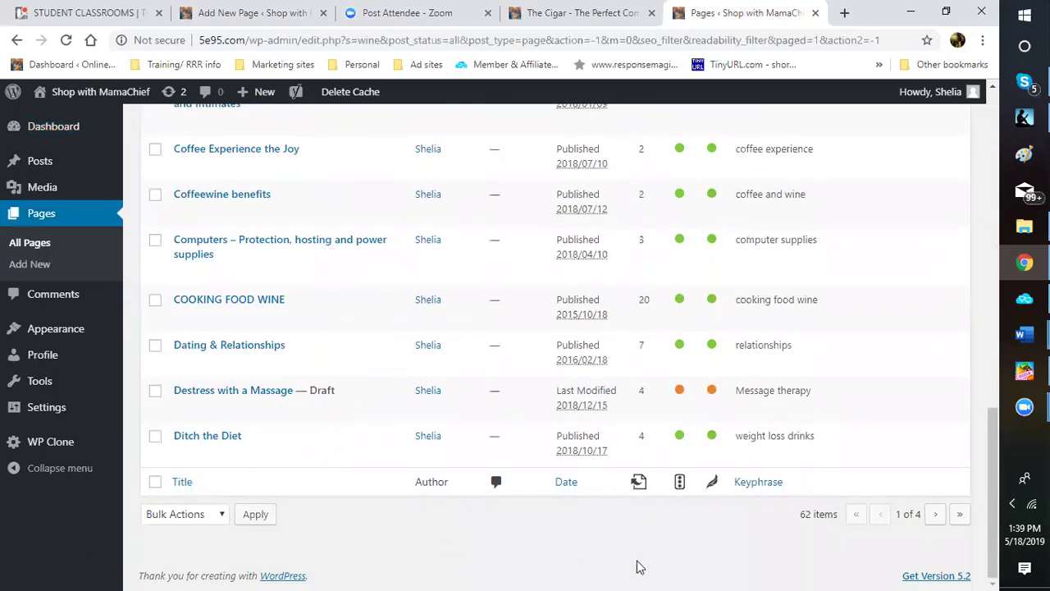
Look through the second page of the "wine" search results for a suitable example page
click(934, 517)
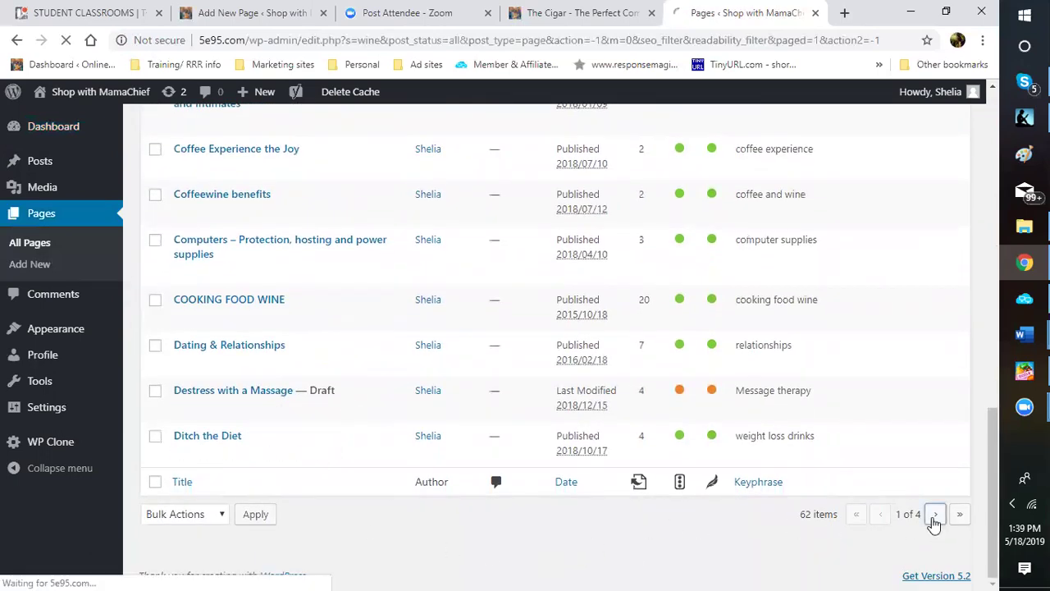
scroll(374, 501, down, 3)
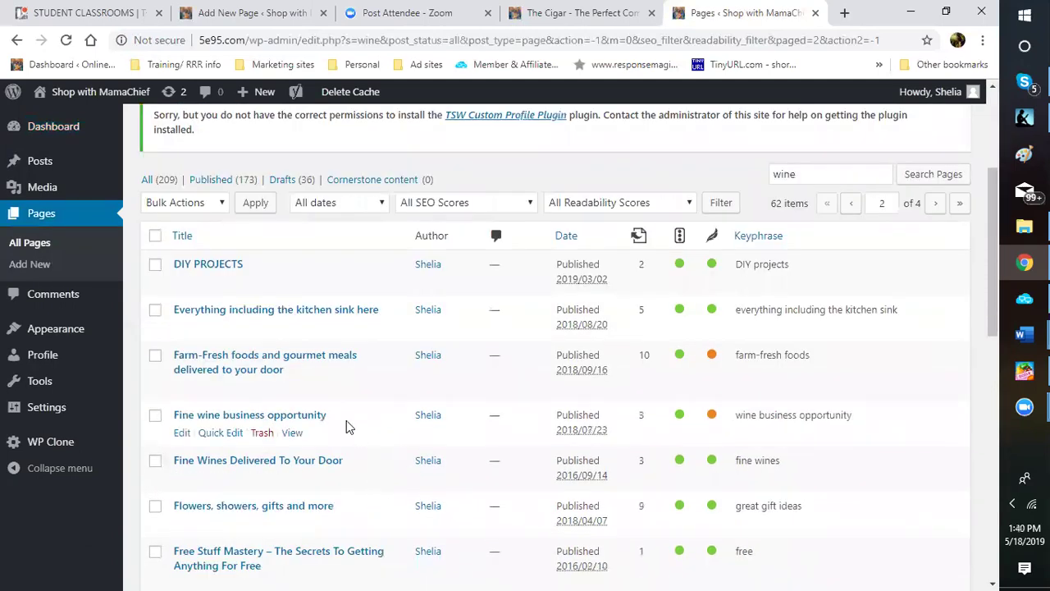
scroll(346, 427, down, 2)
scroll(346, 422, down, 3)
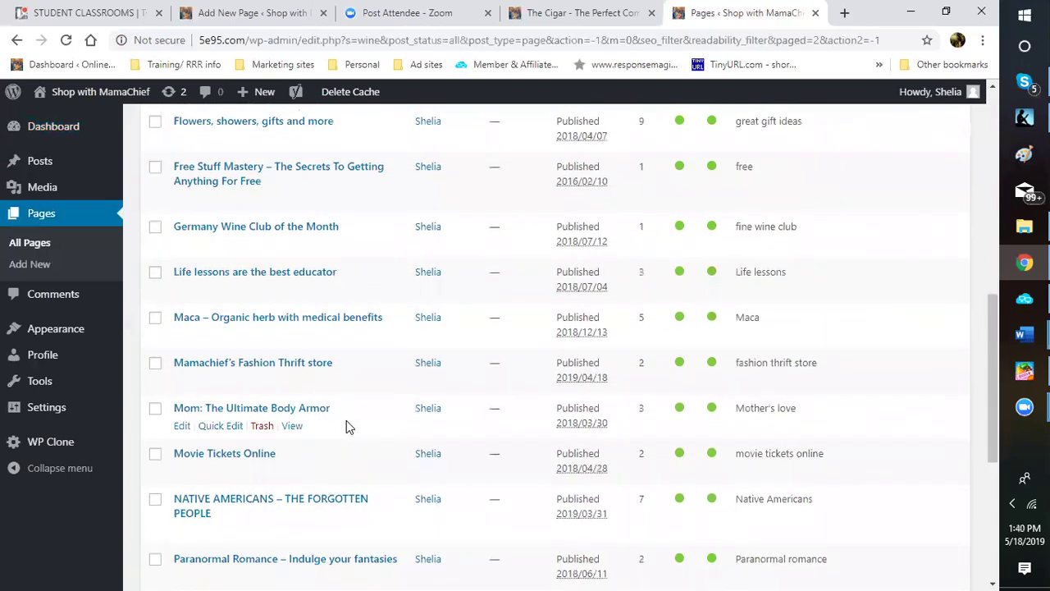
scroll(346, 426, down, 3)
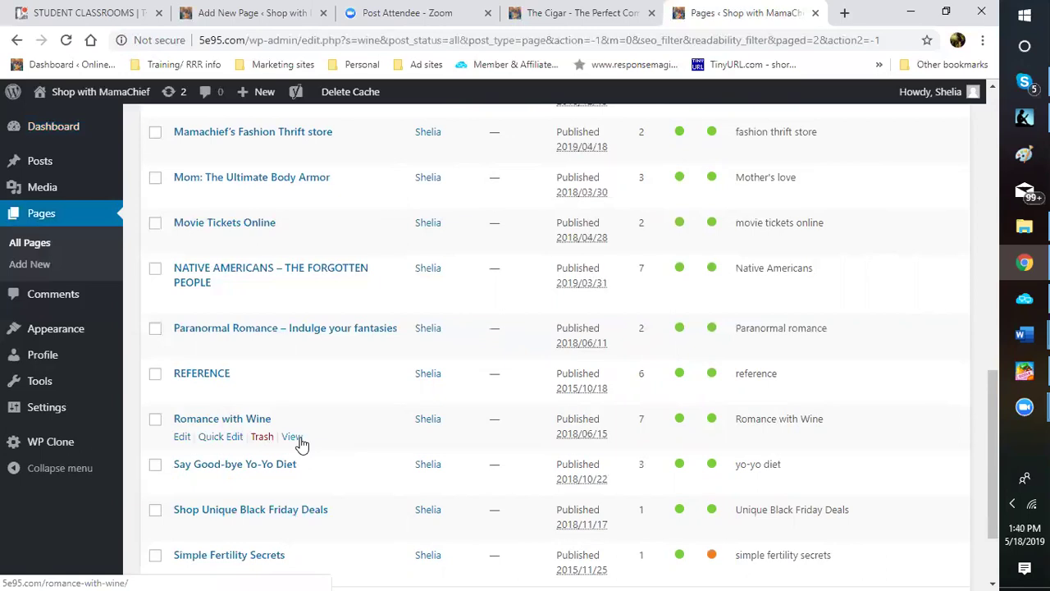
View the live page "Romance with Wine" and examine its text, images and affiliate links
click(293, 438)
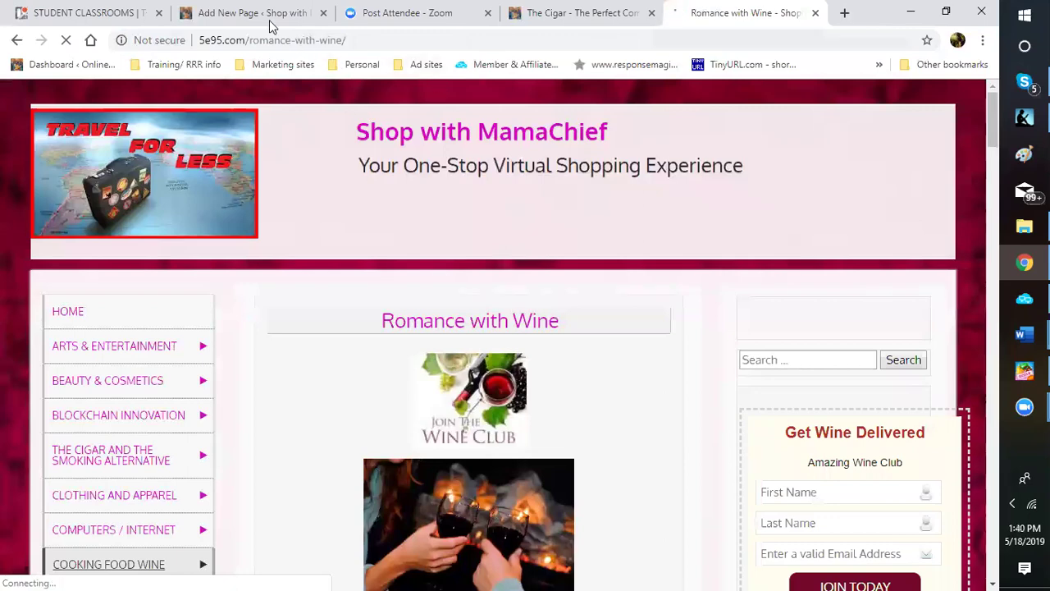
scroll(589, 339, down, 1)
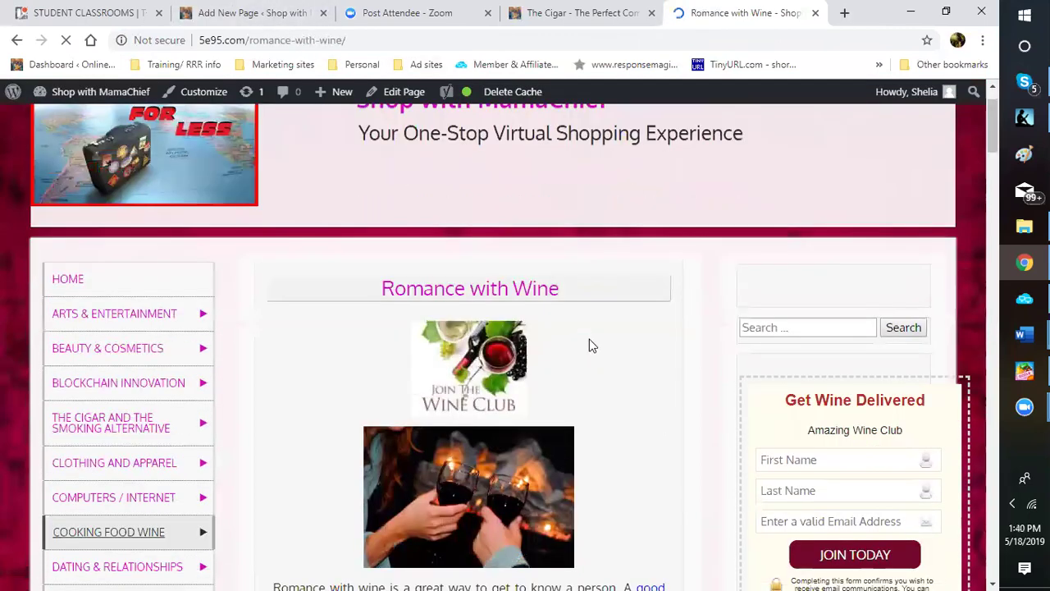
scroll(591, 336, down, 3)
scroll(592, 335, down, 3)
scroll(594, 328, up, 2)
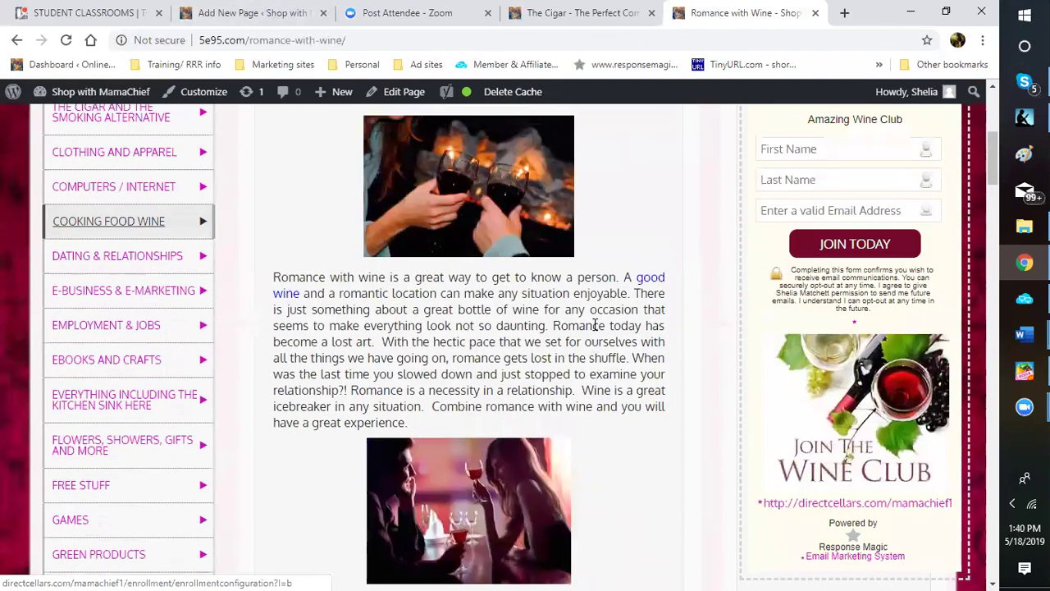
scroll(598, 320, down, 9)
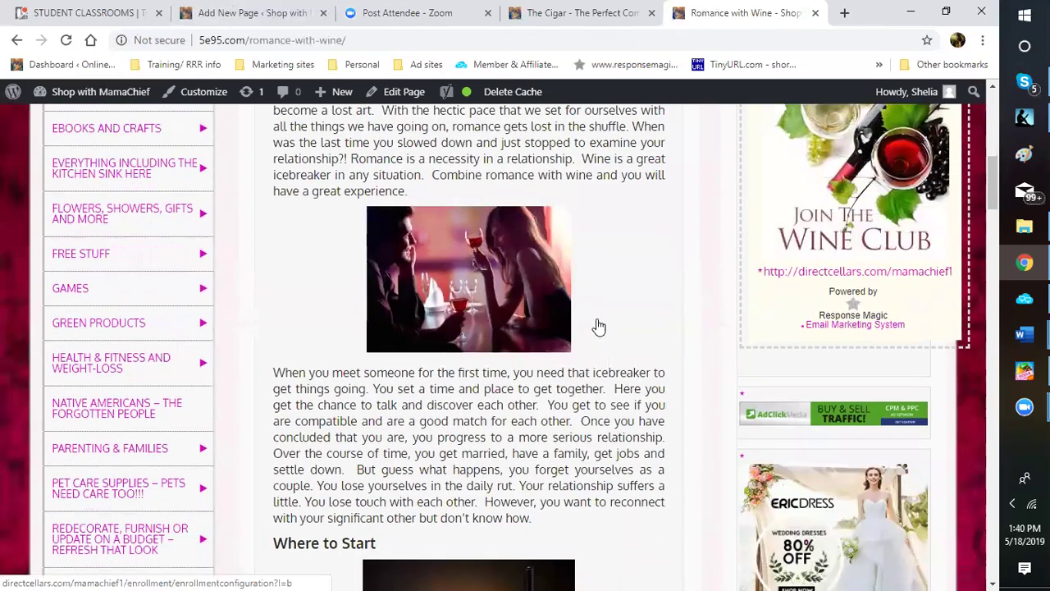
scroll(596, 324, down, 8)
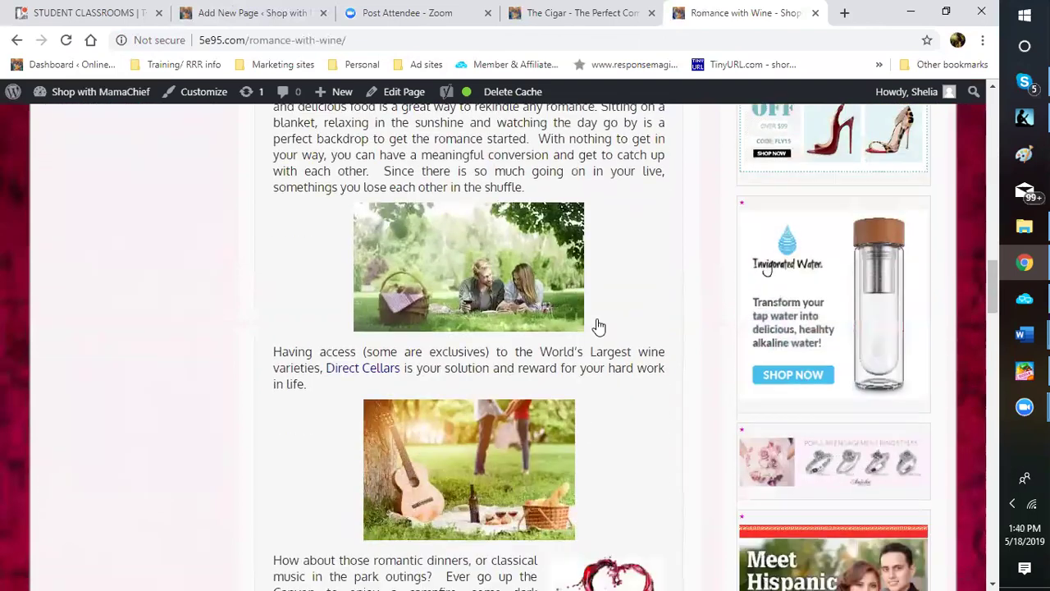
scroll(596, 318, down, 5)
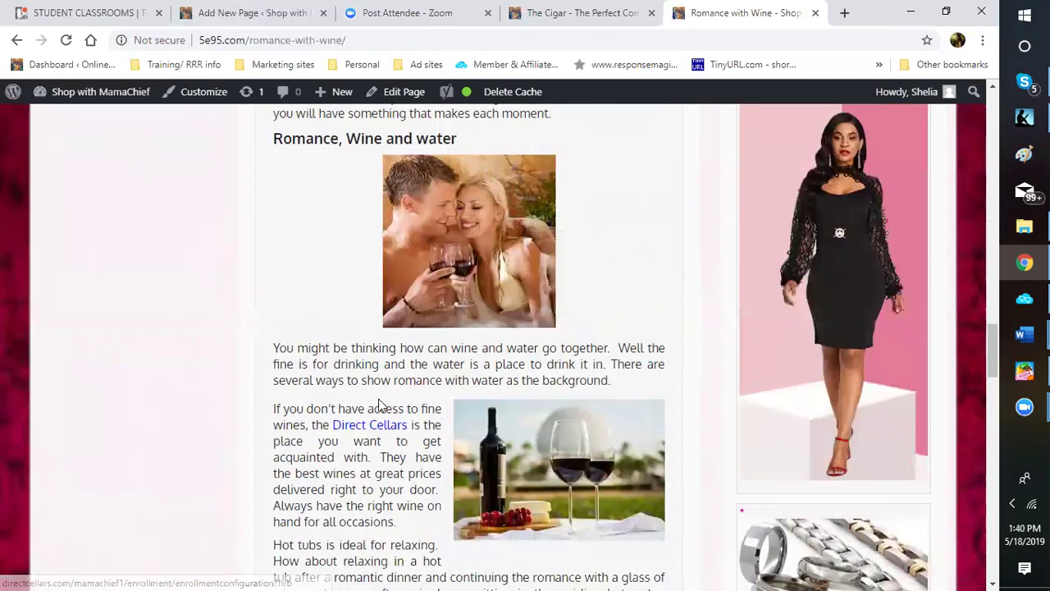
scroll(381, 398, down, 2)
scroll(381, 397, down, 2)
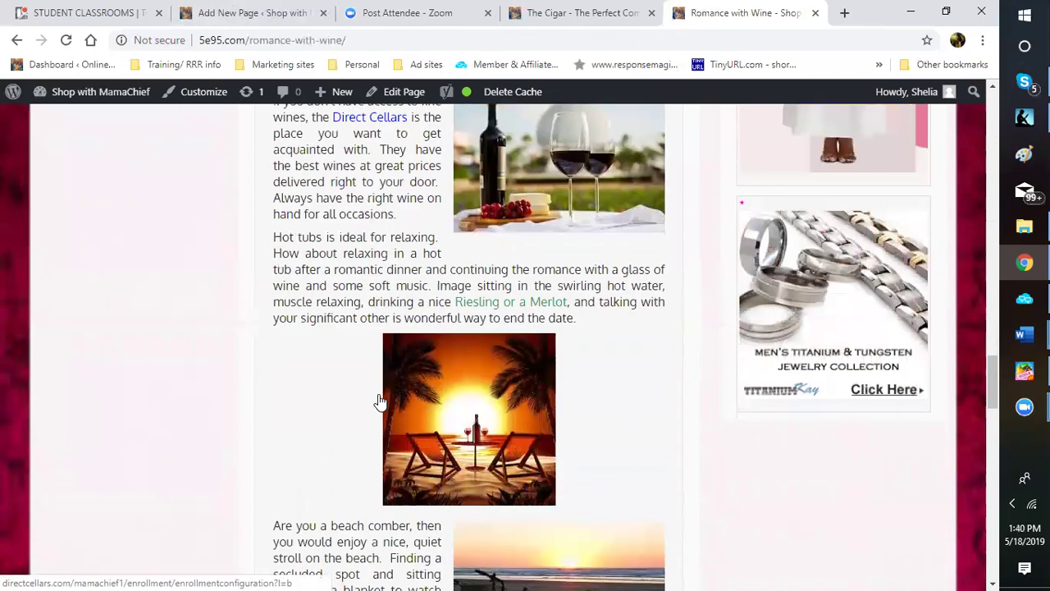
scroll(381, 401, up, 6)
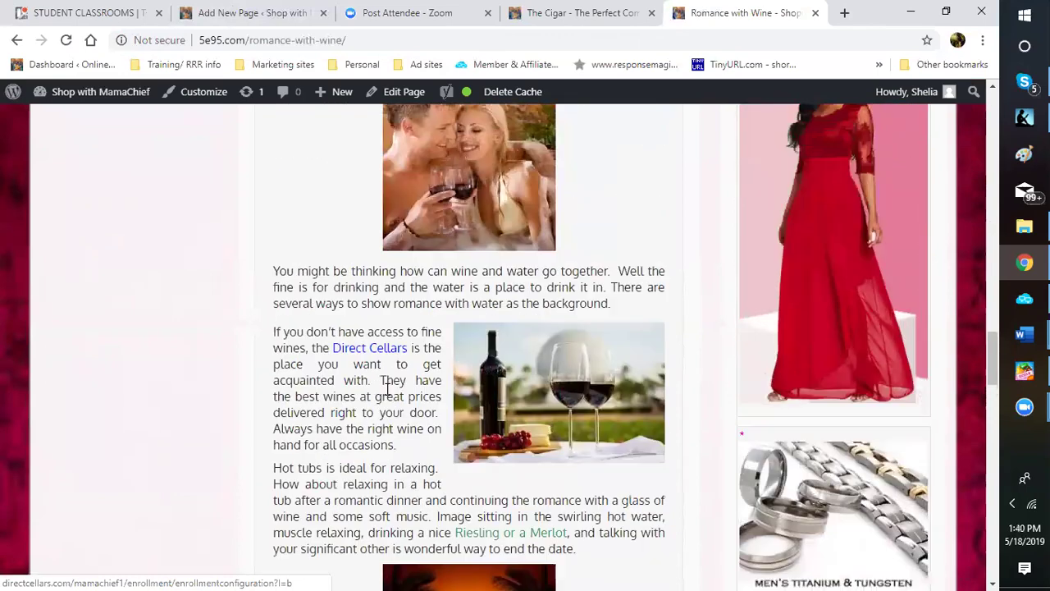
scroll(541, 361, down, 12)
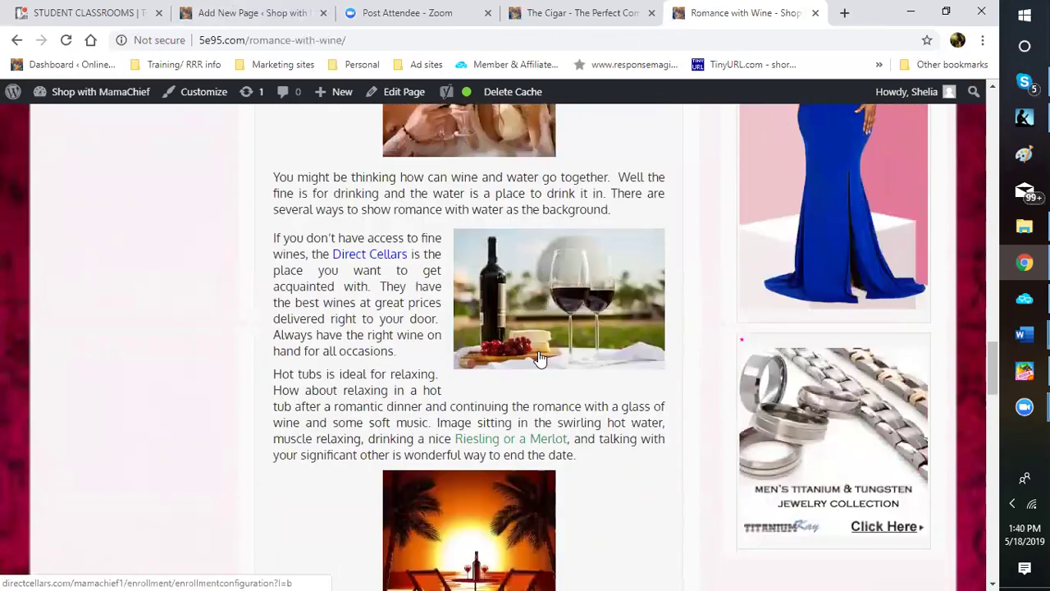
scroll(539, 351, down, 1)
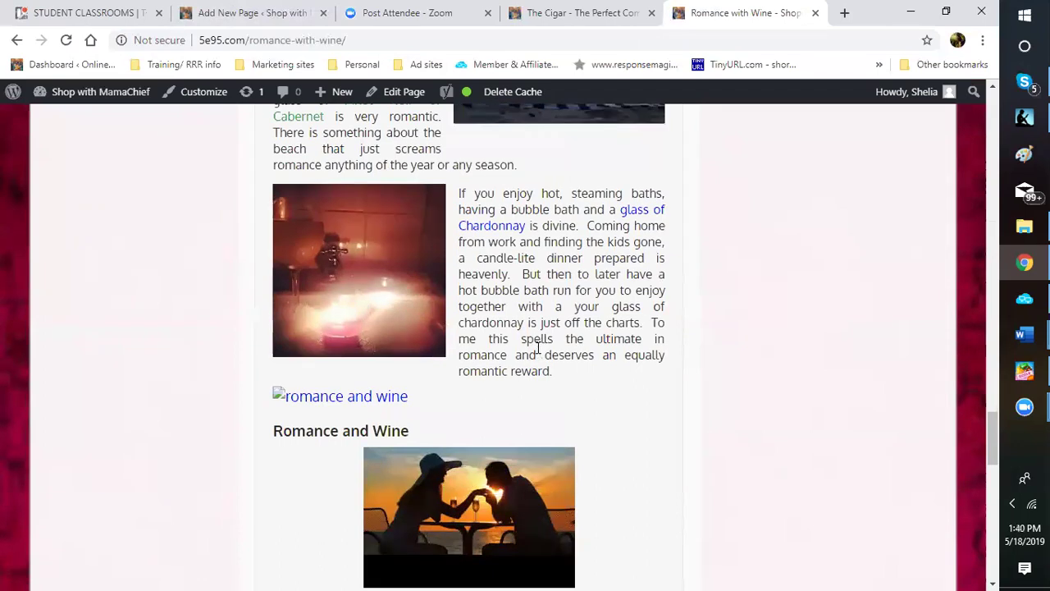
scroll(547, 279, up, 3)
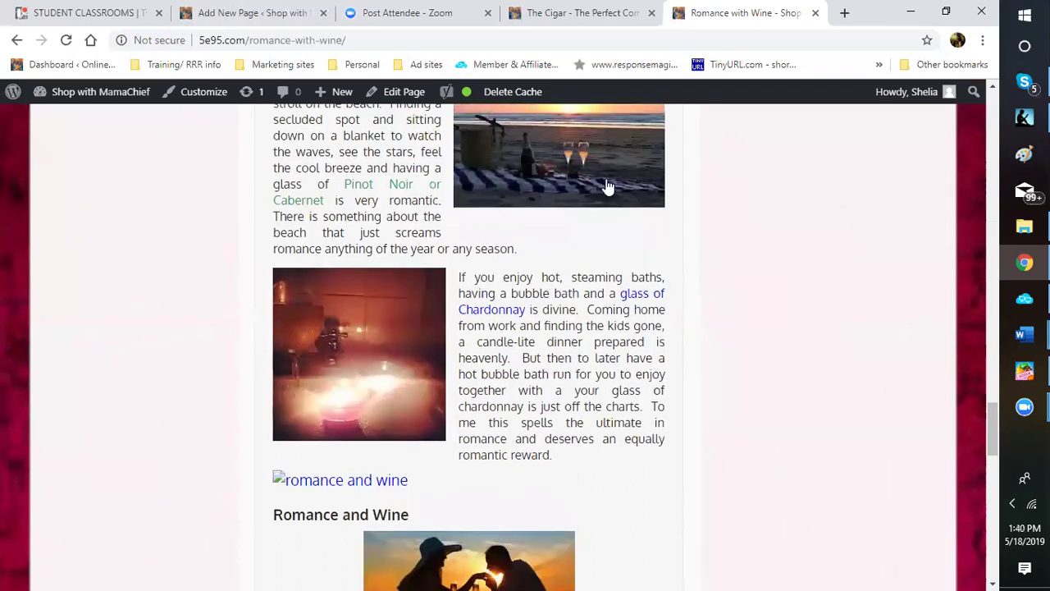
Return to the live cigar page and examine its images, text and sidebar wine club form
click(580, 13)
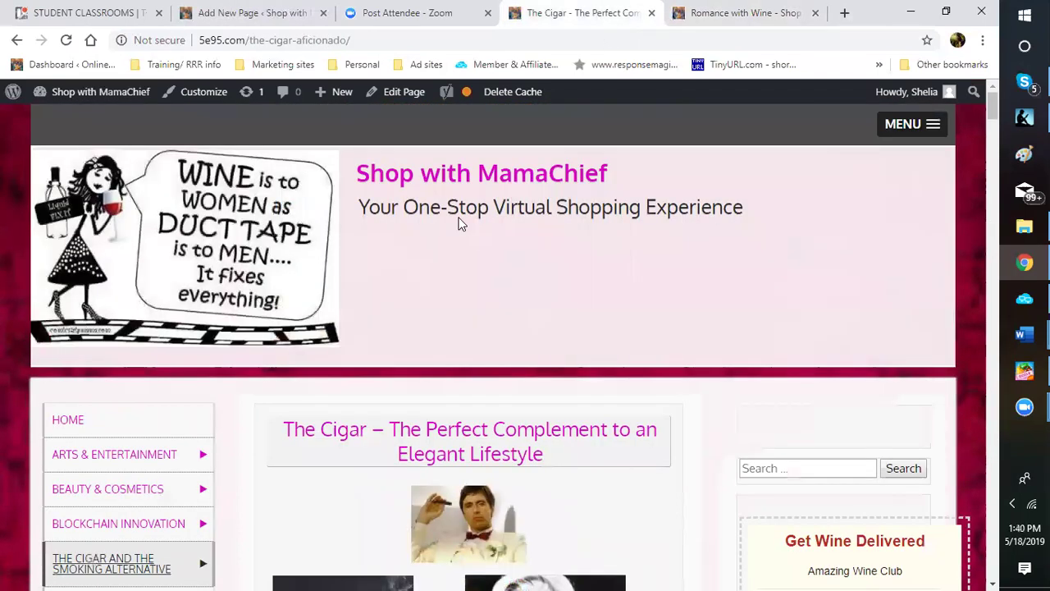
scroll(633, 429, down, 8)
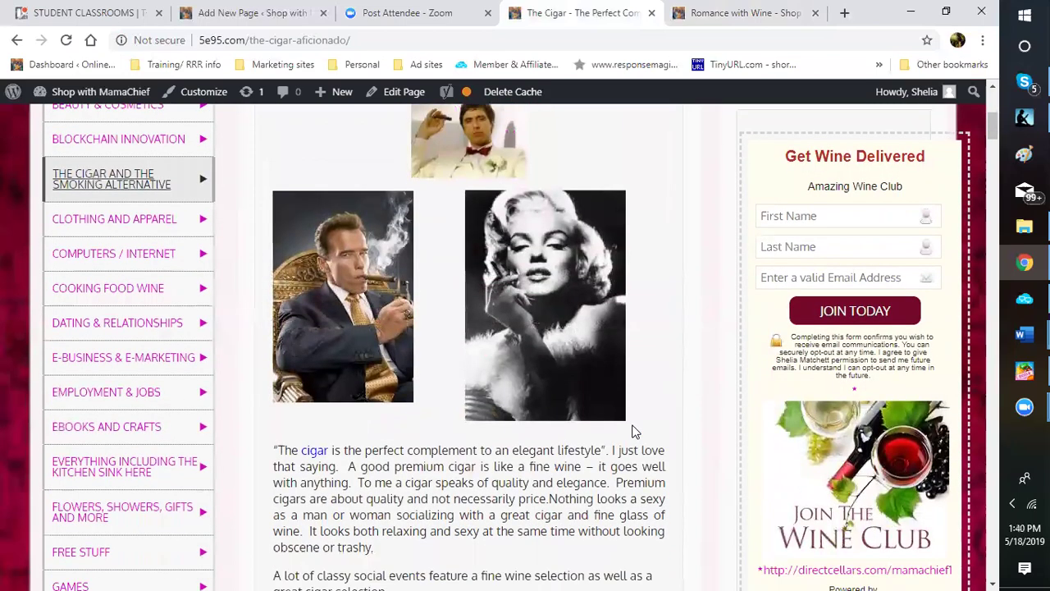
scroll(605, 411, down, 4)
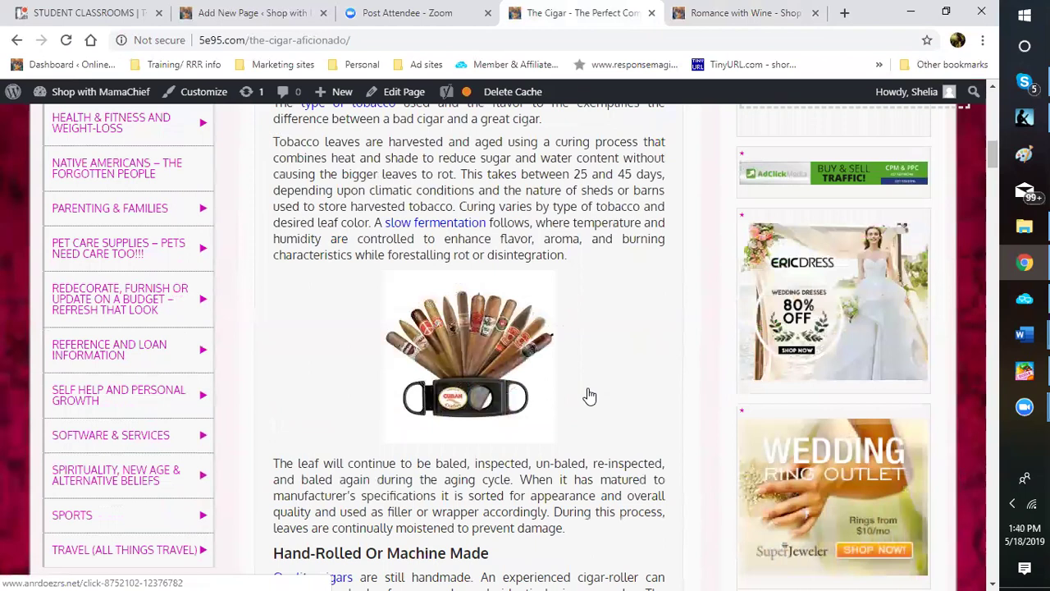
scroll(615, 307, up, 8)
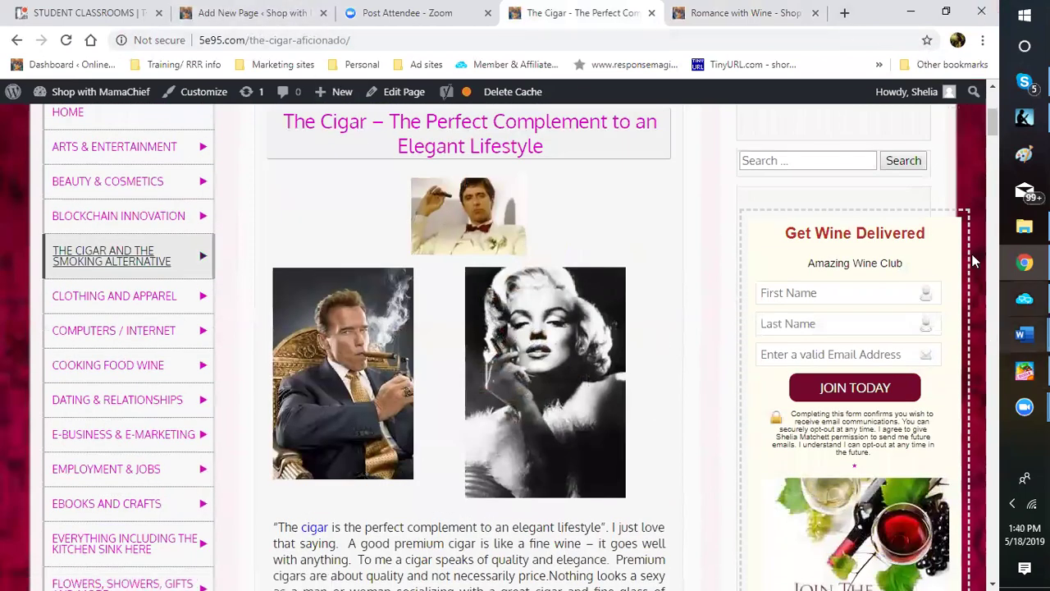
Go back to the blank new page and begin its title with "Wine"
click(253, 23)
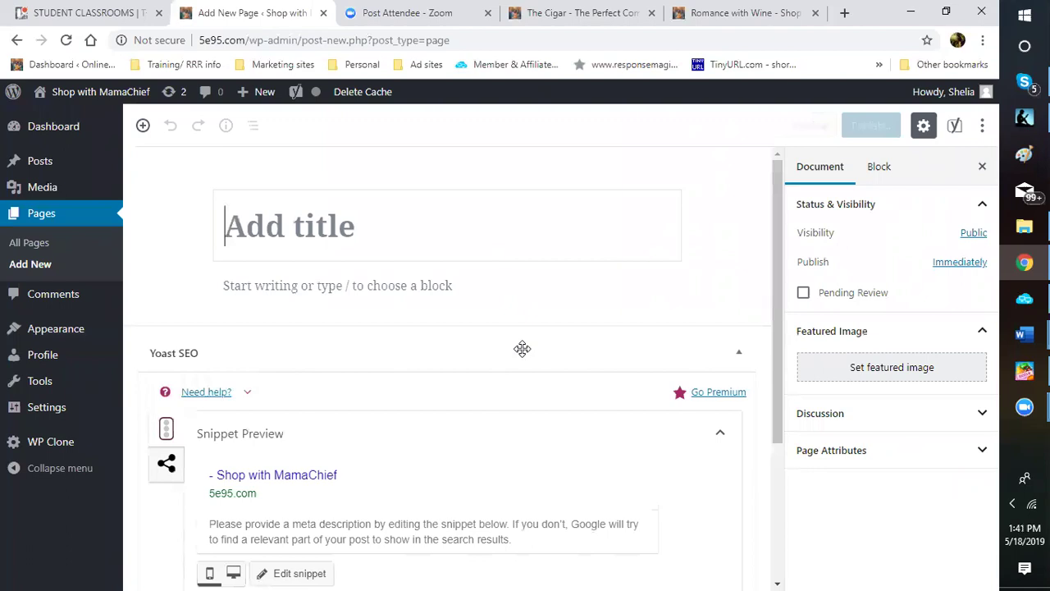
click(268, 223)
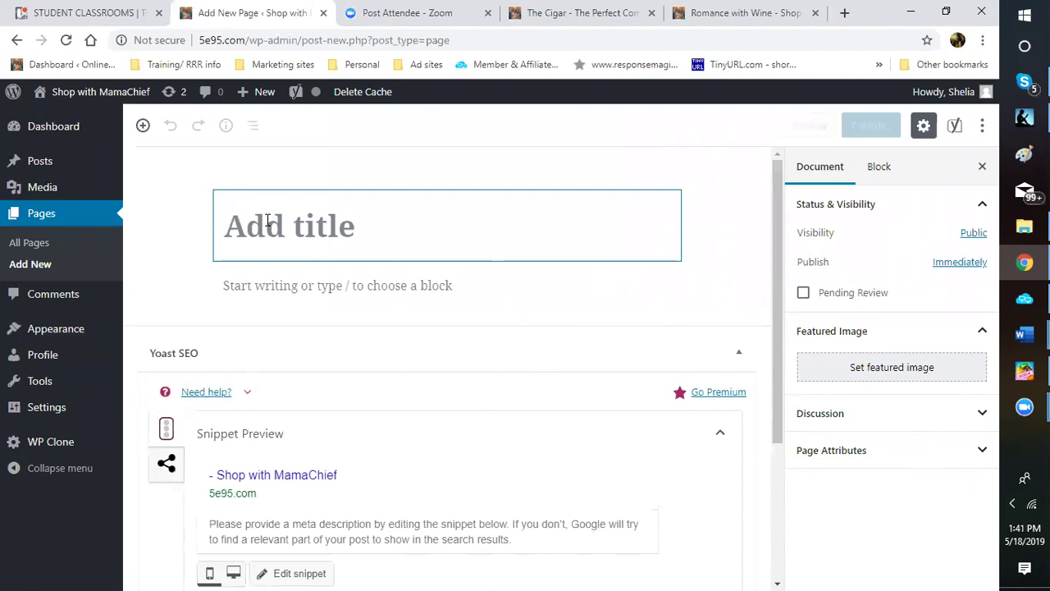
text(Wine )
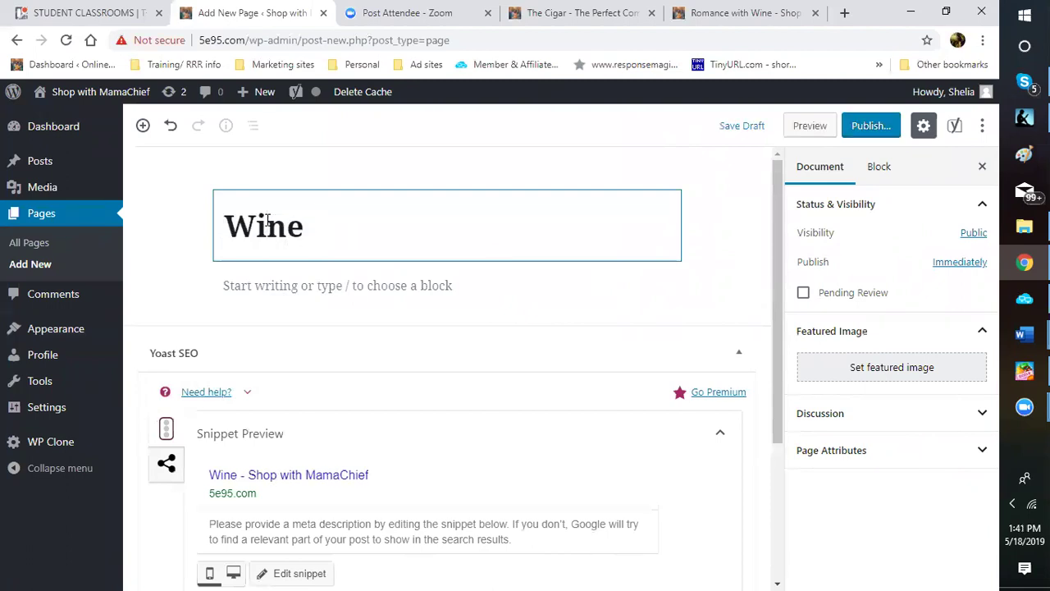
text(and Cigars)
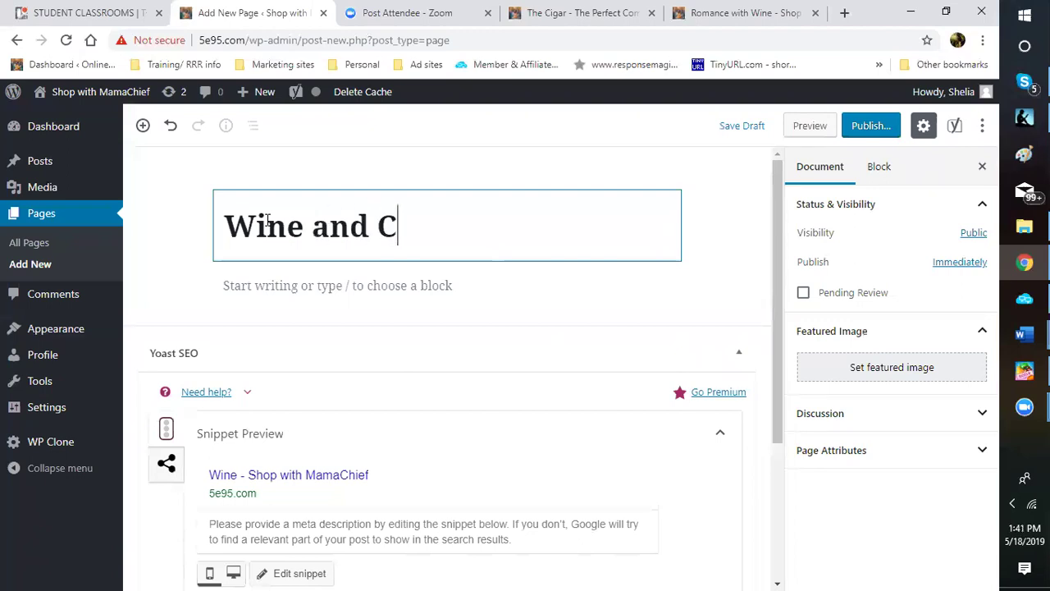
key(BackSpace)
key(BackSpace)
key(BackSpace)
key(BackSpace)
key(BackSpace)
key(BackSpace)
key(BackSpace)
key(BackSpace)
key(BackSpace)
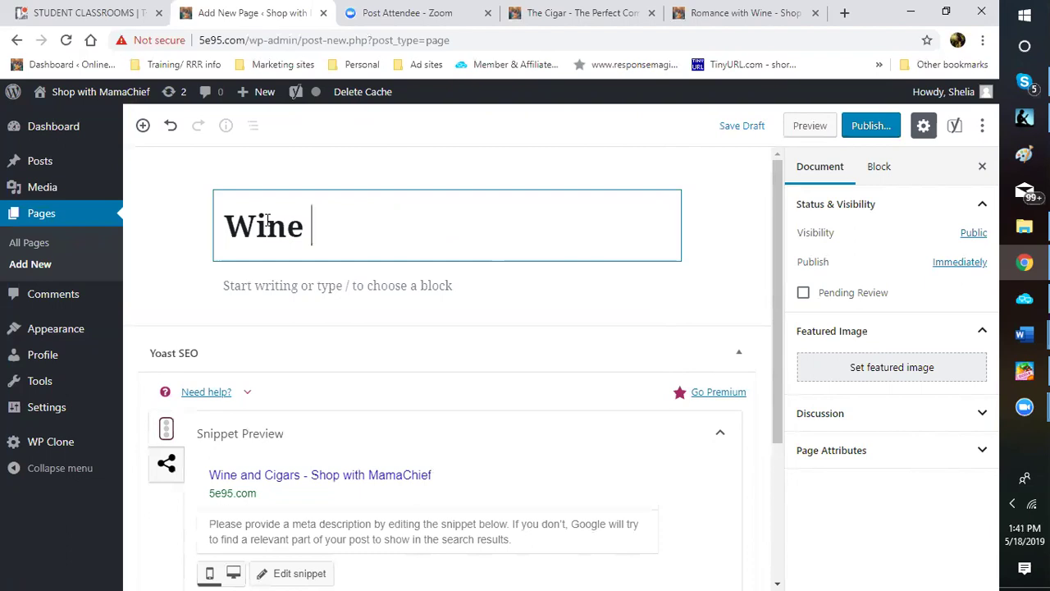
Complete the page title as "Wine, cigars and bubblebaths" and start two empty paragraph blocks below it
text(,)
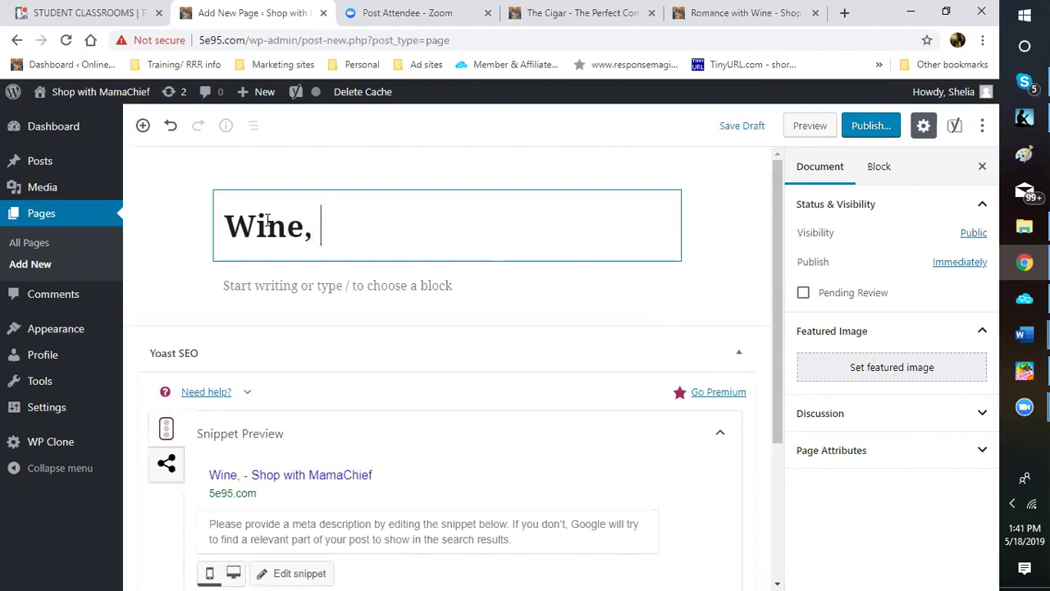
text( cigars )
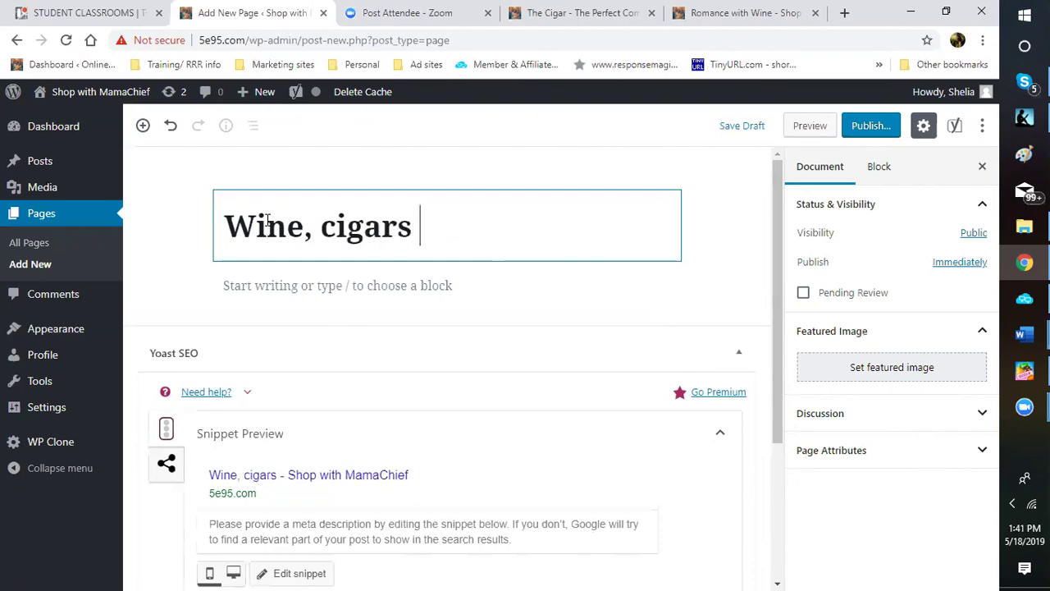
text(and bubbl)
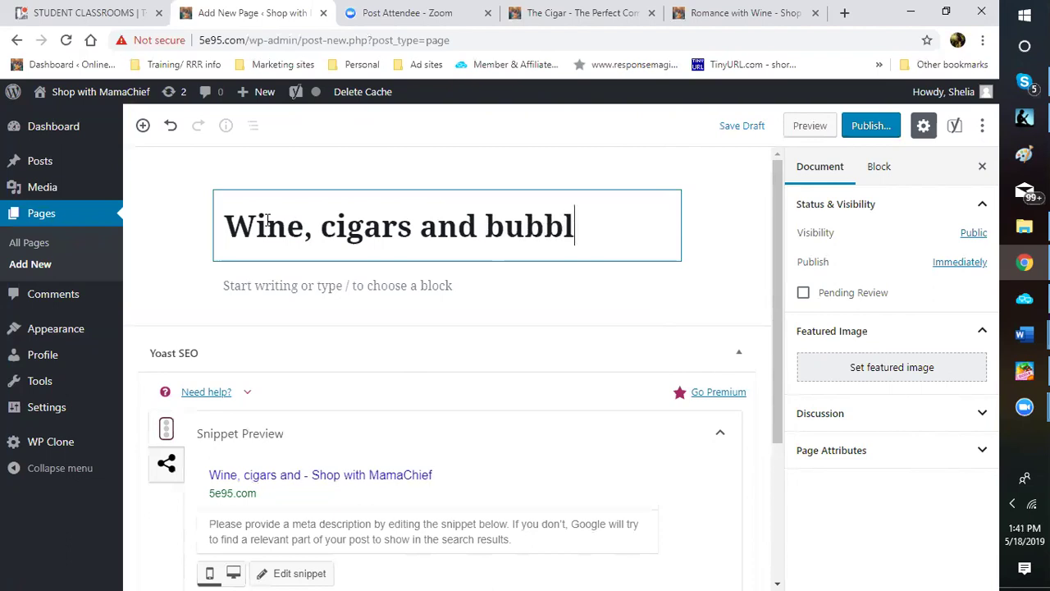
text(ebaths)
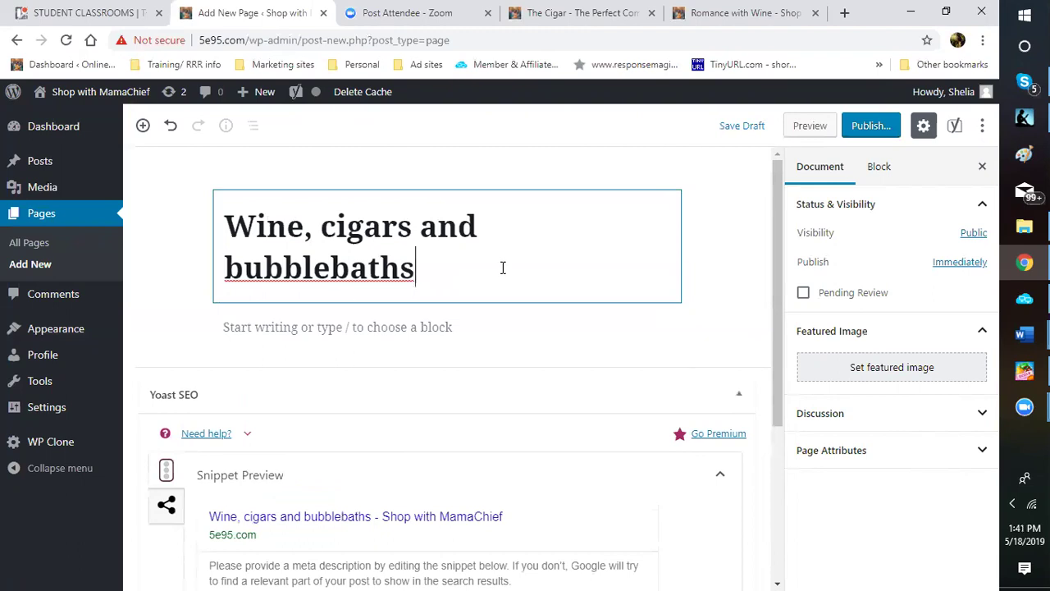
click(480, 326)
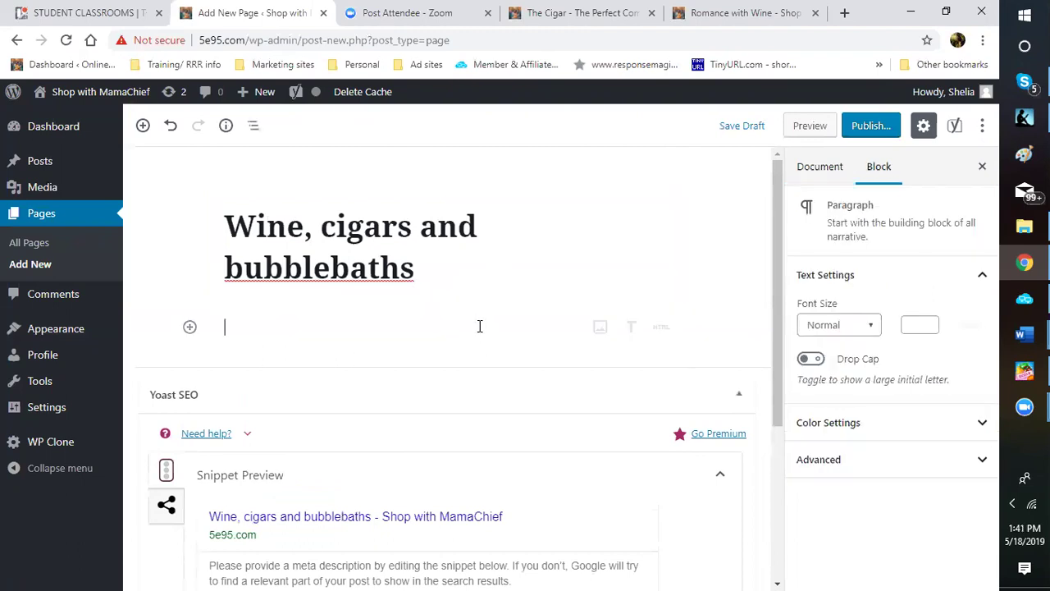
key(Return)
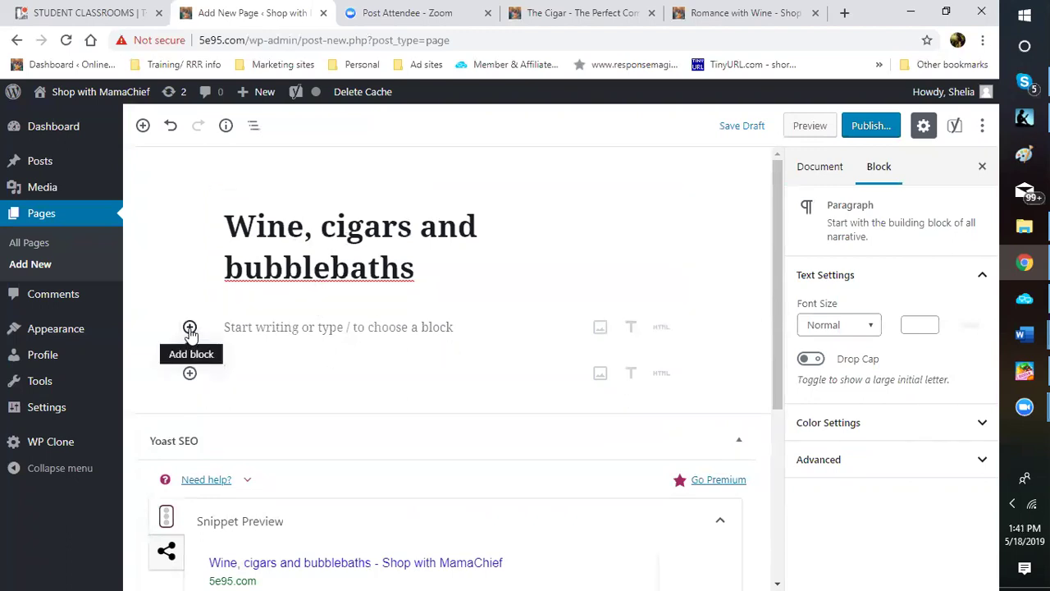
Add an image block below the page title and start uploading a picture from the computer
click(189, 328)
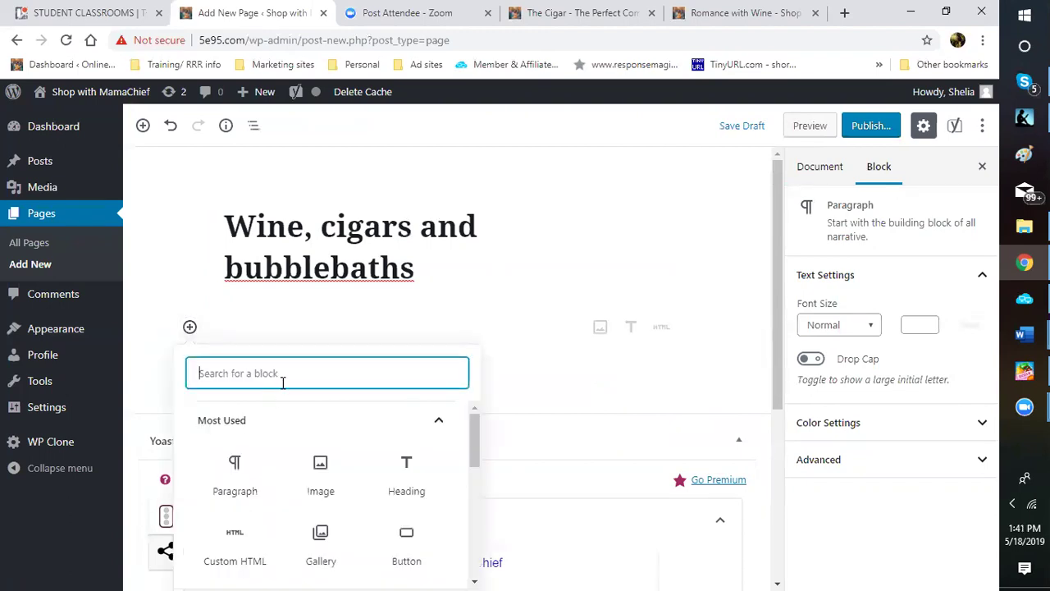
click(320, 473)
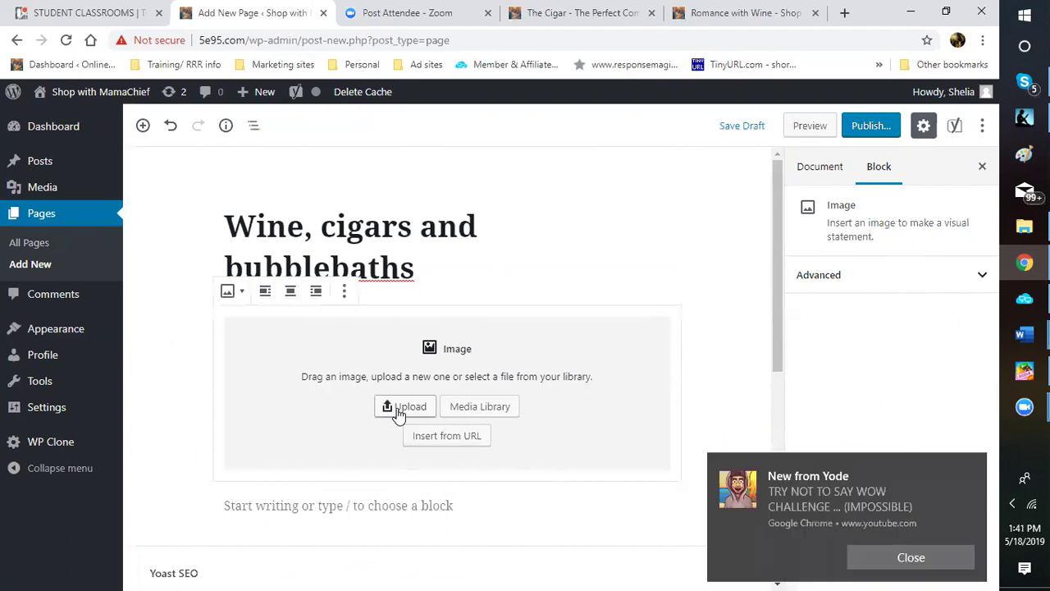
click(968, 468)
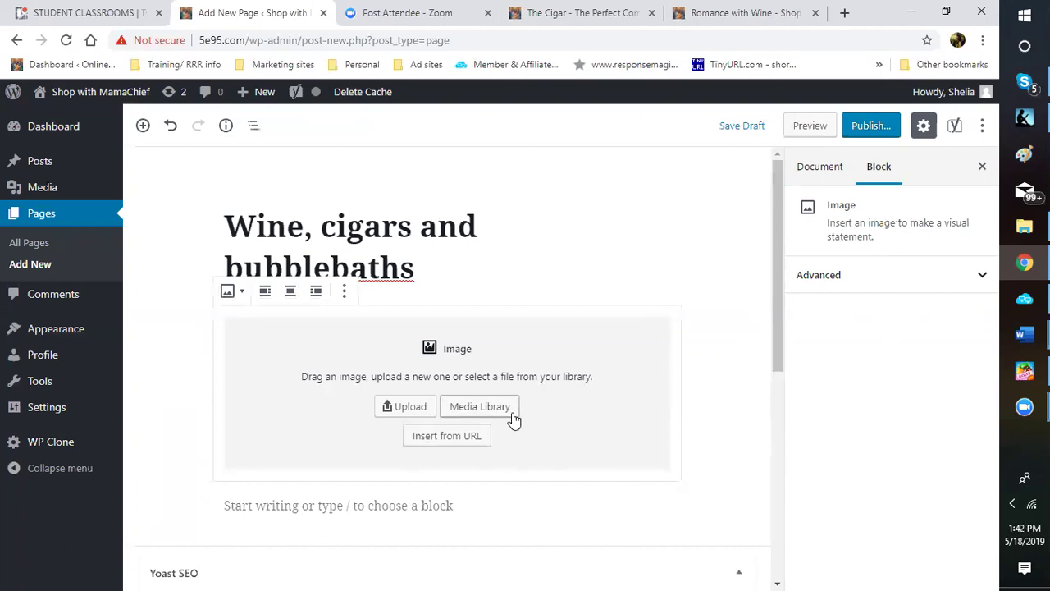
click(408, 413)
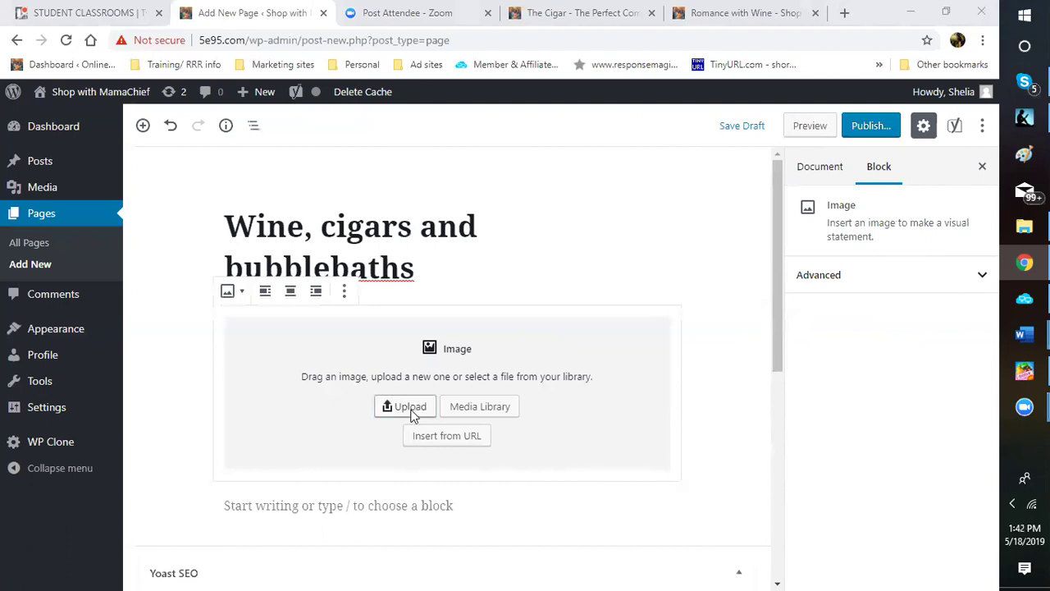
click(402, 407)
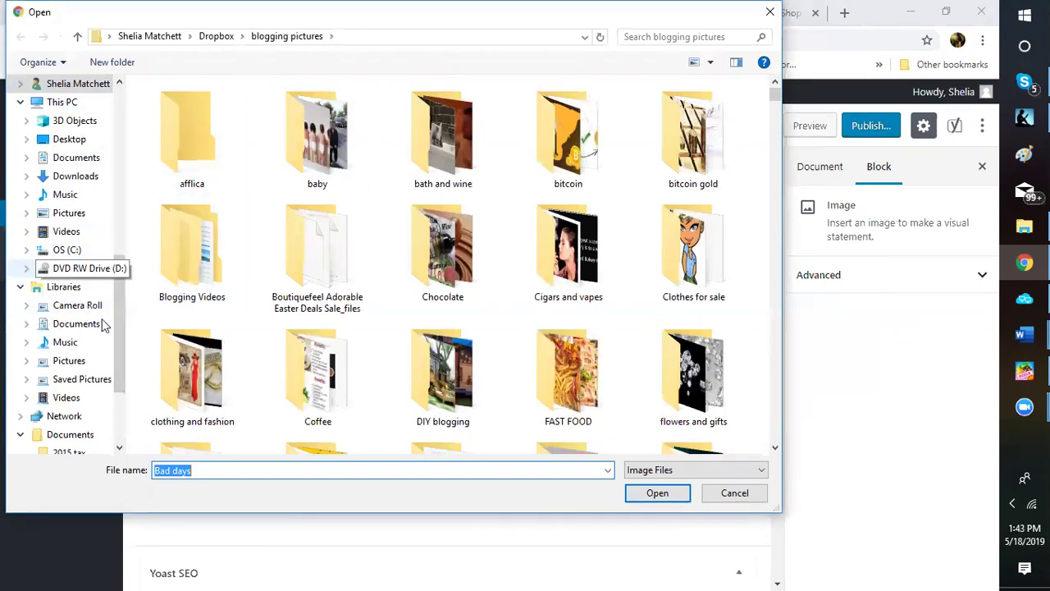
Browse the file picker's folder tree to Dropbox and open the "blogging pictures" folder
drag(120, 294, 137, 128)
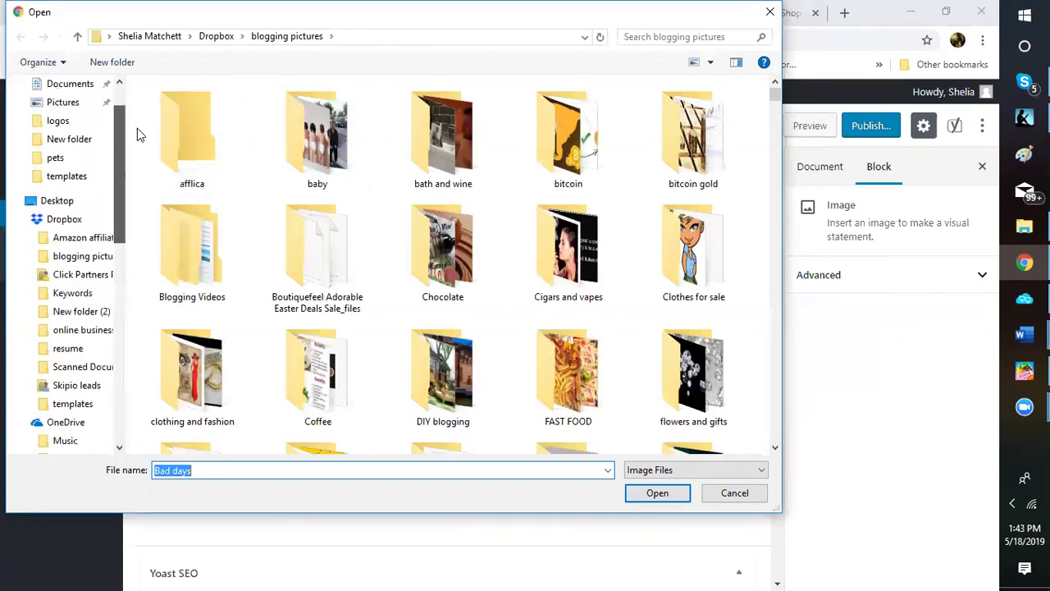
scroll(114, 144, up, 1)
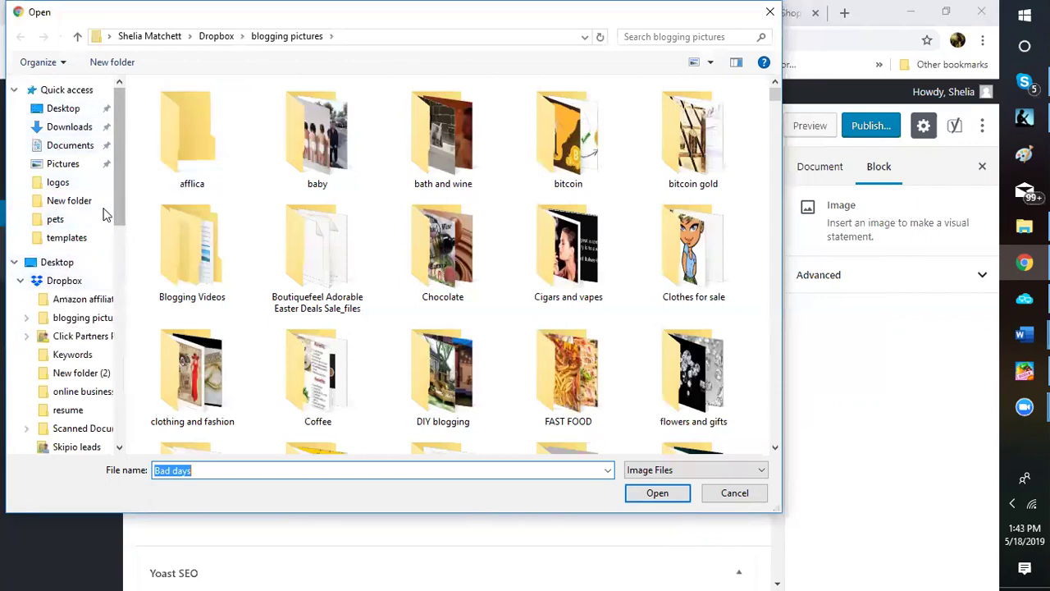
scroll(121, 190, down, 1)
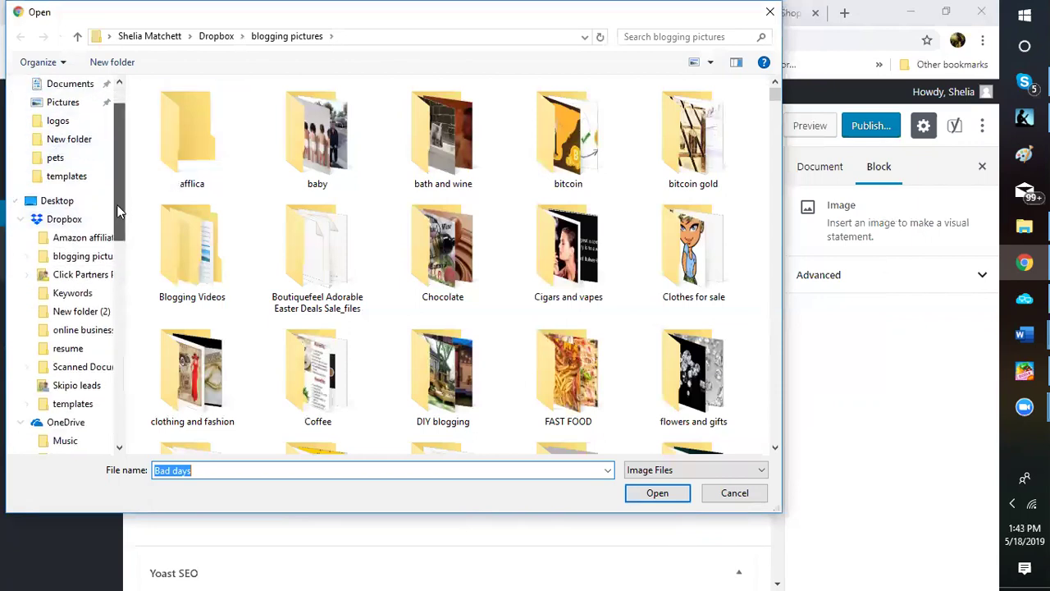
click(66, 261)
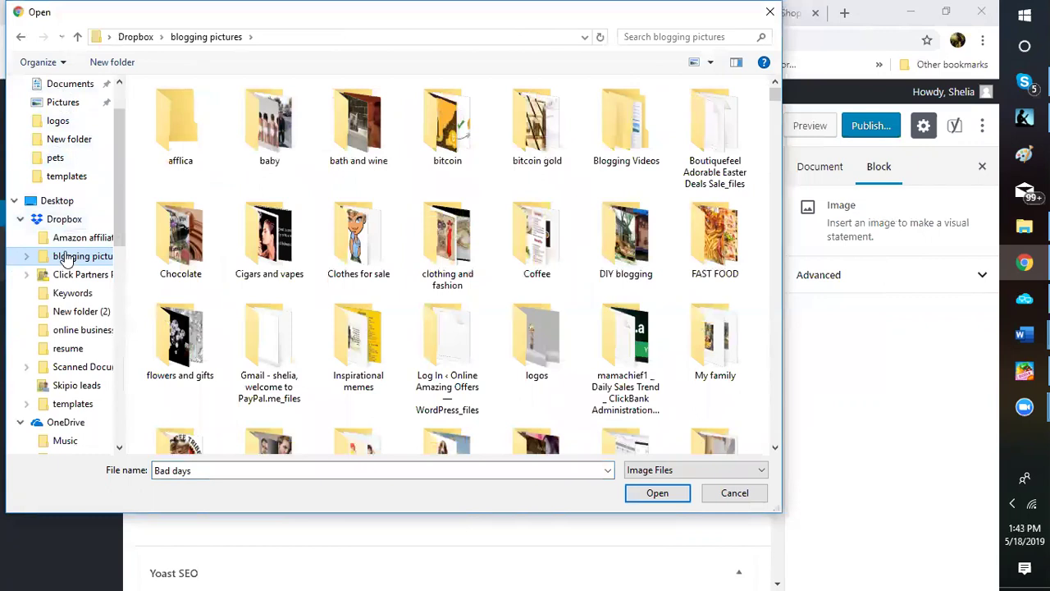
Examine the other storage locations in the folder tree, including OneDrive, This PC and Libraries
scroll(42, 371, down, 1)
scroll(42, 371, down, 3)
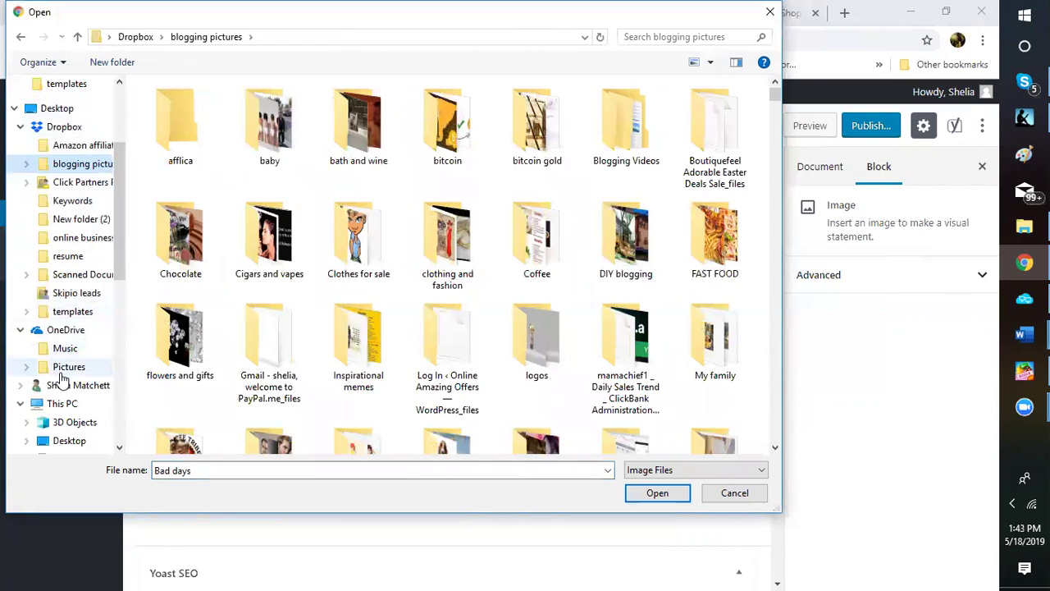
scroll(70, 337, down, 2)
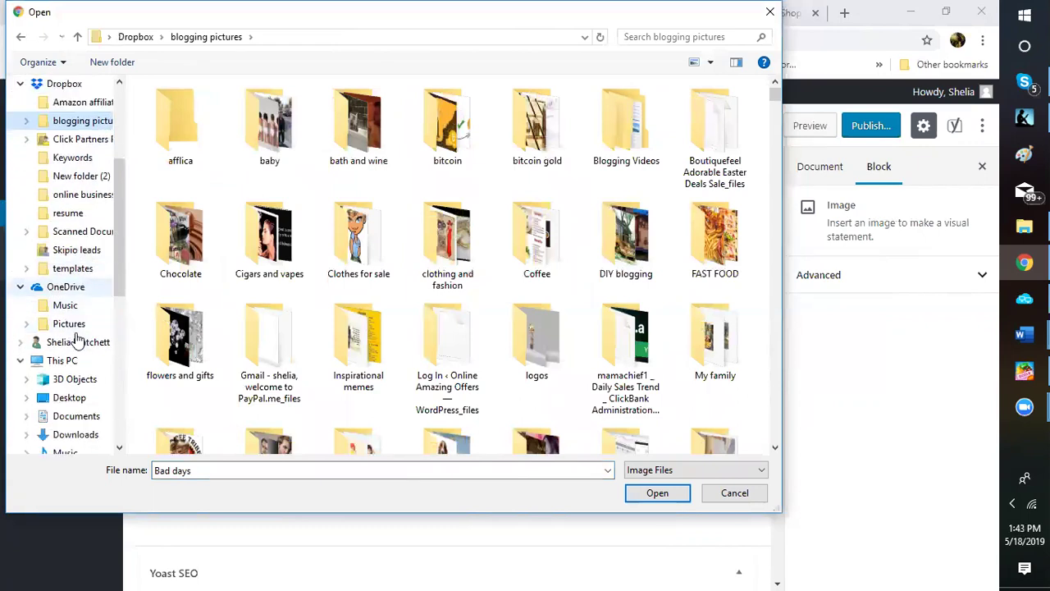
scroll(76, 341, down, 1)
scroll(62, 308, down, 1)
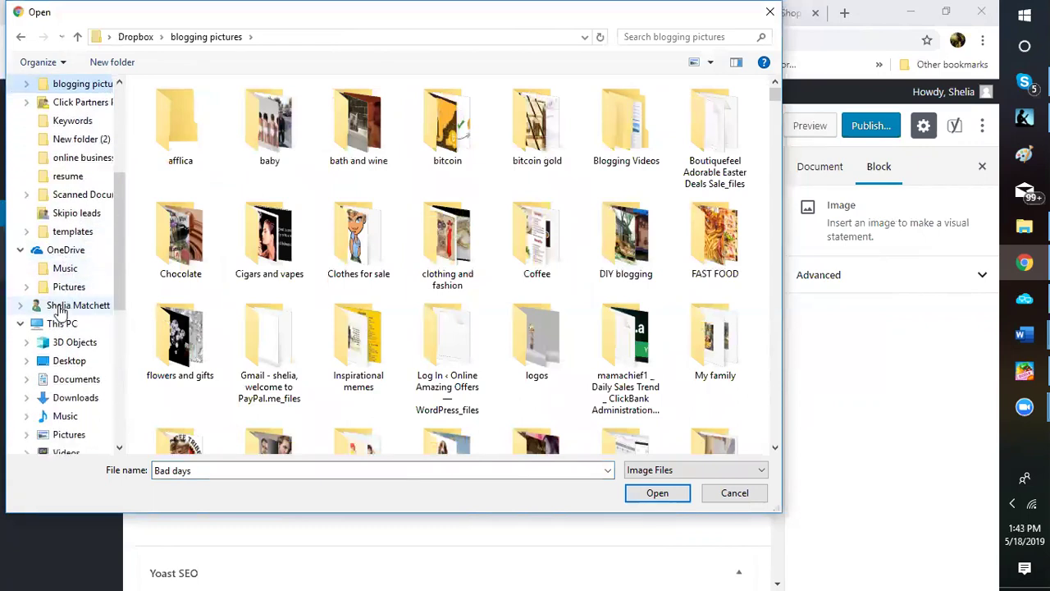
scroll(62, 312, down, 1)
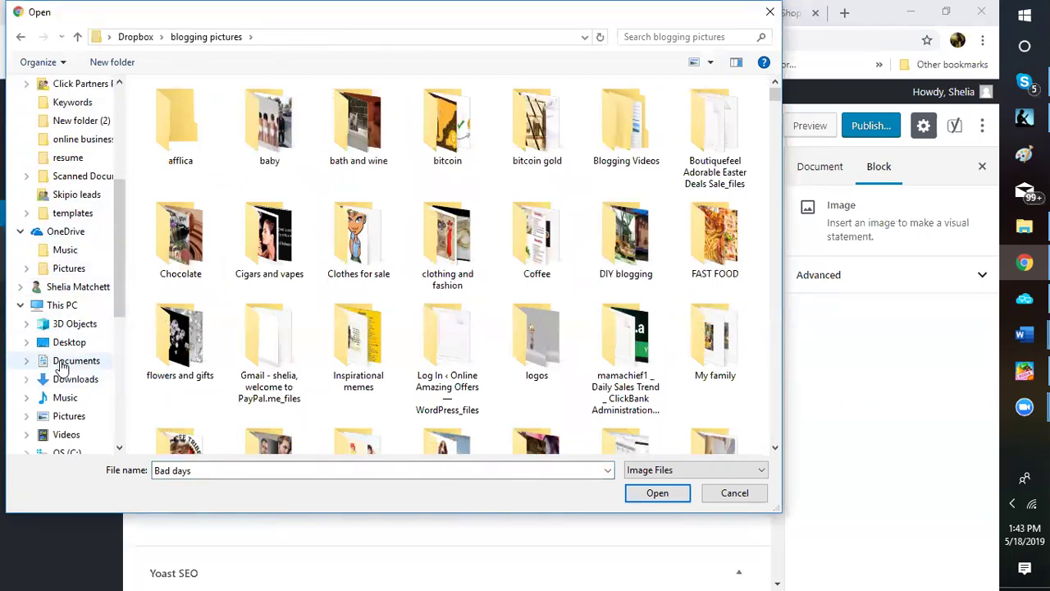
scroll(62, 363, down, 1)
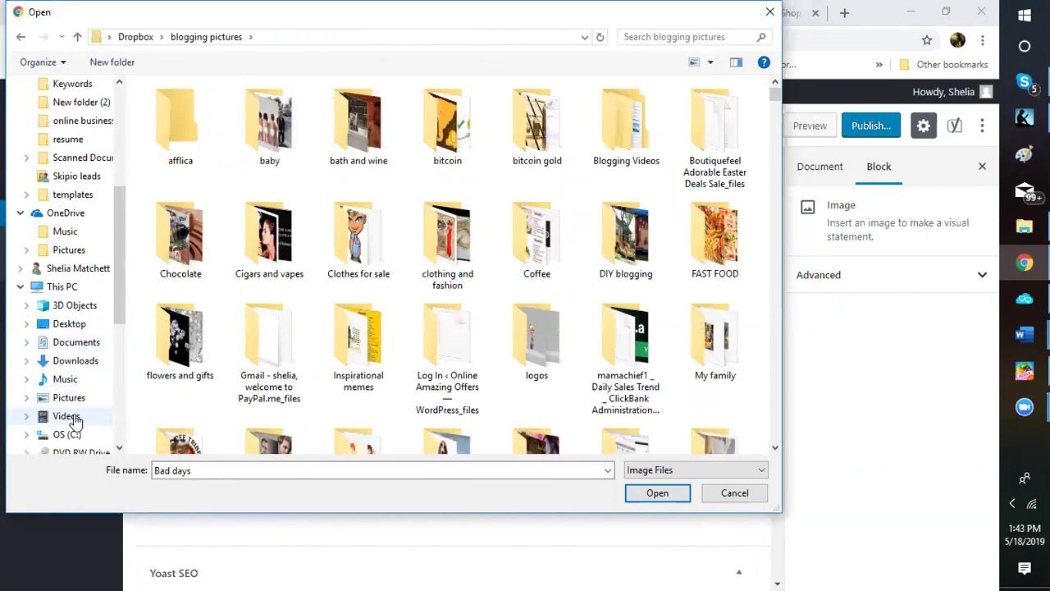
scroll(78, 375, down, 1)
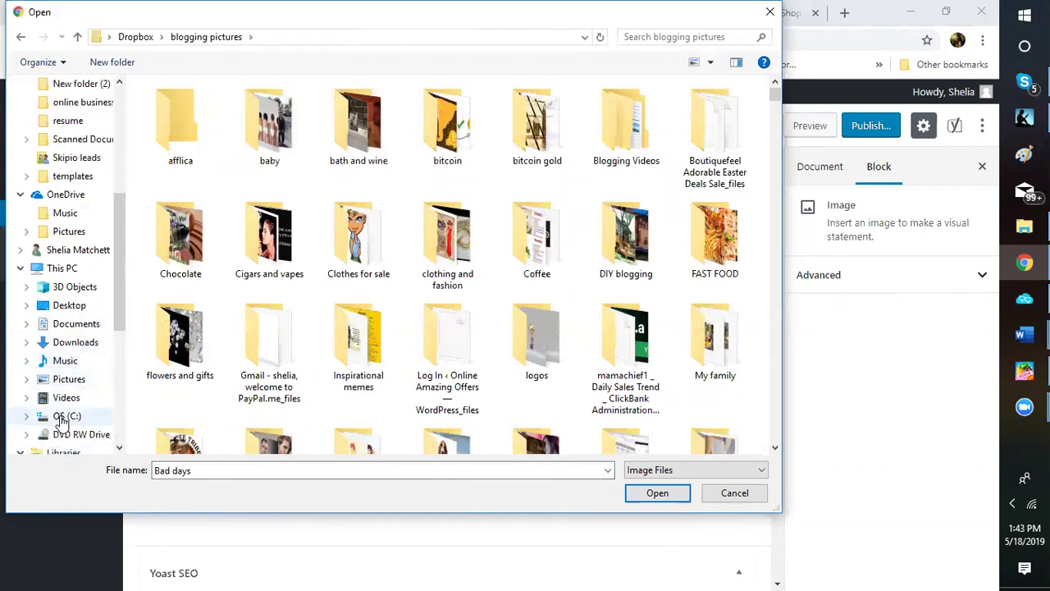
scroll(62, 420, up, 1)
scroll(62, 421, down, 2)
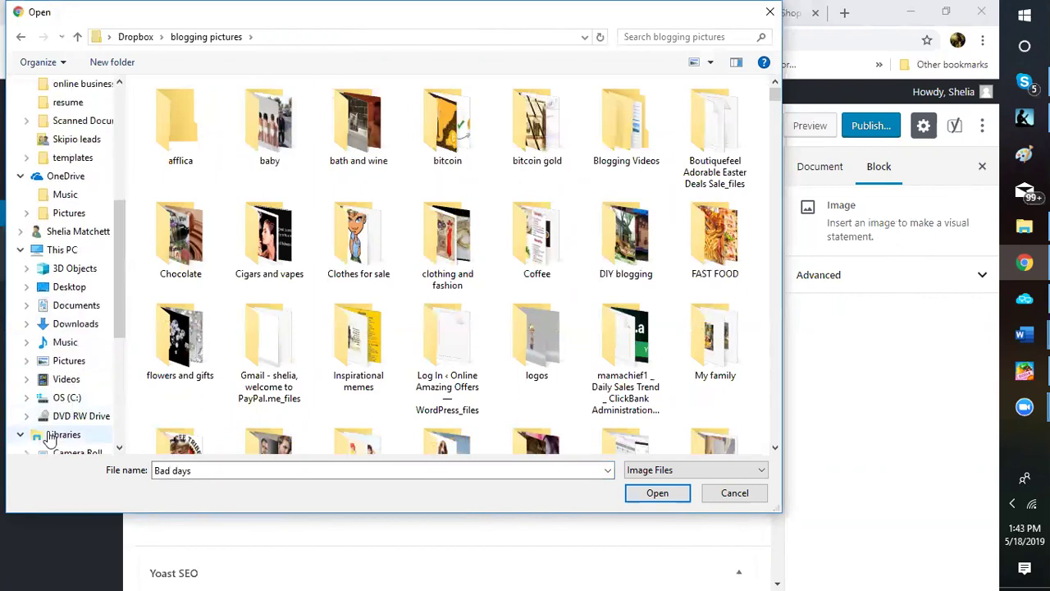
scroll(57, 420, down, 1)
scroll(57, 420, down, 1)
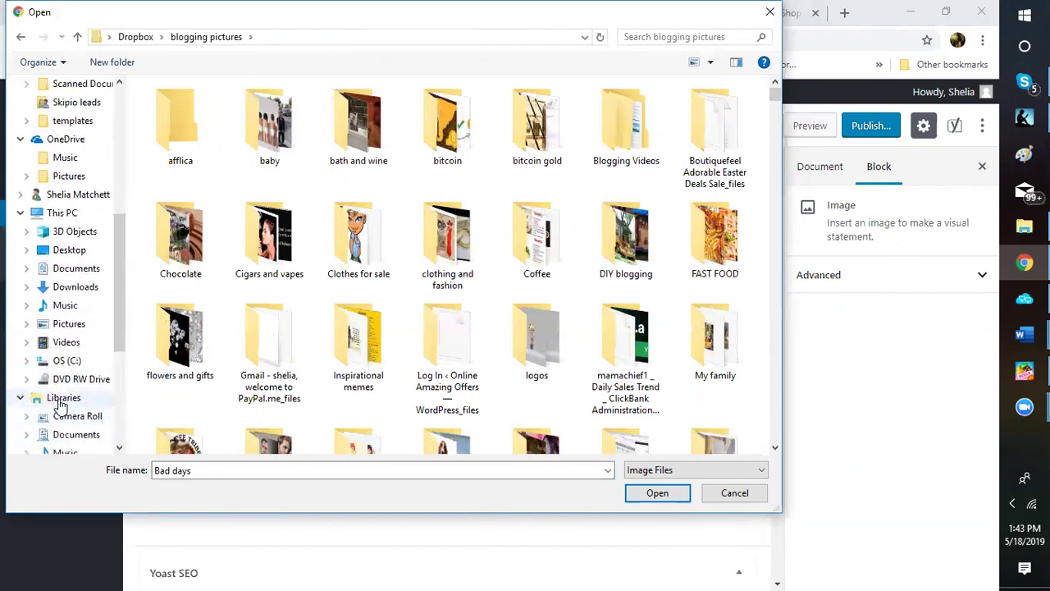
scroll(69, 365, up, 6)
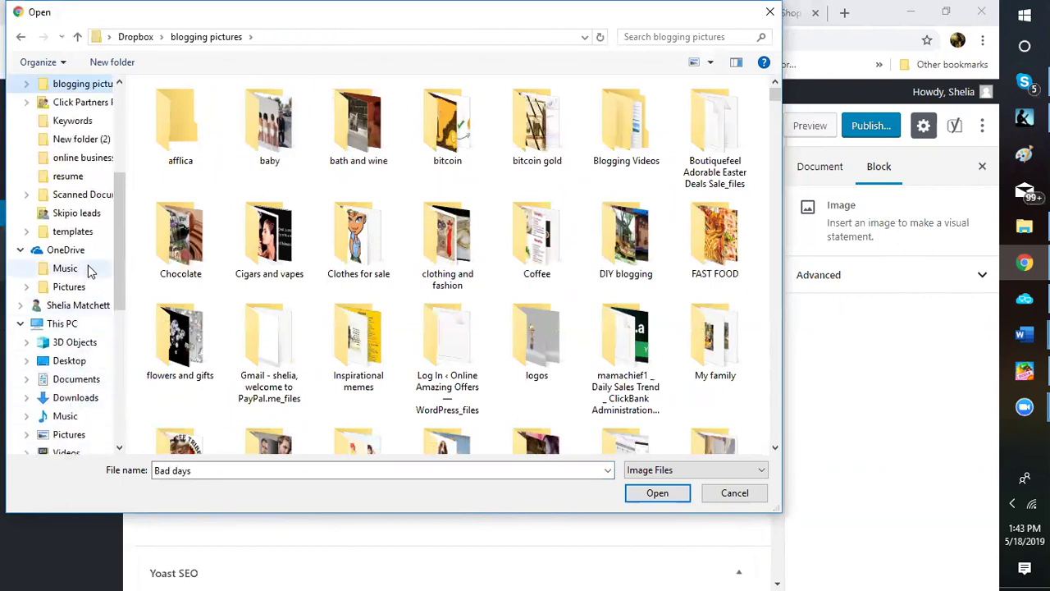
scroll(96, 246, up, 3)
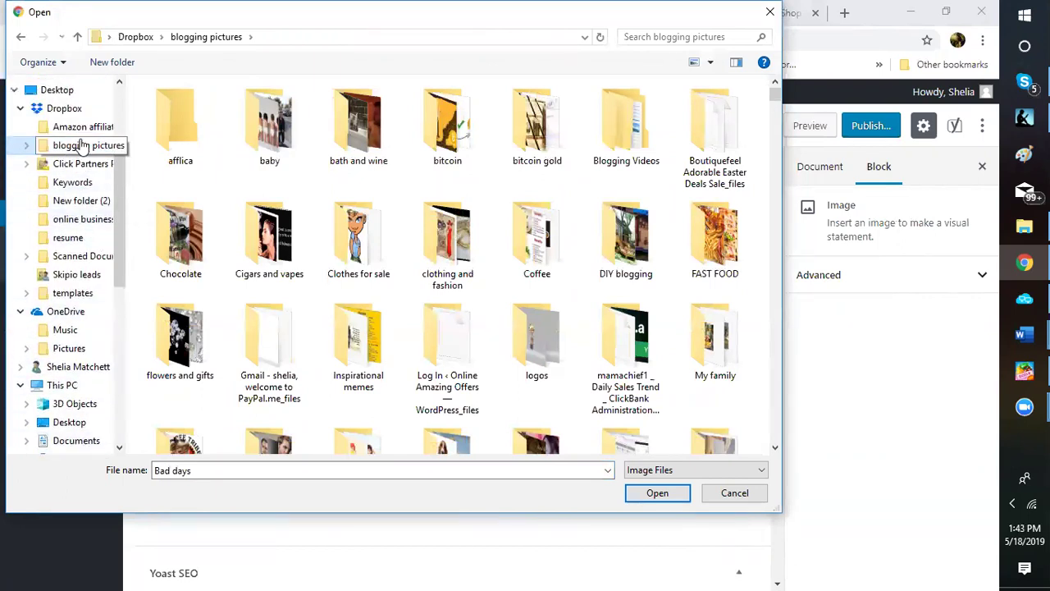
Look through the subfolders of "blogging pictures" and open the "logos" folder
click(262, 172)
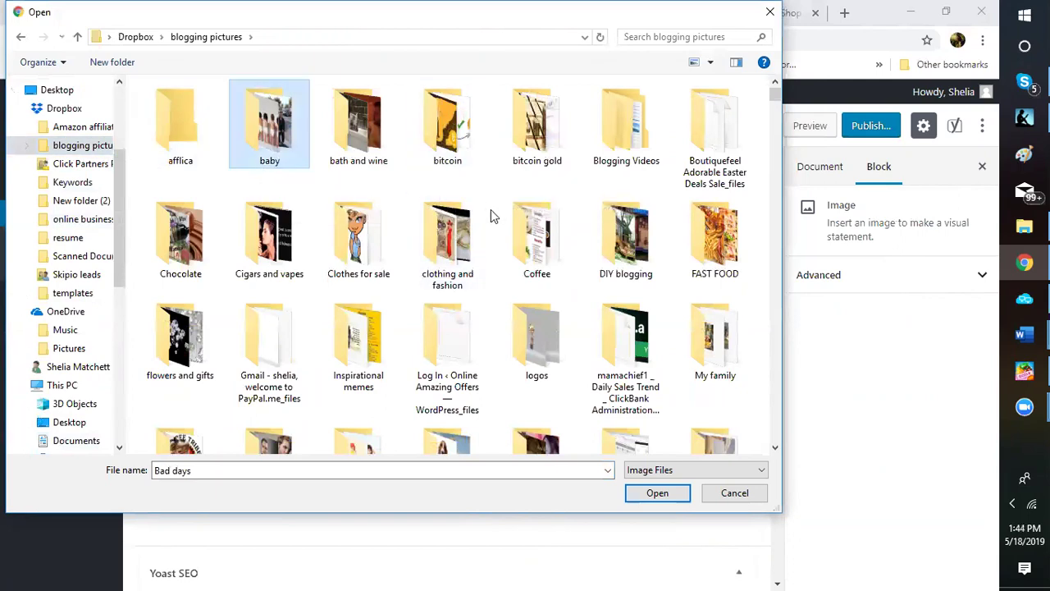
scroll(490, 209, down, 4)
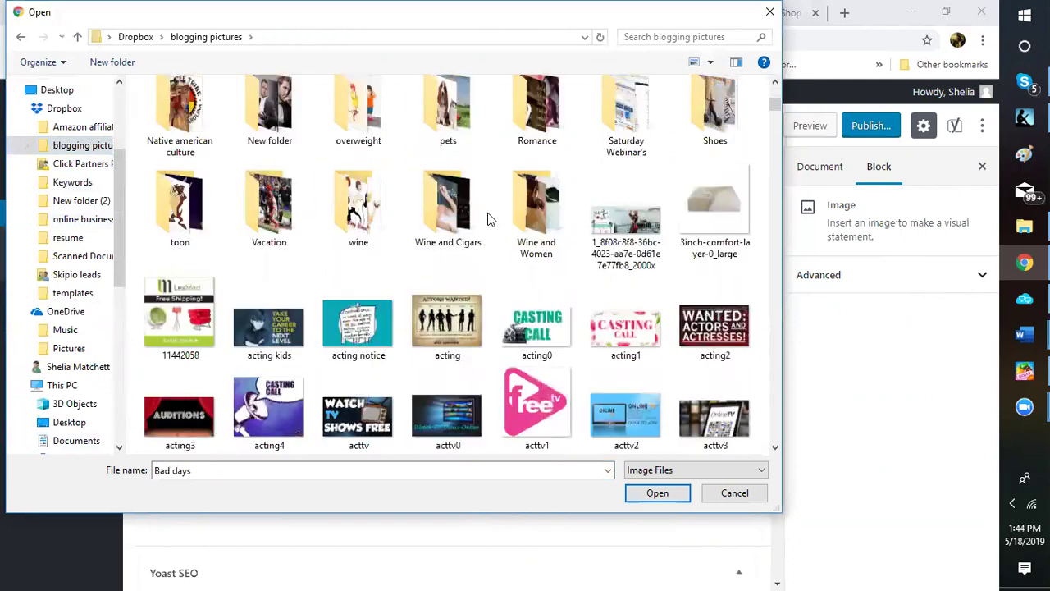
scroll(490, 219, up, 2)
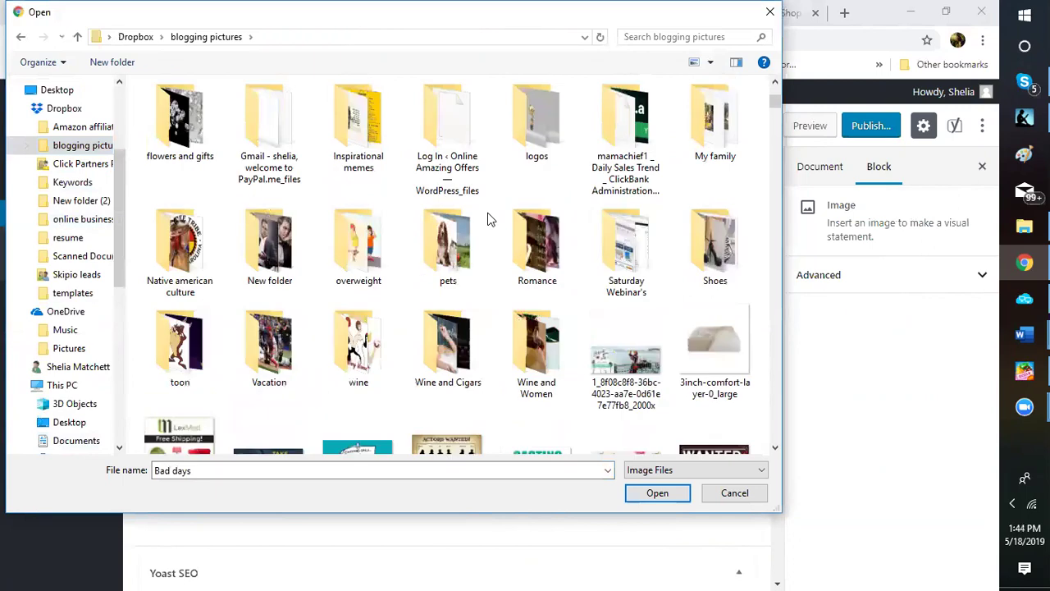
scroll(490, 219, up, 3)
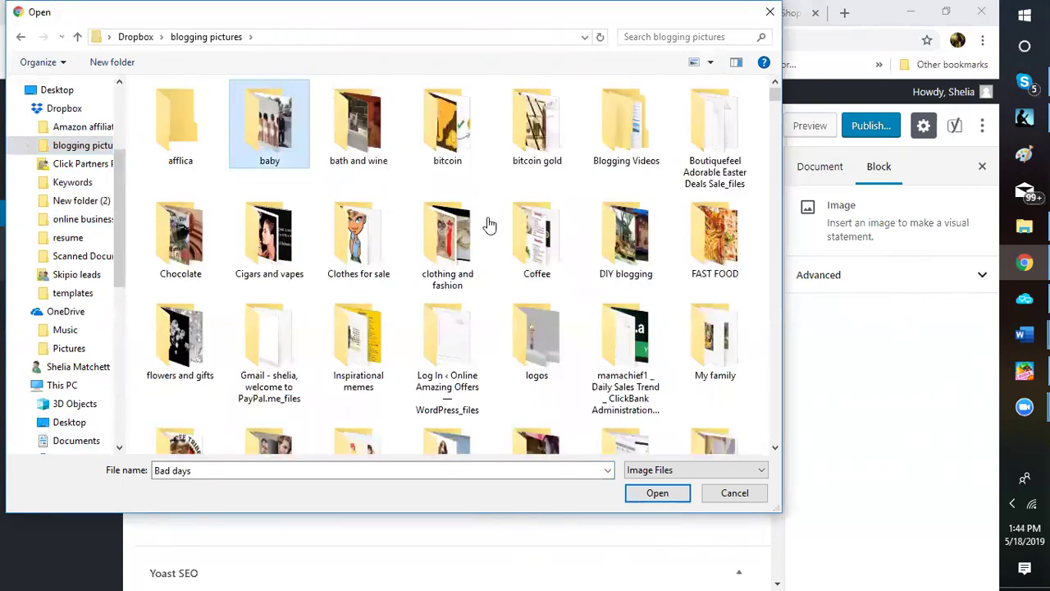
click(529, 363)
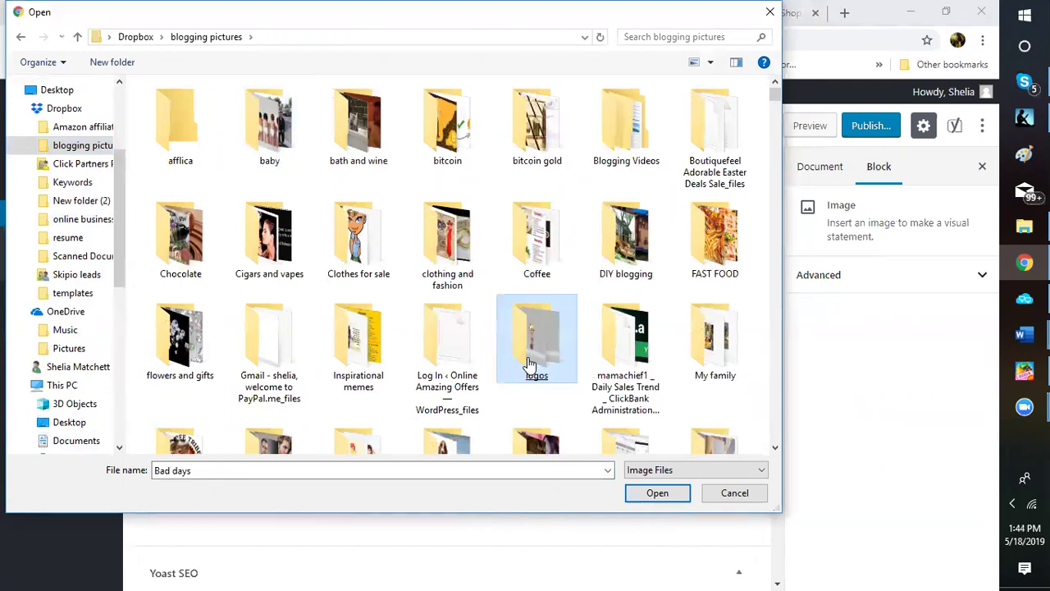
double_click(528, 356)
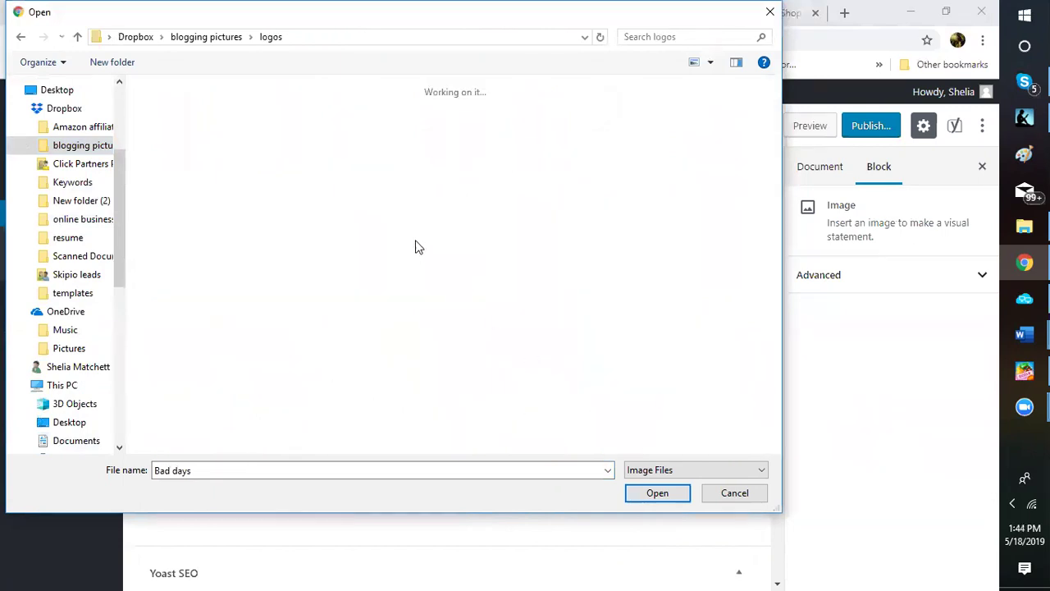
Find the "wine relax" picture in the logos folder, upload it into the image block, check it and deselect the block
click(326, 257)
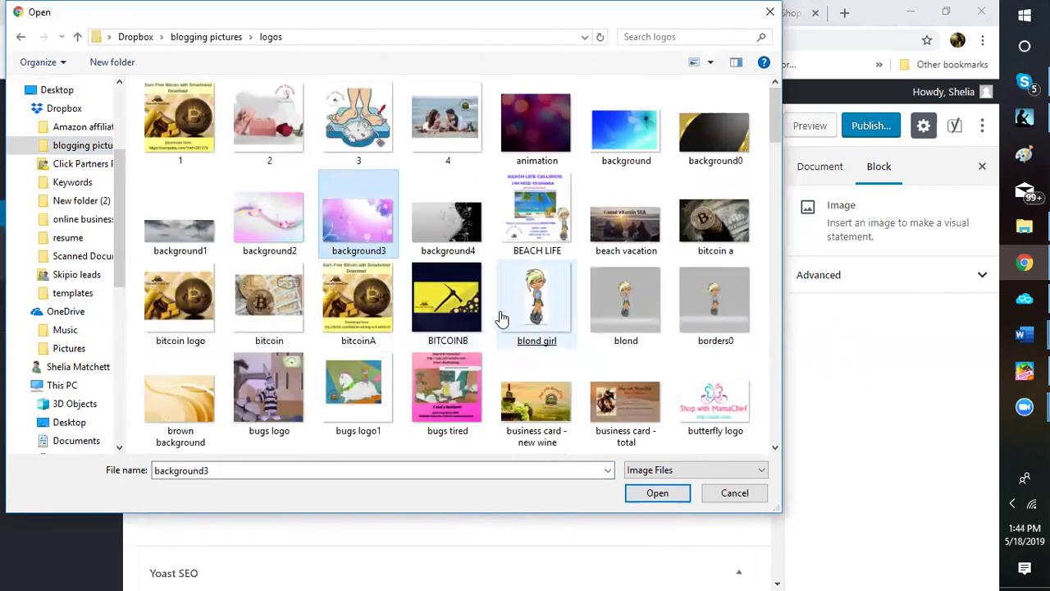
click(500, 319)
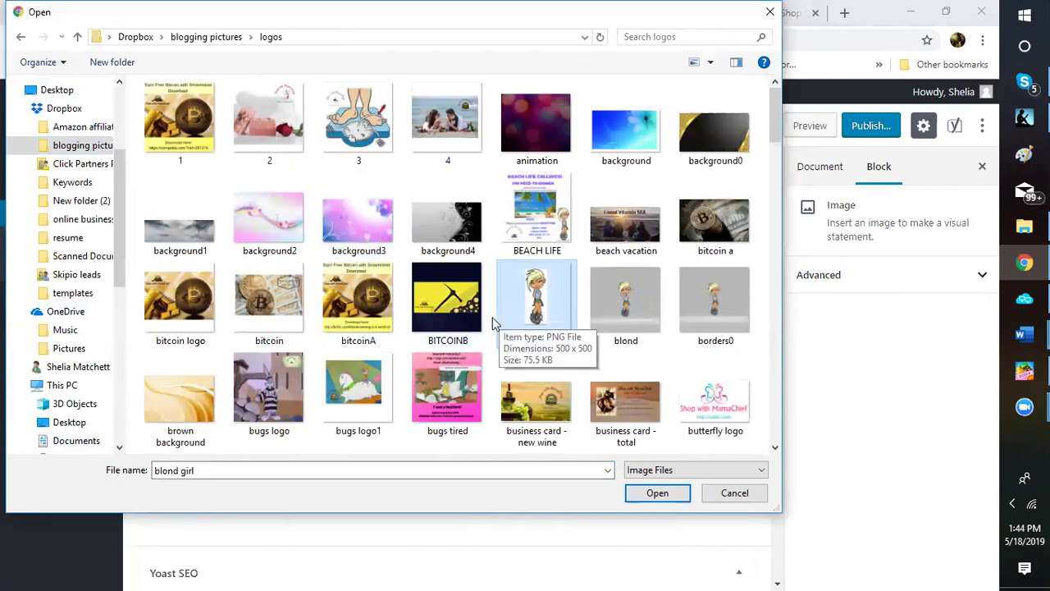
scroll(492, 318, down, 2)
scroll(493, 324, down, 3)
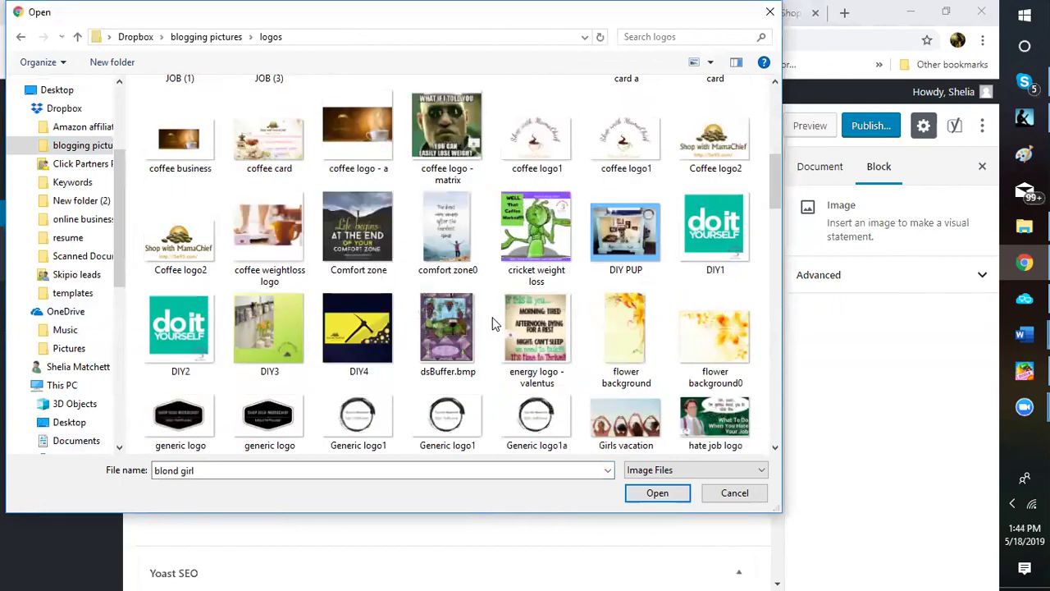
scroll(492, 324, down, 3)
scroll(492, 324, down, 3)
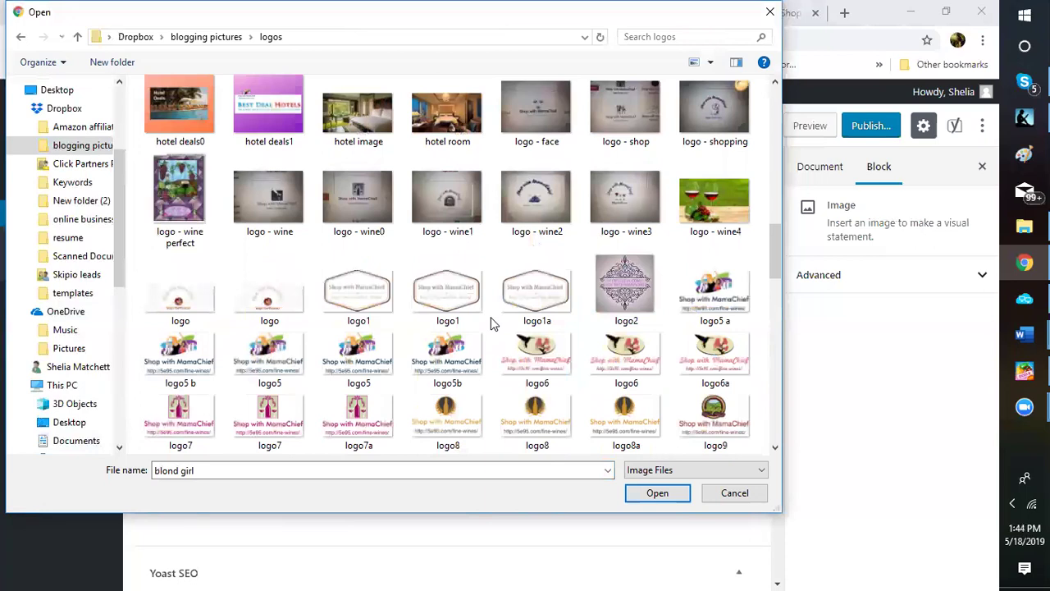
scroll(491, 323, down, 3)
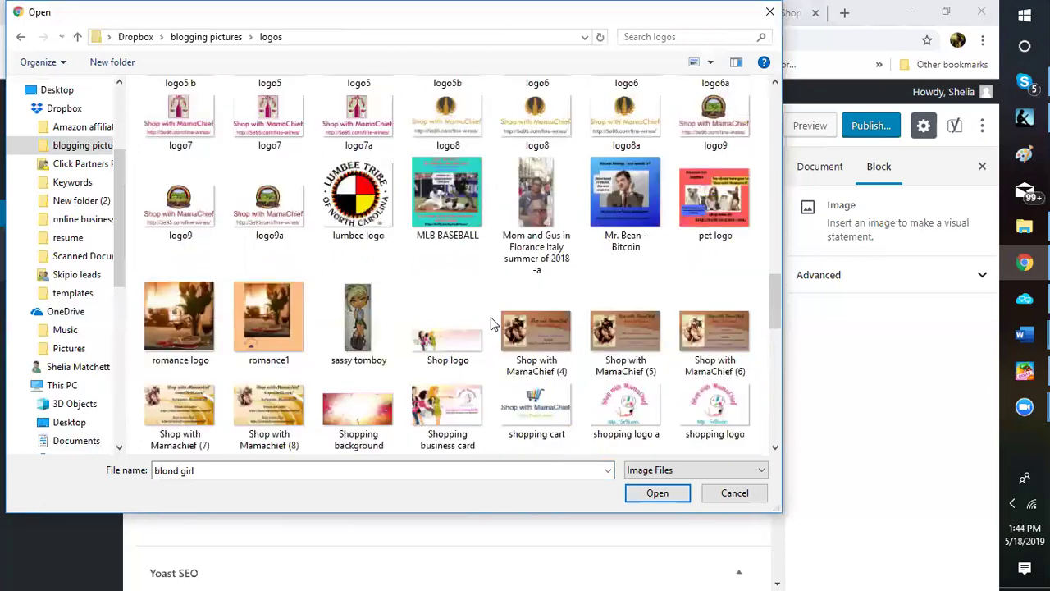
scroll(465, 276, down, 3)
click(464, 277)
scroll(465, 277, down, 2)
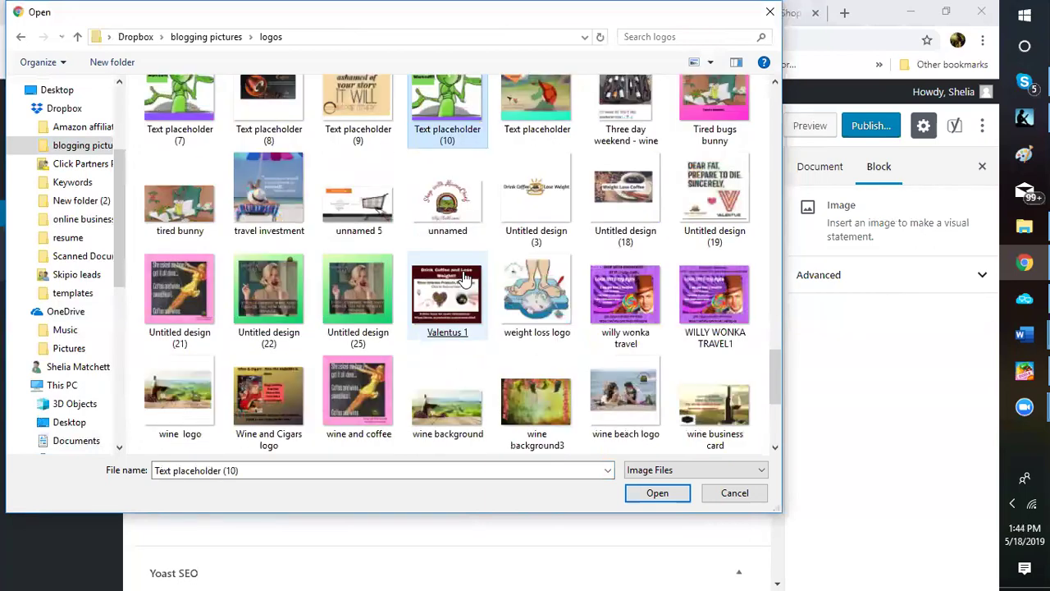
scroll(465, 278, down, 2)
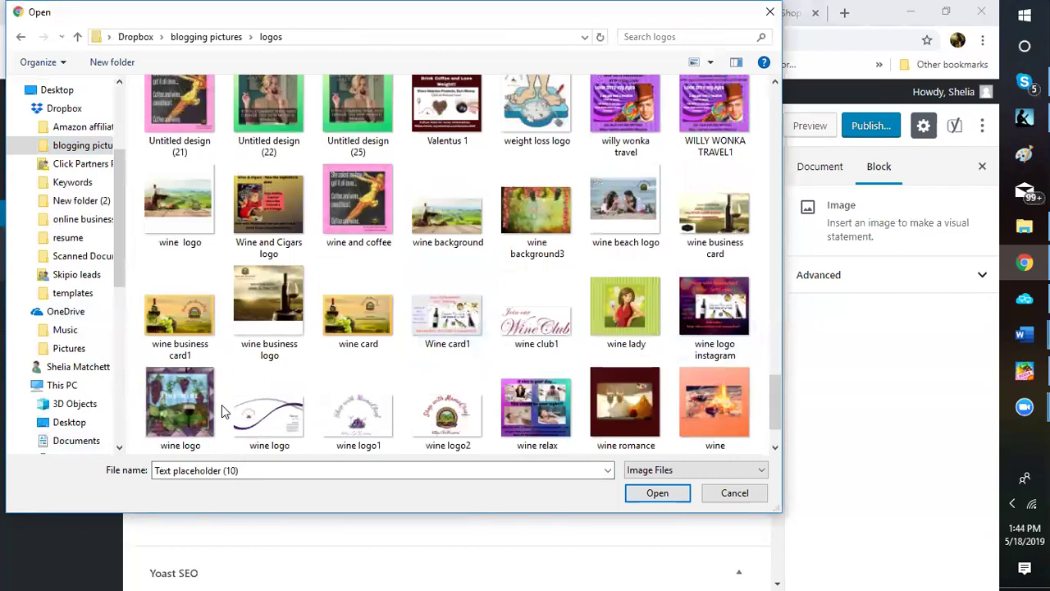
double_click(535, 430)
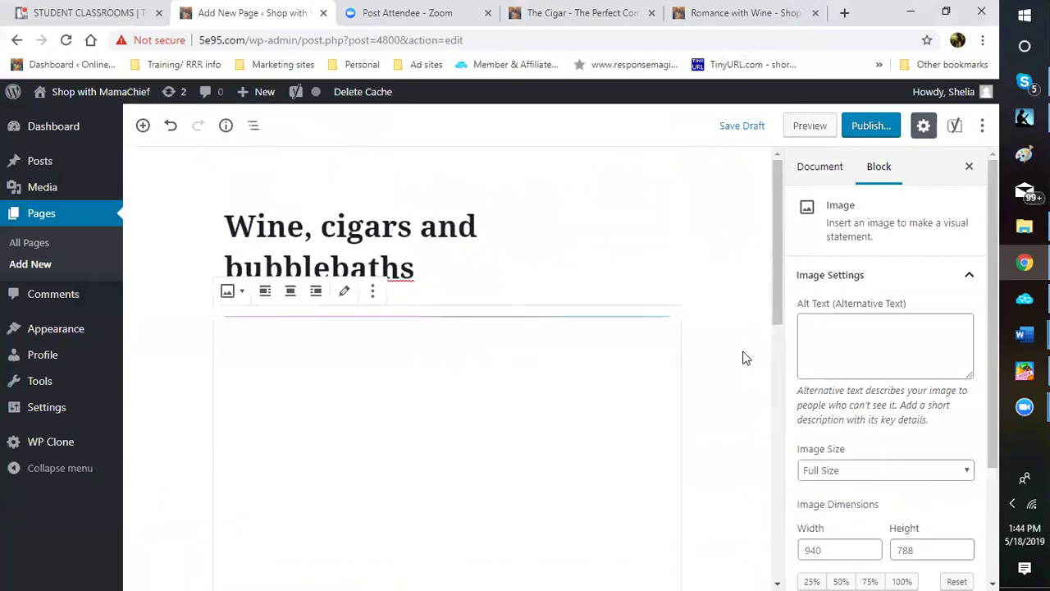
scroll(745, 358, down, 2)
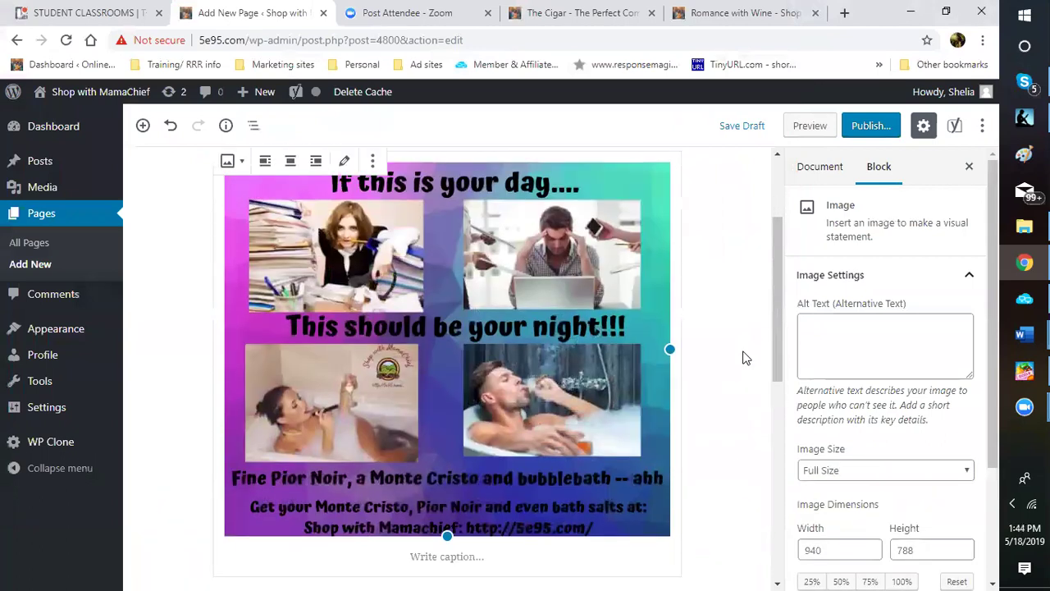
click(740, 305)
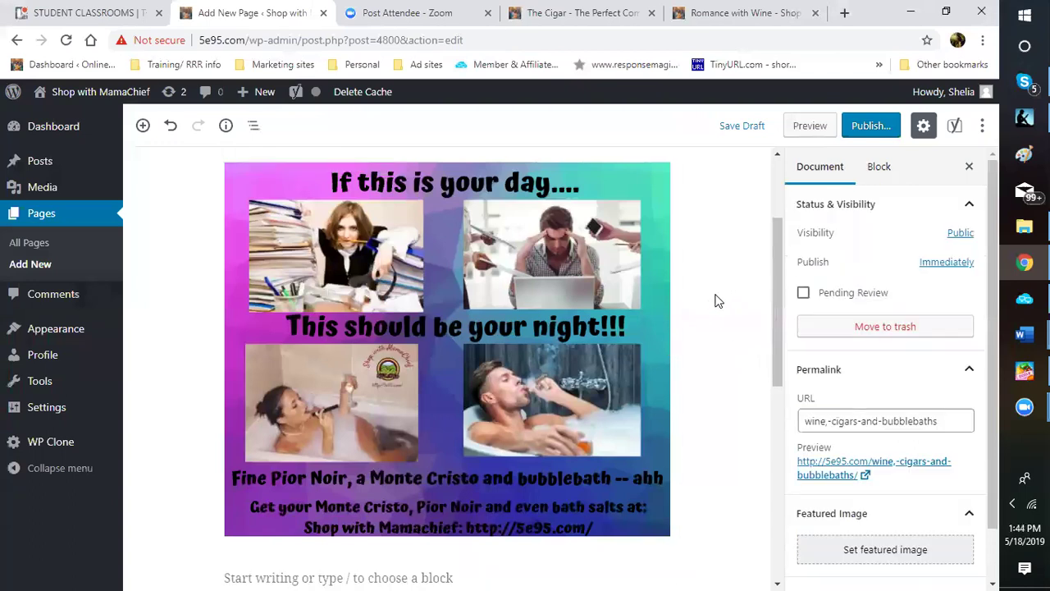
Look over the title and uploaded picture on the "Wine, cigars and bubblebaths" page, and save the page as a draft
scroll(714, 302, up, 1)
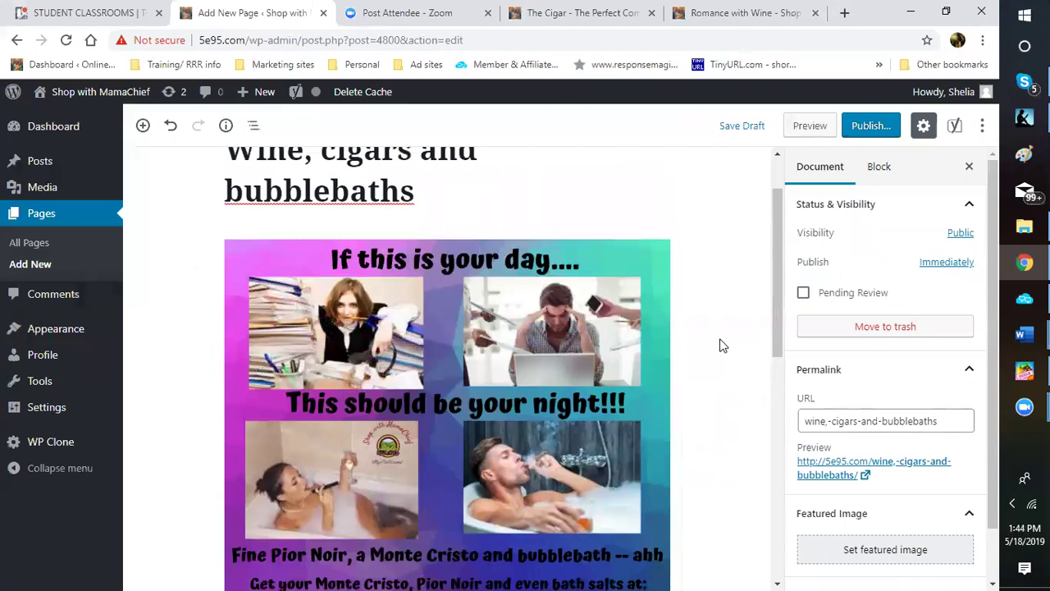
scroll(722, 345, down, 2)
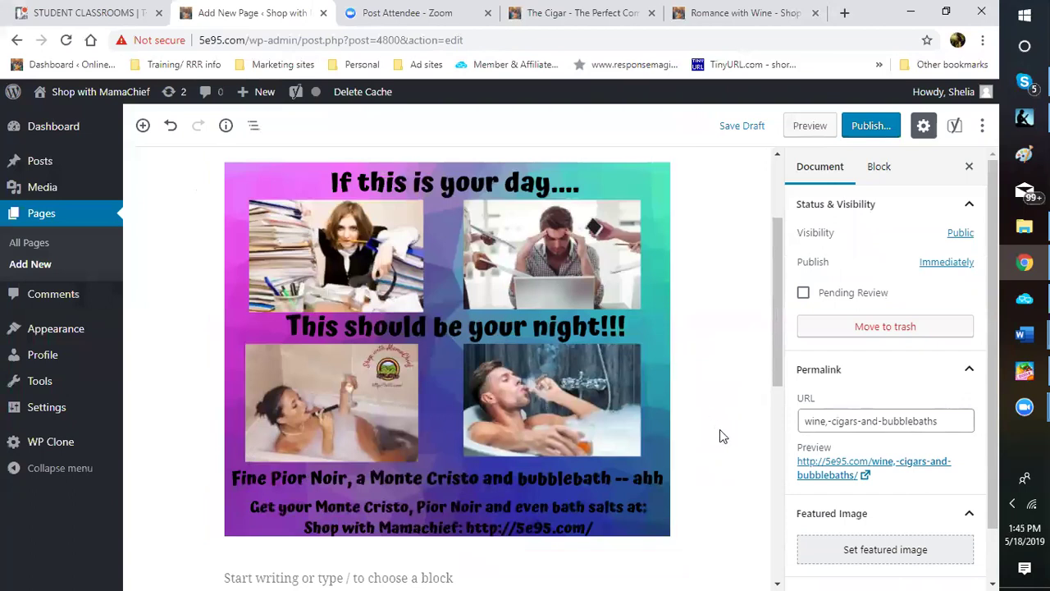
scroll(719, 429, down, 2)
scroll(720, 426, up, 2)
scroll(720, 431, up, 2)
scroll(719, 431, down, 1)
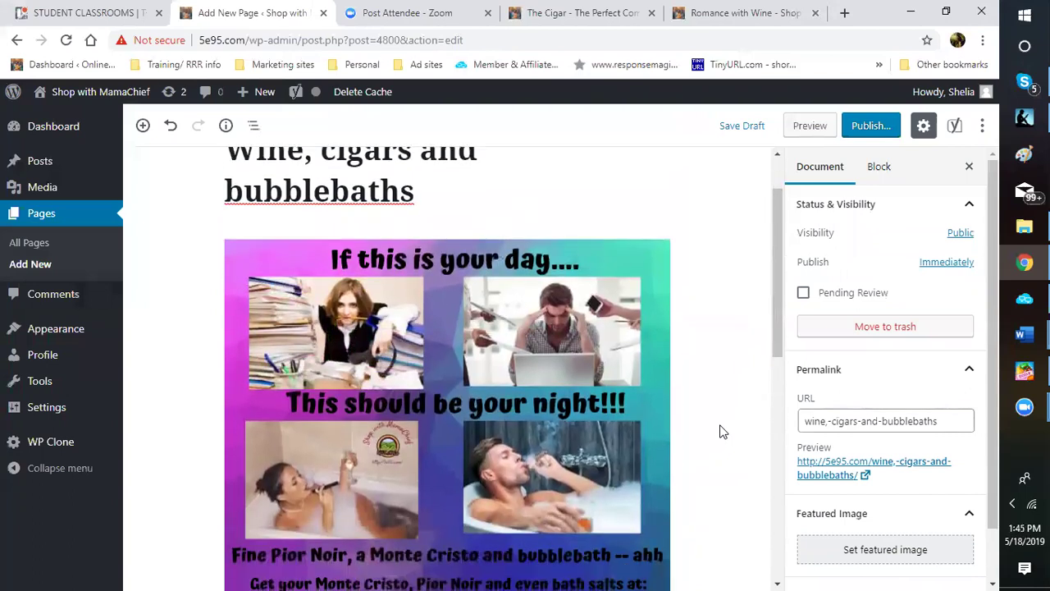
scroll(719, 431, down, 1)
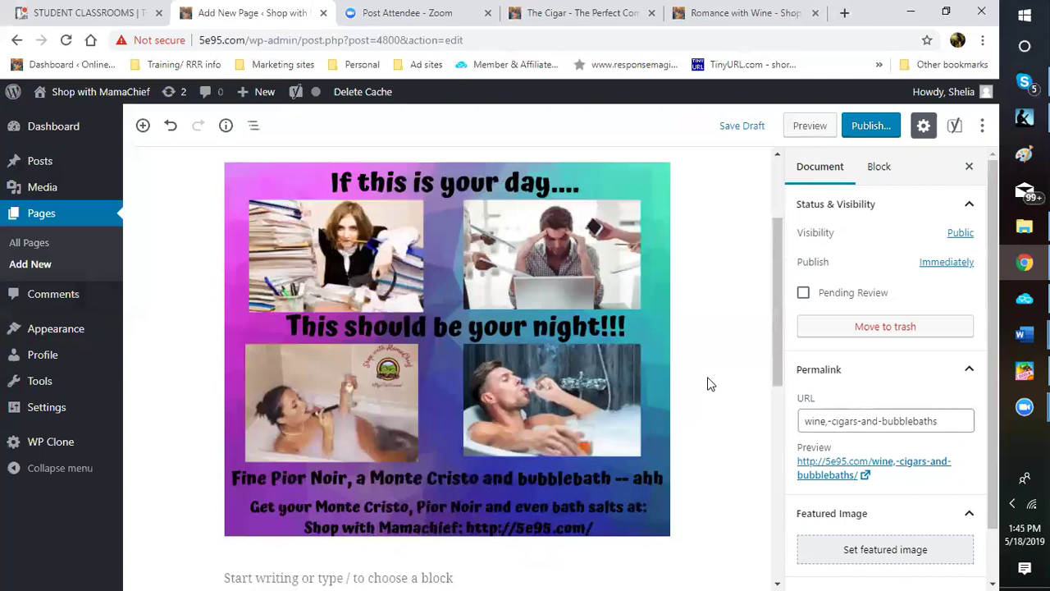
click(743, 131)
Open the site's Media Library and look through the uploaded images
click(47, 195)
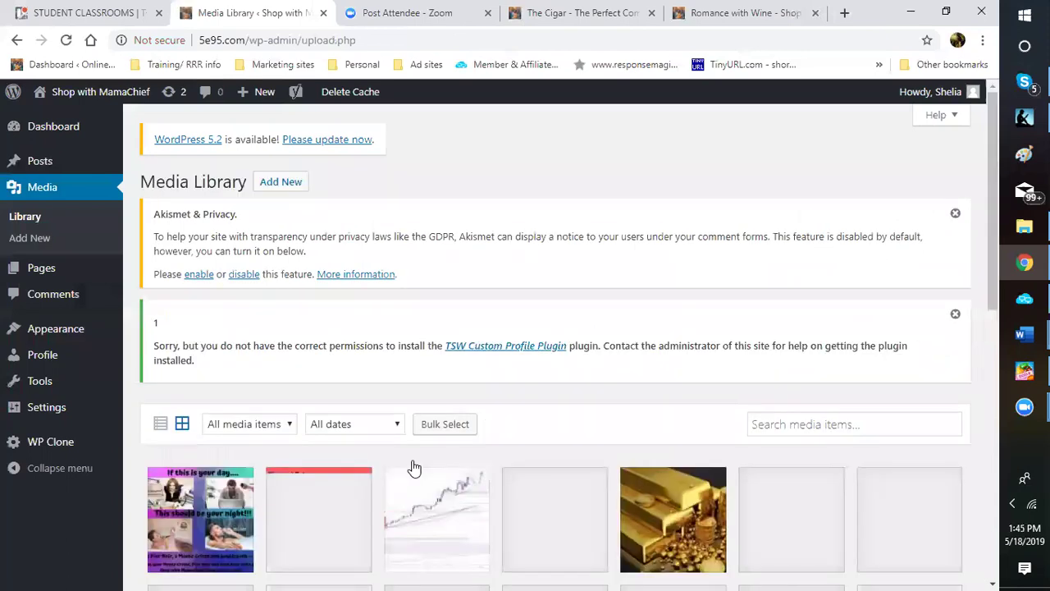
scroll(410, 462, down, 2)
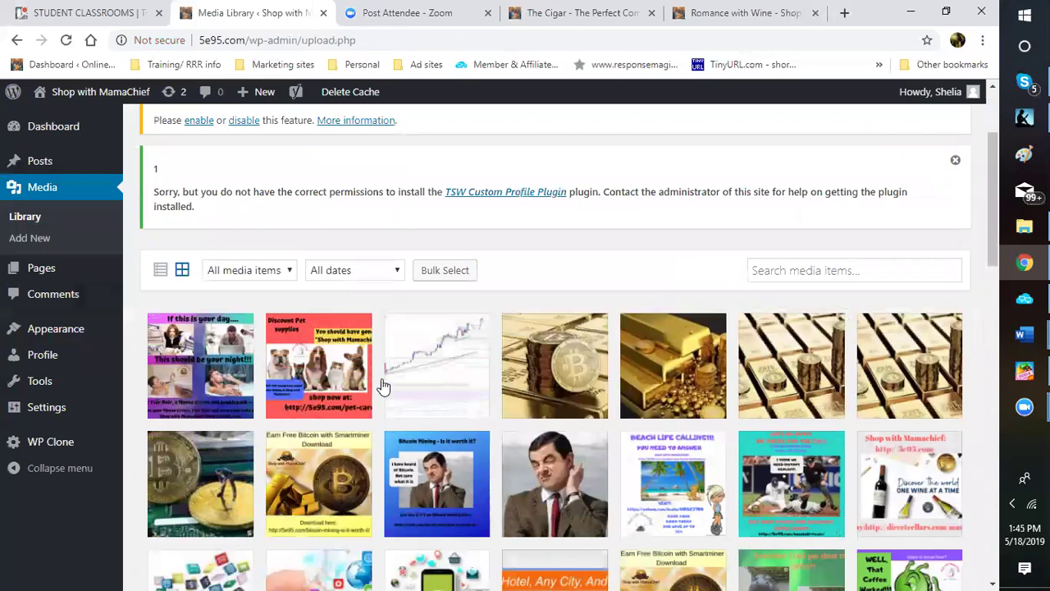
scroll(763, 357, down, 2)
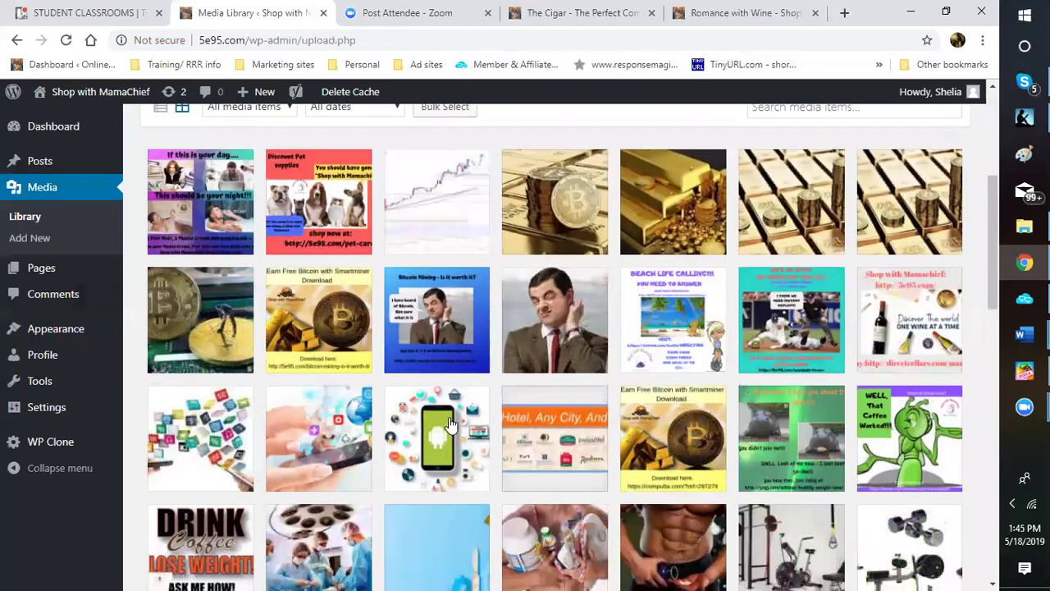
scroll(450, 423, down, 5)
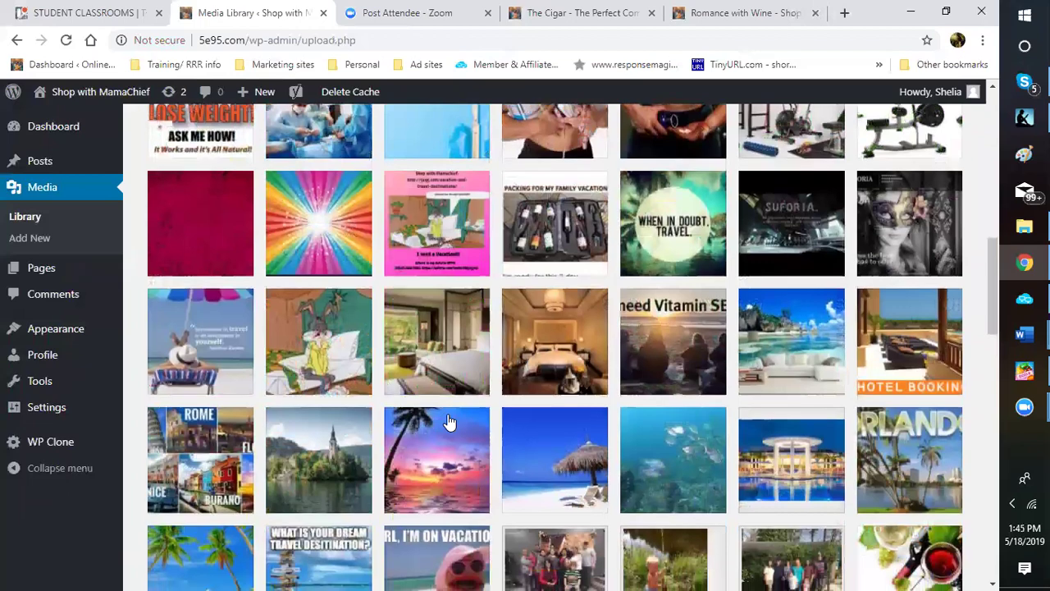
scroll(449, 423, down, 5)
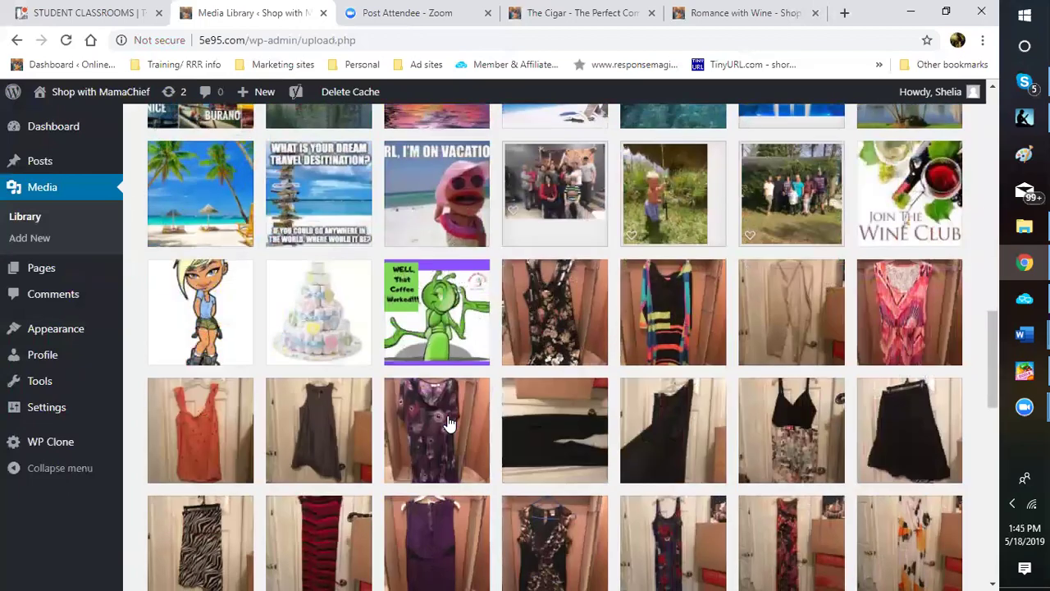
scroll(450, 422, down, 6)
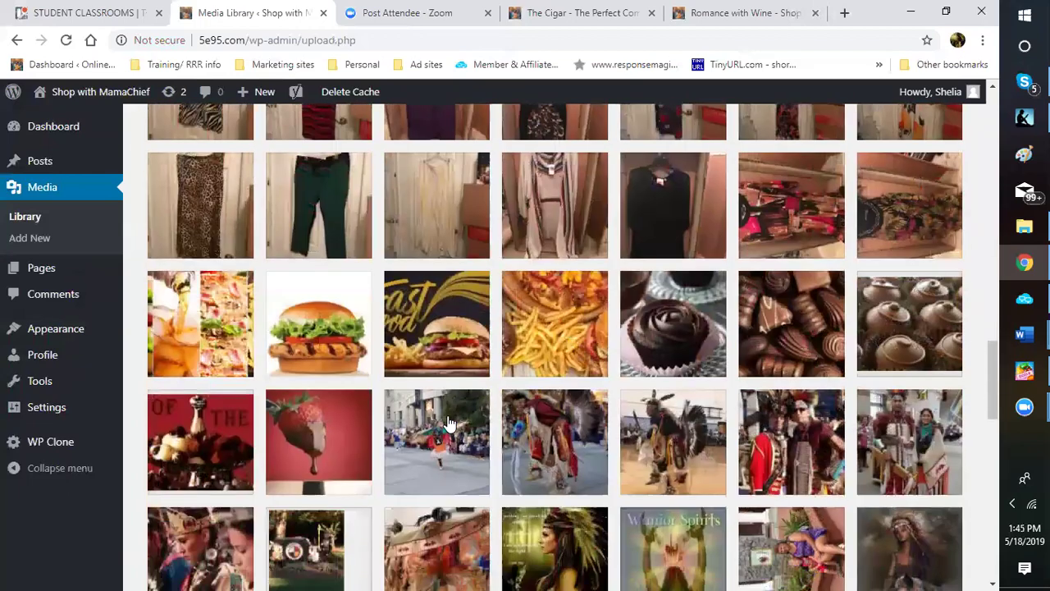
scroll(449, 422, down, 2)
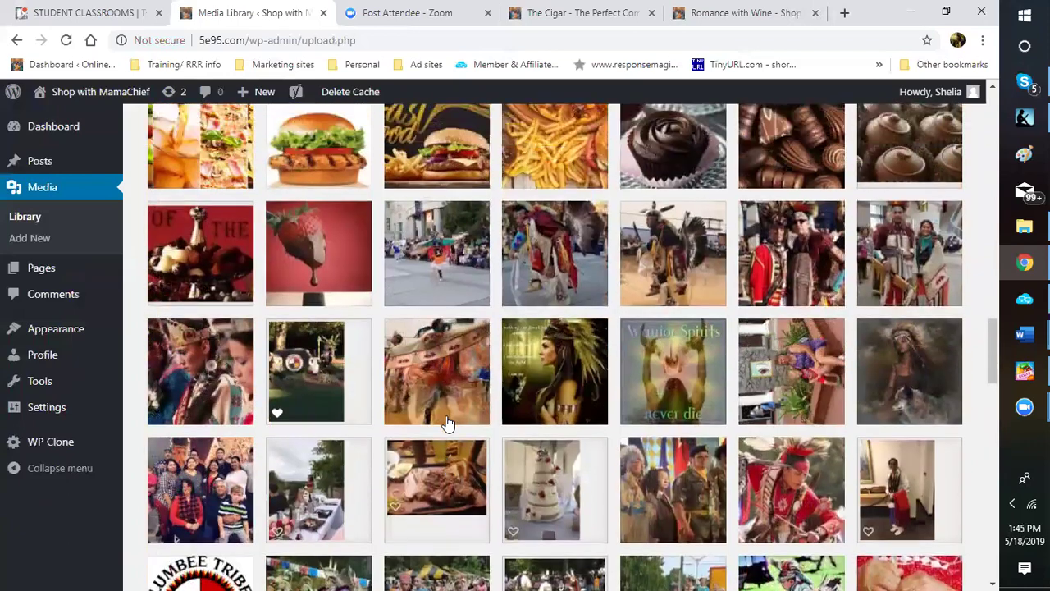
scroll(449, 423, up, 12)
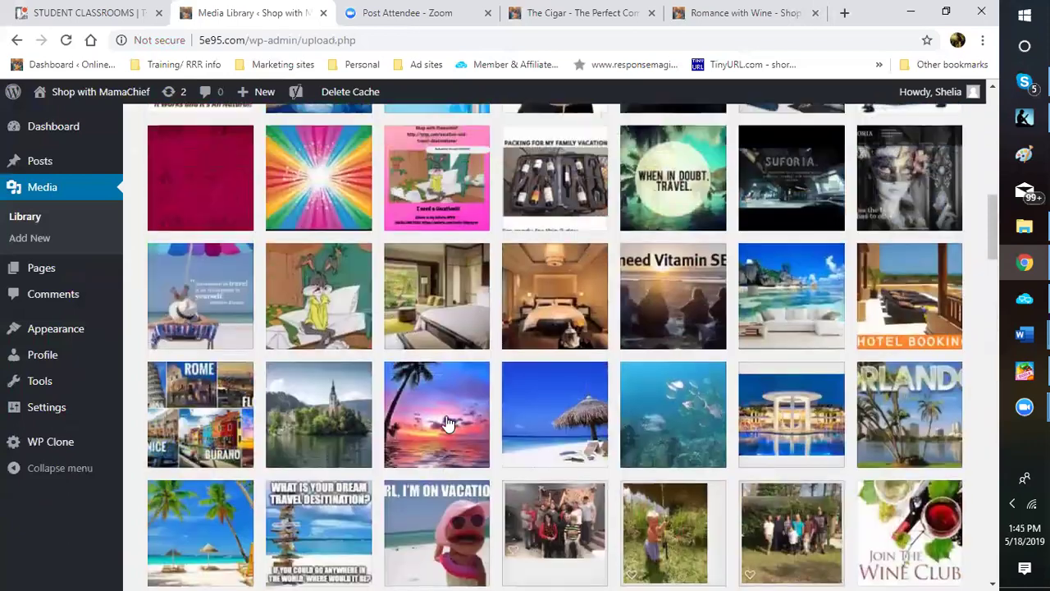
scroll(449, 422, up, 2)
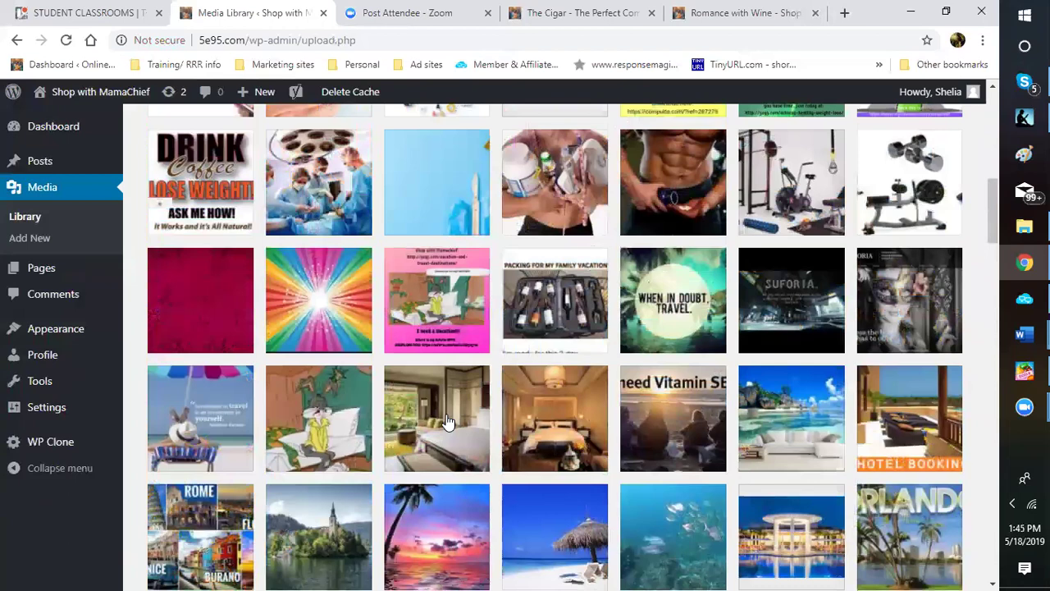
scroll(448, 422, up, 5)
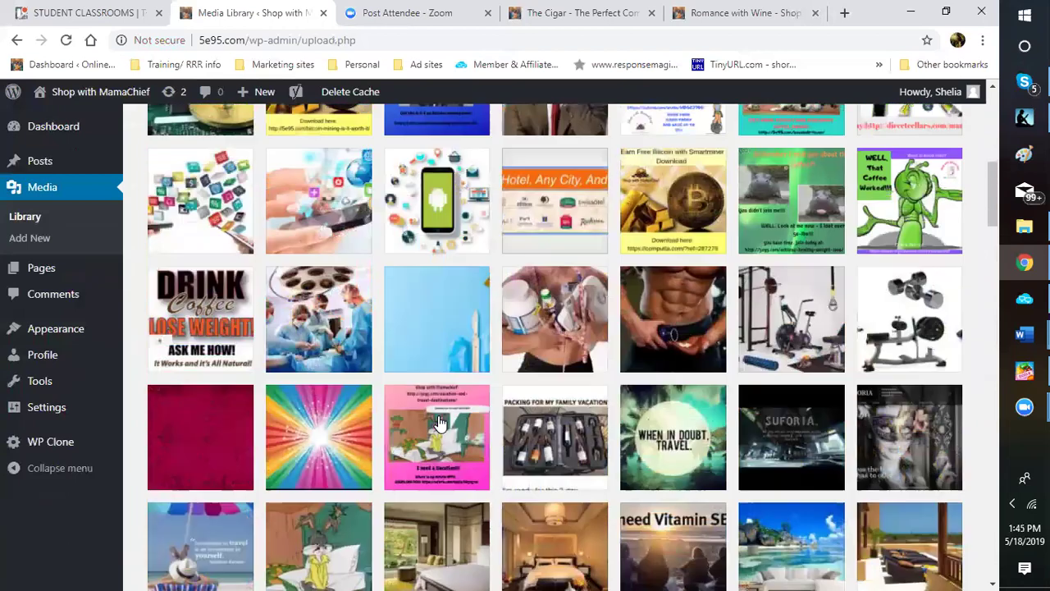
scroll(441, 423, up, 2)
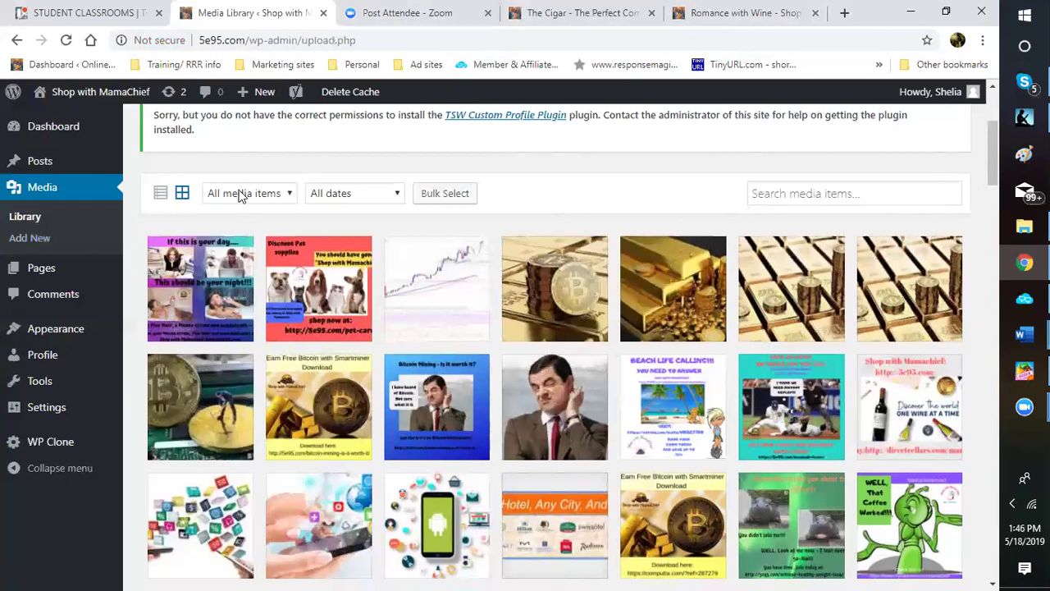
Open the bookmarked Classifieds For Free ad site in a new browser tab
click(845, 14)
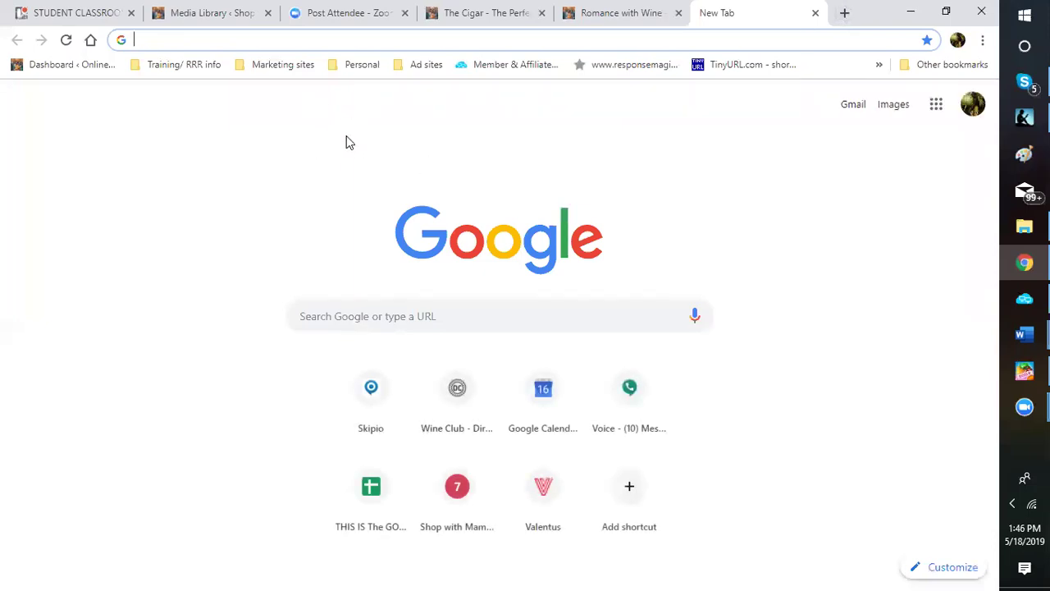
click(283, 65)
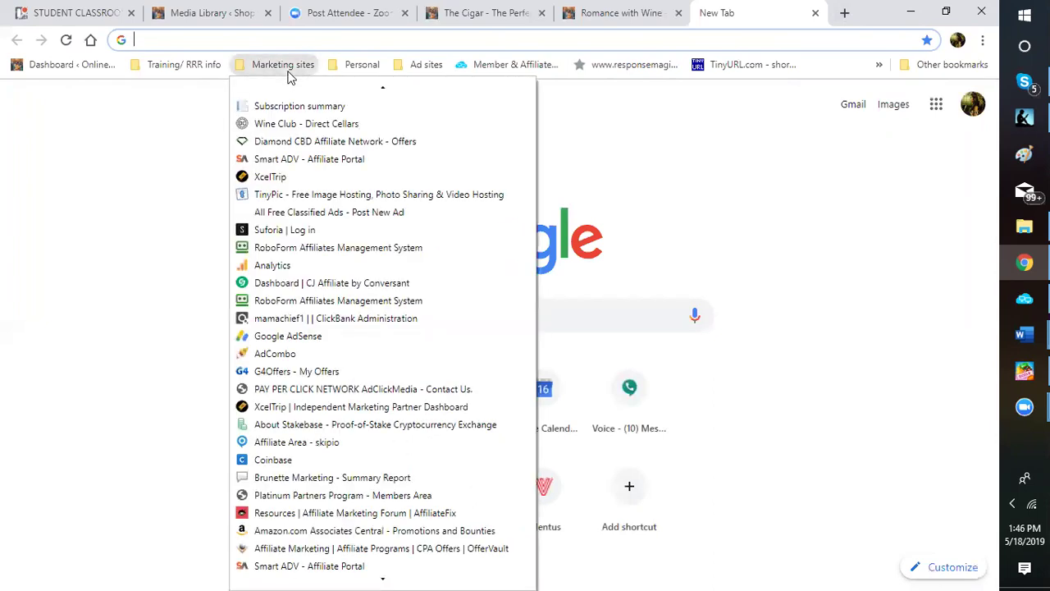
mouse_move(428, 66)
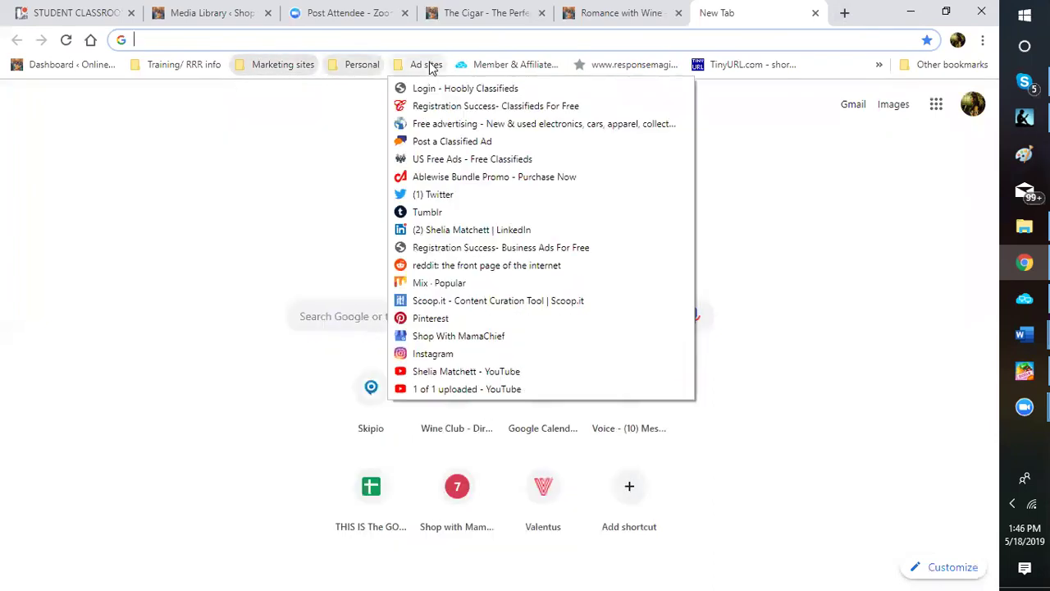
click(427, 110)
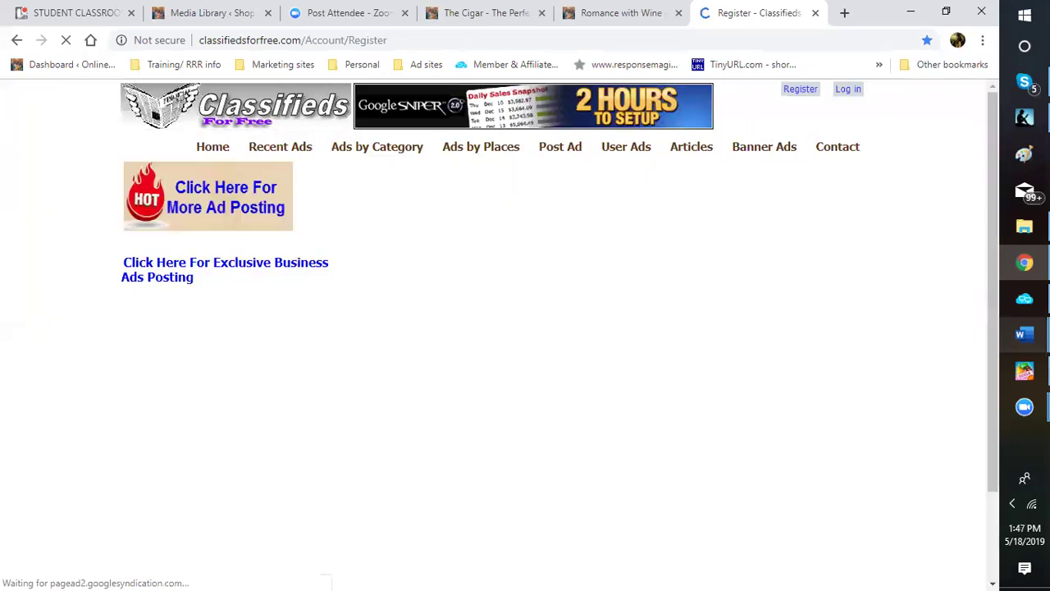
mouse_move(1024, 334)
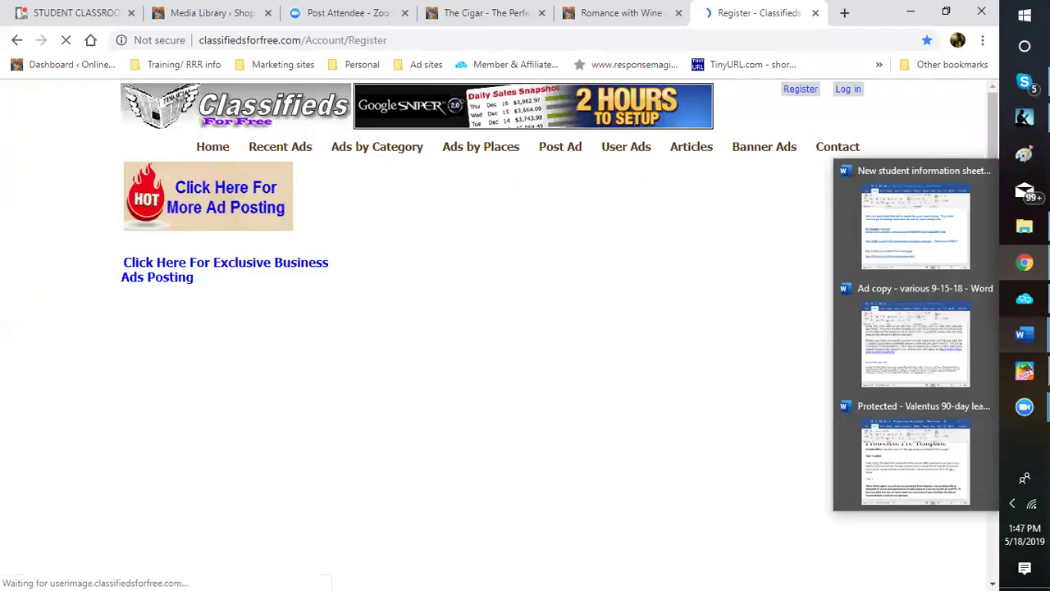
mouse_move(918, 350)
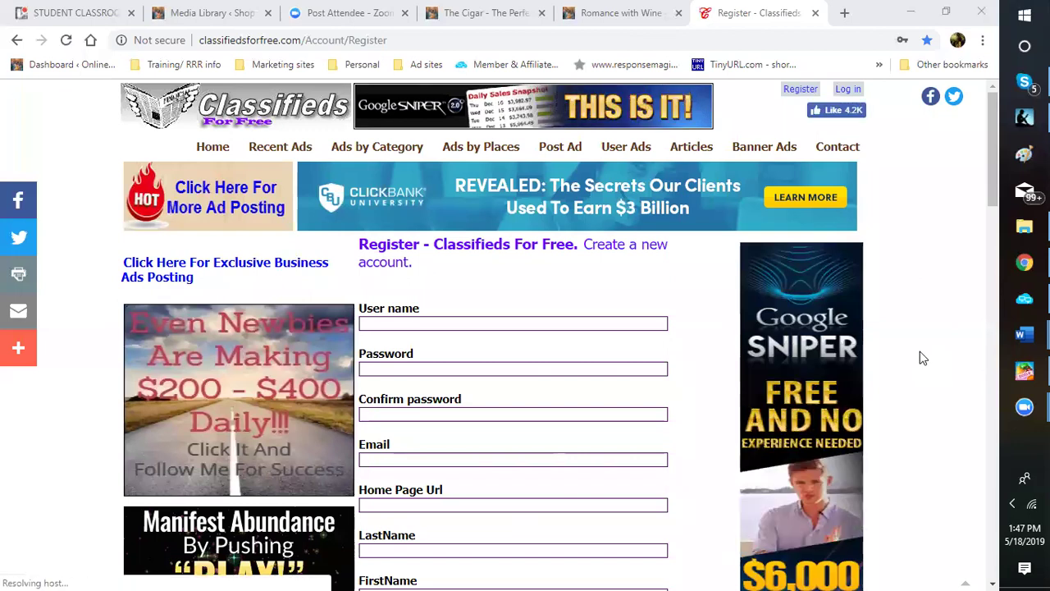
Log in to Classifieds For Free with the saved account and open the form for posting an ad
click(848, 91)
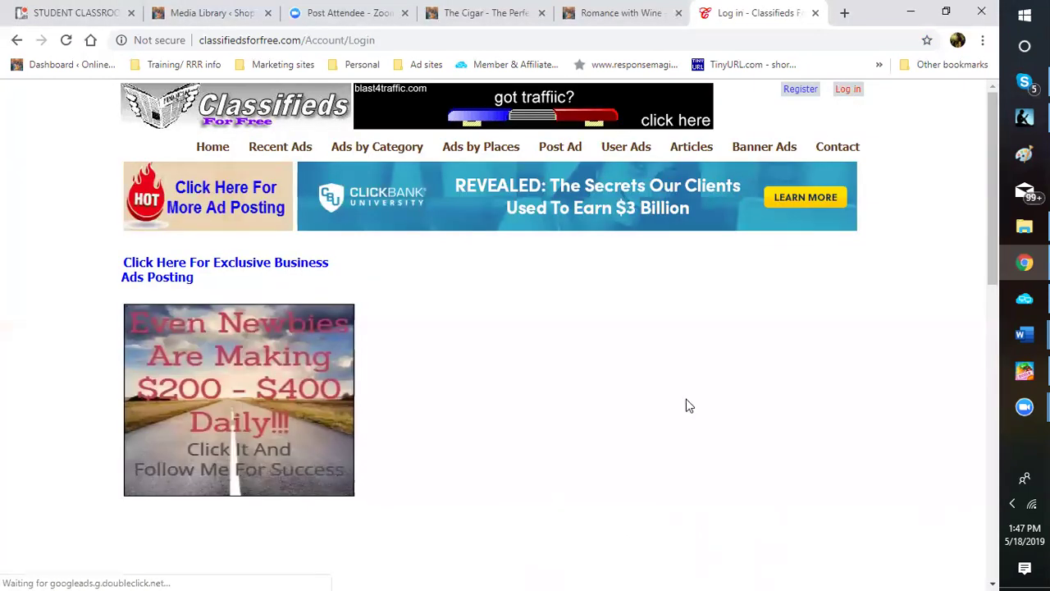
click(366, 411)
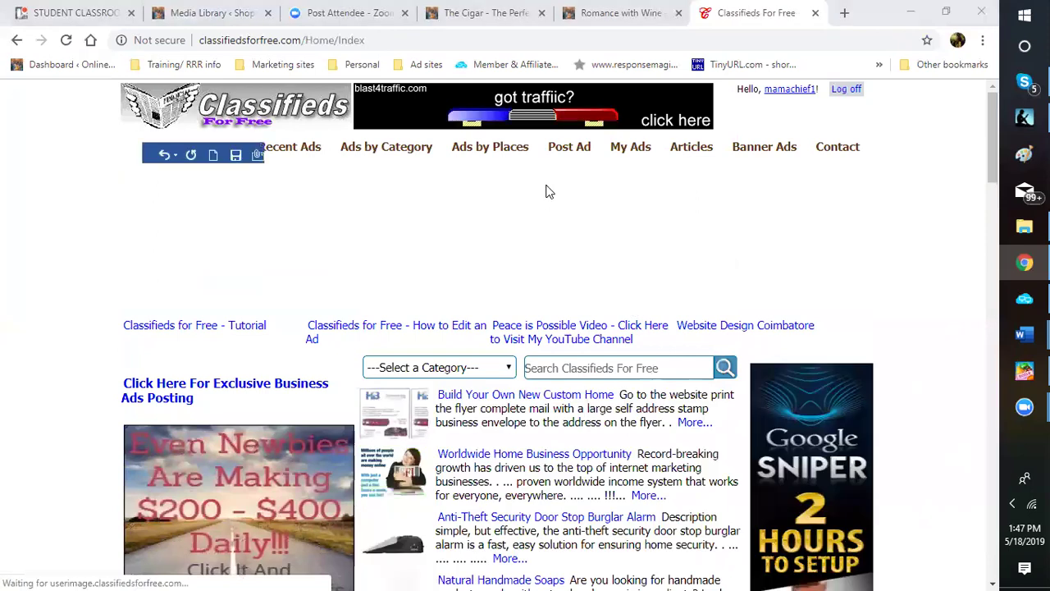
click(572, 153)
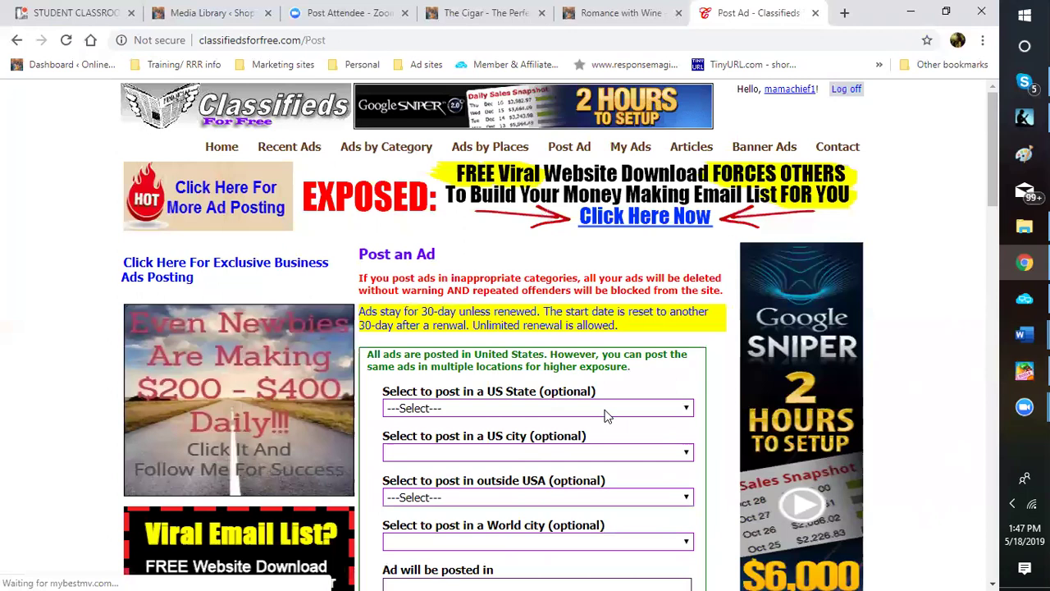
Enter "Wine, Cigars and bubblebaths - What a way to relax!!!!" as the ad's header
scroll(492, 418, down, 2)
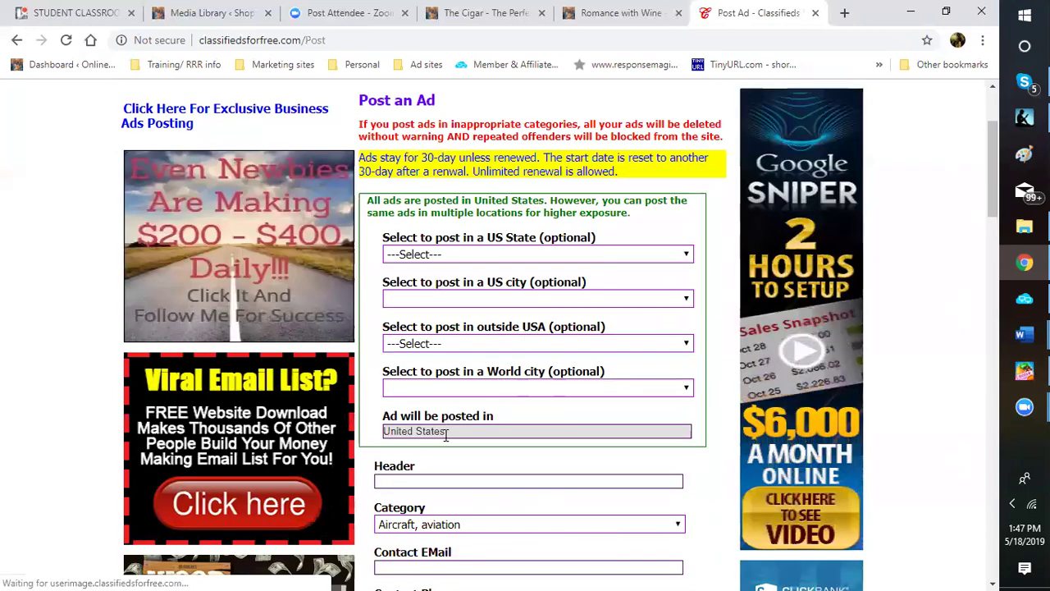
click(431, 482)
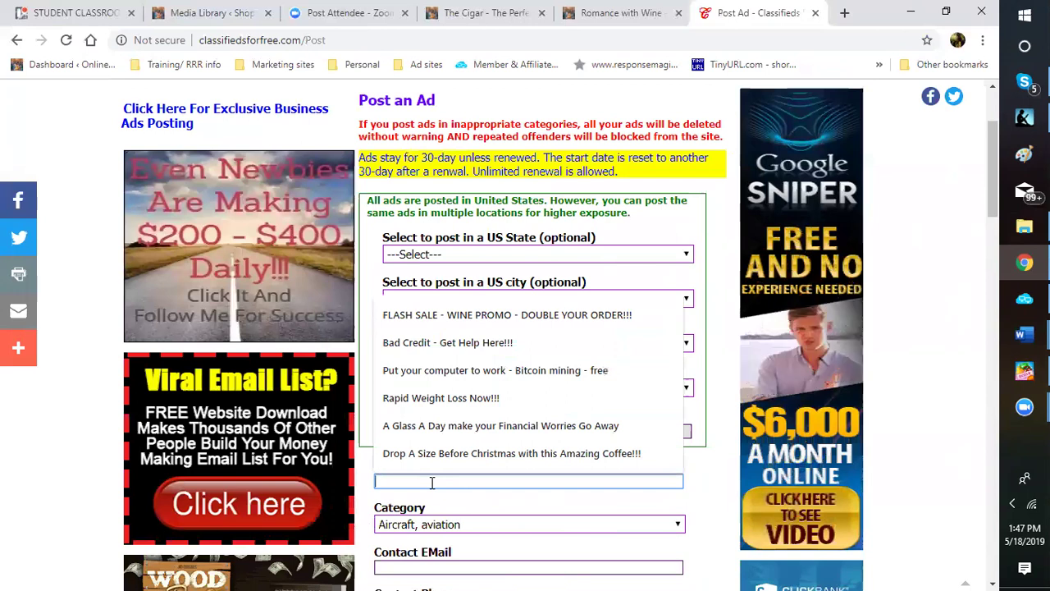
text(Wi)
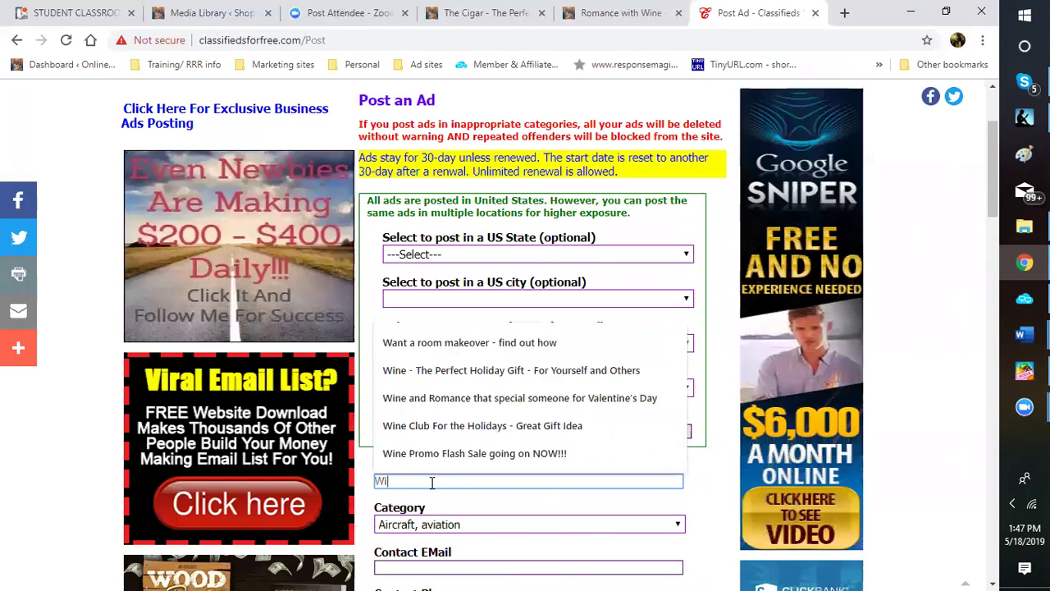
text(ne. Ci)
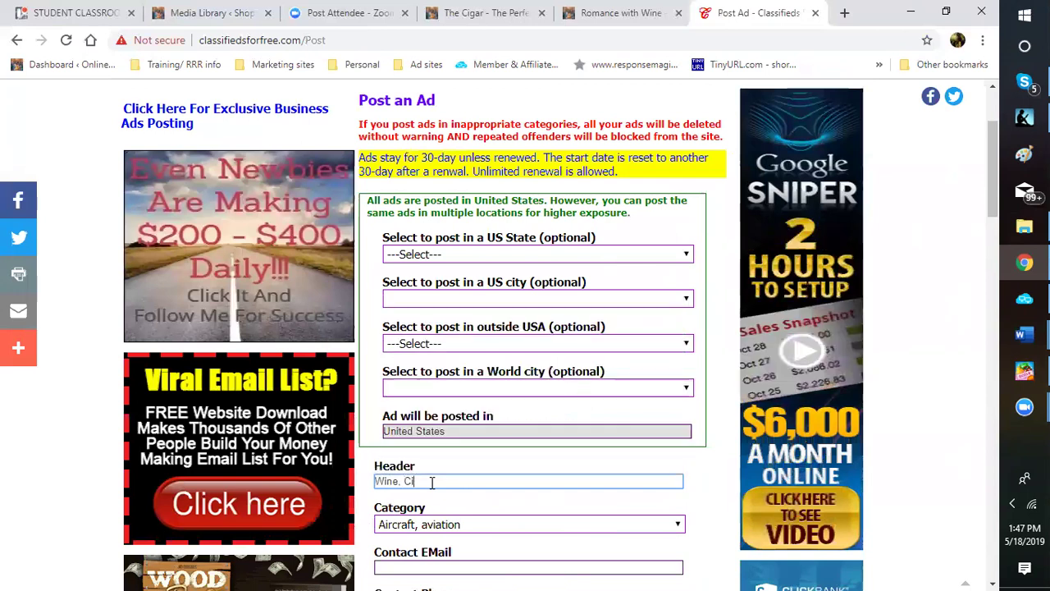
text(a and bubblebaths - )
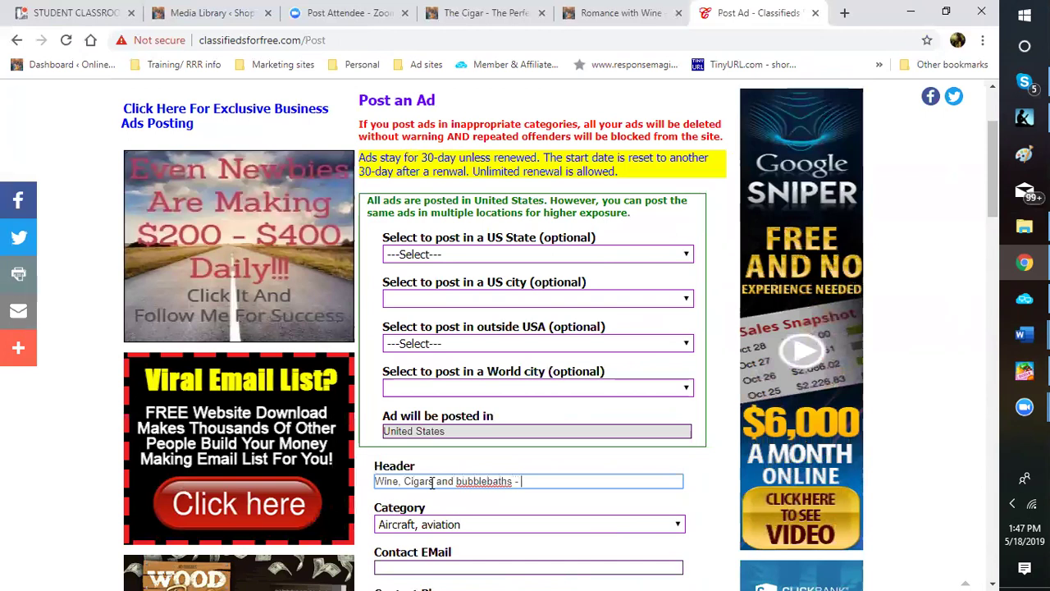
text(What a way to rel)
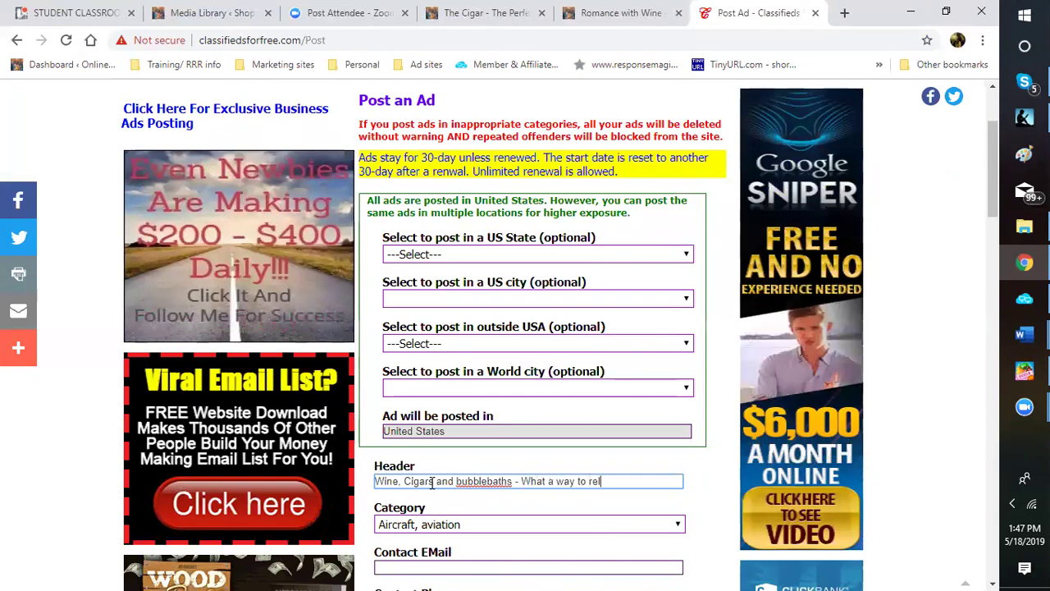
text(ax)
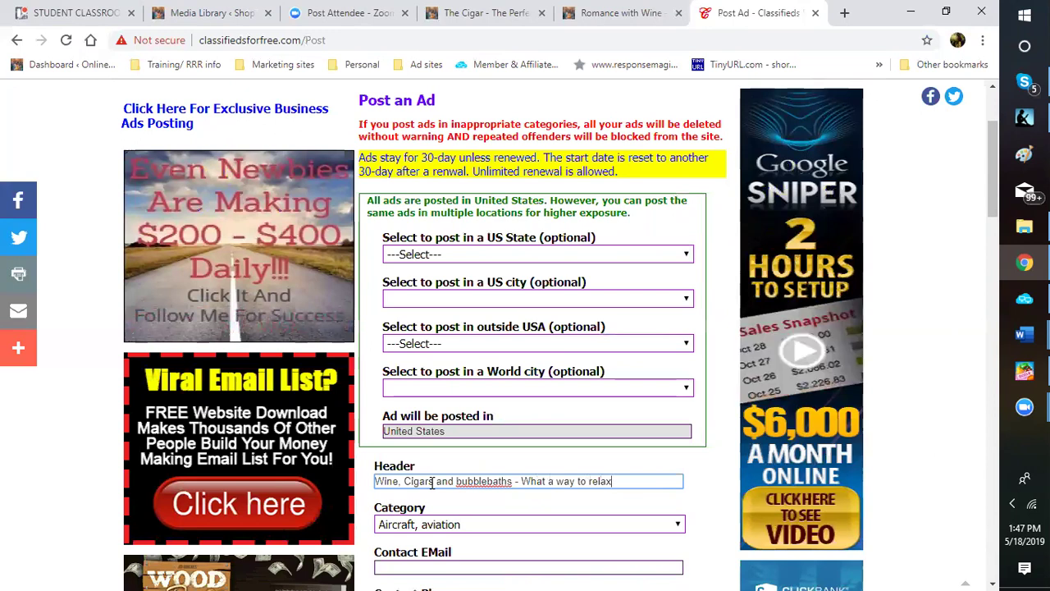
text(!!!!)
Set the ad's category to General merchandise
scroll(512, 522, down, 1)
scroll(512, 522, down, 2)
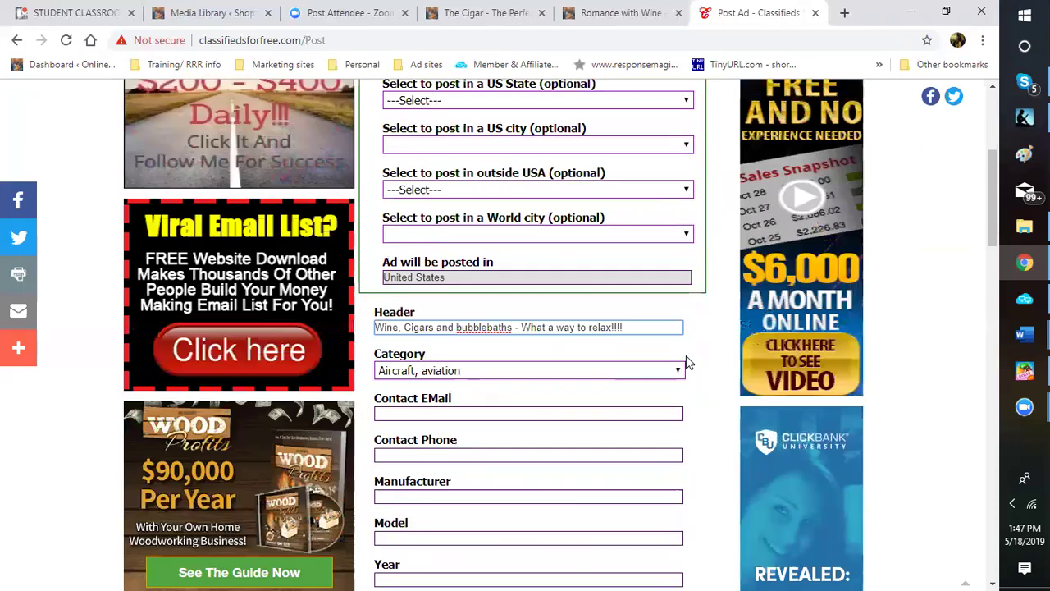
click(680, 370)
scroll(583, 227, down, 1)
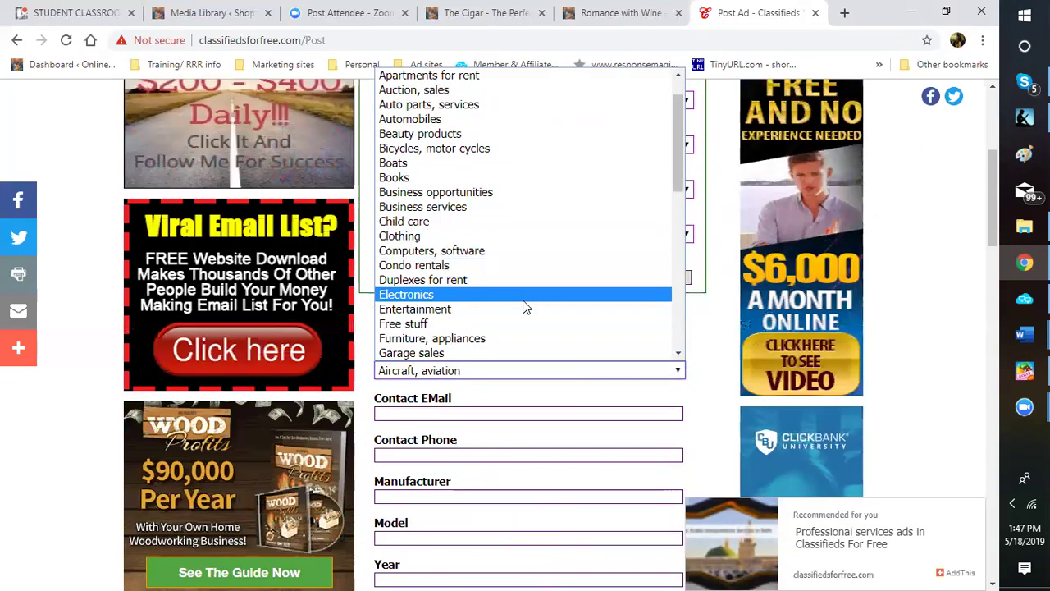
scroll(523, 302, down, 3)
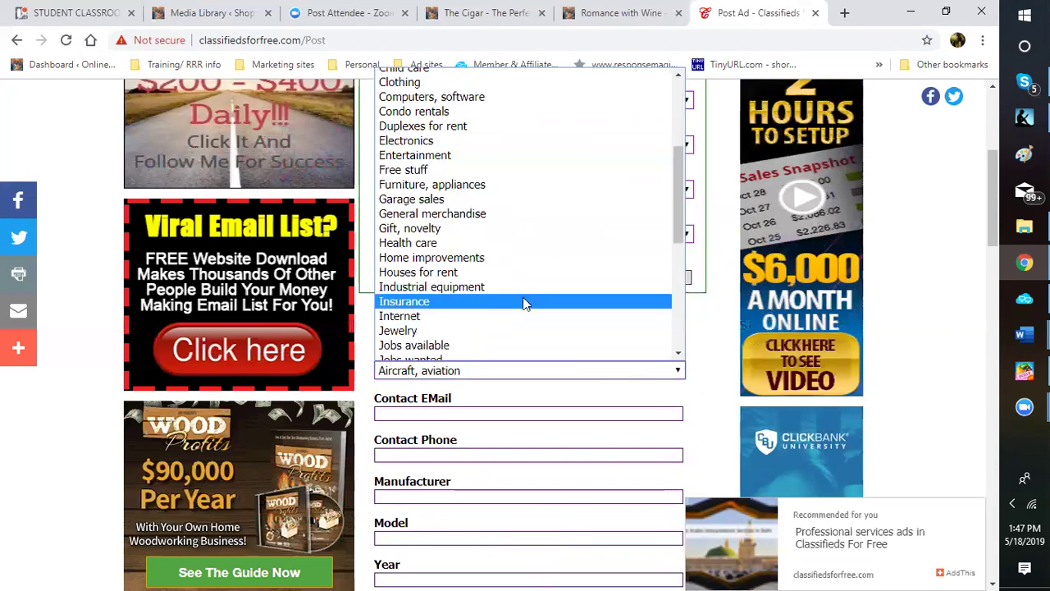
click(511, 213)
scroll(504, 430, down, 4)
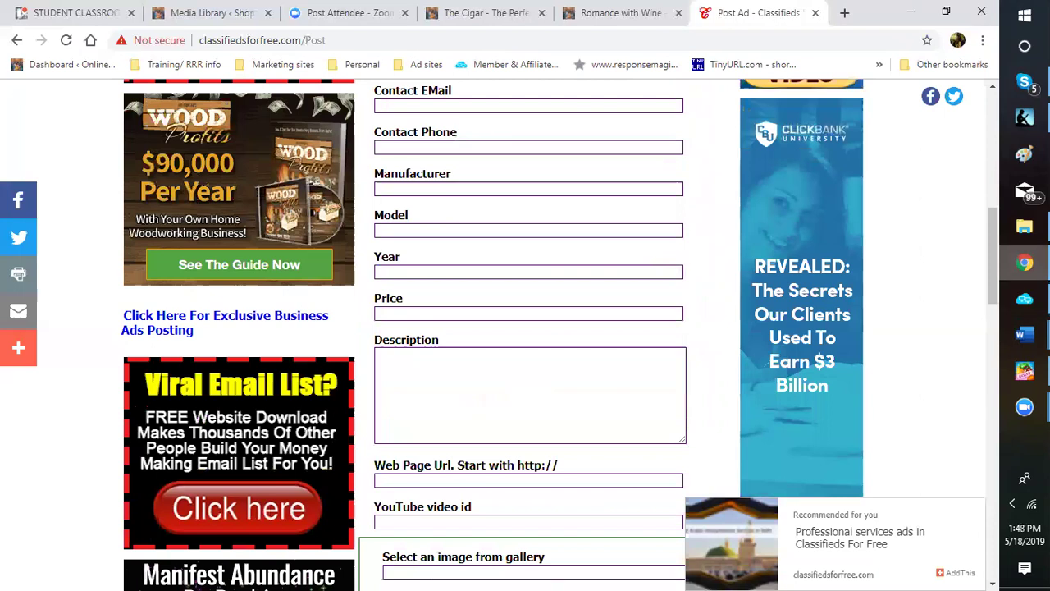
Look through the "Ad copy - various 9-15-18" Word document for usable wine ad text, then return to the ad form
click(1024, 333)
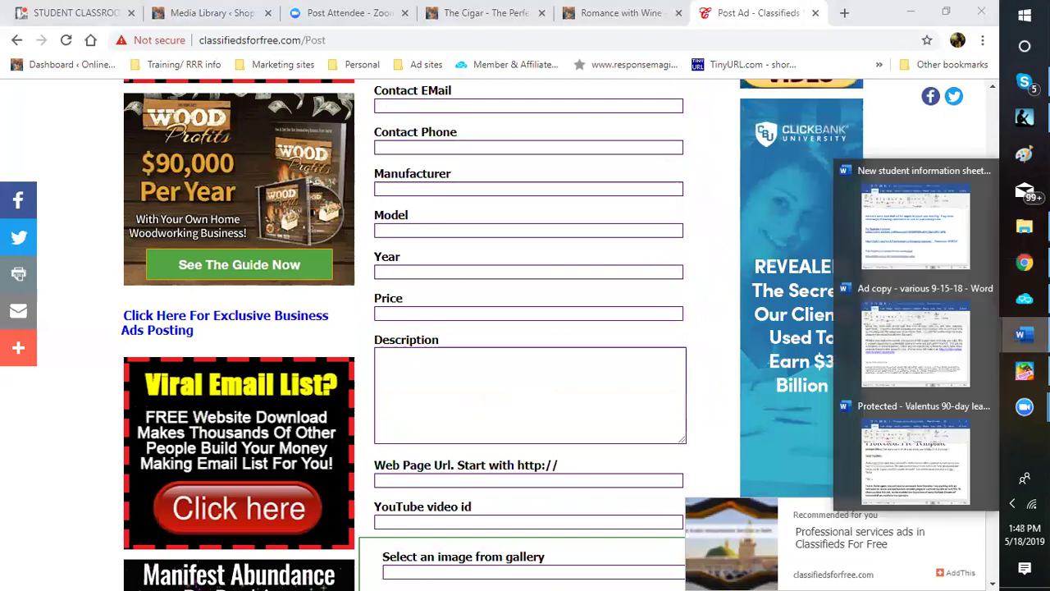
click(896, 367)
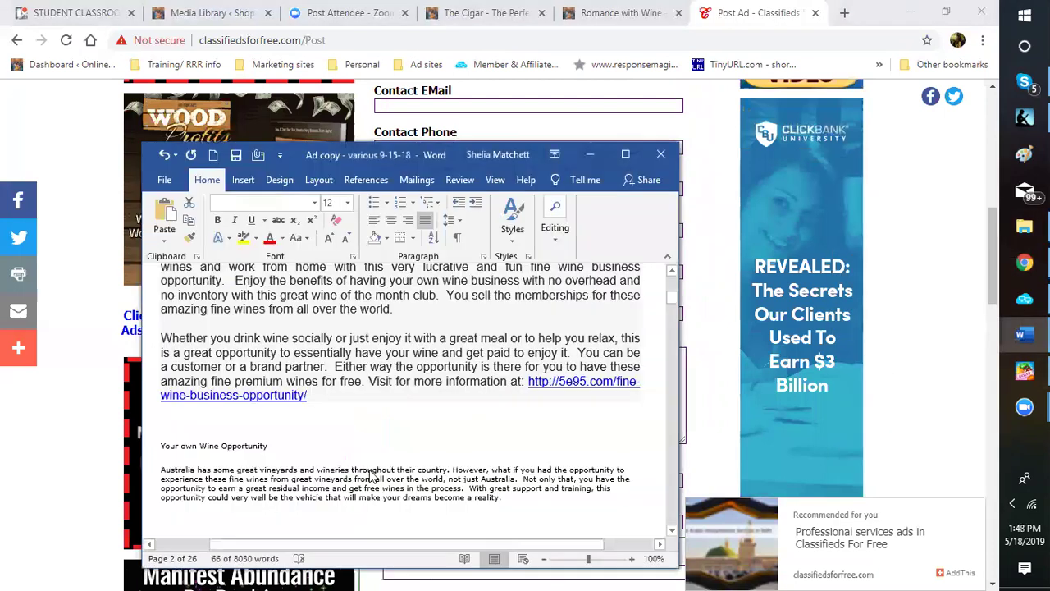
click(427, 415)
scroll(347, 397, up, 7)
scroll(353, 394, up, 2)
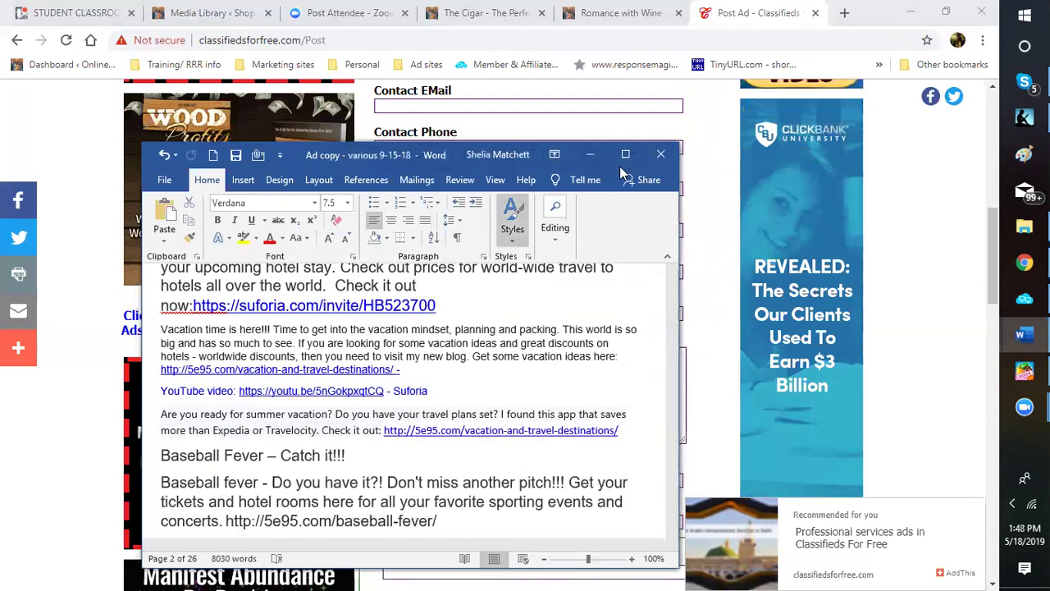
click(589, 155)
Start the ad's description with "Are you stressed at the end of the day and just need to unwind?"
click(469, 377)
text(A)
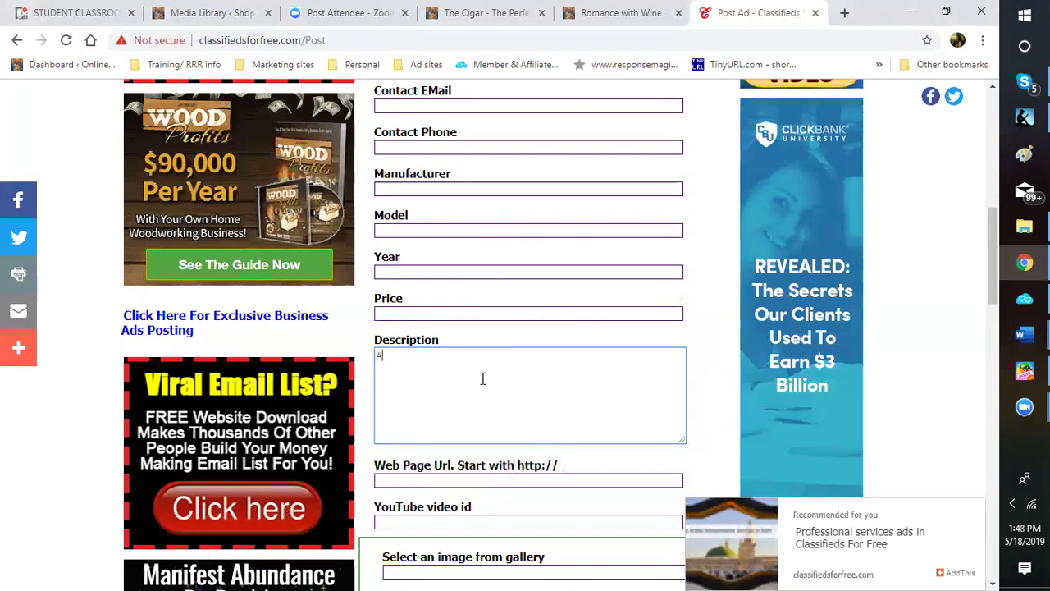
text(re you stressed)
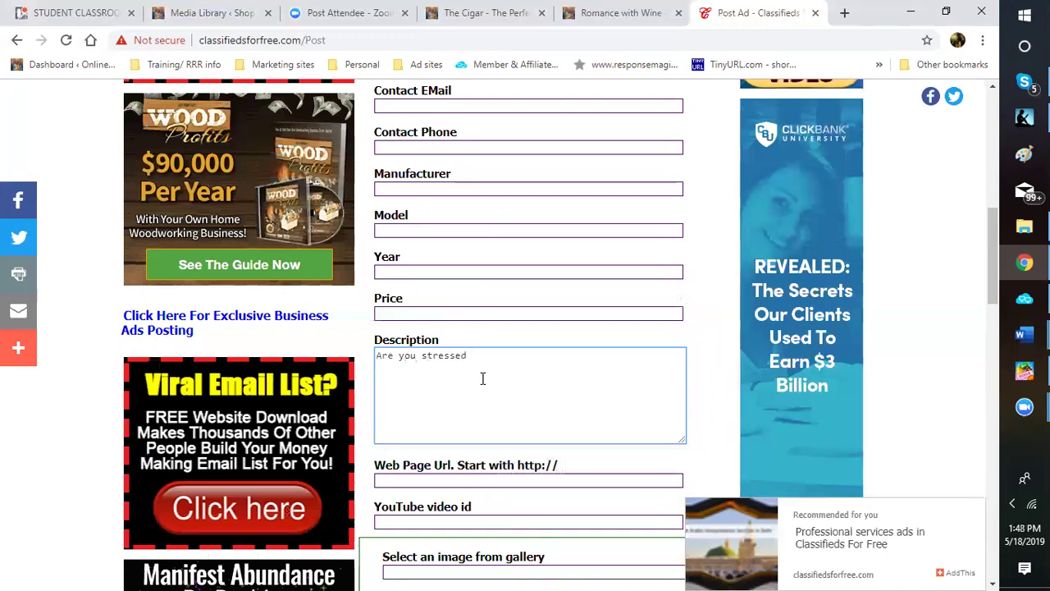
text( at the end of the day and just need to unwind?)
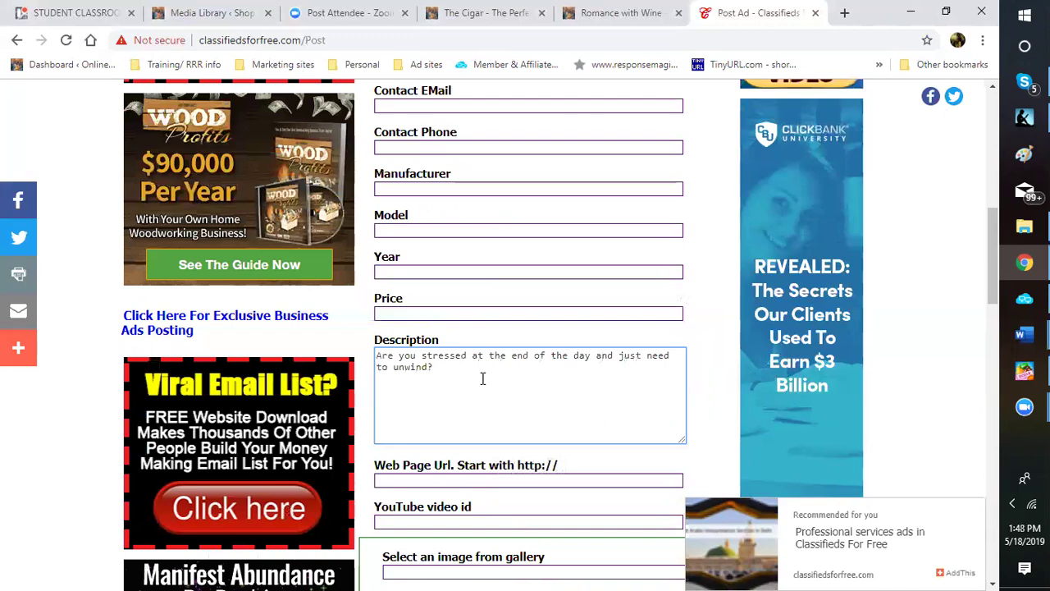
Continue the description with "Have a glass of your favorite Pior Noir"
text(  Have a g)
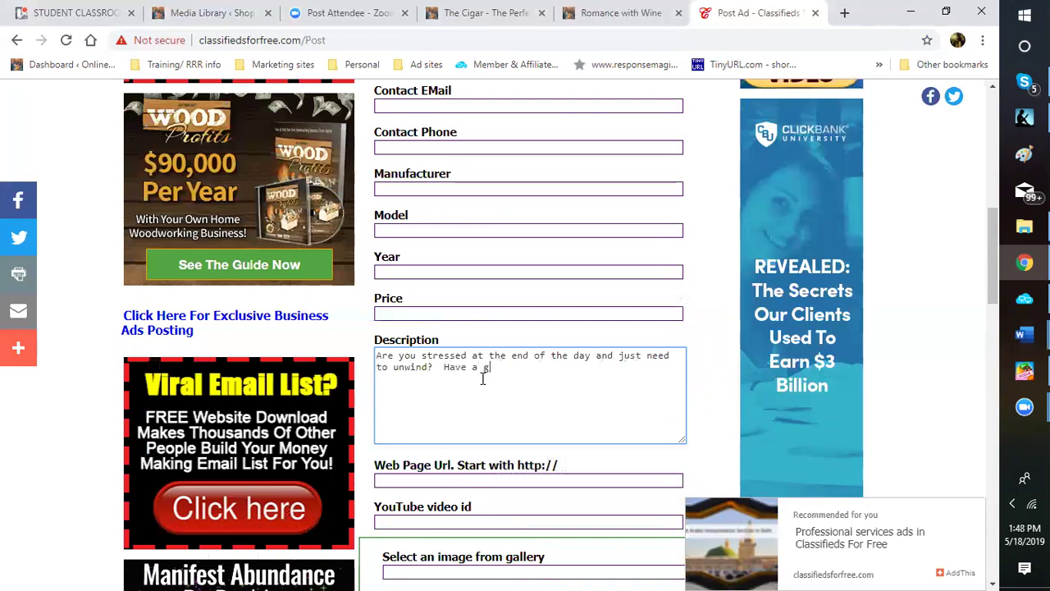
text(lass of your)
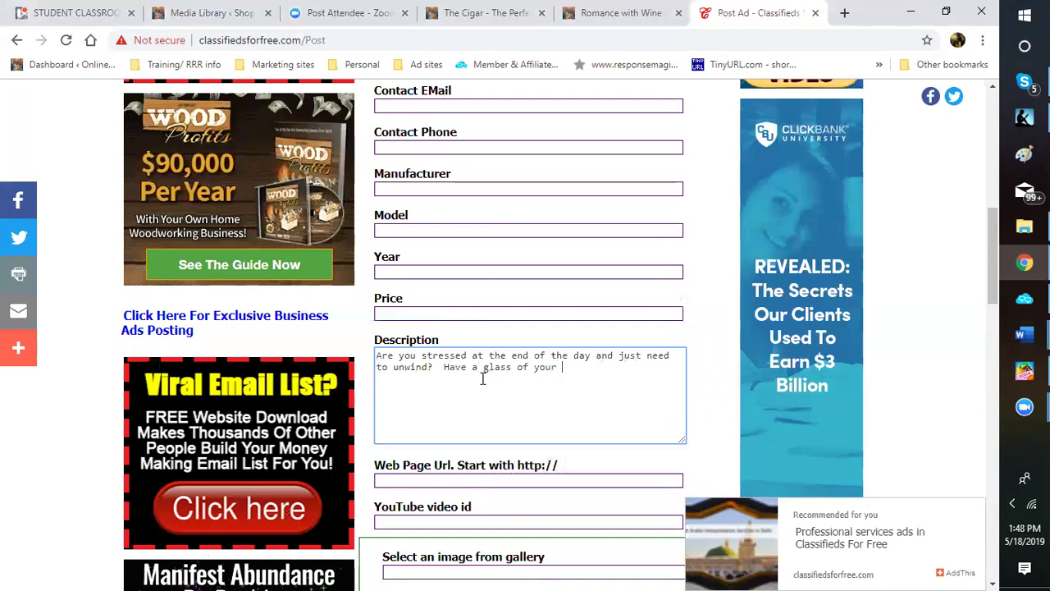
text(Pi)
key(BackSpace)
key(BackSpace)
key(BackSpace)
text(ino Noir)
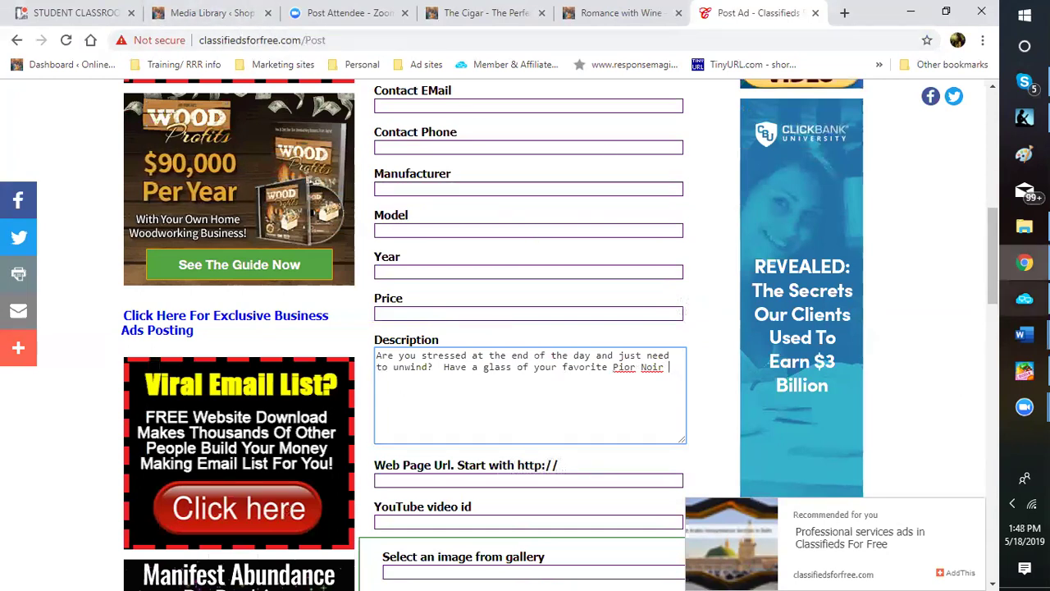
Open the logos folder inside Dropbox's blogging pictures folder in File Explorer
mouse_move(1024, 226)
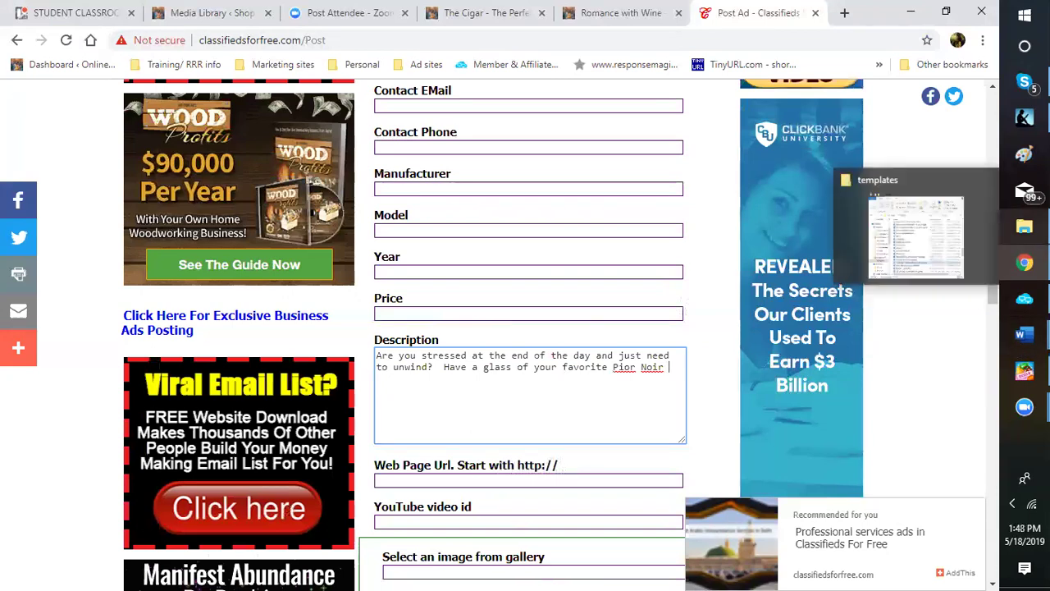
click(916, 236)
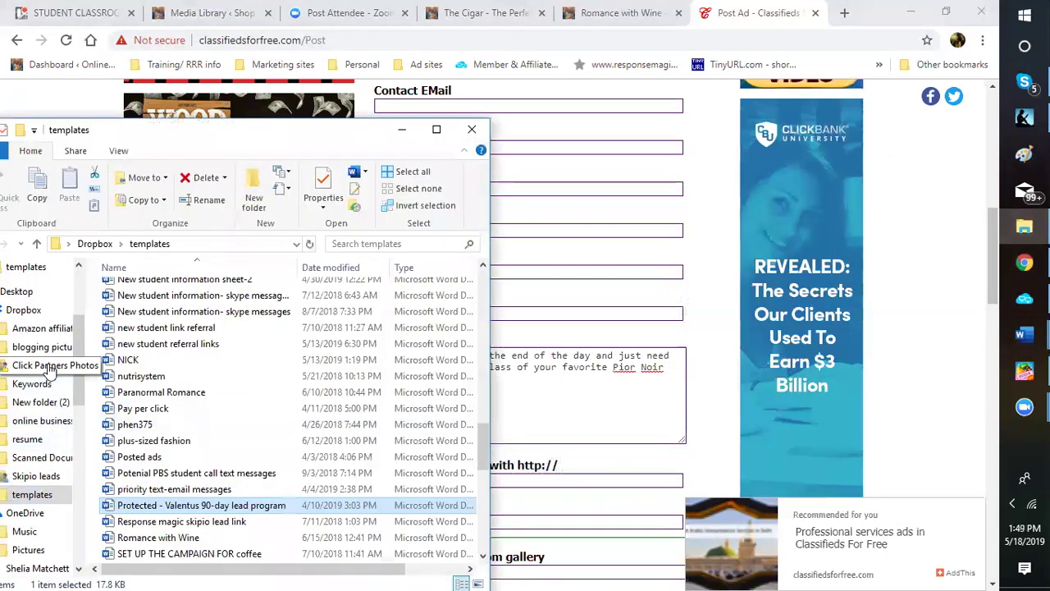
click(37, 352)
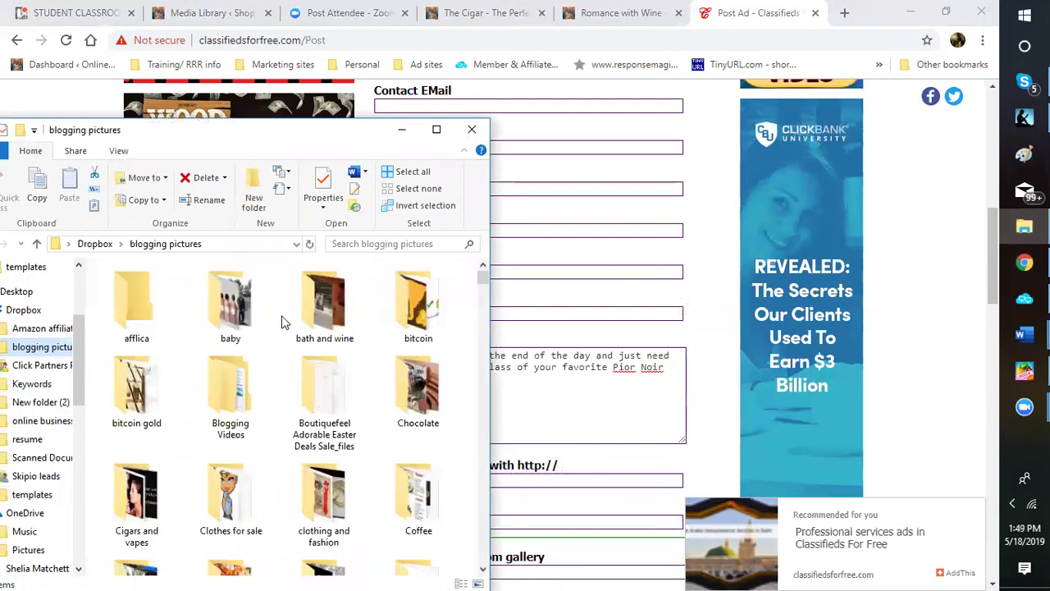
scroll(396, 426, down, 5)
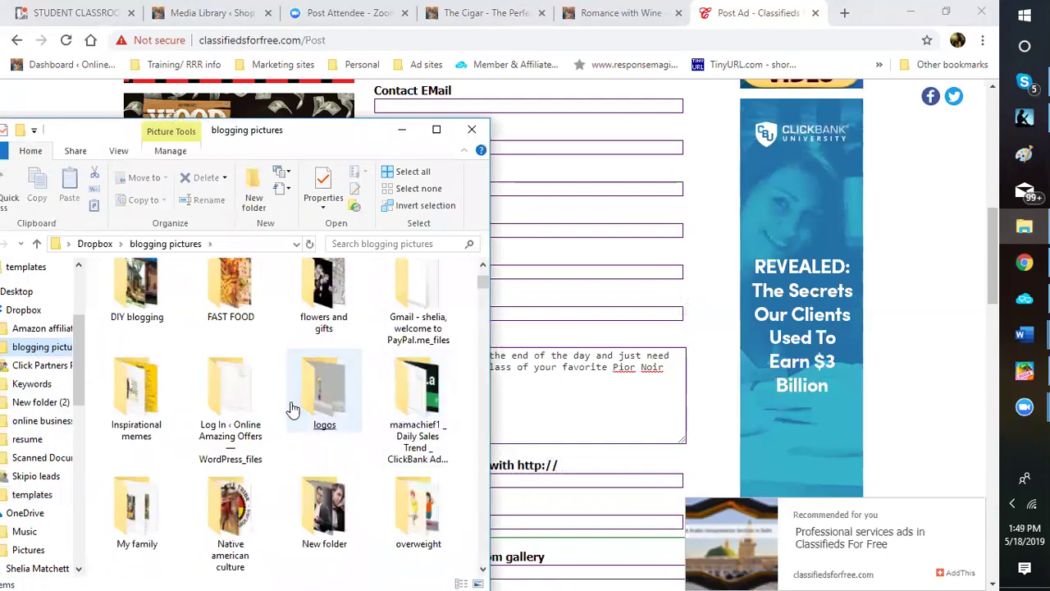
click(318, 406)
double_click(316, 404)
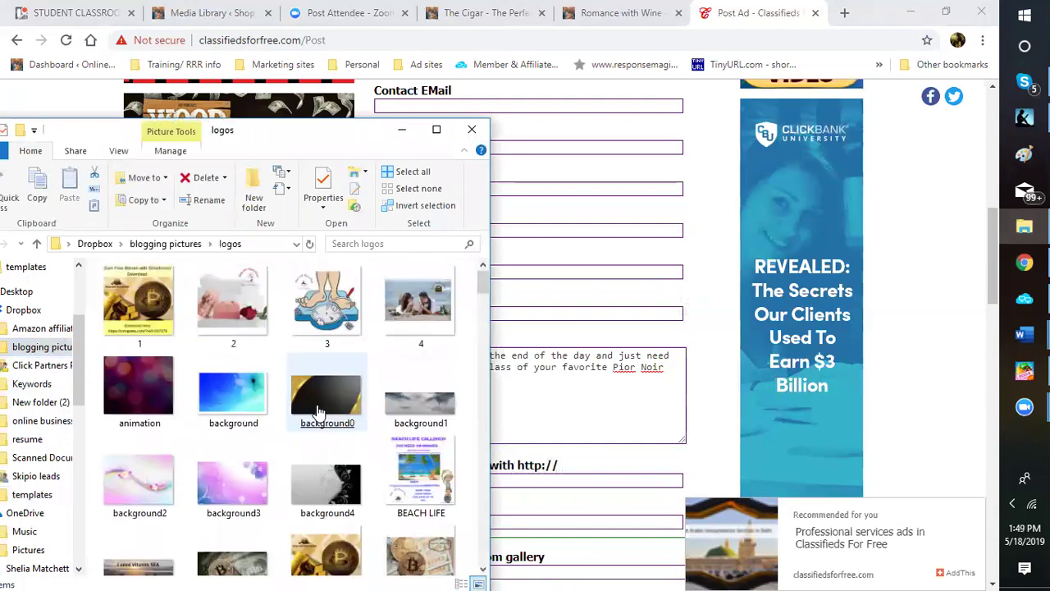
Find the "wine relax" picture in the logos folder, open it for viewing, and minimize the viewer
scroll(320, 413, down, 2)
scroll(320, 412, down, 5)
click(319, 413)
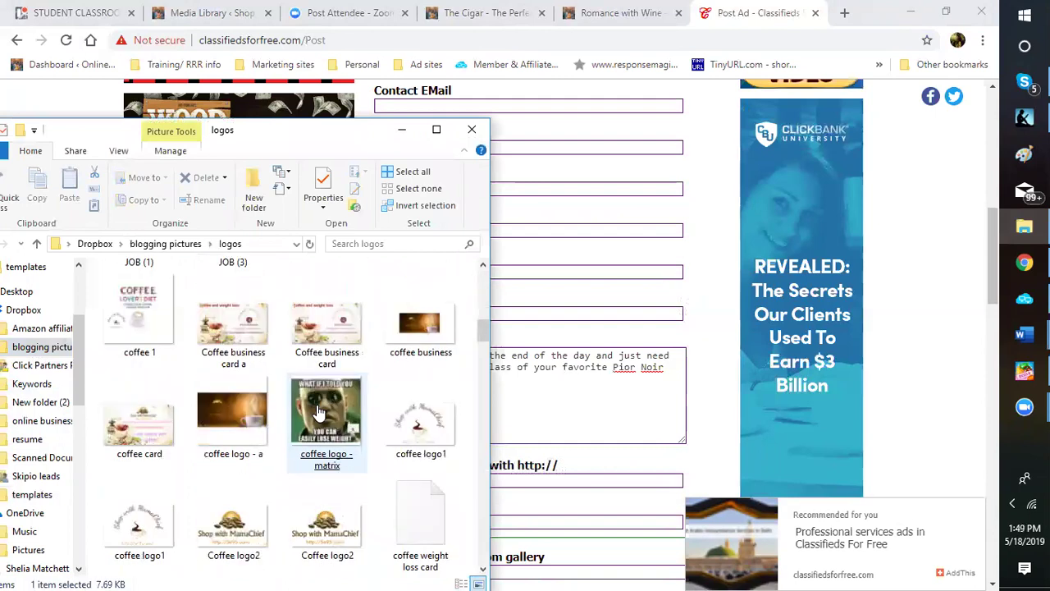
scroll(316, 412, down, 5)
scroll(316, 412, down, 6)
click(317, 413)
scroll(315, 415, down, 5)
scroll(315, 418, down, 10)
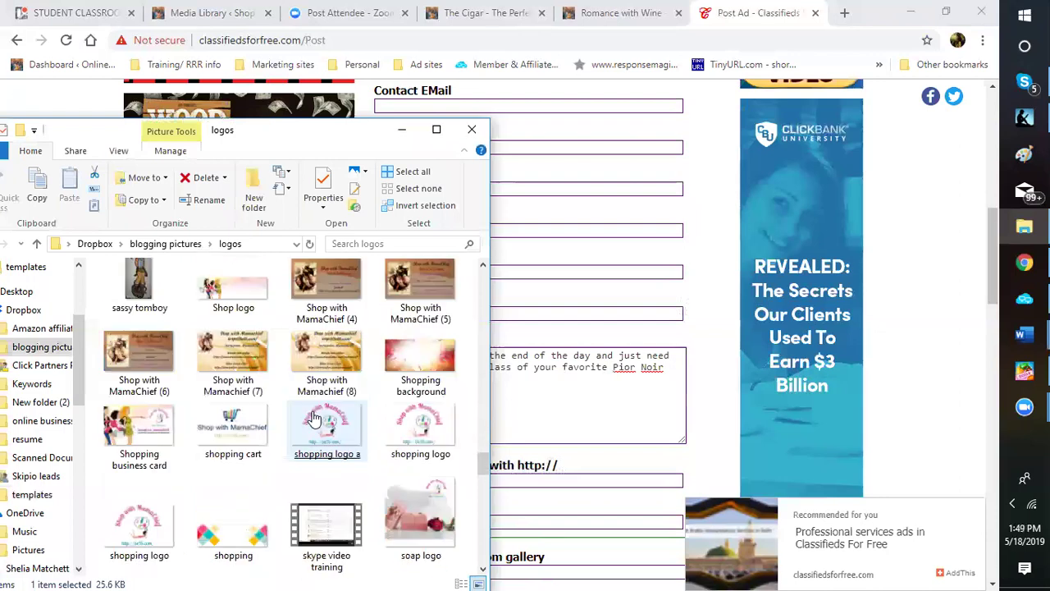
scroll(314, 418, down, 5)
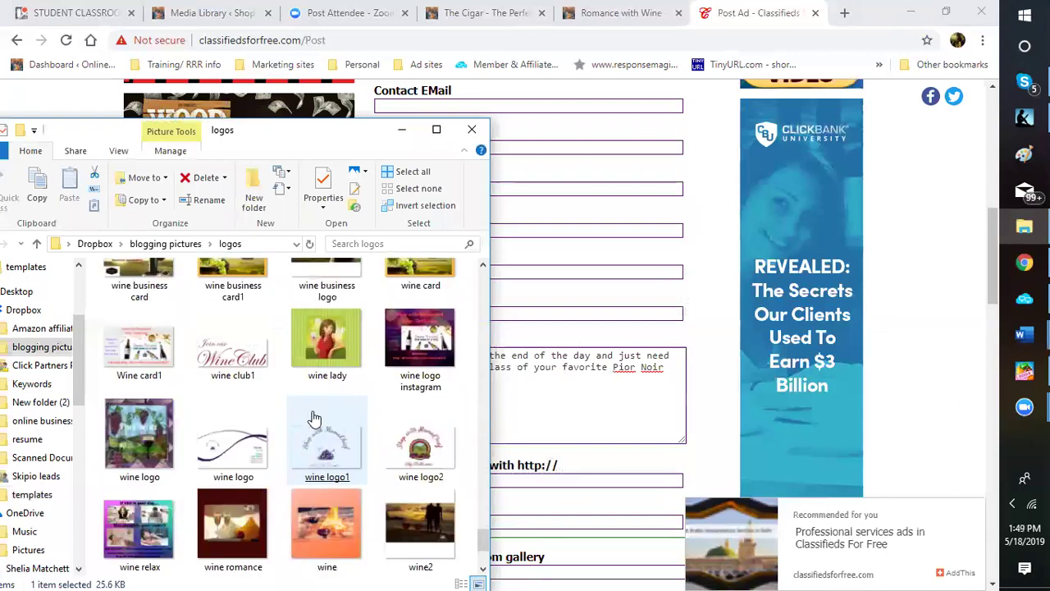
scroll(314, 419, down, 2)
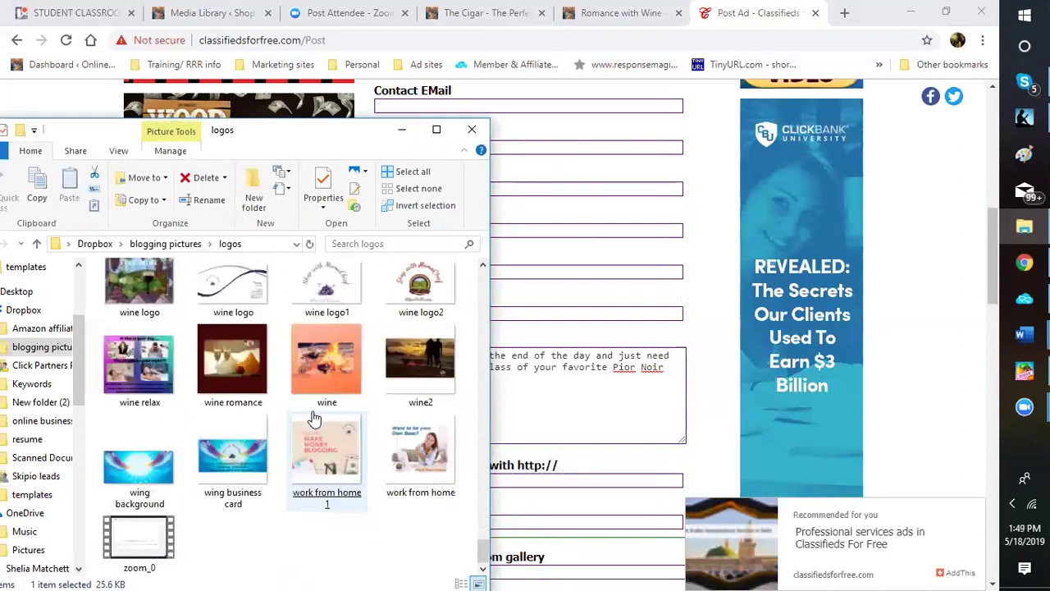
click(132, 367)
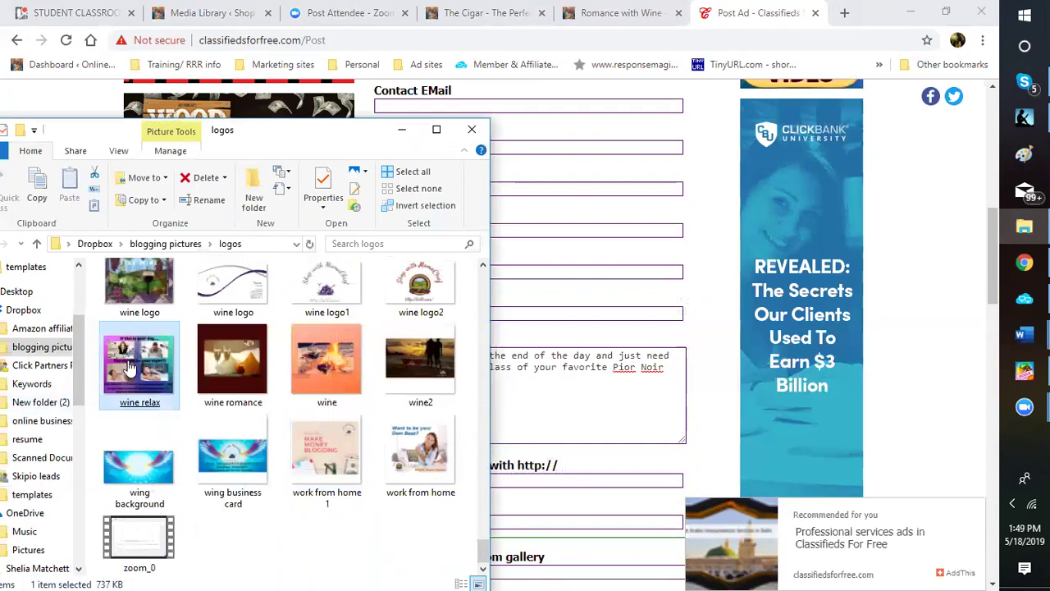
double_click(129, 366)
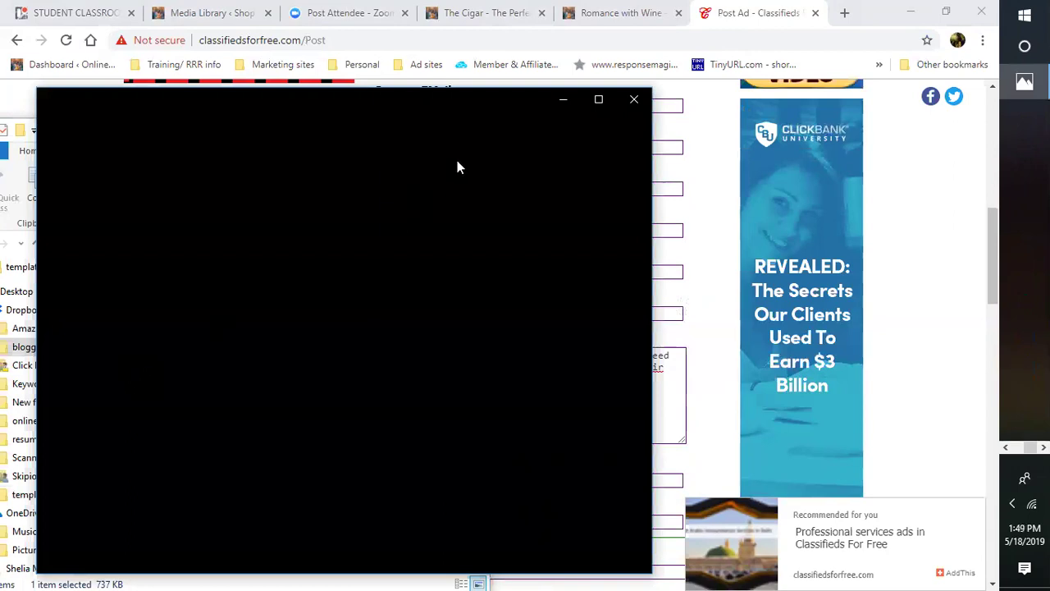
click(562, 103)
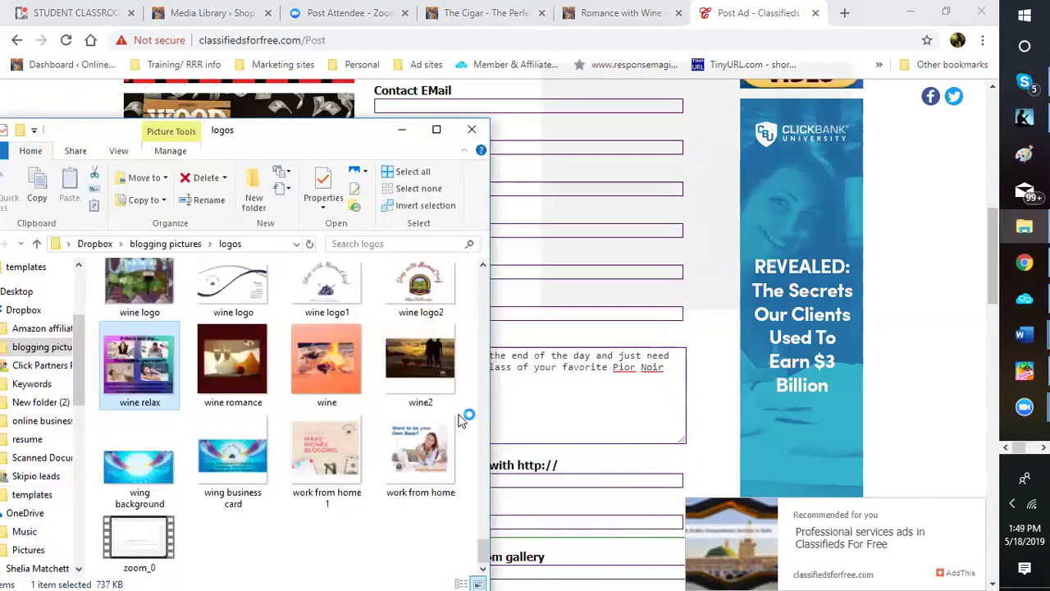
Return to the ad form and correct the wine name in the description to "Pinot Noir,"
click(561, 392)
click(635, 367)
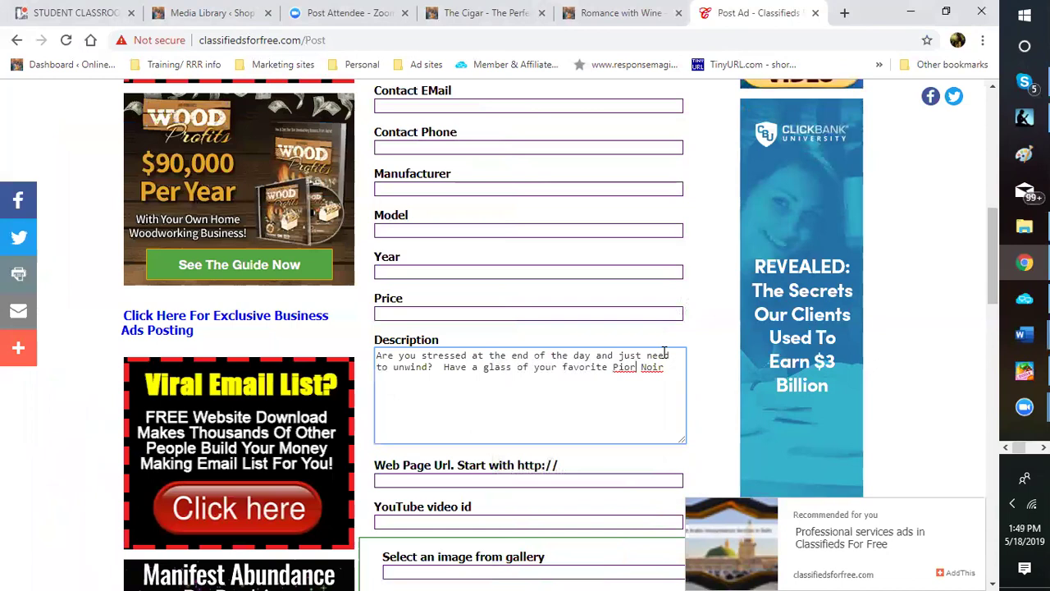
key(BackSpace)
key(BackSpace)
text(not)
click(674, 371)
key(BackSpace)
key(BackSpace)
text(r)
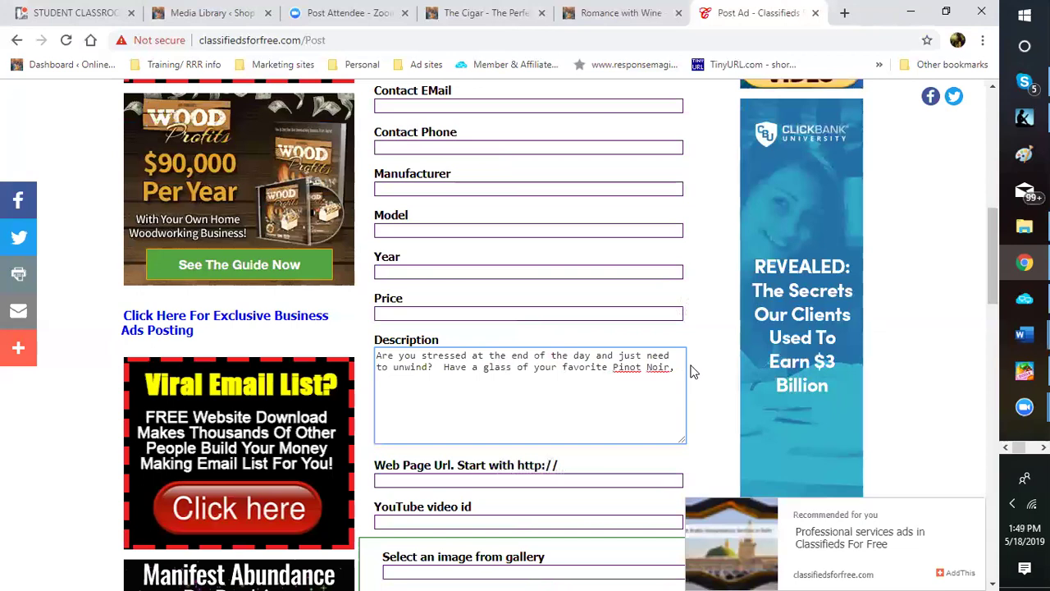
Continue the description with "a Monte Cristo, and a nice hot bubblebath"
text(a m)
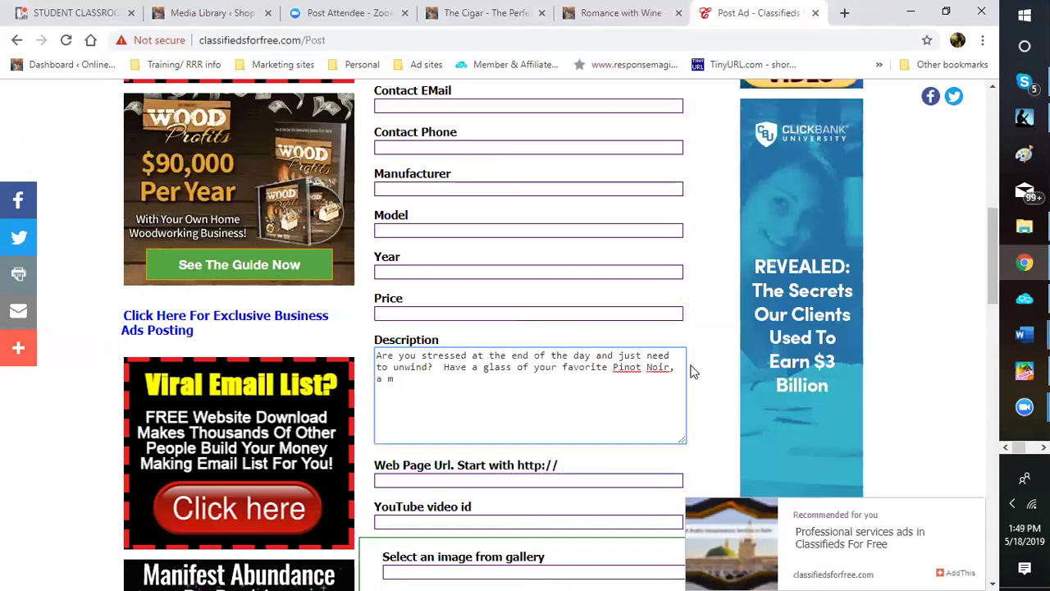
key(BackSpace)
text(Monte Cristo, and a ni)
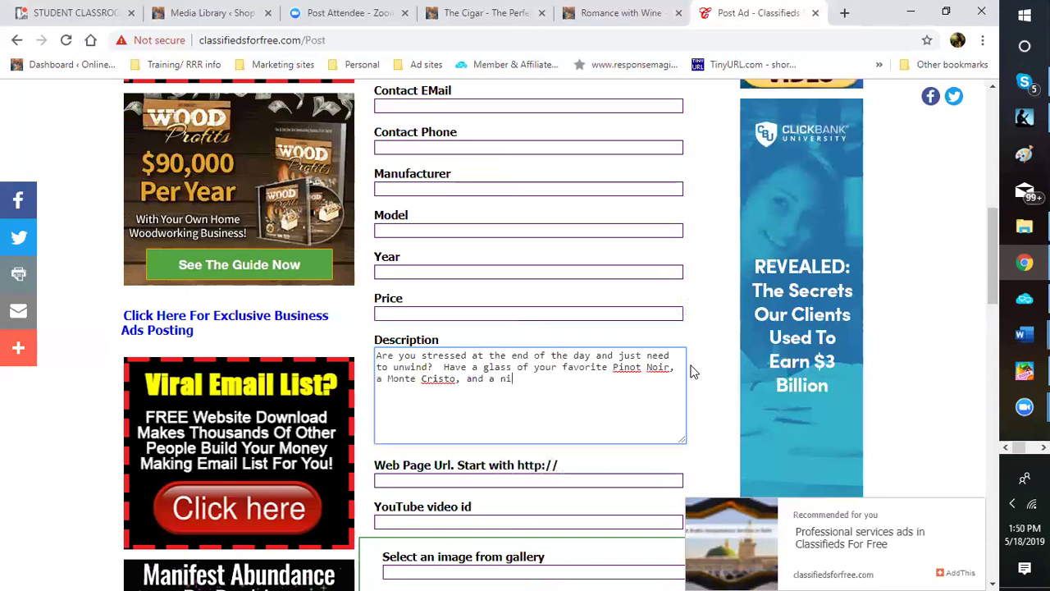
text(ce hot b)
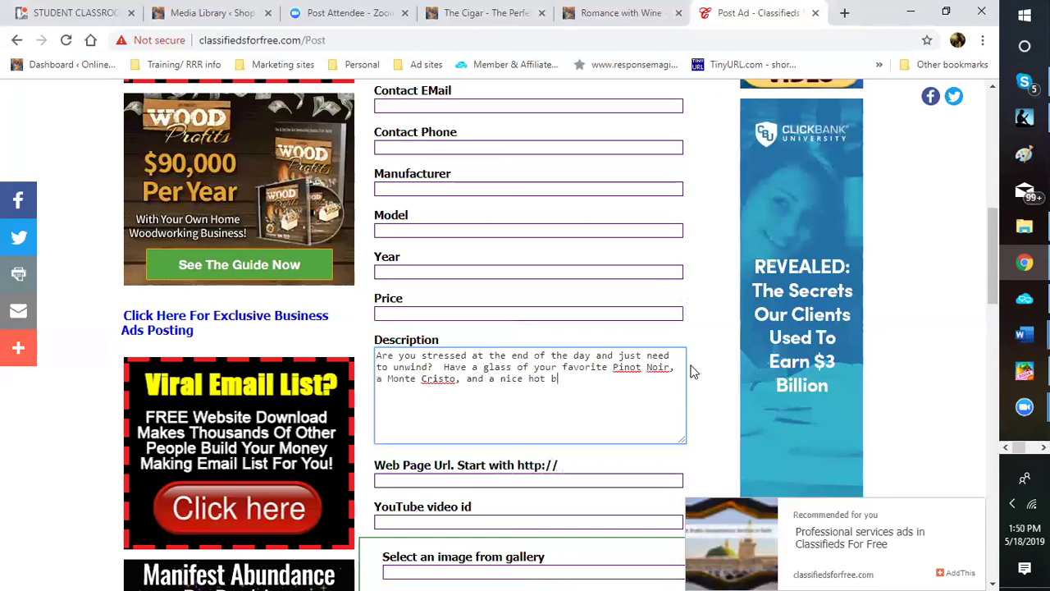
text(ubblebath)
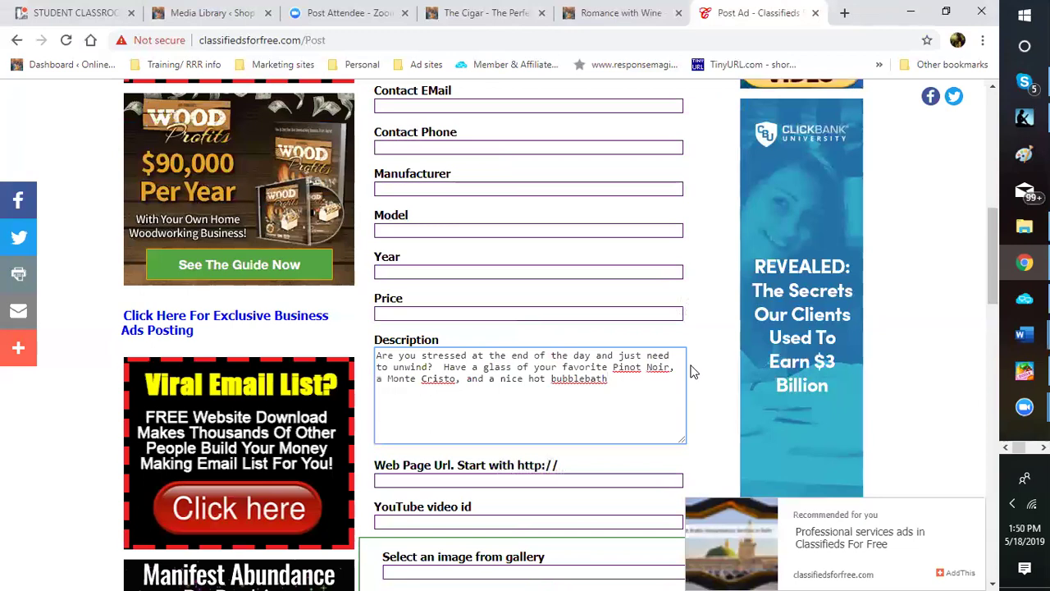
Add "to help you unwind and relax. There is nothing better" to the description
text(to help you unwin)
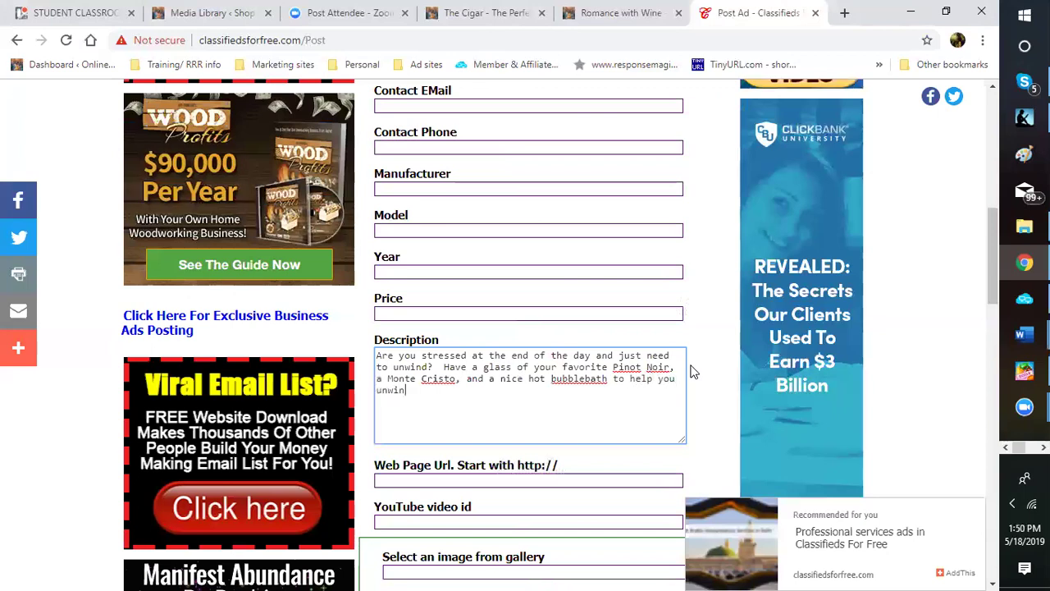
text(d and relx)
text(x.  Thr)
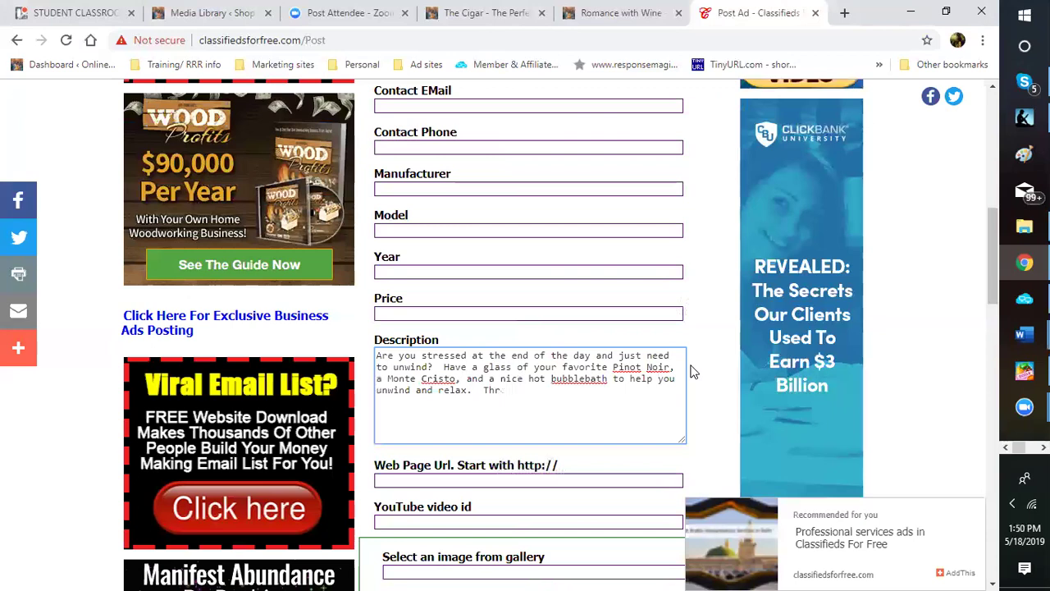
text(re is nothing bett)
text(err)
text(  Visi)
text(t: h)
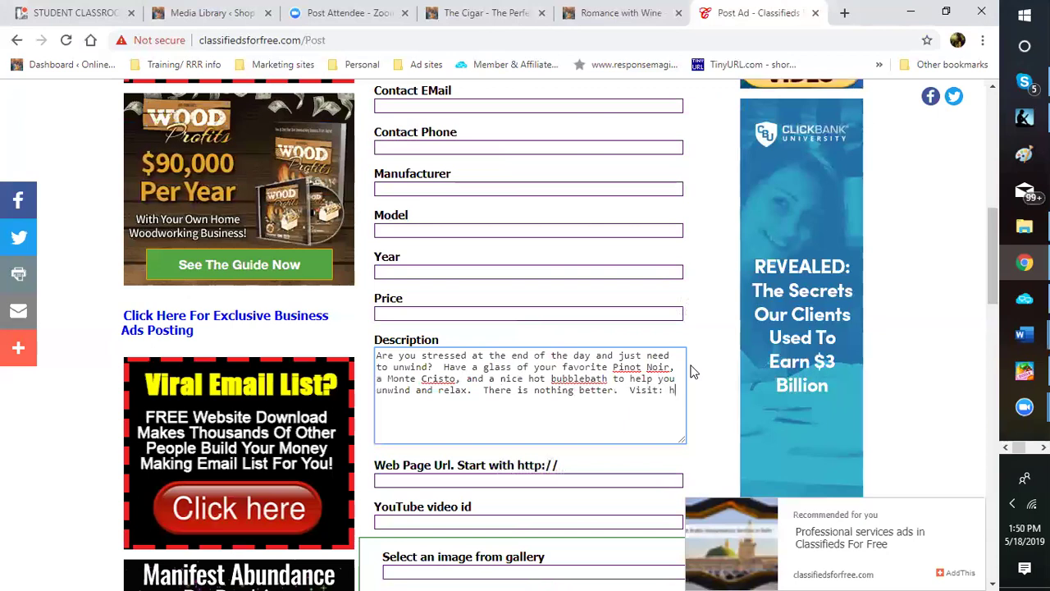
text(ttp:)
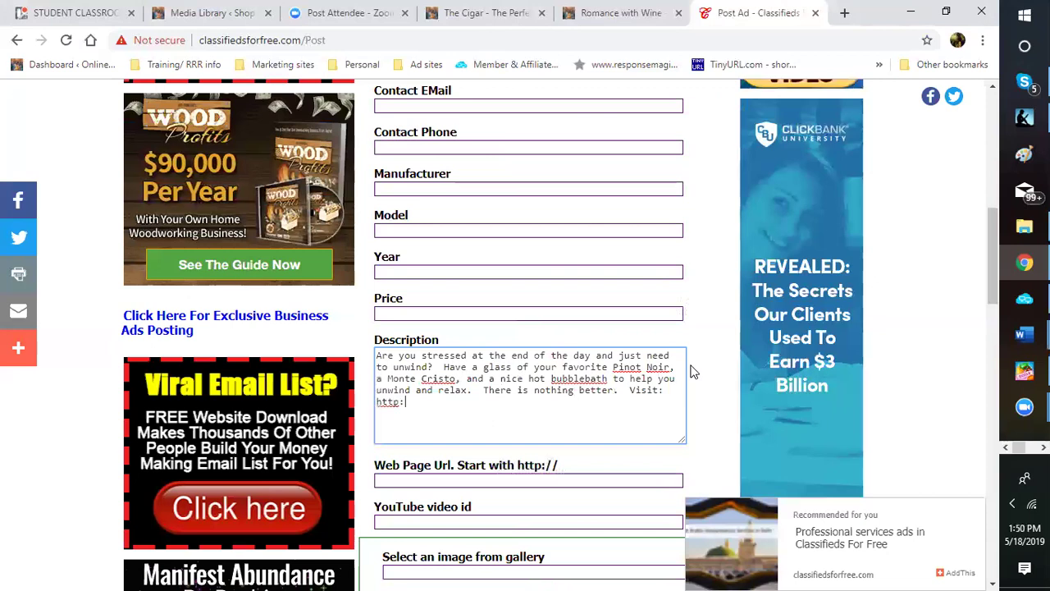
text(//)
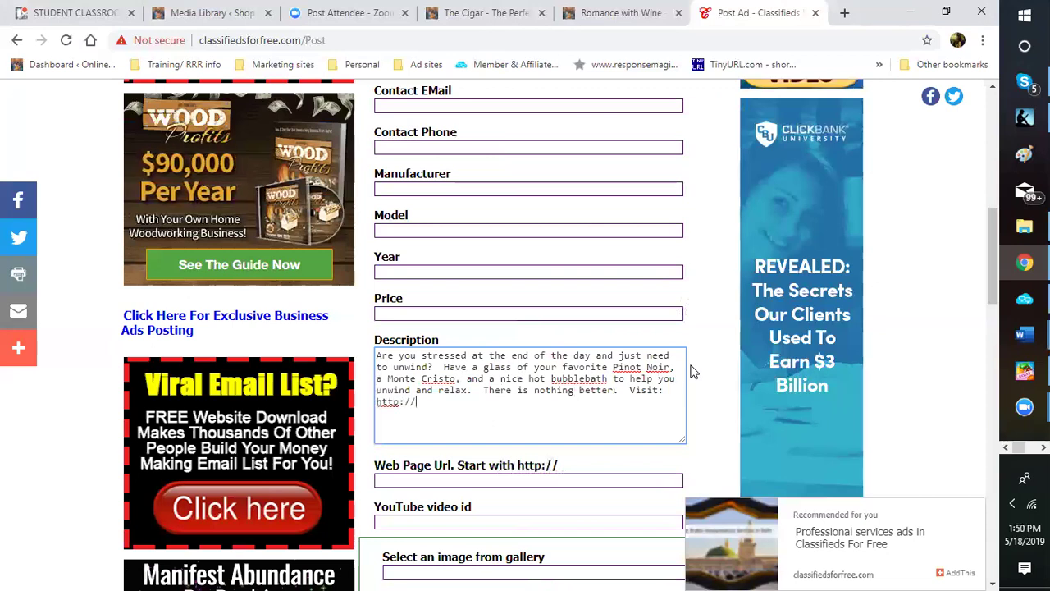
text(5e95.com/ to find all the )
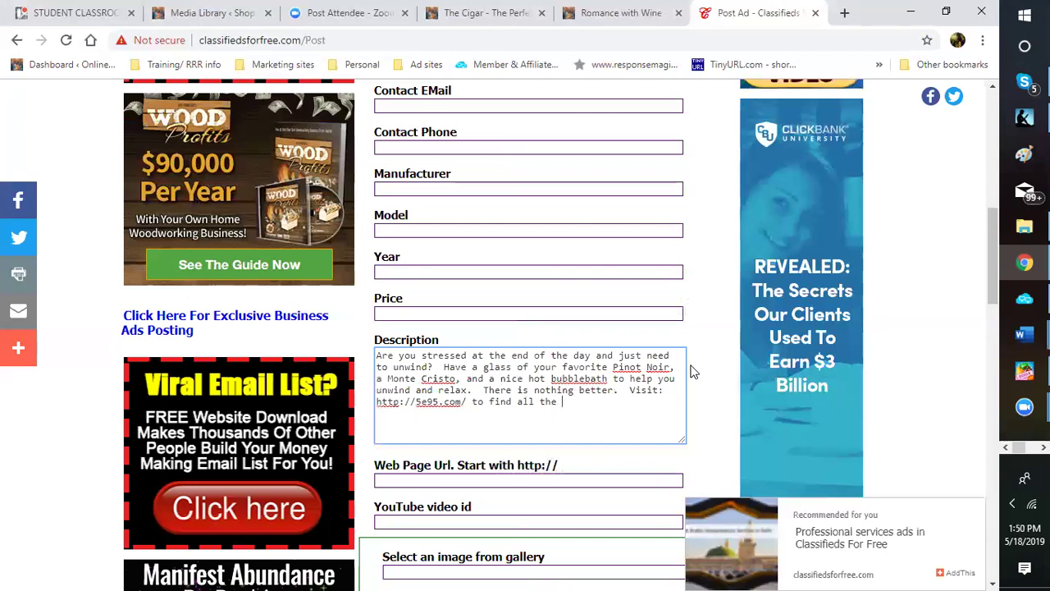
text(things y)
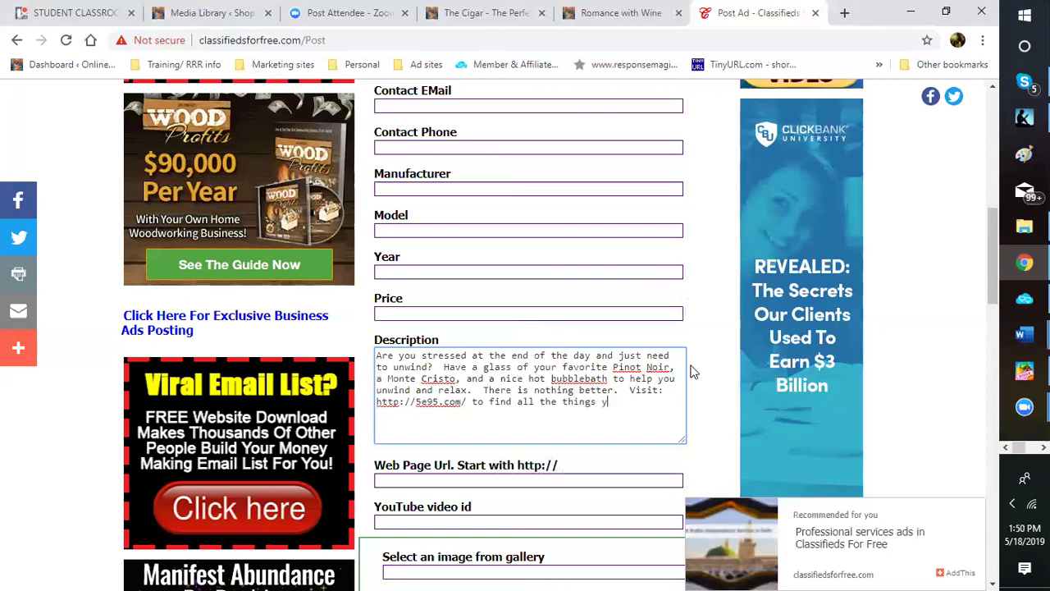
text(ou need tohle)
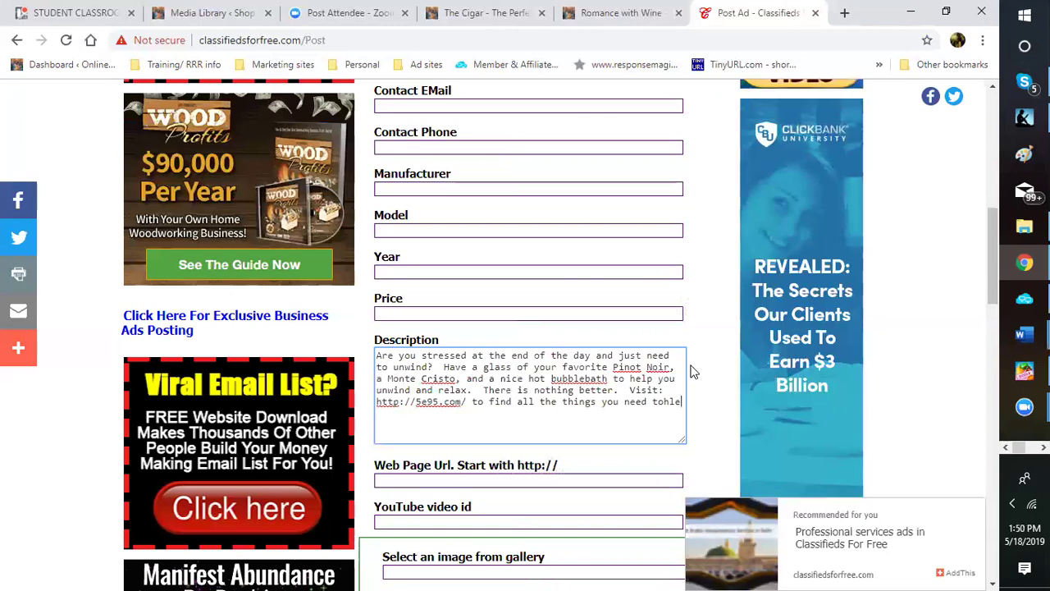
key(BackSpace)
text(help you destree)
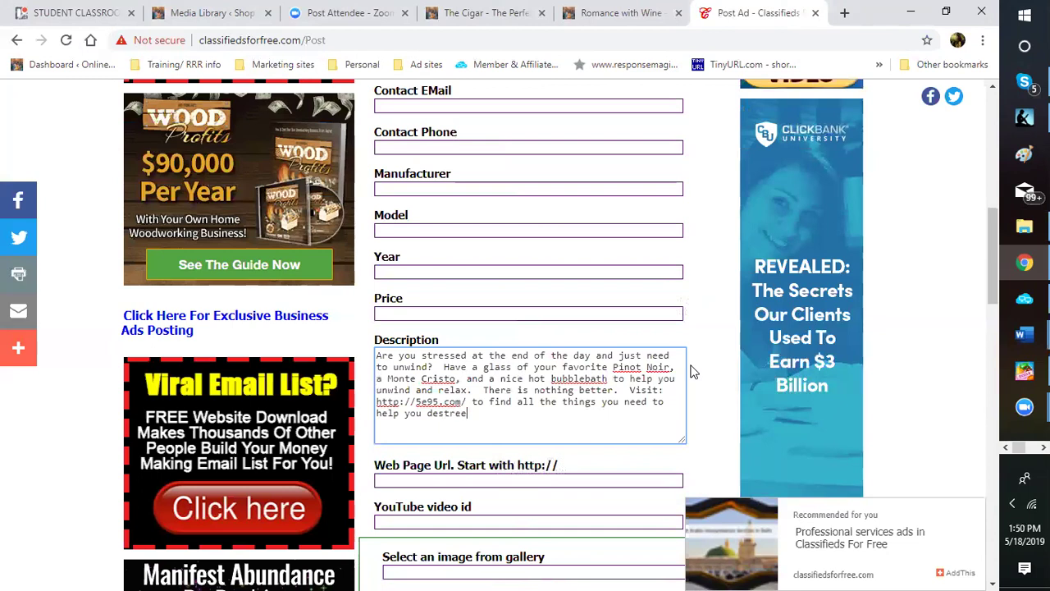
key(BackSpace)
text(ss.)
click(460, 482)
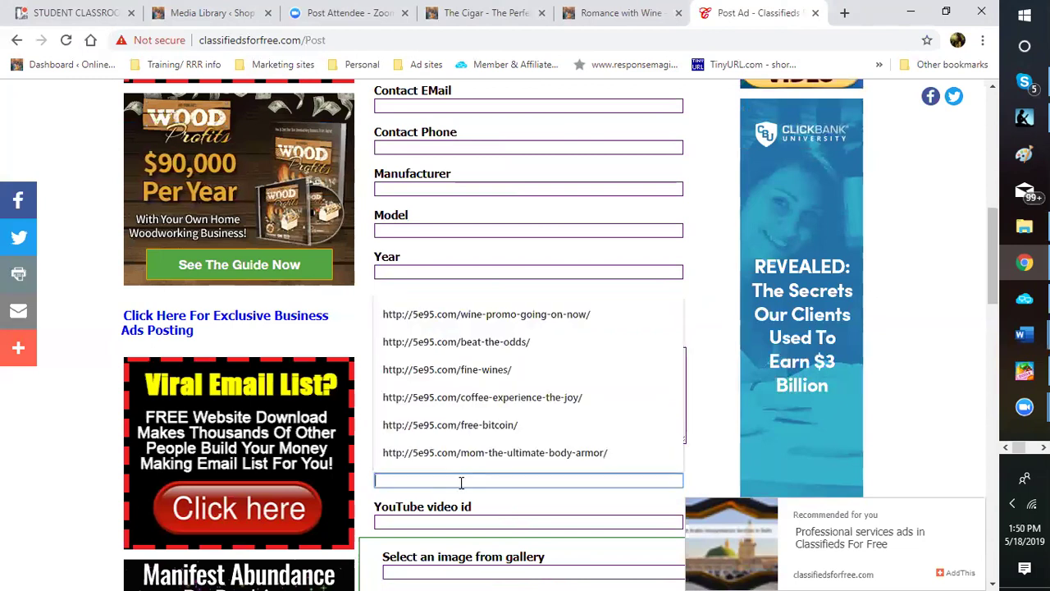
text(Http://5e95.com)
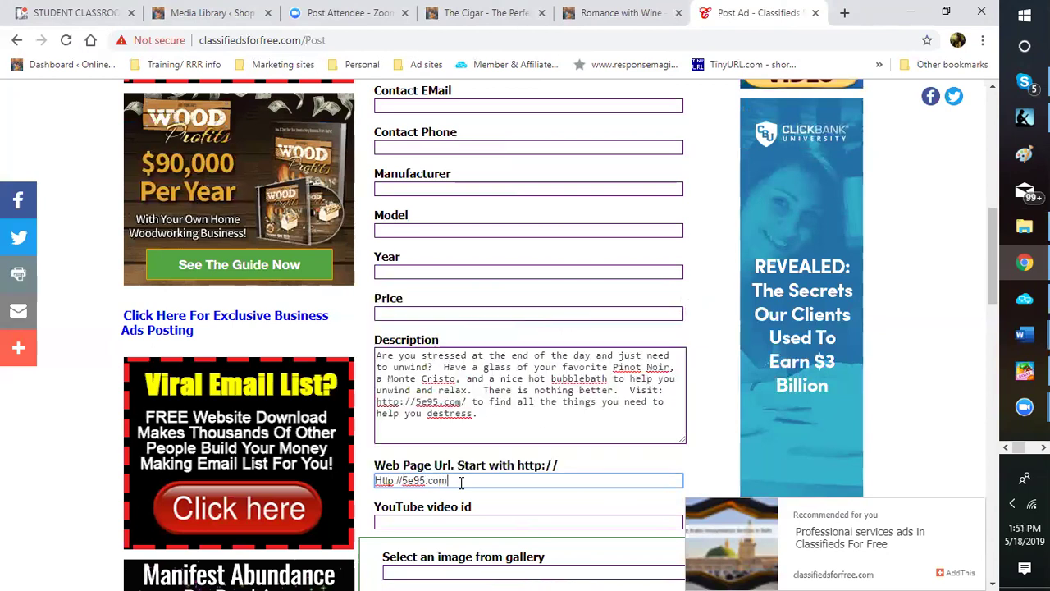
text(/)
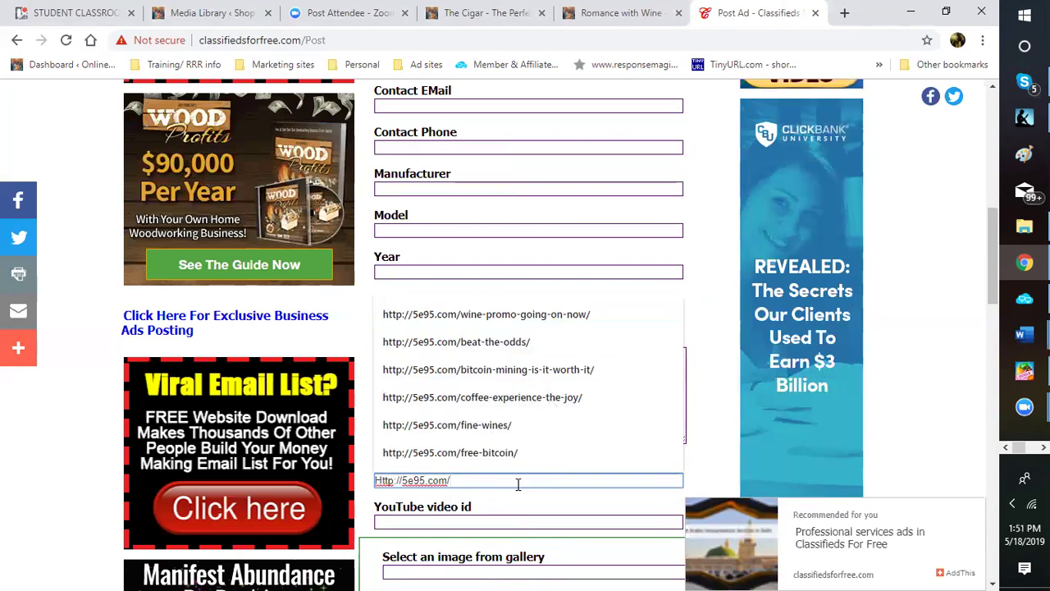
click(384, 481)
key(BackSpace)
text(h)
Upload "wine relax.png" from the logos folder to the ad image gallery
scroll(538, 464, down, 3)
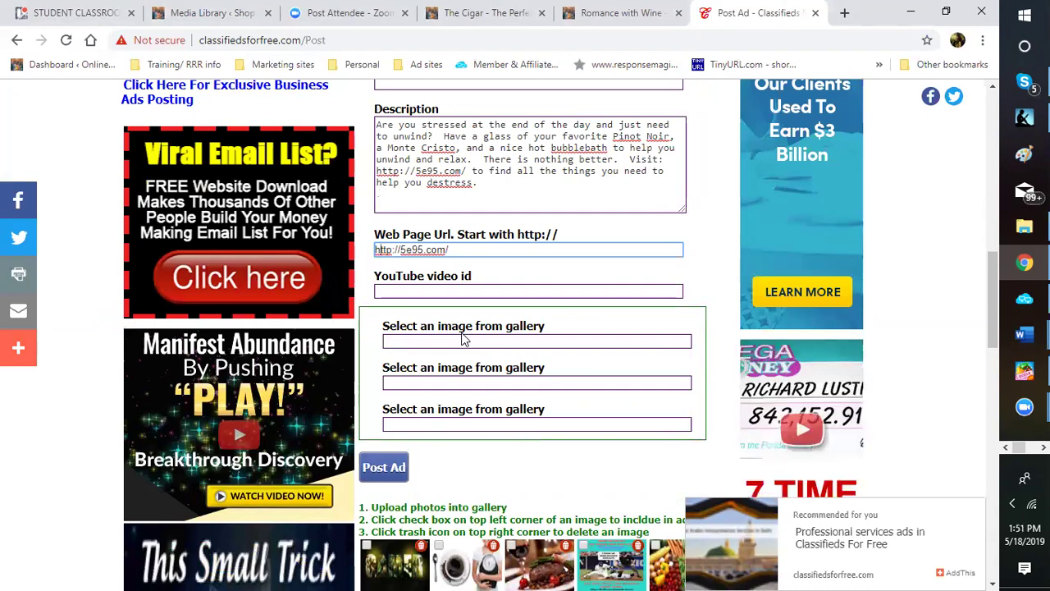
scroll(464, 337, down, 4)
scroll(461, 337, down, 12)
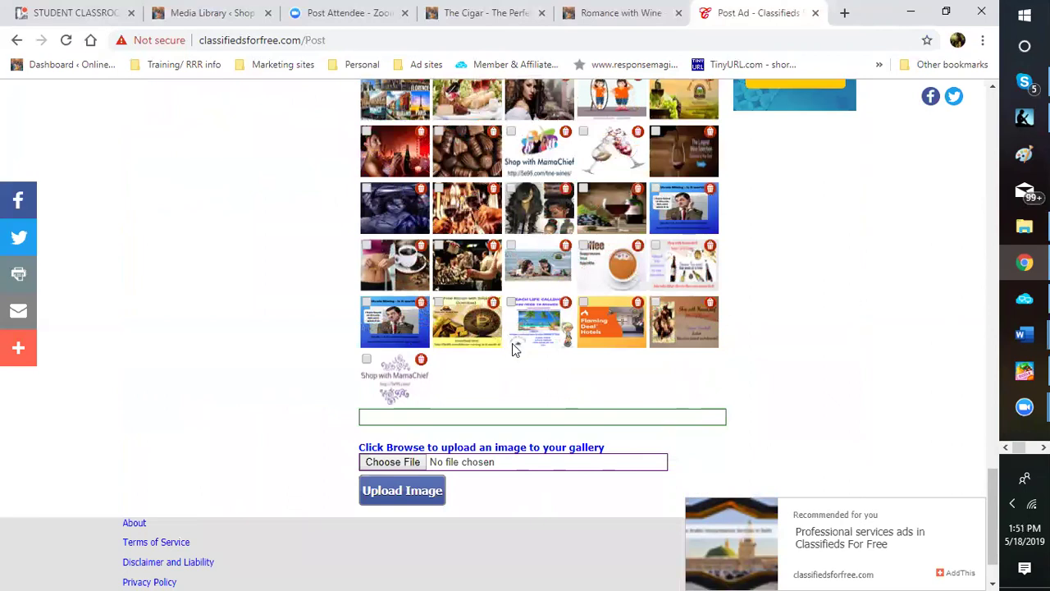
scroll(460, 468, down, 1)
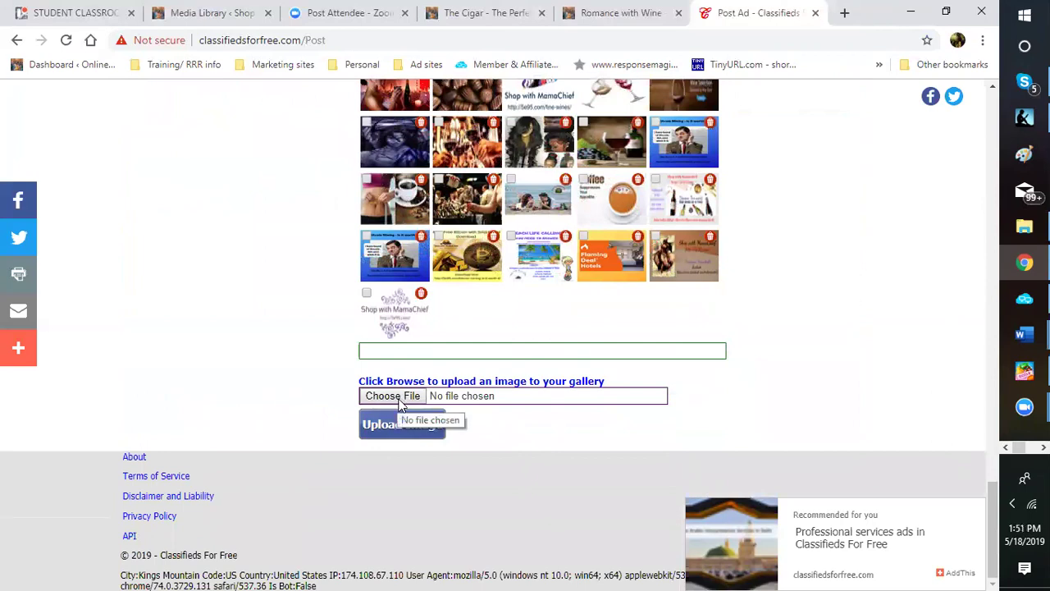
click(399, 405)
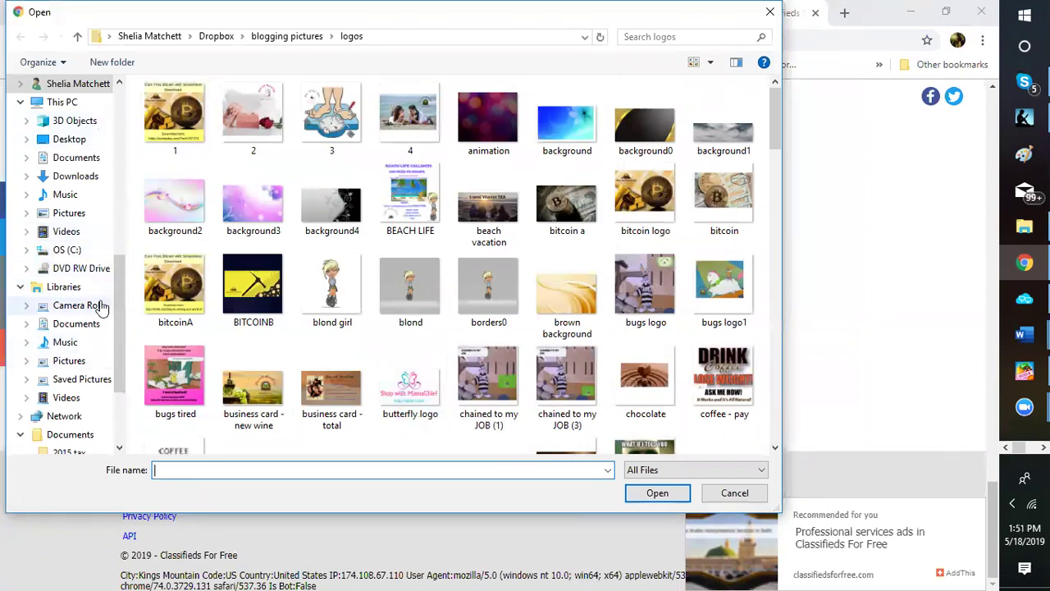
scroll(119, 304, up, 1)
scroll(119, 246, up, 5)
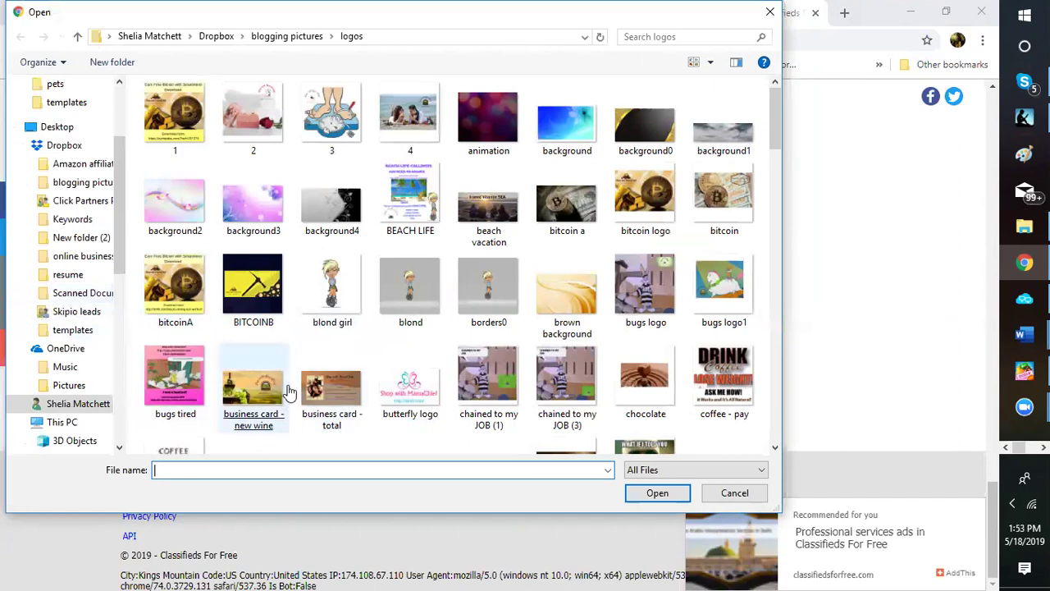
scroll(292, 386, down, 20)
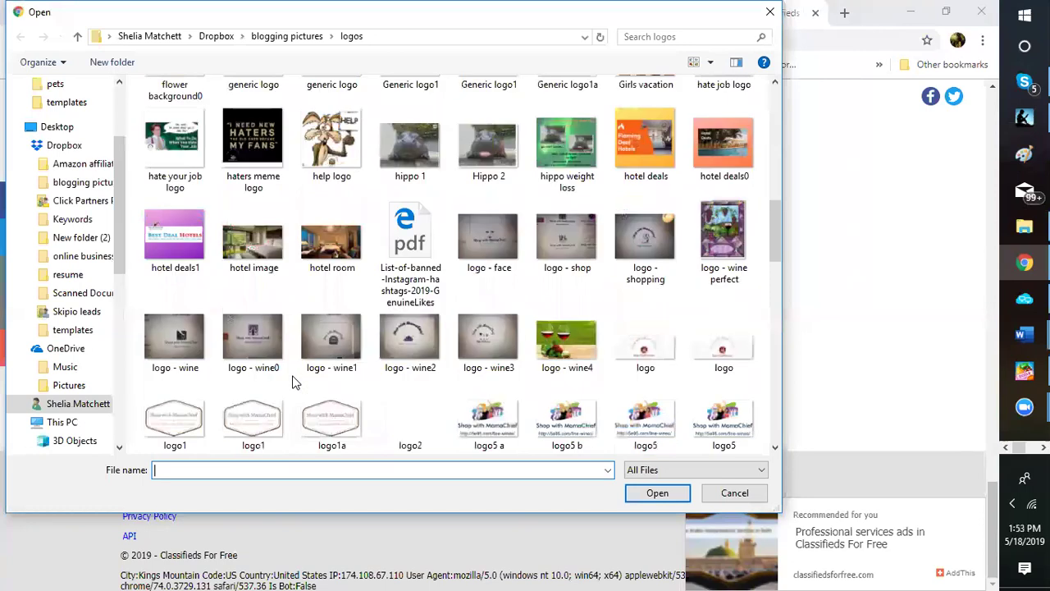
scroll(294, 381, down, 3)
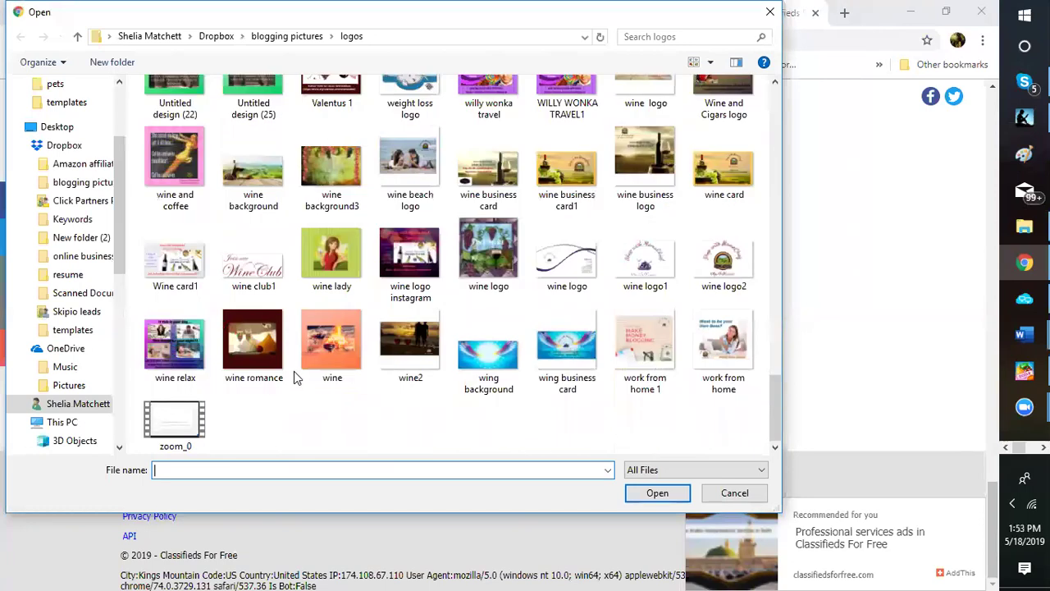
double_click(181, 359)
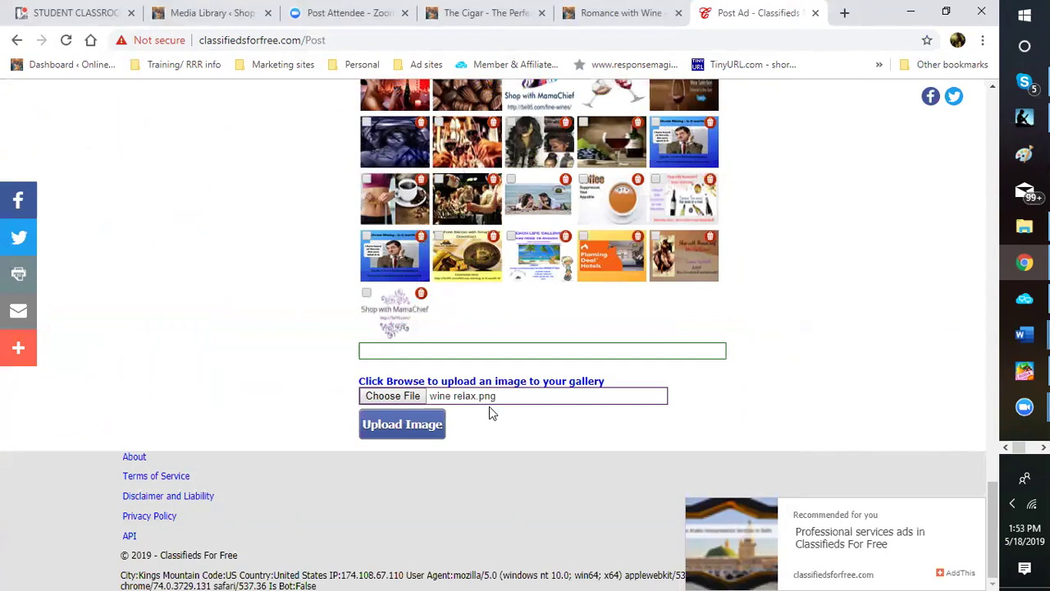
click(398, 436)
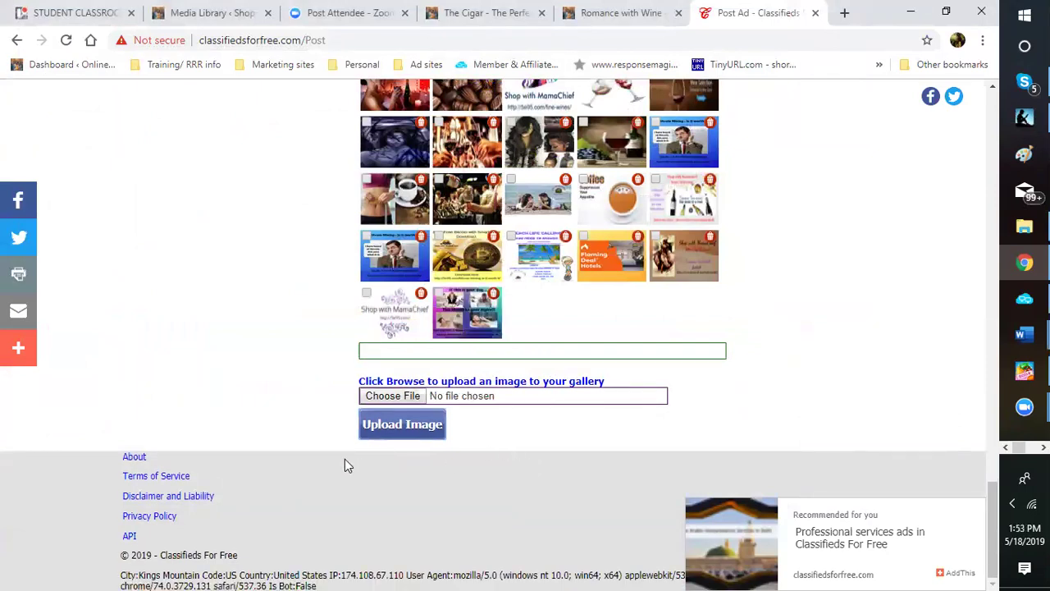
Upload "wine logo instagram.png" from the logos folder to the image gallery
click(376, 397)
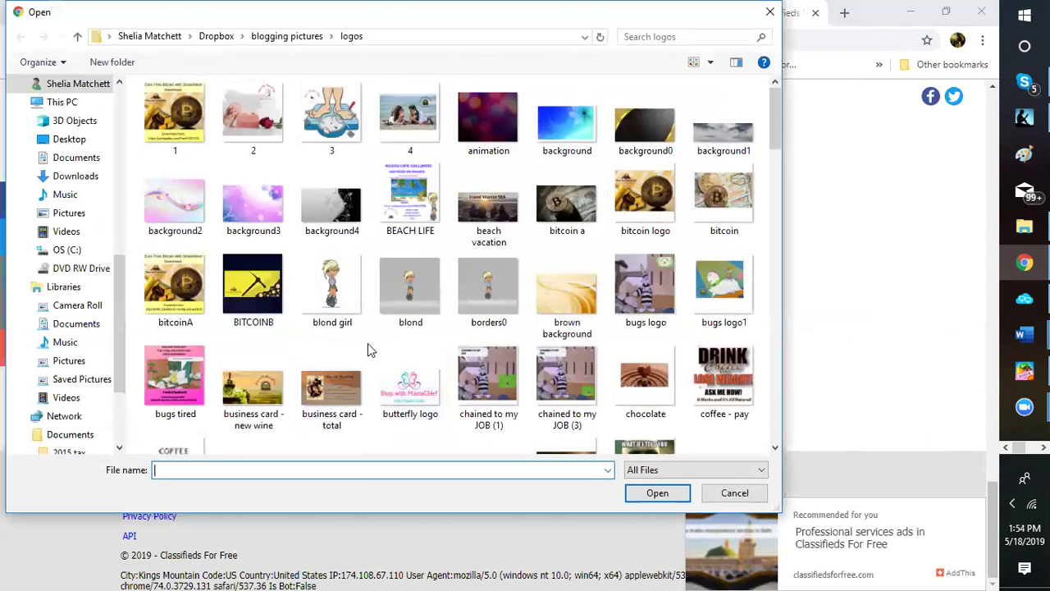
scroll(377, 346, down, 2)
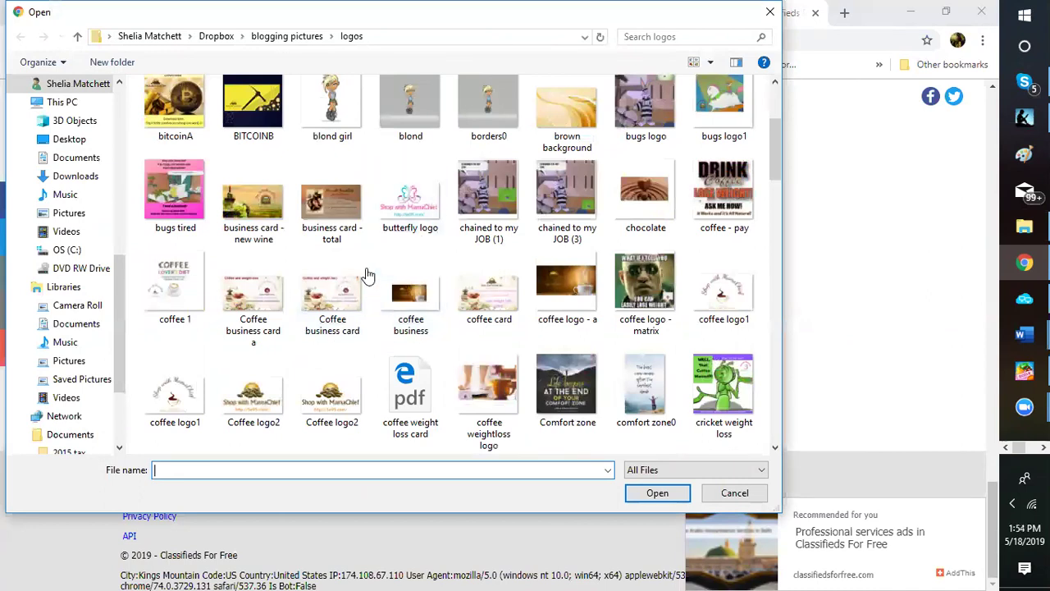
scroll(367, 279, down, 3)
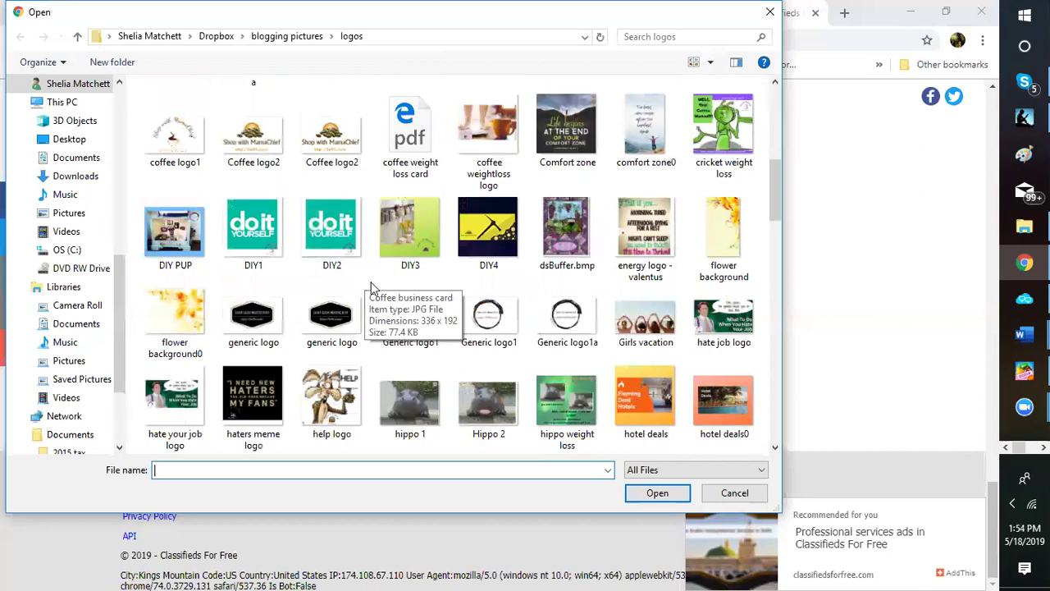
scroll(449, 376, down, 3)
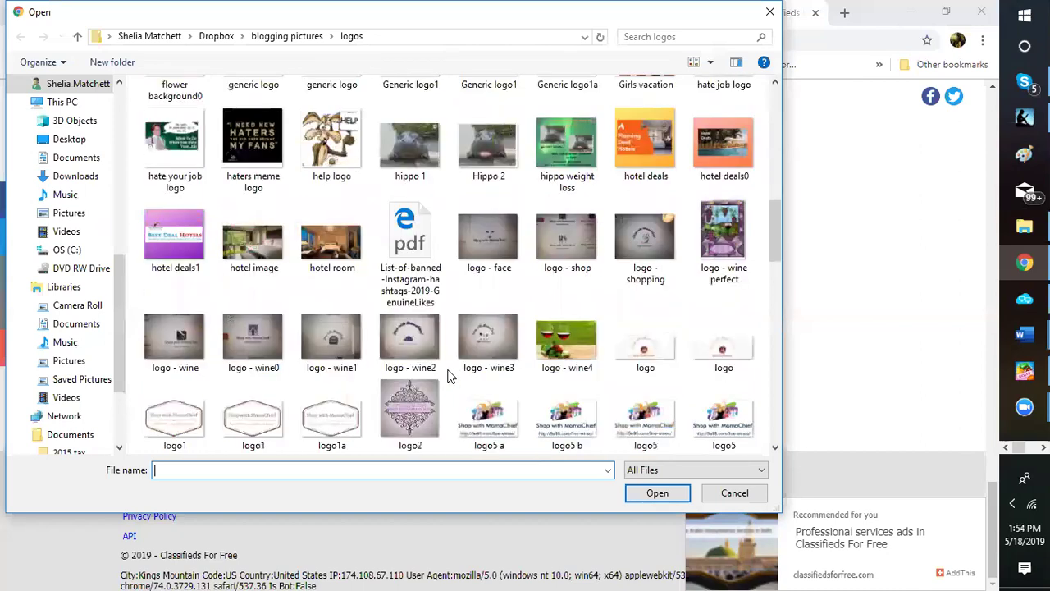
scroll(449, 376, down, 6)
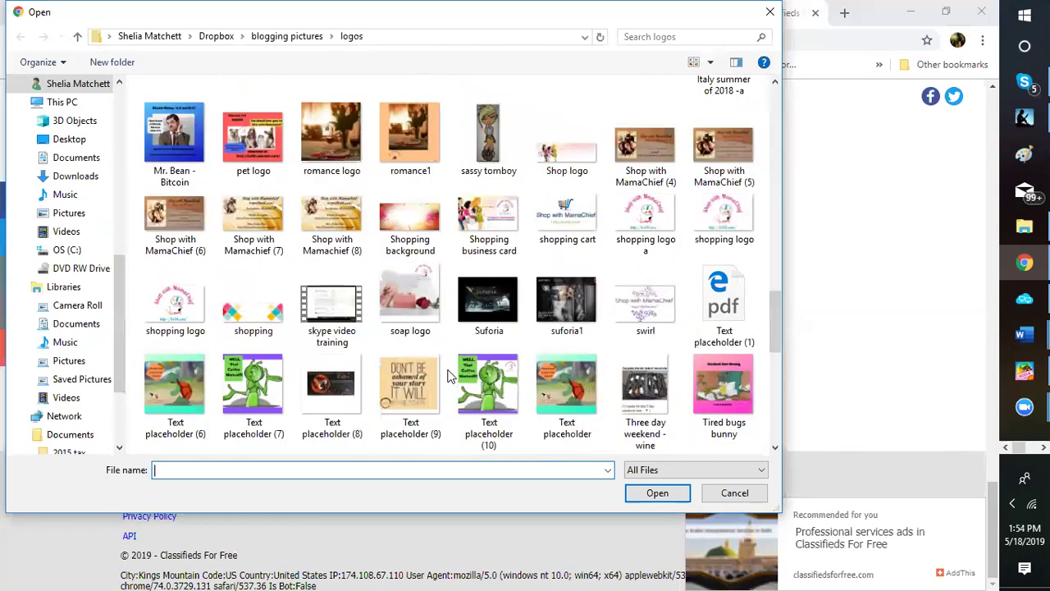
scroll(449, 376, down, 5)
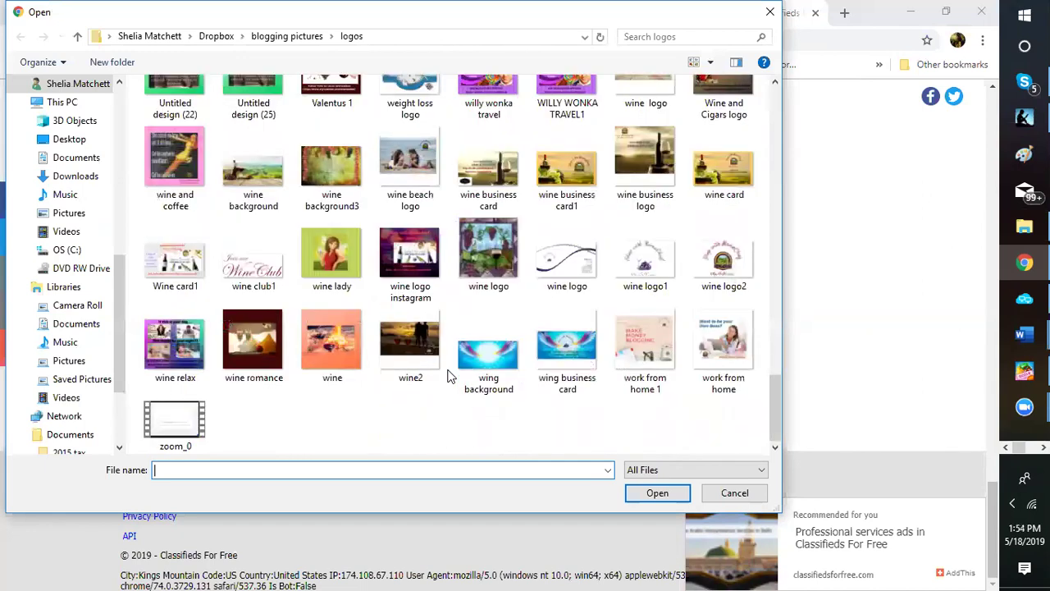
double_click(412, 273)
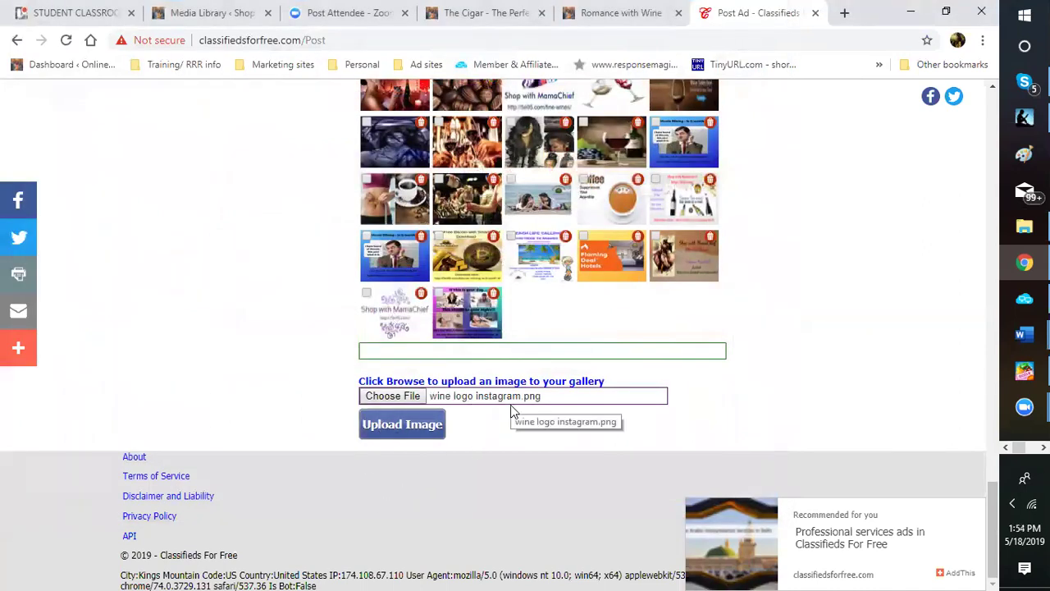
click(392, 433)
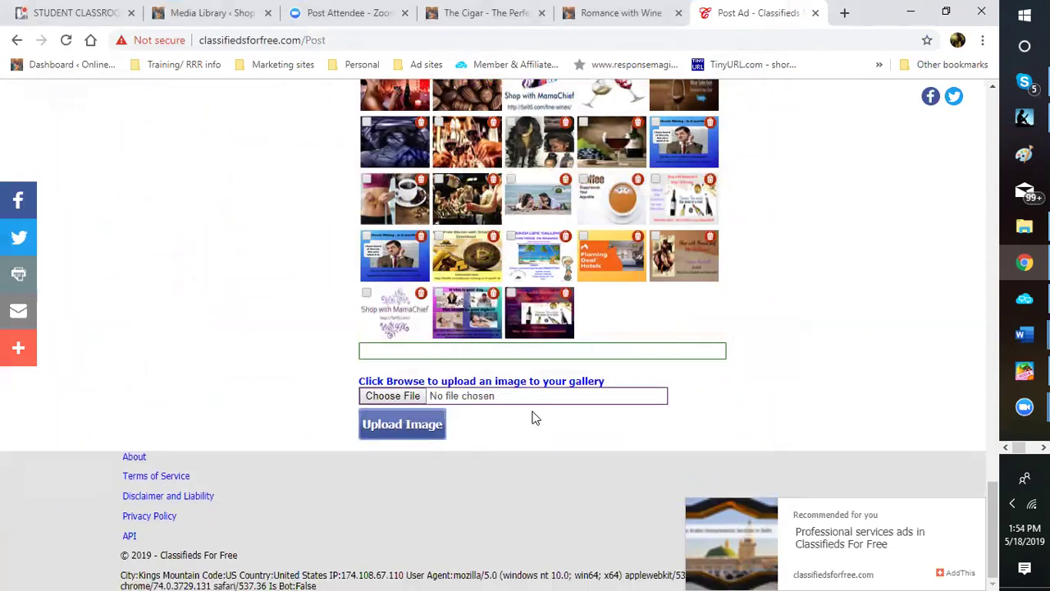
Include three gallery images in the ad: the uploaded wine relax picture, the red candlelit wine photo and the uploaded wine logo instagram picture
click(438, 294)
scroll(460, 174, up, 2)
scroll(459, 174, up, 1)
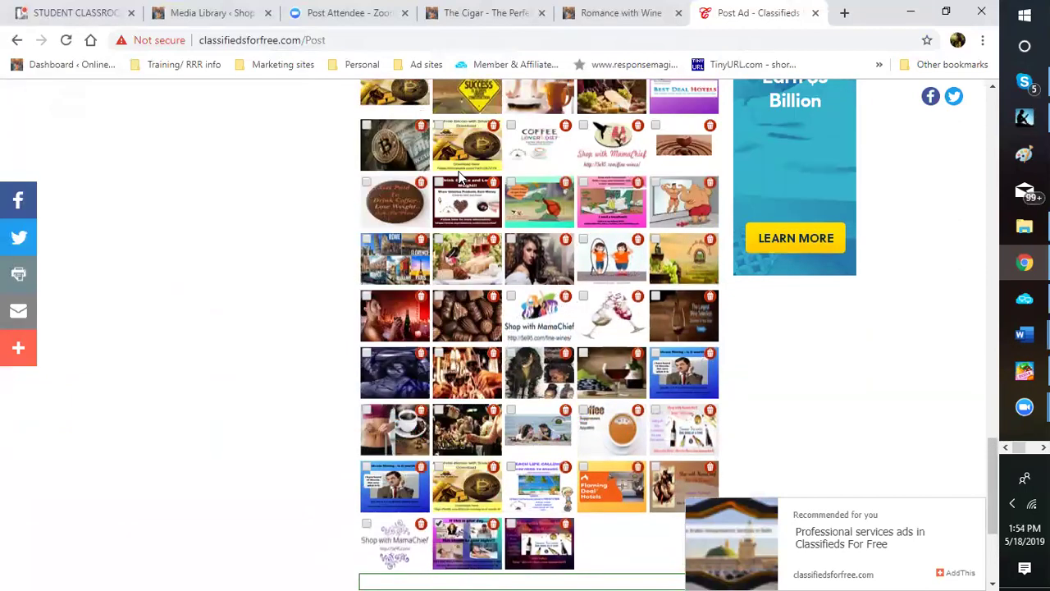
click(366, 299)
scroll(439, 387, down, 2)
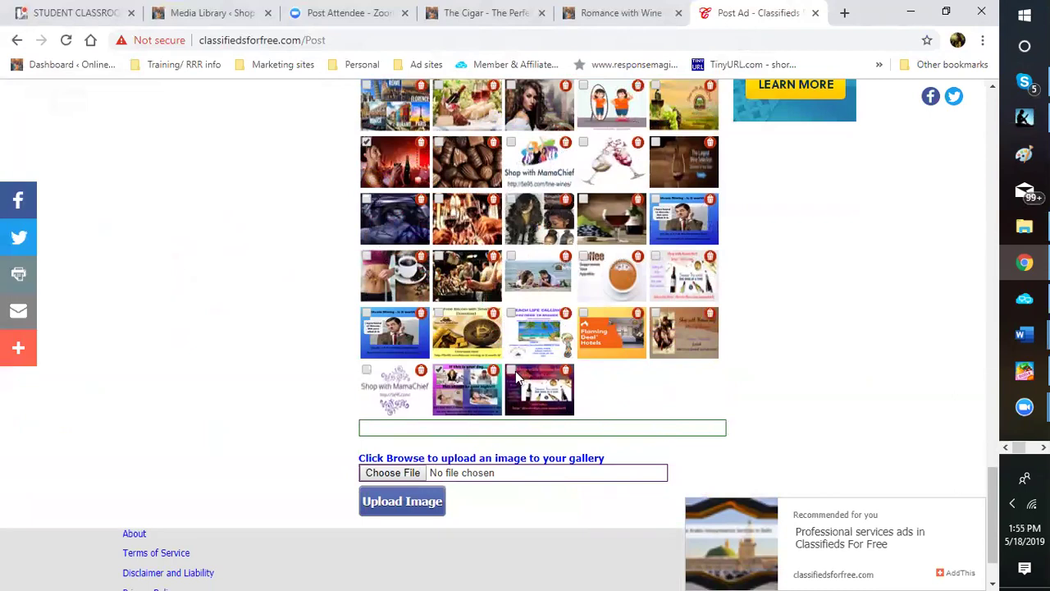
click(511, 369)
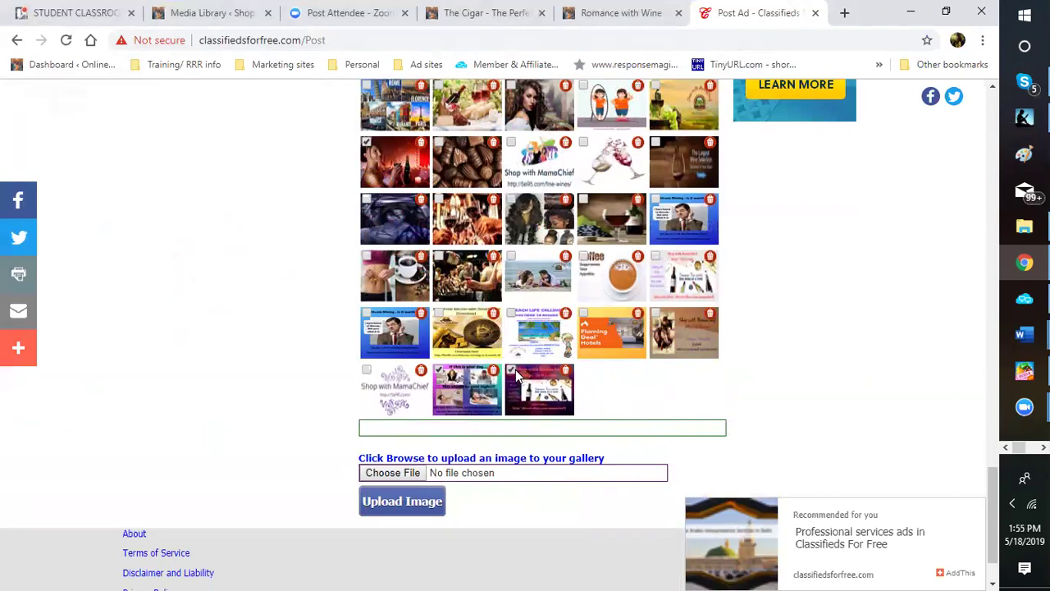
Review the image selections in the gallery and the three image fields of the ad form
click(393, 510)
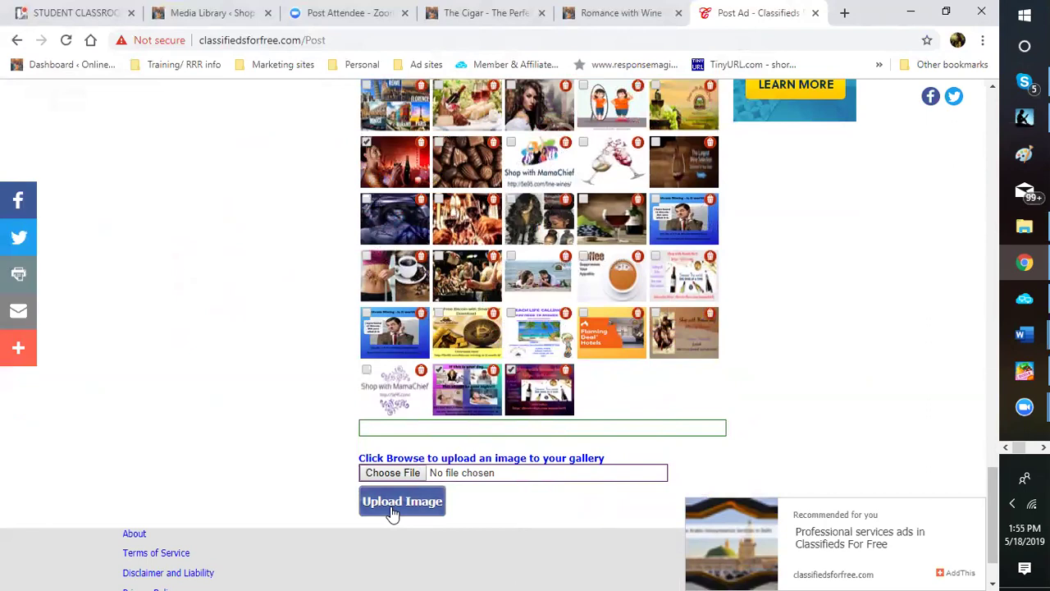
scroll(372, 459, up, 3)
scroll(372, 459, down, 4)
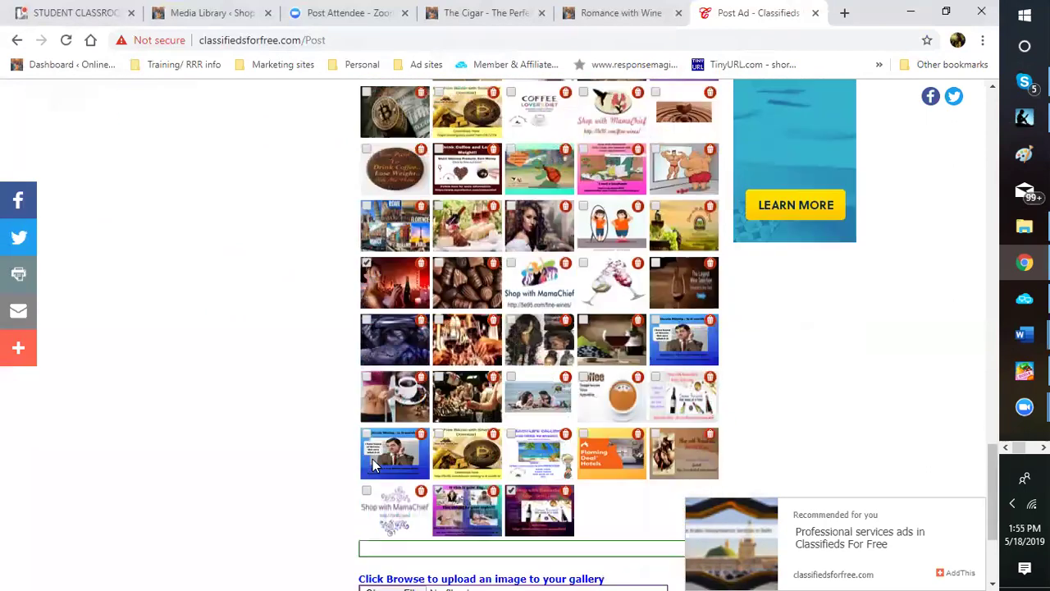
scroll(437, 476, up, 4)
scroll(437, 476, down, 4)
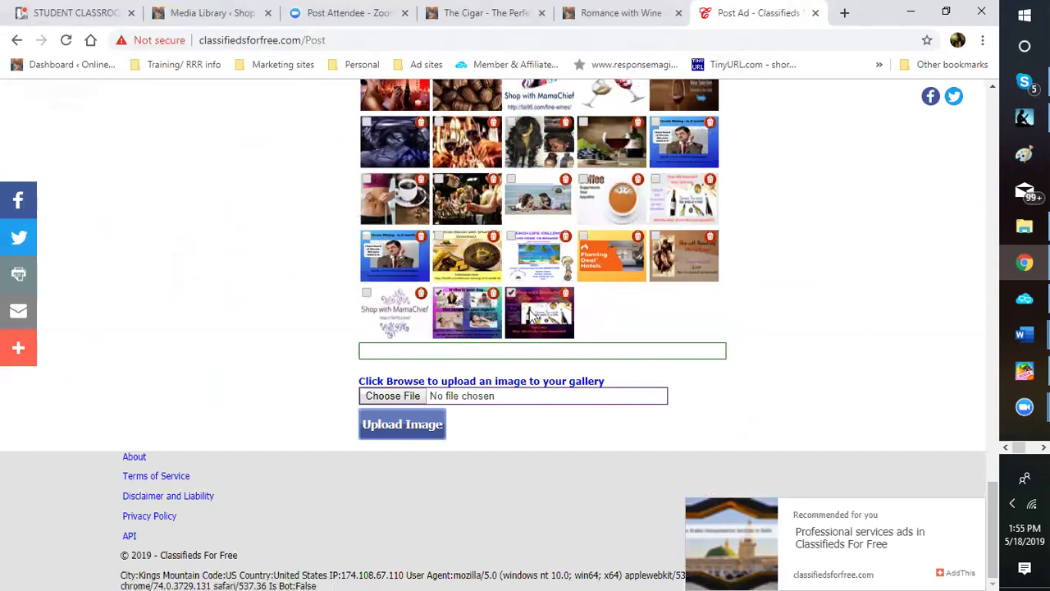
scroll(532, 316, up, 10)
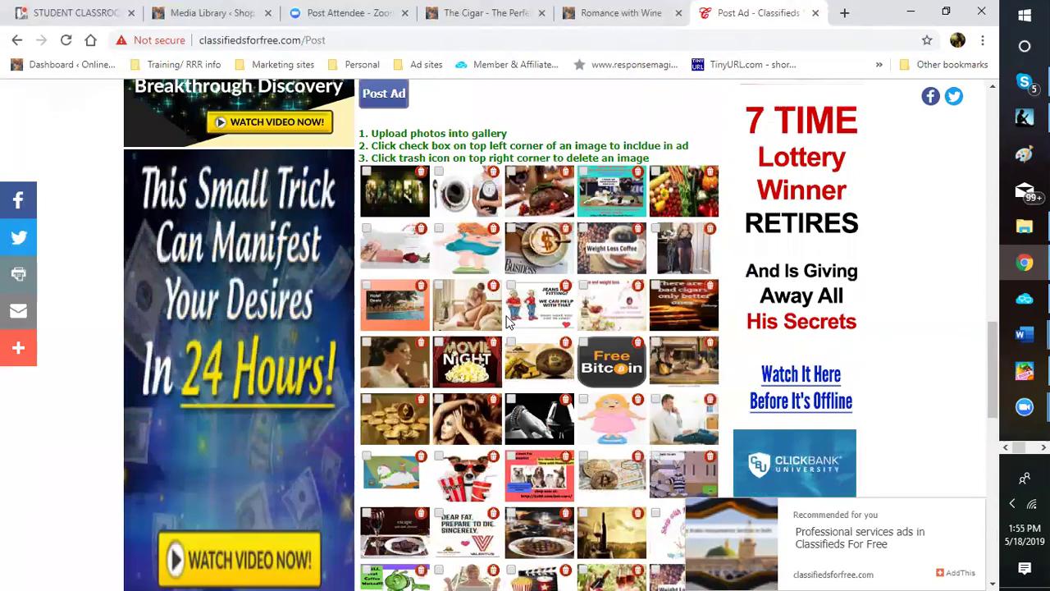
scroll(507, 321, up, 3)
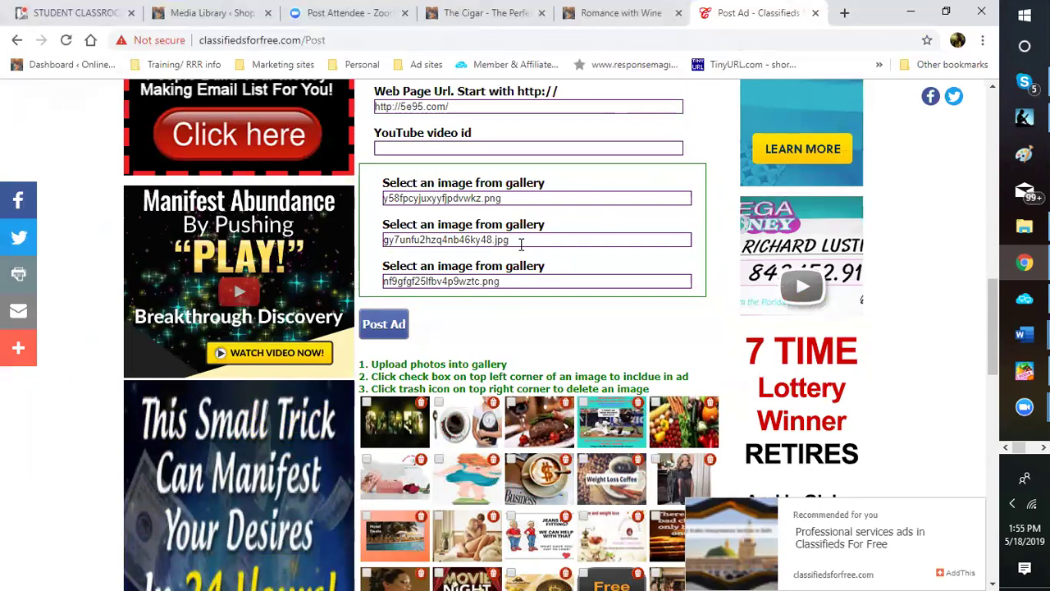
Check the images ticked in the gallery and post the wine, cigars and bubblebaths ad for the United States
scroll(520, 246, down, 10)
scroll(504, 276, down, 3)
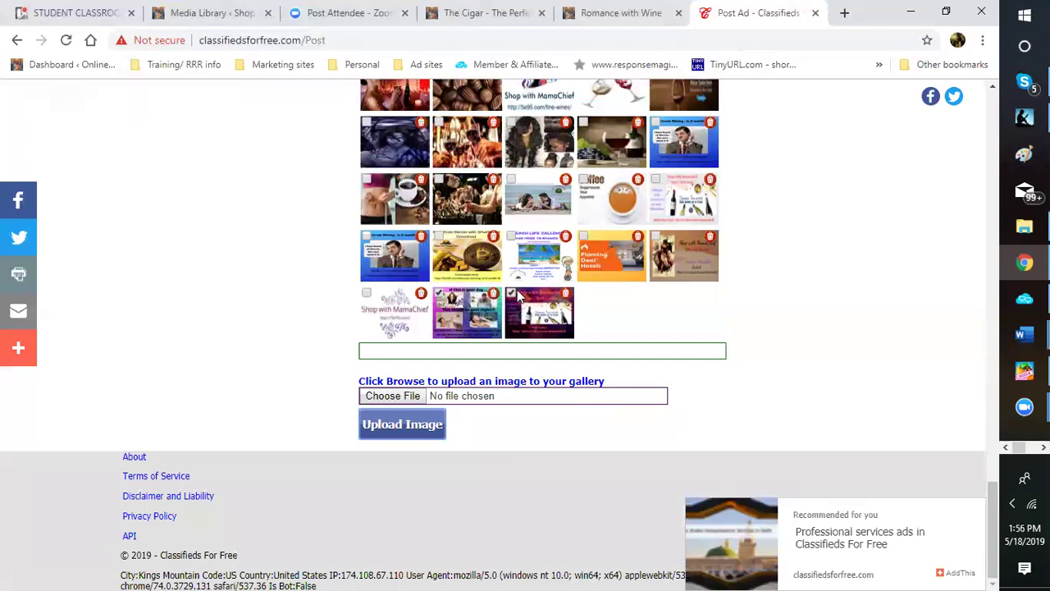
scroll(516, 295, up, 10)
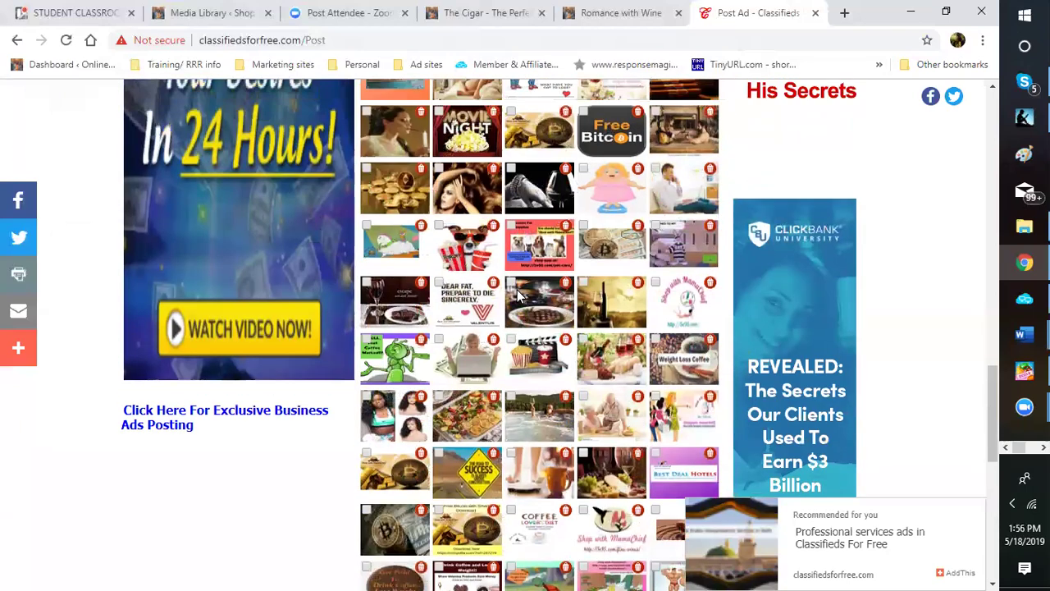
scroll(517, 295, up, 2)
scroll(457, 249, up, 1)
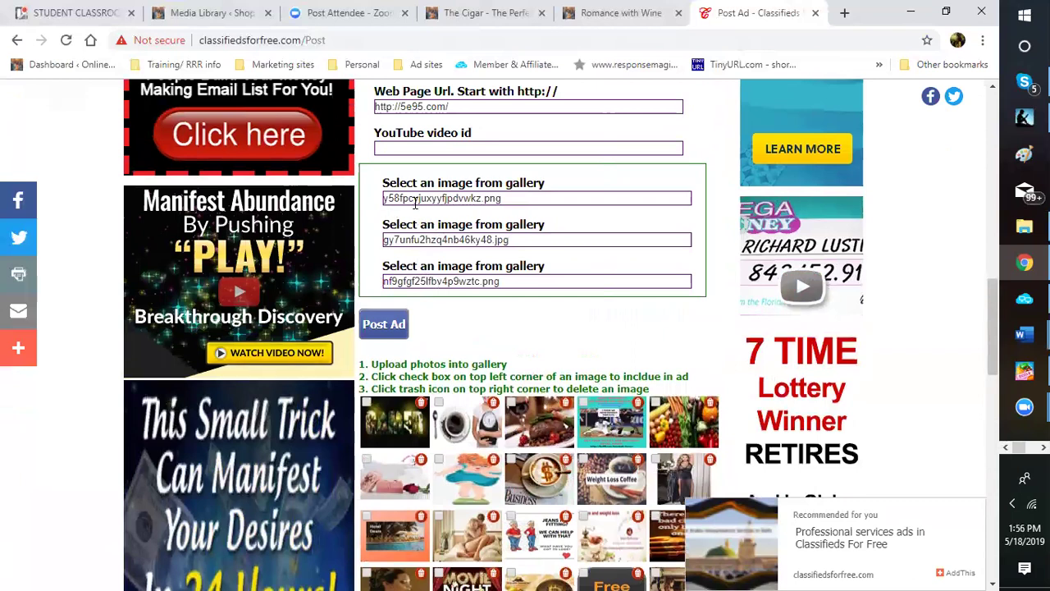
click(394, 331)
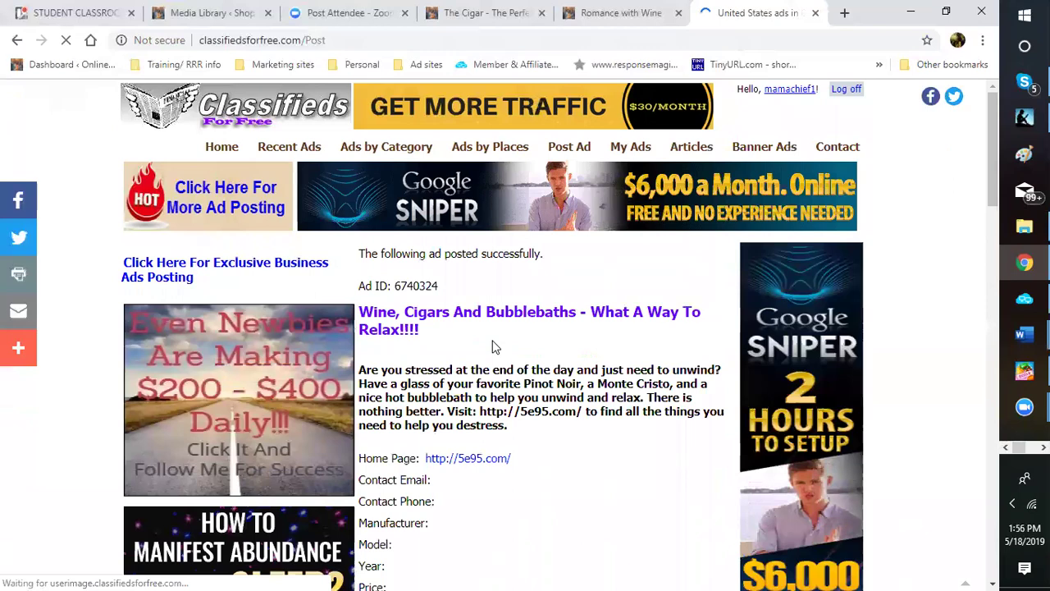
Review the posted ad's description, posting details and three images
scroll(492, 346, down, 1)
scroll(493, 342, down, 3)
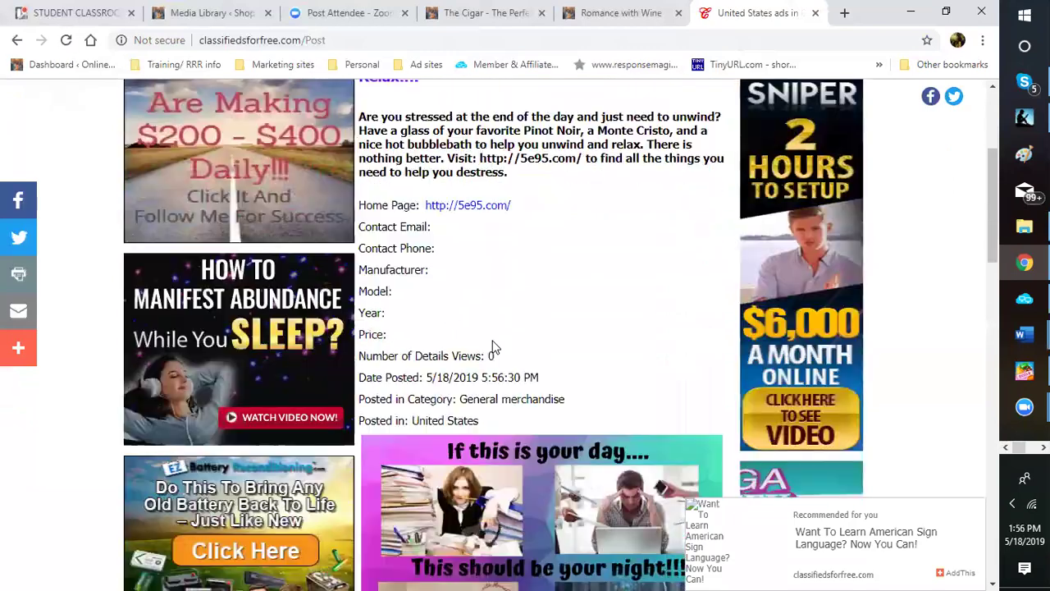
scroll(494, 340, down, 3)
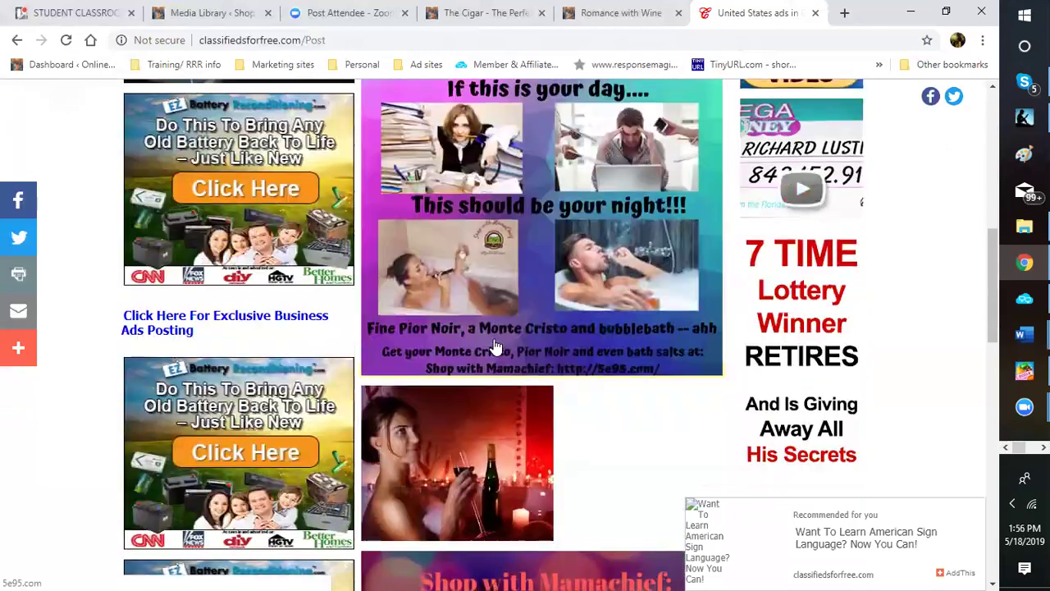
scroll(495, 347, down, 2)
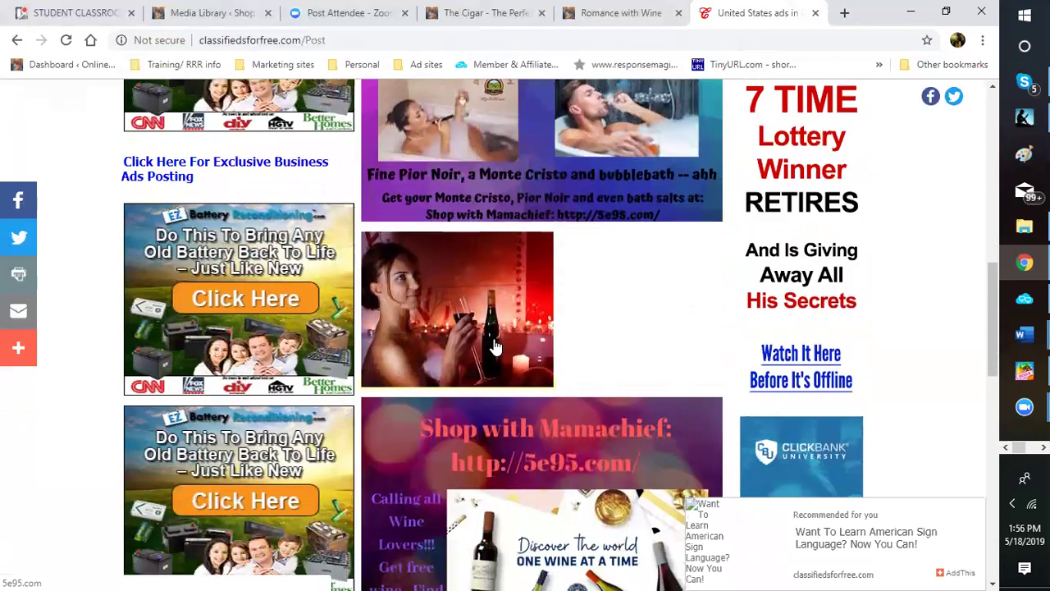
scroll(495, 348, down, 5)
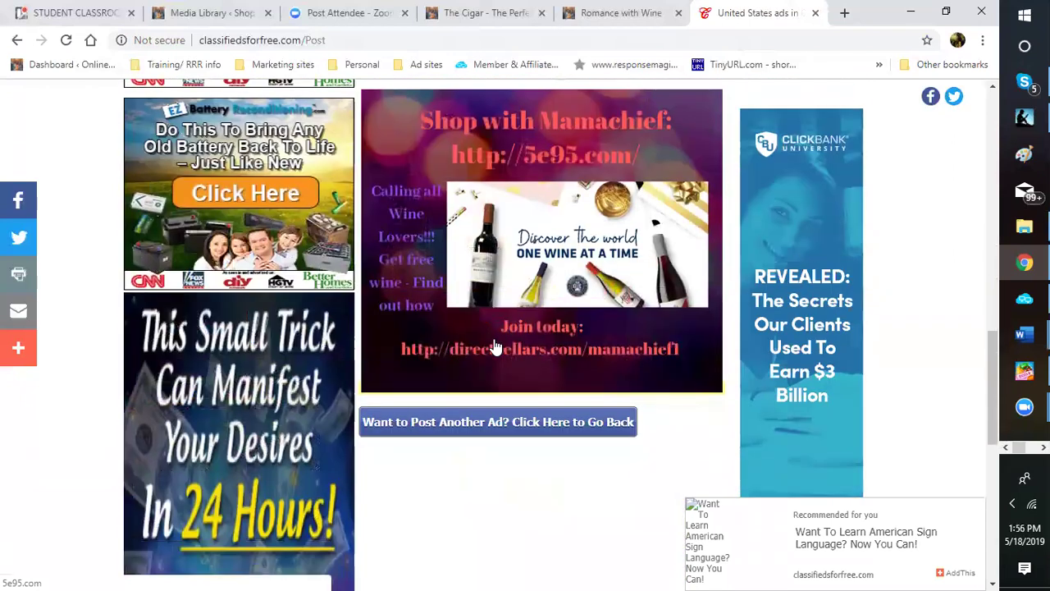
scroll(492, 215, up, 1)
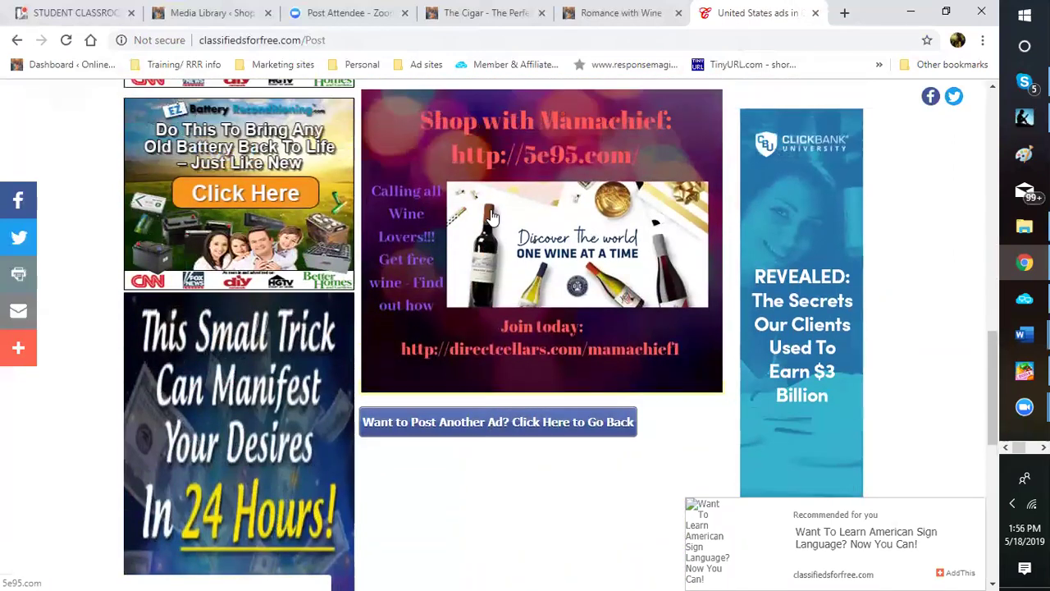
scroll(488, 220, up, 3)
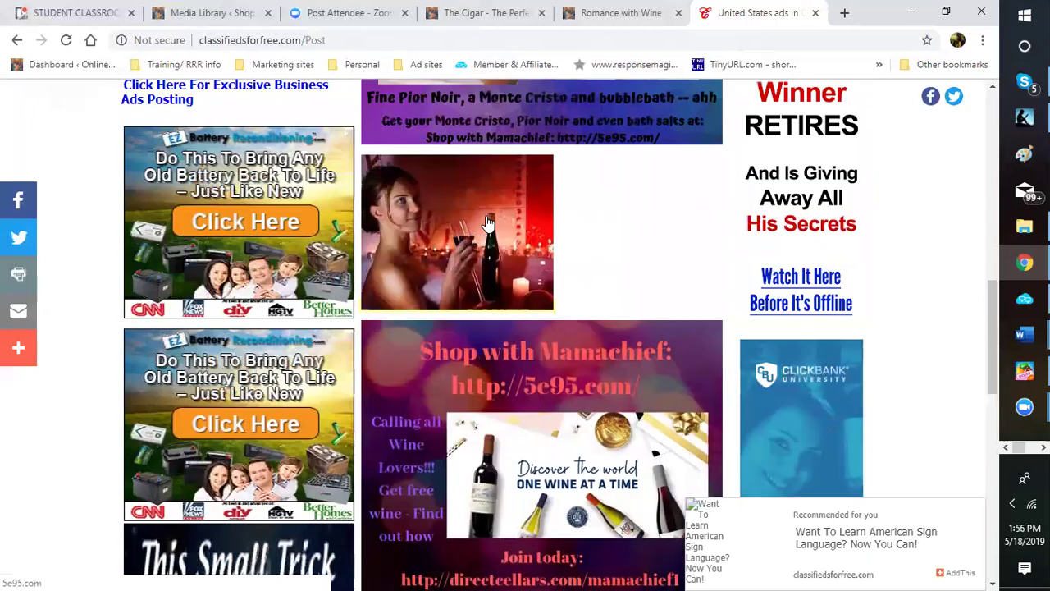
scroll(486, 225, down, 3)
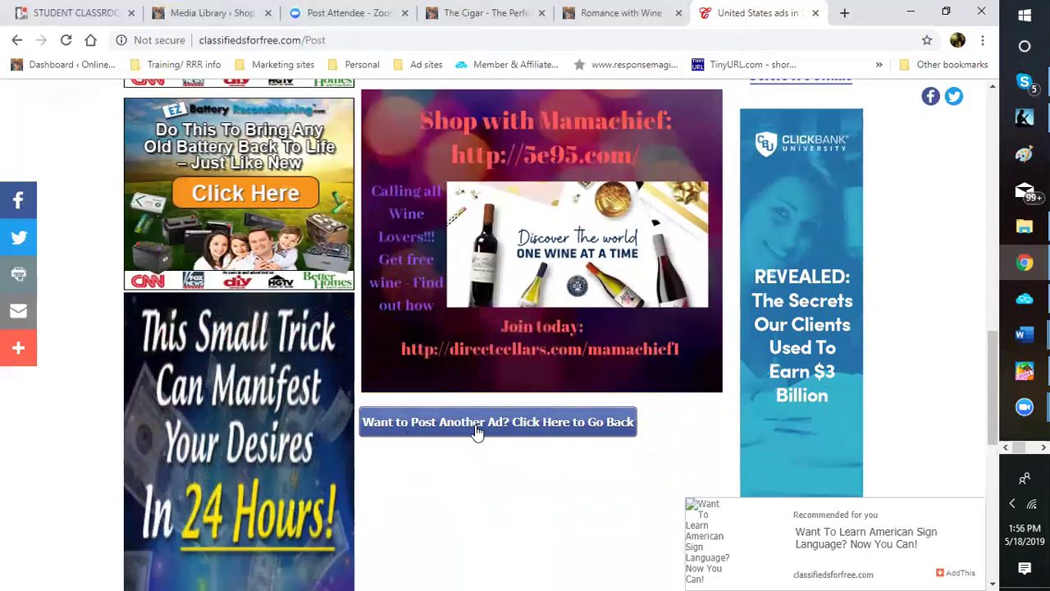
Return to the ad form, choose California as the US state and post the same ad there
click(477, 428)
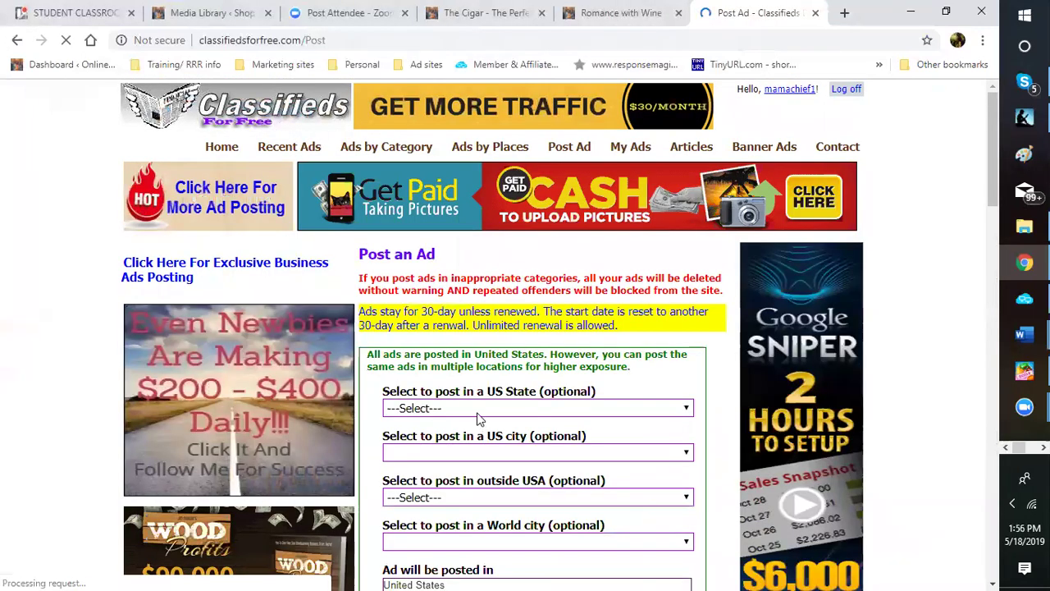
scroll(481, 427, down, 1)
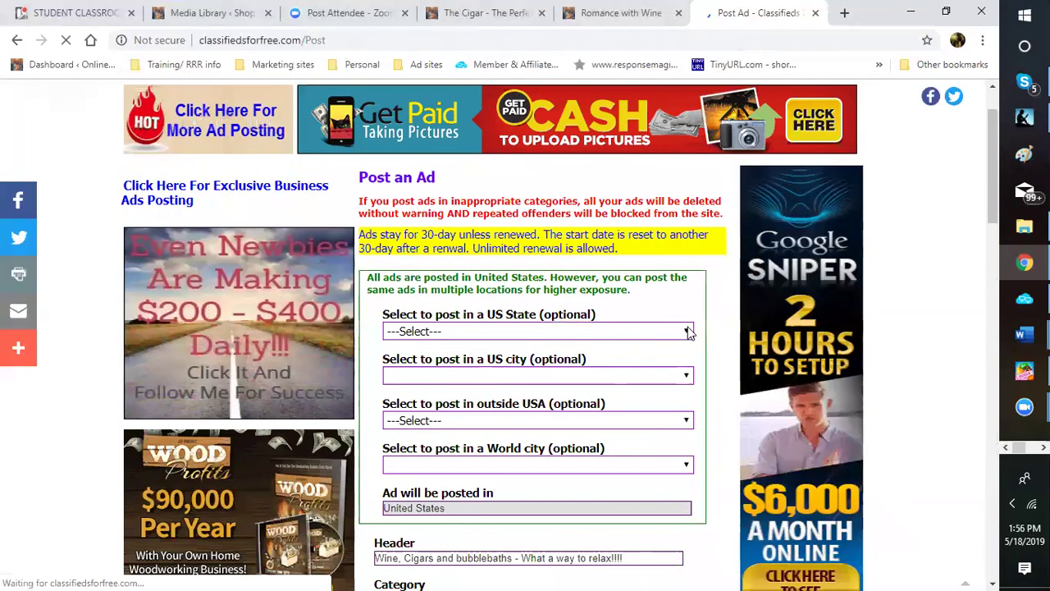
click(687, 331)
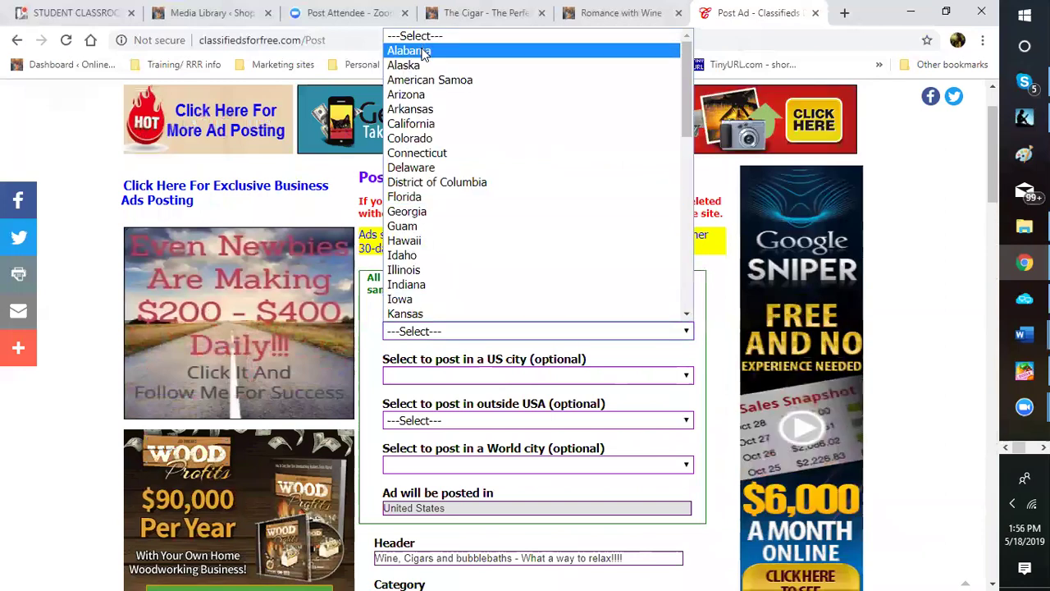
click(410, 123)
scroll(701, 414, down, 12)
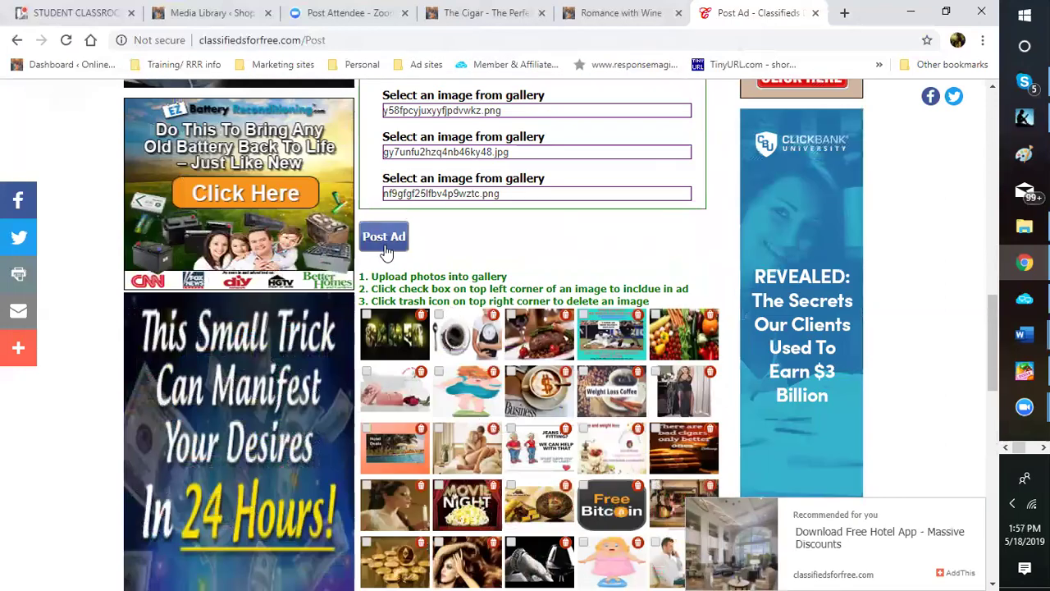
click(384, 238)
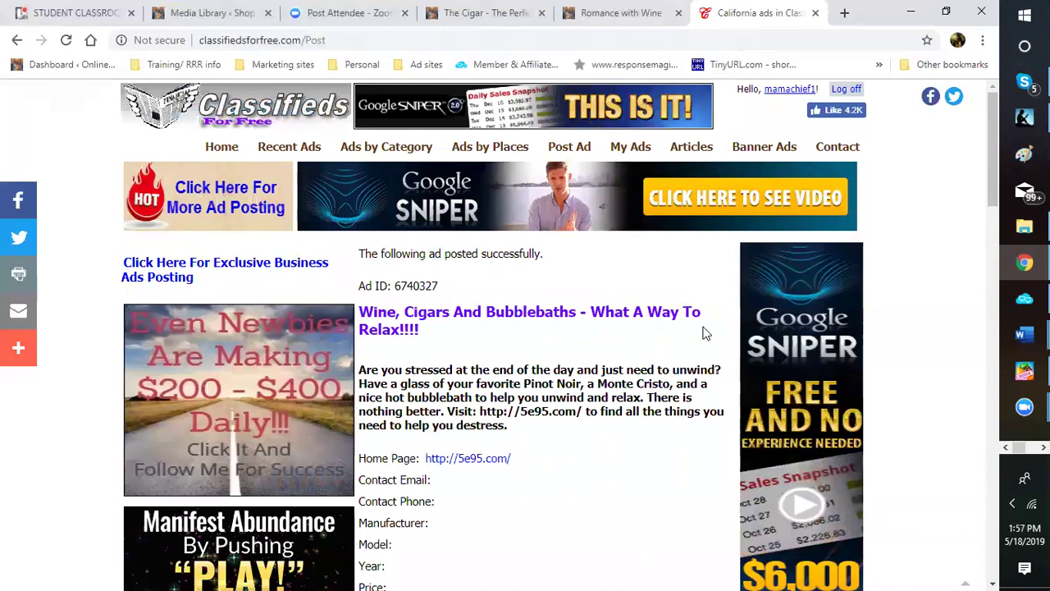
Check the California ad, go back to the form, choose Australia as the location outside the USA and post the ad again
scroll(699, 328, down, 3)
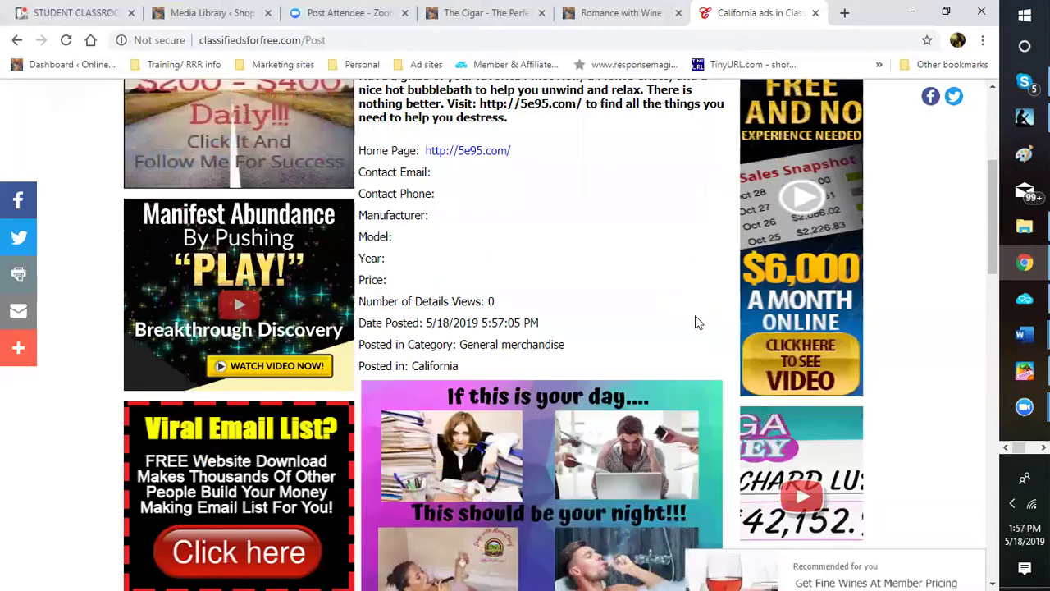
scroll(668, 321, down, 2)
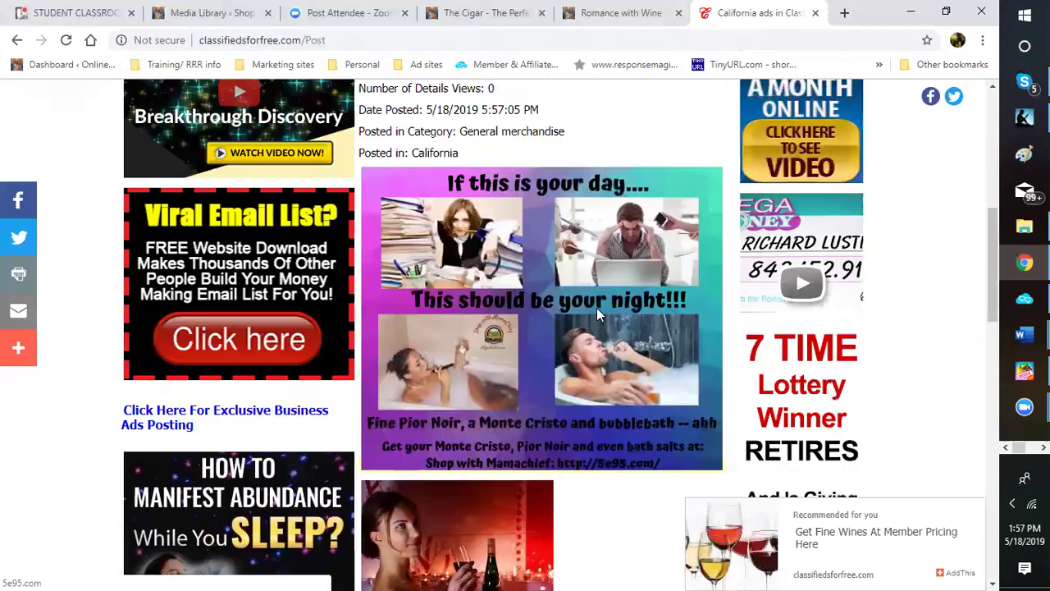
scroll(533, 287, up, 3)
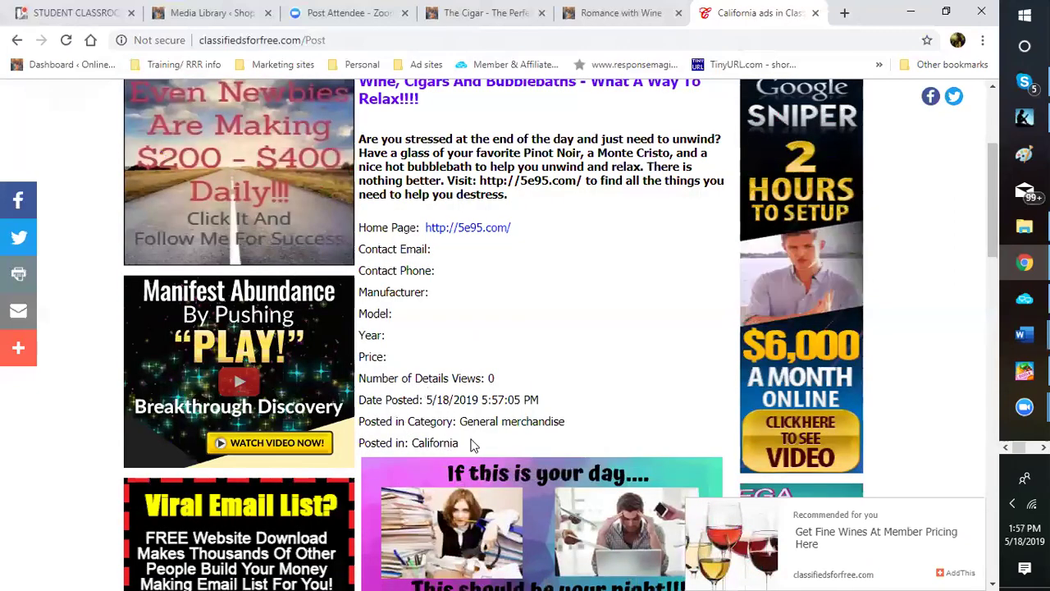
scroll(472, 443, down, 8)
scroll(529, 357, down, 2)
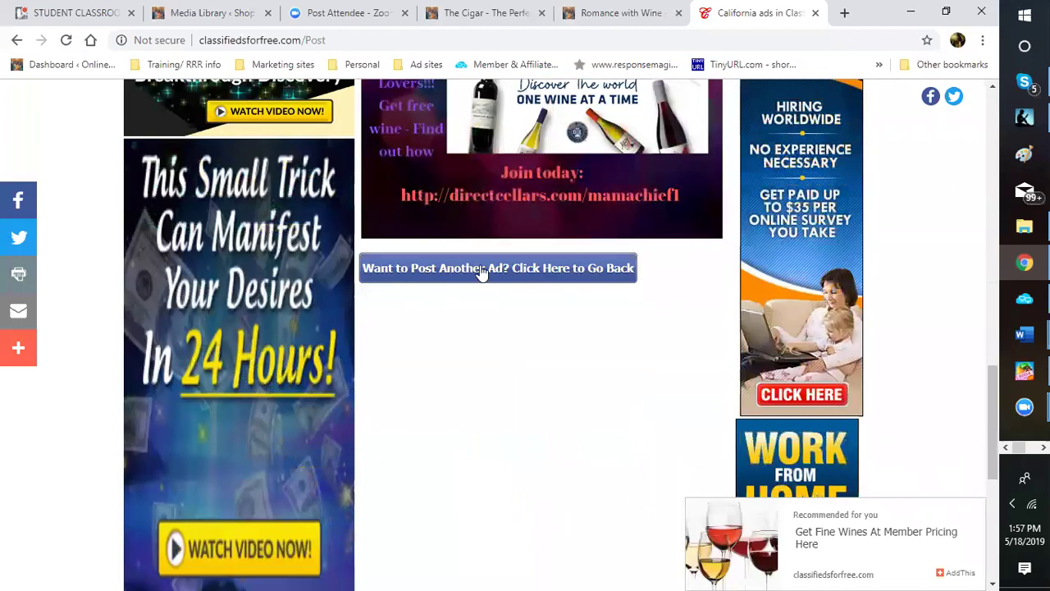
click(484, 268)
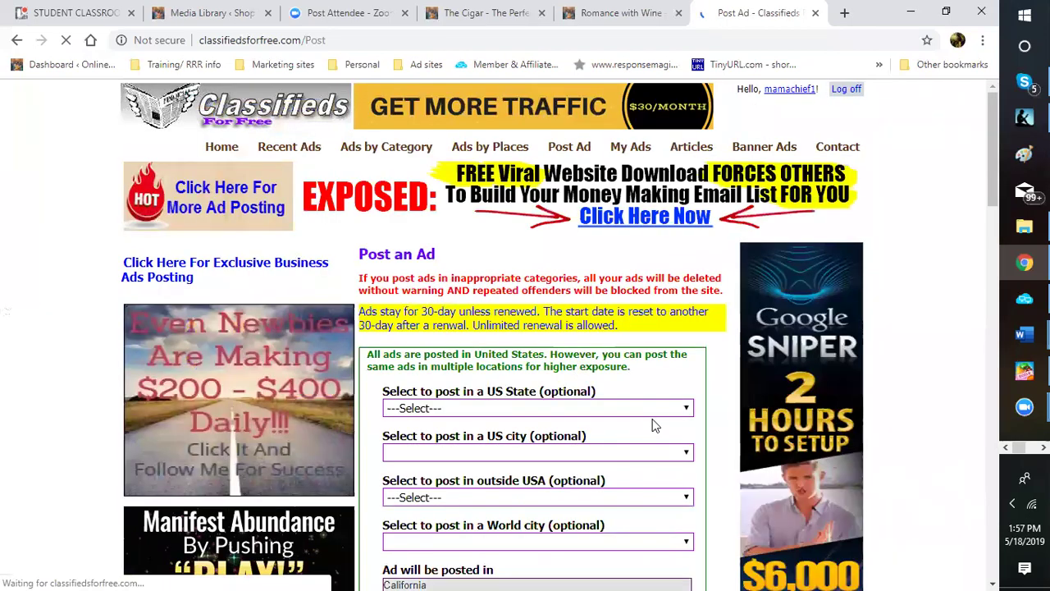
scroll(637, 409, down, 2)
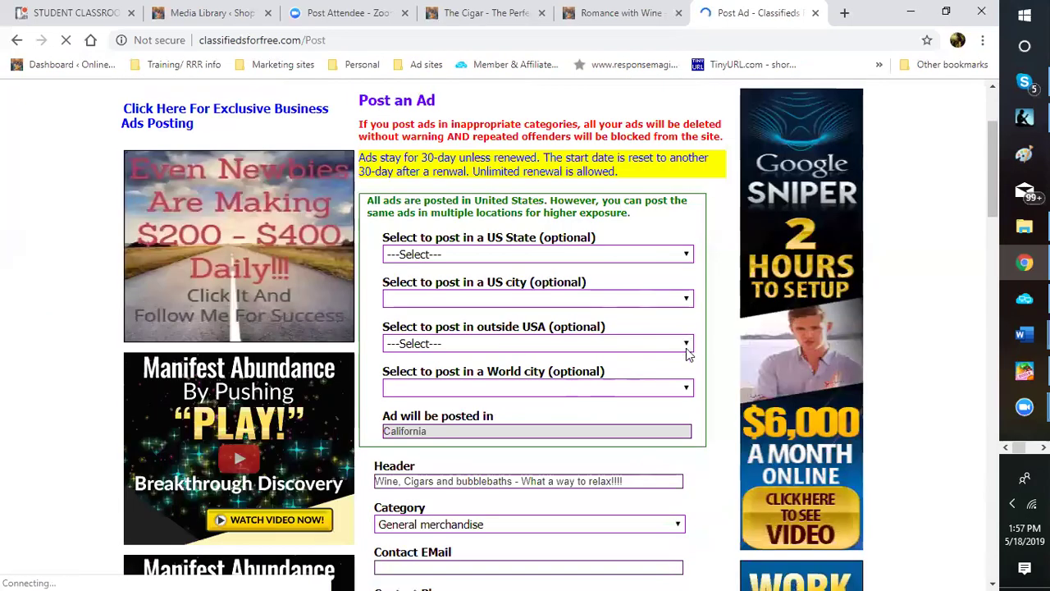
click(686, 344)
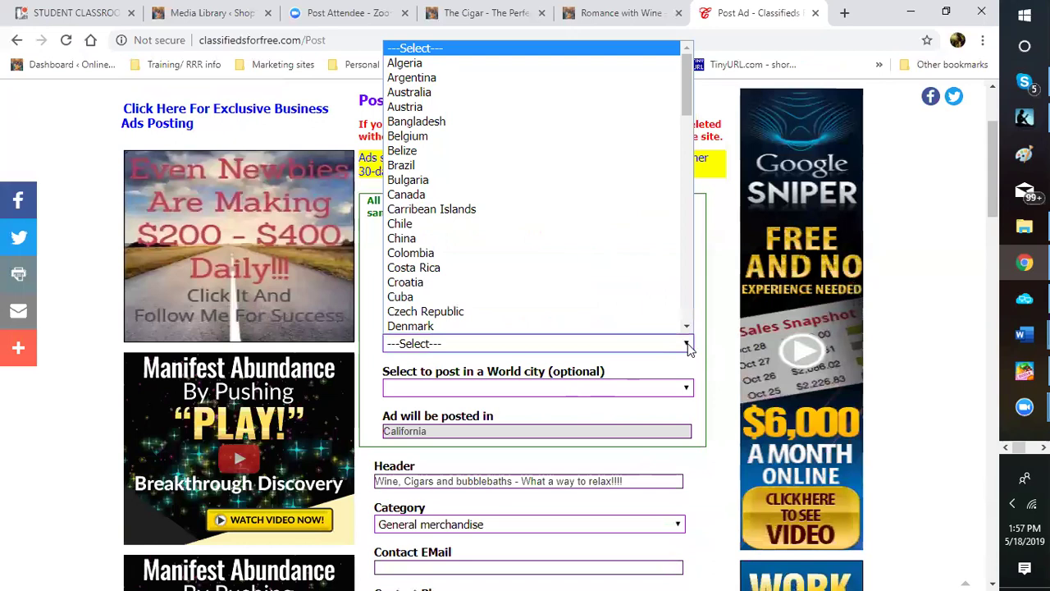
click(437, 94)
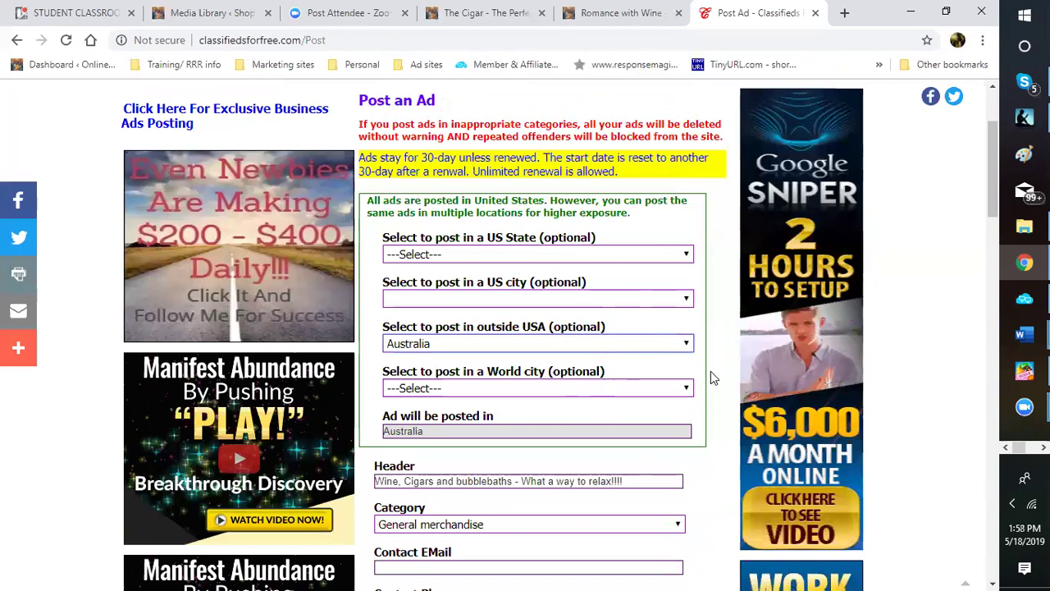
scroll(719, 379, down, 4)
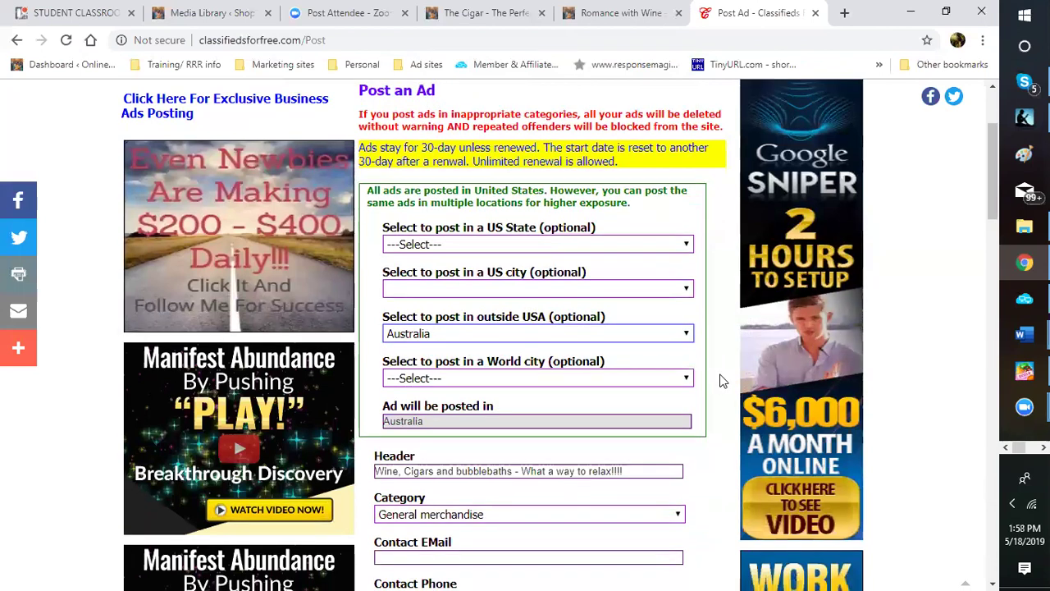
scroll(719, 381, down, 5)
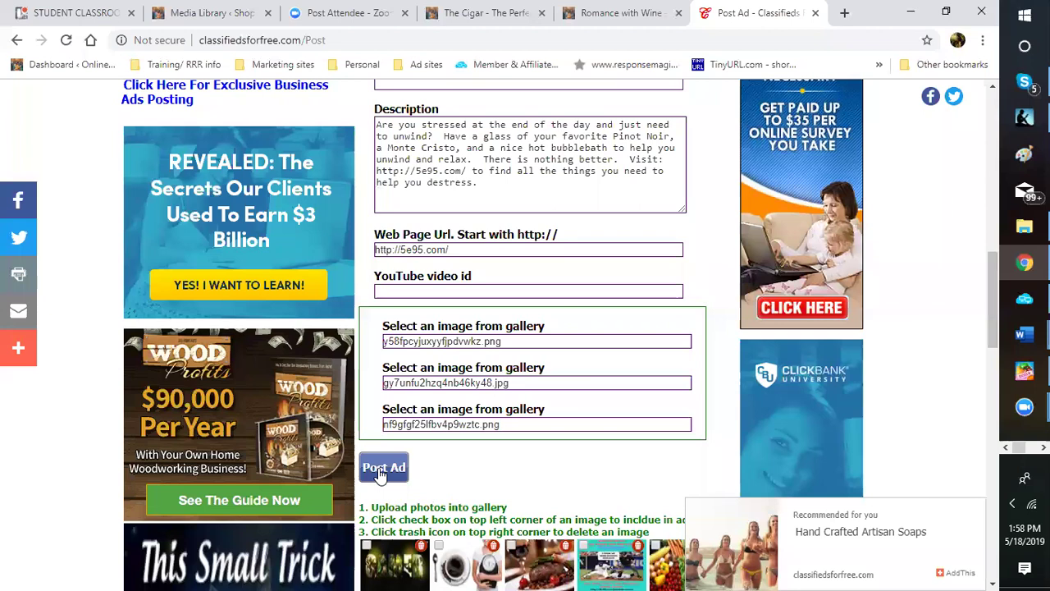
click(380, 469)
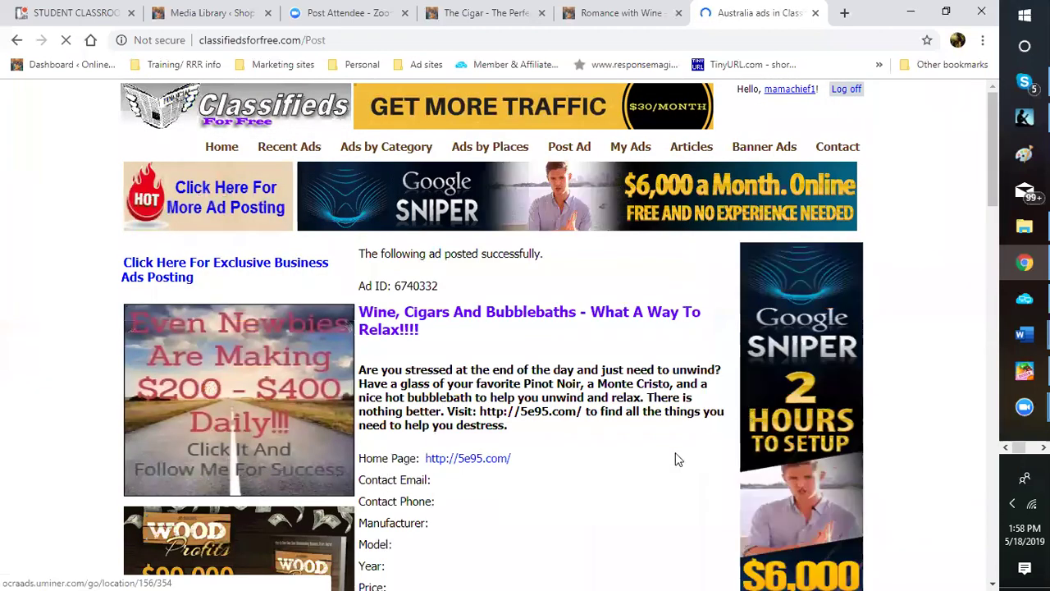
Look over the Australia ad and copy its title and description text
scroll(629, 450, down, 2)
scroll(461, 376, down, 4)
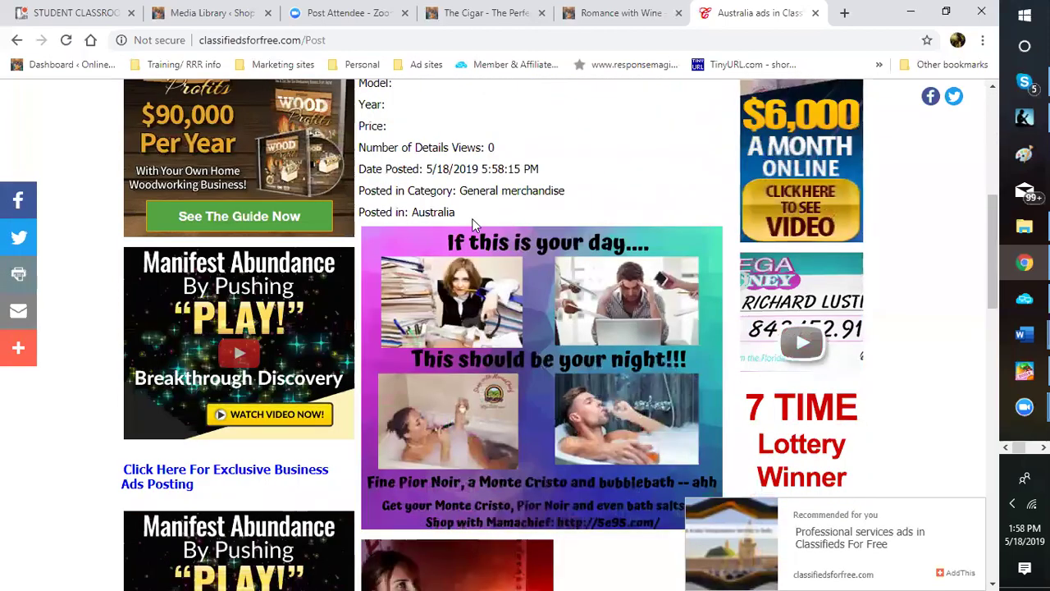
scroll(573, 351, down, 8)
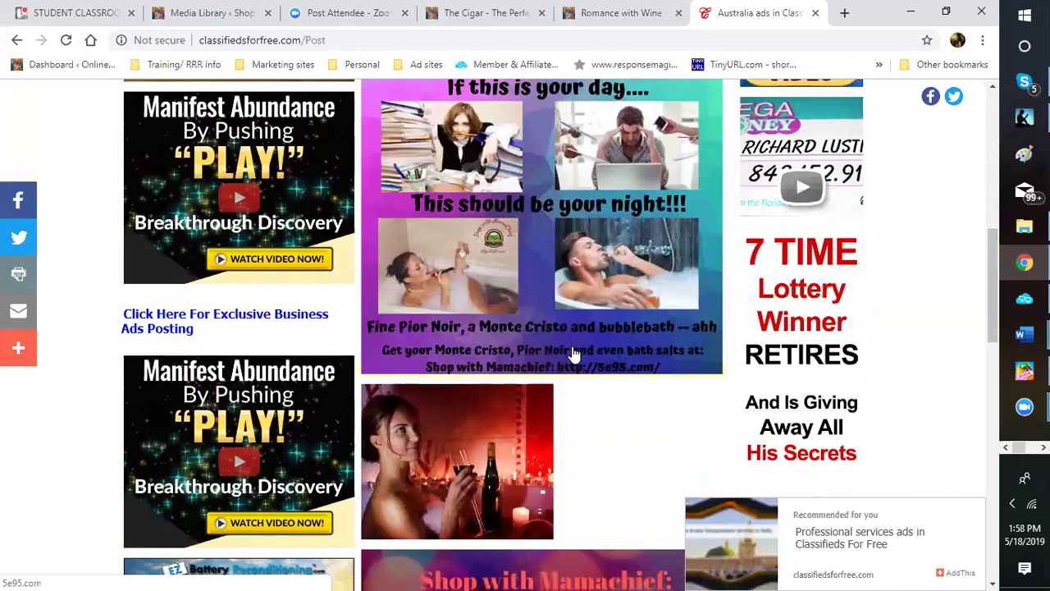
scroll(574, 373, up, 13)
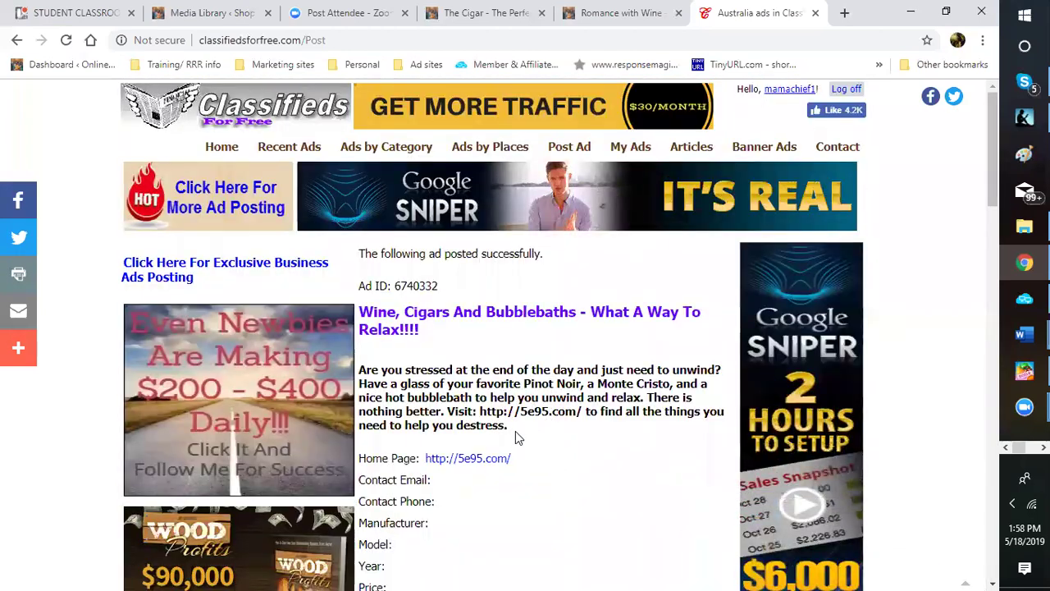
drag(509, 428, 367, 313)
right_click(366, 313)
click(379, 330)
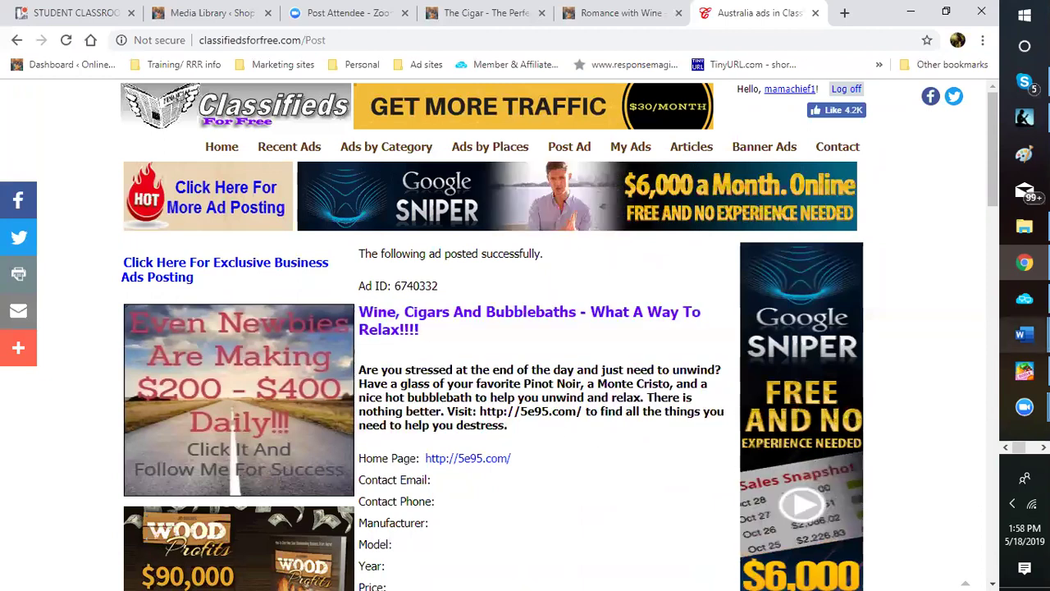
Switch to the Word document "Ad copy - various 9-15-18" and place the cursor below the Direct Cellars wine club ad
mouse_move(1023, 334)
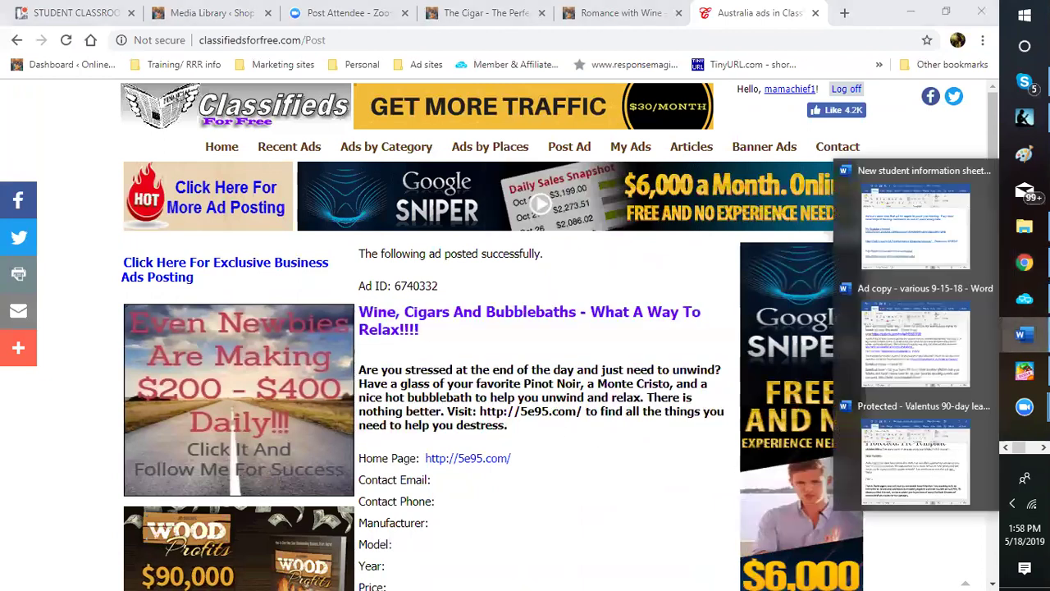
click(925, 367)
scroll(334, 454, up, 10)
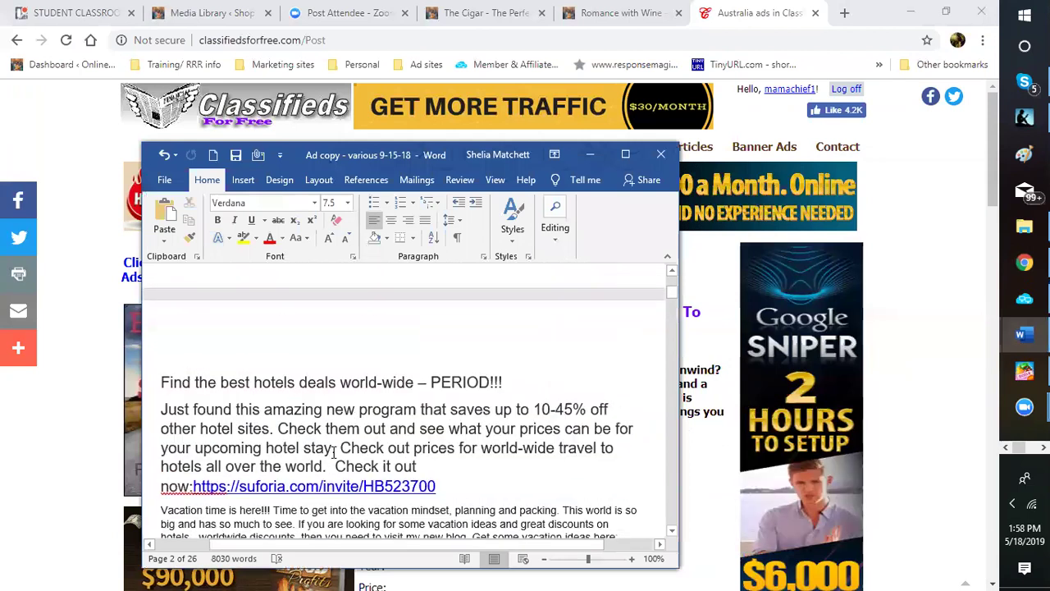
scroll(330, 448, down, 8)
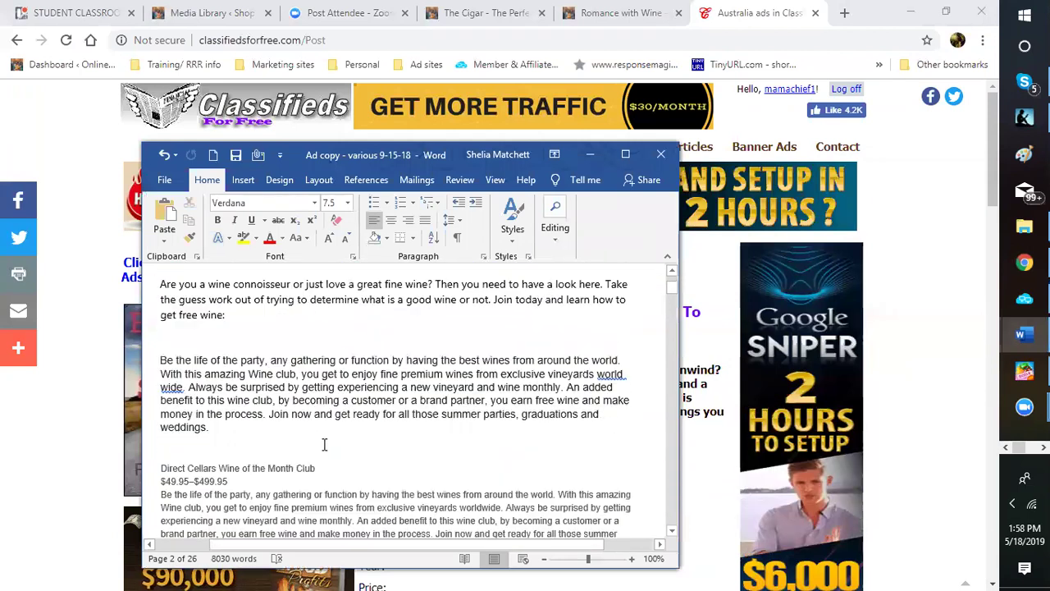
scroll(473, 420, down, 2)
scroll(472, 402, up, 6)
click(503, 380)
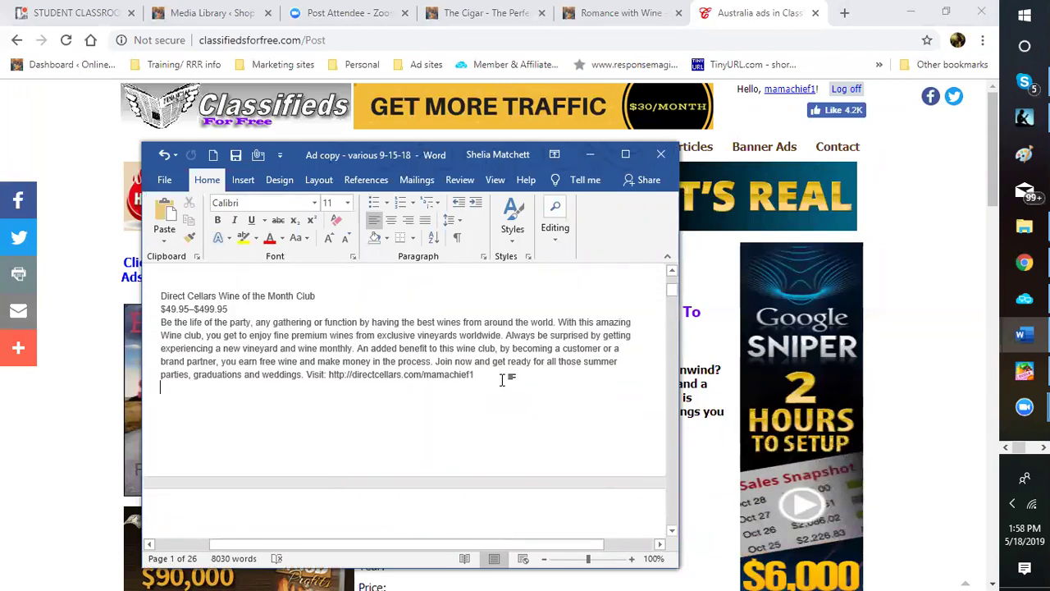
Paste the copied ad title and description with source formatting on the empty line above the hotel deals ad
scroll(424, 429, down, 3)
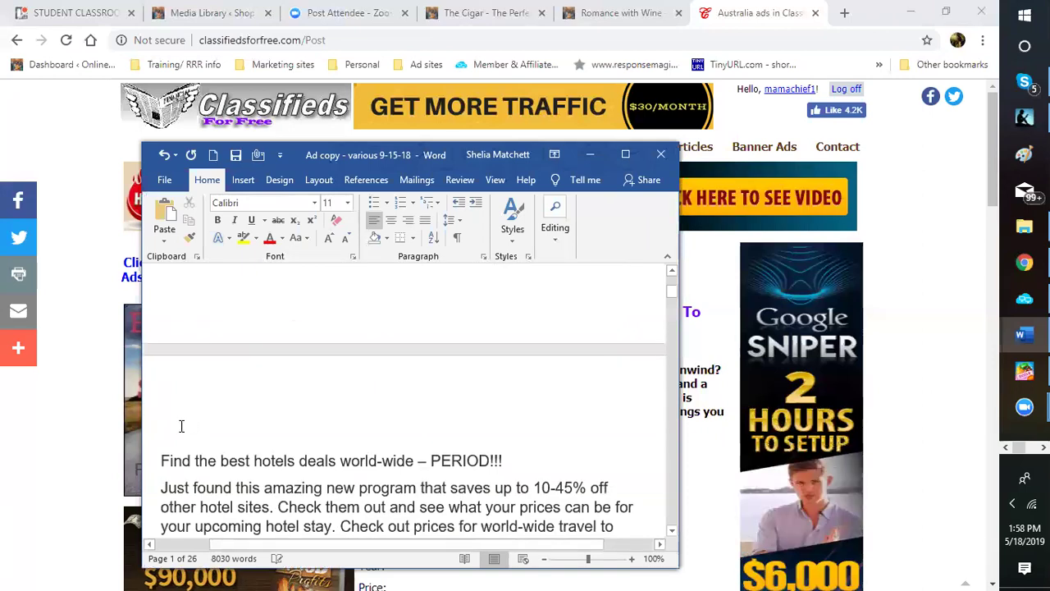
right_click(176, 428)
right_click(177, 425)
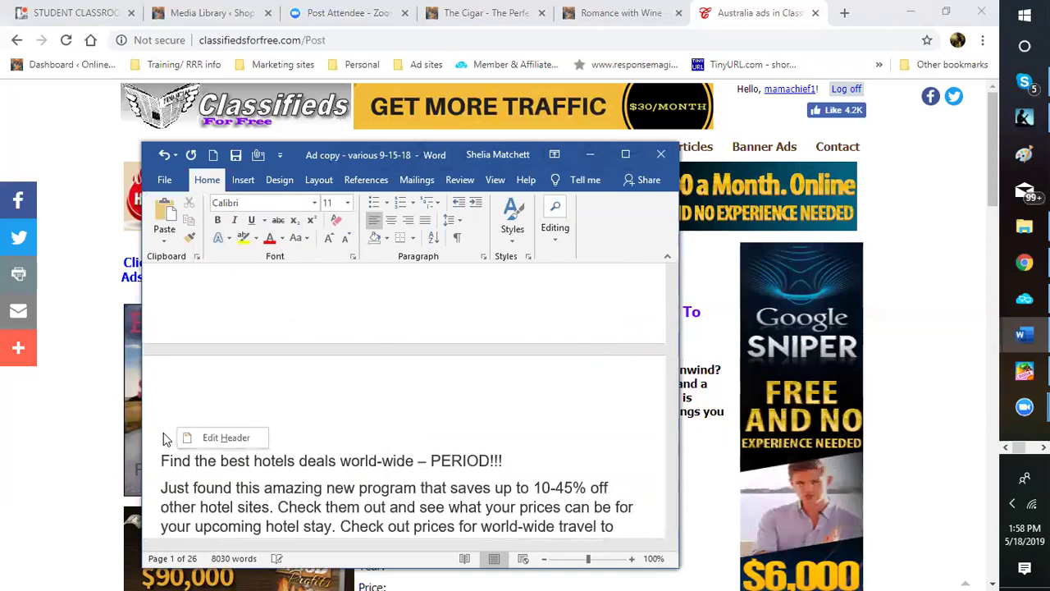
click(164, 439)
right_click(164, 435)
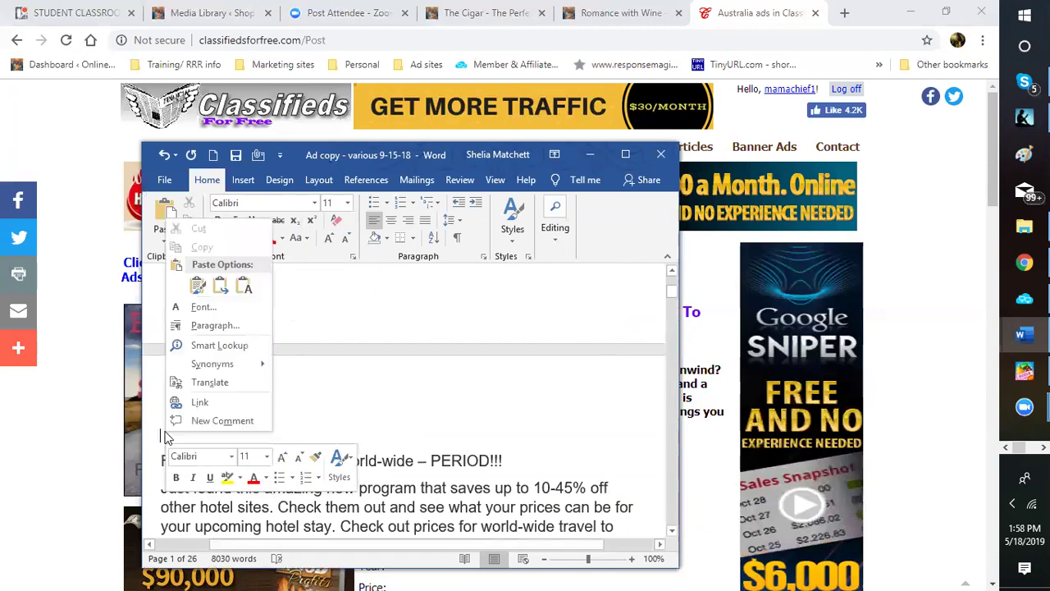
click(196, 287)
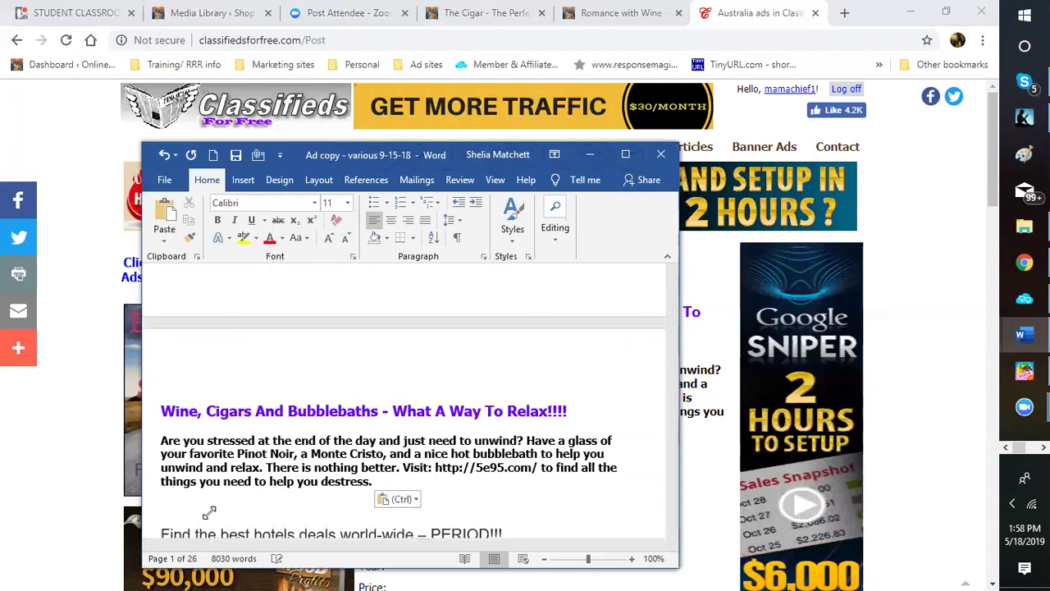
Save the ad copy document and minimize Word to return to the posted Australia ad
scroll(246, 484, down, 1)
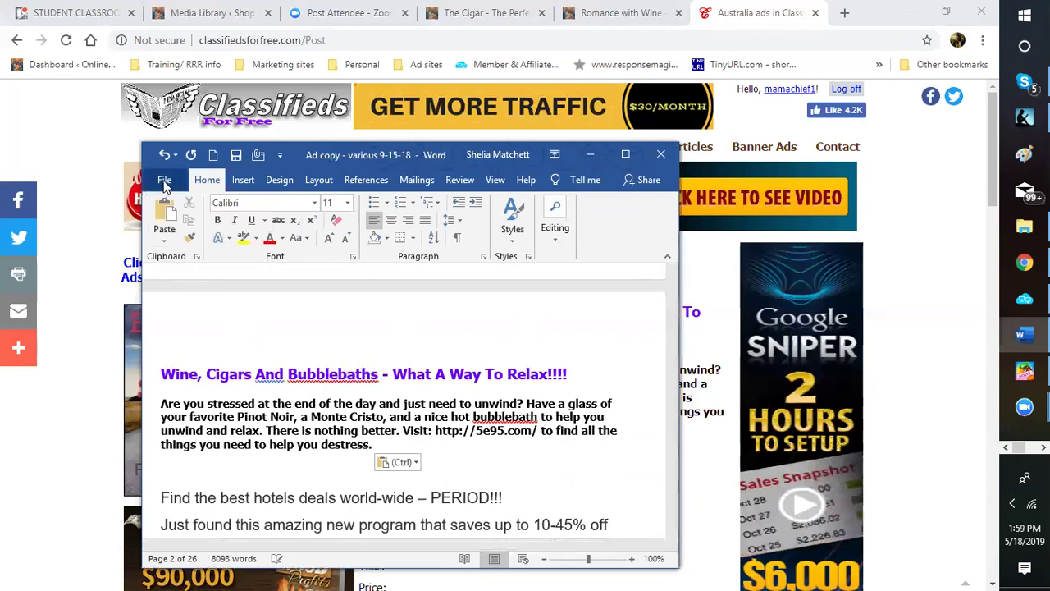
click(235, 156)
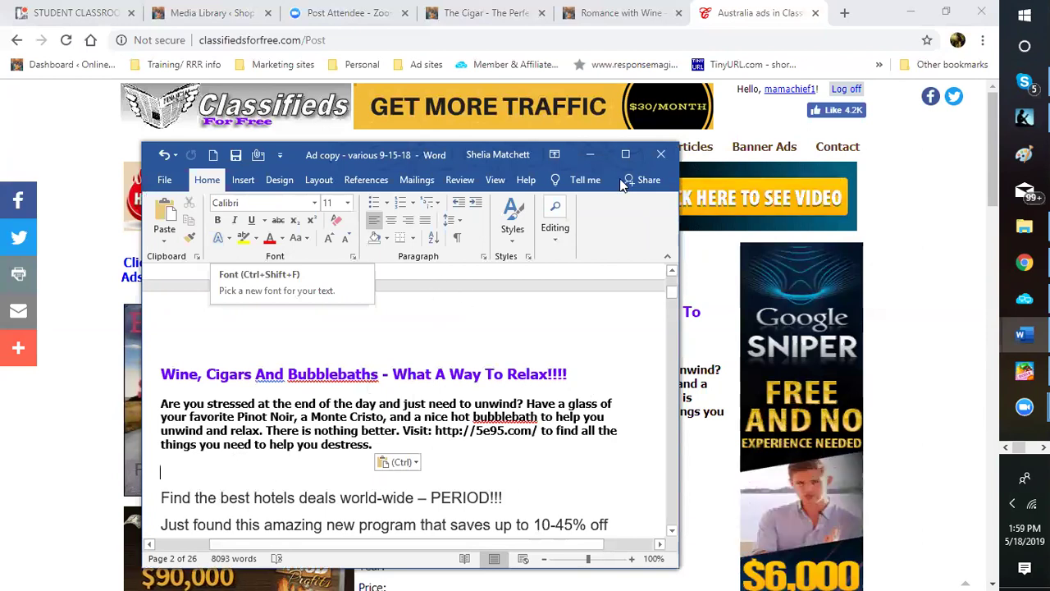
click(593, 154)
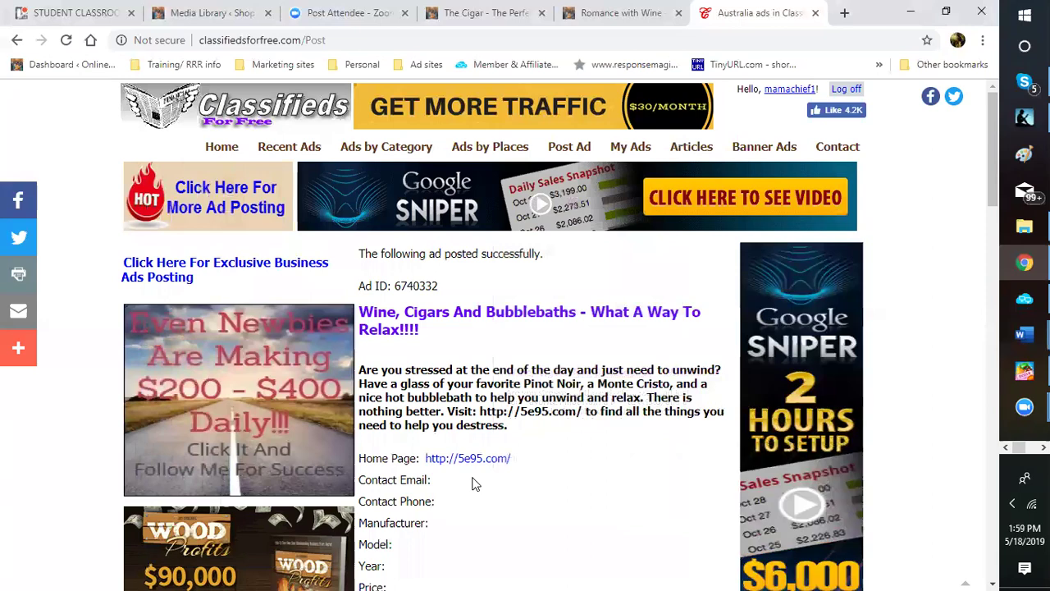
Review the Australia ad's posting details and images, and go back to the ad form to post another ad
scroll(589, 461, down, 4)
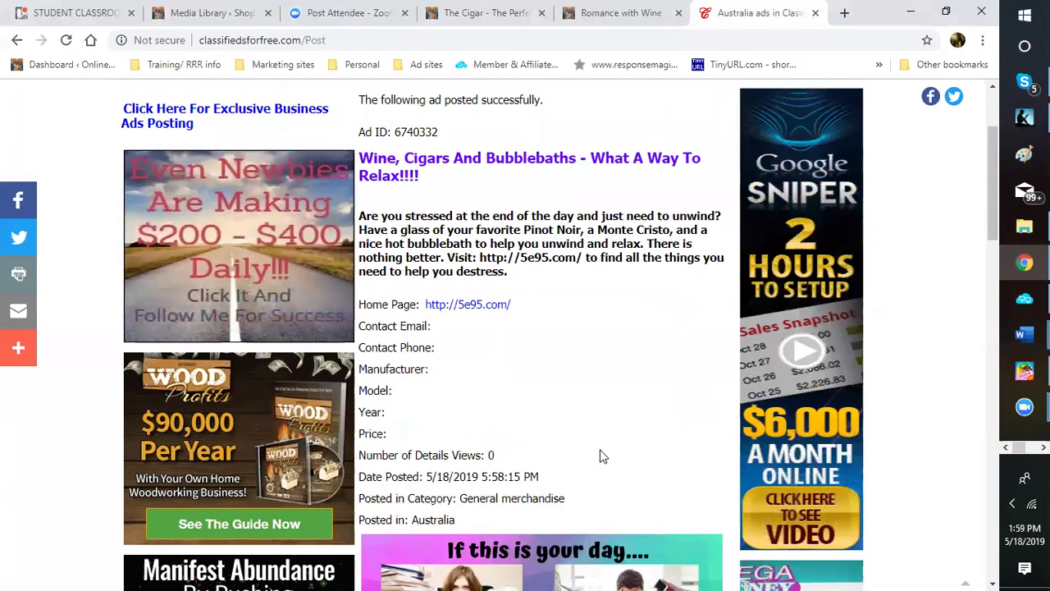
scroll(676, 275, down, 10)
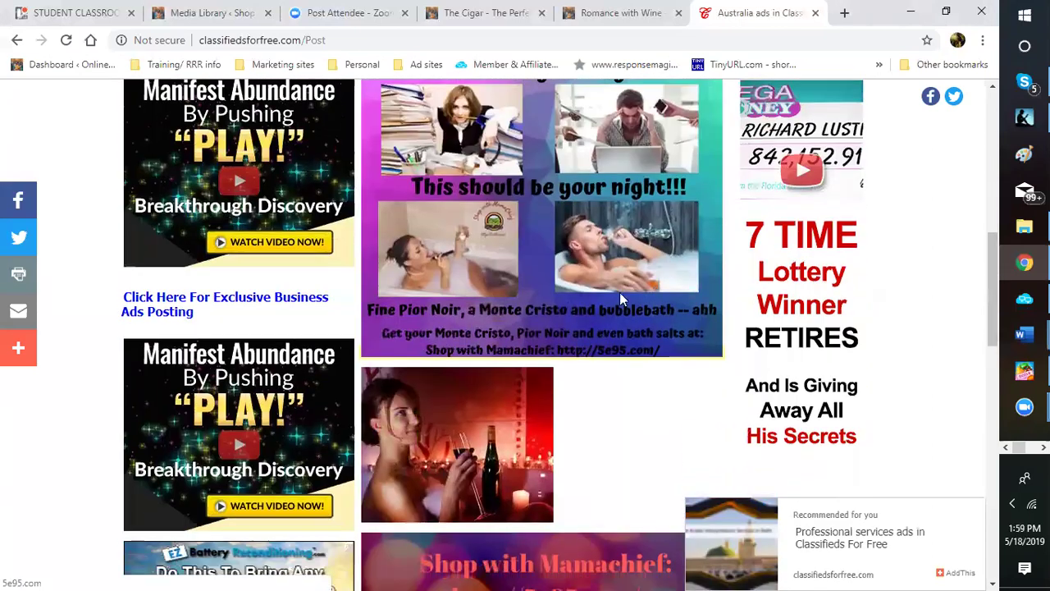
scroll(426, 317, down, 5)
scroll(421, 340, up, 5)
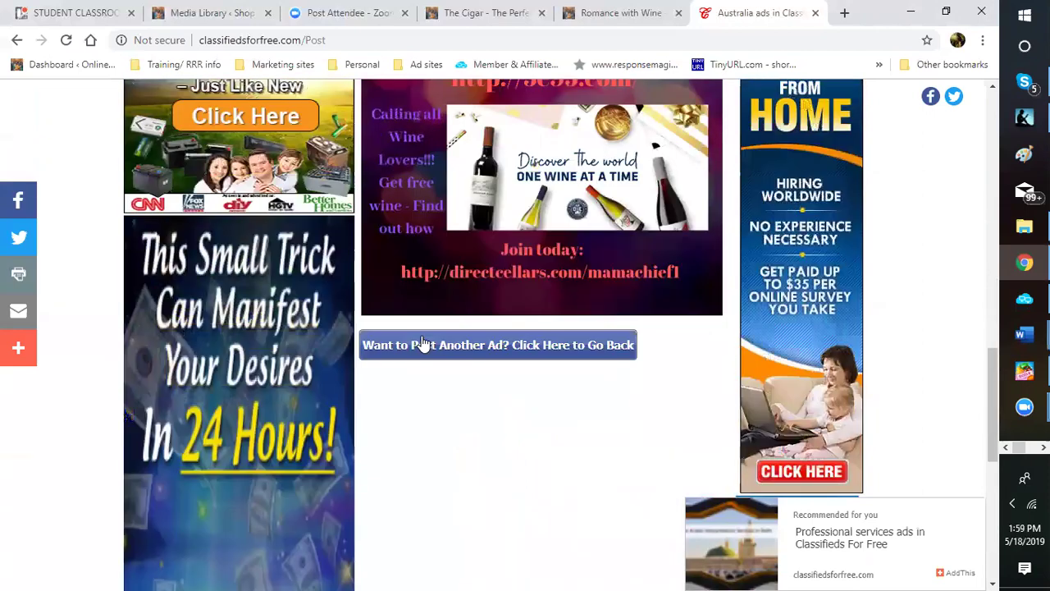
click(512, 357)
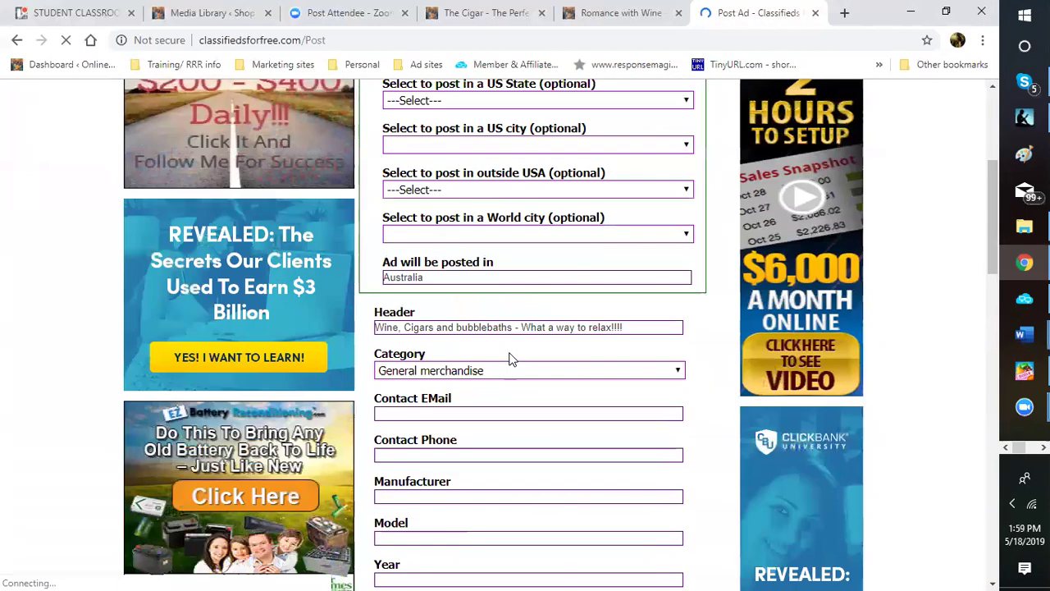
Examine the ad form's description, web page URL, three selected image fields, image gallery and image upload section
scroll(508, 359, down, 5)
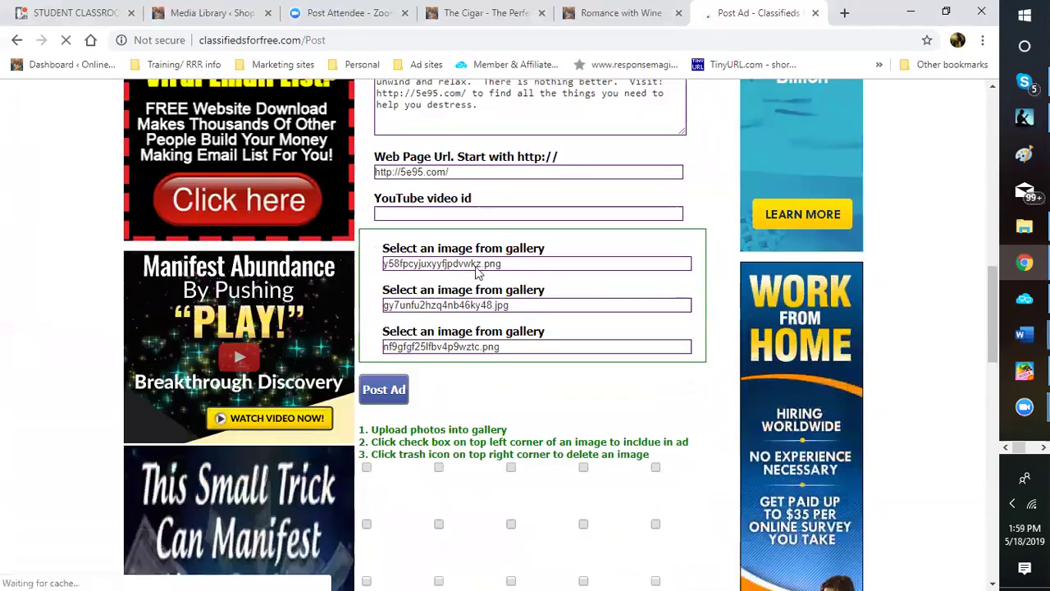
scroll(517, 385, down, 8)
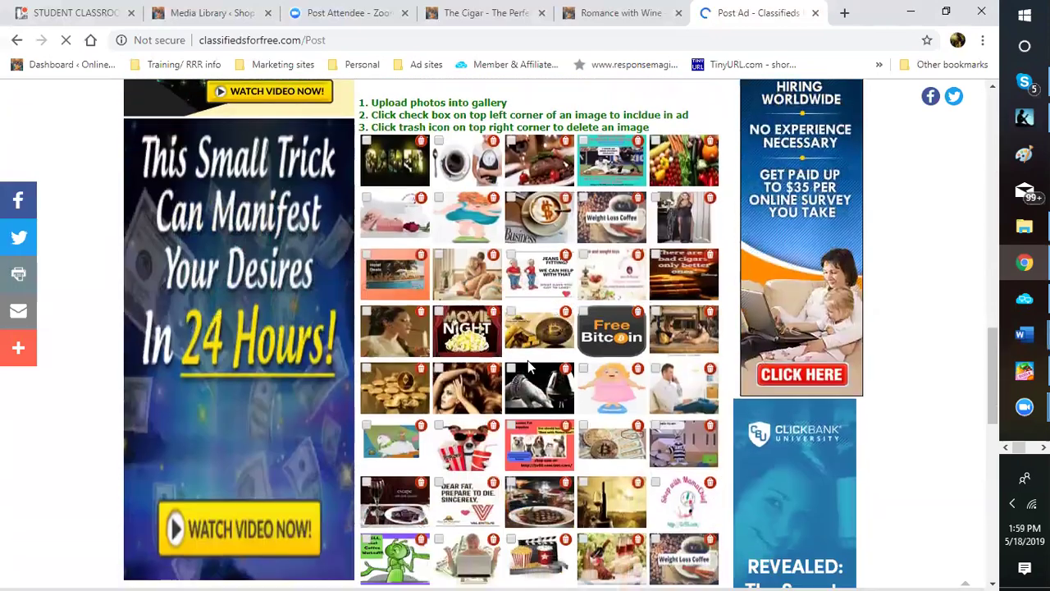
scroll(527, 362, down, 10)
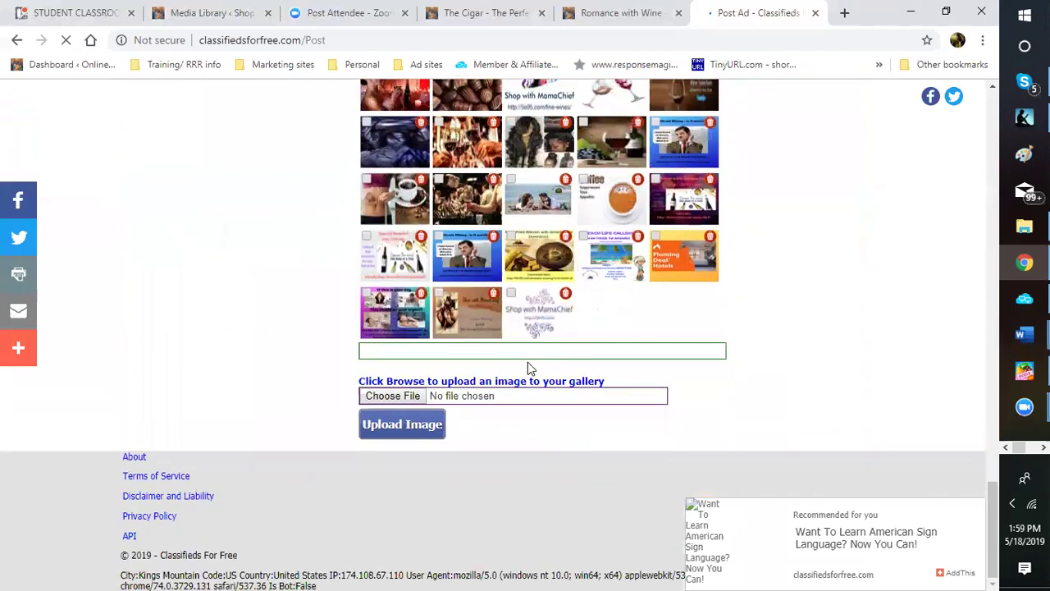
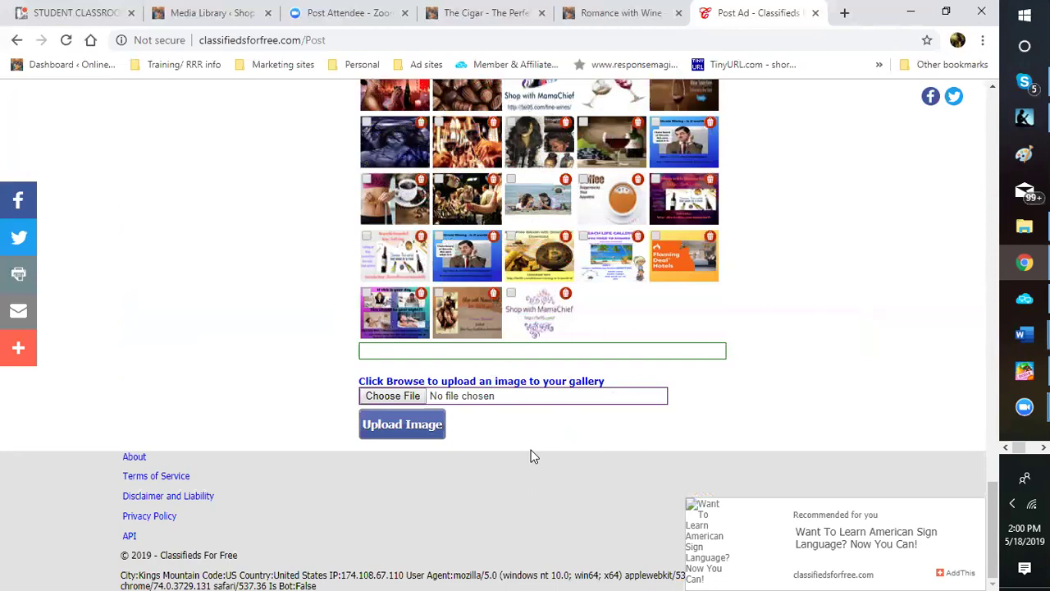
scroll(531, 456, up, 4)
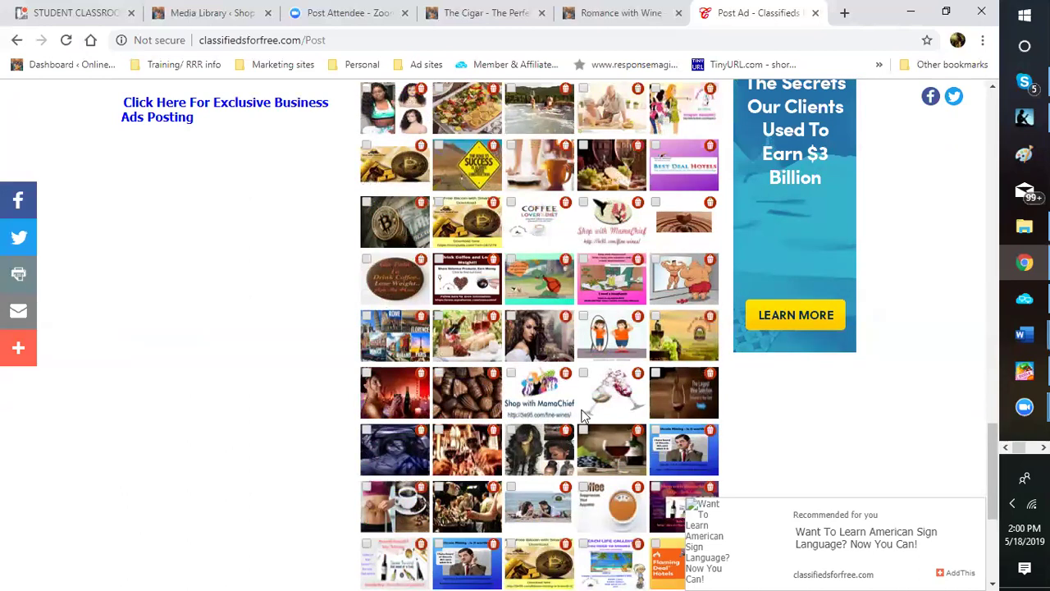
scroll(589, 414, up, 10)
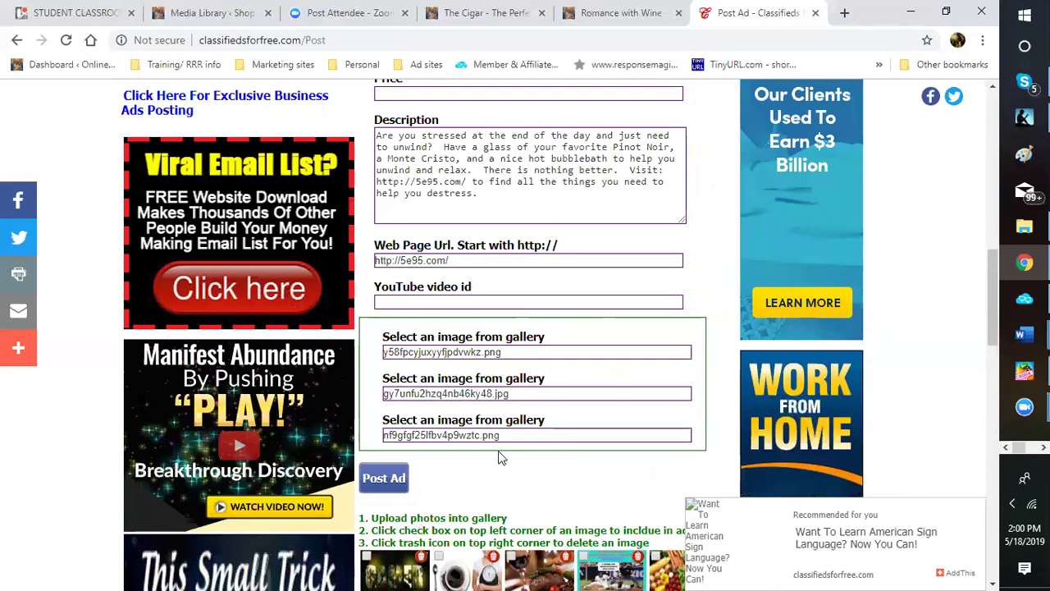
scroll(496, 455, down, 6)
scroll(492, 453, down, 2)
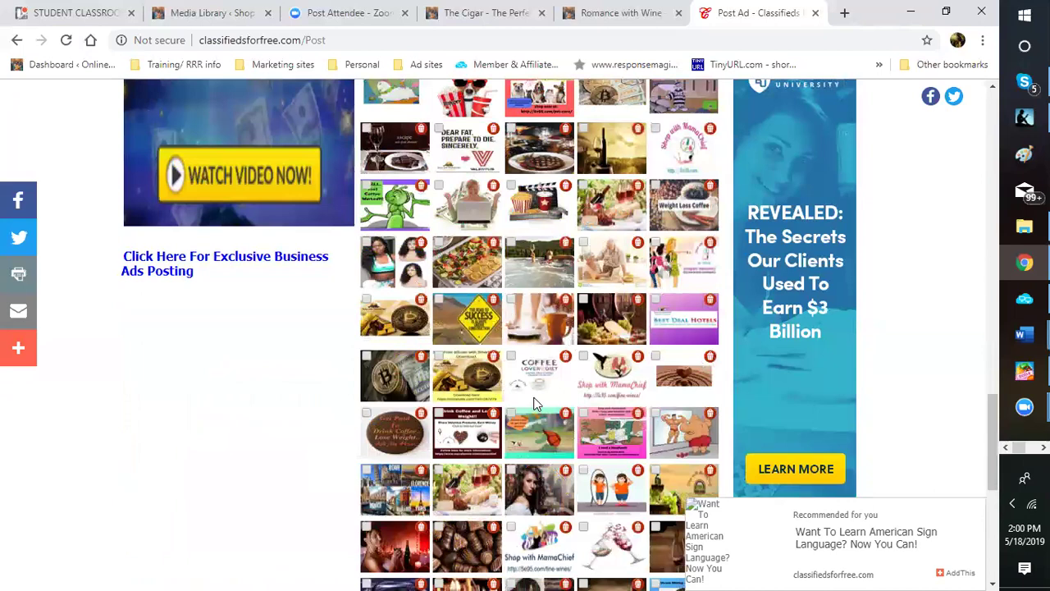
scroll(535, 404, up, 2)
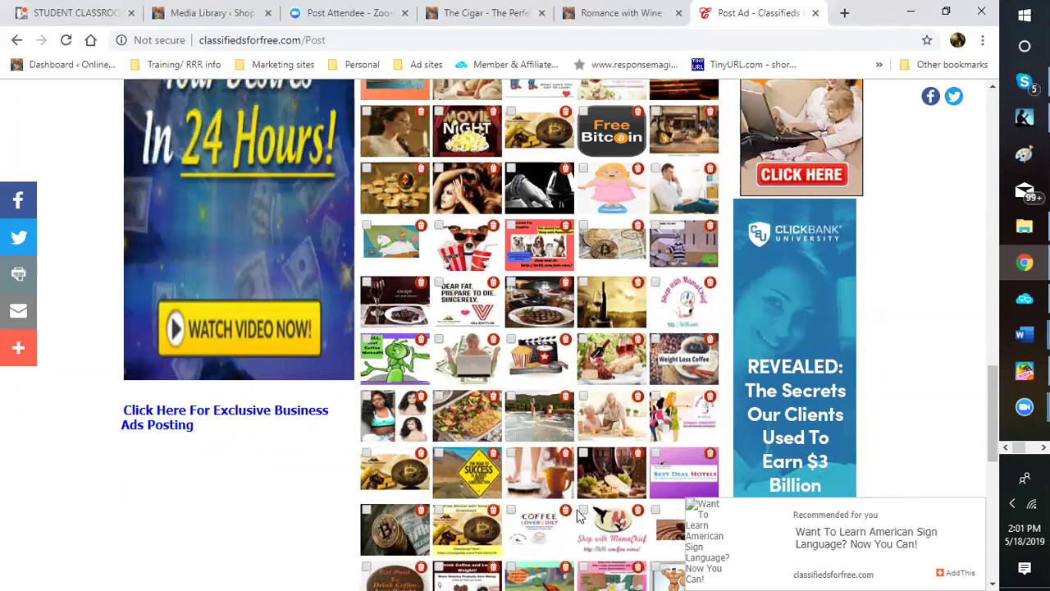
scroll(578, 517, up, 2)
scroll(526, 353, up, 3)
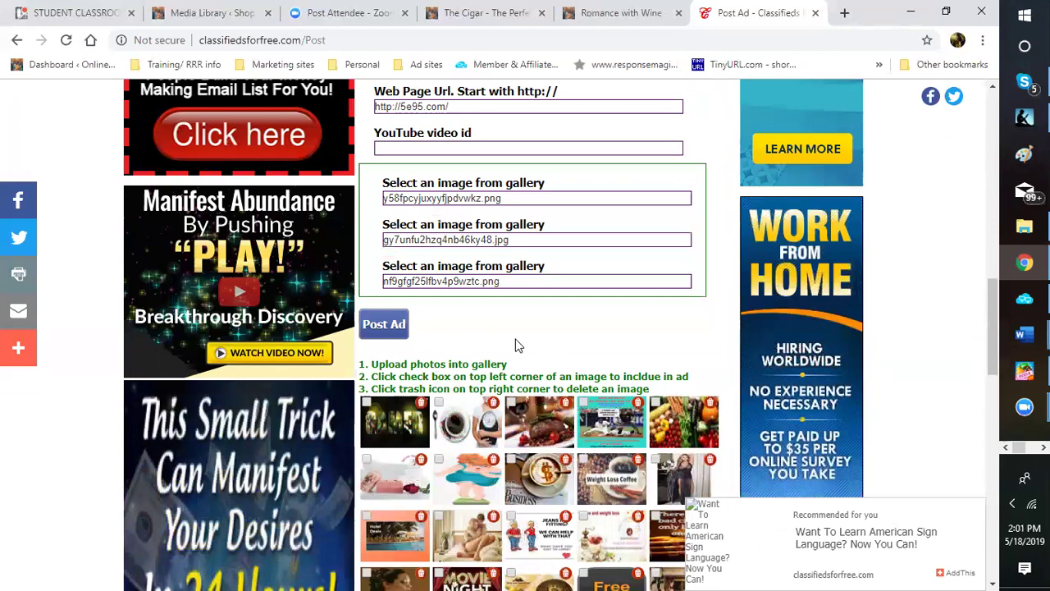
scroll(516, 344, up, 3)
scroll(503, 342, down, 4)
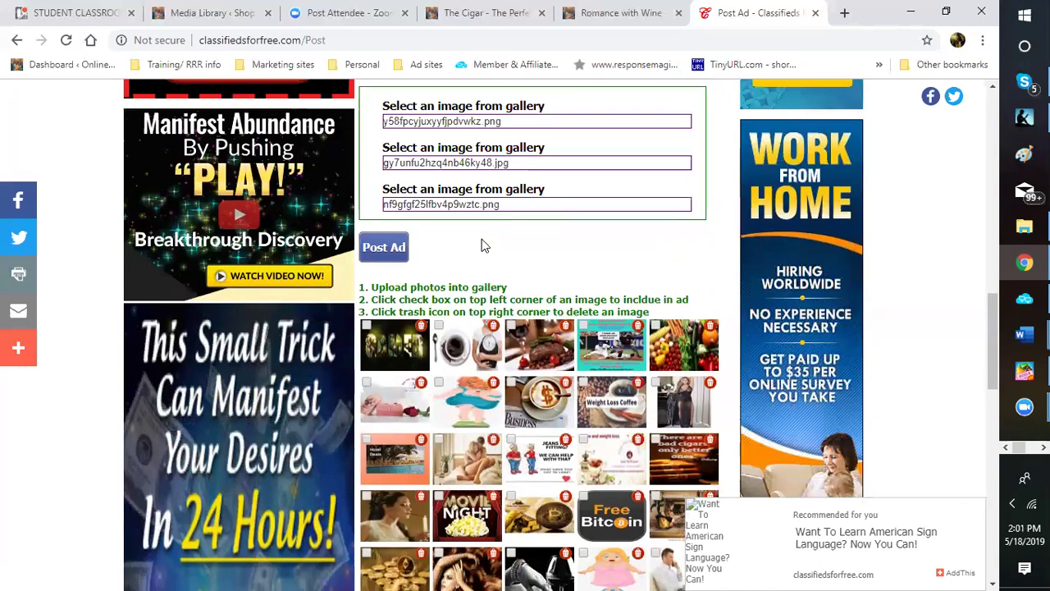
scroll(481, 243, down, 3)
scroll(480, 240, down, 10)
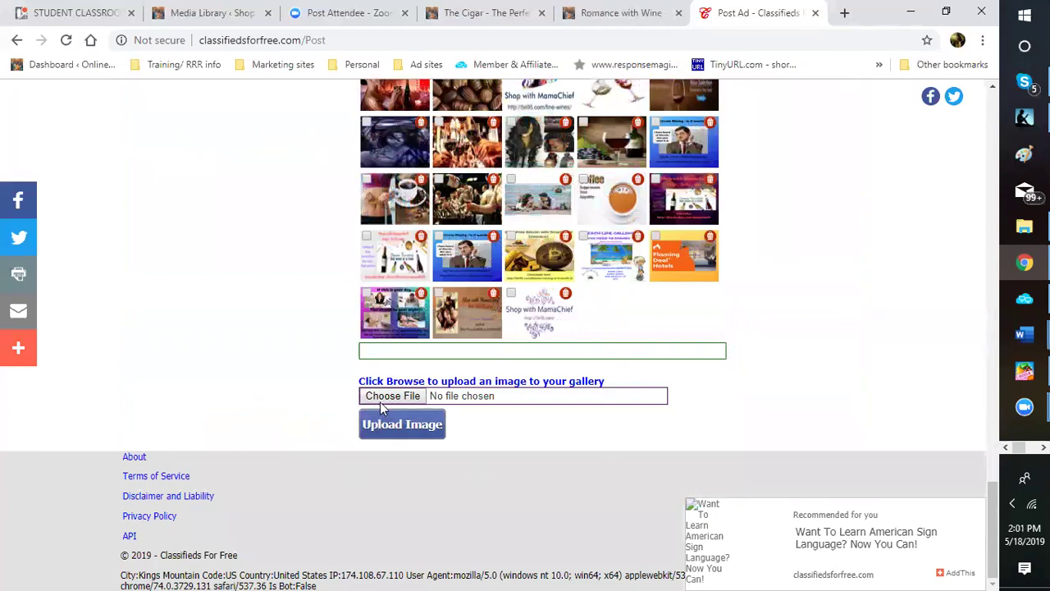
scroll(381, 408, up, 15)
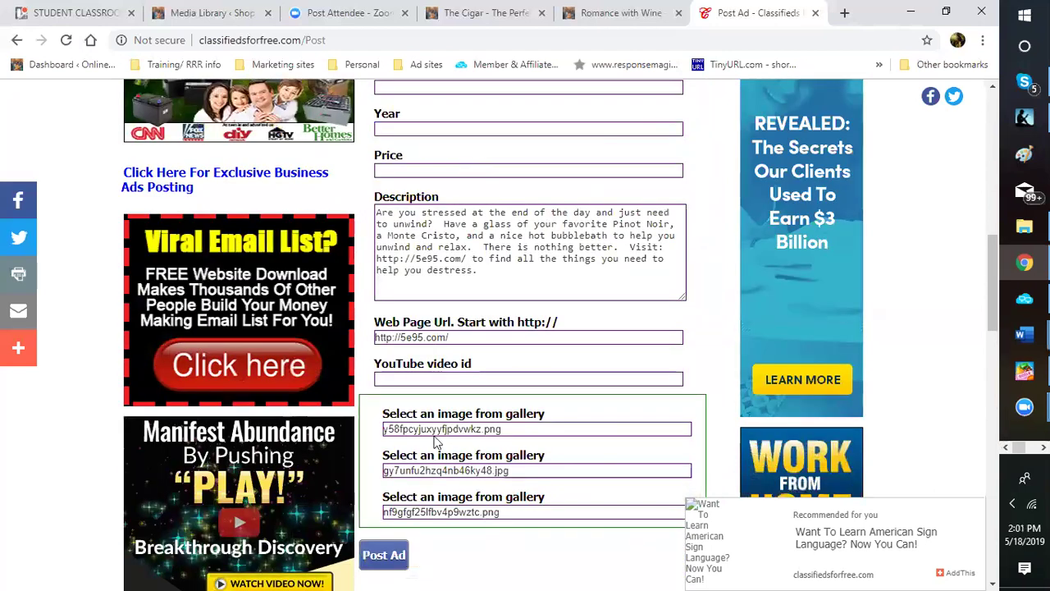
scroll(438, 443, down, 2)
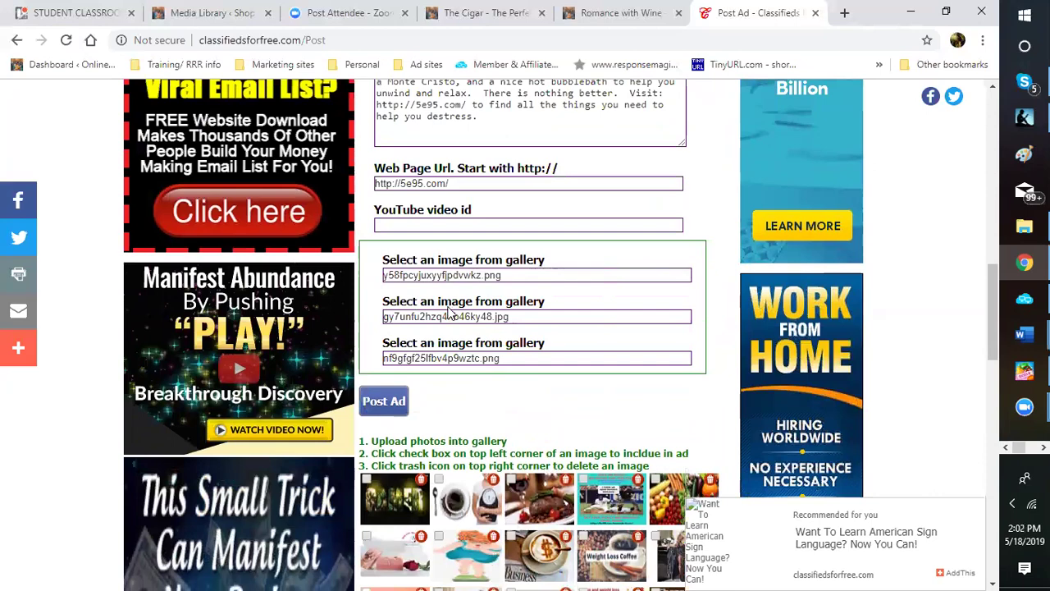
scroll(435, 329, down, 9)
scroll(427, 349, down, 5)
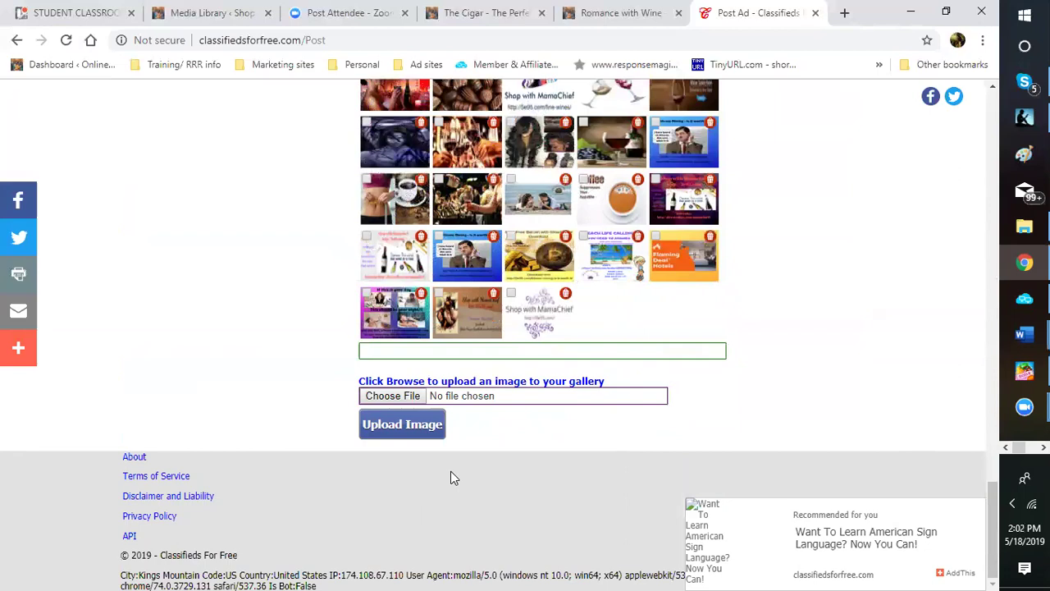
scroll(457, 457, up, 2)
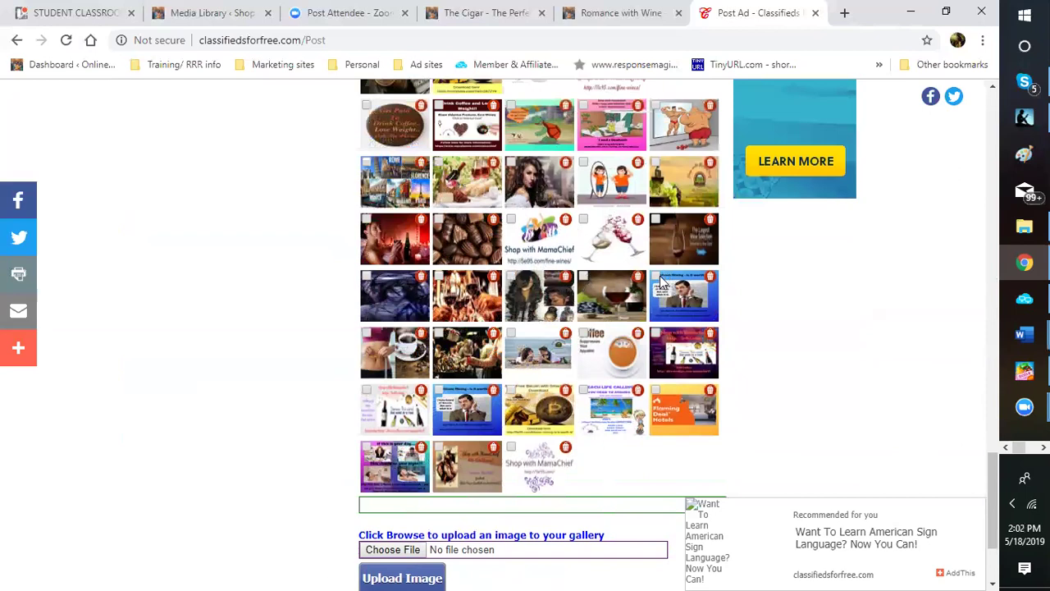
scroll(538, 331, up, 10)
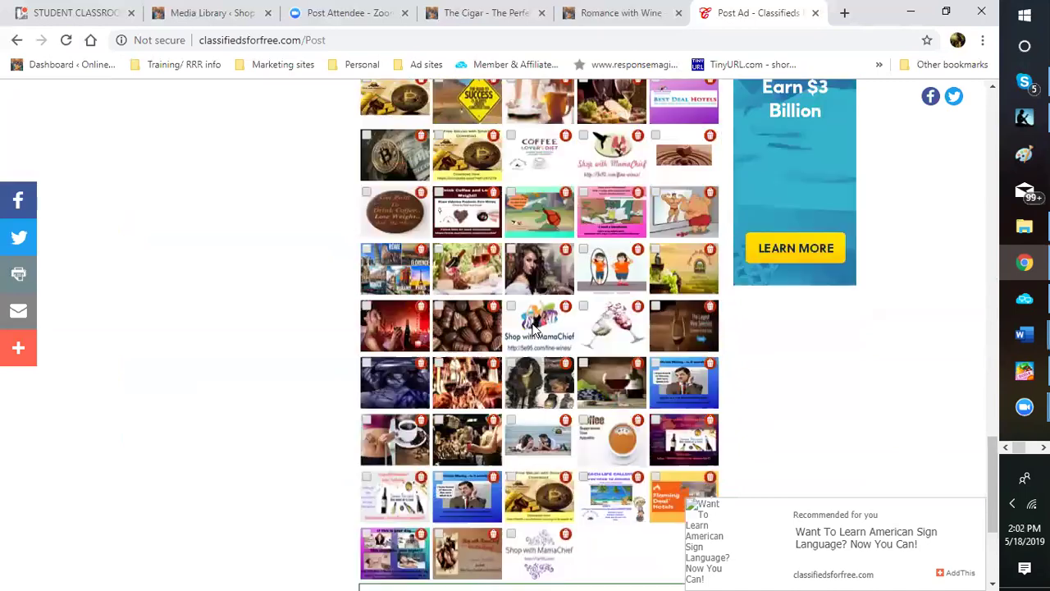
scroll(418, 308, up, 1)
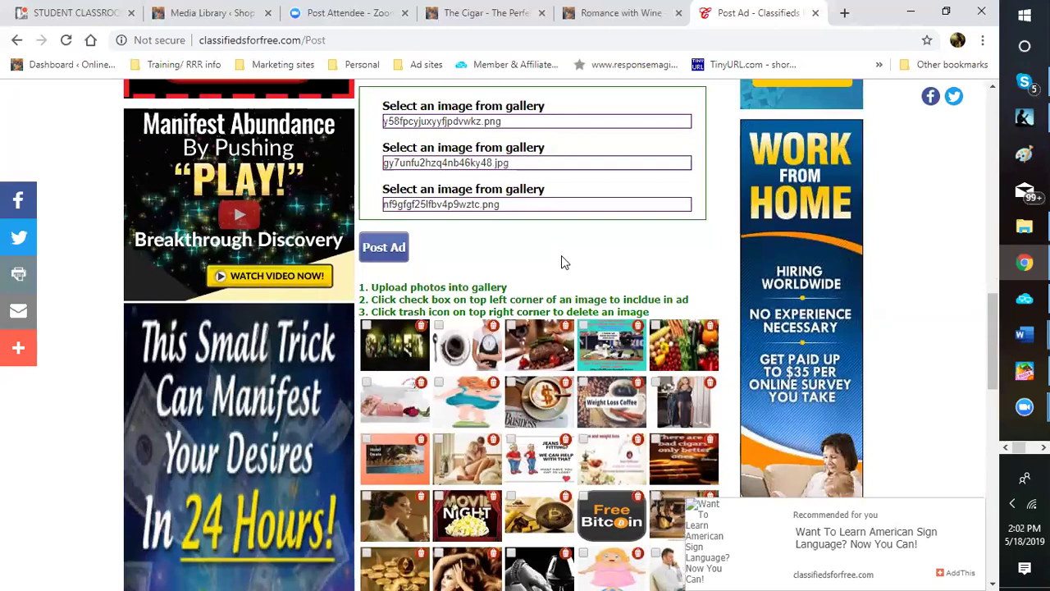
scroll(562, 257, down, 10)
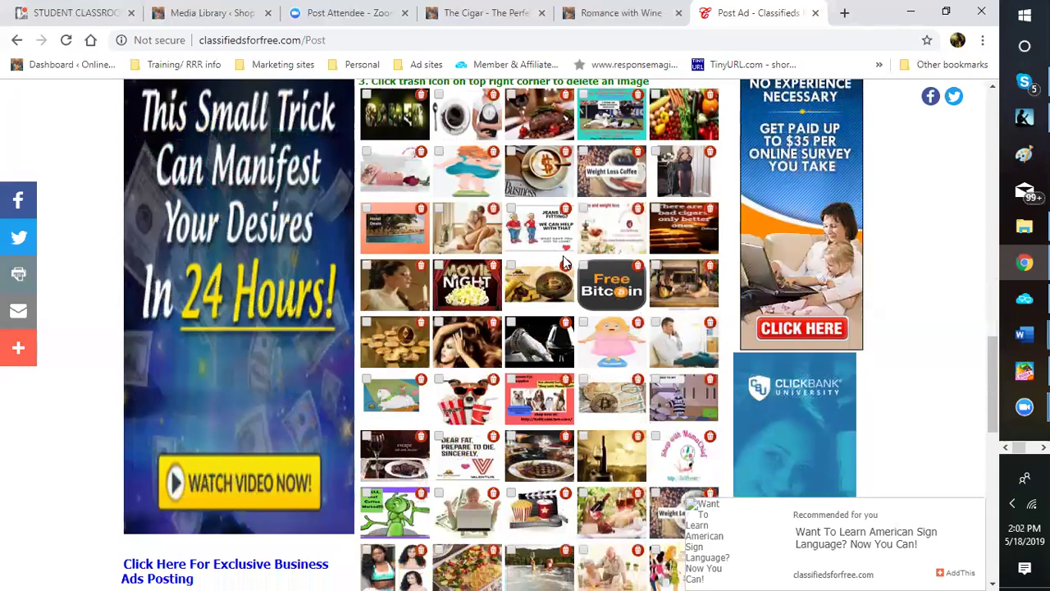
scroll(563, 255, down, 1)
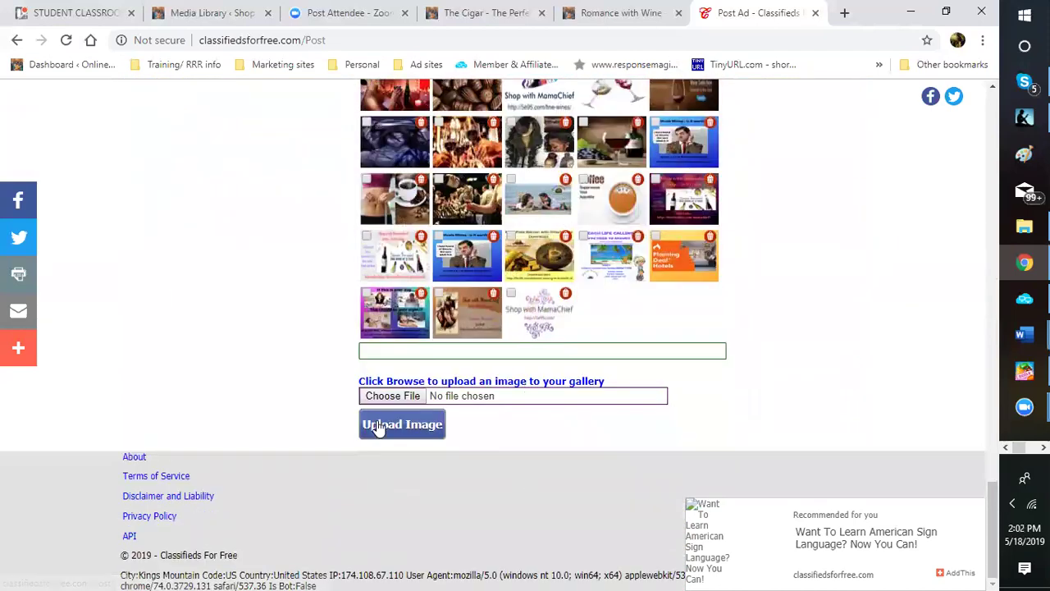
scroll(292, 332, up, 6)
scroll(292, 332, down, 4)
scroll(303, 325, up, 1)
scroll(319, 318, up, 13)
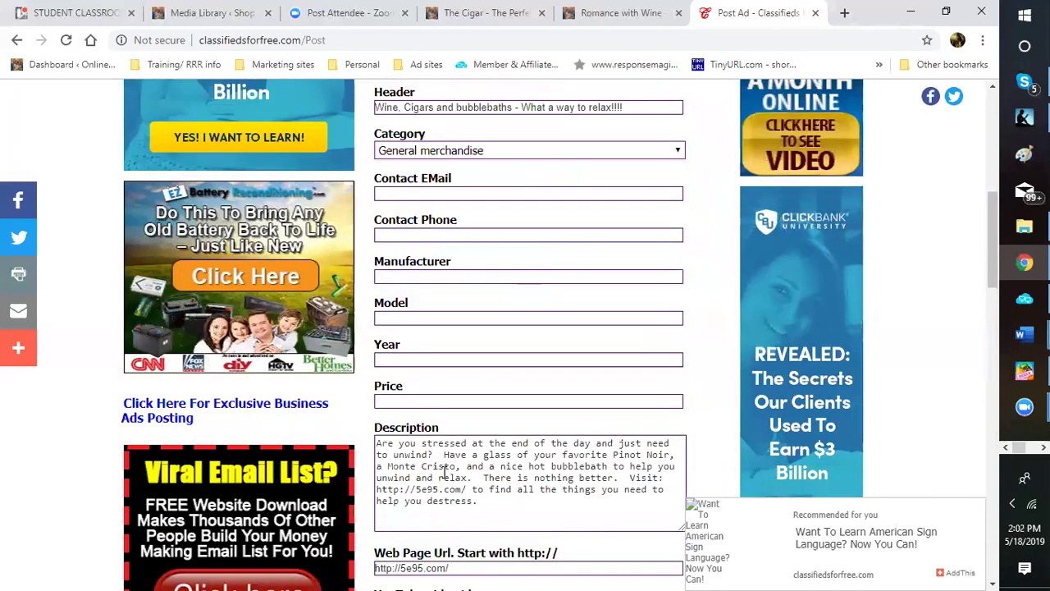
Clear the three image fields holding the previous ad's gallery pictures in the ad form
scroll(442, 435, down, 1)
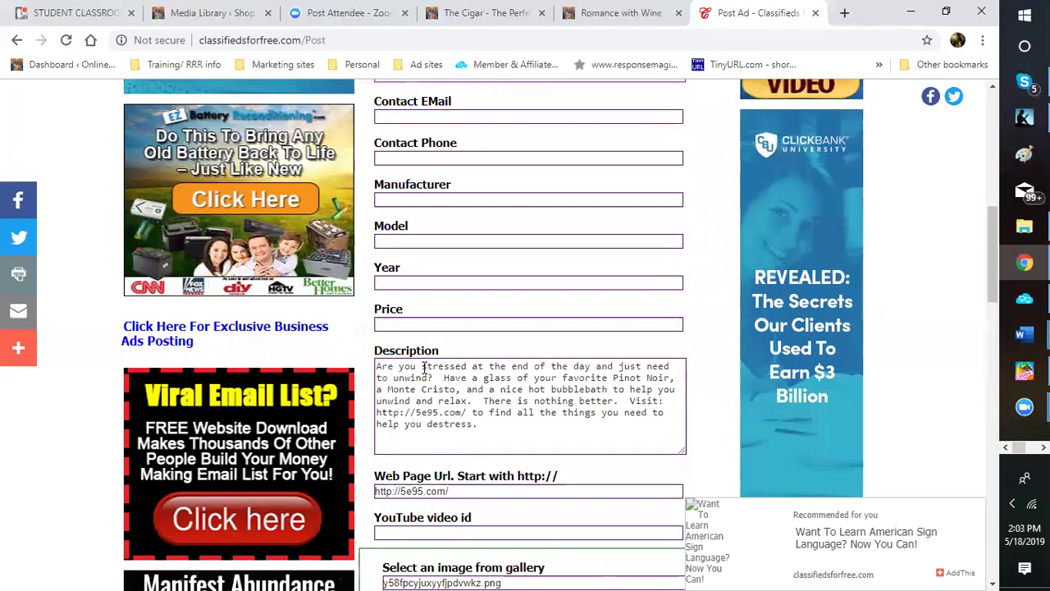
scroll(424, 367, down, 4)
drag(513, 277, 364, 312)
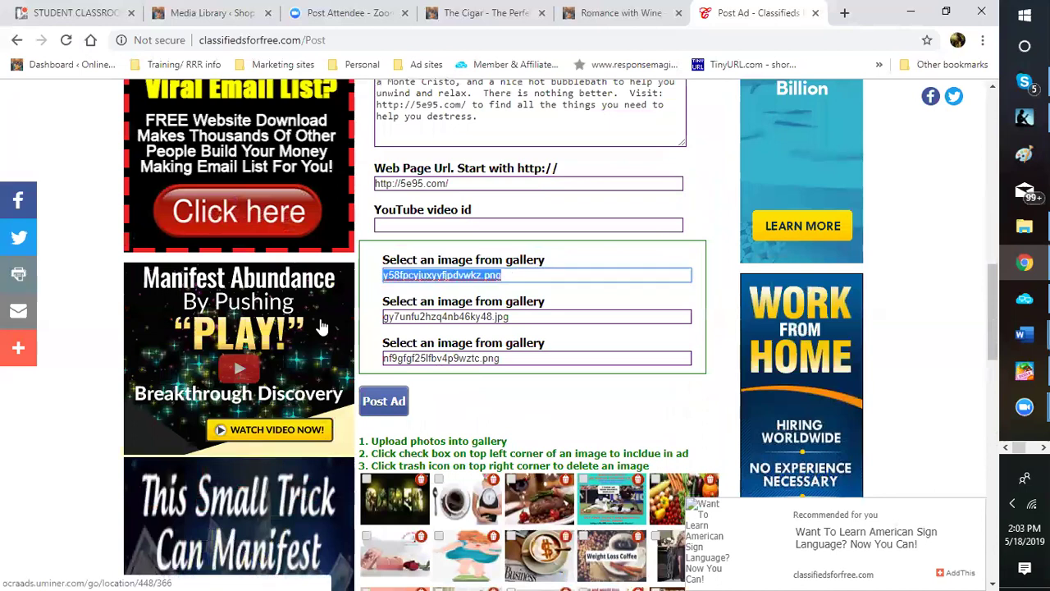
key(BackSpace)
drag(542, 316, 382, 317)
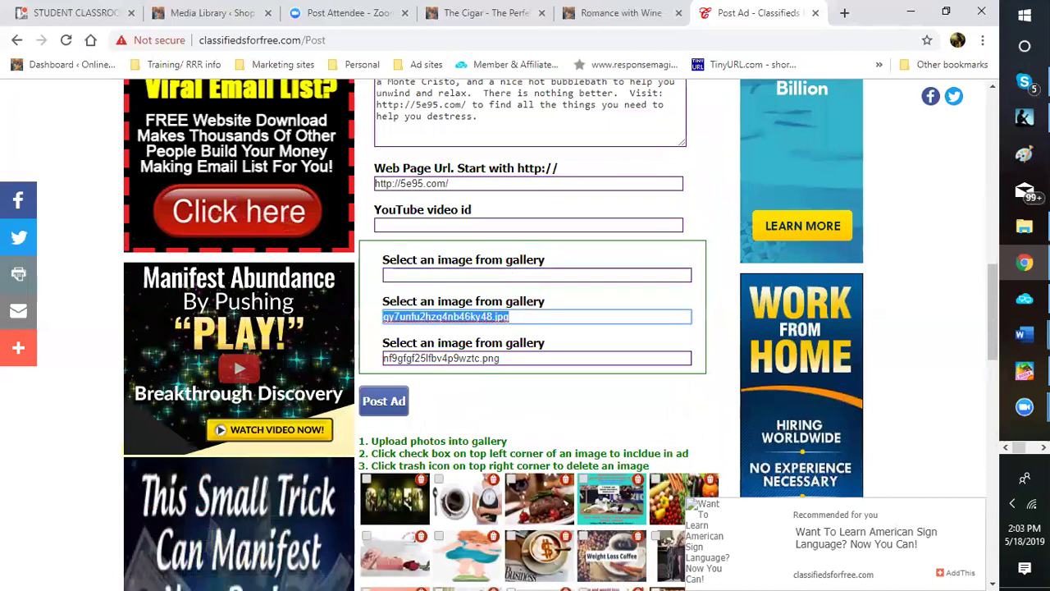
key(BackSpace)
drag(501, 358, 382, 359)
key(BackSpace)
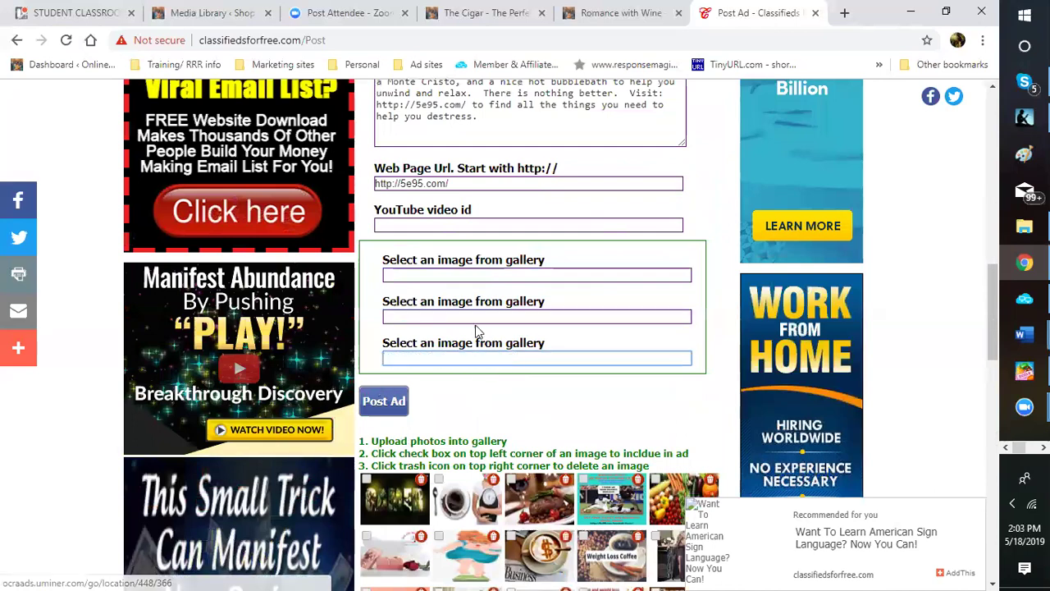
Upload hippo weight loss.png from the logos folder to the ad image gallery
scroll(458, 281, down, 5)
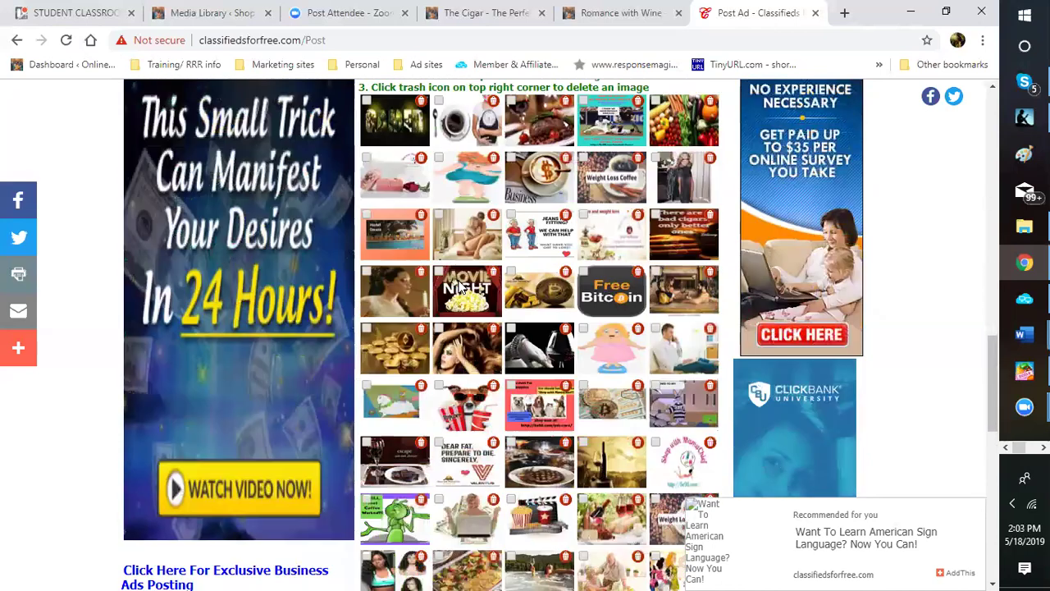
scroll(457, 283, down, 9)
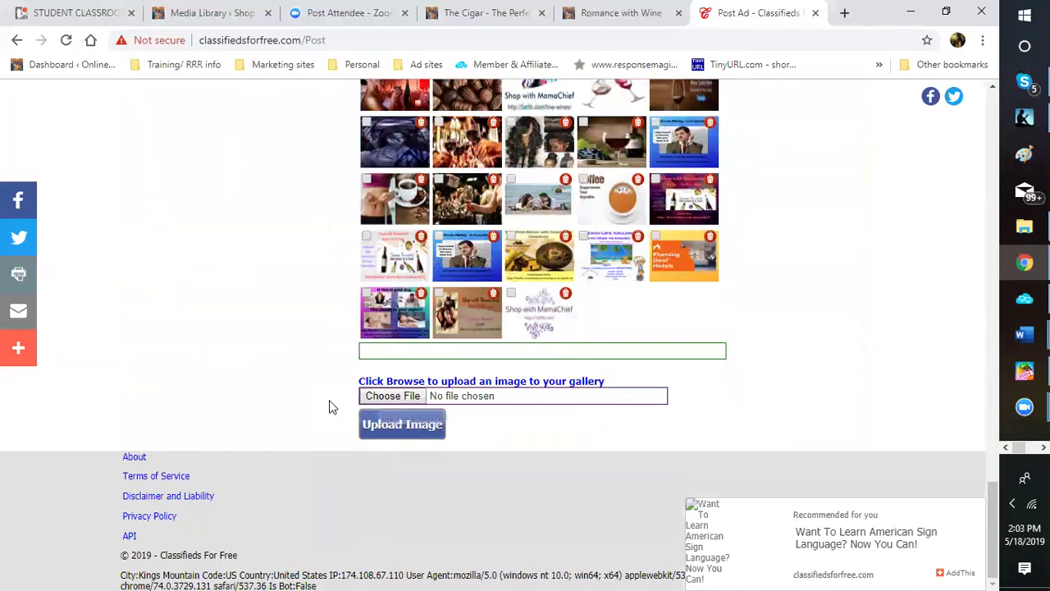
click(401, 392)
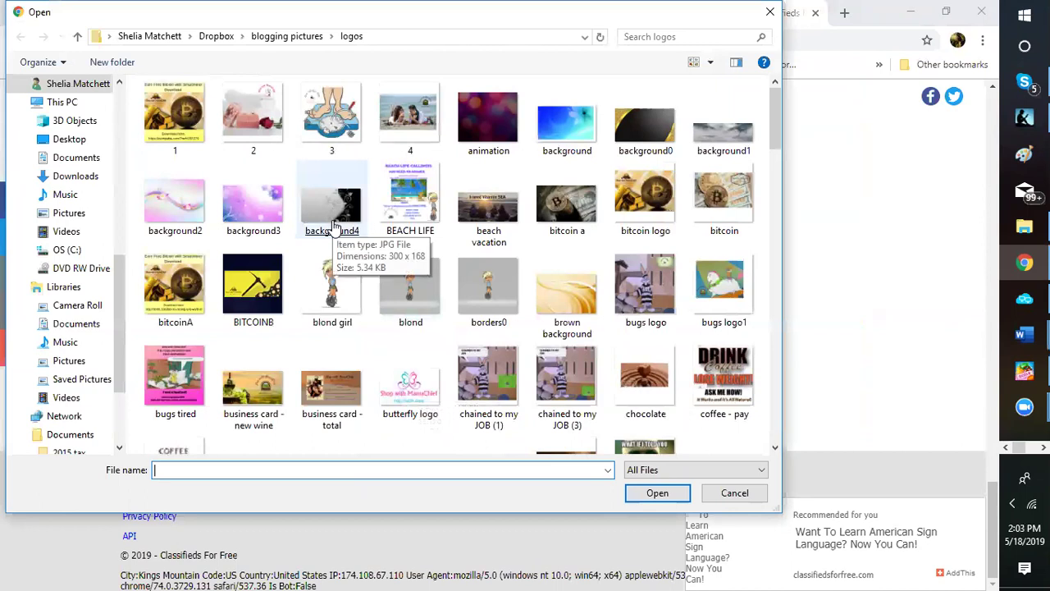
scroll(332, 226, down, 2)
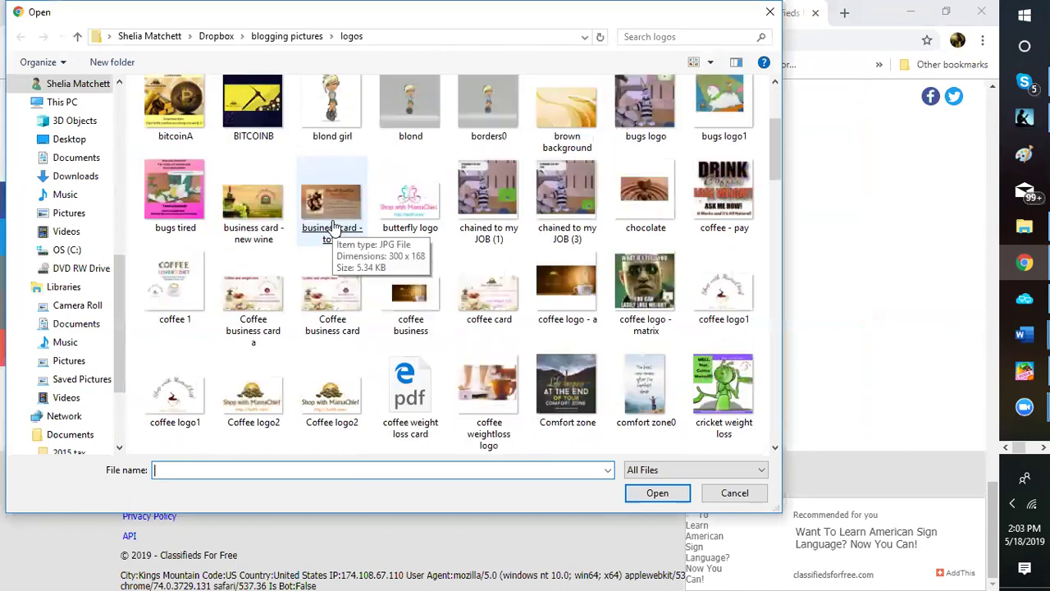
scroll(332, 226, down, 3)
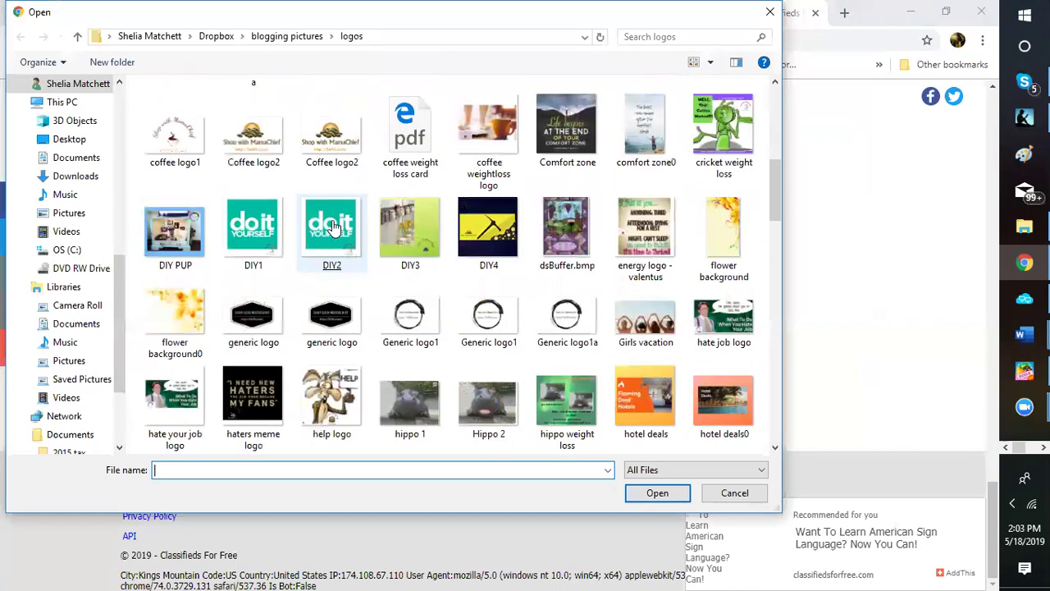
scroll(332, 225, down, 3)
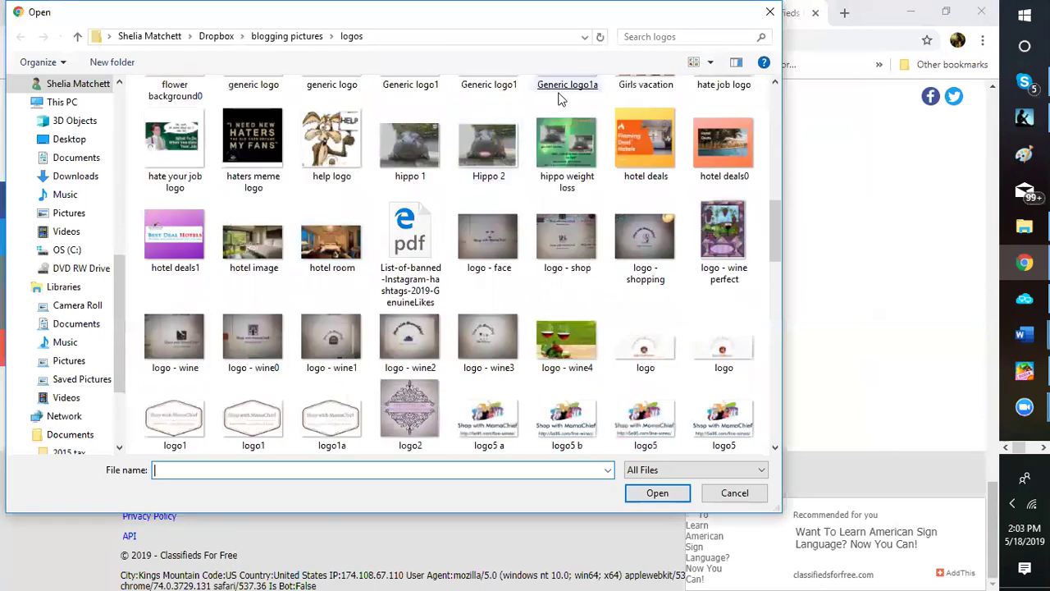
double_click(565, 170)
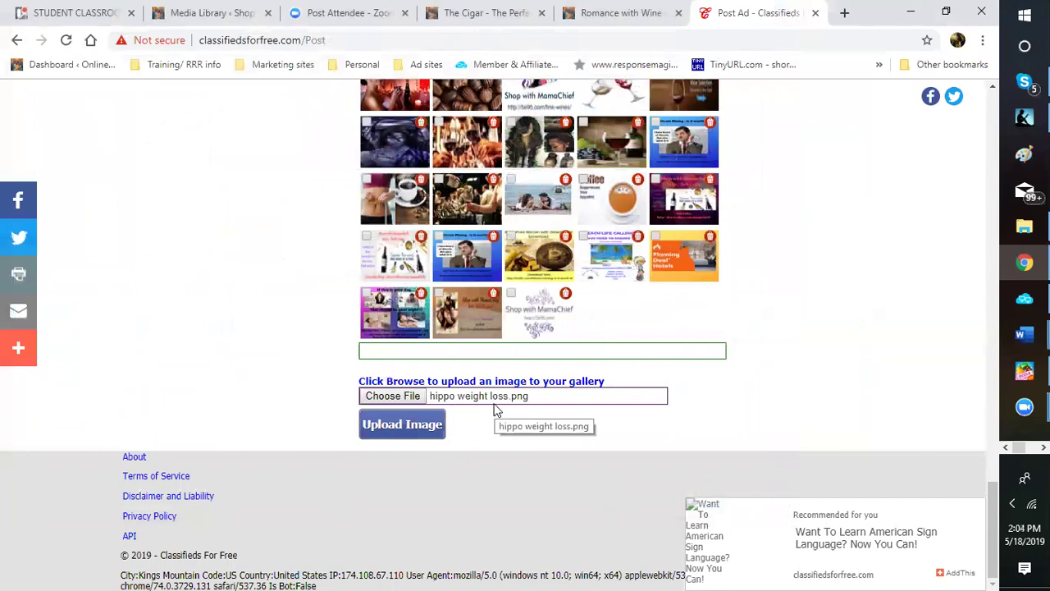
click(388, 428)
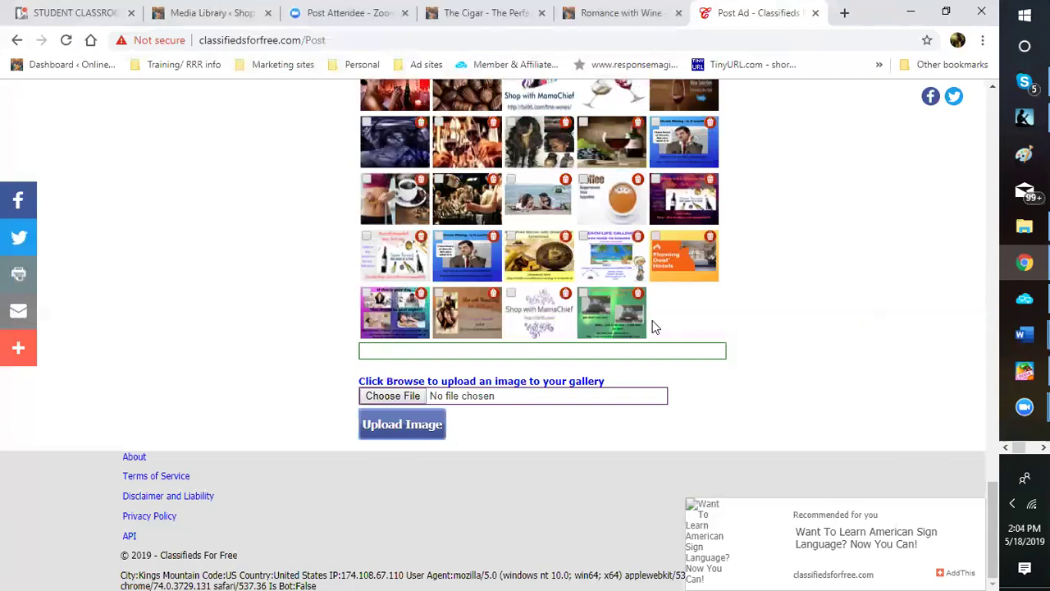
Include the "If this is your day" collage and the outdoor picture of people in the water as the ad's first two images
scroll(651, 328, up, 10)
scroll(591, 314, up, 2)
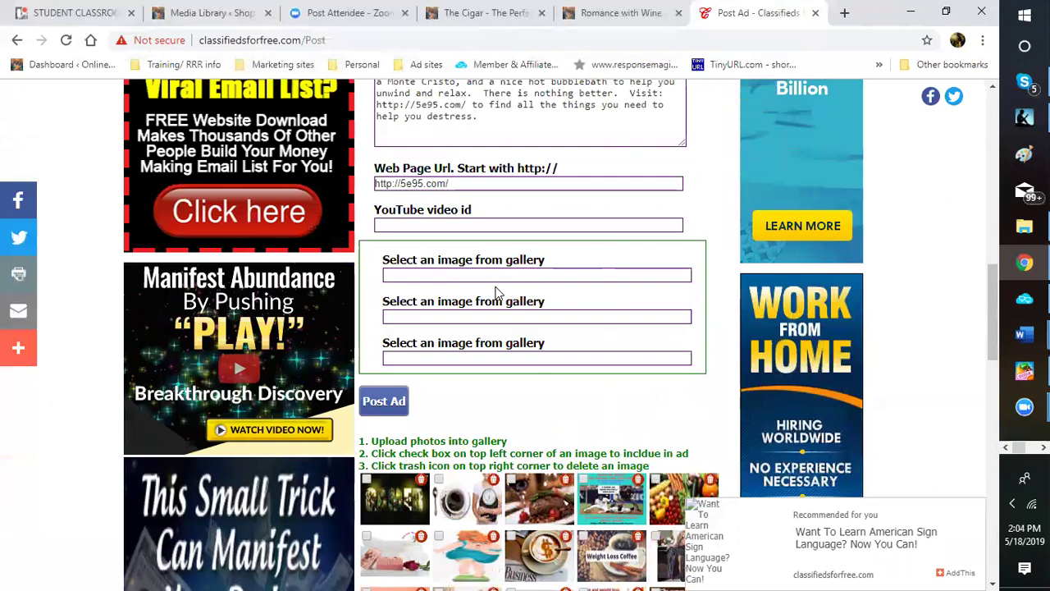
scroll(495, 293, down, 4)
scroll(495, 292, down, 7)
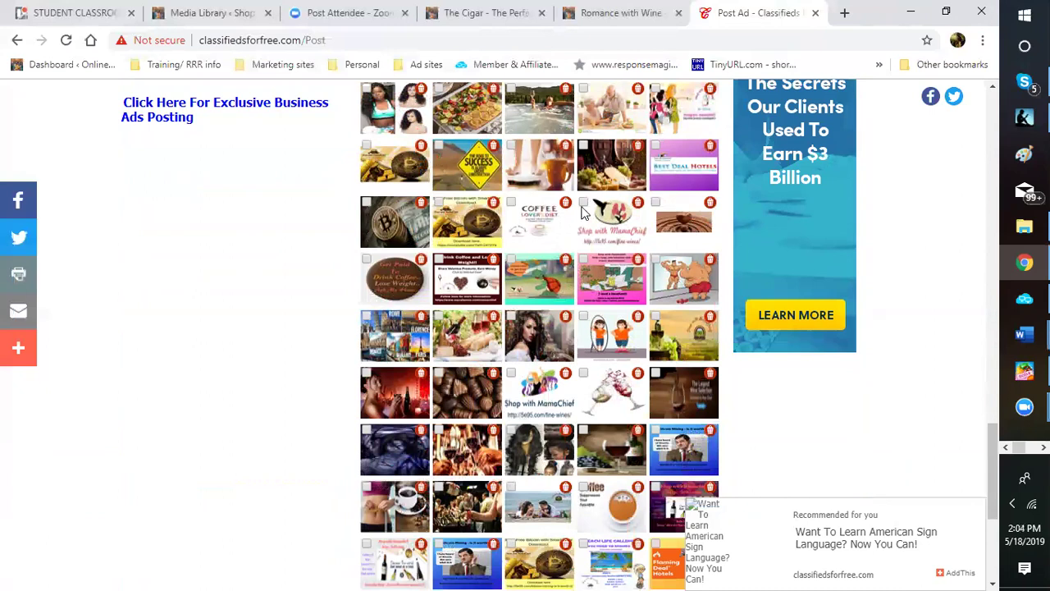
scroll(506, 433, down, 2)
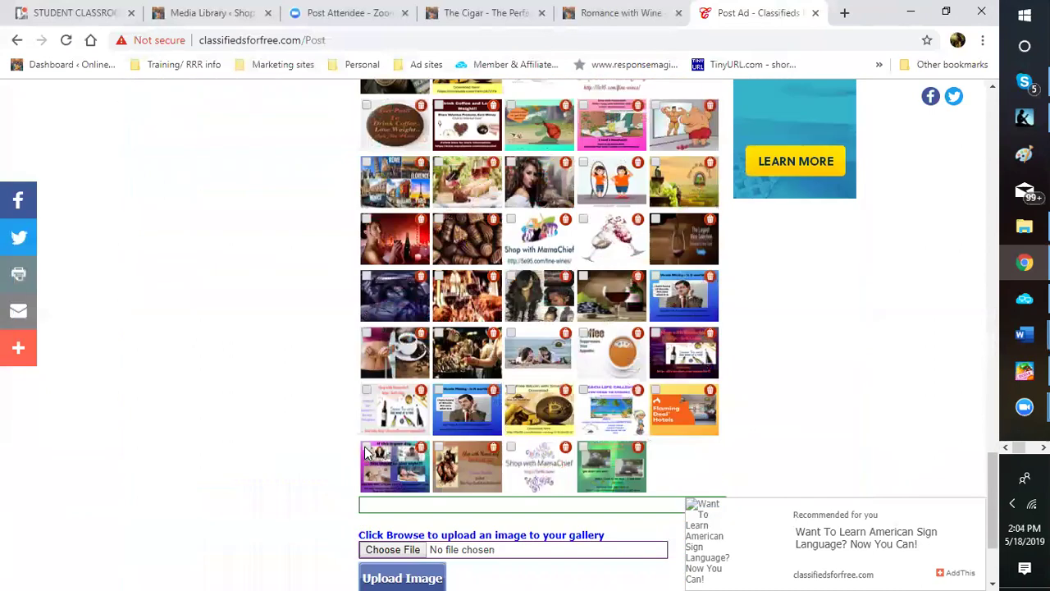
click(366, 448)
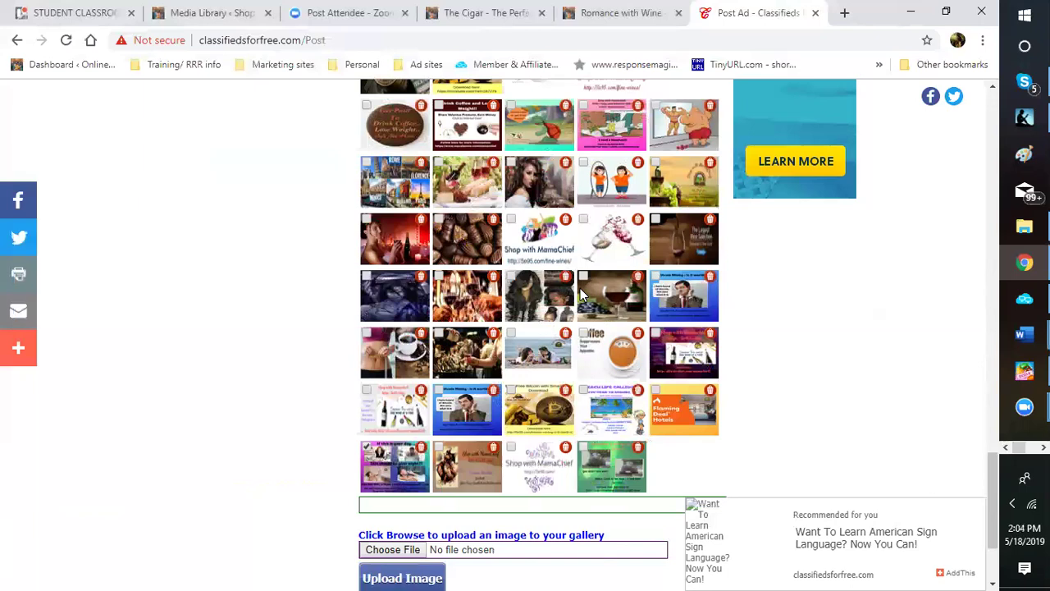
scroll(576, 294, up, 3)
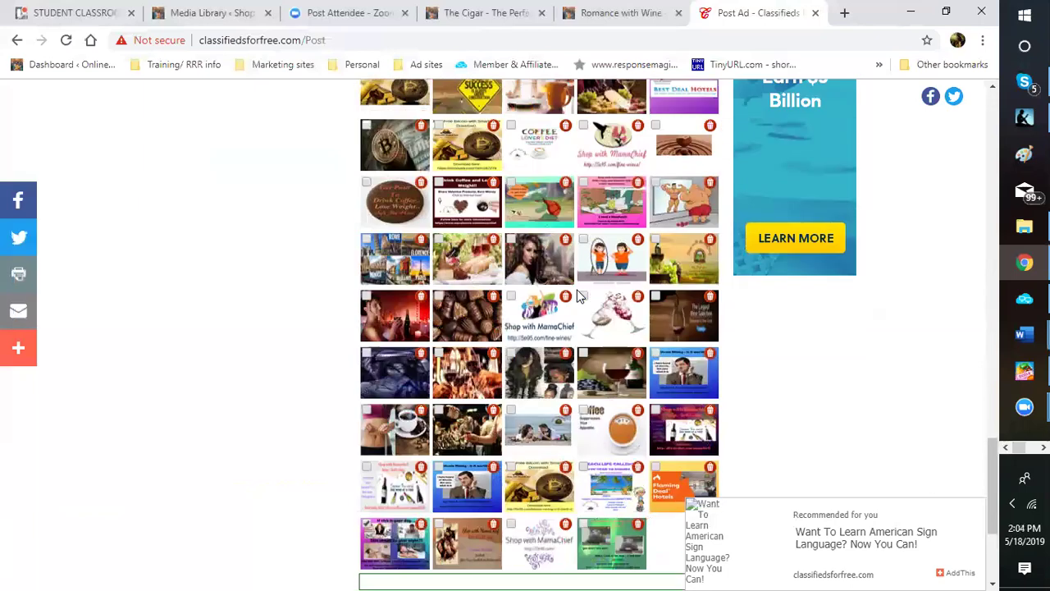
scroll(576, 294, up, 2)
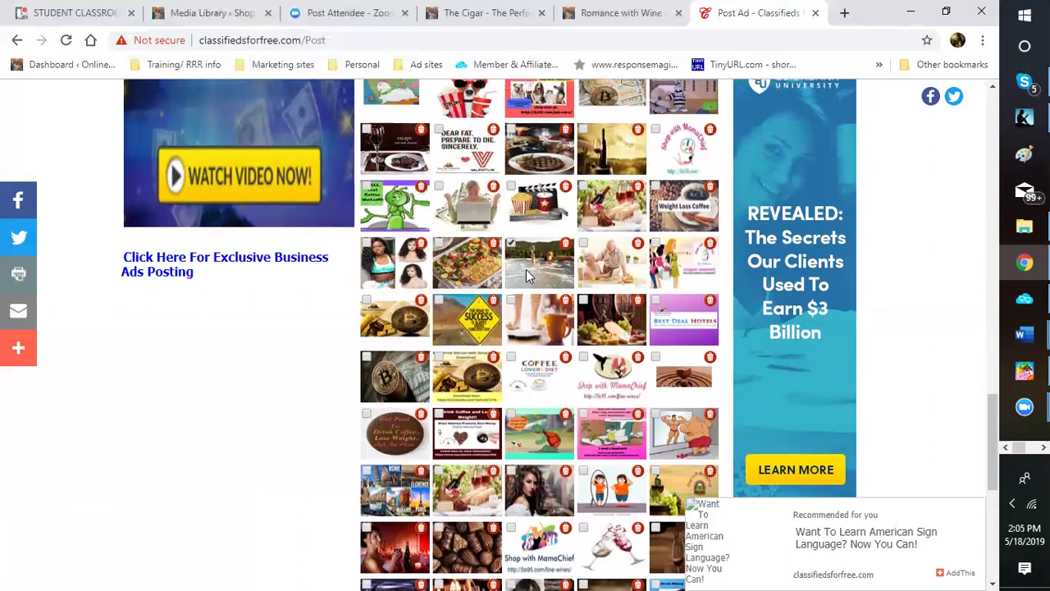
Look through the image gallery for a third picture that suits the wine, cigars and bubblebaths ad
scroll(525, 269, up, 1)
scroll(526, 275, up, 2)
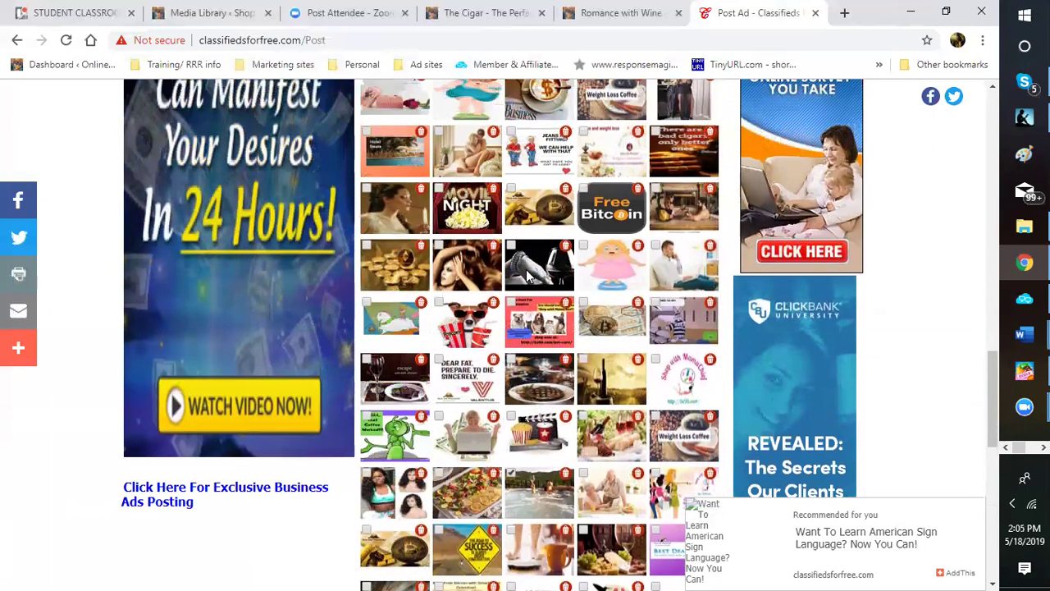
scroll(525, 275, up, 1)
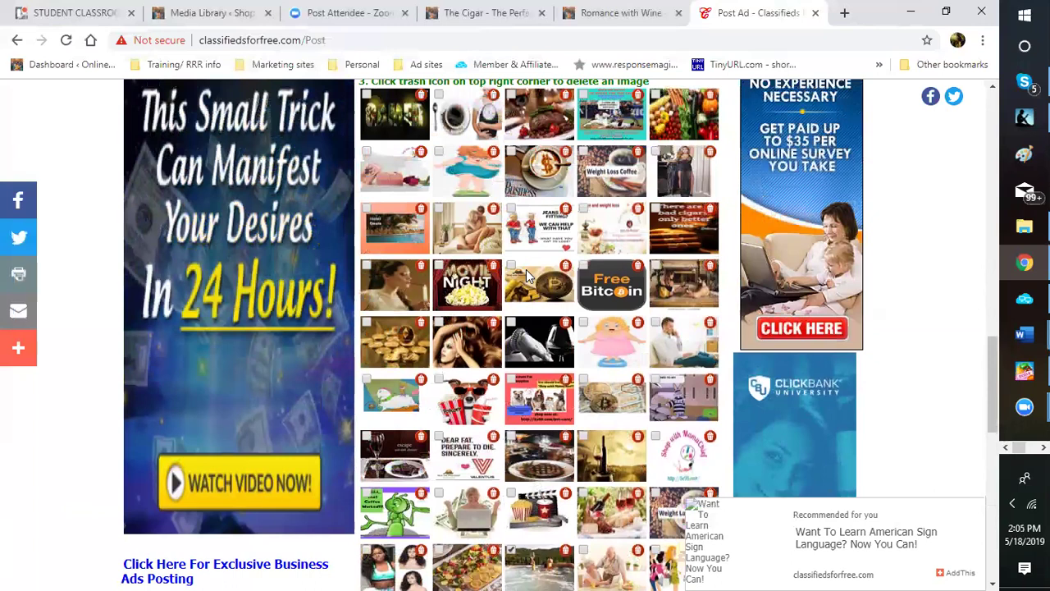
scroll(526, 269, up, 1)
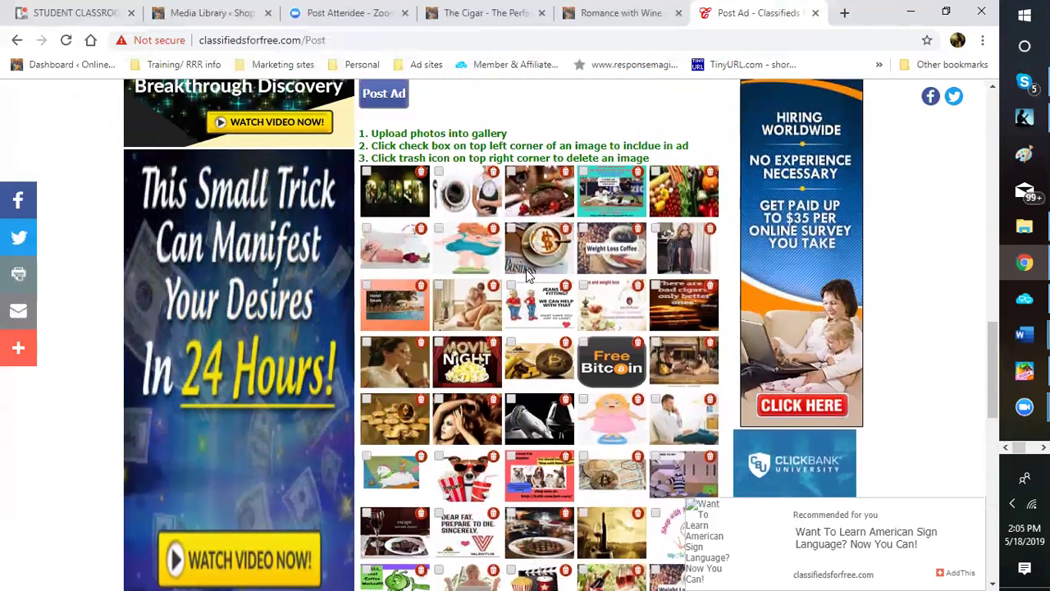
scroll(526, 269, down, 2)
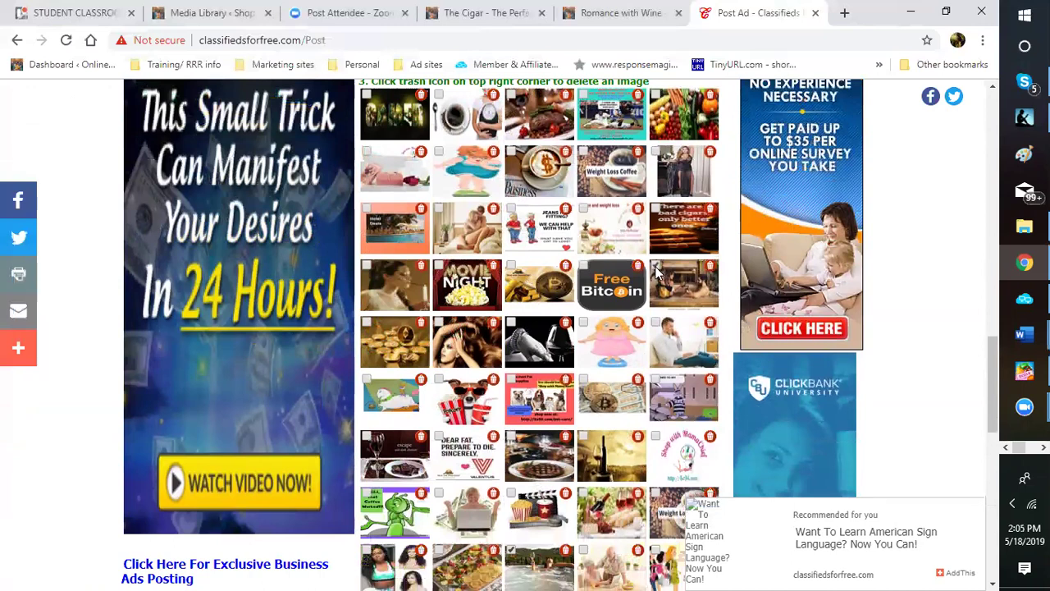
scroll(655, 273, down, 4)
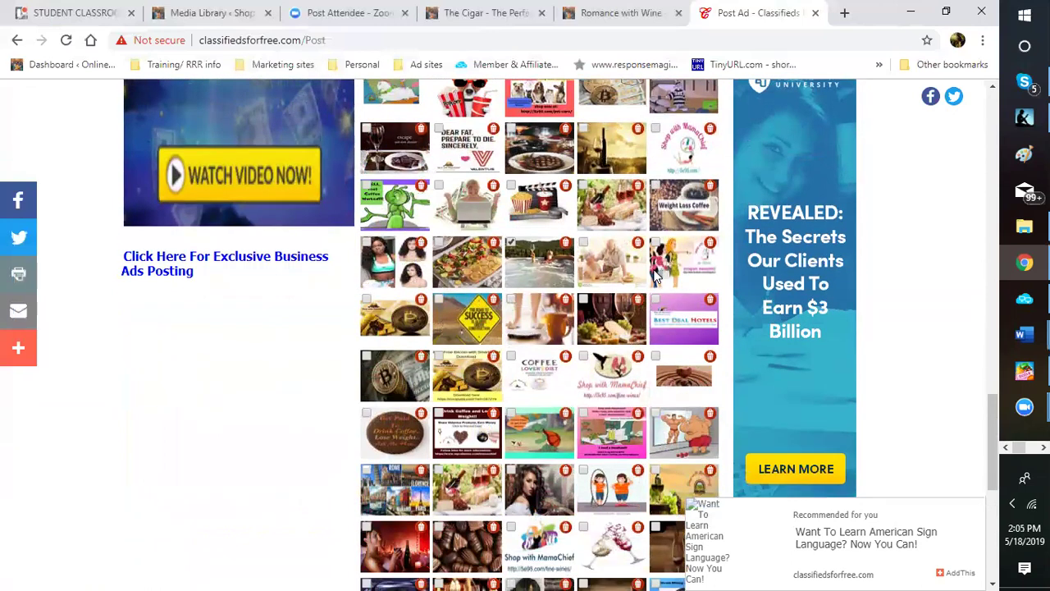
scroll(654, 277, down, 2)
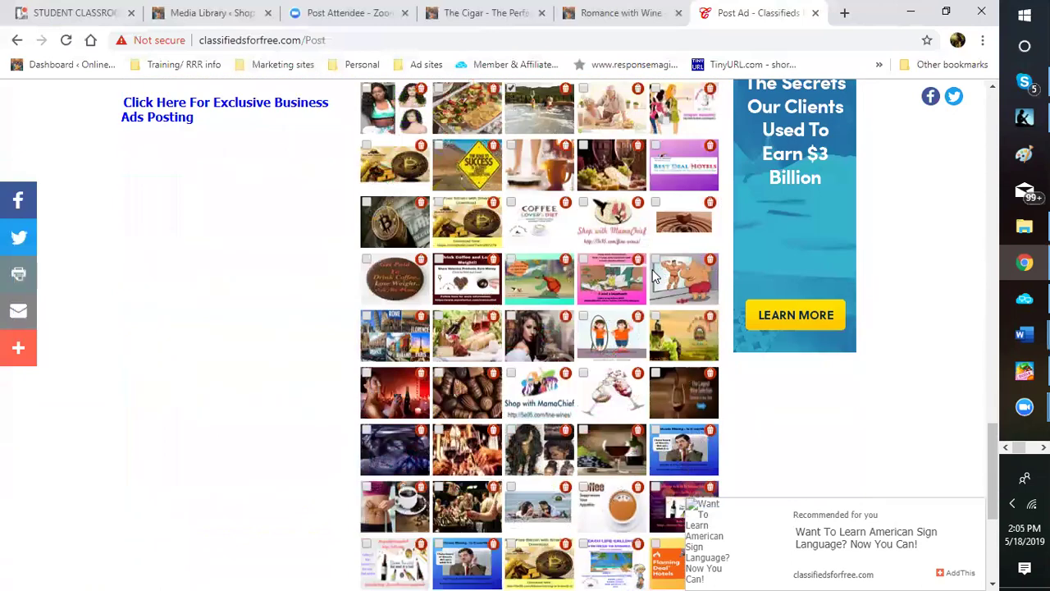
scroll(654, 277, down, 2)
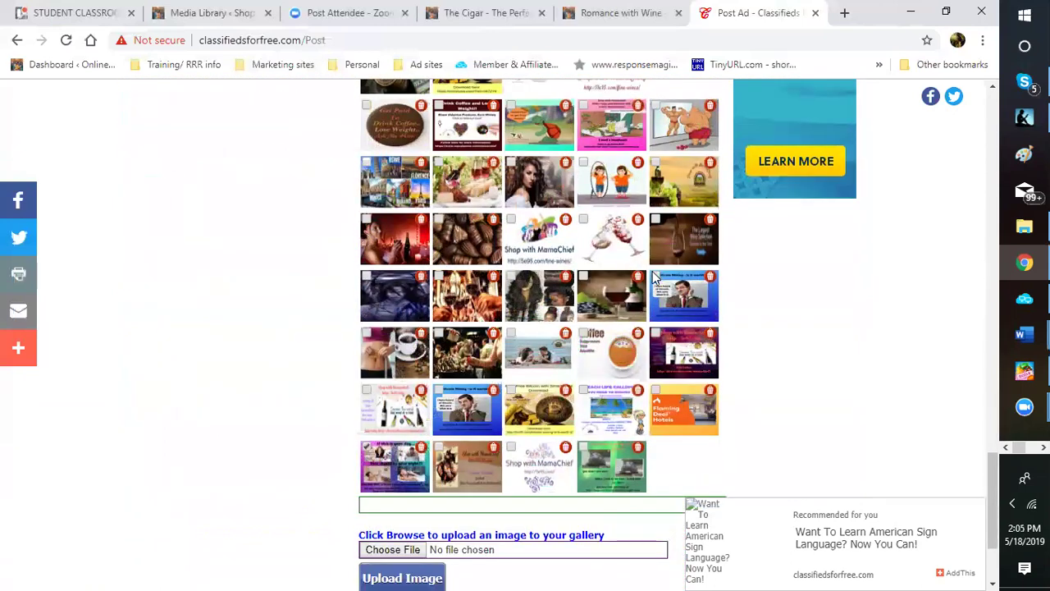
Start choosing another gallery upload file and open the Wine and Cigars folder within blogging pictures
scroll(655, 279, down, 2)
click(391, 397)
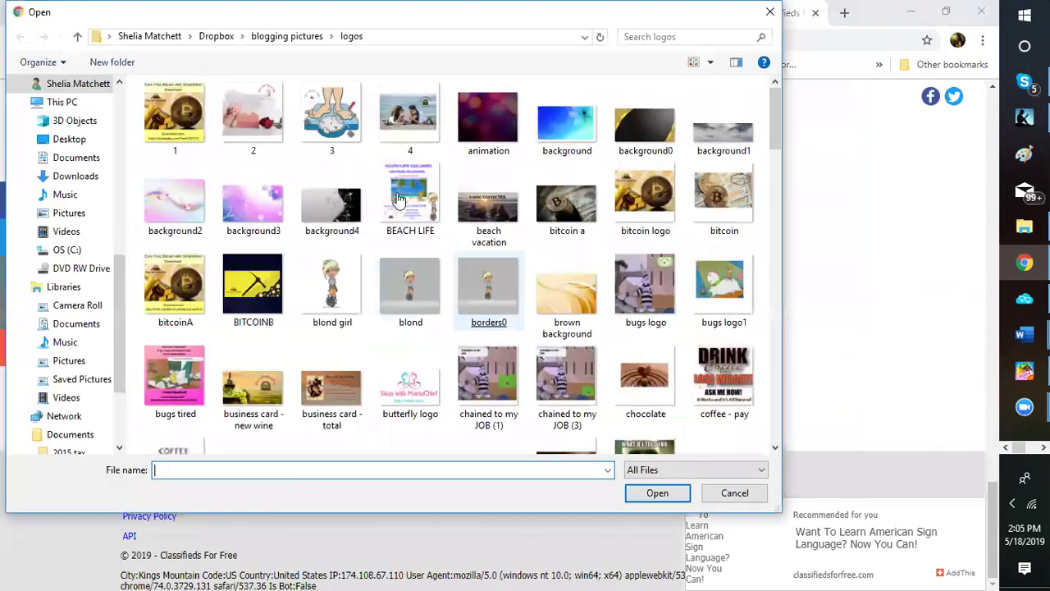
click(284, 37)
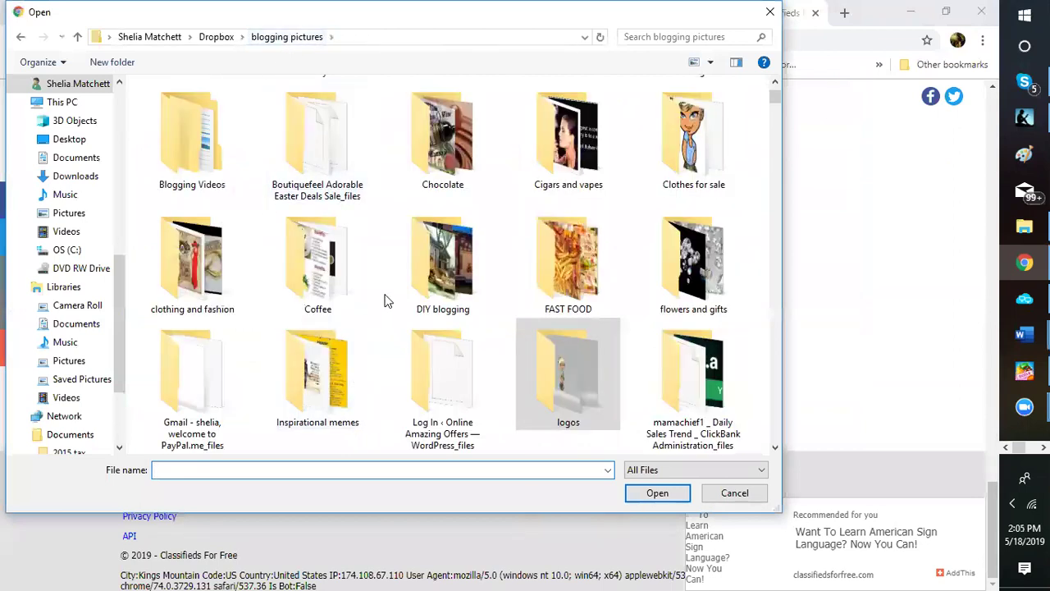
scroll(402, 280, down, 6)
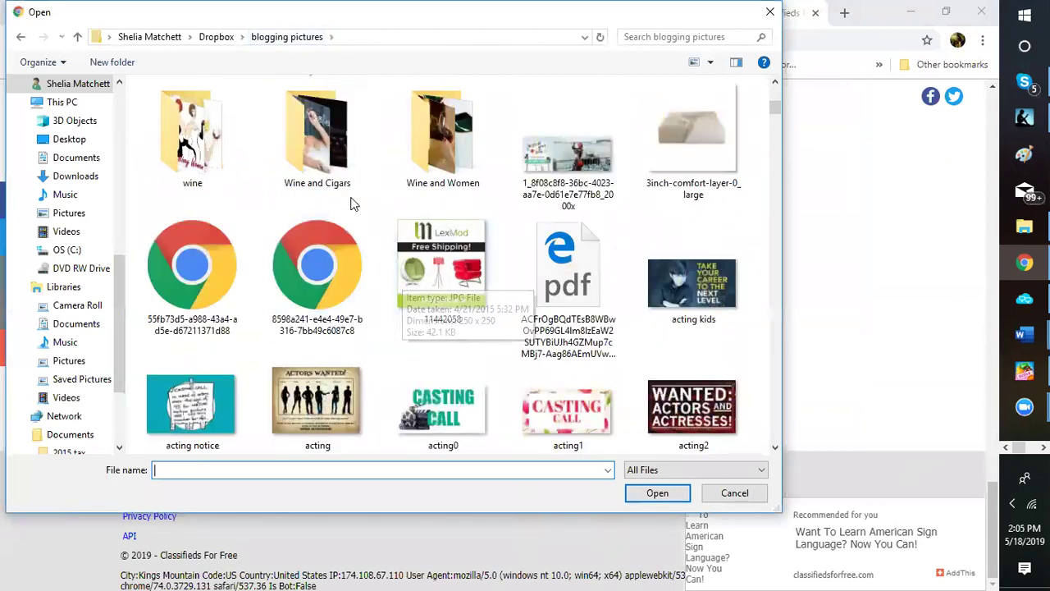
scroll(352, 204, up, 2)
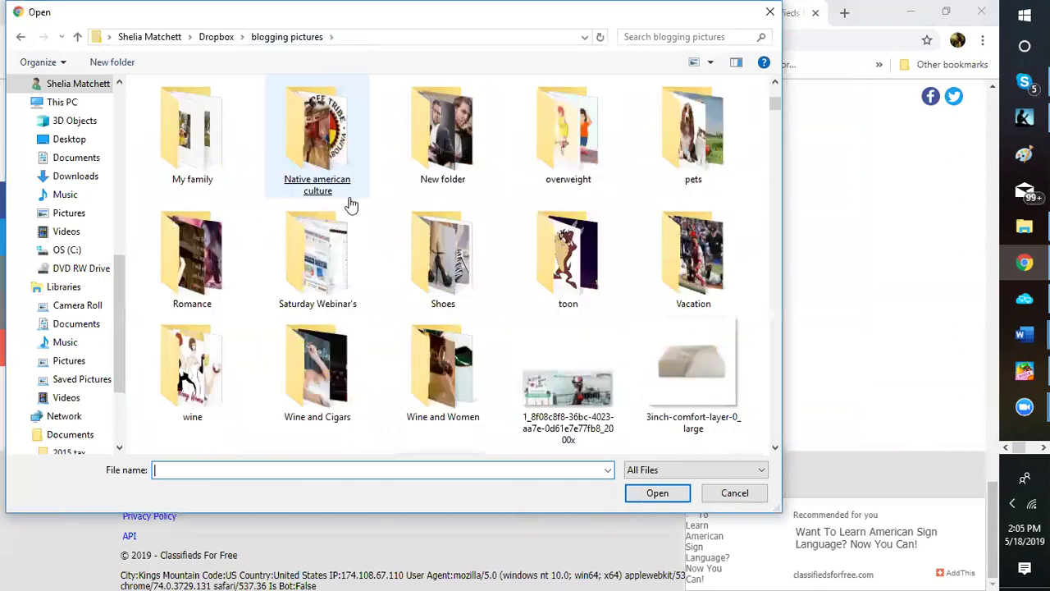
double_click(299, 394)
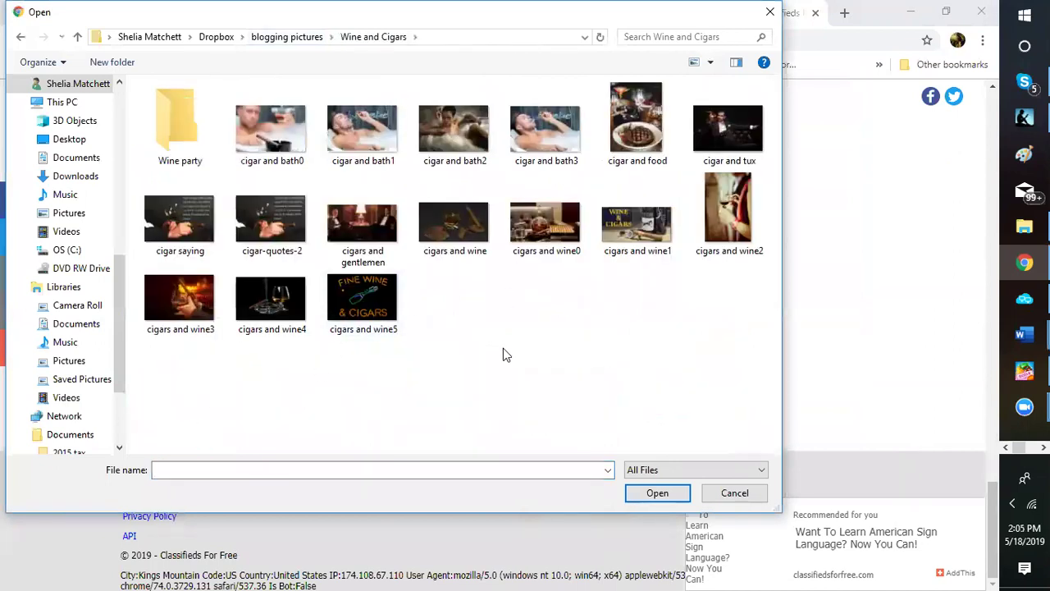
Upload cigar and bath3.jpg to the gallery and include it as the ad's third image
click(364, 141)
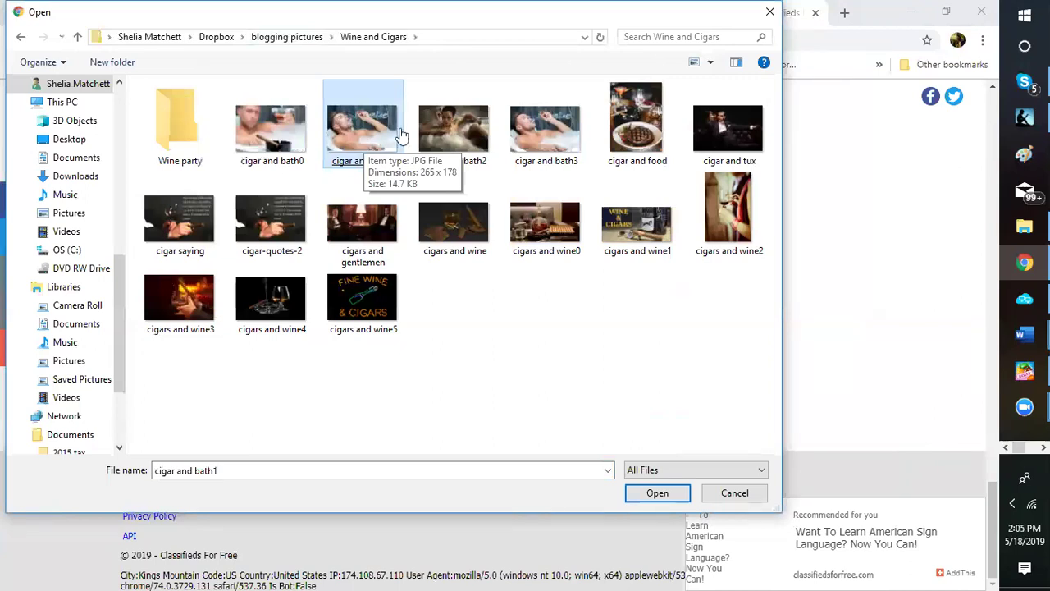
click(529, 141)
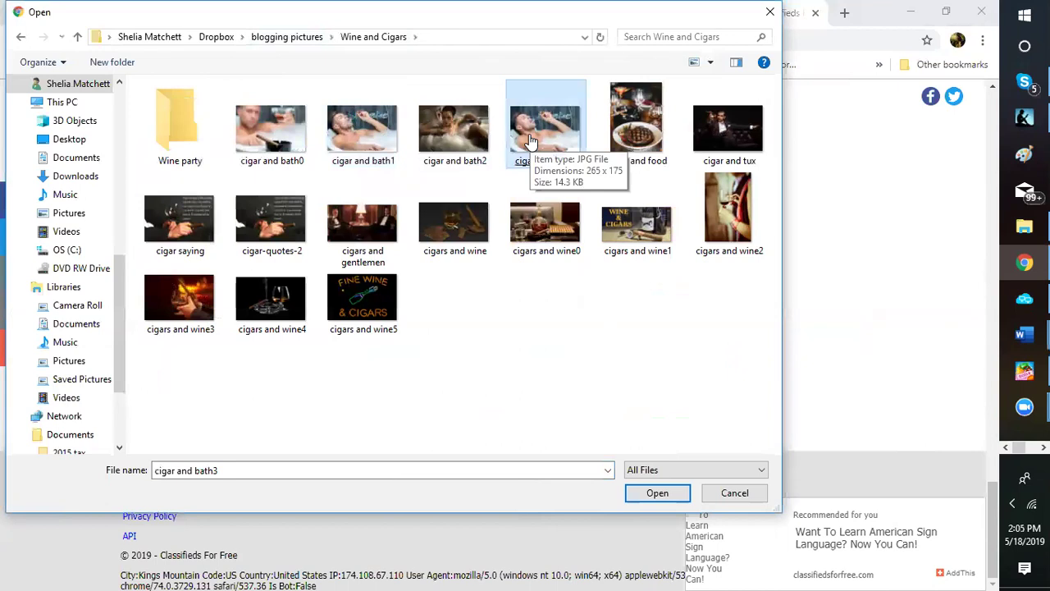
double_click(529, 141)
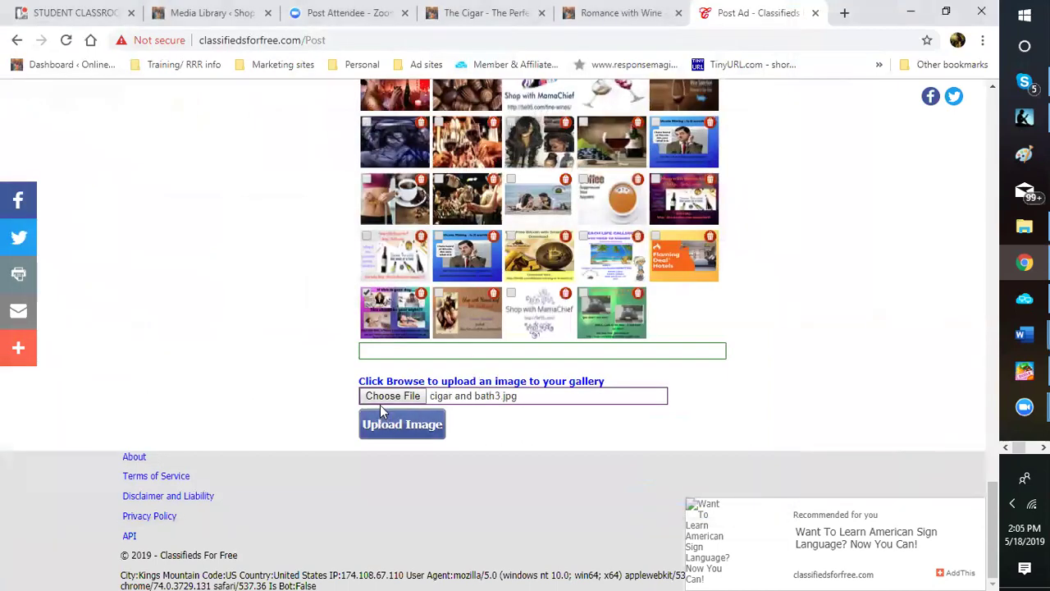
click(375, 433)
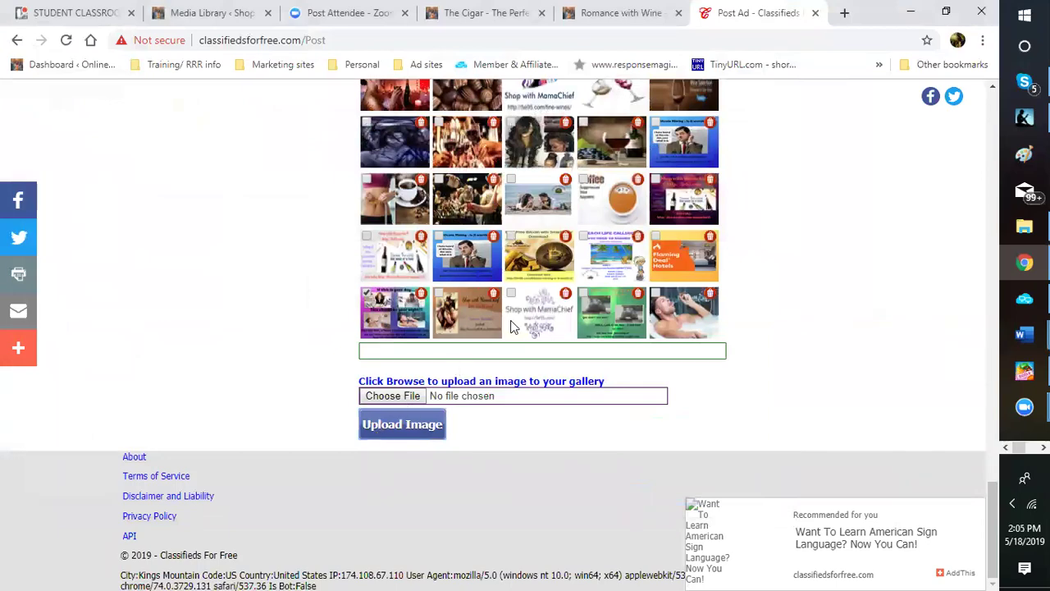
scroll(510, 324, up, 10)
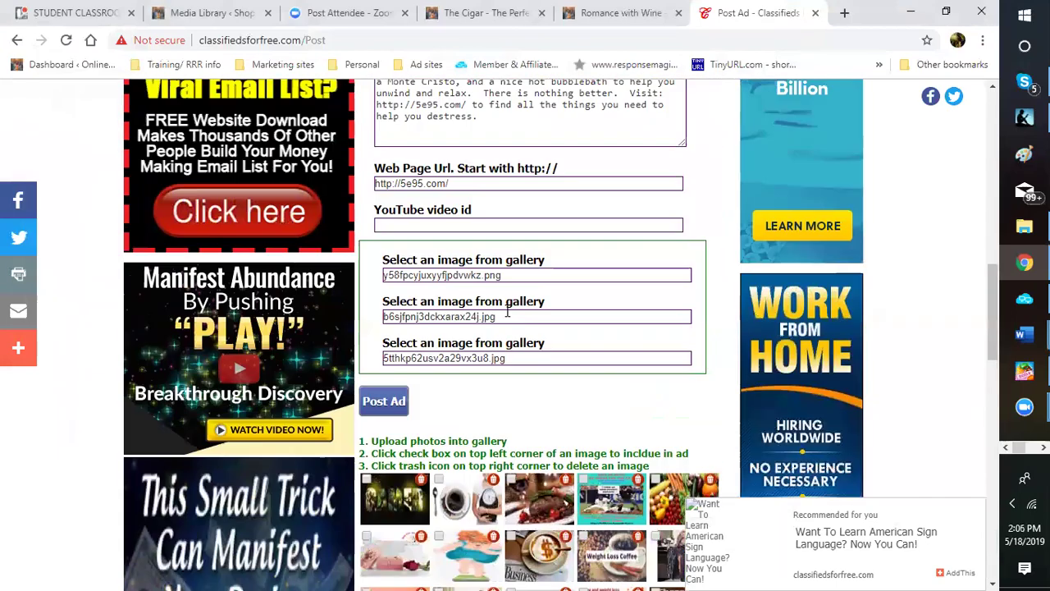
Clear the ad's third and second gallery image selections, keeping the collage as the first image
drag(518, 359, 450, 359)
key(ctrl+a)
key(BackSpace)
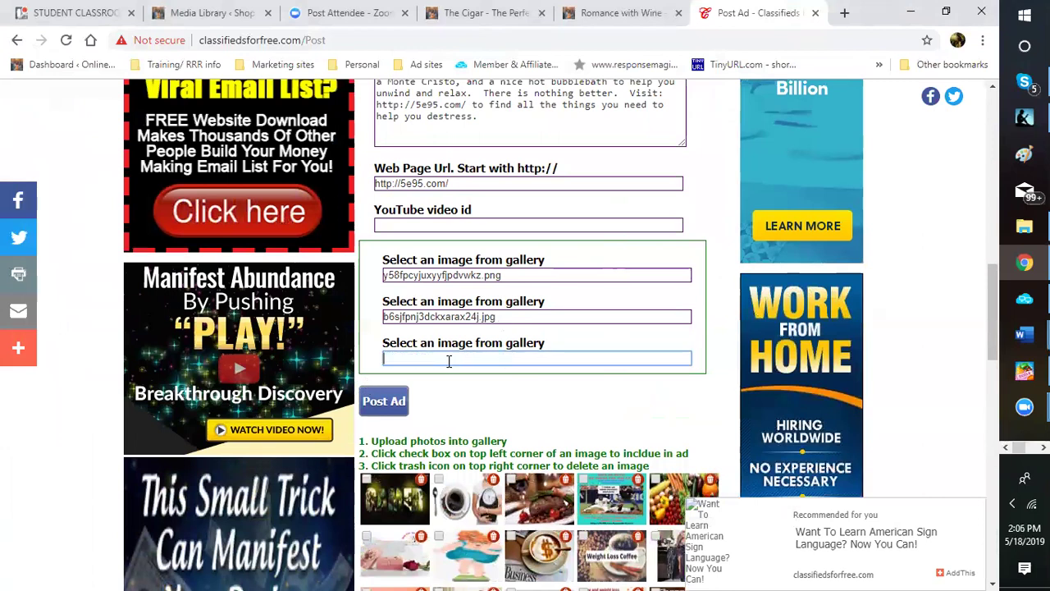
drag(530, 316, 382, 316)
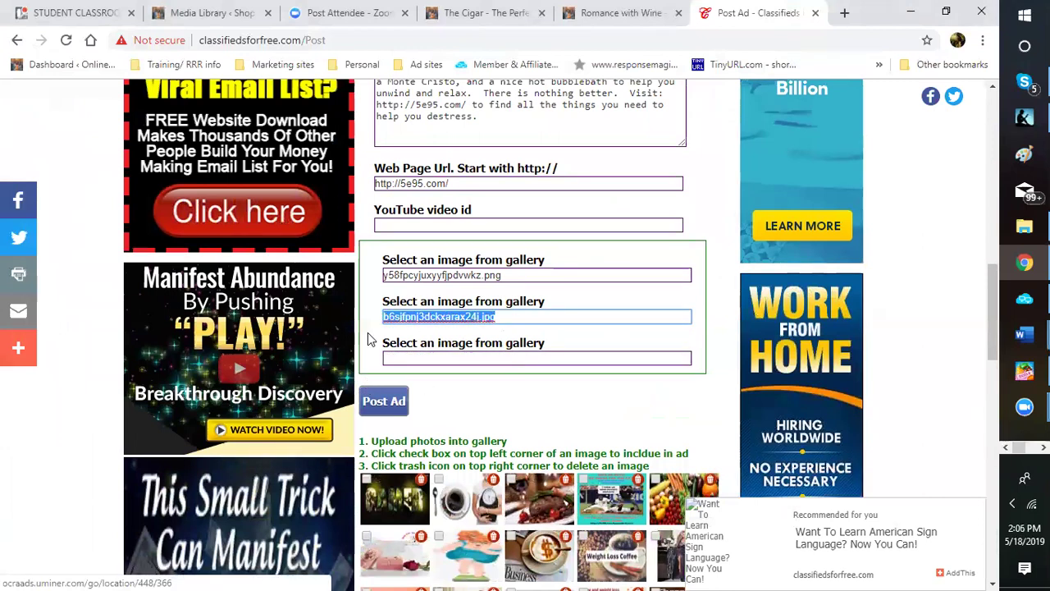
key(BackSpace)
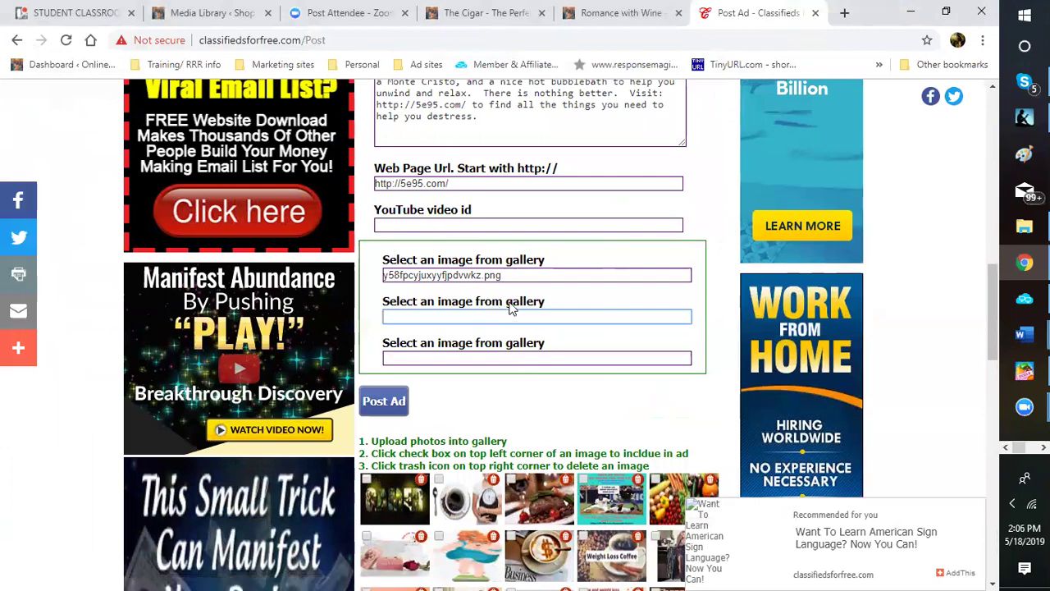
Include the picture of the man smoking a cigar in the bath as the second image and the outdoor water picture as the third
scroll(504, 341, down, 5)
scroll(504, 342, down, 9)
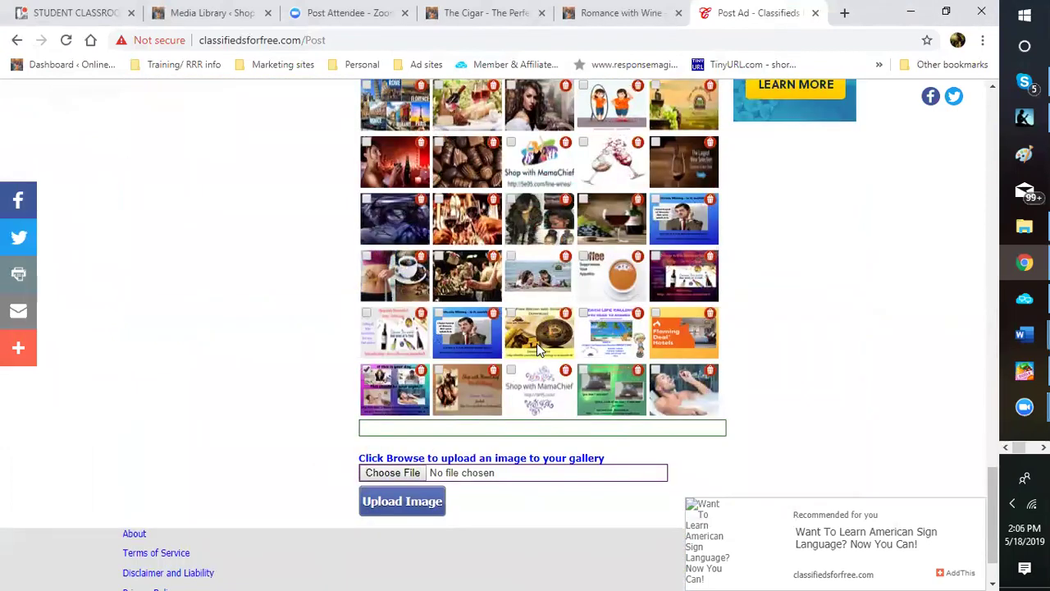
scroll(536, 343, up, 4)
scroll(552, 339, up, 2)
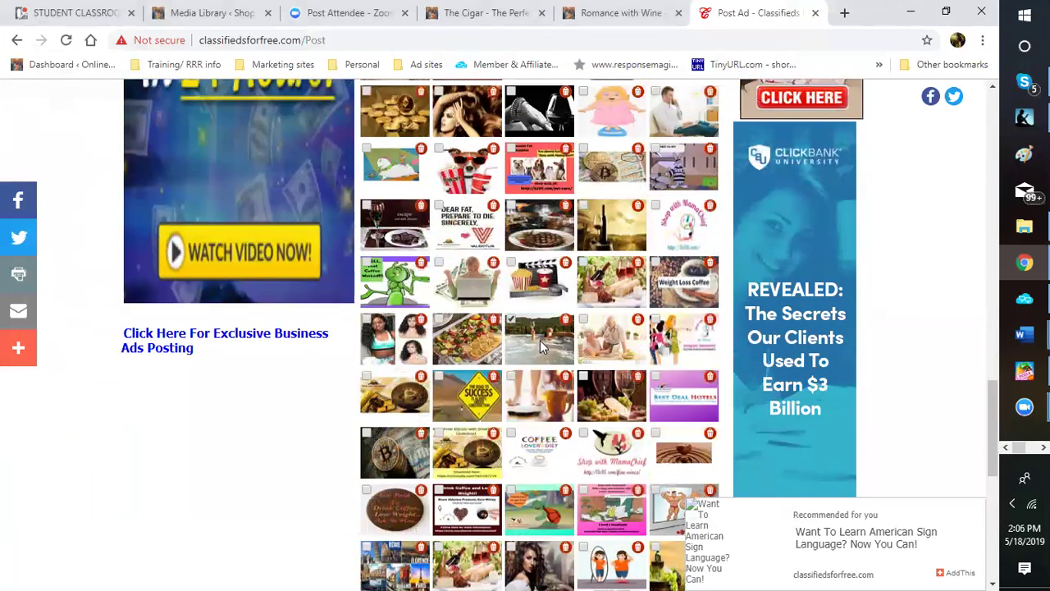
scroll(512, 328, down, 6)
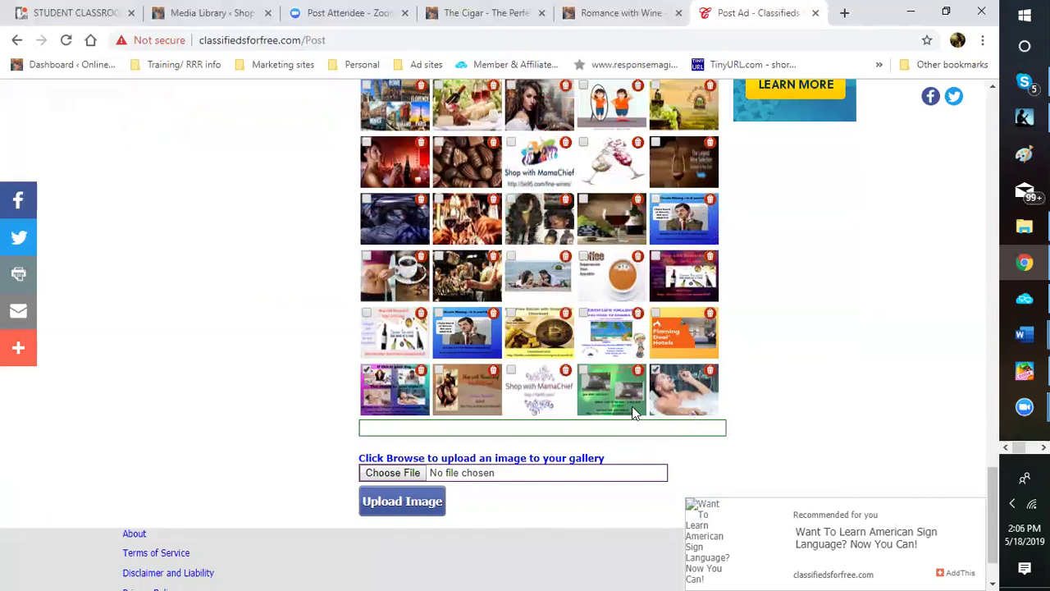
scroll(632, 413, up, 2)
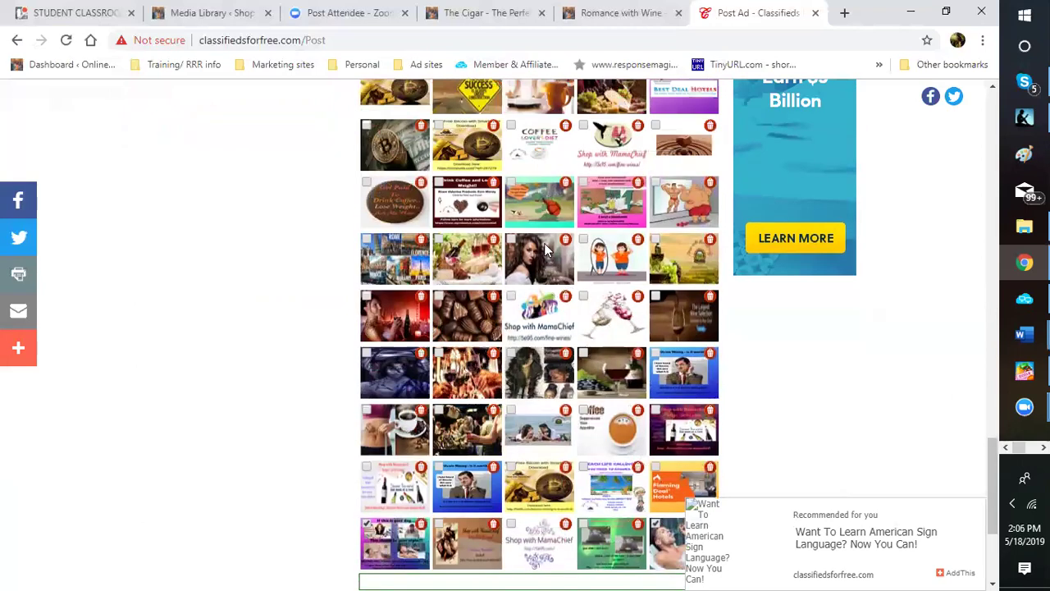
scroll(542, 242, up, 3)
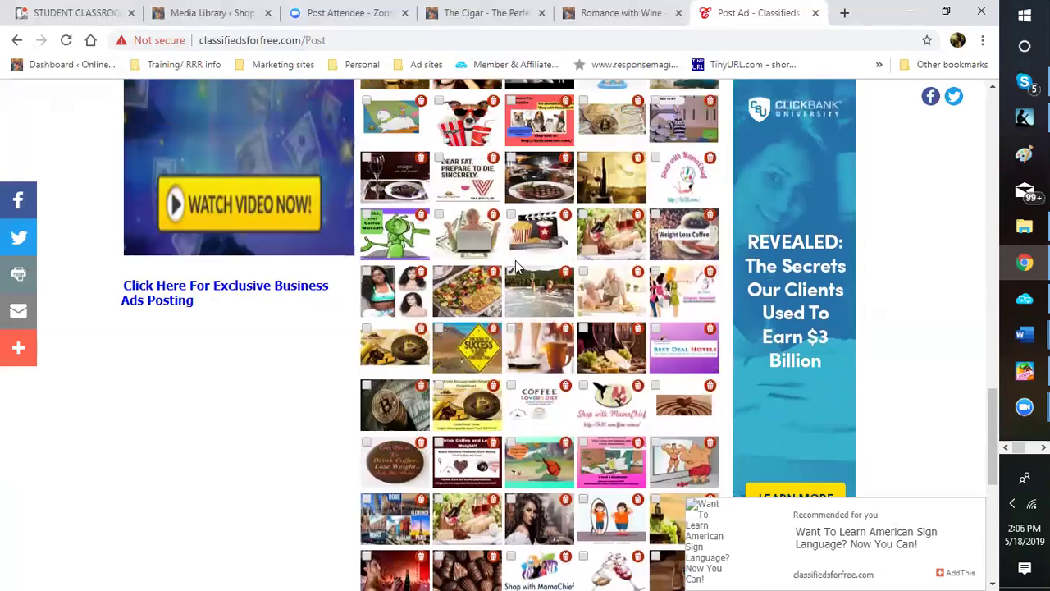
scroll(516, 265, up, 1)
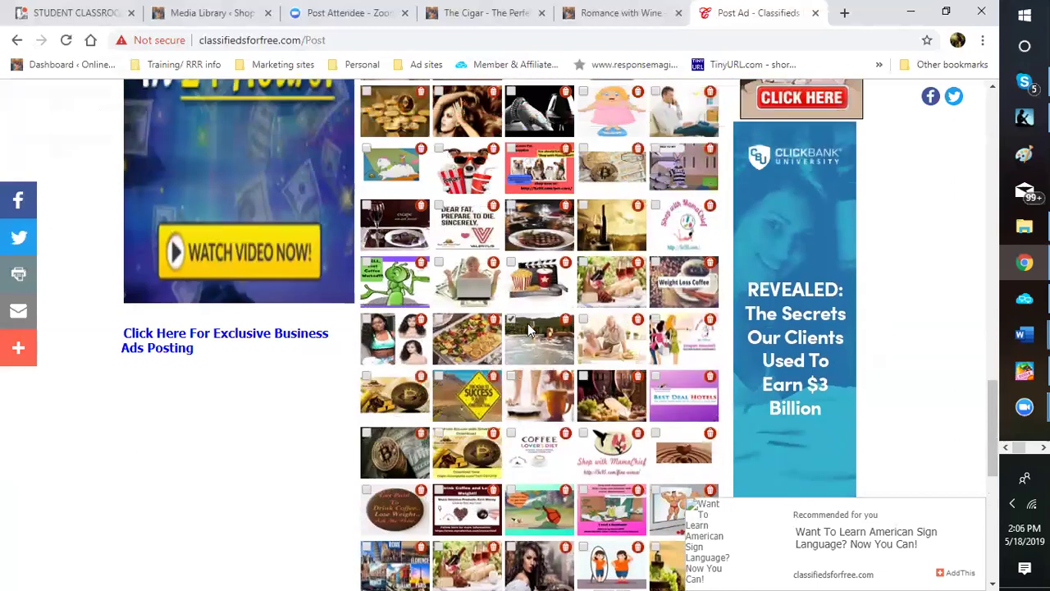
scroll(529, 328, up, 7)
scroll(440, 266, down, 2)
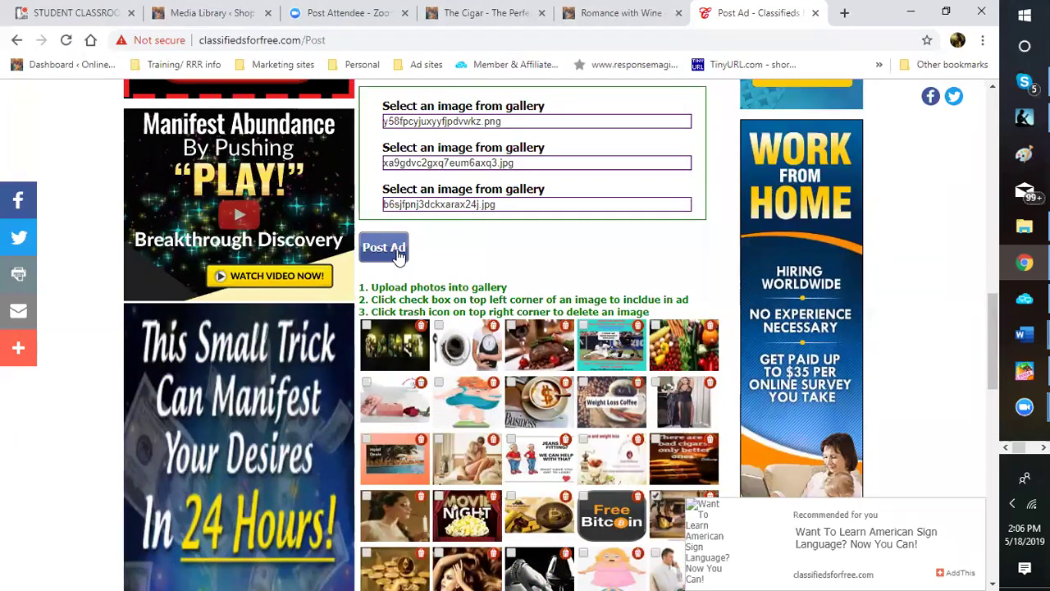
Change the ad's country for posting outside the USA to United States
scroll(515, 236, up, 8)
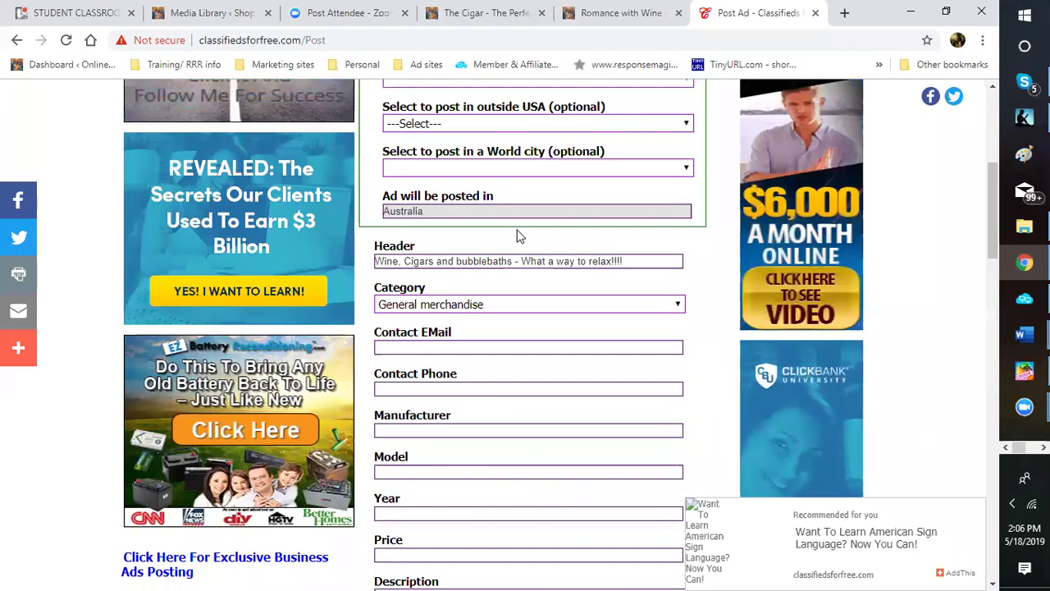
scroll(668, 173, up, 1)
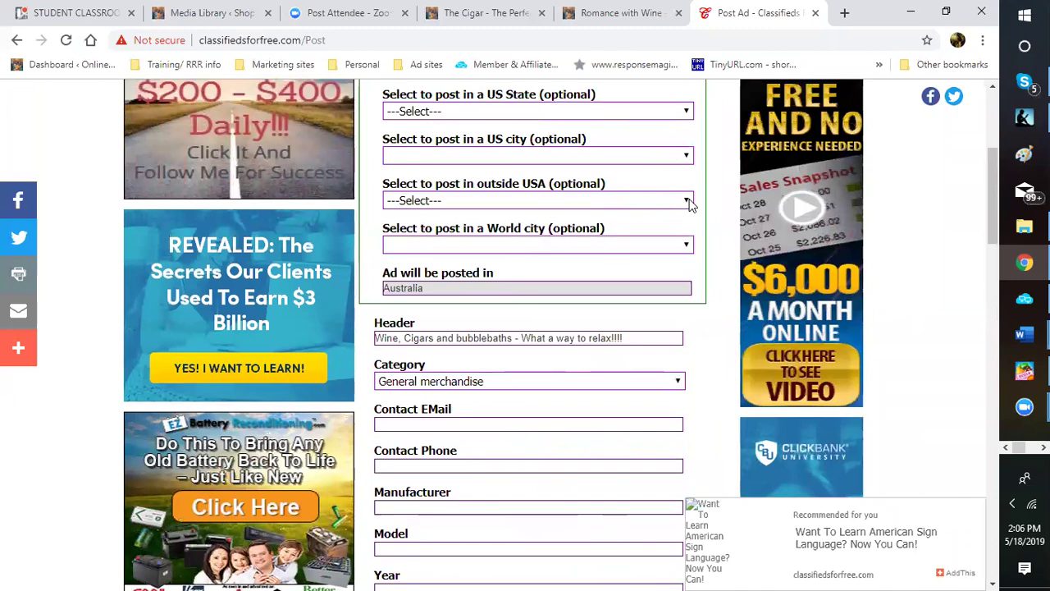
click(686, 202)
scroll(623, 283, down, 12)
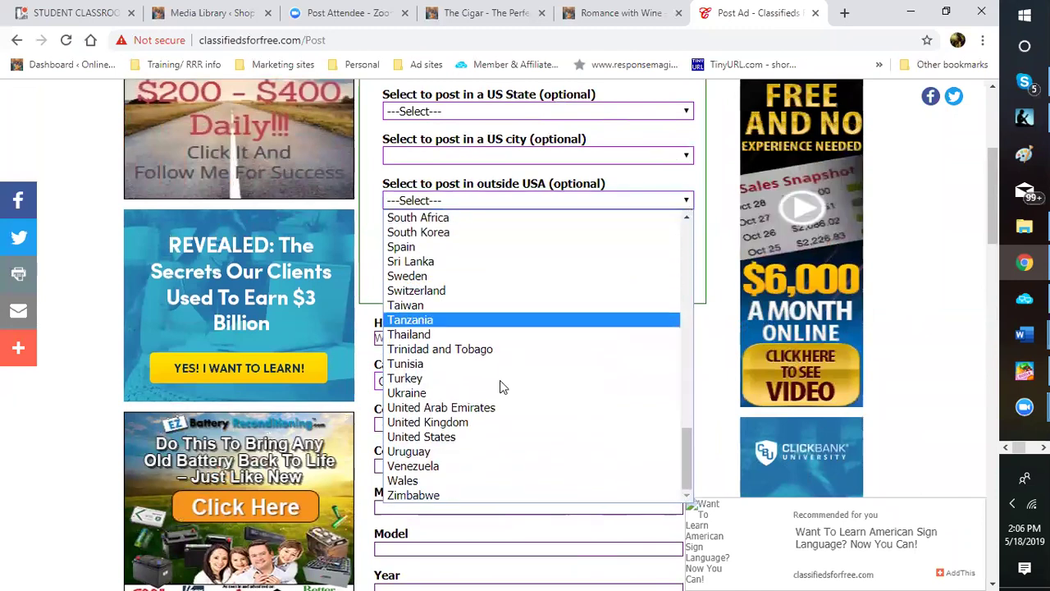
click(454, 437)
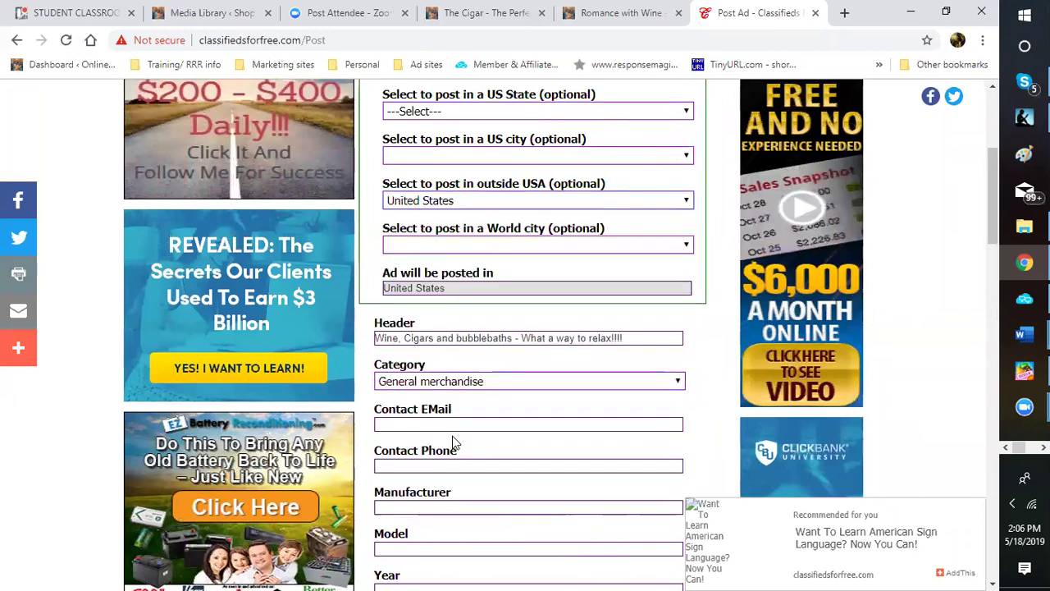
Set the US state in which the ad is posted to New York
scroll(603, 271, up, 1)
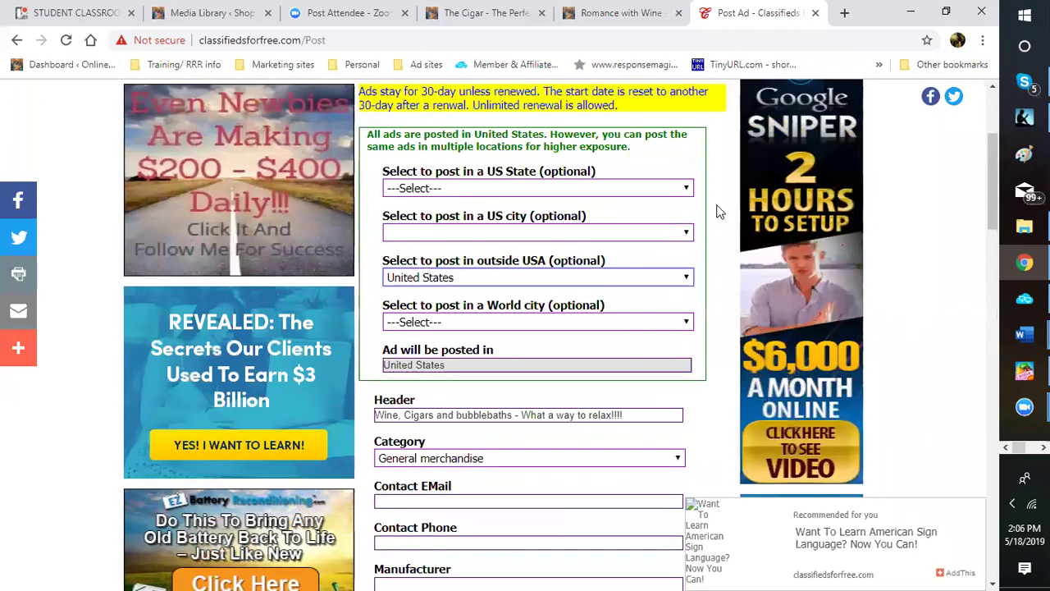
click(688, 191)
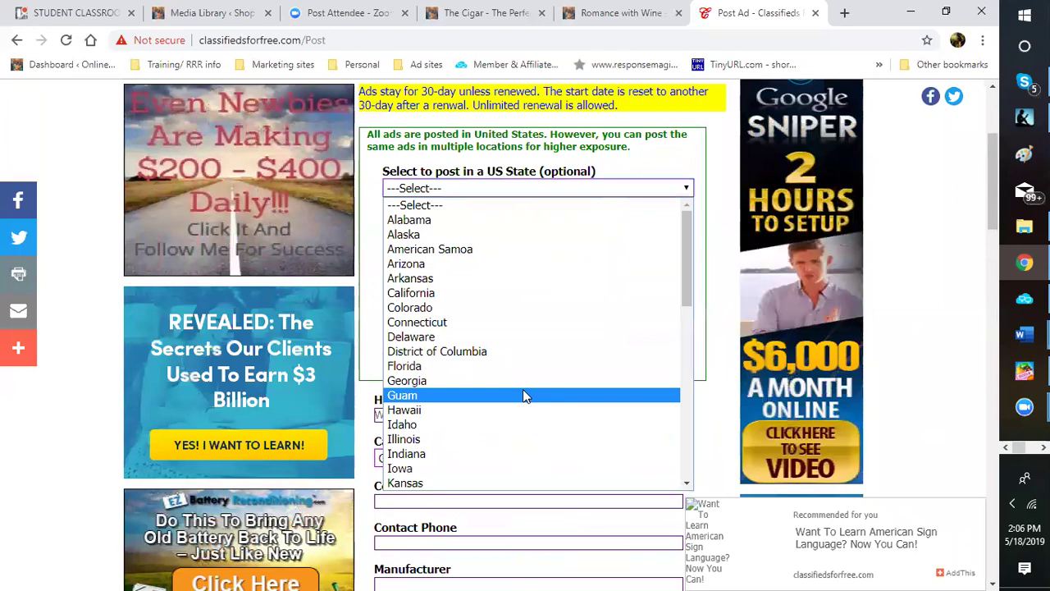
scroll(523, 395, down, 2)
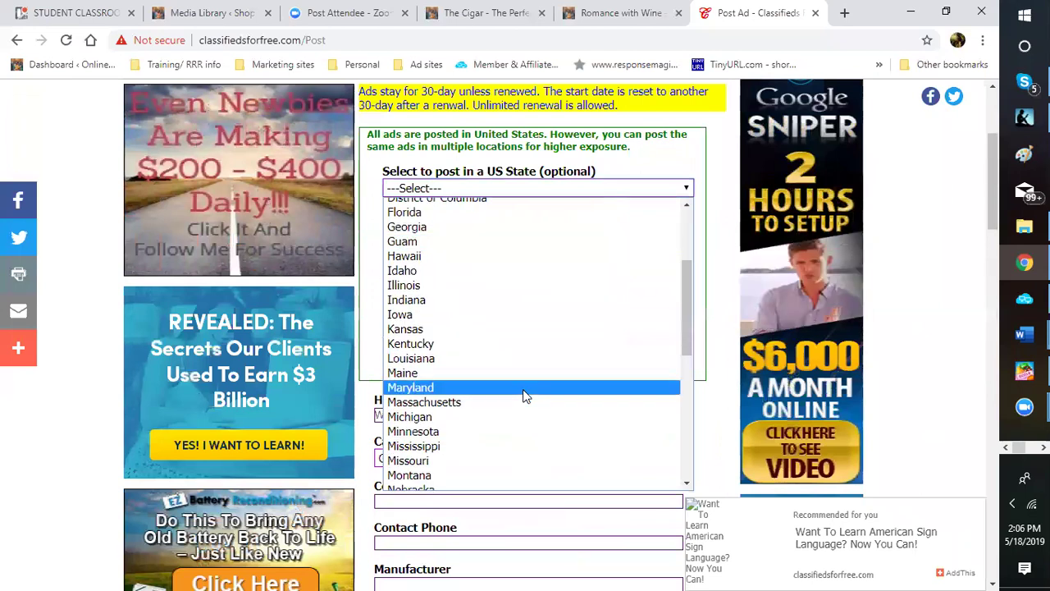
scroll(515, 408, down, 2)
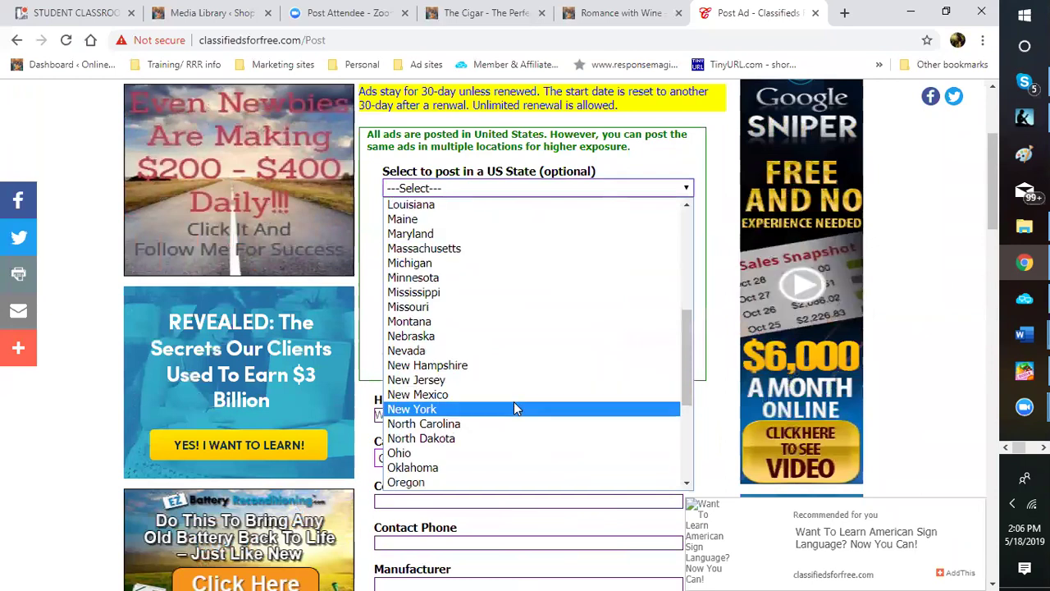
click(508, 407)
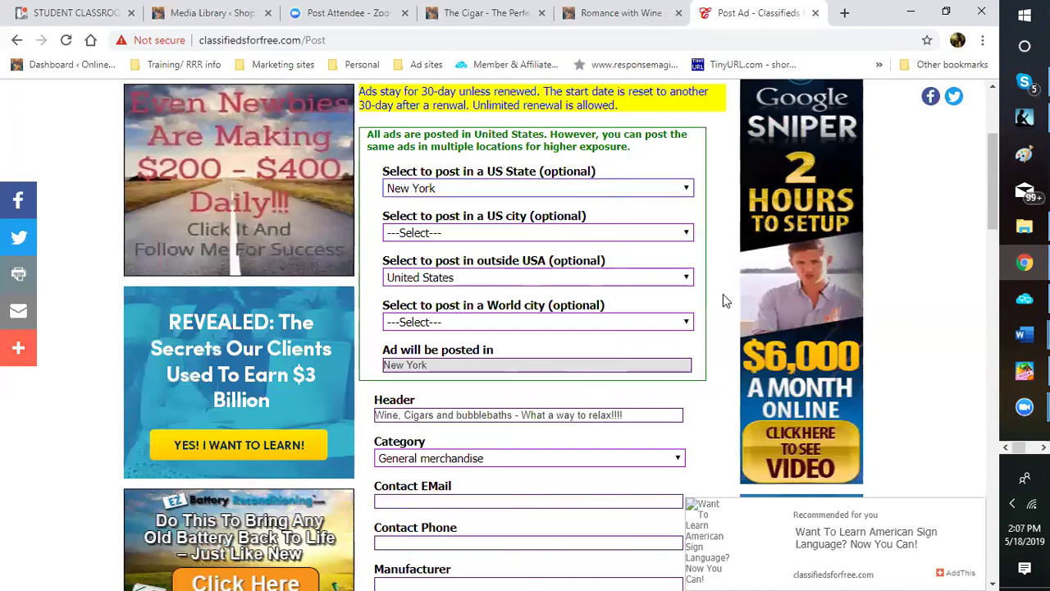
Check the description, web page URL and three images, and post the New York ad
scroll(716, 295, down, 5)
scroll(710, 300, down, 6)
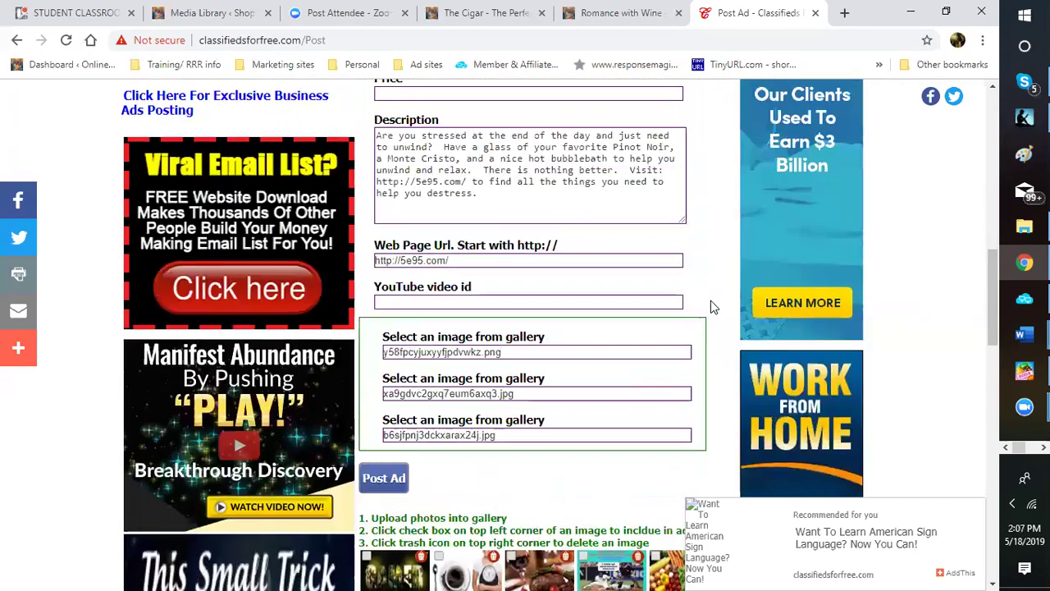
click(386, 248)
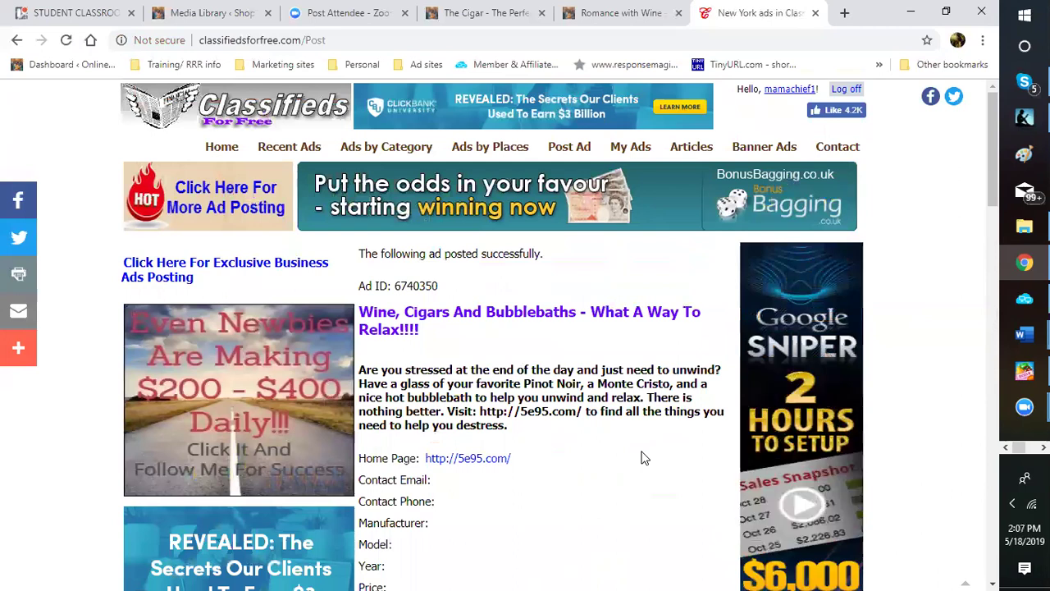
Review the posted ad's header, description, home page link, category, location and the order of its three images
scroll(644, 457, down, 5)
scroll(644, 458, down, 7)
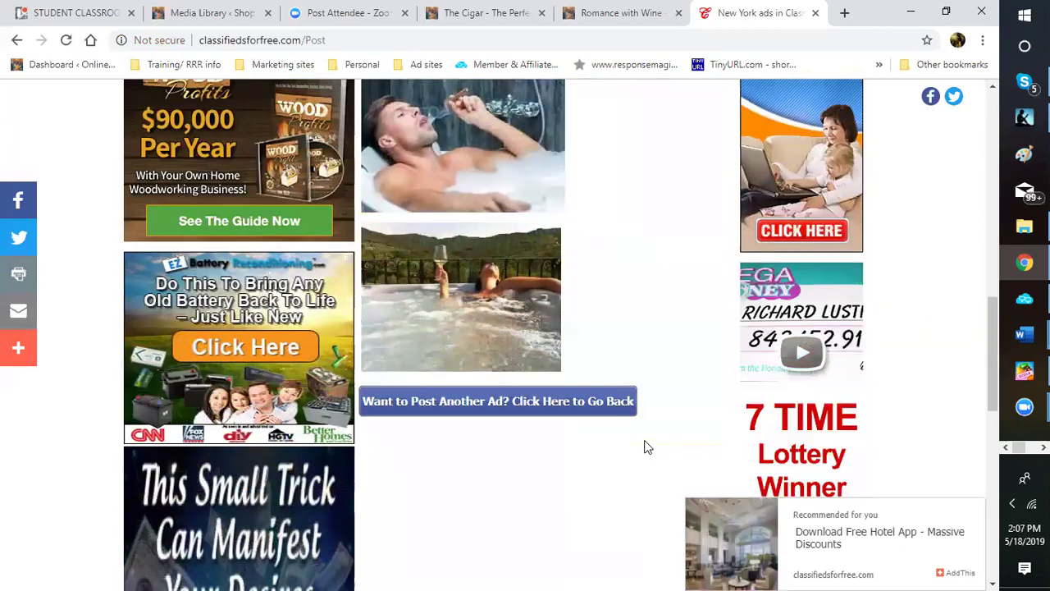
scroll(640, 394, up, 4)
scroll(610, 296, up, 1)
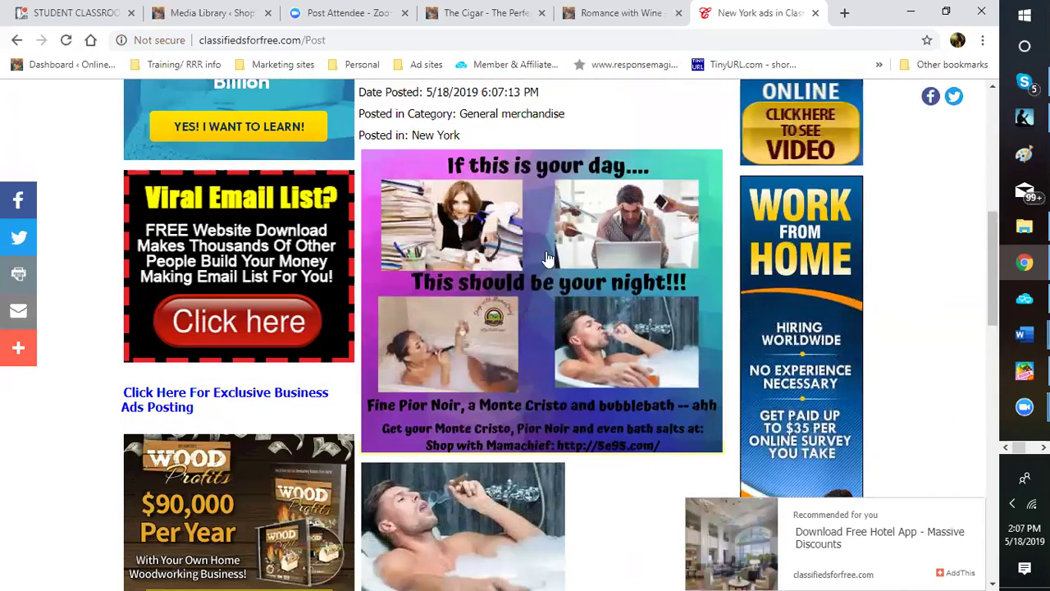
scroll(632, 283, down, 2)
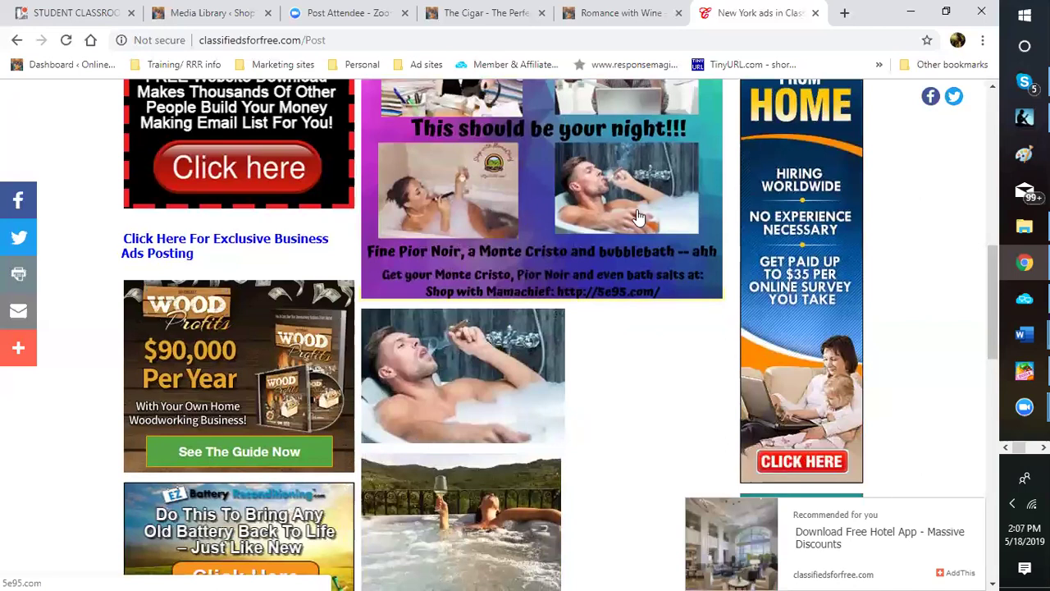
scroll(451, 268, up, 1)
scroll(425, 306, down, 1)
scroll(425, 306, down, 2)
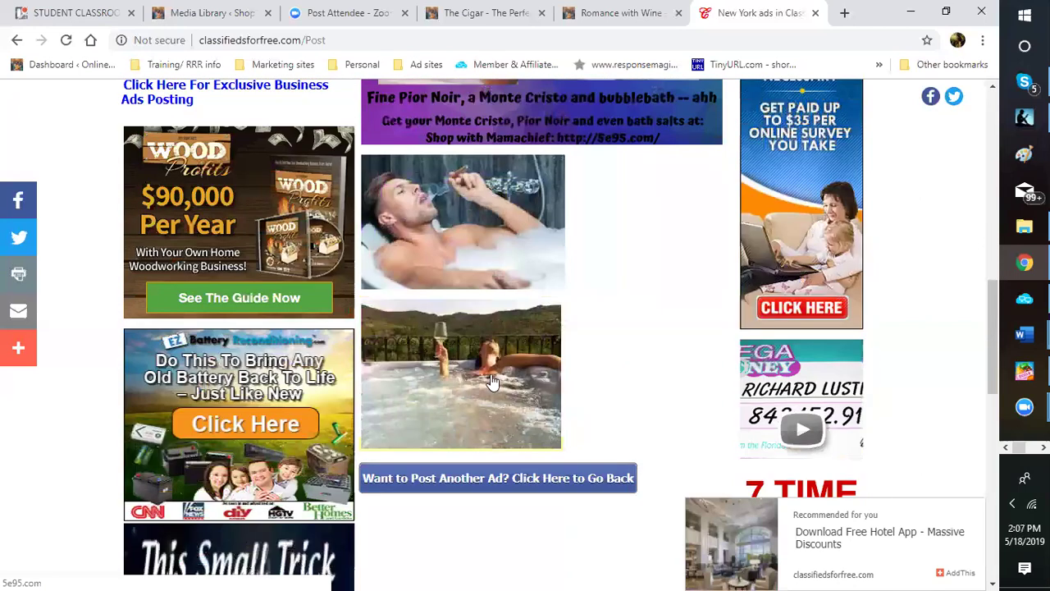
scroll(494, 364, up, 1)
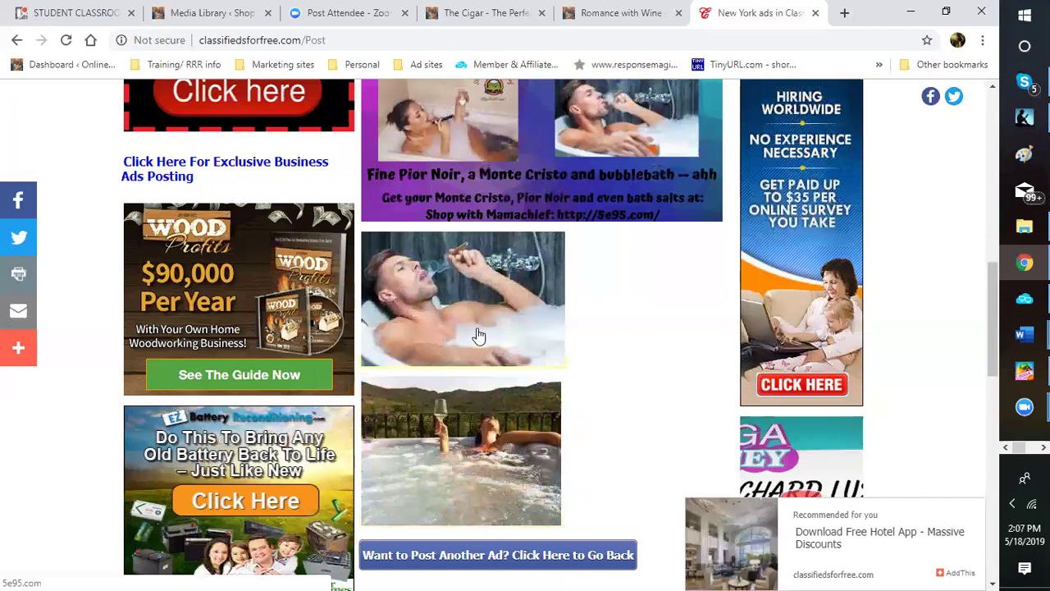
scroll(480, 328, up, 1)
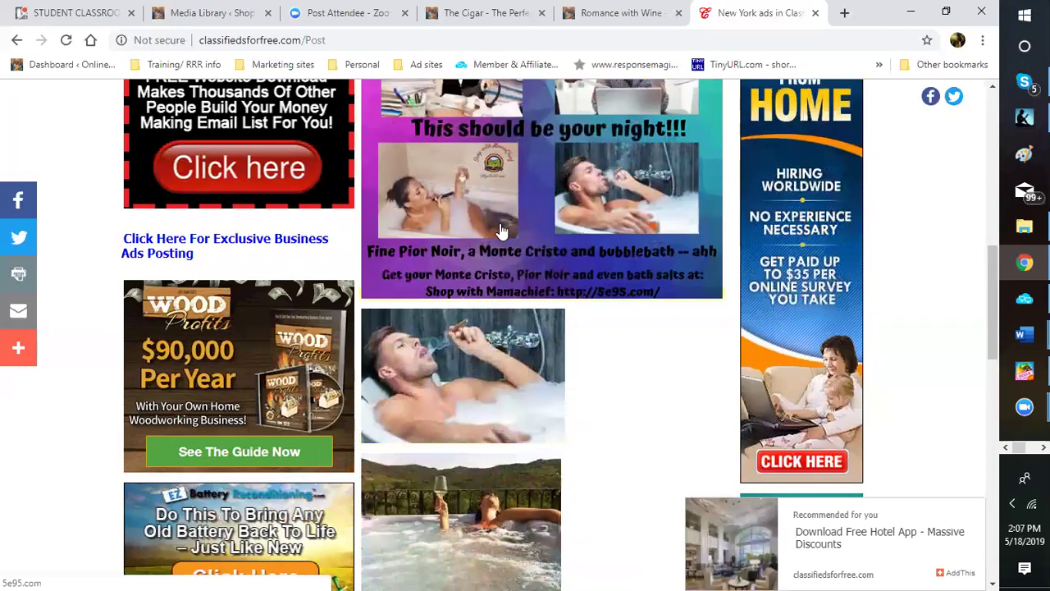
scroll(494, 234, up, 1)
scroll(560, 290, down, 3)
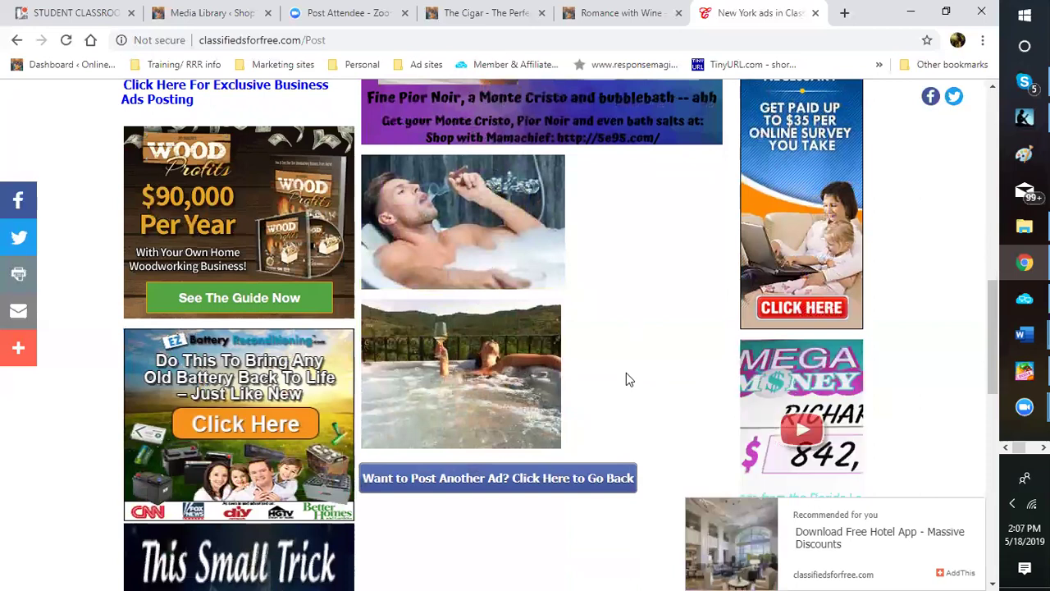
scroll(589, 366, up, 1)
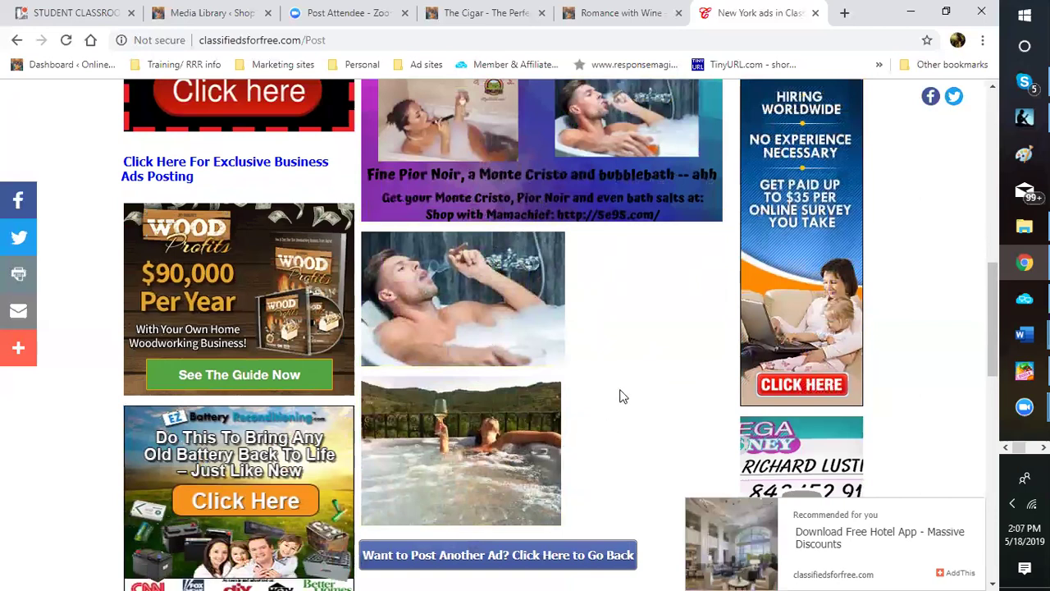
scroll(632, 377, down, 3)
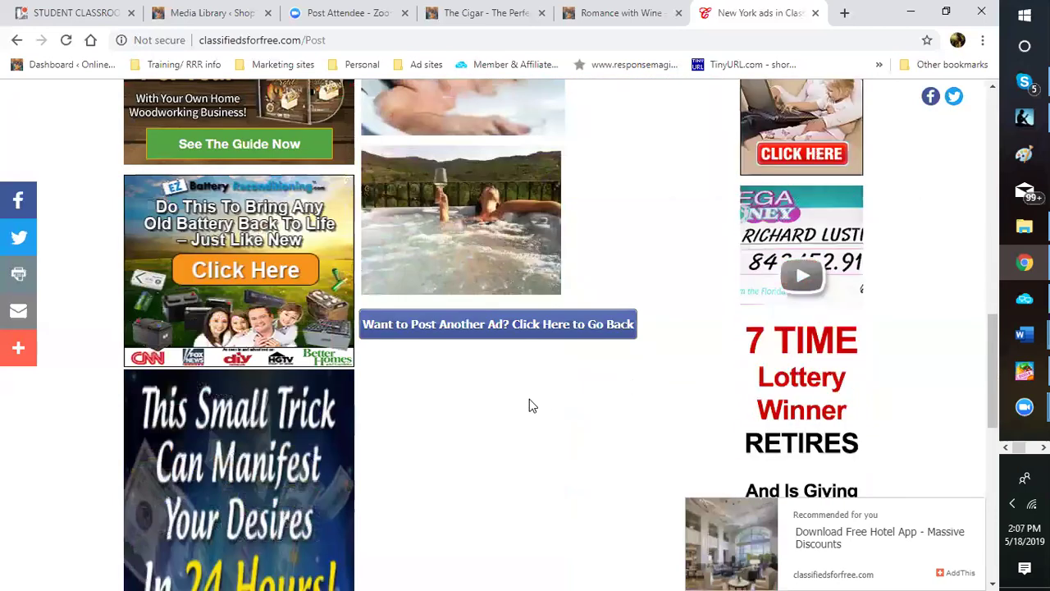
scroll(561, 401, up, 1)
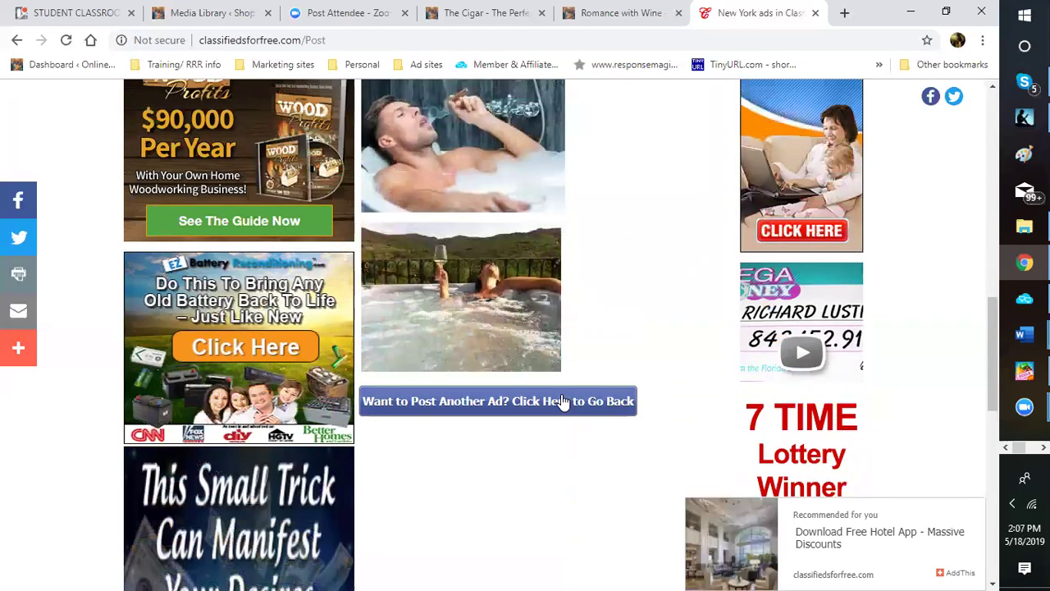
scroll(658, 291, up, 2)
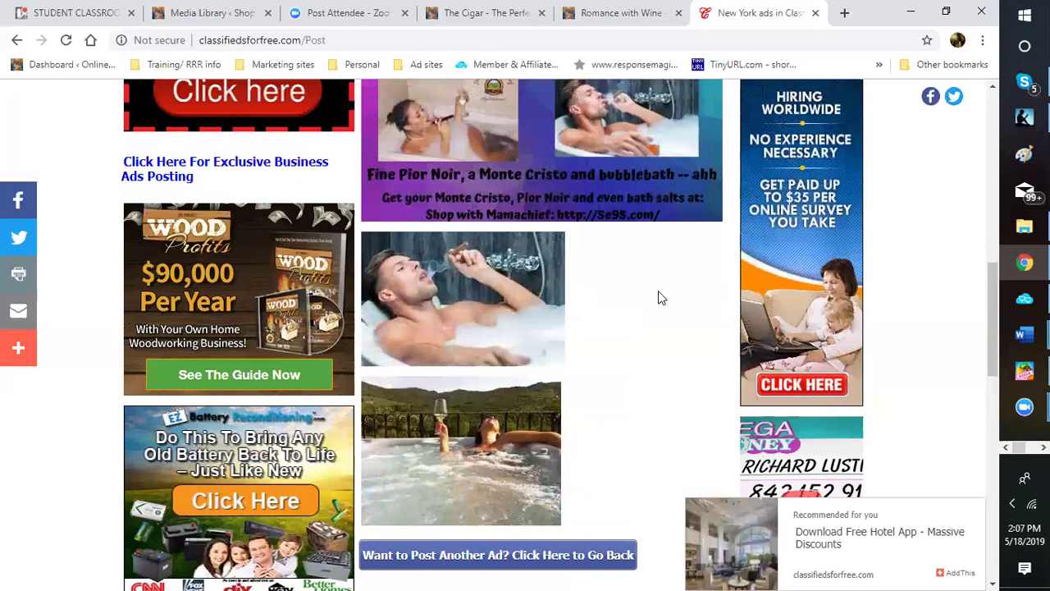
scroll(661, 297, up, 10)
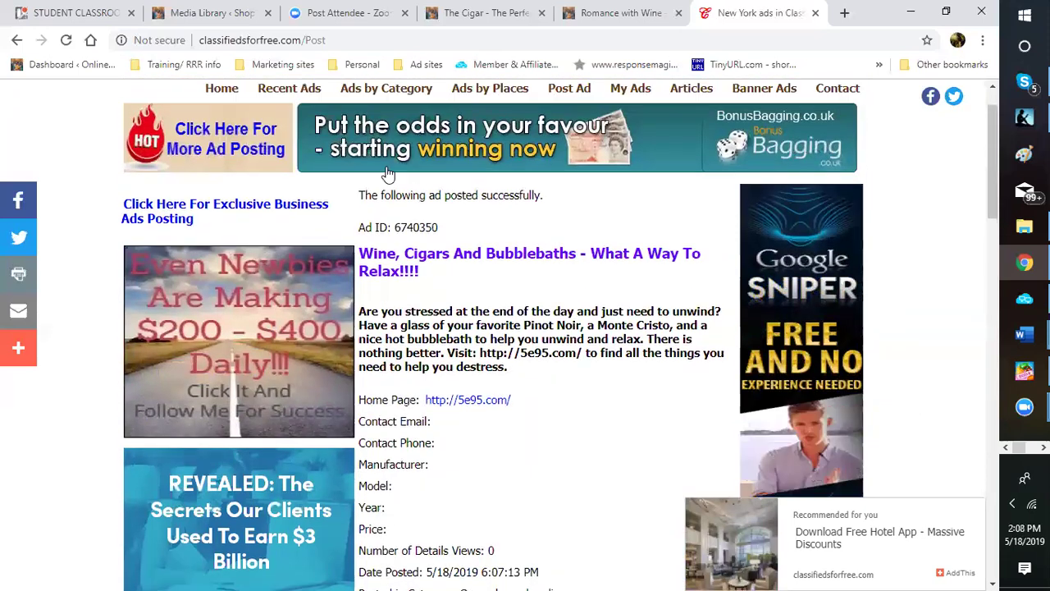
scroll(388, 174, up, 1)
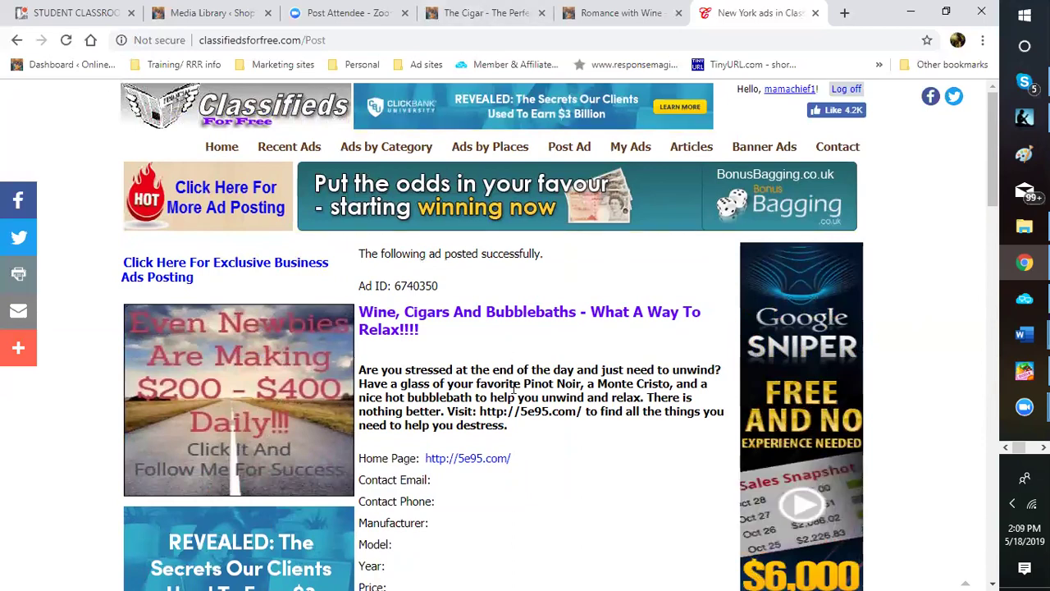
scroll(548, 342, down, 10)
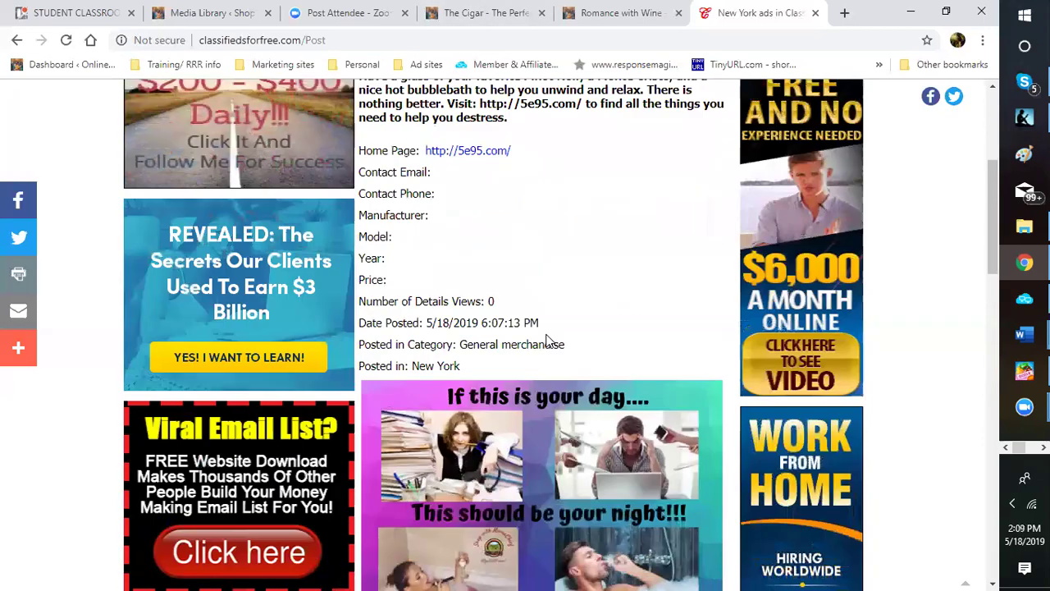
Return to the ad form for another ad and check the carried-over location, header, category, description, web page URL and three images
scroll(548, 342, down, 5)
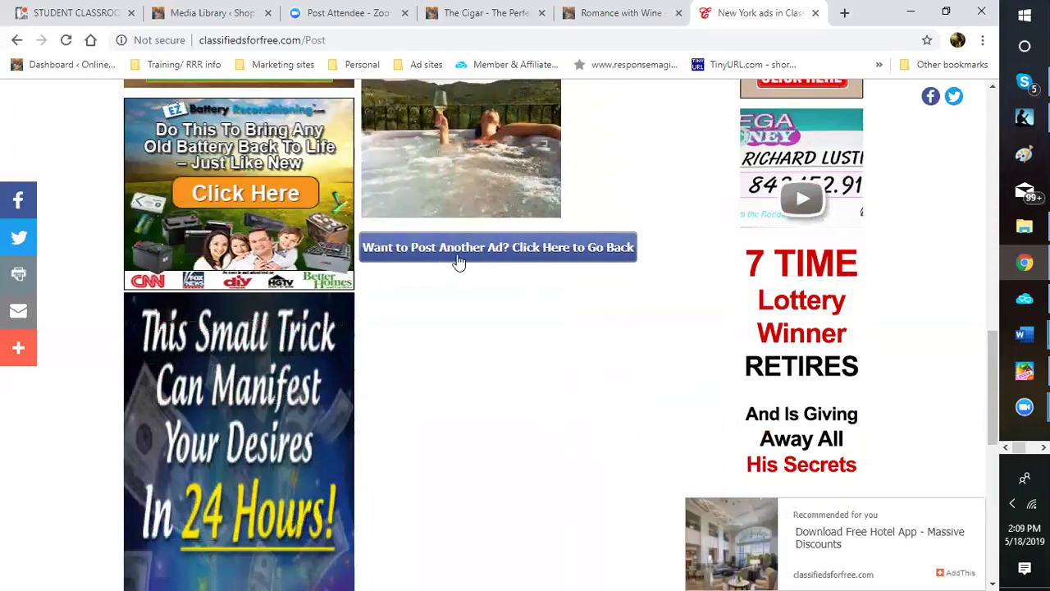
click(556, 247)
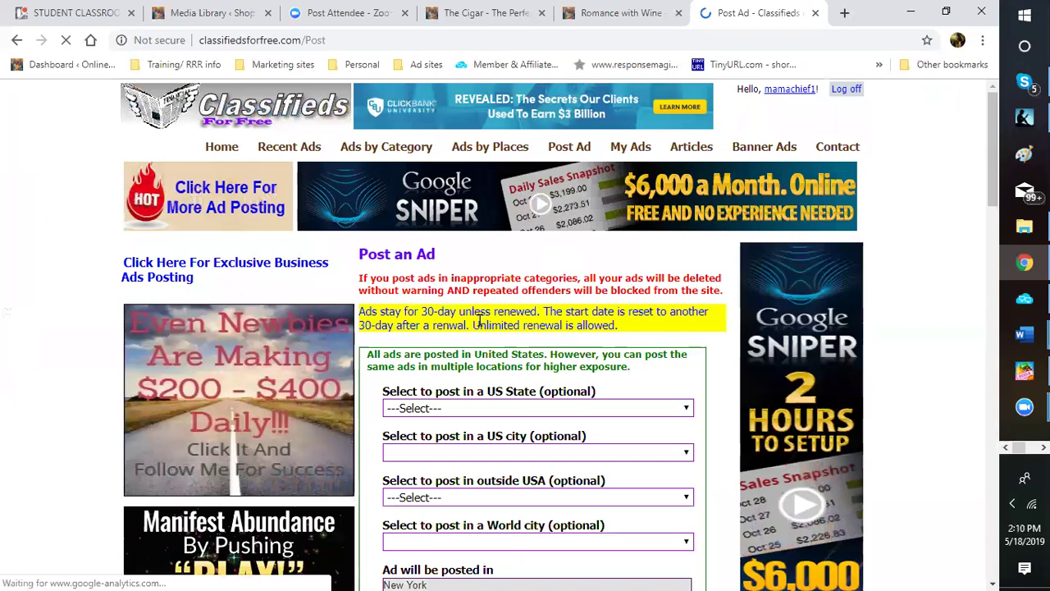
scroll(480, 328, down, 2)
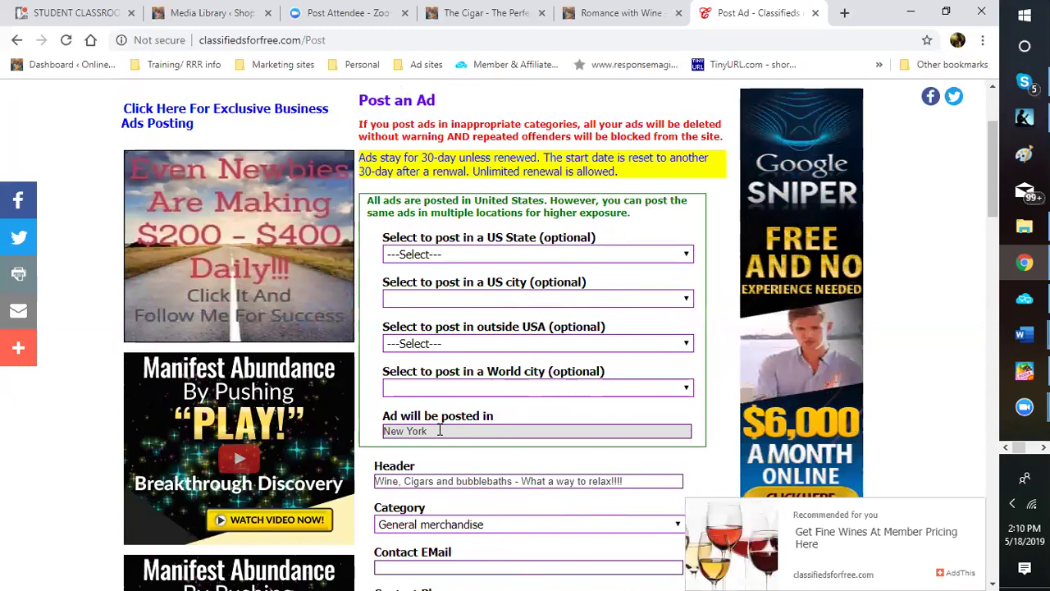
scroll(495, 360, down, 2)
scroll(495, 360, down, 5)
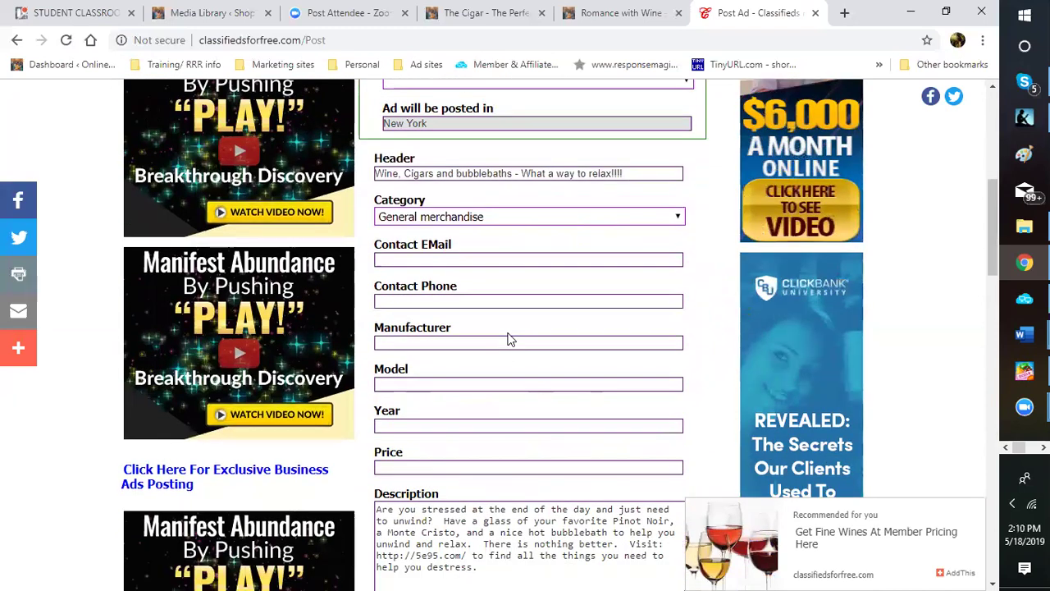
scroll(465, 238, up, 3)
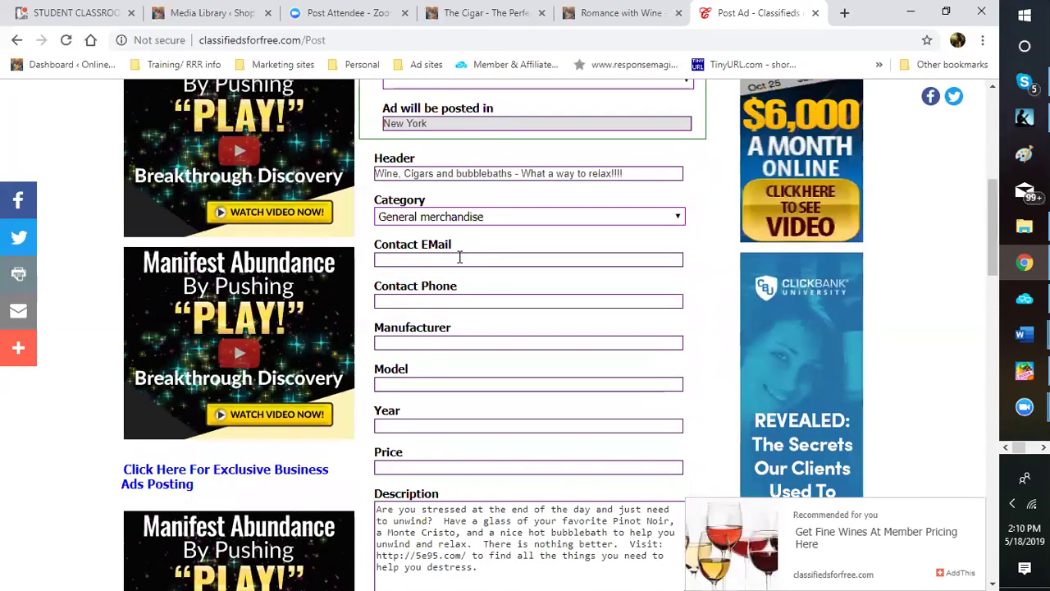
scroll(467, 261, down, 4)
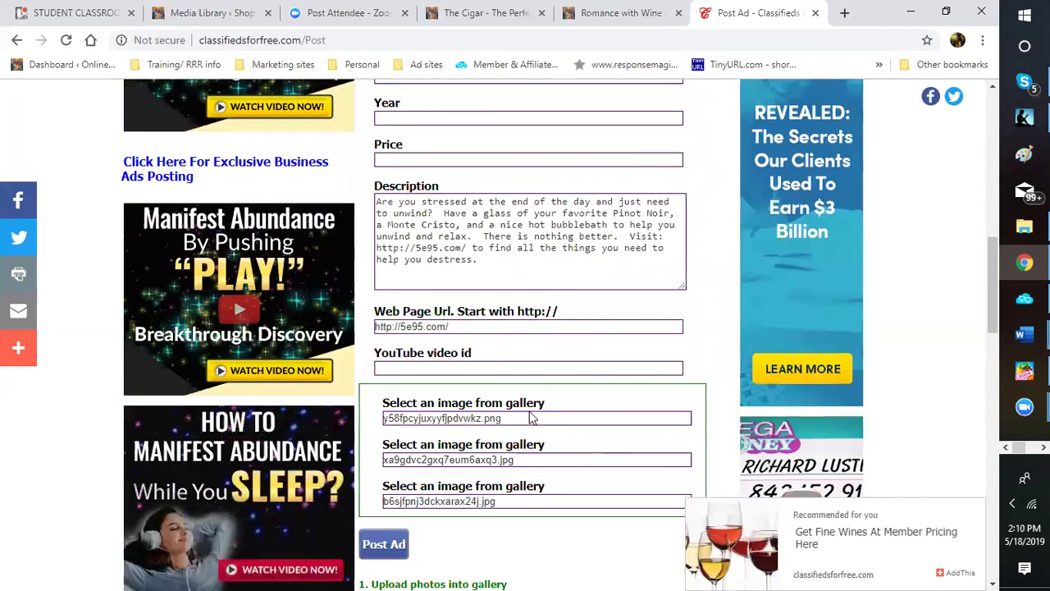
scroll(532, 377, down, 3)
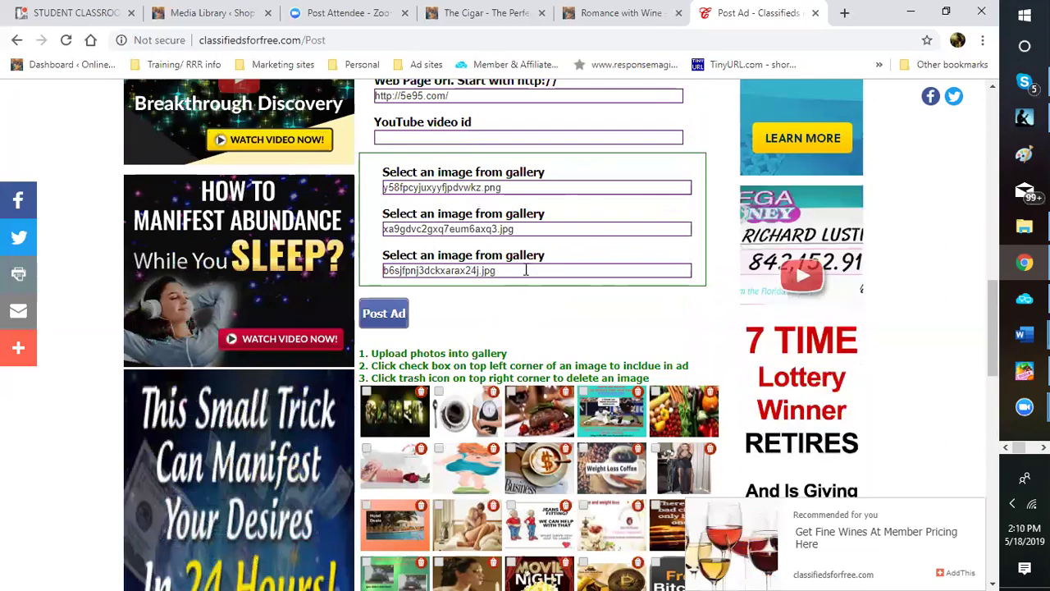
scroll(538, 262, up, 5)
scroll(540, 263, up, 3)
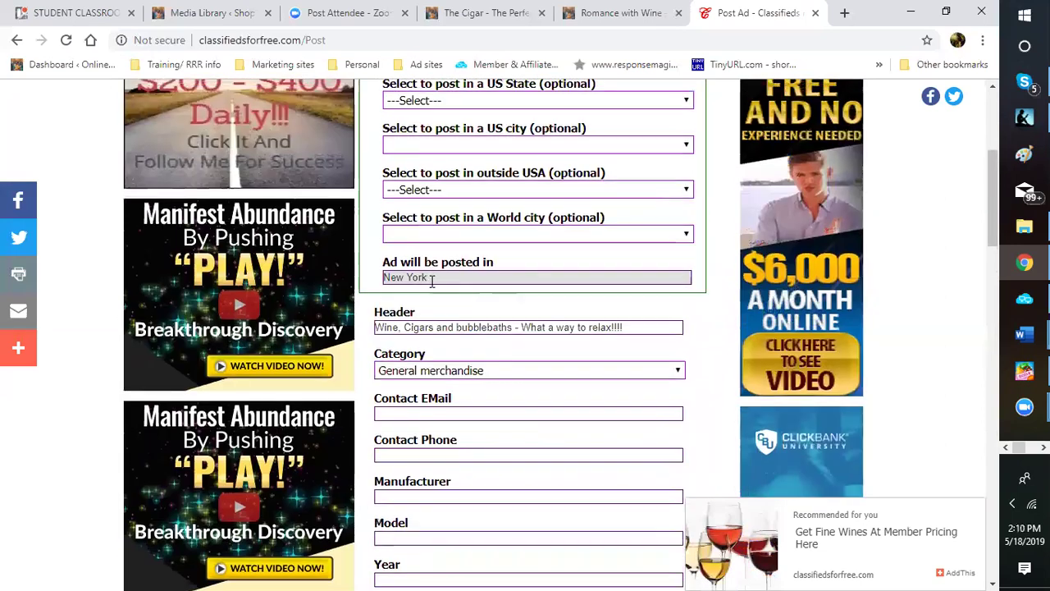
scroll(453, 277, up, 2)
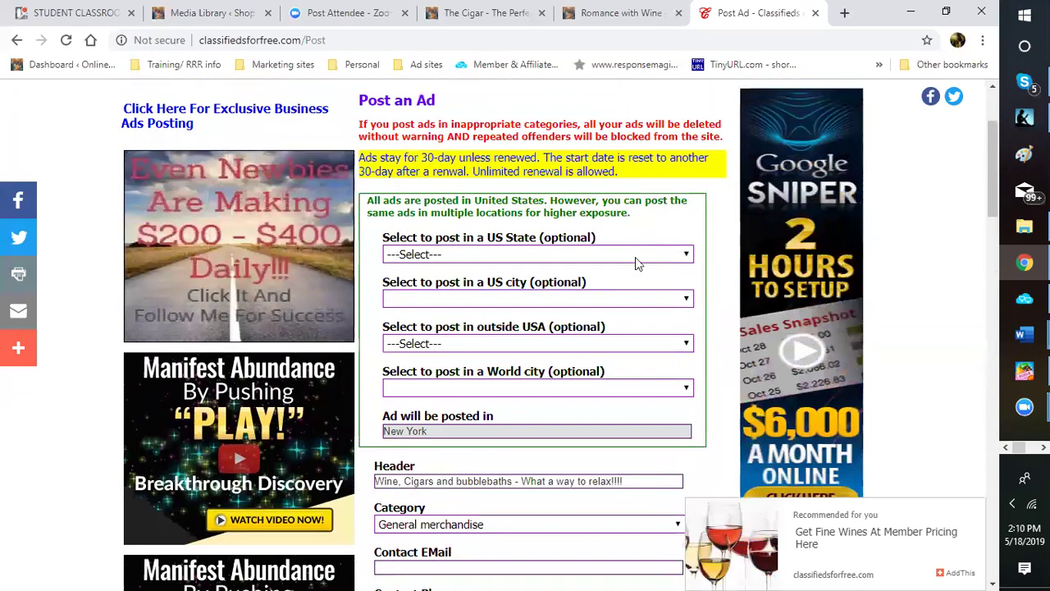
Set the ad's US state to California and its city to Palm Springs, and recheck the header, web page URL and images
click(688, 255)
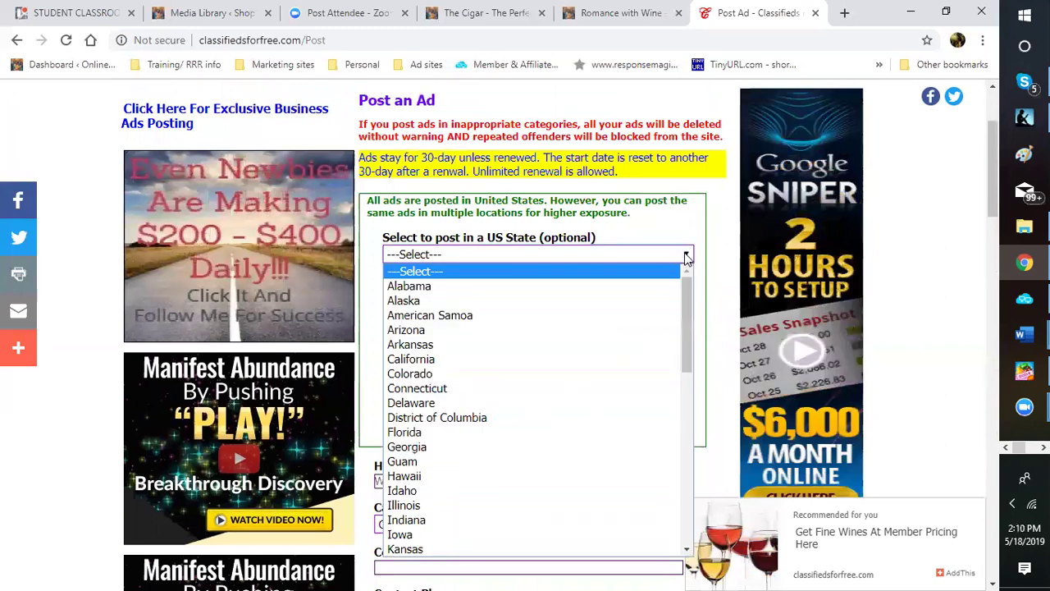
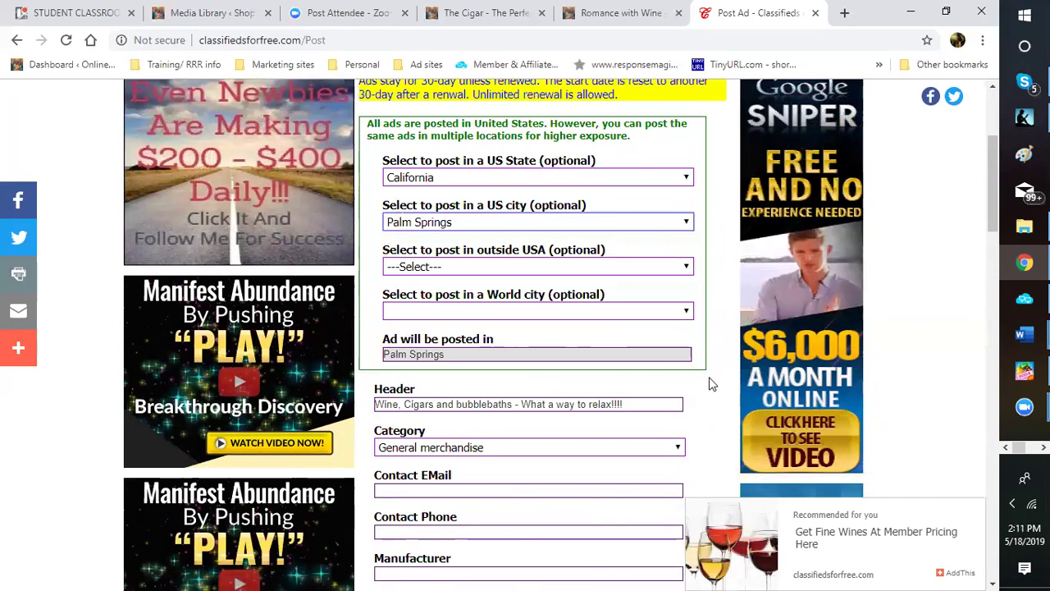
scroll(720, 389, down, 1)
scroll(723, 382, down, 7)
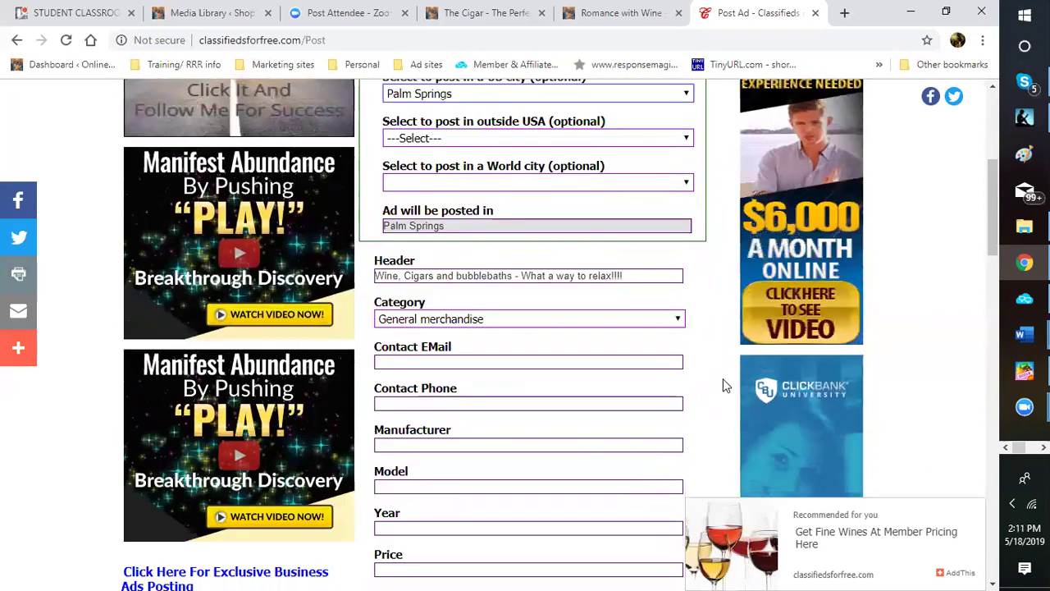
scroll(618, 350, down, 1)
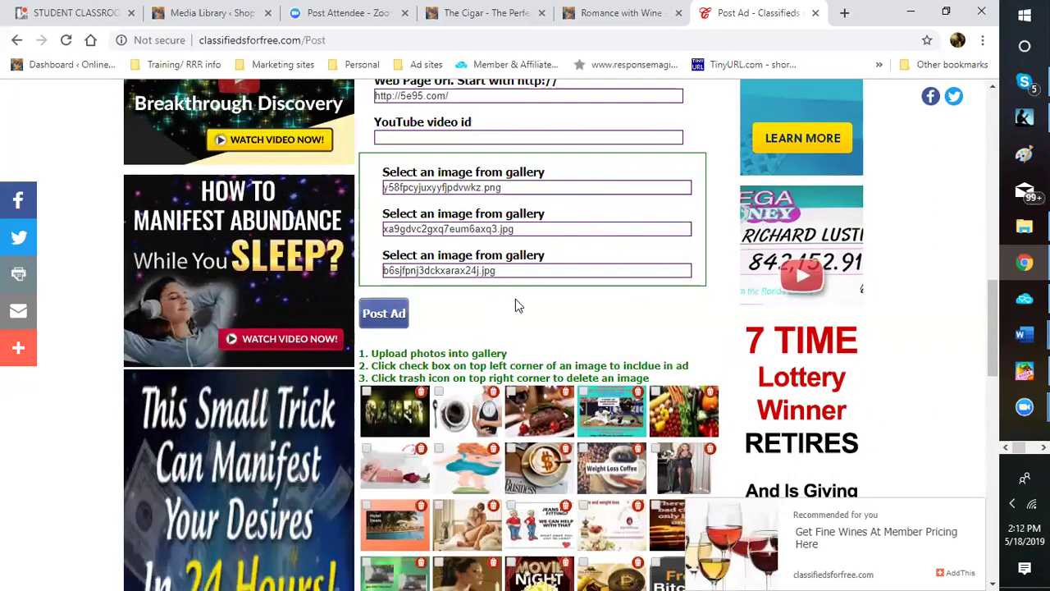
scroll(516, 305, up, 8)
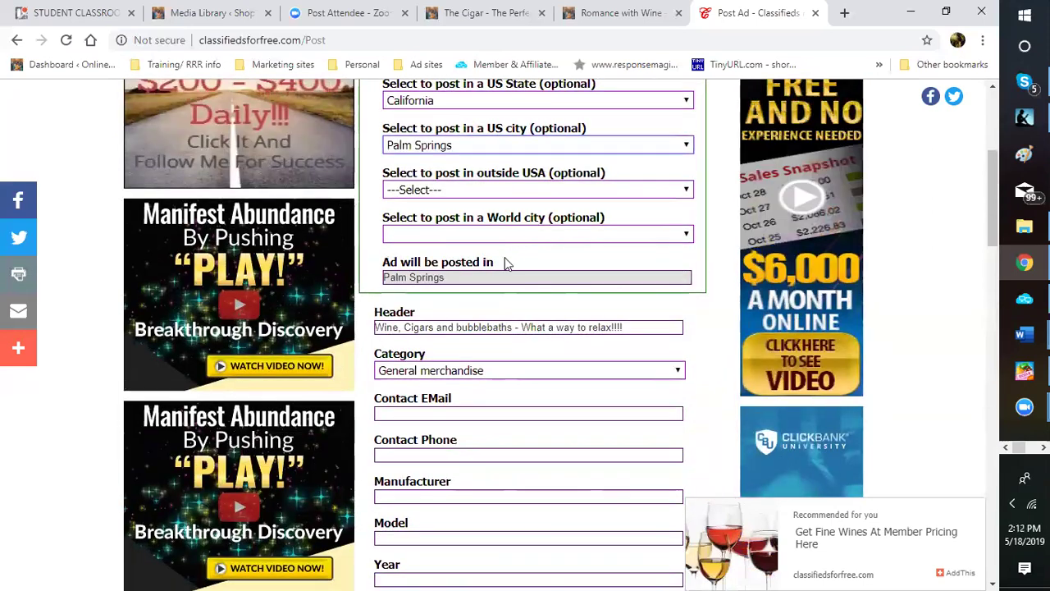
Look through the ad's category options for categories that suit the wine, cigars and bubblebaths offer
scroll(494, 266, up, 1)
scroll(488, 268, down, 2)
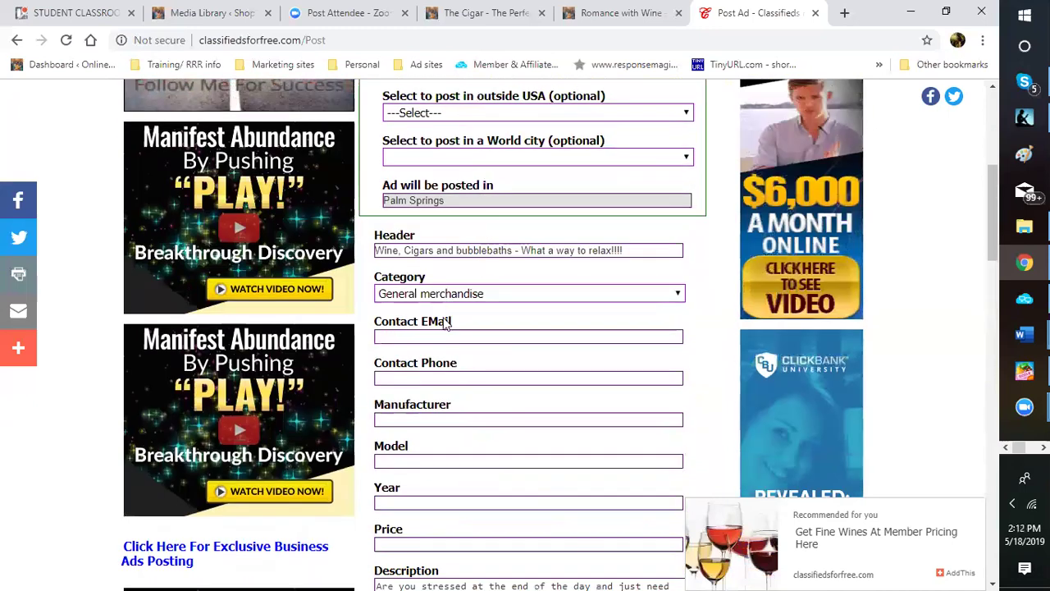
click(679, 296)
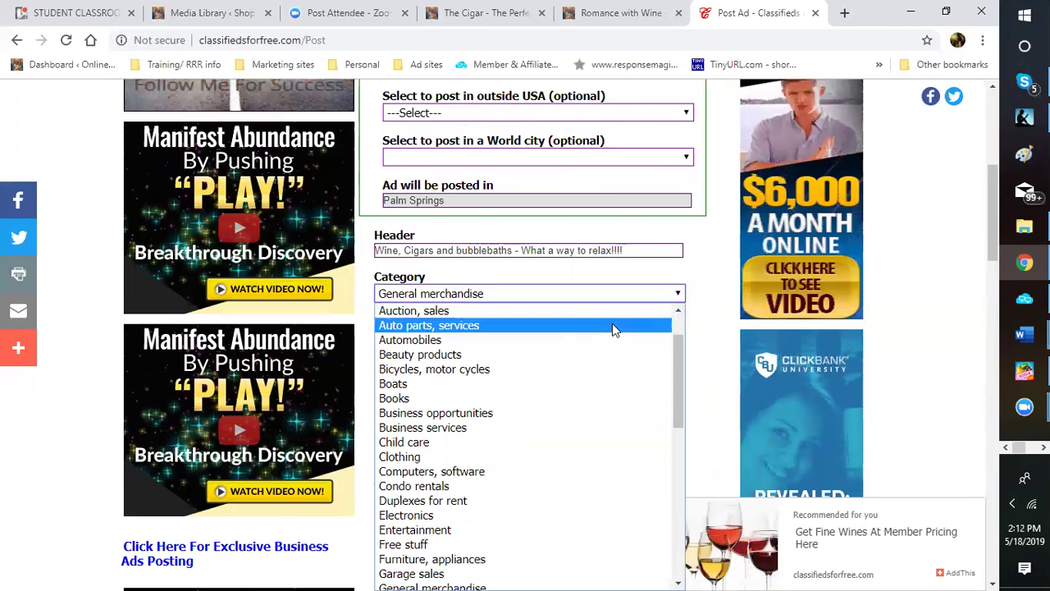
scroll(635, 370, up, 1)
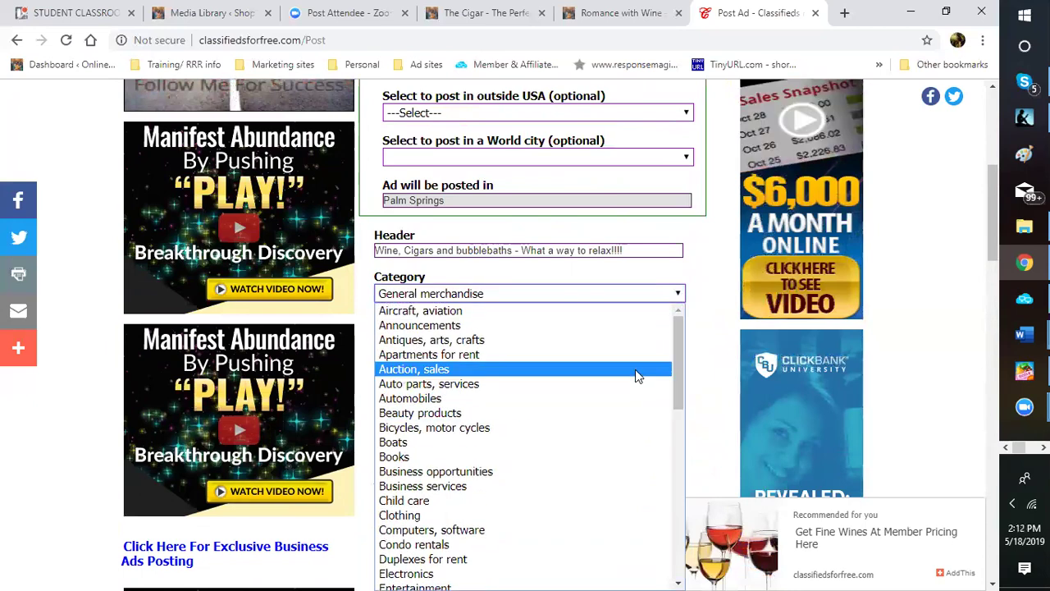
scroll(632, 369, down, 3)
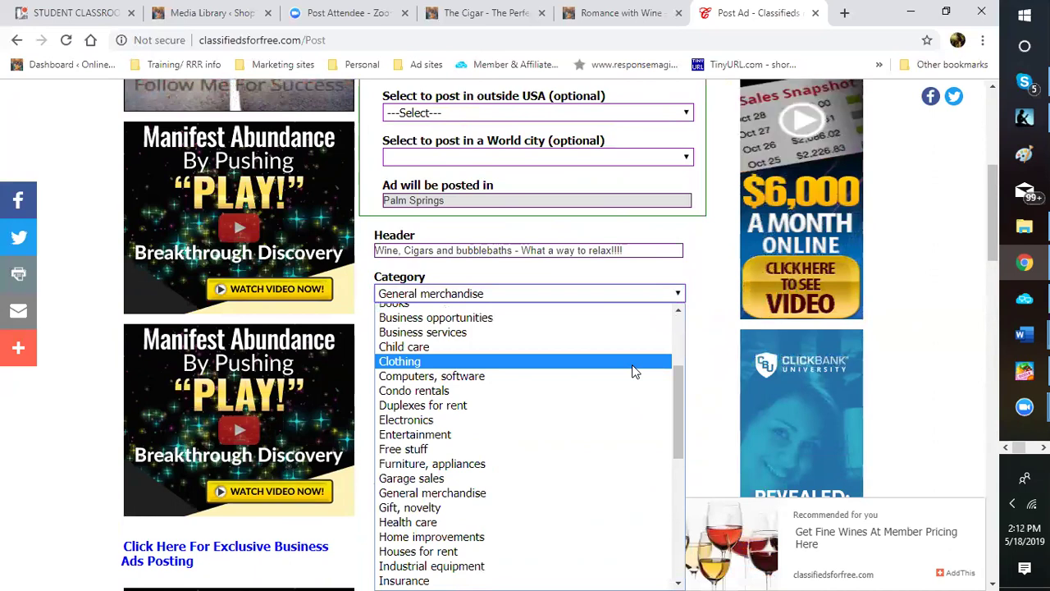
scroll(629, 375, down, 3)
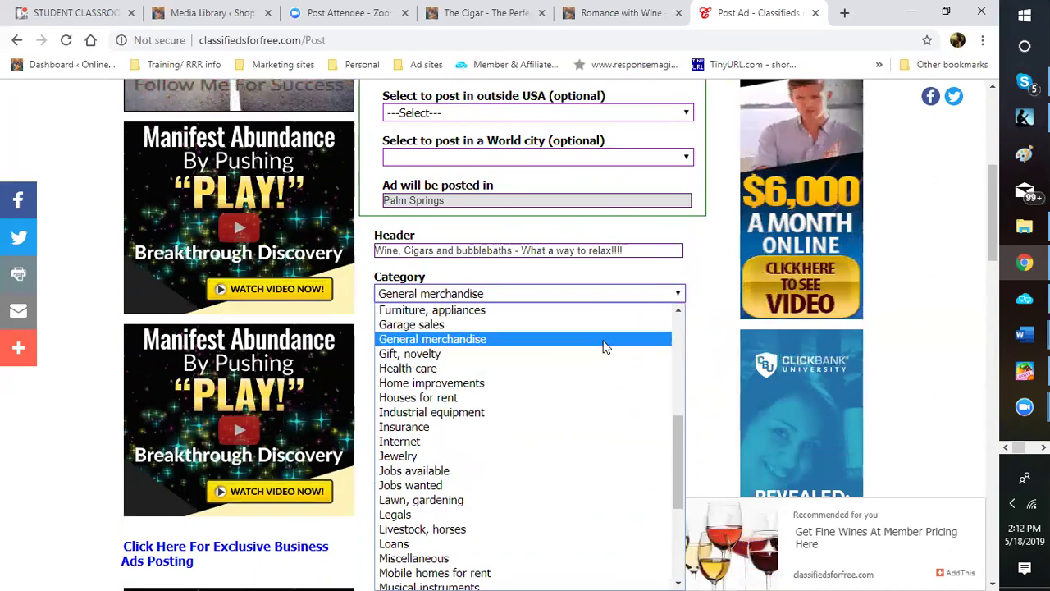
scroll(603, 346, up, 3)
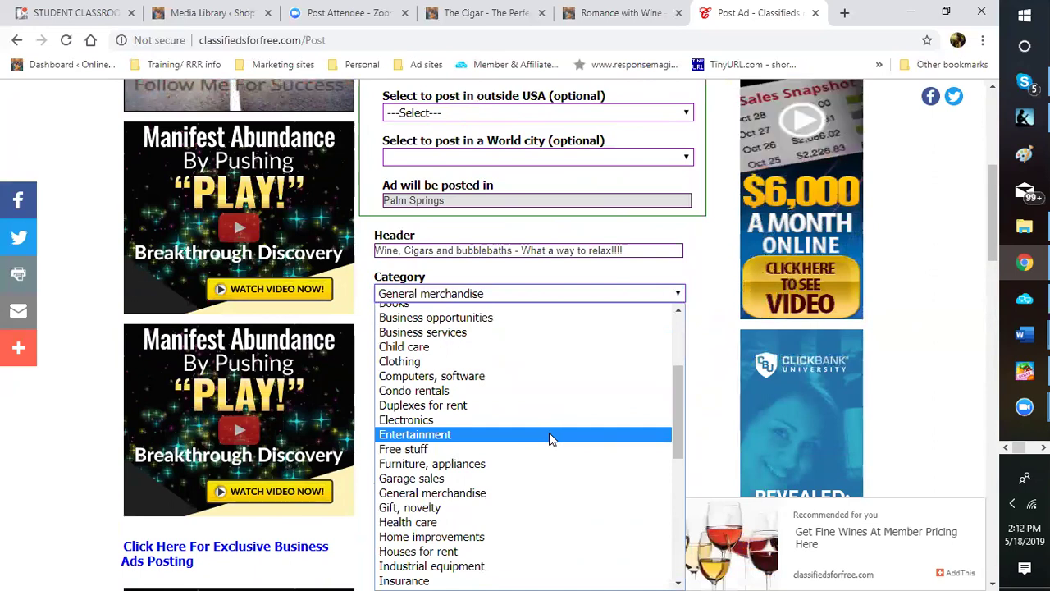
Set the category of the Palm Springs wine, cigars and bubblebaths ad to Miscellaneous
scroll(551, 441, down, 2)
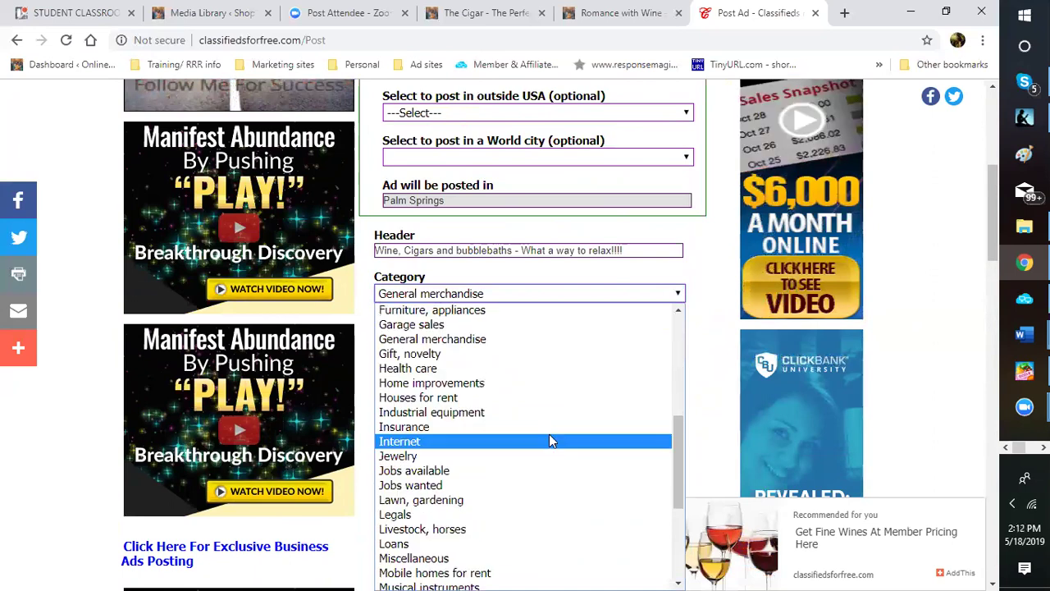
scroll(550, 440, down, 2)
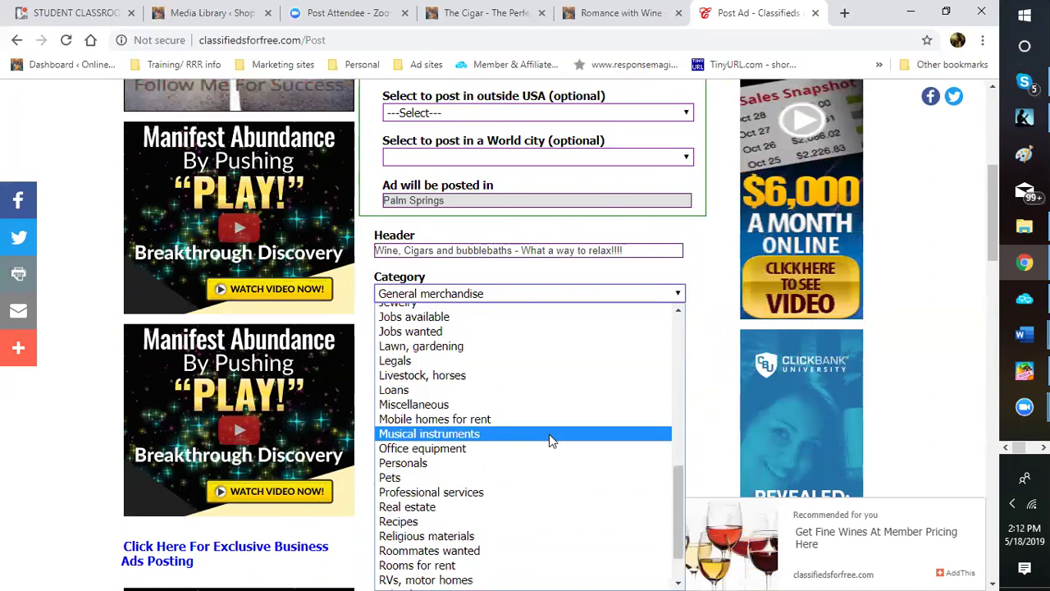
scroll(552, 440, down, 1)
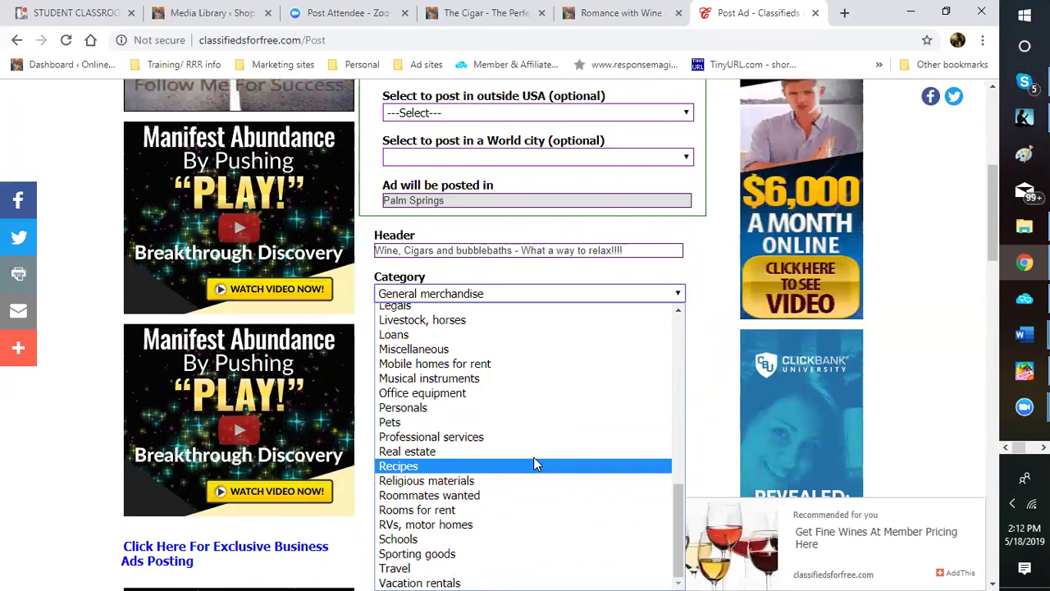
click(473, 353)
scroll(696, 399, down, 1)
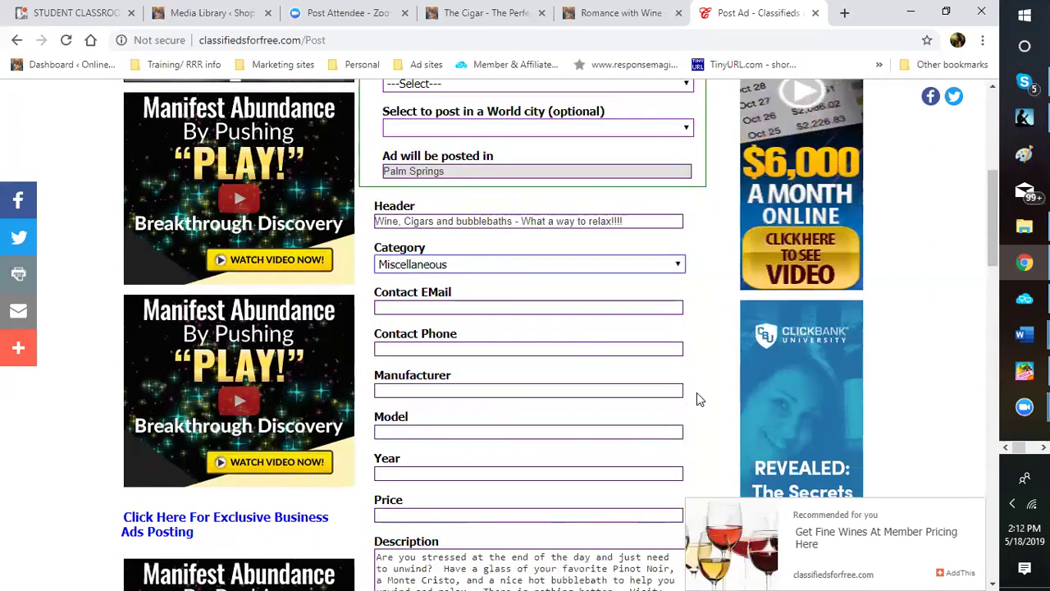
Check the remaining fields of the ad form, submit the ad for posting and view the posted ad's details
scroll(697, 400, down, 5)
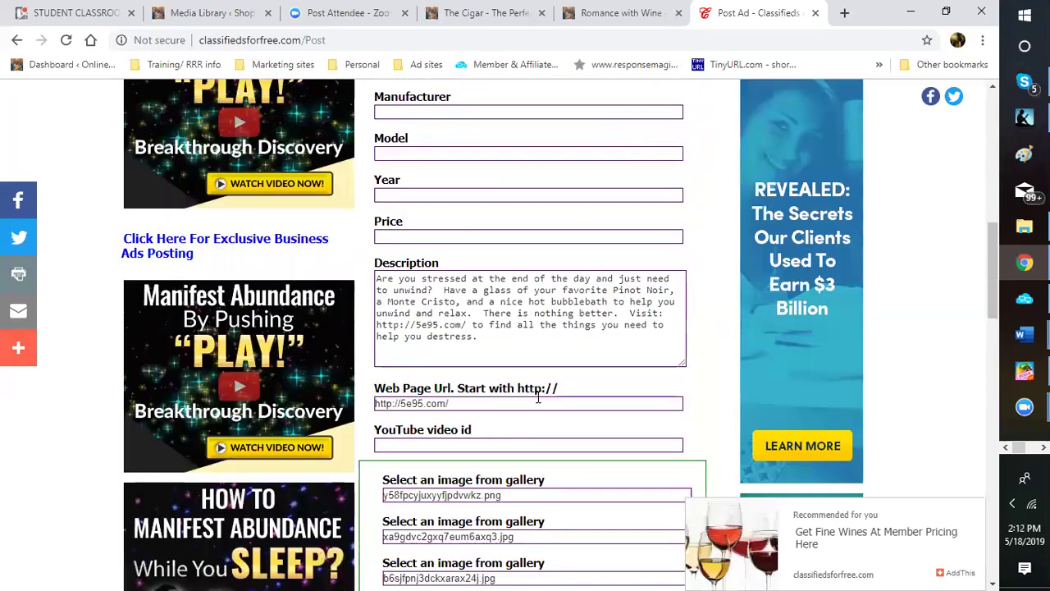
scroll(537, 397, down, 3)
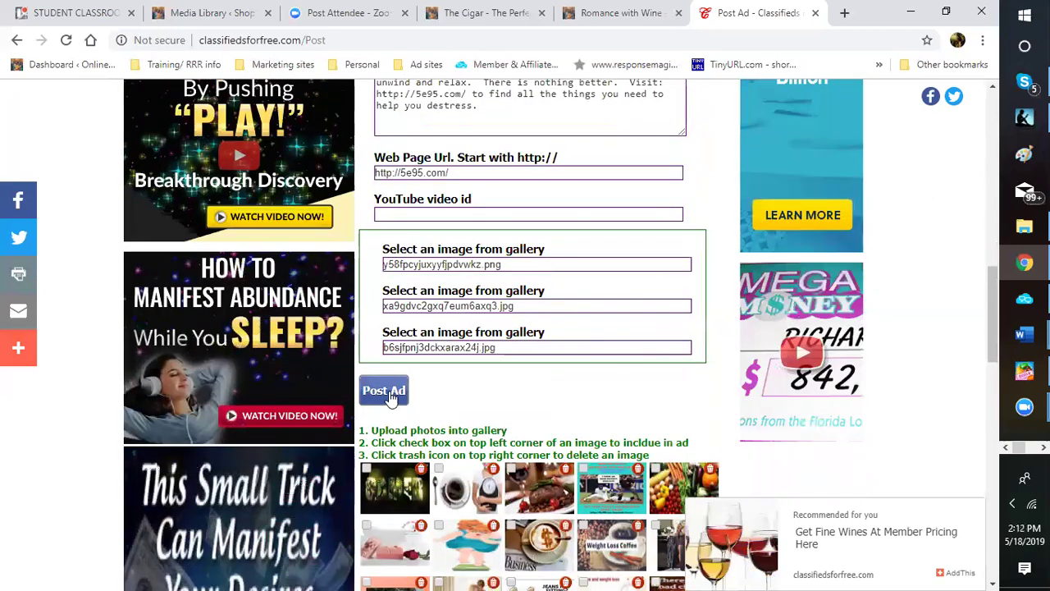
click(386, 391)
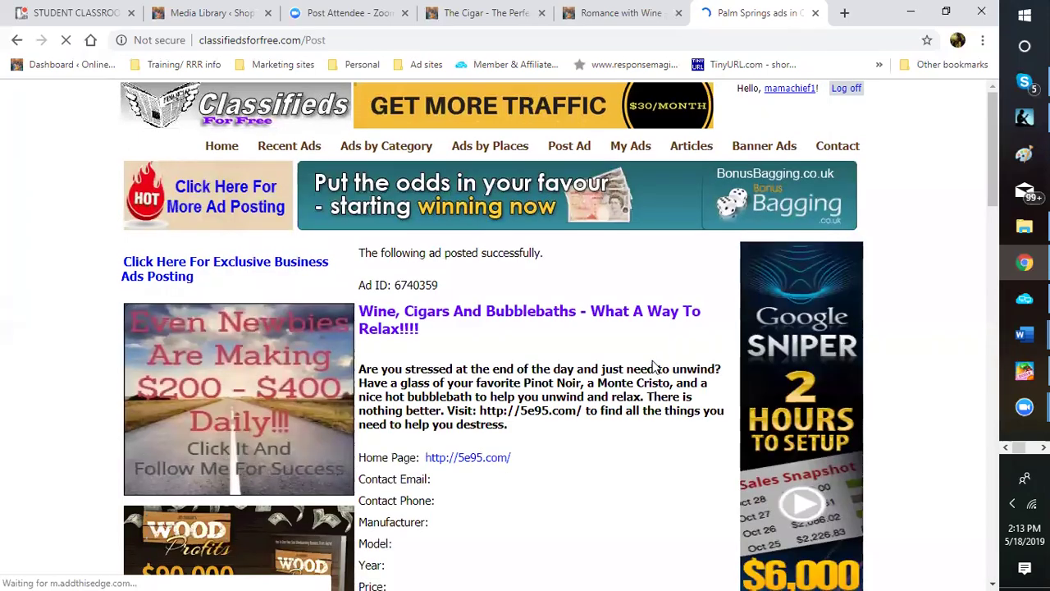
scroll(654, 366, down, 3)
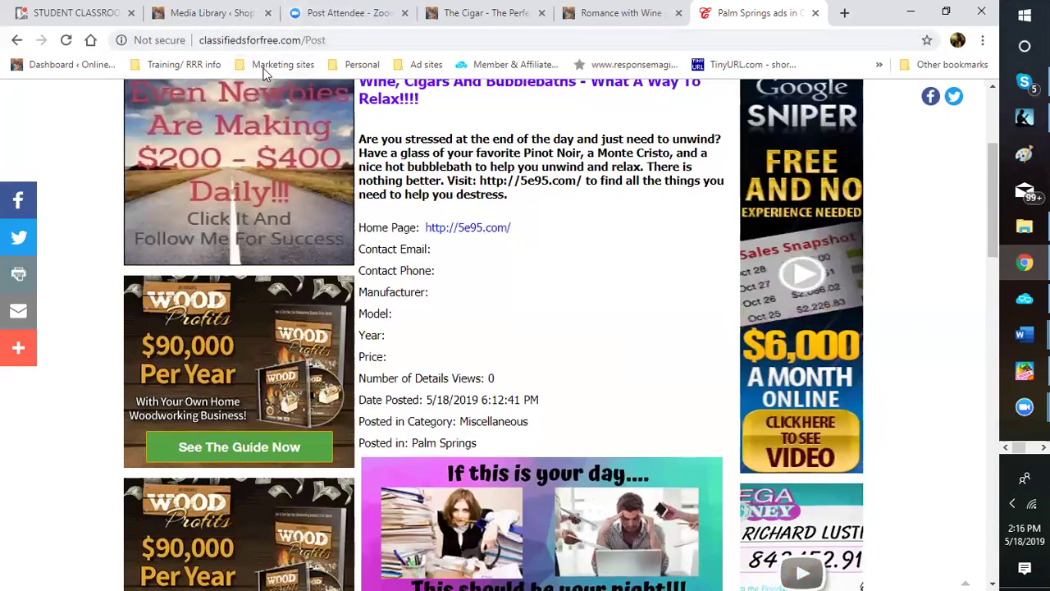
Show the bookmarked ad sites, and switch to Word with the document "Ad copy - various 9-15-18" maximized
click(427, 64)
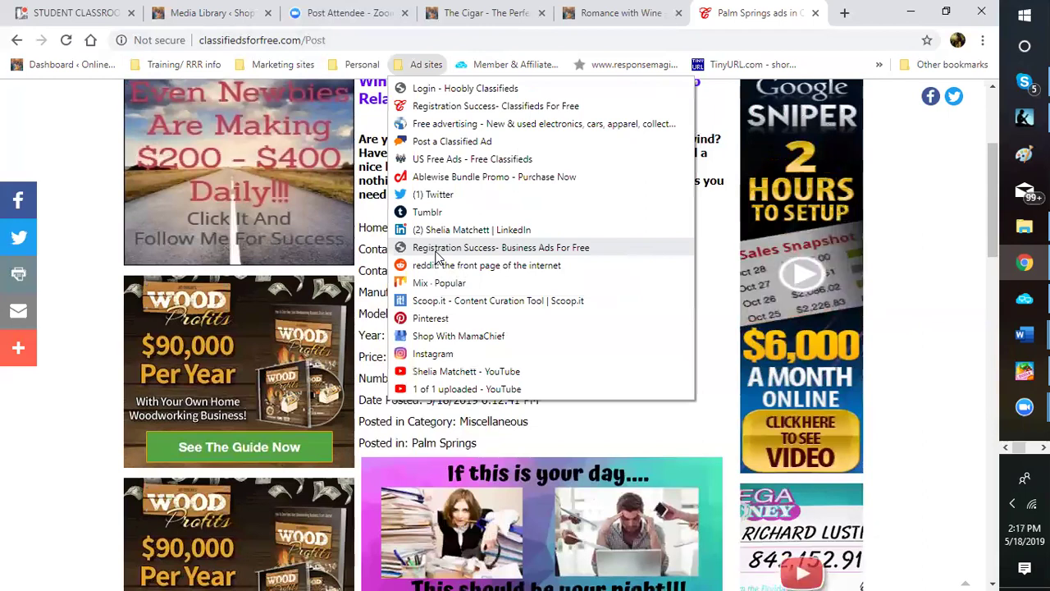
click(1020, 338)
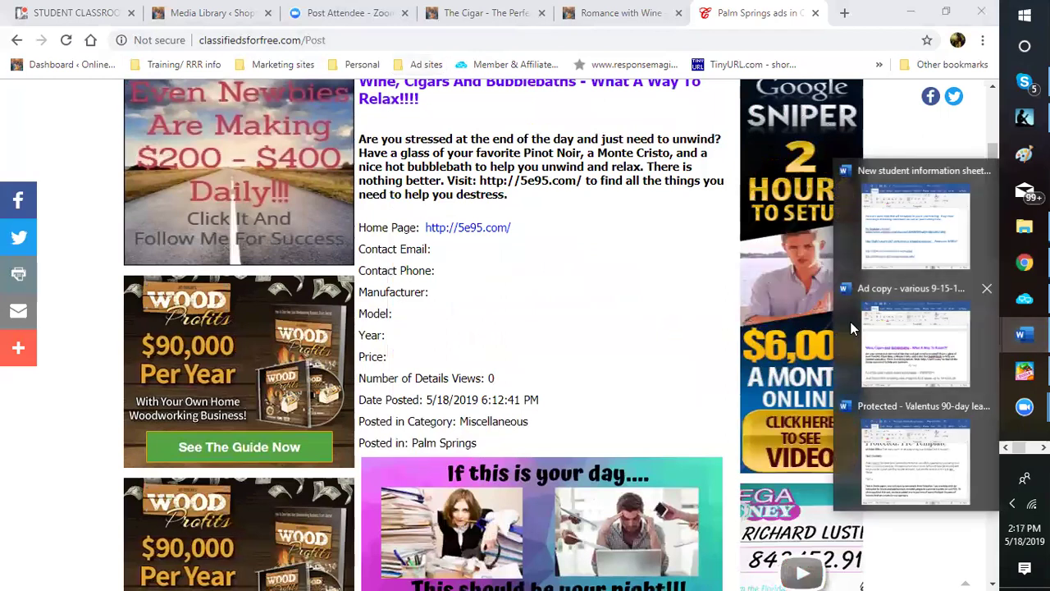
click(906, 325)
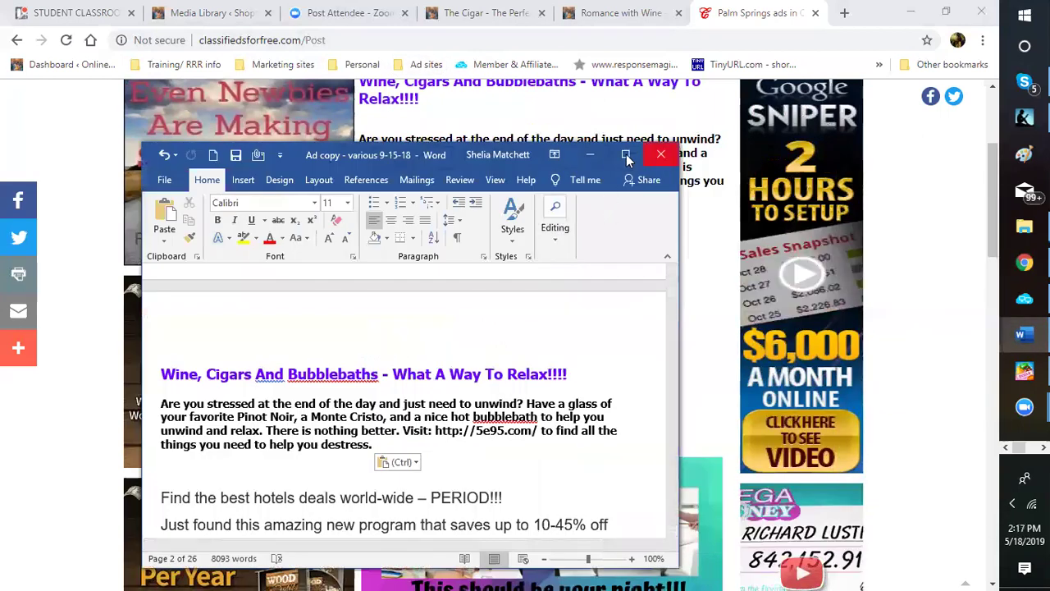
click(626, 156)
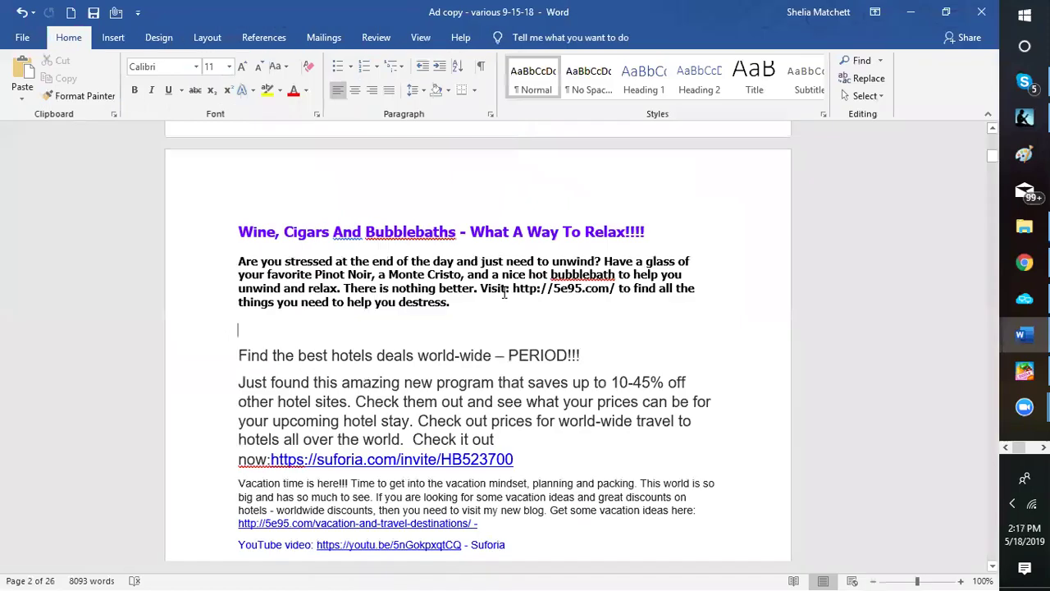
Read through the saved ads from the start of the document down to the hotel deals ad on page 2
scroll(574, 284, up, 5)
scroll(570, 285, up, 5)
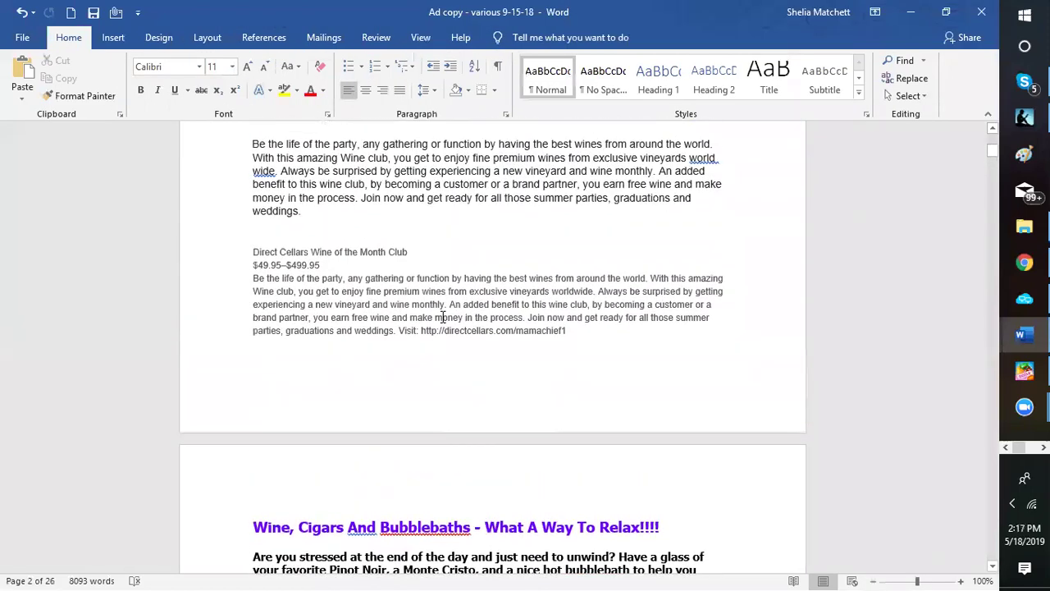
scroll(256, 260, up, 3)
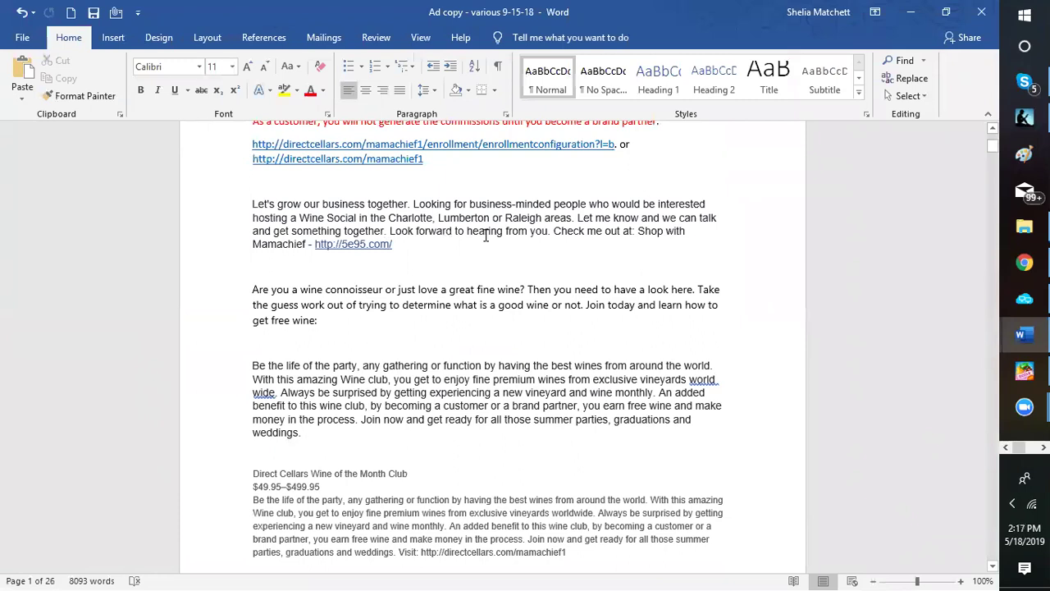
scroll(415, 239, up, 1)
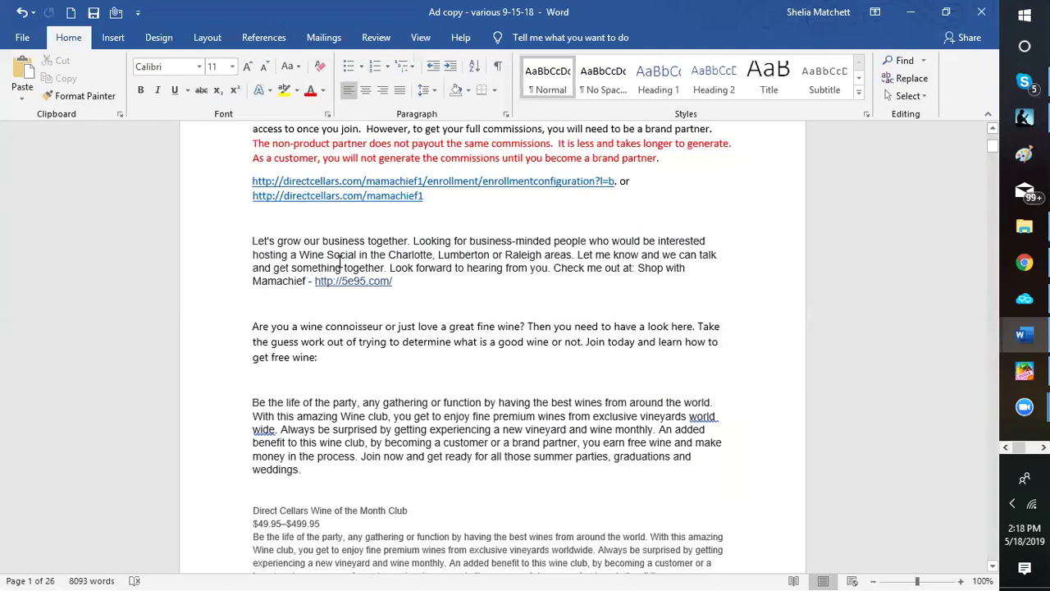
scroll(340, 261, up, 5)
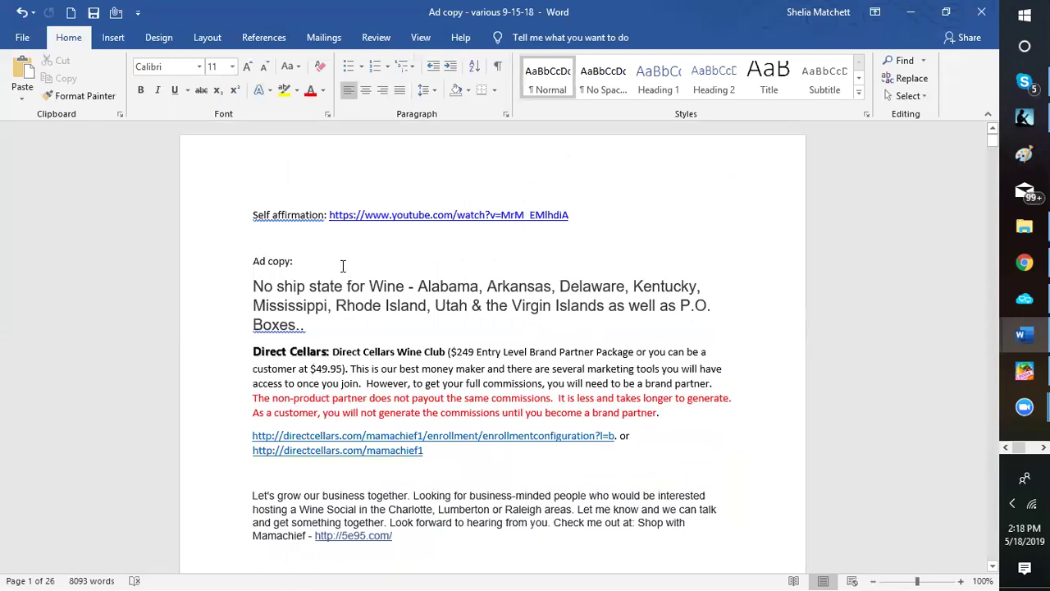
scroll(342, 287, down, 6)
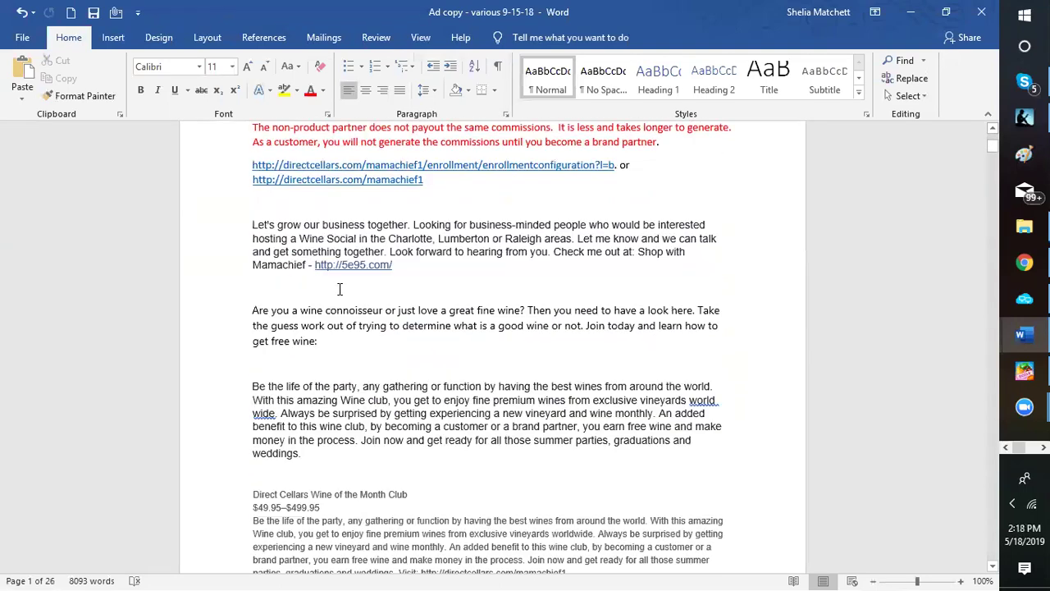
scroll(340, 291, down, 7)
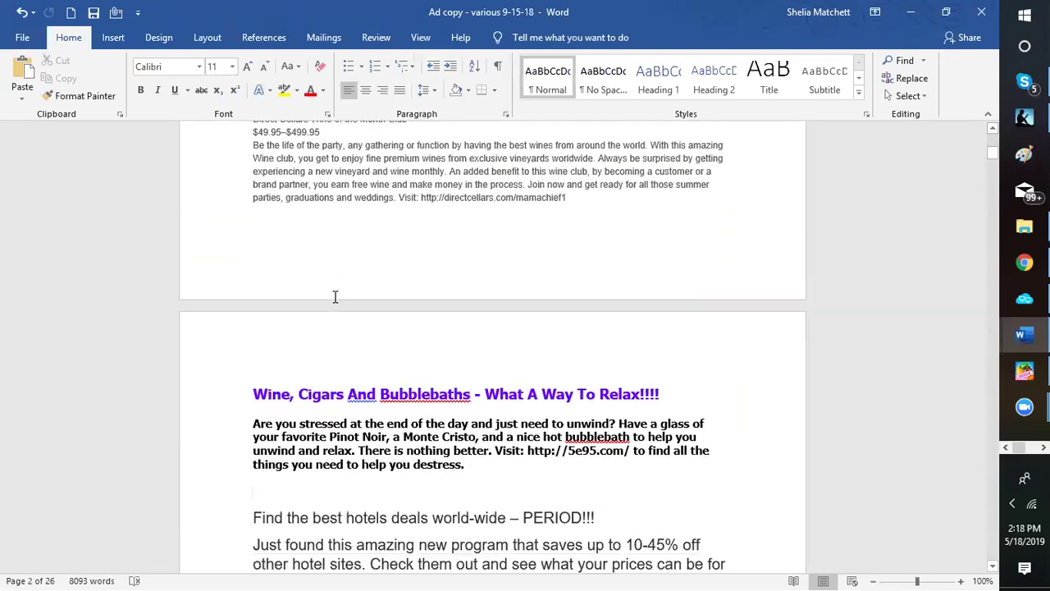
scroll(335, 296, down, 1)
scroll(334, 293, down, 1)
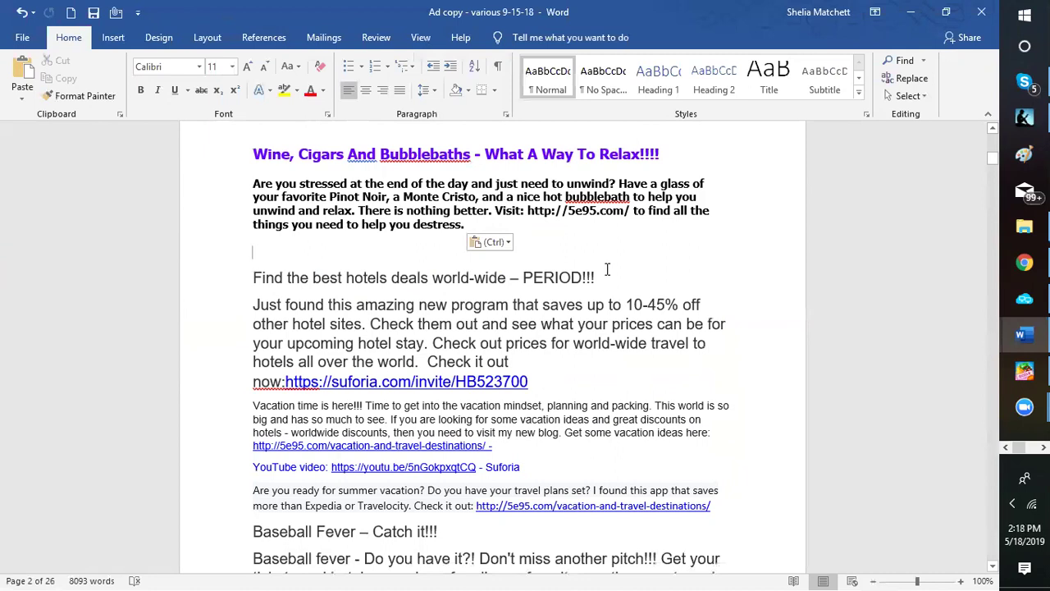
Add a blank line below the hotel deals ad's suforia.com link and place the cursor at the end of the summer vacation ad
click(541, 382)
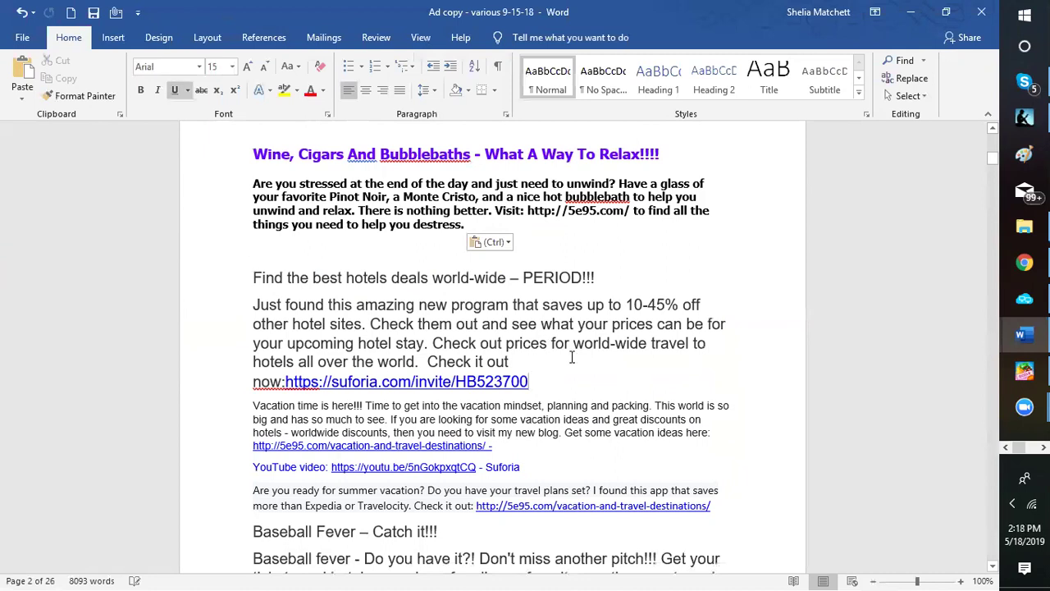
key(Return)
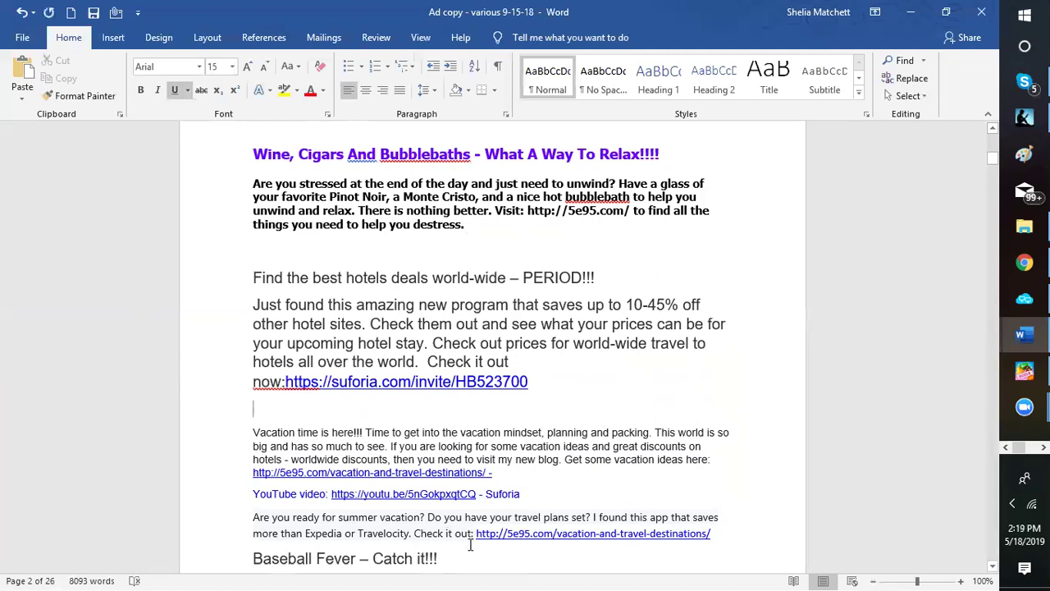
scroll(555, 370, down, 2)
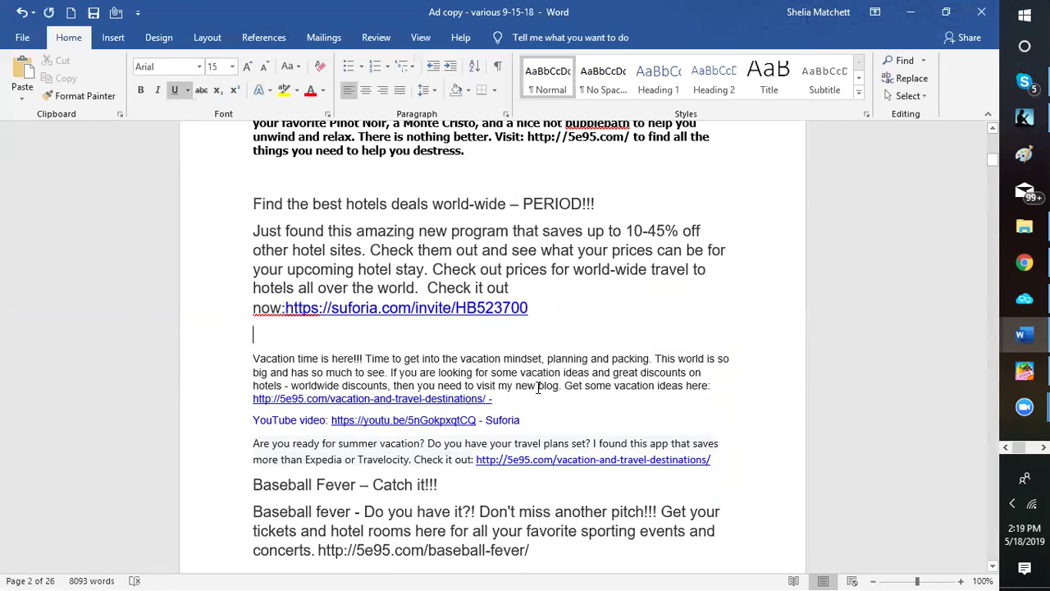
scroll(537, 386, down, 3)
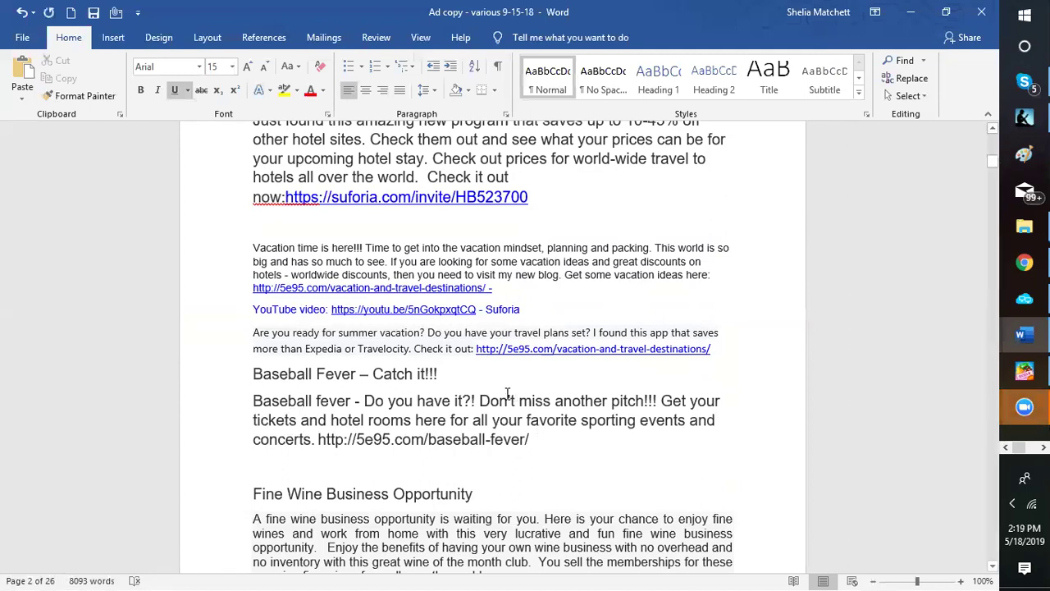
click(722, 345)
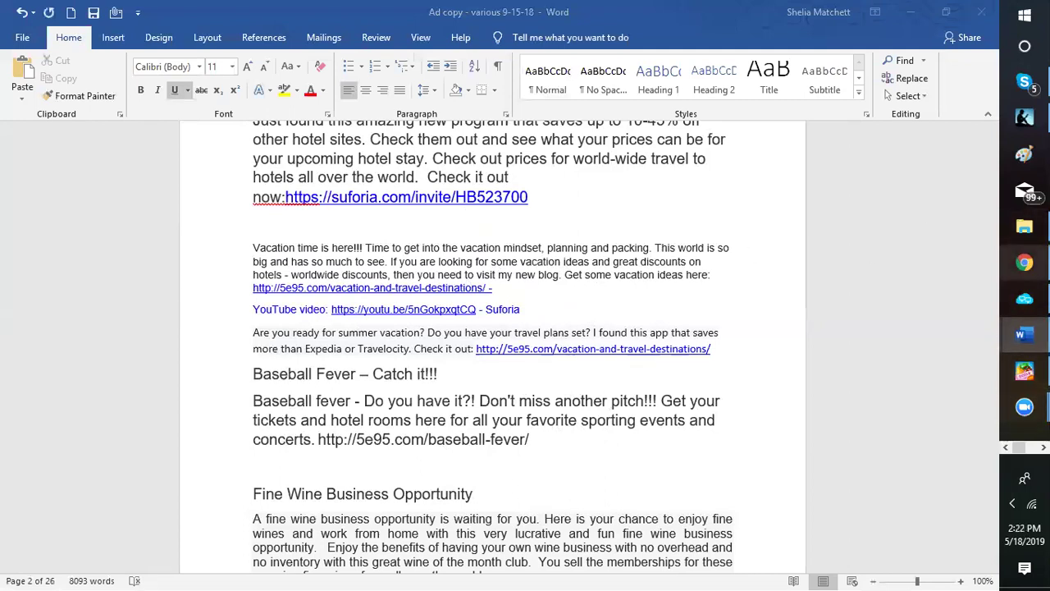
Switch back to Chrome and review the posted ad's text, details and images on the Classifieds For Free page
click(1025, 262)
scroll(564, 351, down, 5)
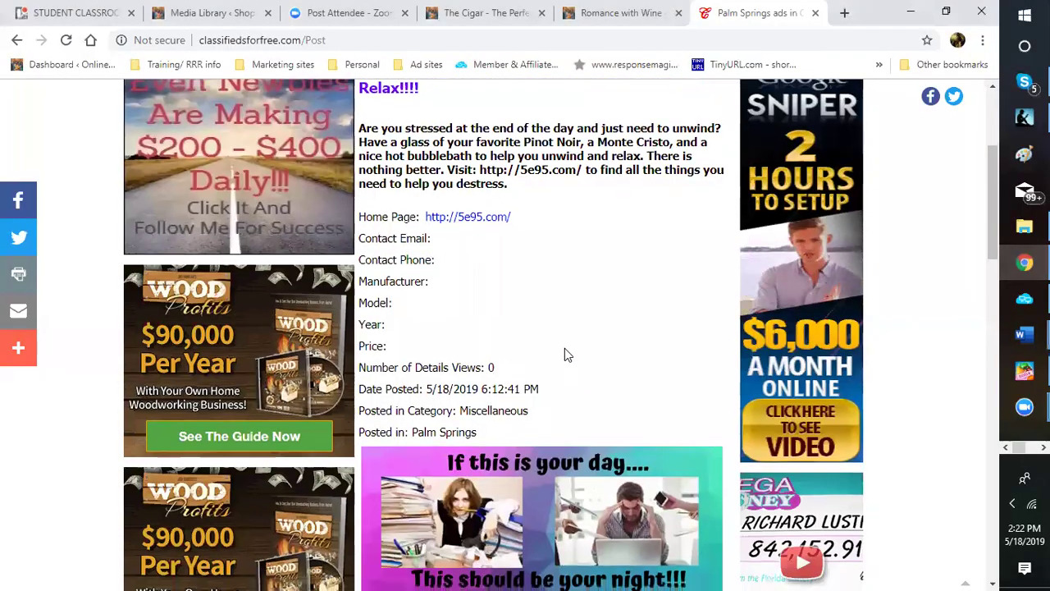
scroll(565, 356, down, 5)
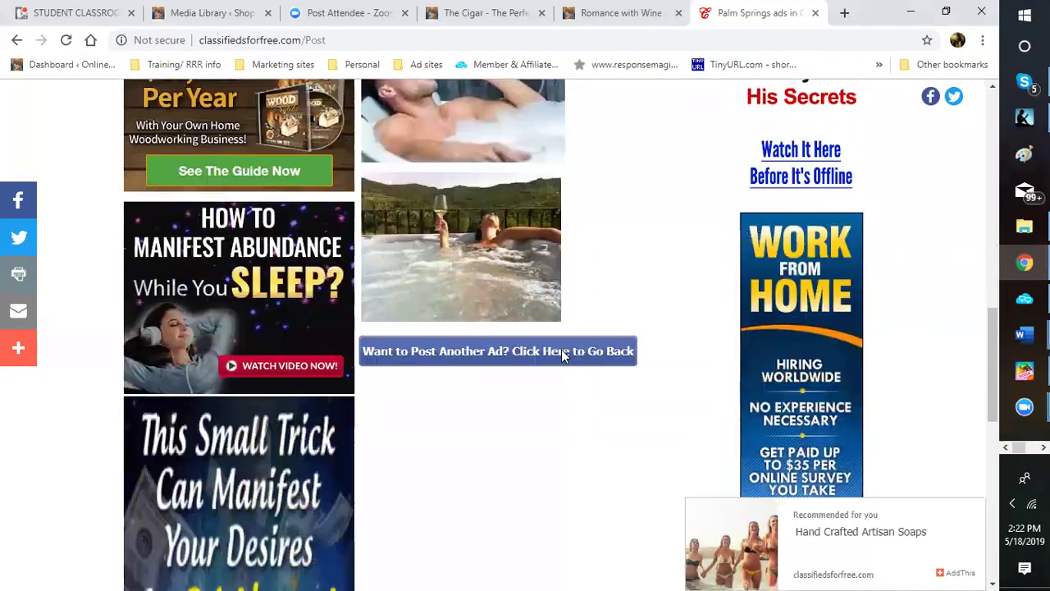
scroll(563, 356, up, 5)
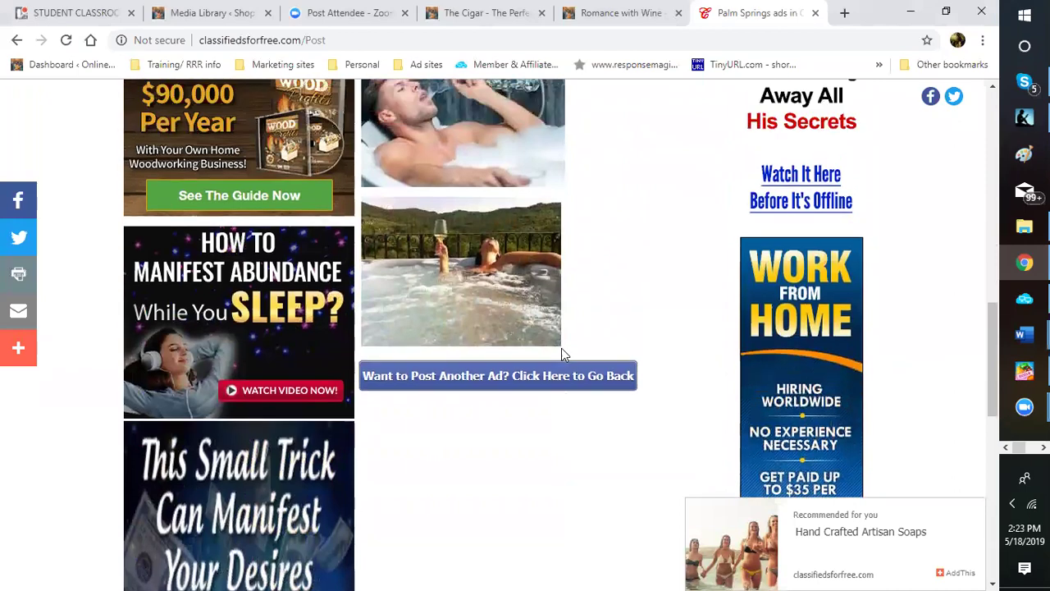
scroll(588, 342, up, 4)
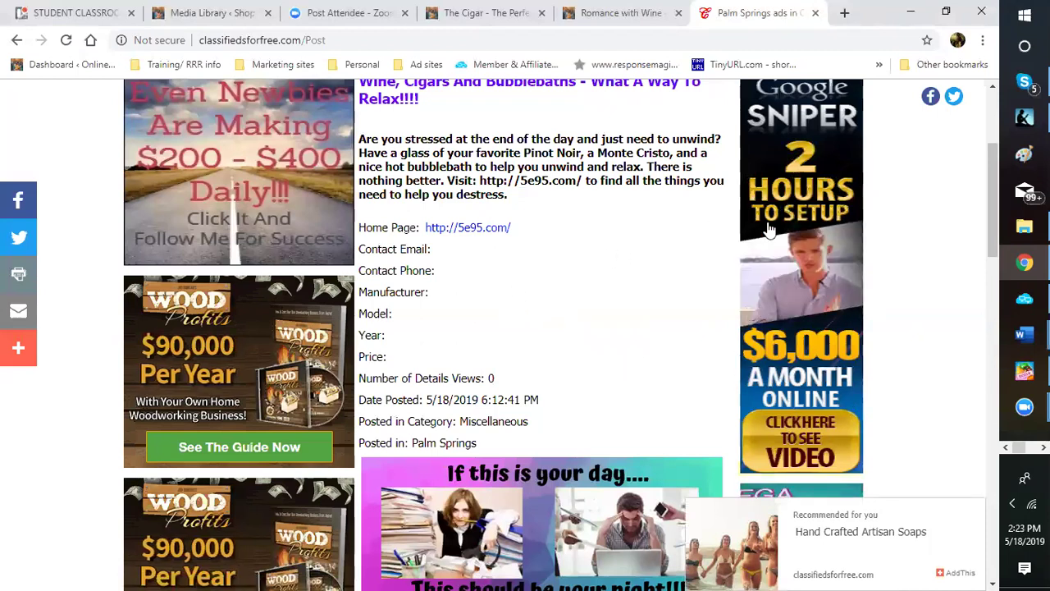
scroll(654, 286, up, 3)
scroll(654, 286, up, 1)
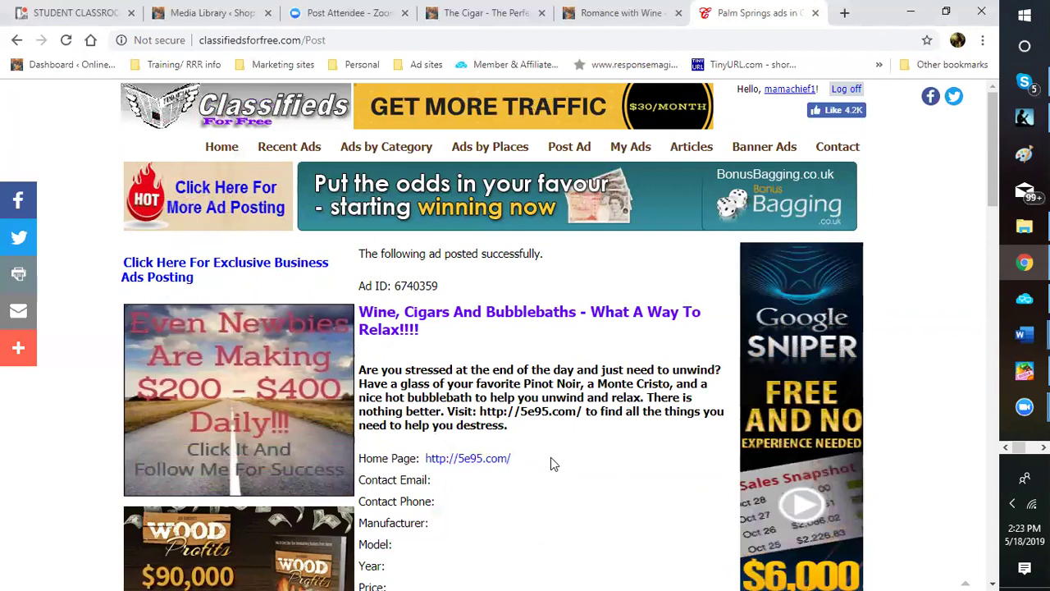
scroll(551, 454, down, 1)
scroll(677, 347, down, 2)
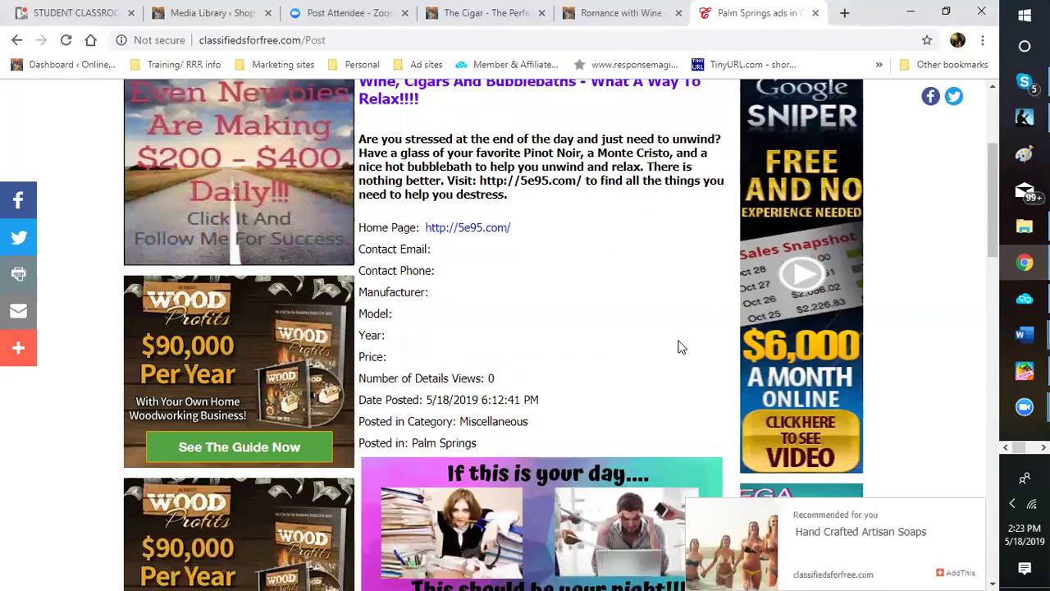
scroll(677, 347, down, 2)
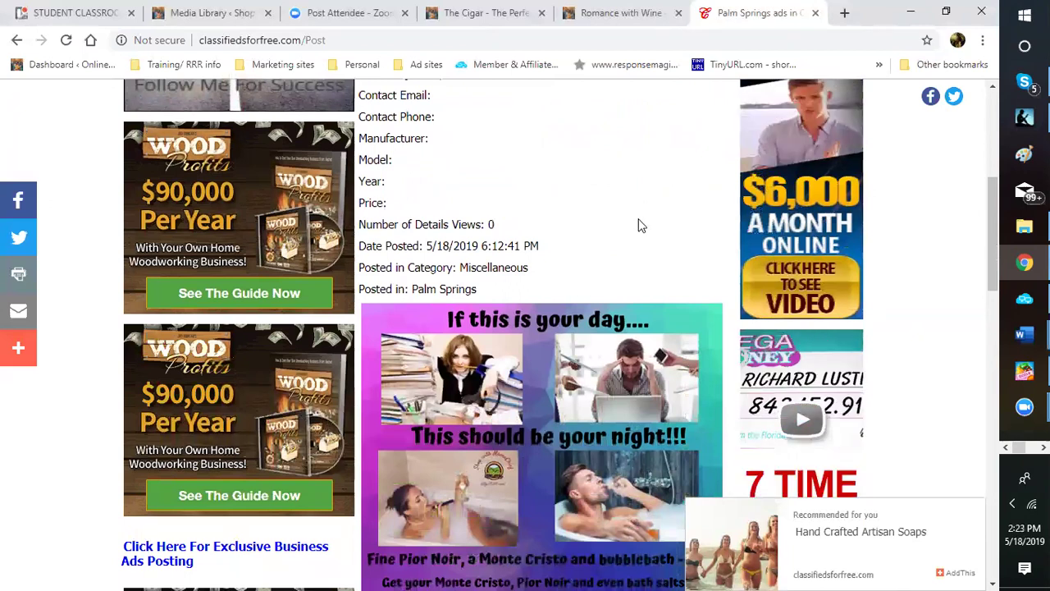
scroll(593, 234, up, 4)
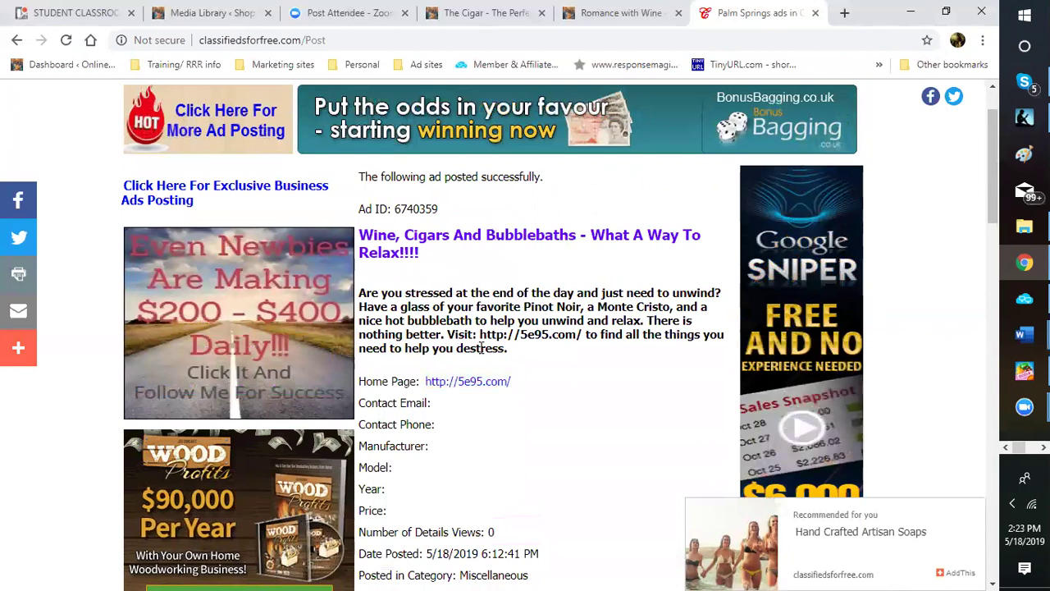
scroll(481, 348, up, 1)
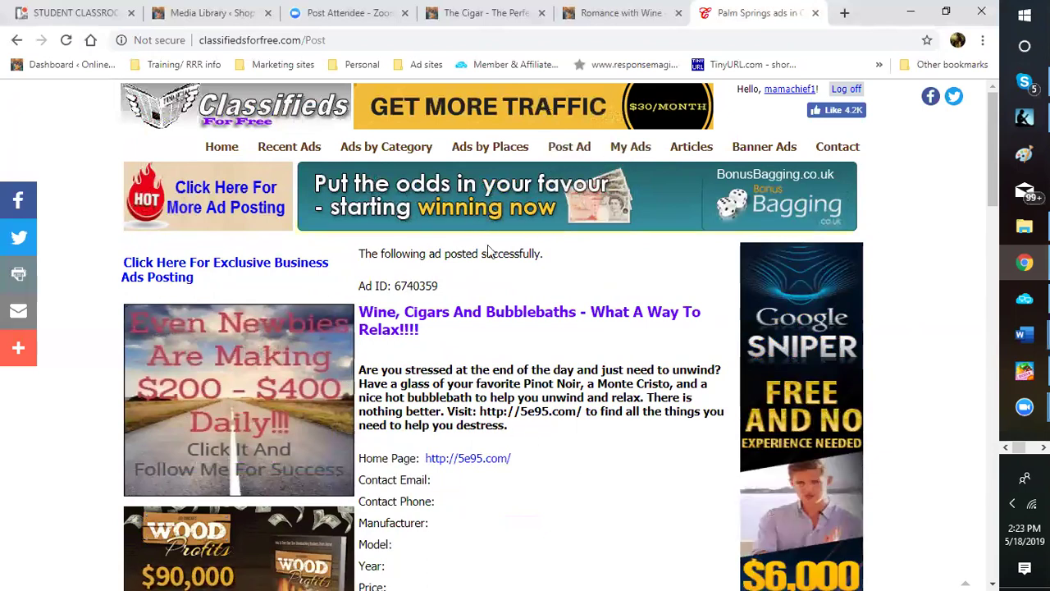
Open the account's own ads list and look over the posted Wine, Cigars And Bubblebaths entries
click(622, 155)
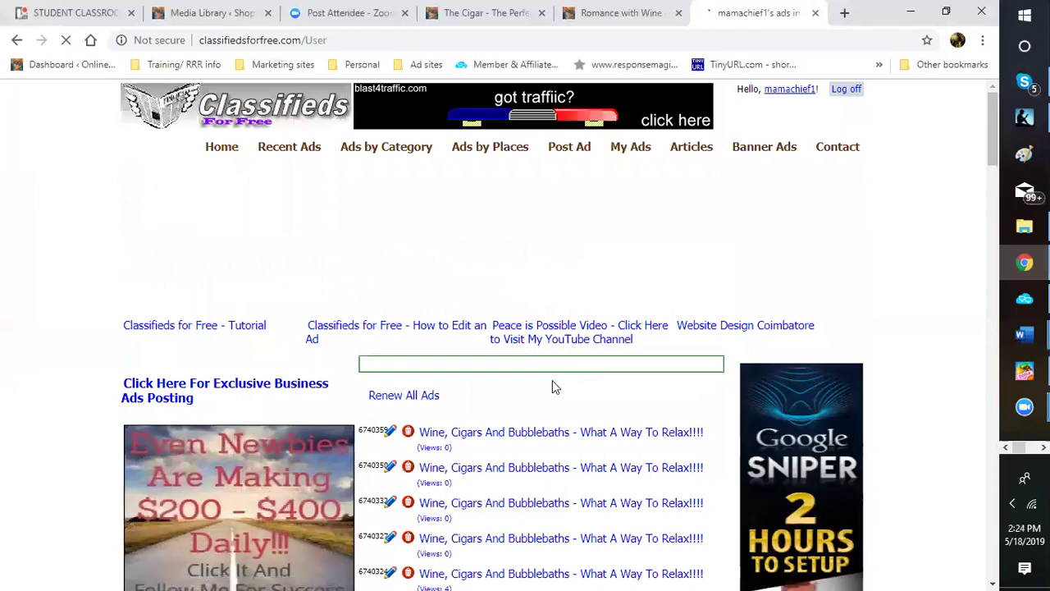
scroll(546, 386, down, 1)
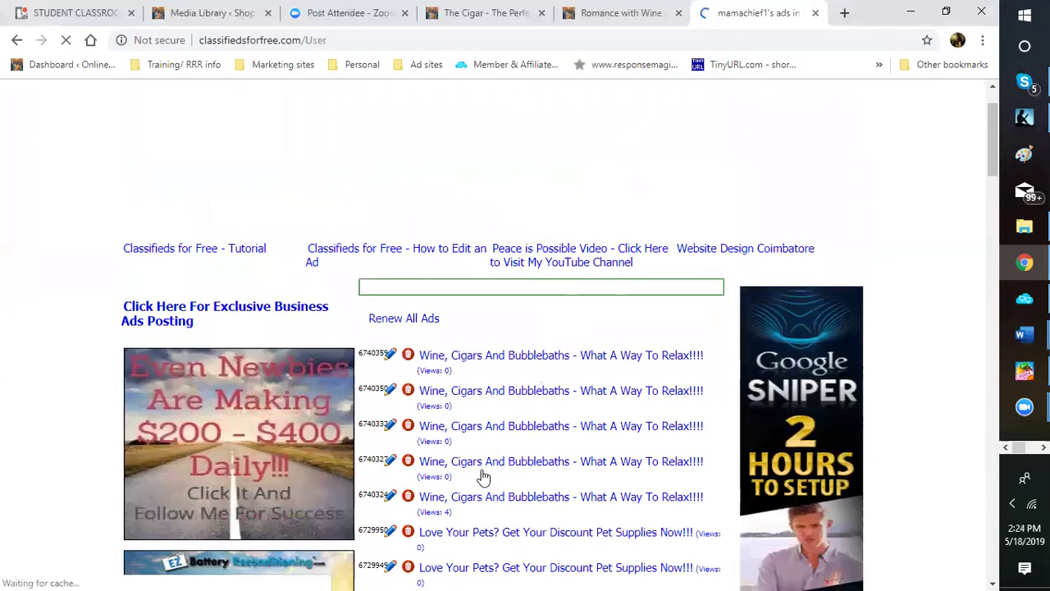
Look through the account's posted ads, from the Wine, Cigars And Bubblebaths entries down to the page links and photo gallery
scroll(481, 476, down, 1)
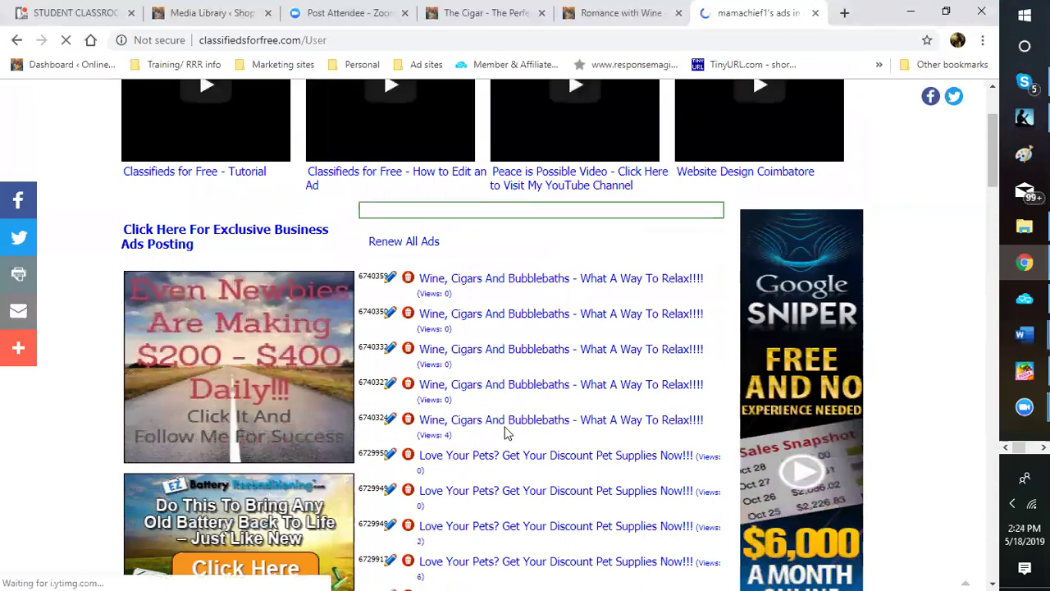
scroll(505, 433, down, 2)
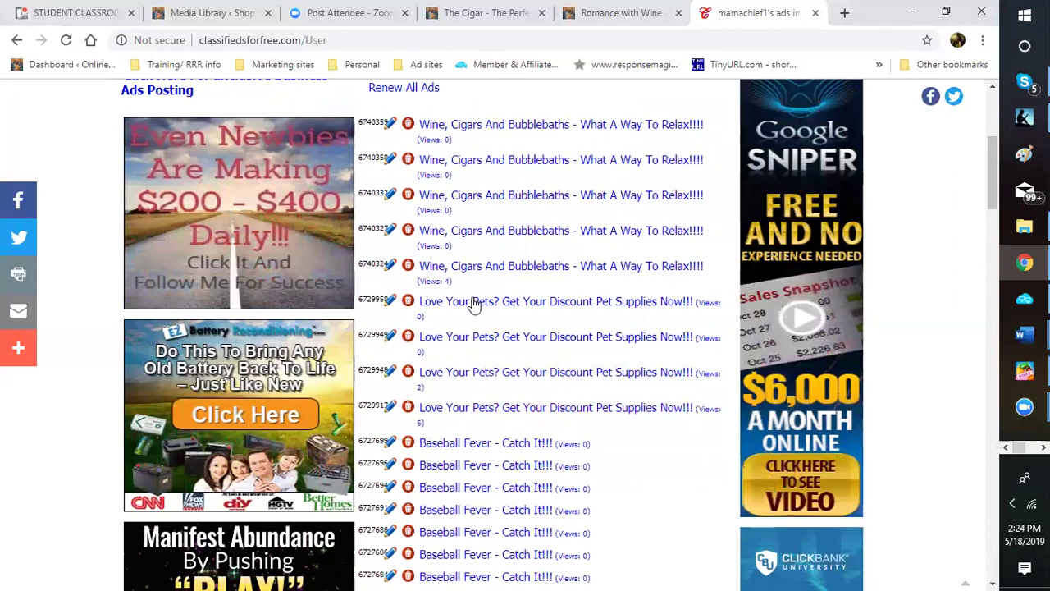
scroll(473, 304, down, 3)
scroll(519, 301, down, 3)
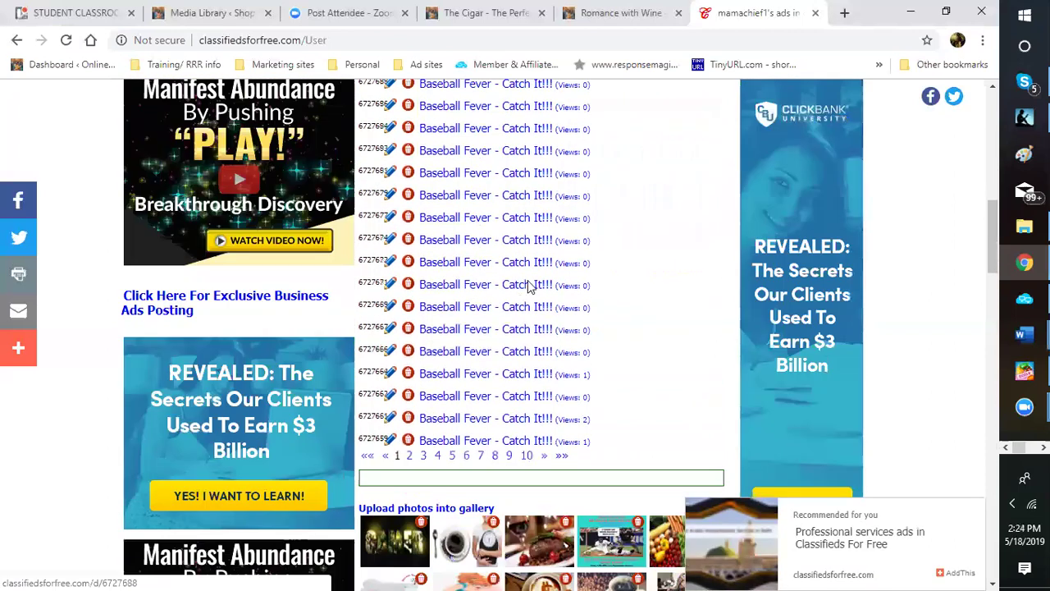
scroll(525, 294, down, 1)
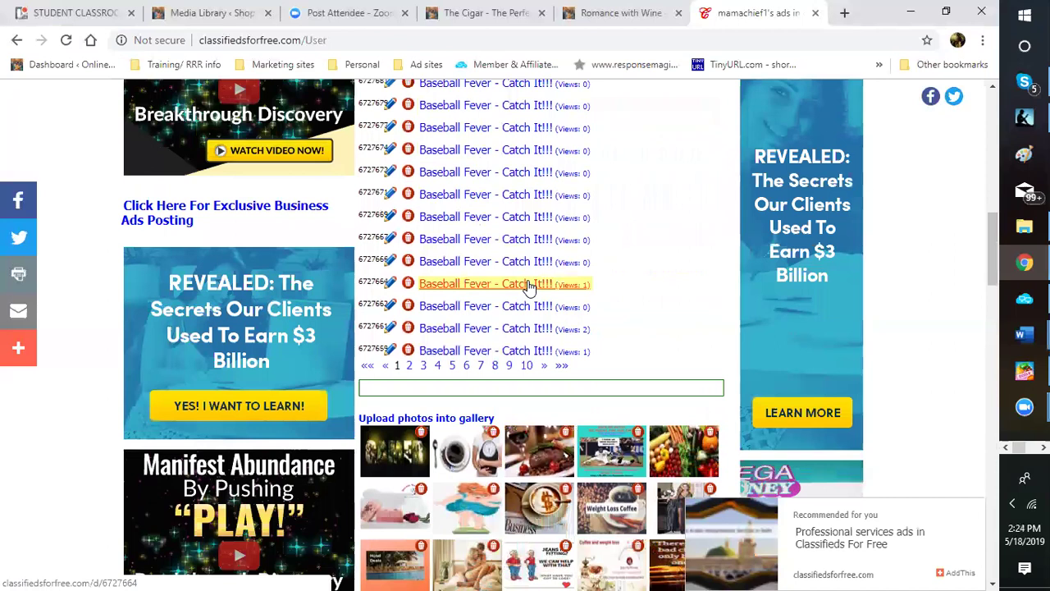
scroll(529, 287, up, 1)
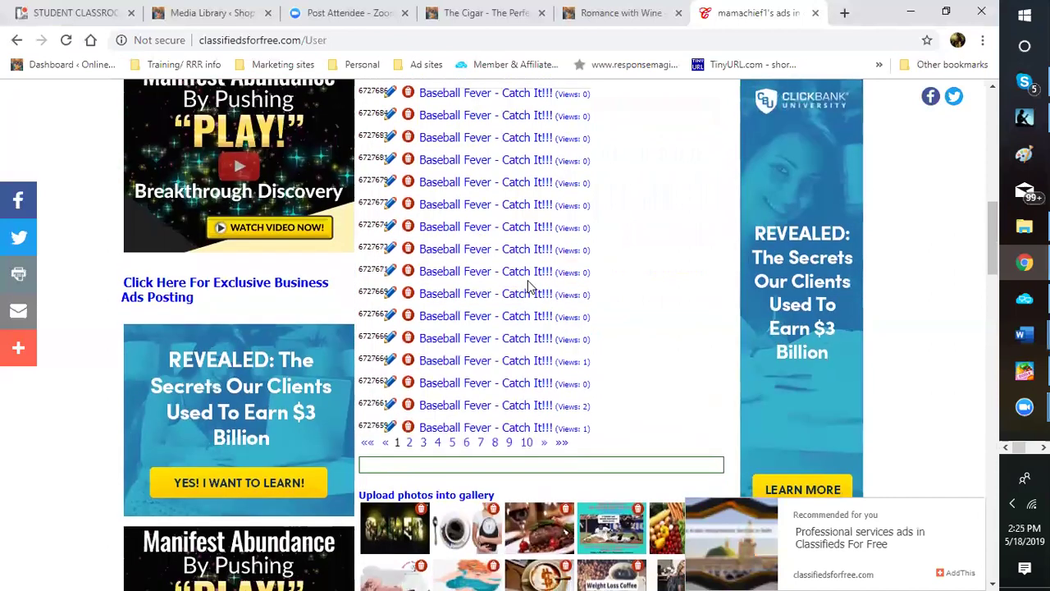
scroll(531, 285, up, 2)
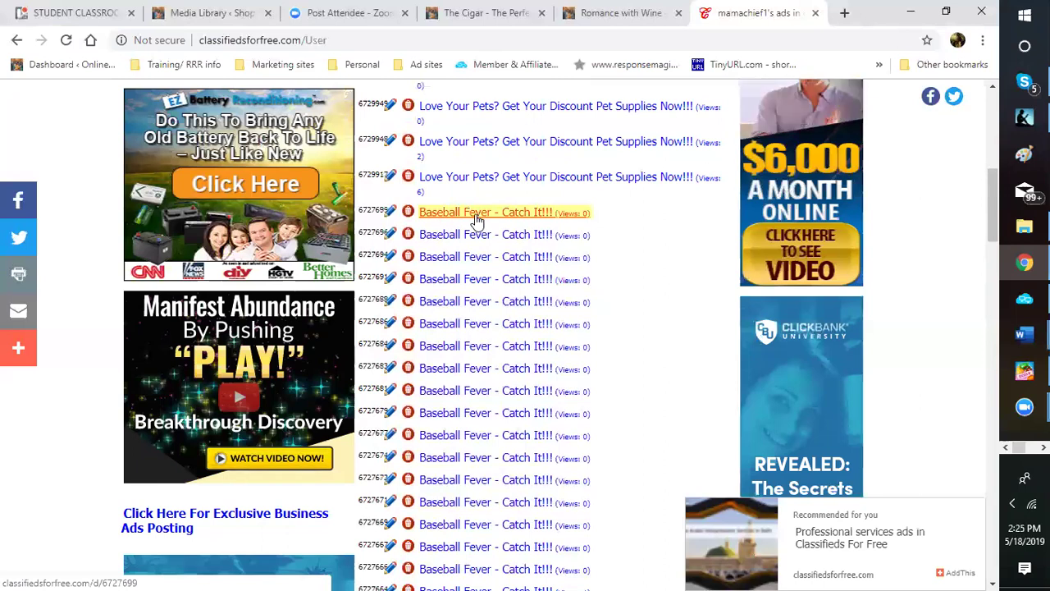
scroll(476, 222, down, 1)
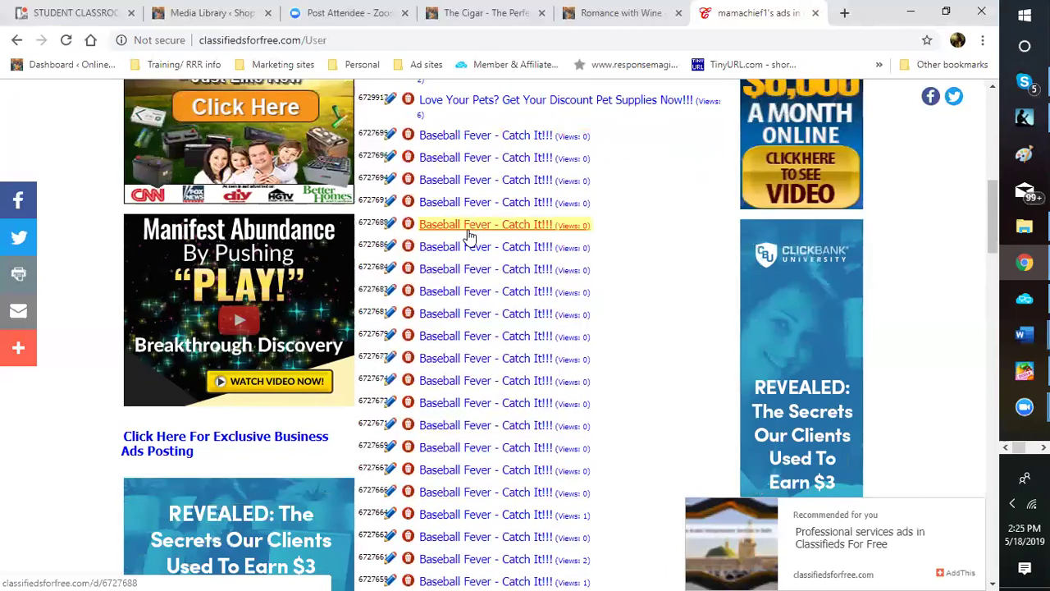
scroll(469, 238, down, 2)
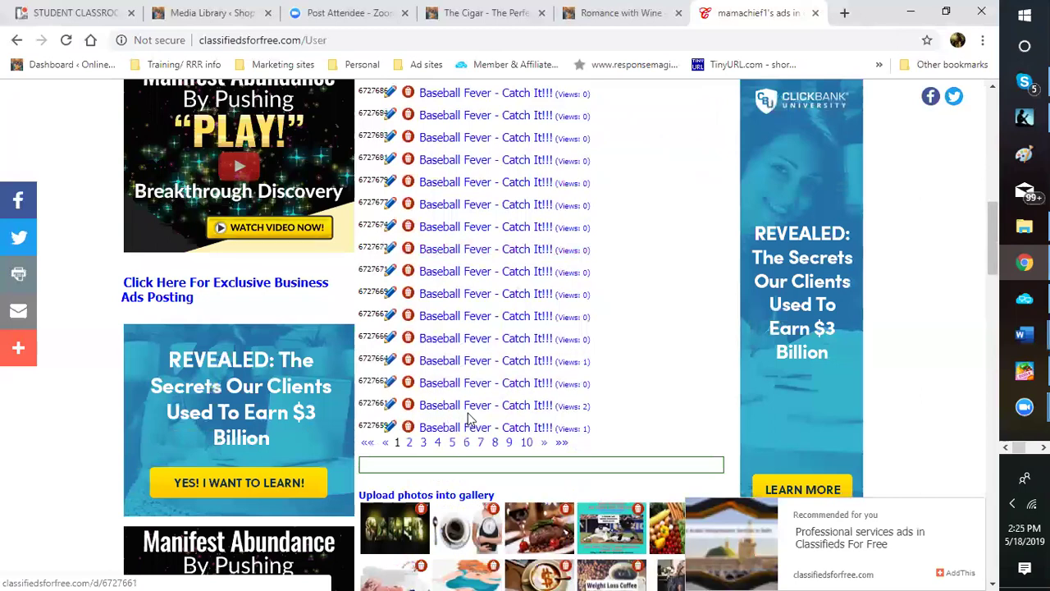
scroll(508, 375, up, 1)
scroll(541, 392, down, 2)
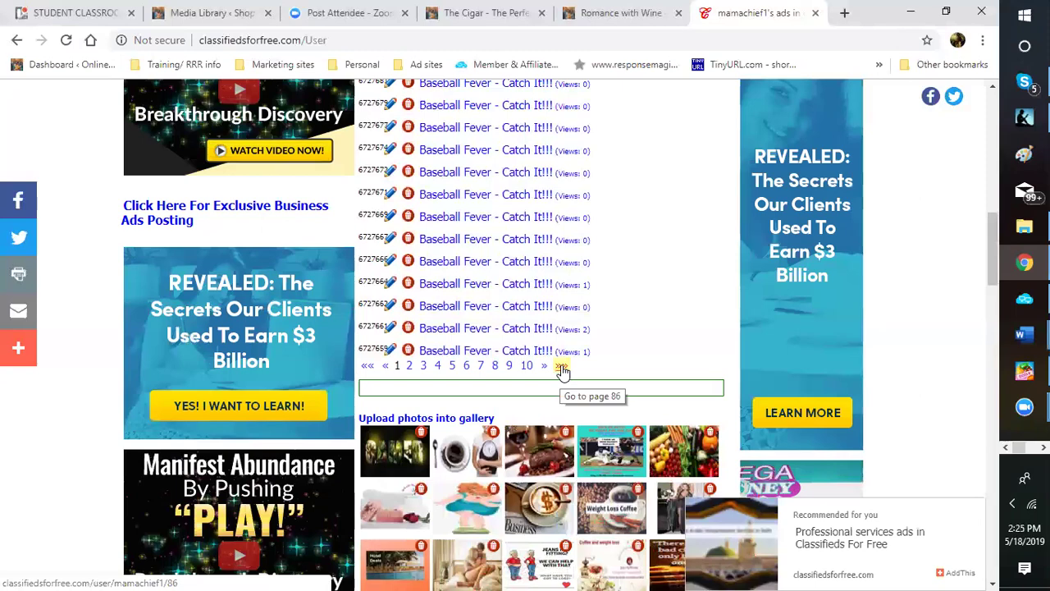
scroll(563, 372, up, 2)
scroll(563, 371, up, 6)
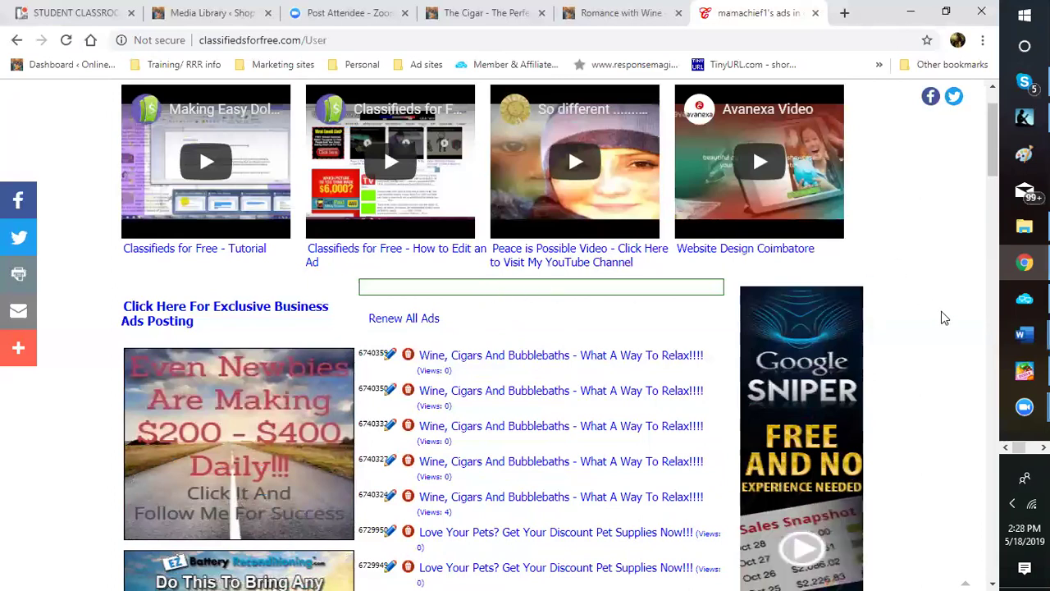
scroll(936, 329, up, 1)
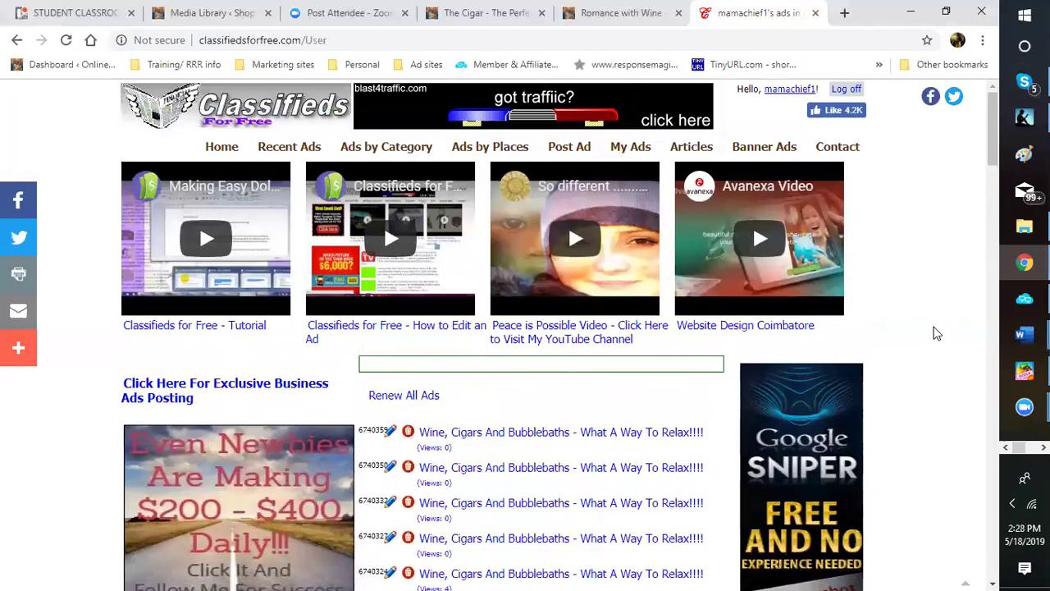
scroll(937, 333, down, 2)
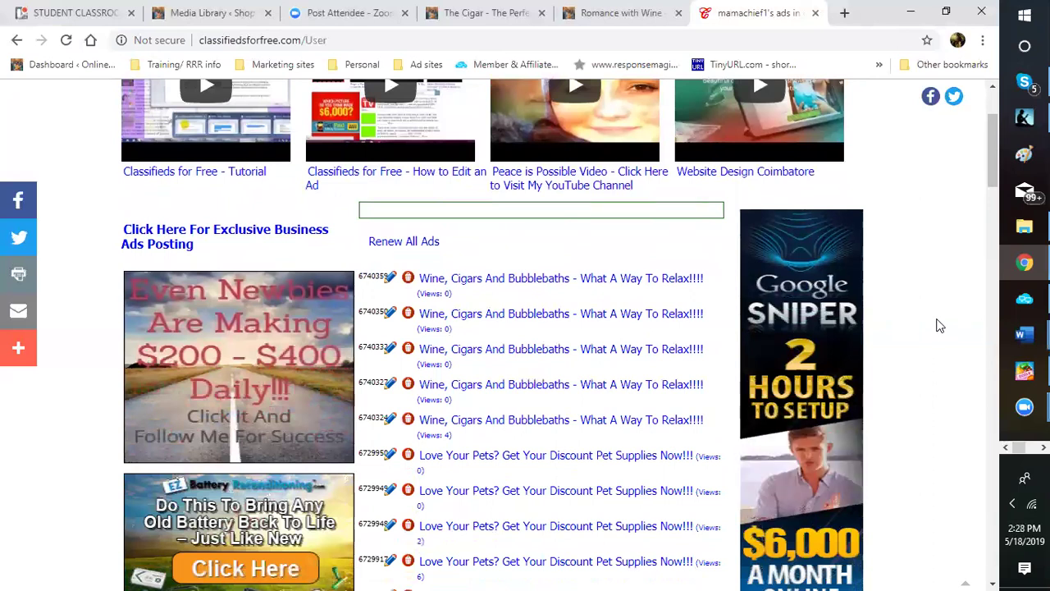
scroll(939, 324, down, 1)
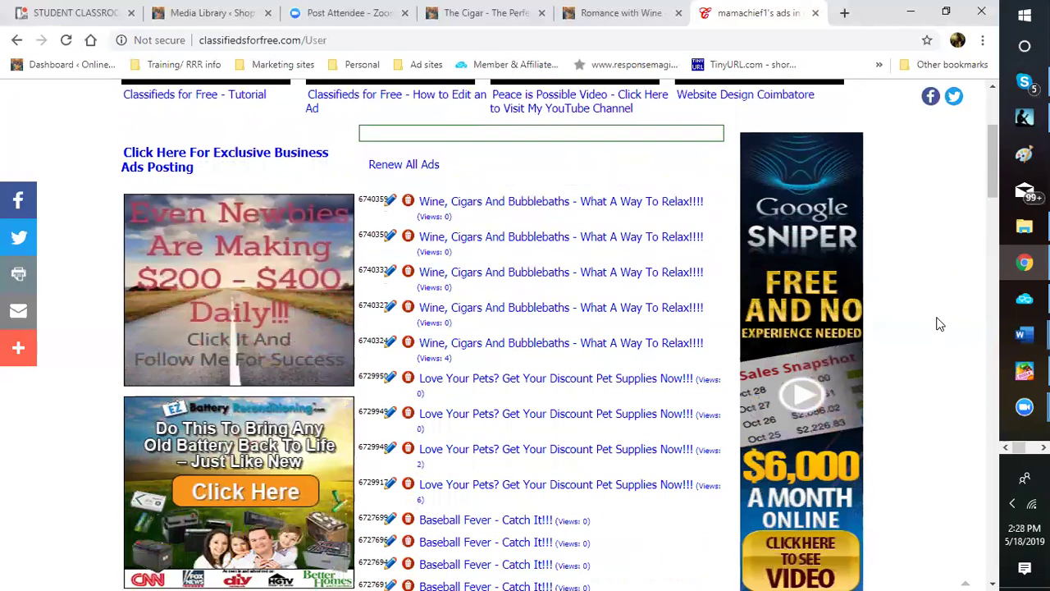
scroll(940, 326, up, 3)
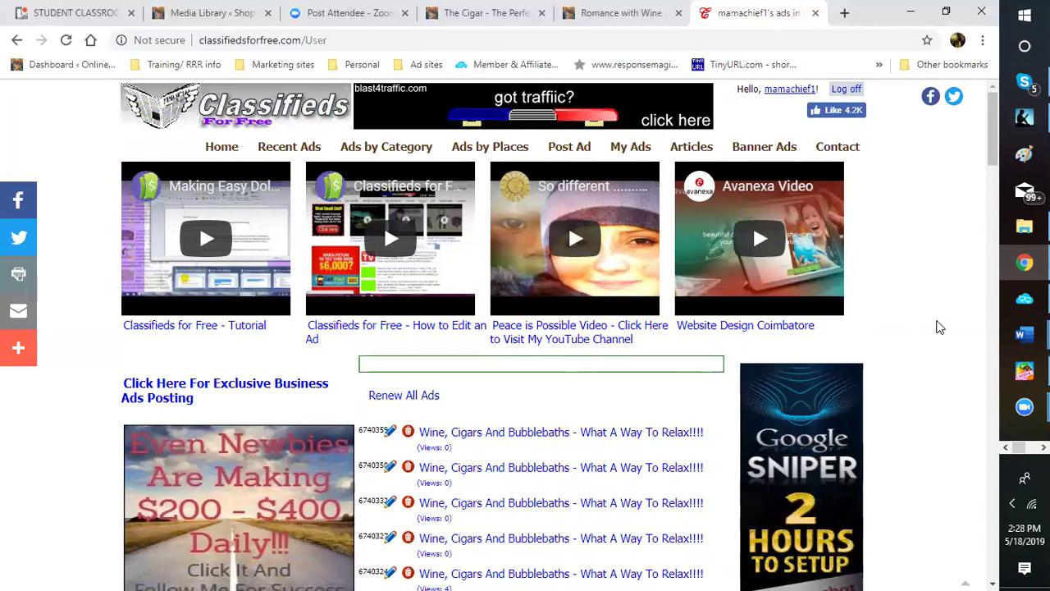
scroll(940, 327, down, 5)
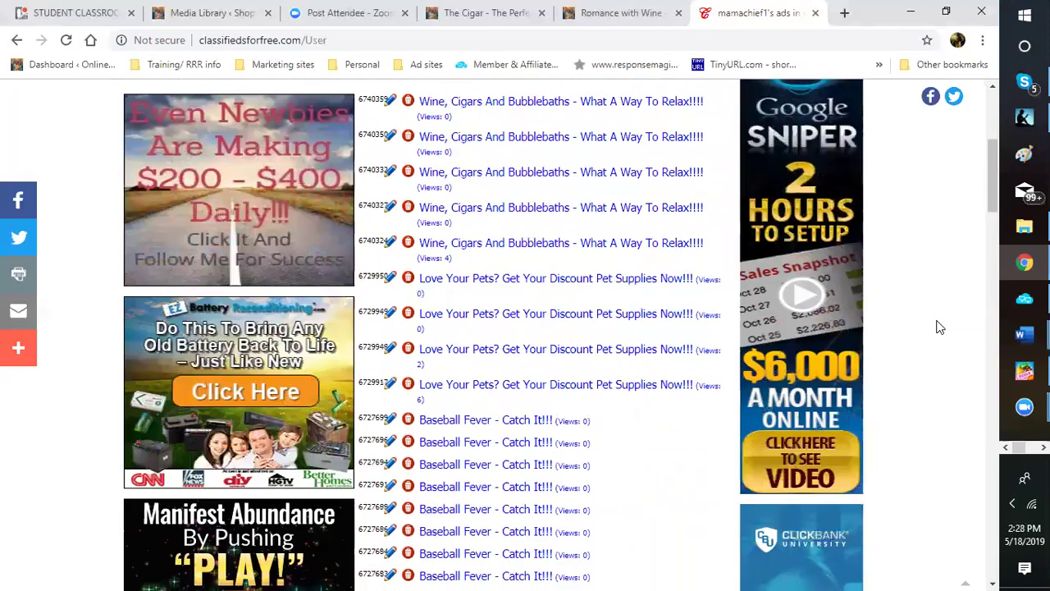
scroll(940, 327, down, 4)
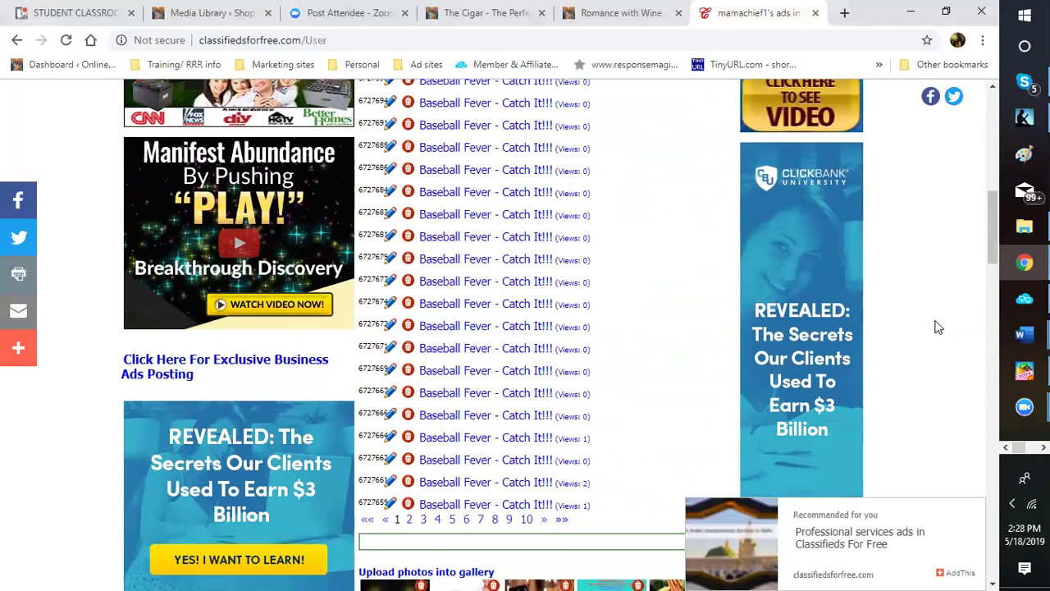
scroll(938, 328, up, 9)
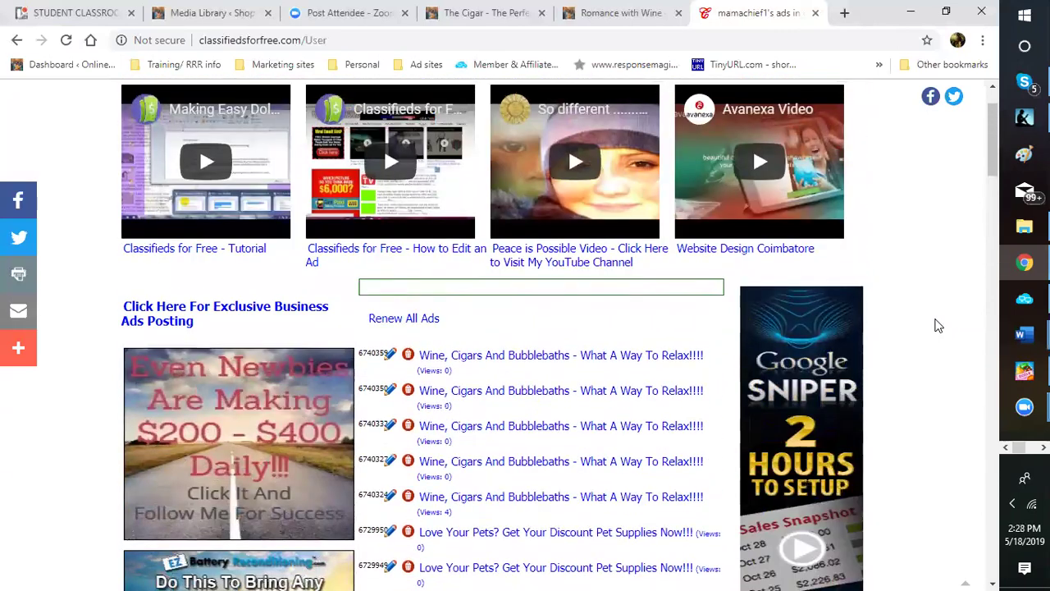
scroll(938, 326, down, 1)
scroll(938, 326, down, 2)
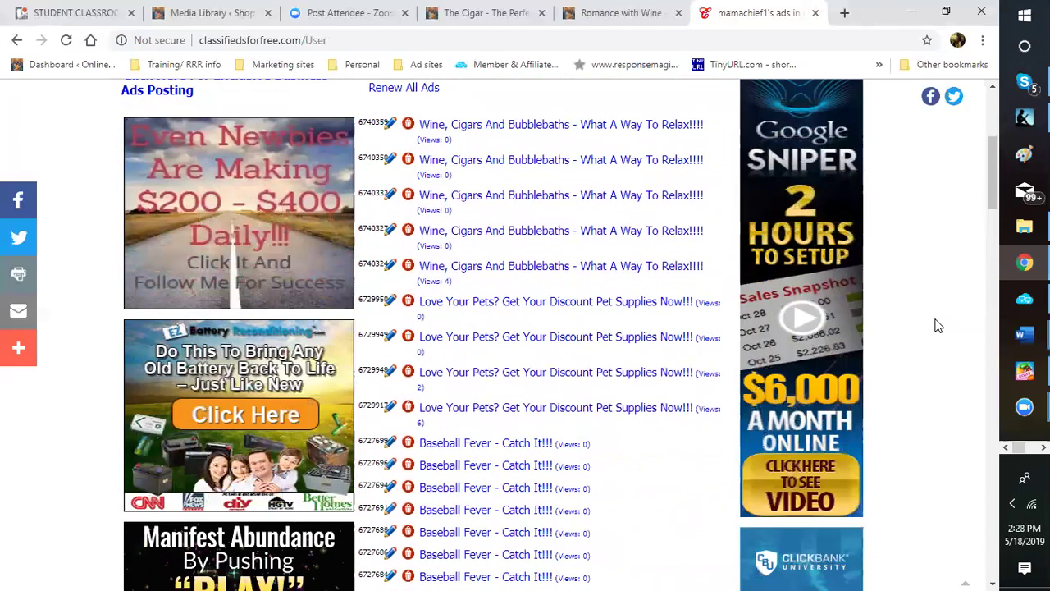
scroll(939, 327, down, 1)
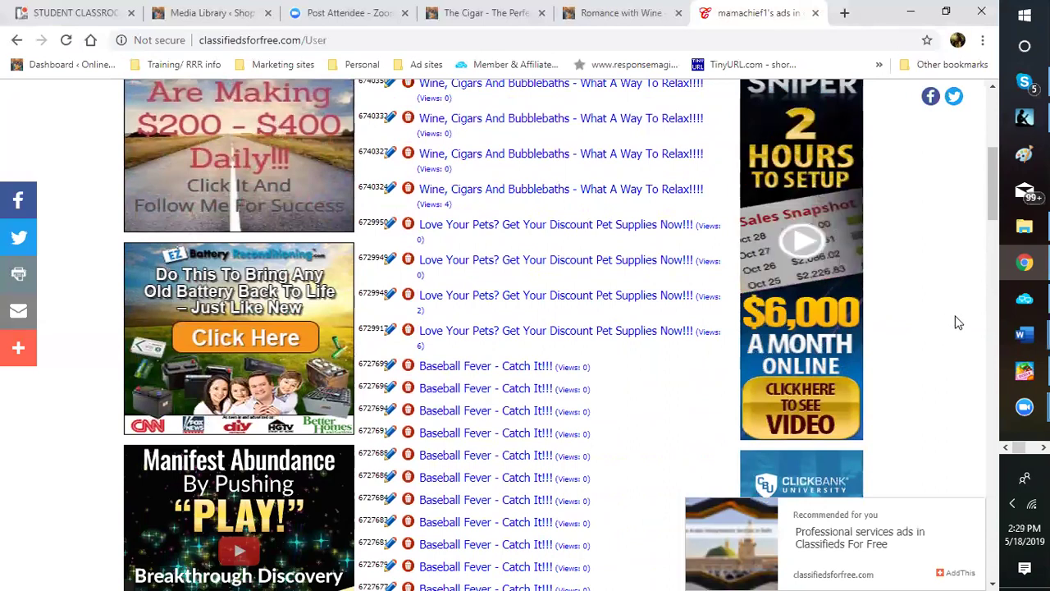
Open a blank Post an Ad form and look over its location, header and category fields
scroll(956, 320, up, 5)
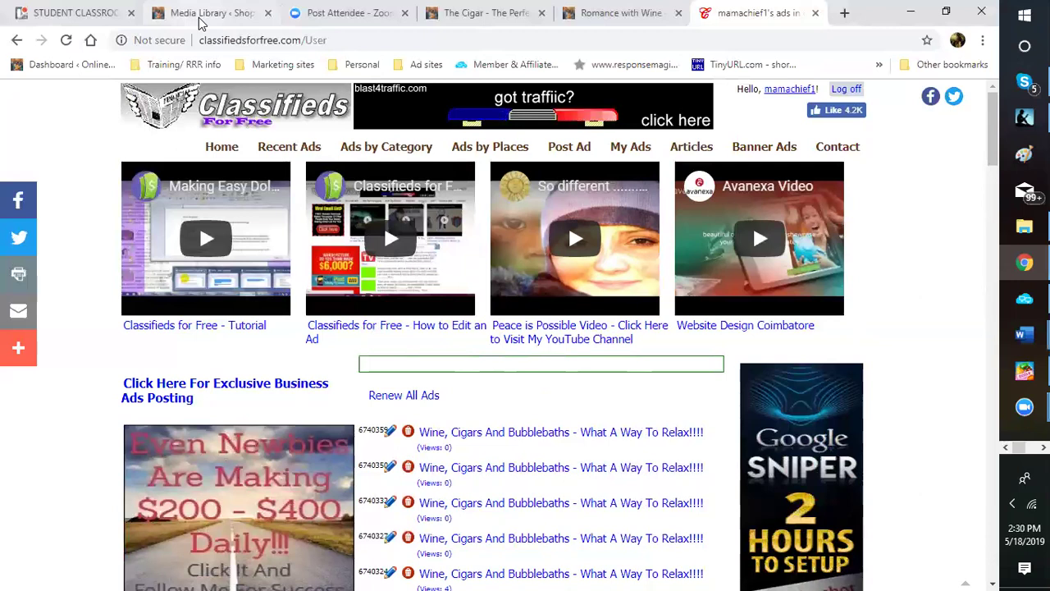
click(556, 154)
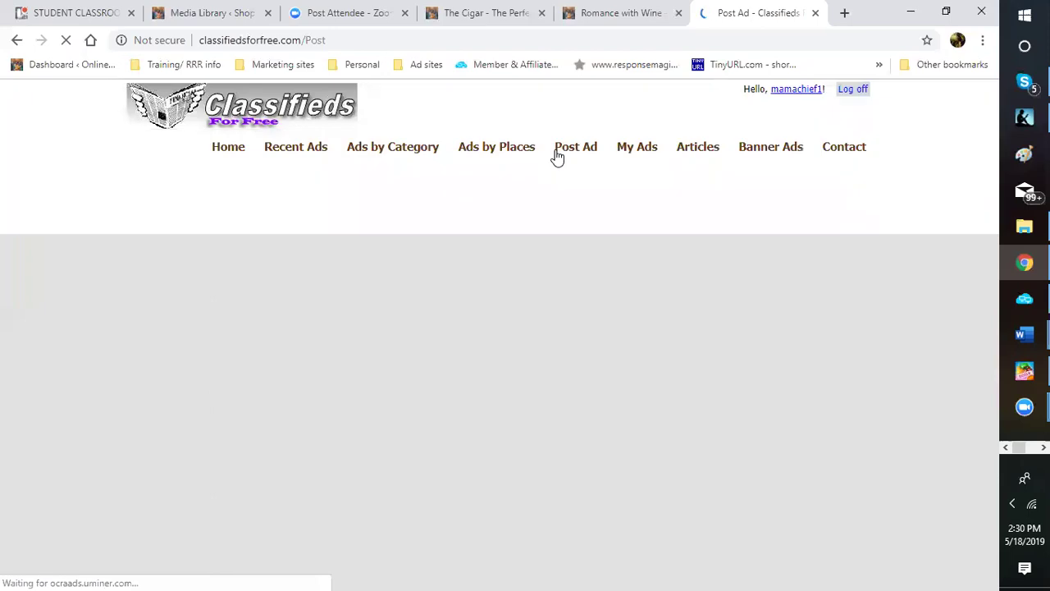
scroll(598, 503, down, 3)
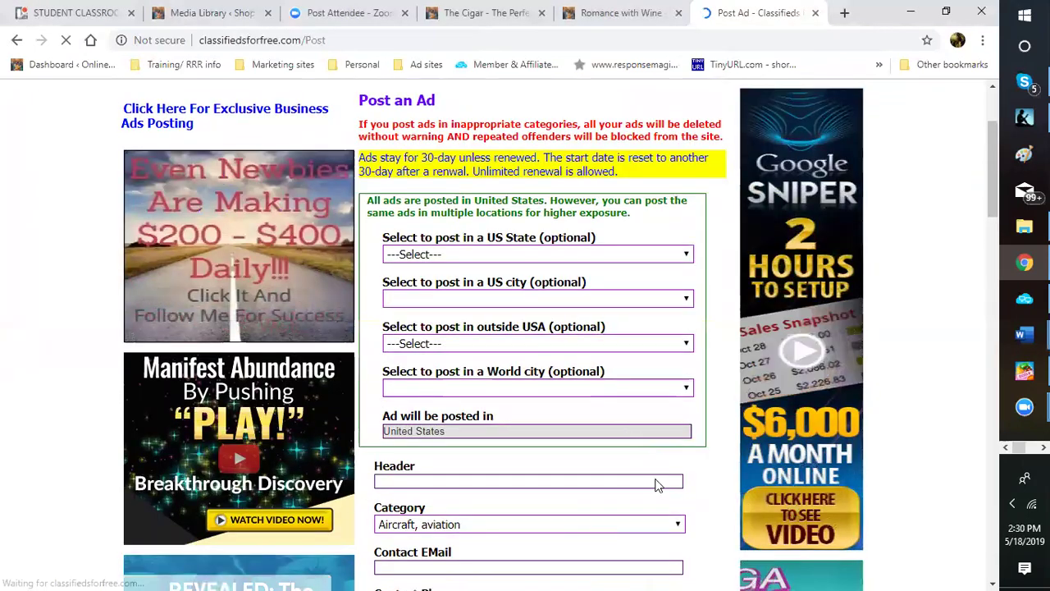
scroll(650, 437, down, 1)
Browse the ad category options and close the list without choosing one
click(678, 370)
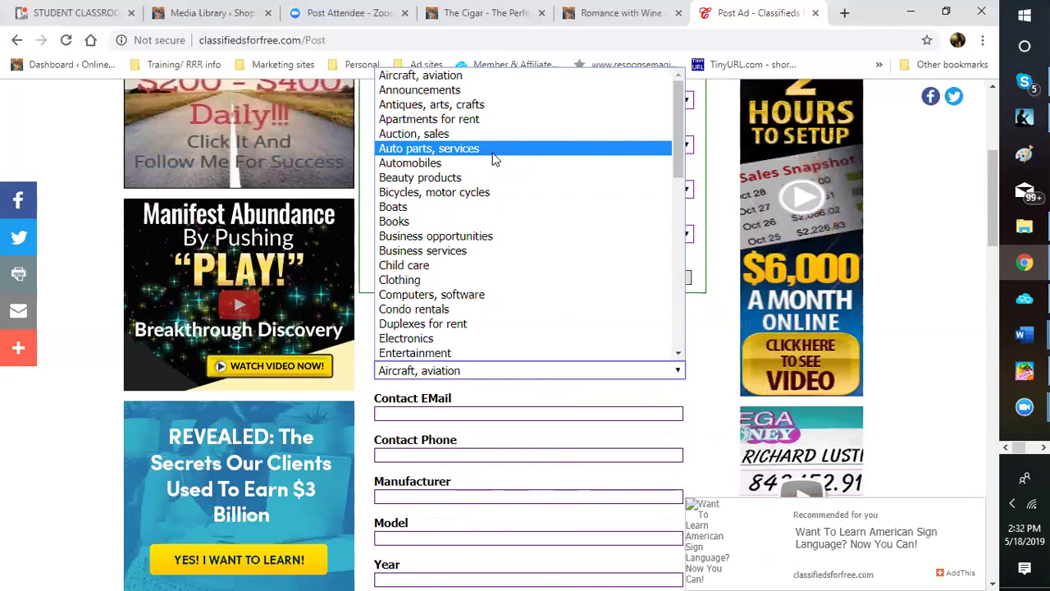
scroll(492, 153, down, 4)
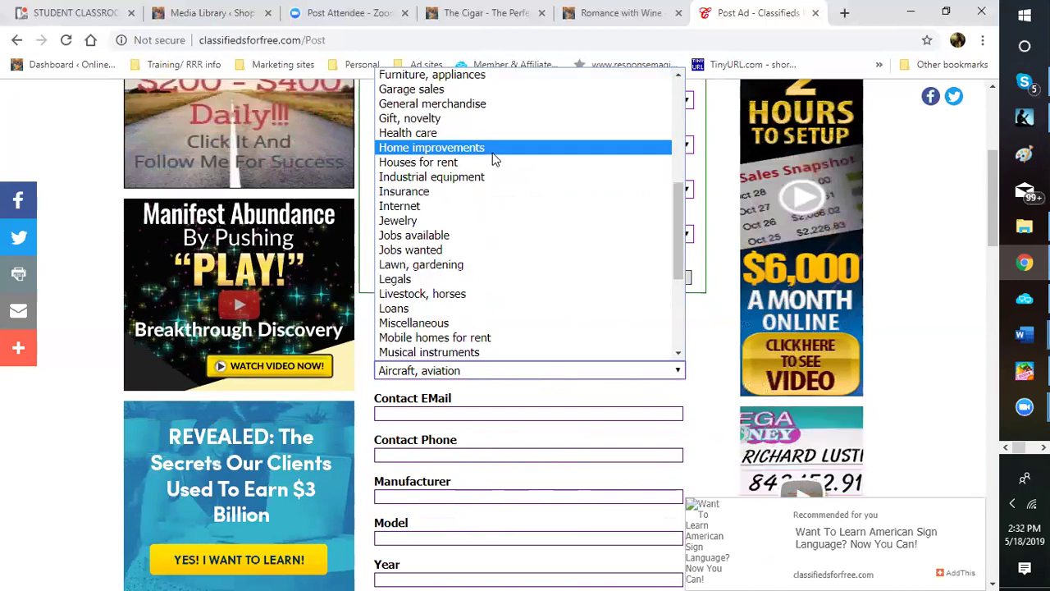
scroll(538, 161, down, 2)
scroll(539, 156, up, 6)
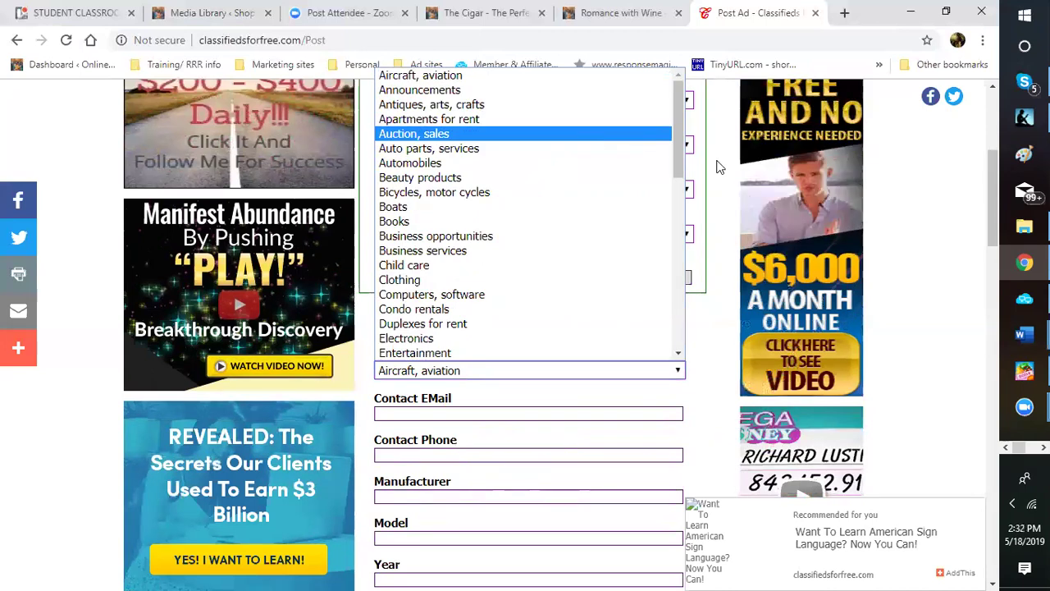
click(725, 225)
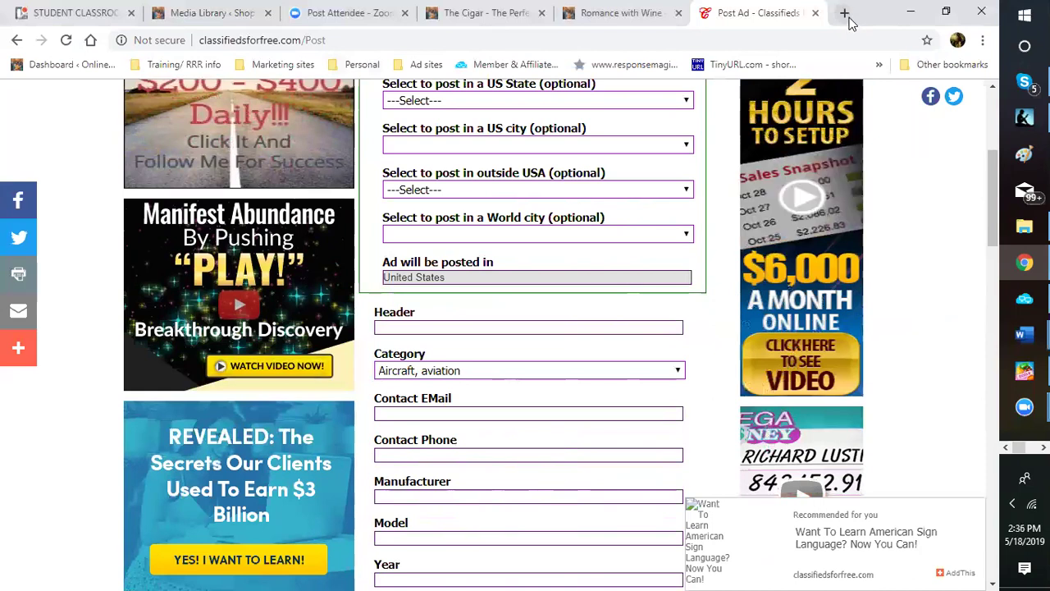
scroll(903, 274, up, 2)
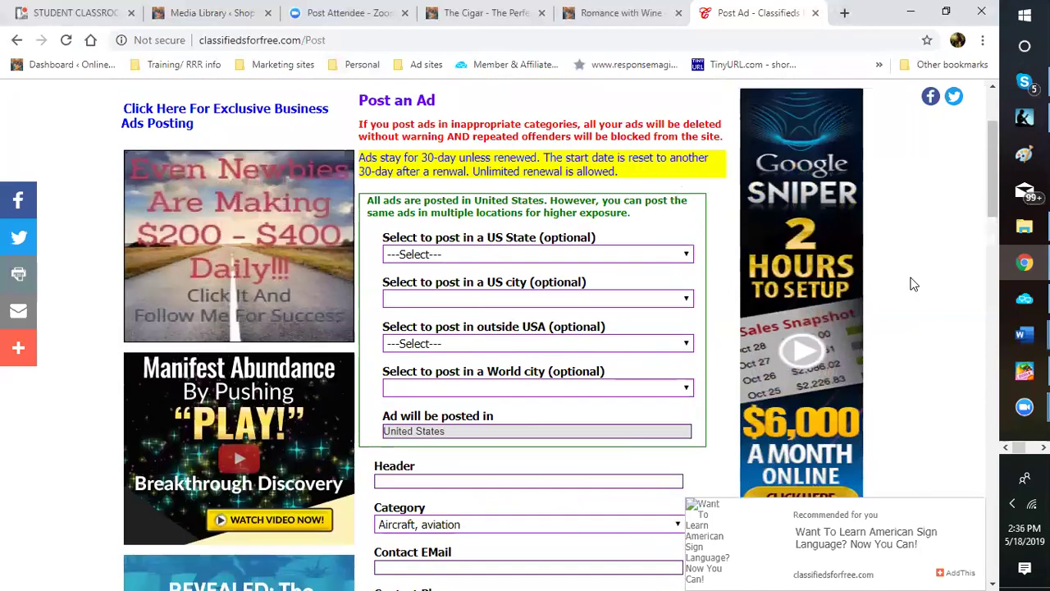
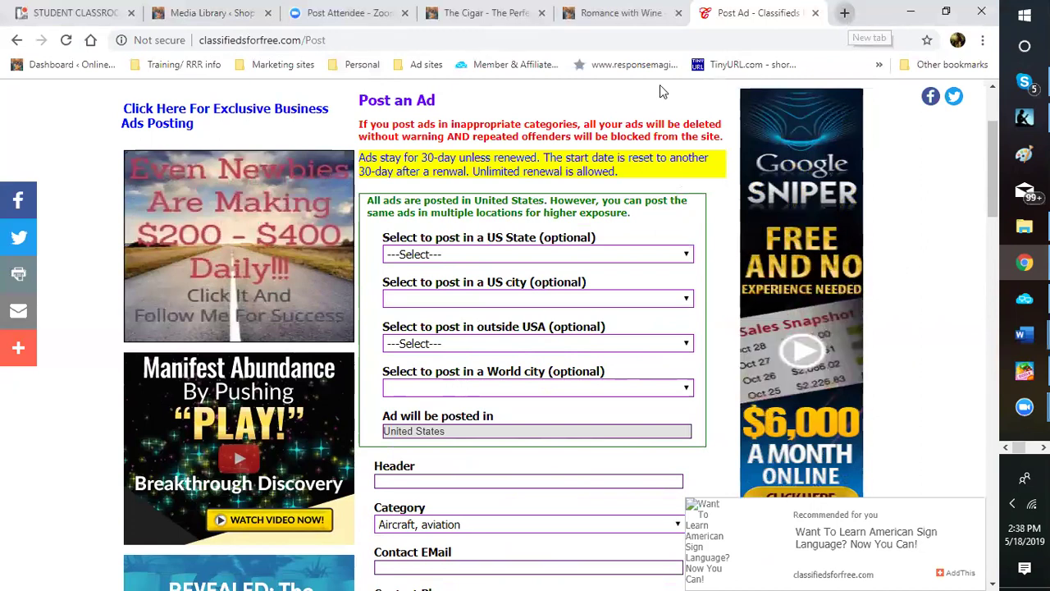
Open the bookmarked Response Magic site in a new browser tab and log in with the saved credentials
click(844, 13)
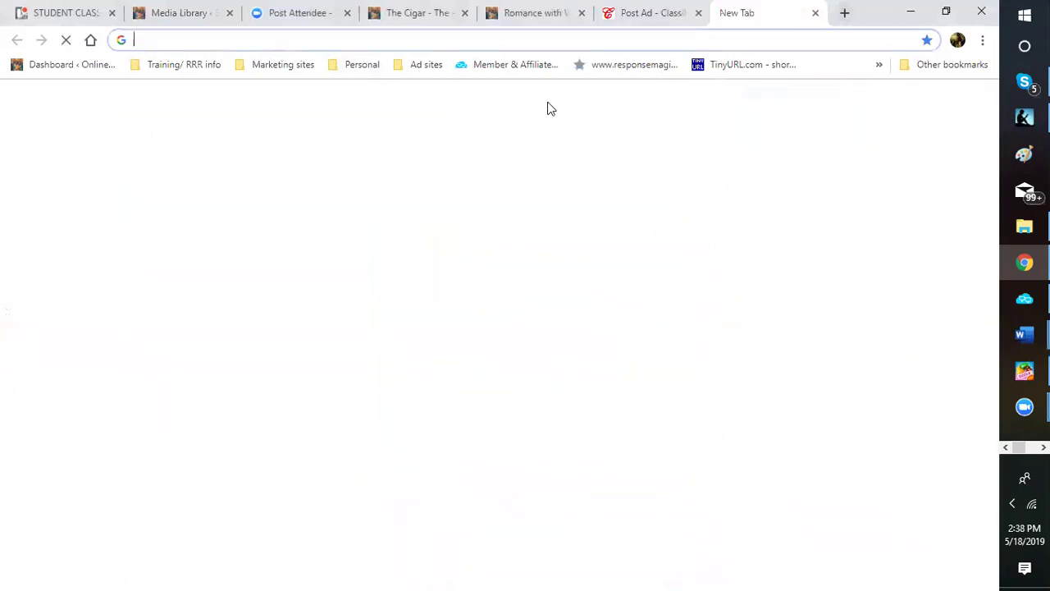
click(642, 71)
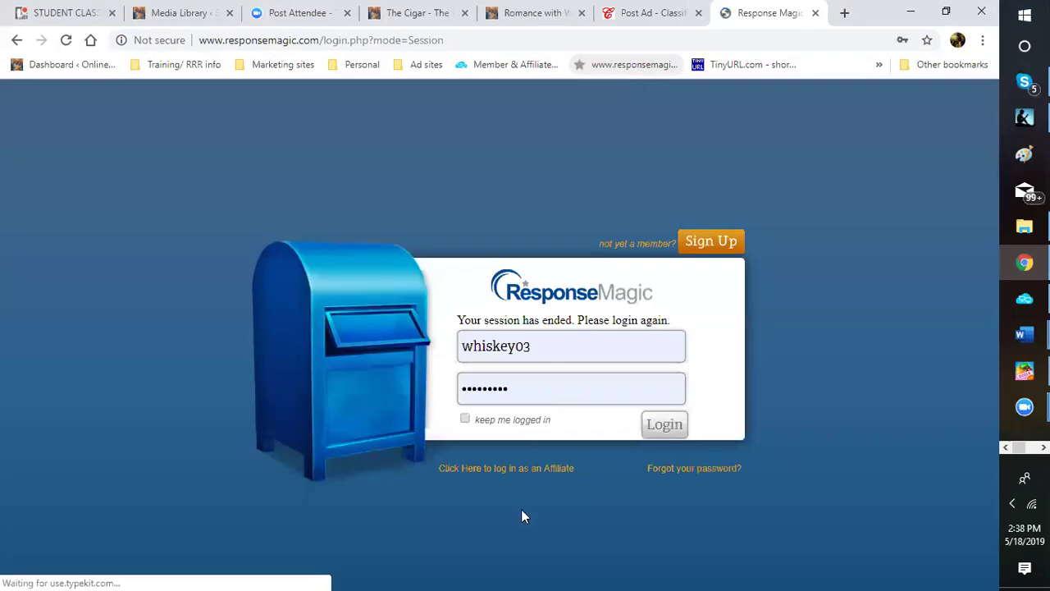
click(662, 426)
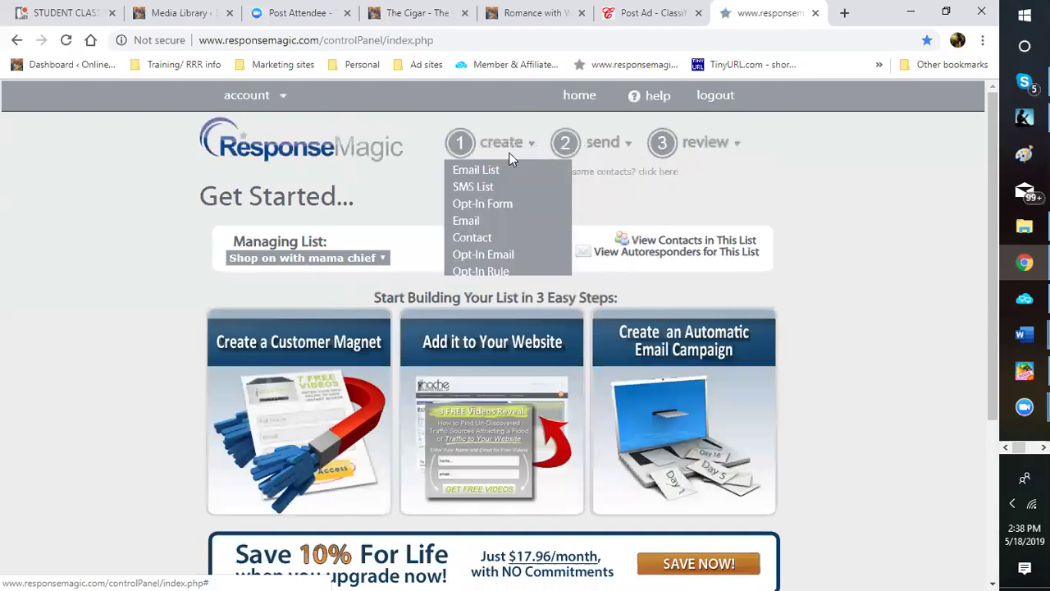
Create a new email in Response Magic and look over the blank message editor down to its preview, send and save options
mouse_move(503, 154)
click(469, 222)
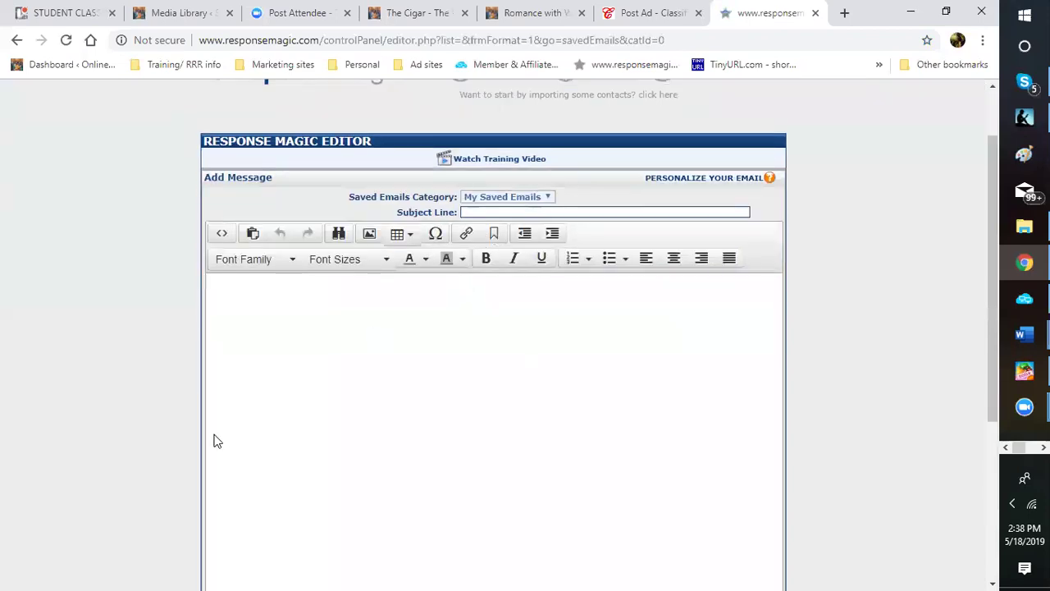
scroll(309, 356, down, 4)
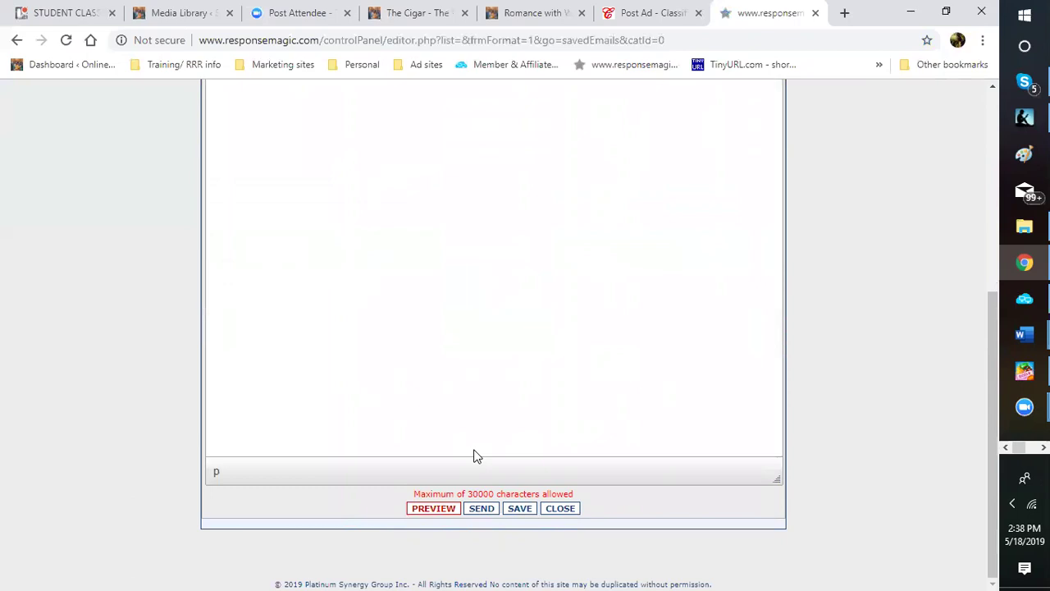
scroll(467, 447, up, 5)
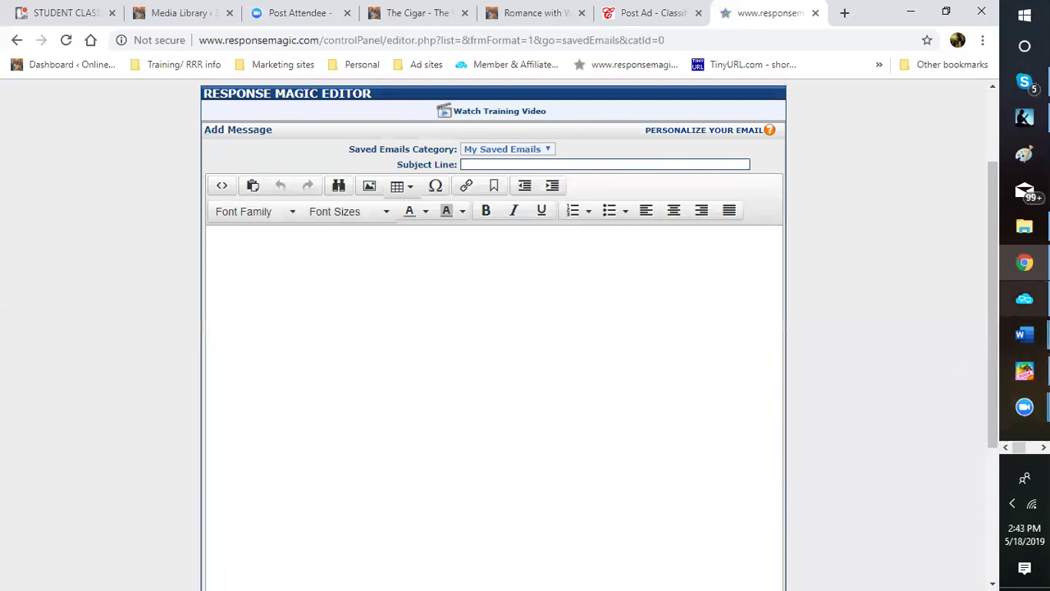
Switch to the "New student information sheet-2" document in Word, maximize its window and clear the text selection
click(1025, 335)
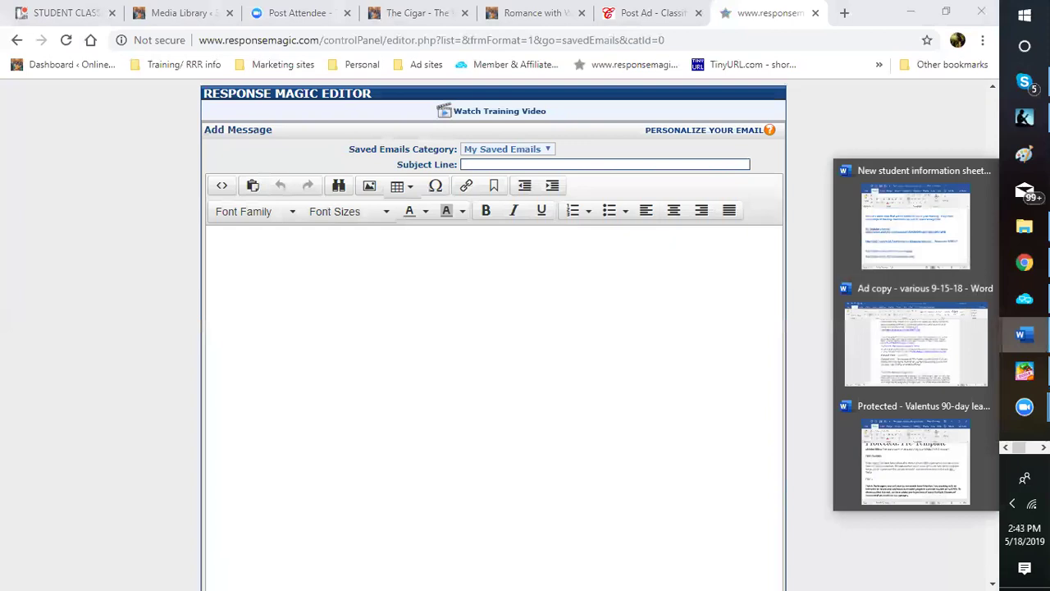
click(928, 213)
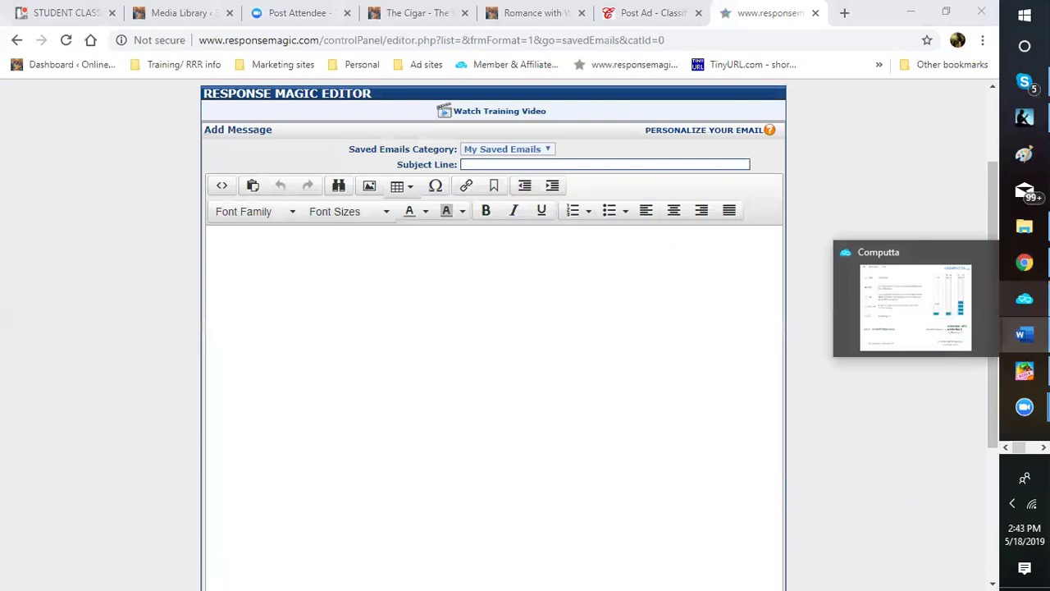
mouse_move(1020, 334)
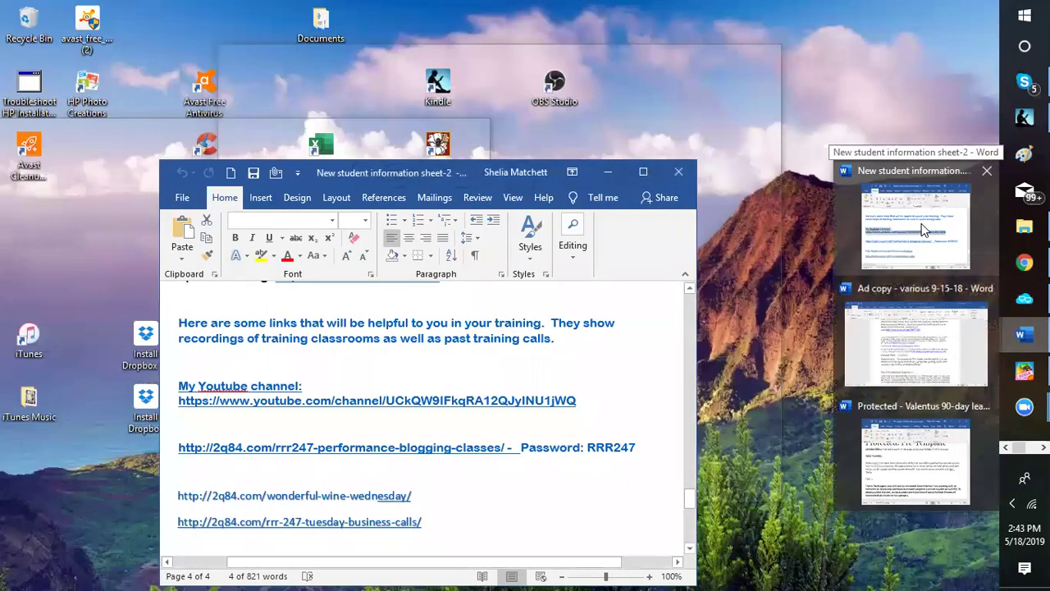
click(924, 230)
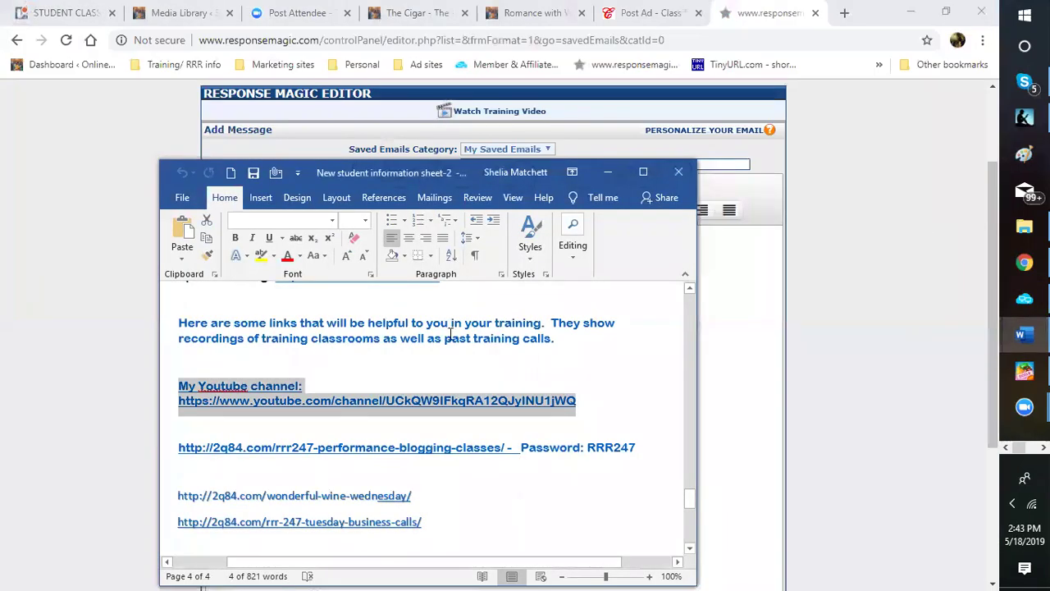
click(644, 174)
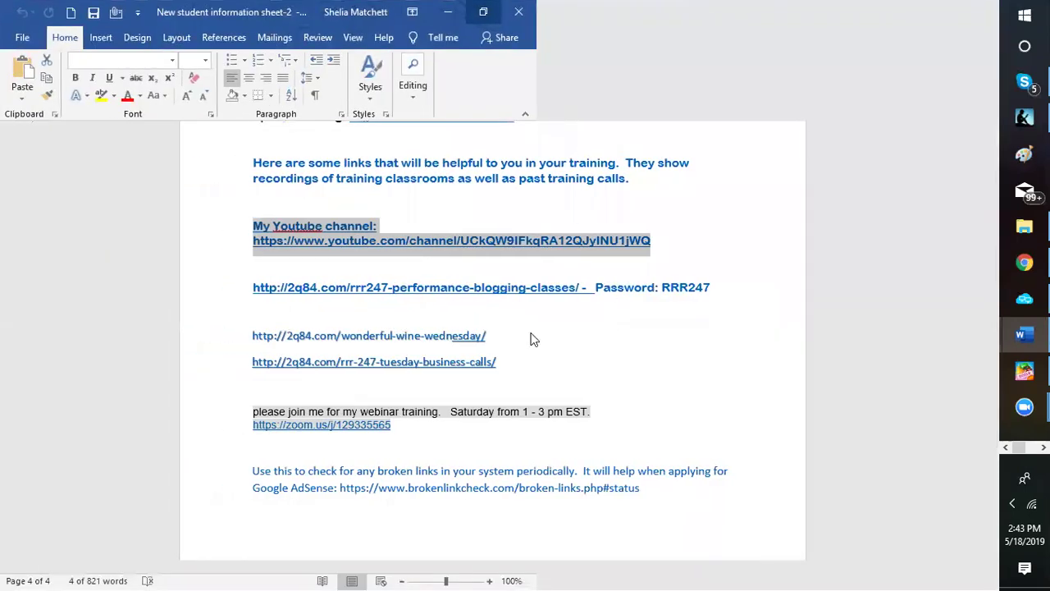
click(661, 244)
Go back to the start of the student information sheet and review the Flow Chart instructions in Steps 1 to 3
scroll(656, 246, up, 8)
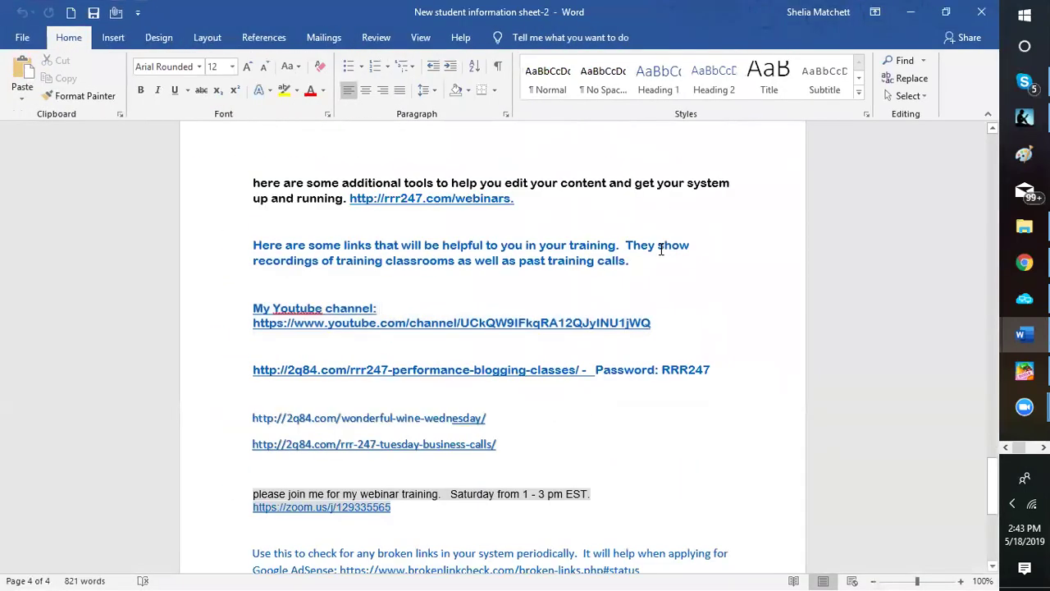
scroll(648, 248, up, 13)
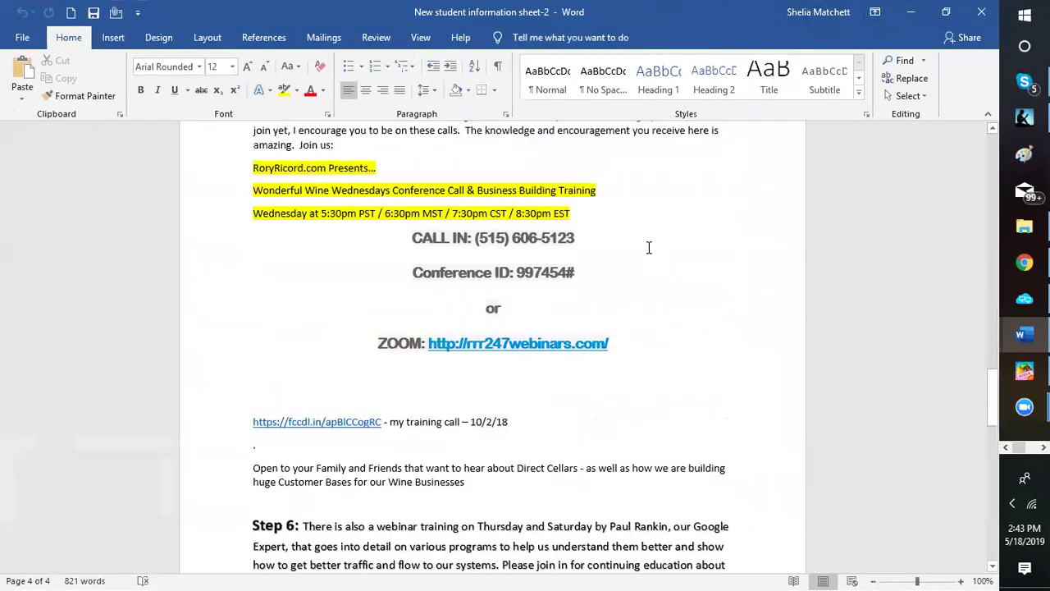
scroll(647, 249, up, 20)
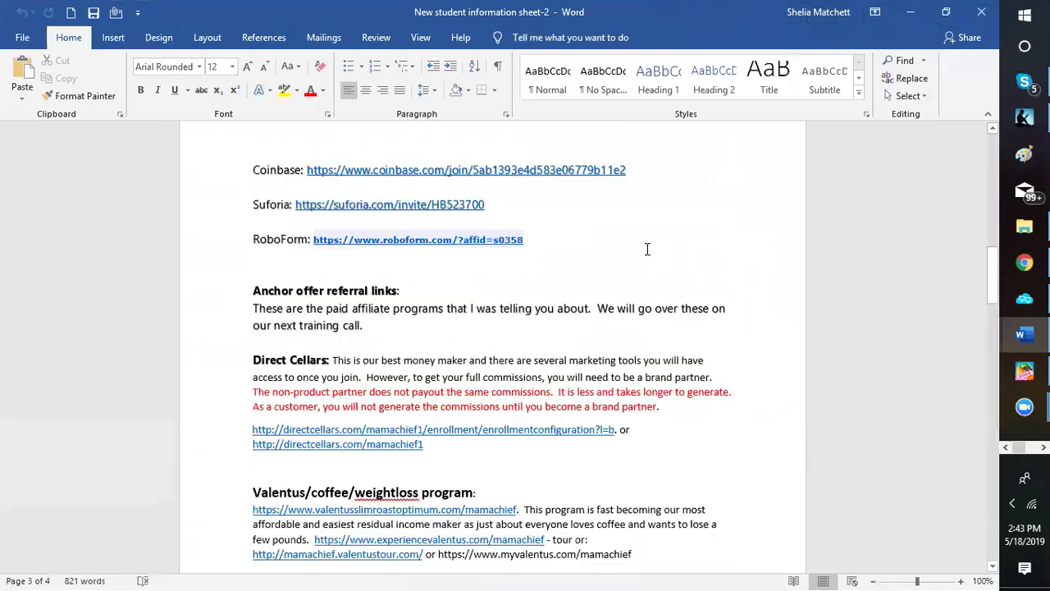
scroll(647, 249, up, 7)
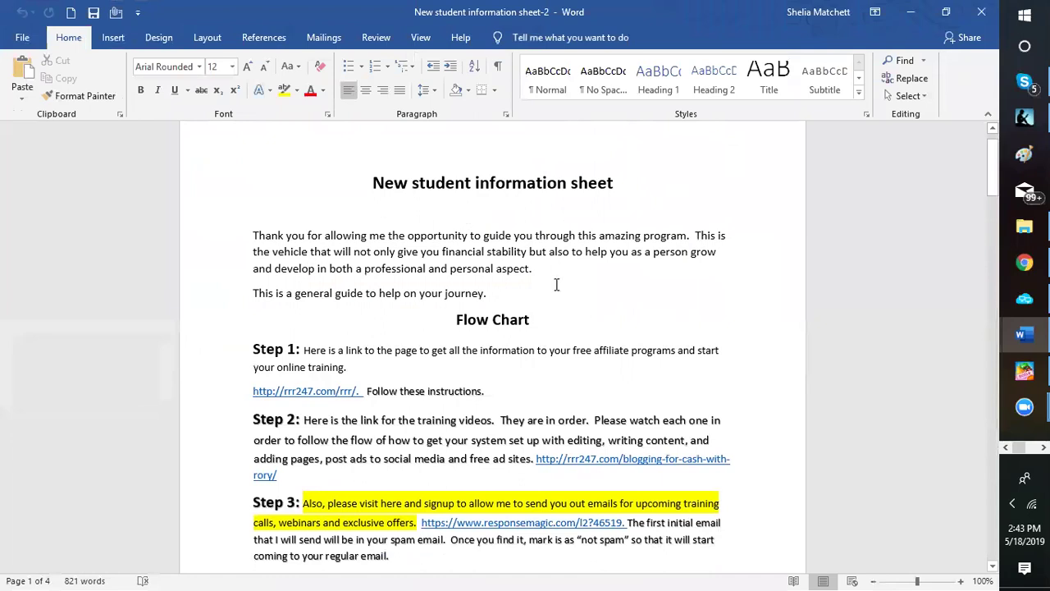
scroll(557, 284, down, 3)
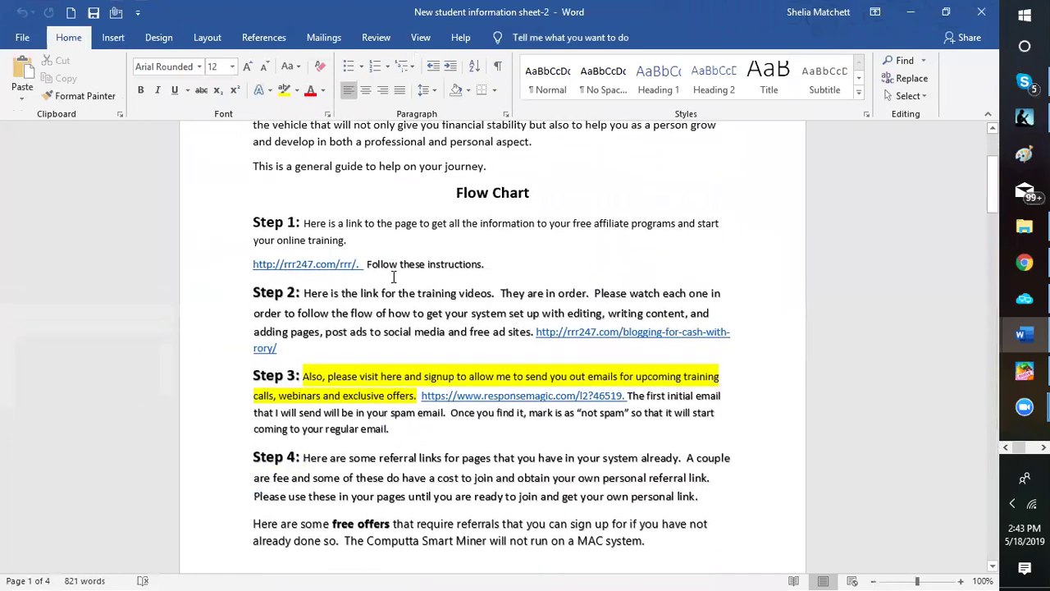
scroll(380, 246, down, 1)
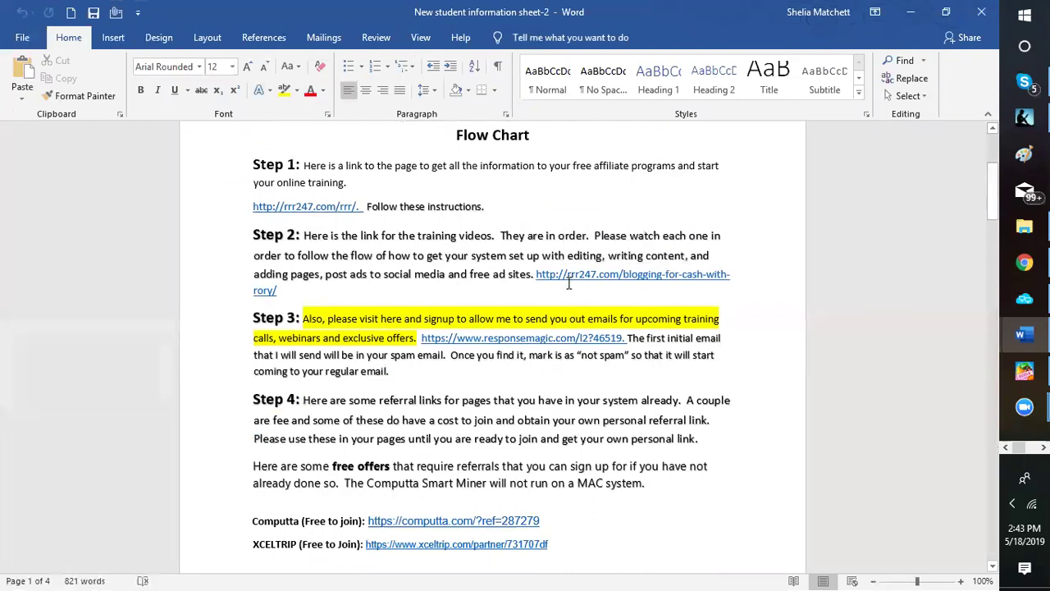
scroll(541, 295, down, 1)
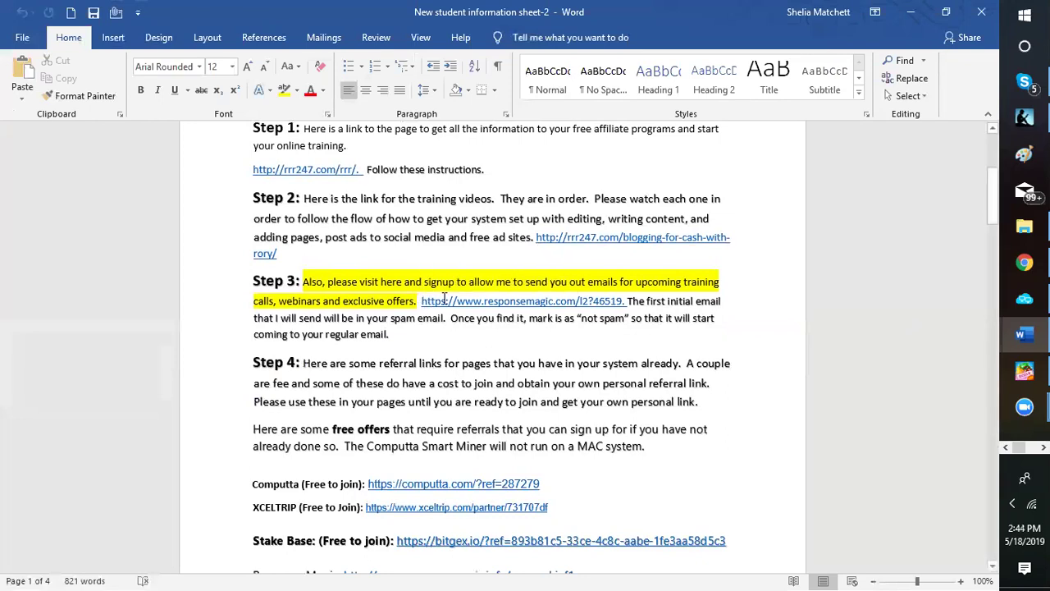
Return to Response Magic, list the saved lead magnet forms and get the code for the PBS STUDENT SIGNUP form
click(910, 12)
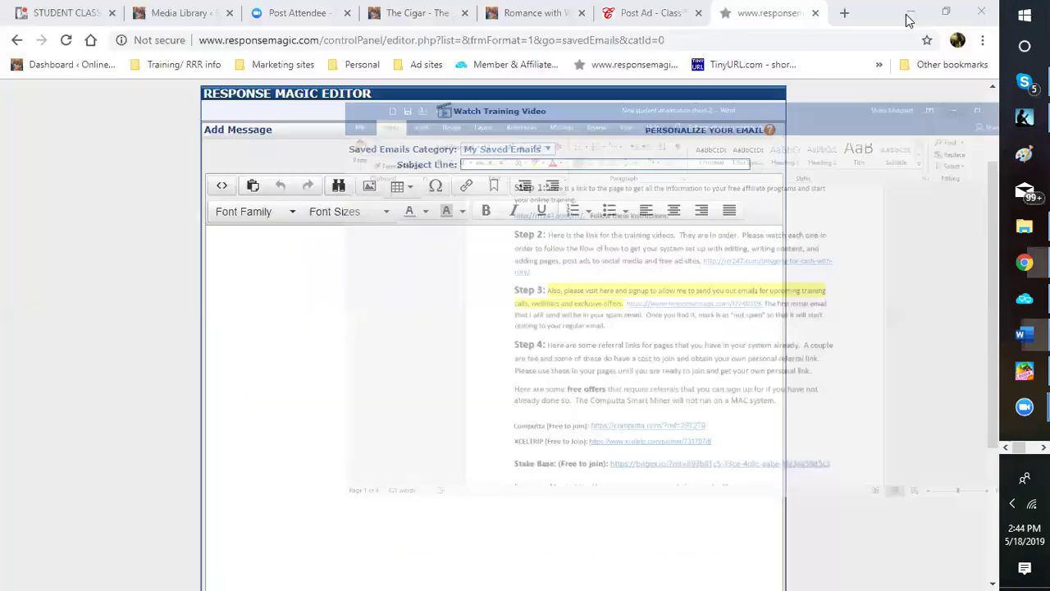
scroll(645, 192, up, 2)
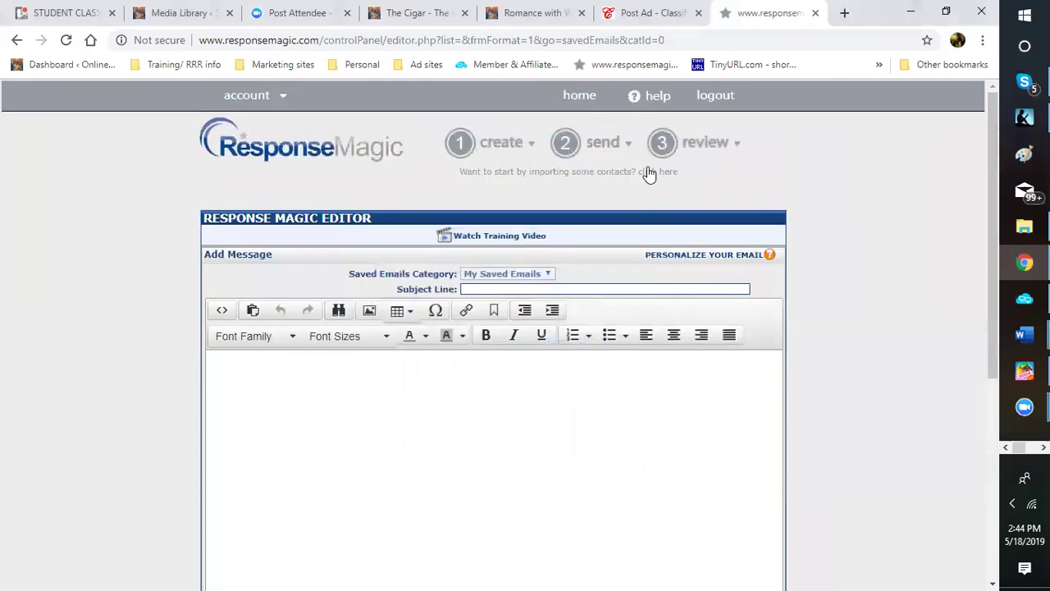
mouse_move(711, 159)
click(715, 308)
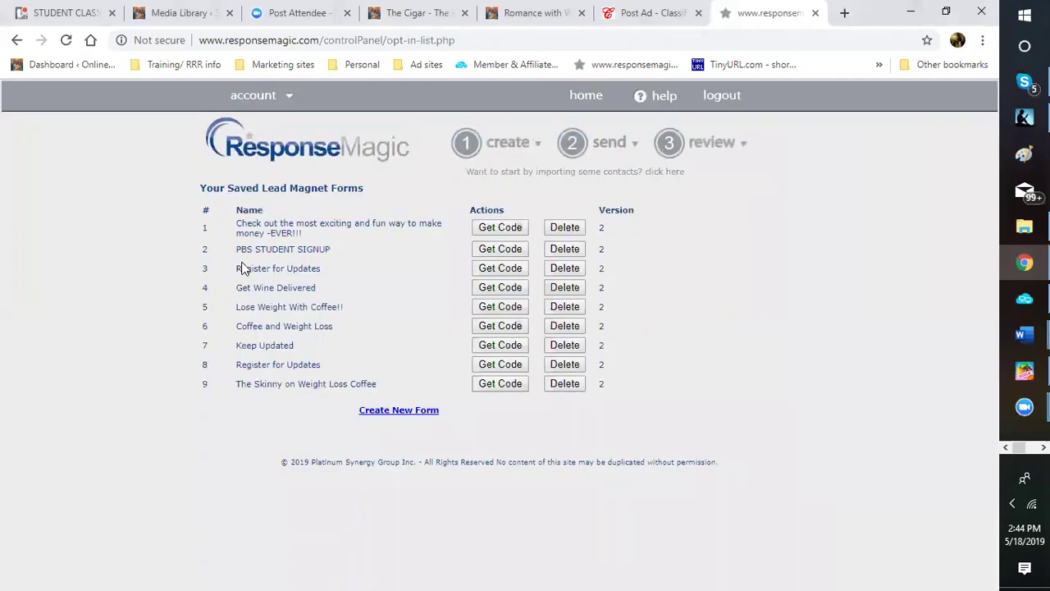
click(501, 249)
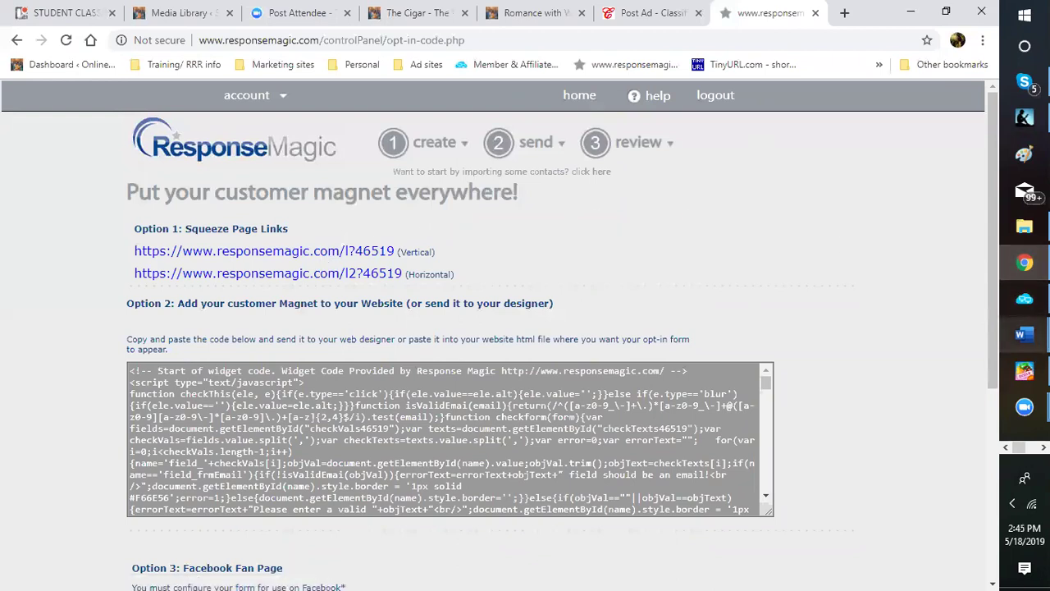
Check the signup link in Step 3 of the student information sheet in Word against the form's squeeze page links in Response Magic
mouse_move(1024, 335)
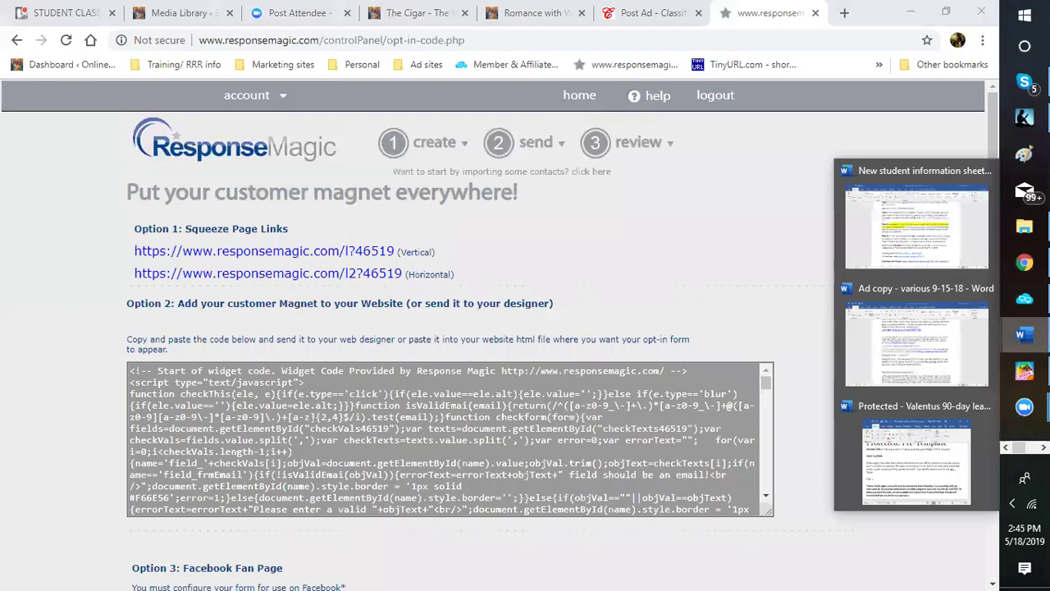
click(917, 221)
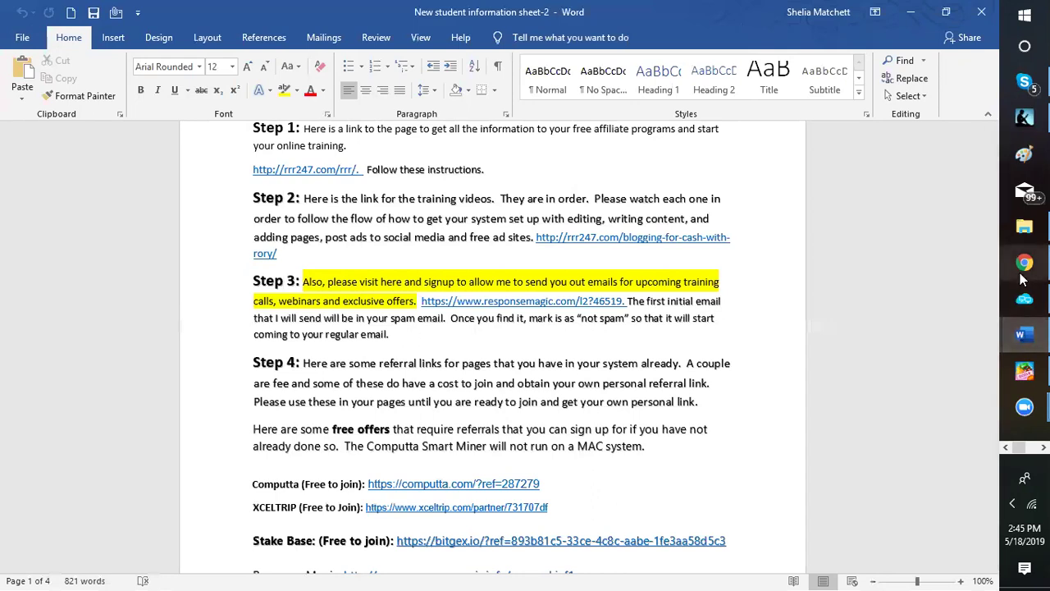
mouse_move(1023, 262)
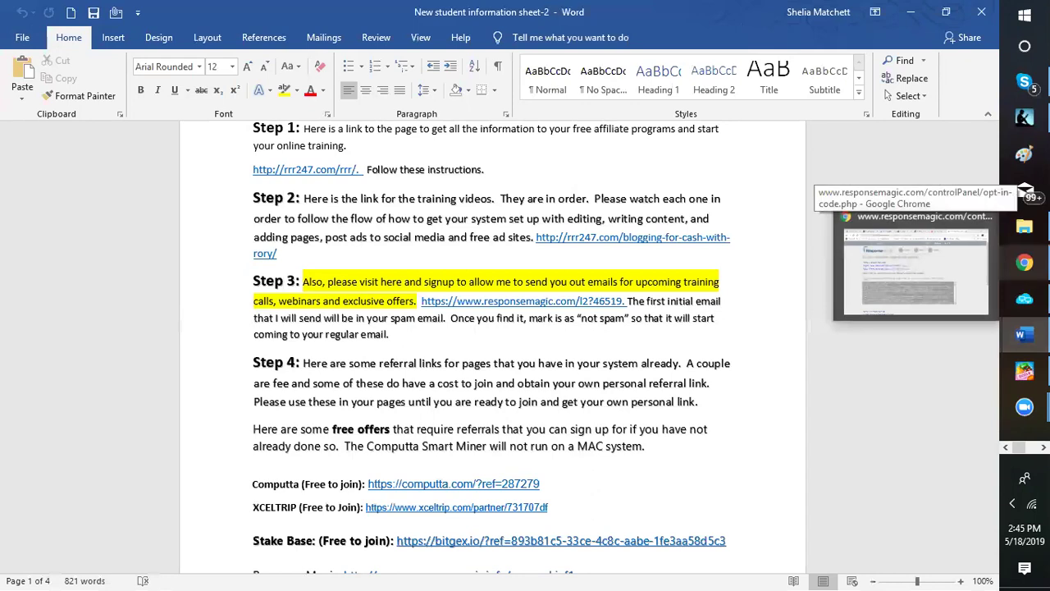
click(911, 267)
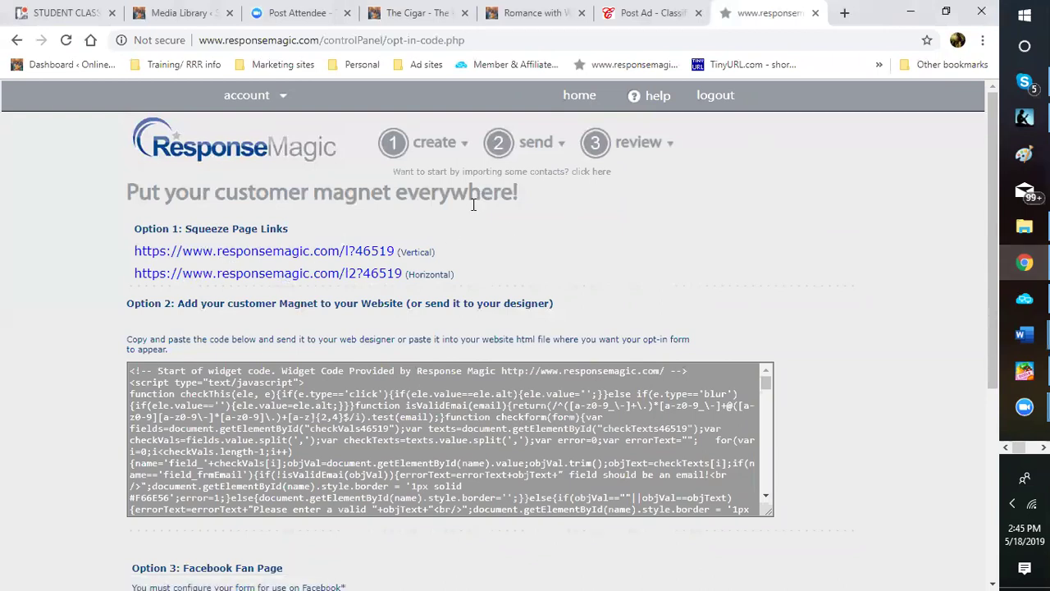
Reopen the student information sheet in Word and review the Step 4 free offer referral links, from Computta to RoboForm
mouse_move(460, 158)
click(1024, 333)
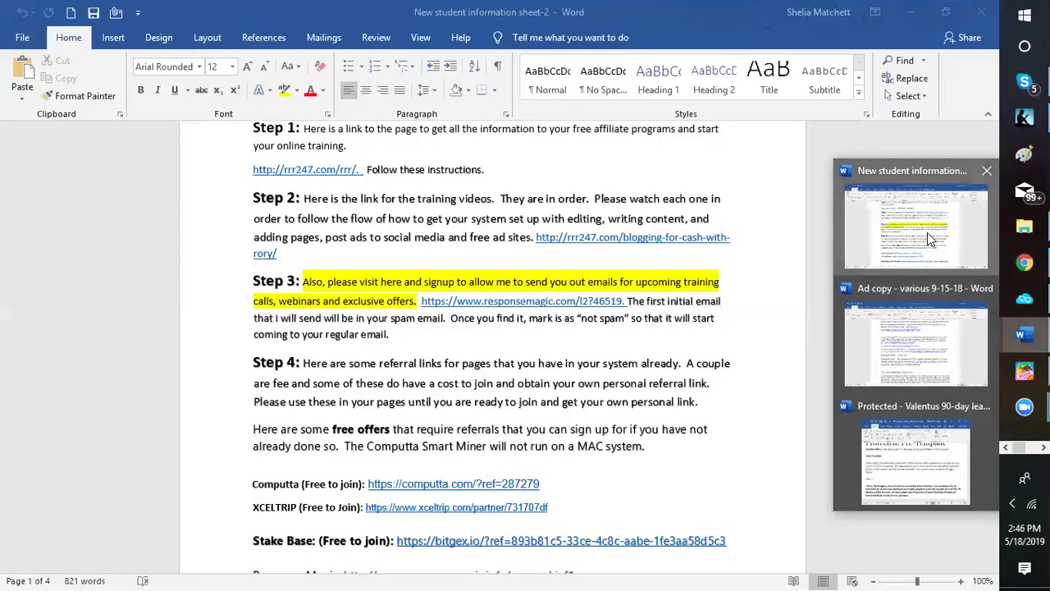
click(916, 225)
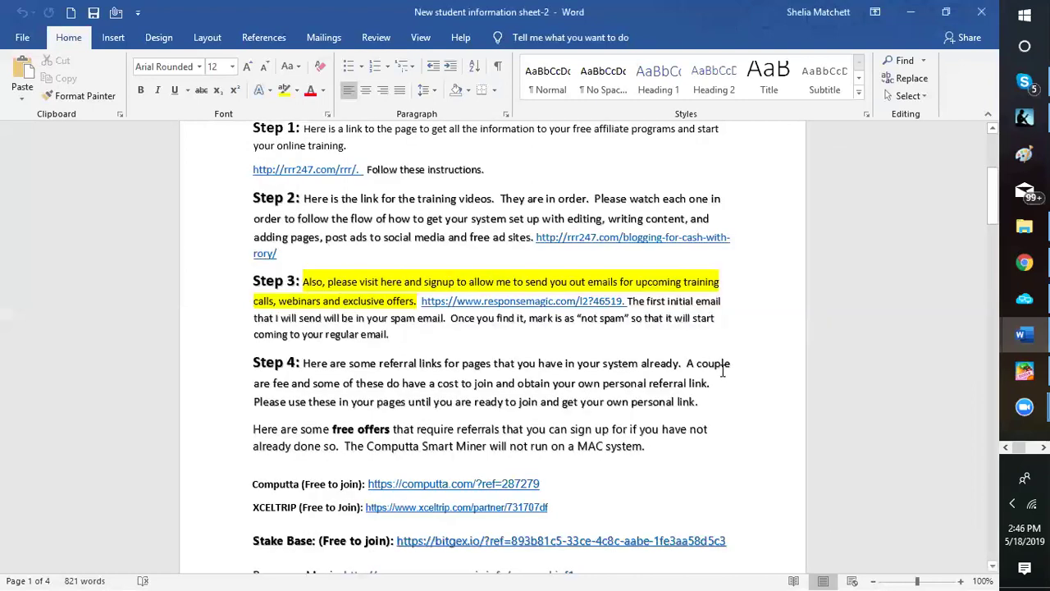
scroll(596, 387, down, 2)
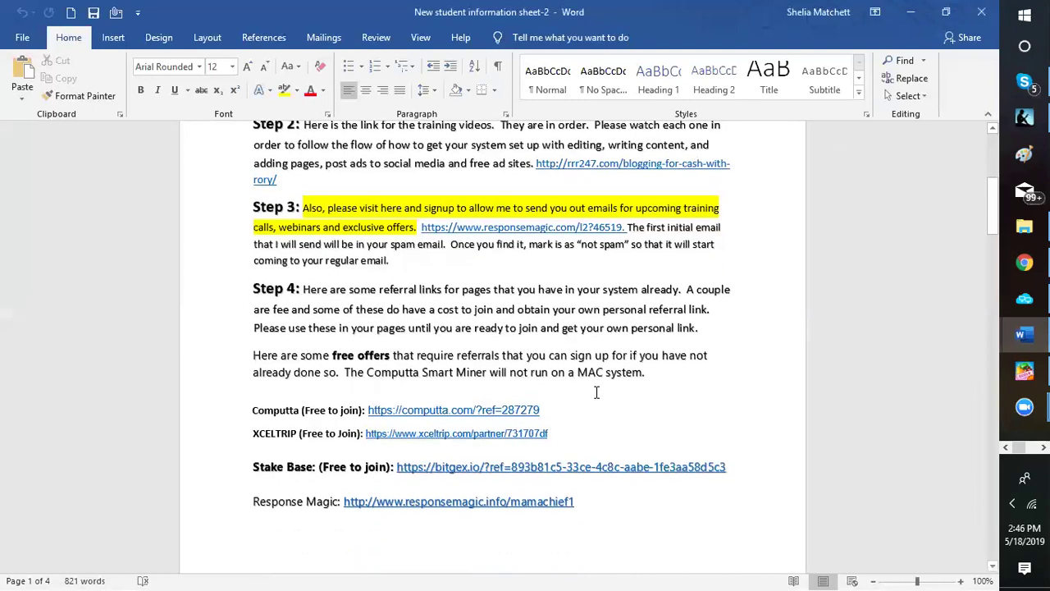
scroll(592, 400, down, 1)
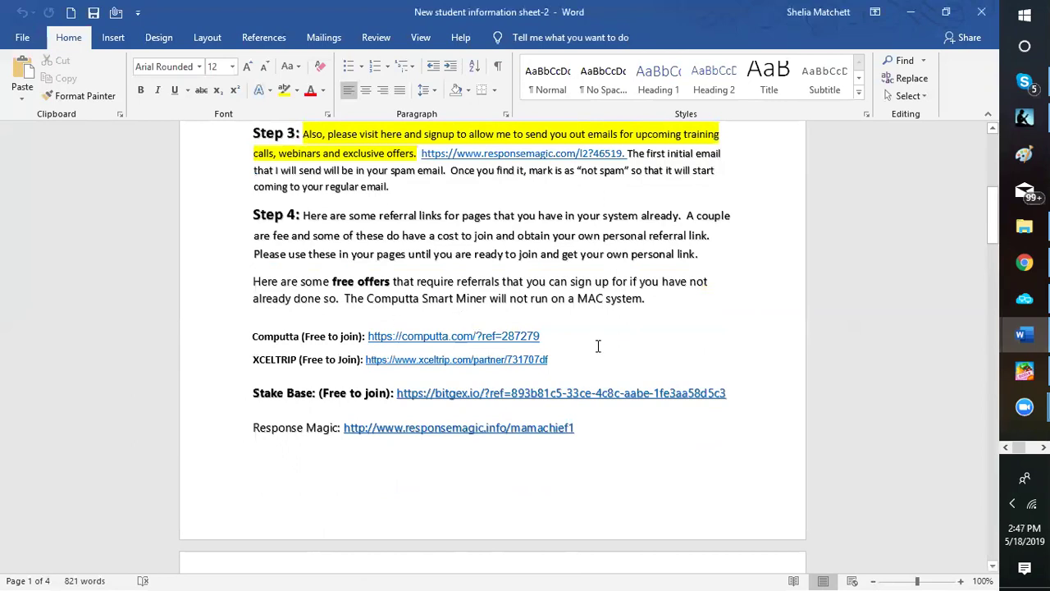
scroll(598, 349, down, 4)
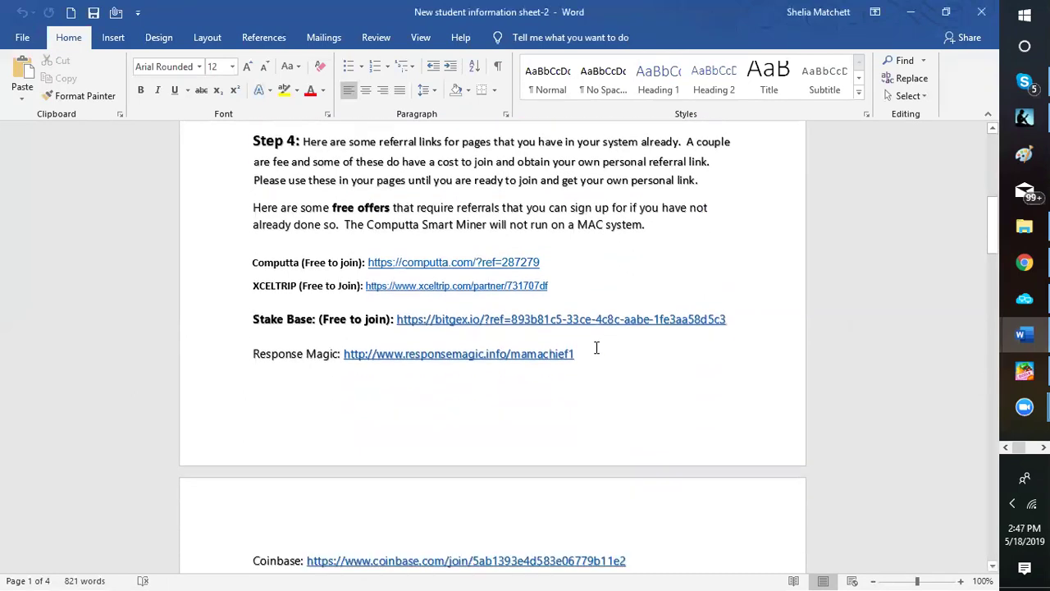
scroll(596, 346, down, 4)
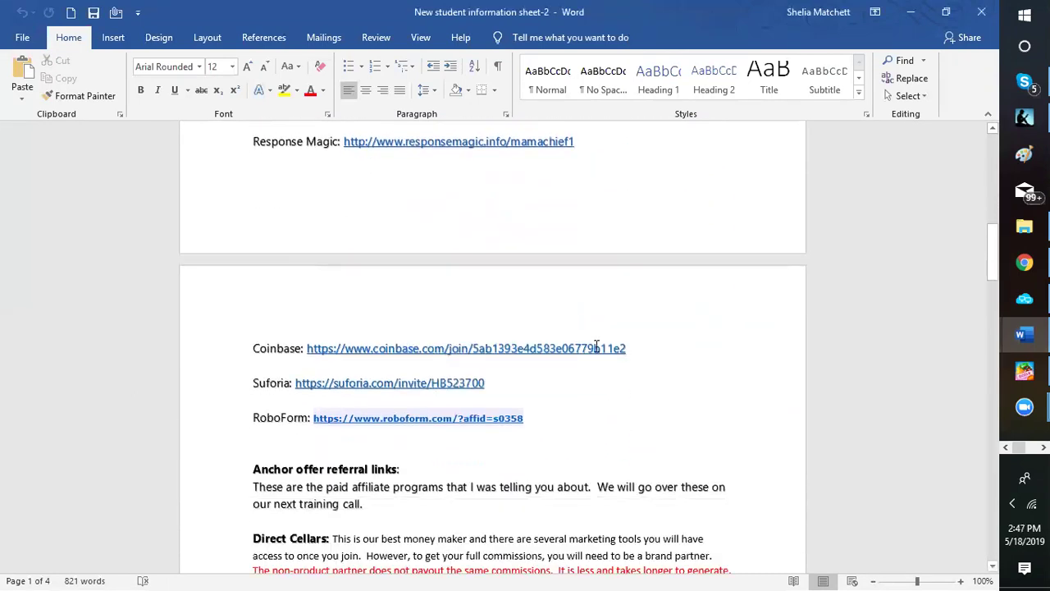
scroll(596, 348, up, 5)
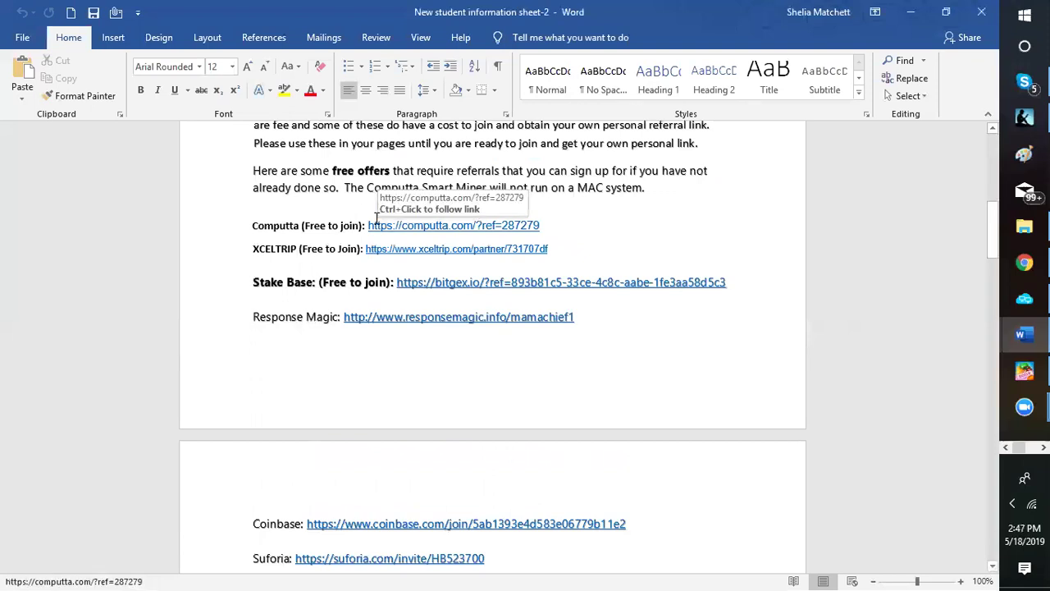
scroll(347, 297, down, 7)
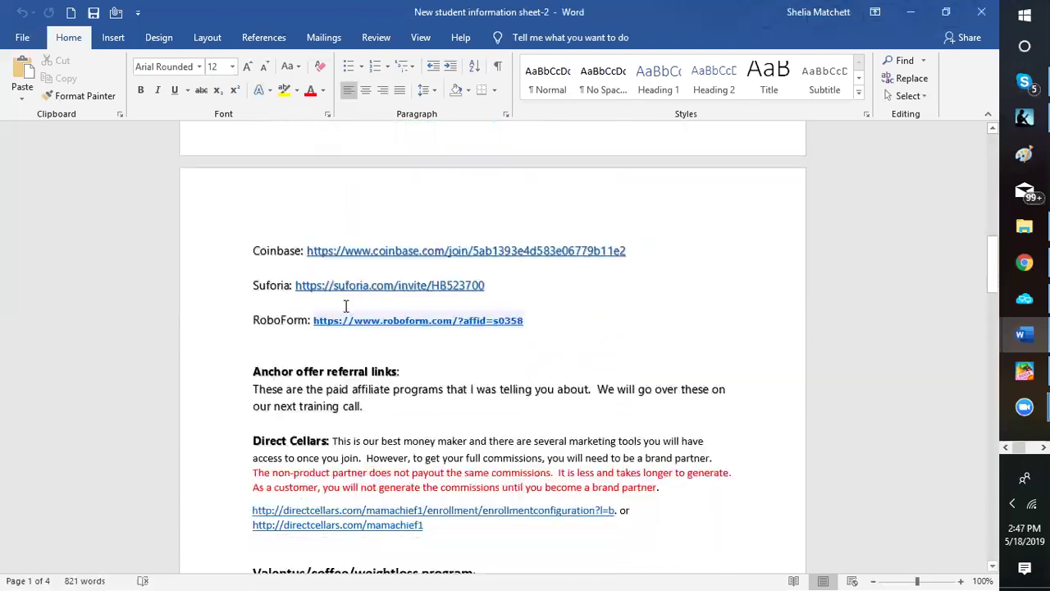
Review the anchor offer referral links for Direct Cellars and the Valentus coffee/weight-loss program in the student information sheet
scroll(345, 306, down, 2)
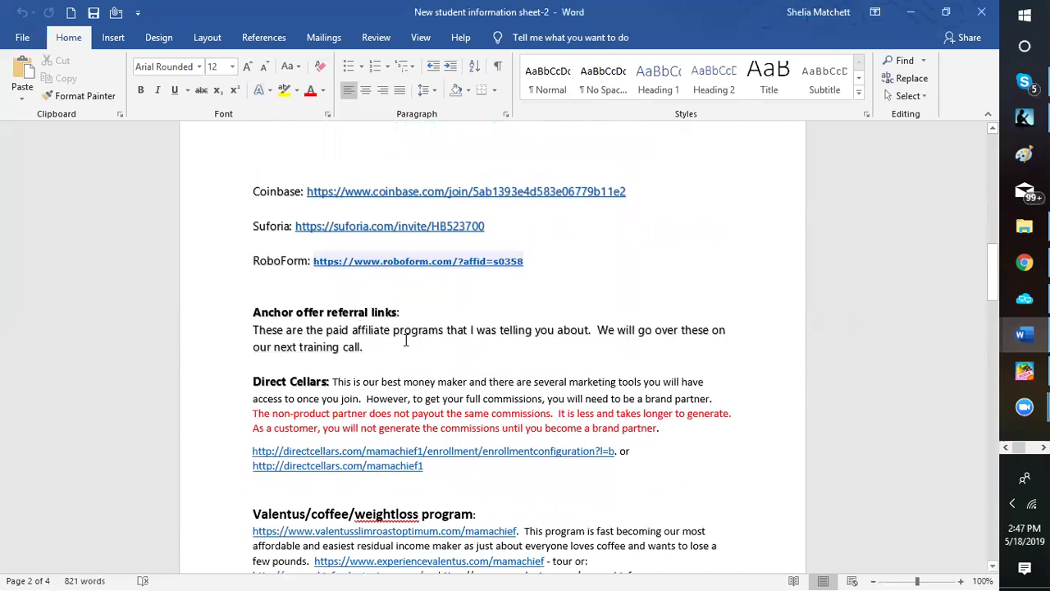
scroll(392, 349, down, 1)
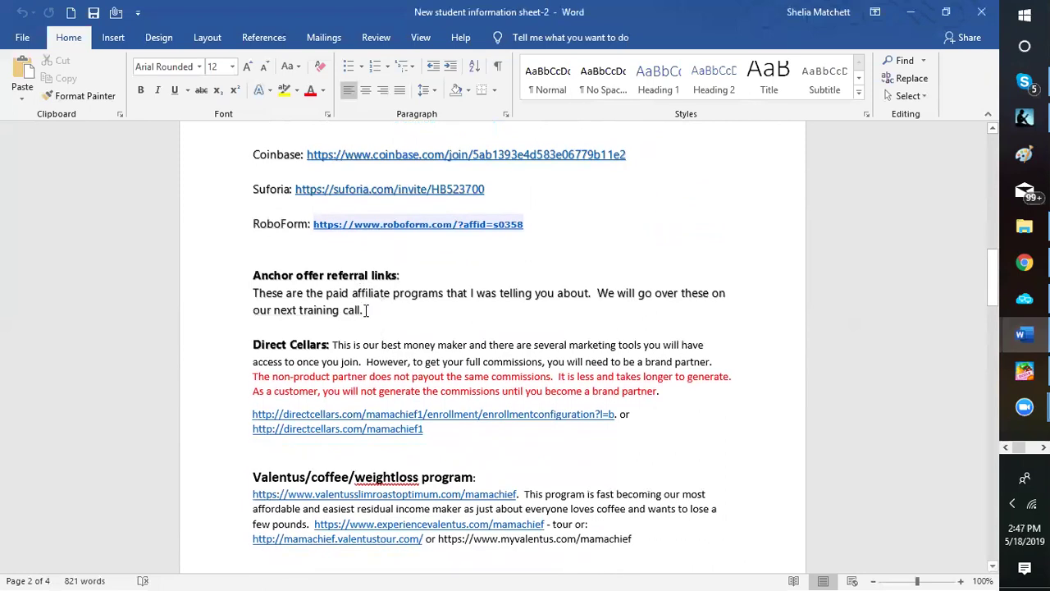
scroll(382, 316, down, 1)
scroll(383, 316, down, 1)
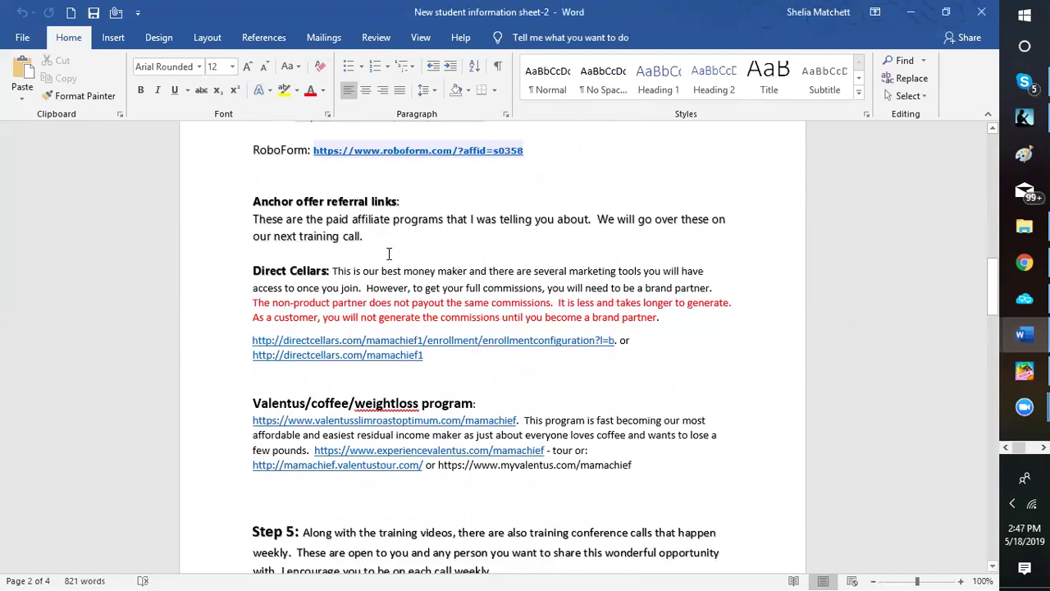
scroll(381, 259, down, 1)
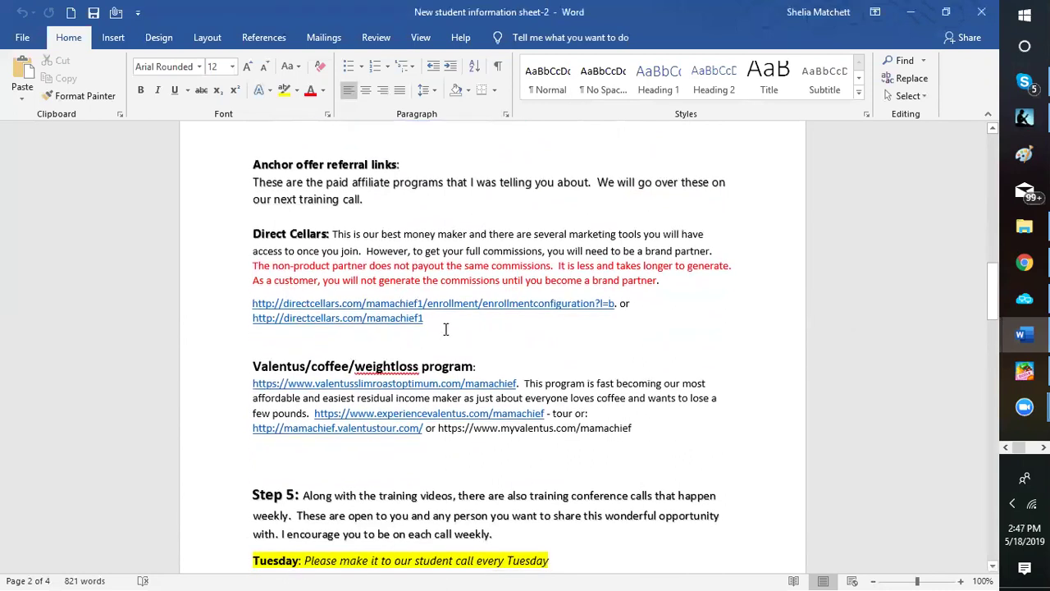
scroll(446, 329, down, 3)
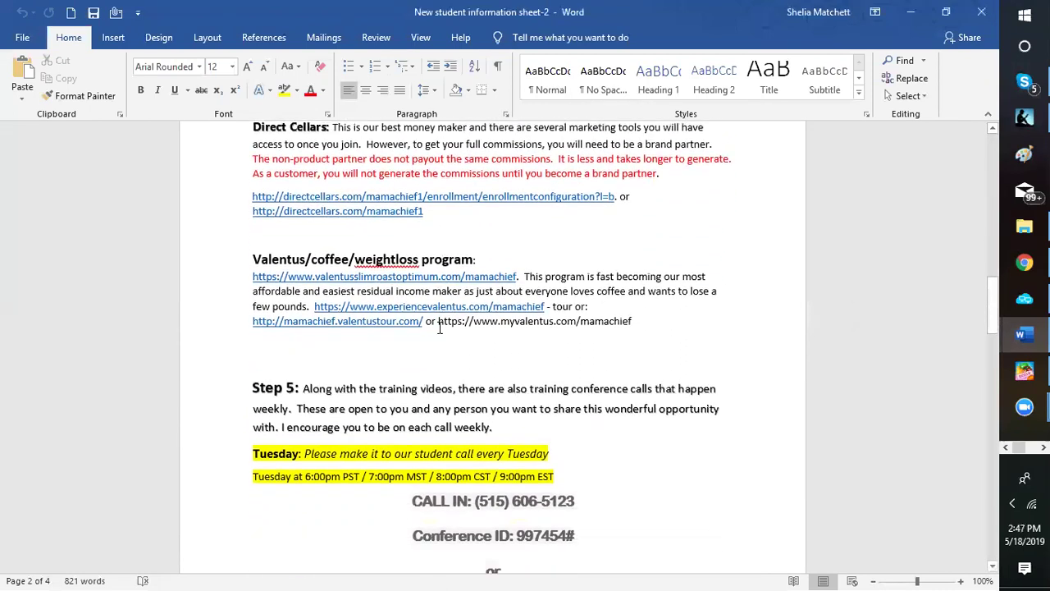
Review Step 5 of the sheet, covering the Tuesday student call, the Wine Wednesday call and the recorded training call link
scroll(402, 300, down, 2)
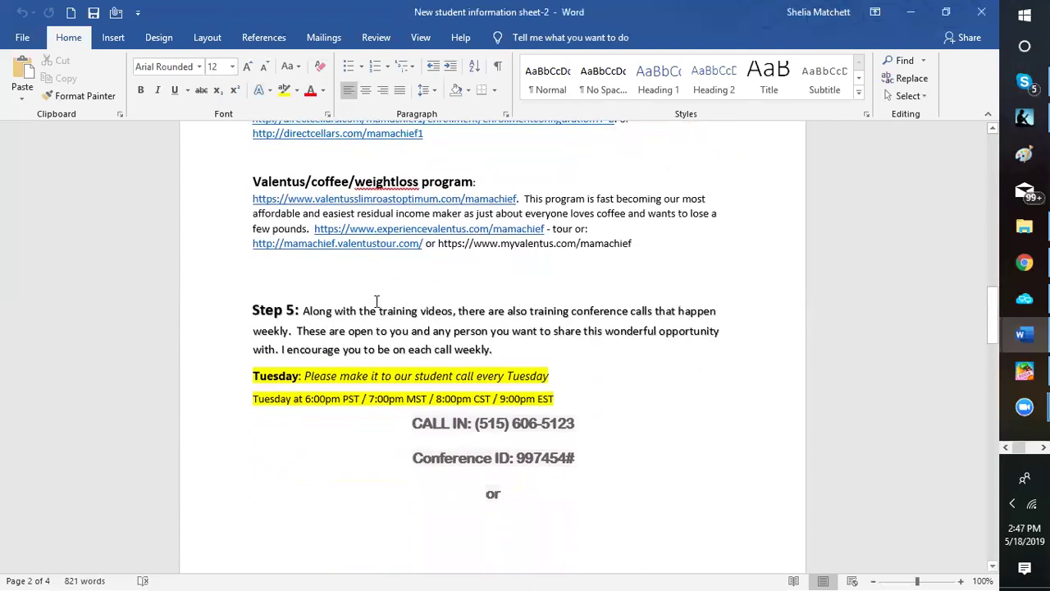
scroll(375, 301, down, 1)
scroll(376, 300, down, 1)
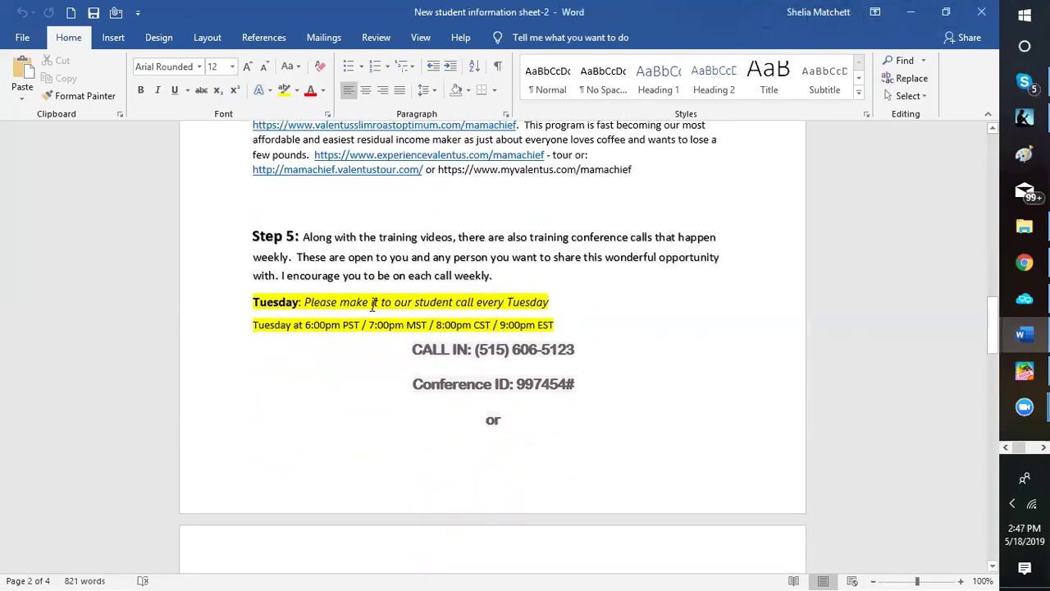
scroll(374, 301, down, 2)
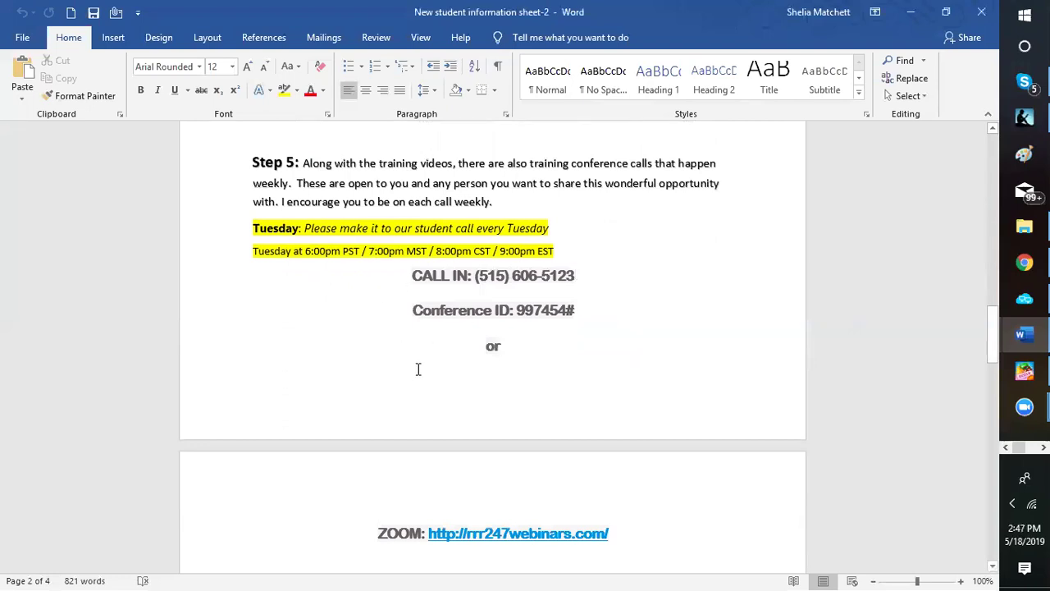
scroll(415, 369, down, 4)
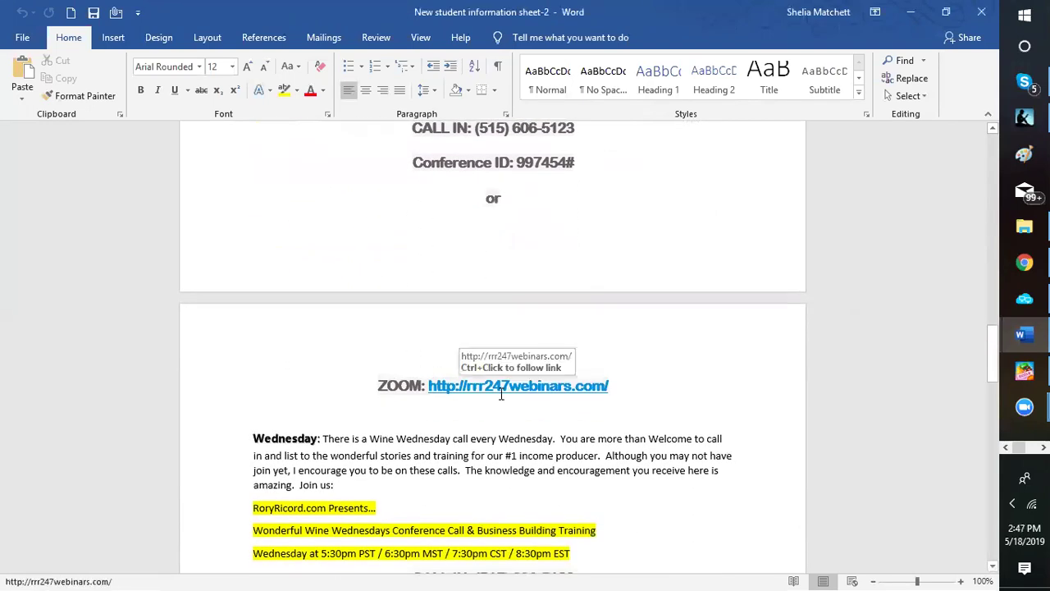
scroll(501, 394, down, 7)
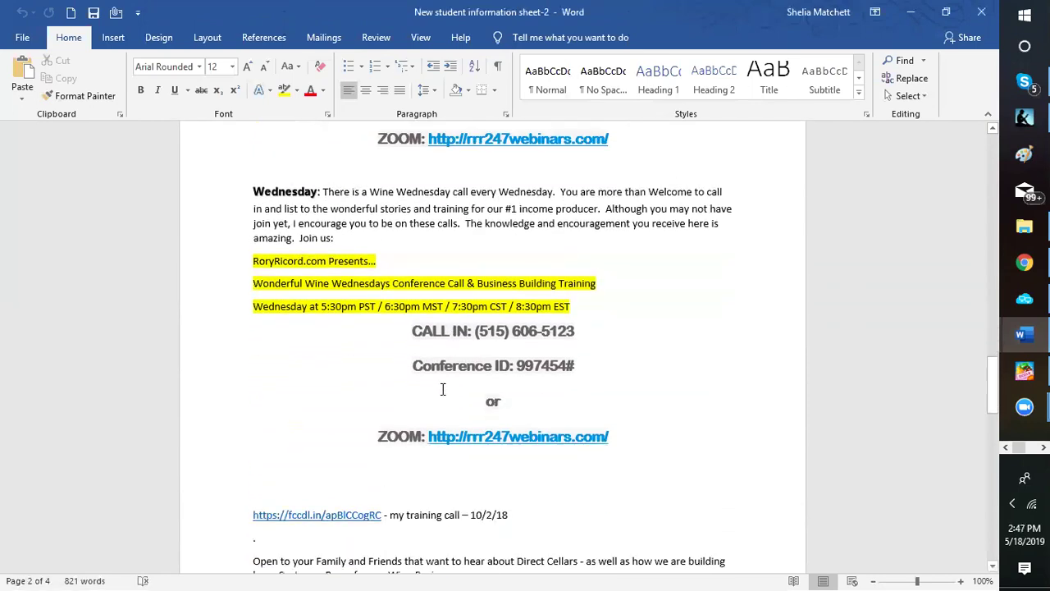
scroll(398, 402, down, 2)
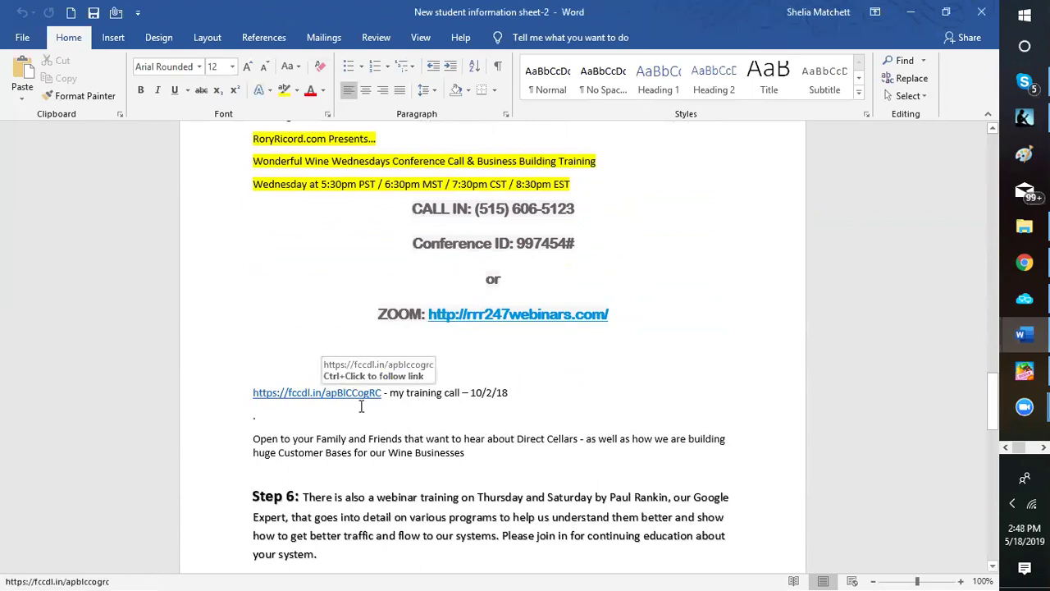
Review Step 6 of the sheet about the Thursday and Saturday webinar training and its webinar link
scroll(491, 439, down, 5)
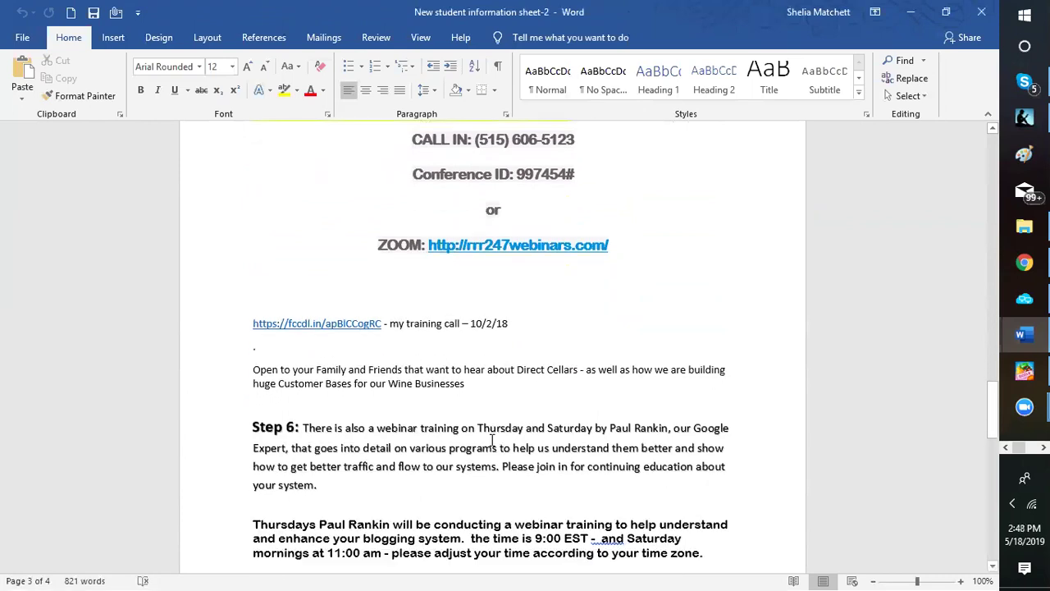
scroll(390, 364, down, 1)
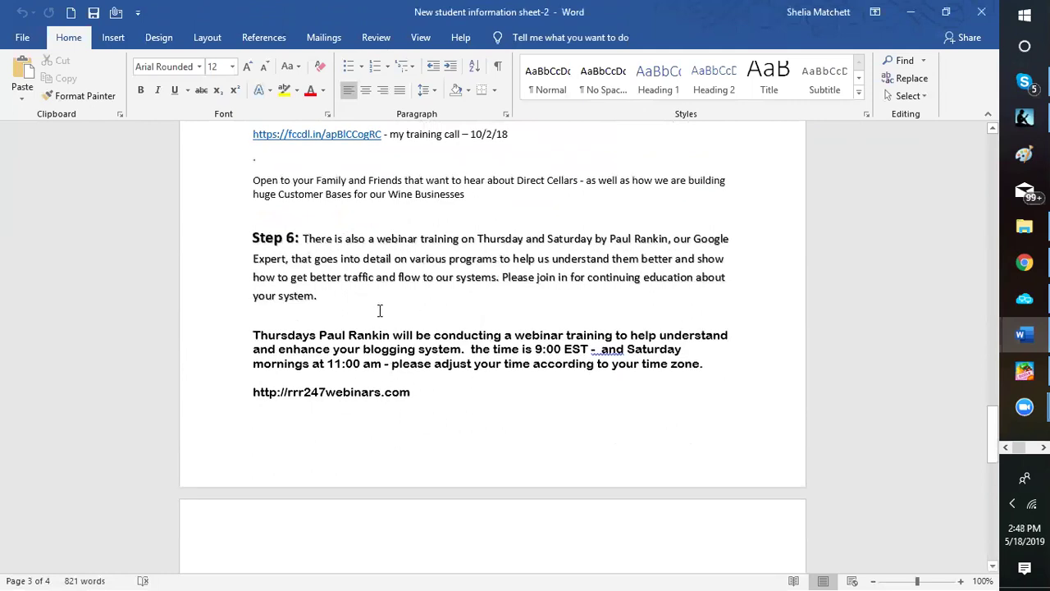
scroll(380, 310, down, 1)
scroll(309, 320, down, 1)
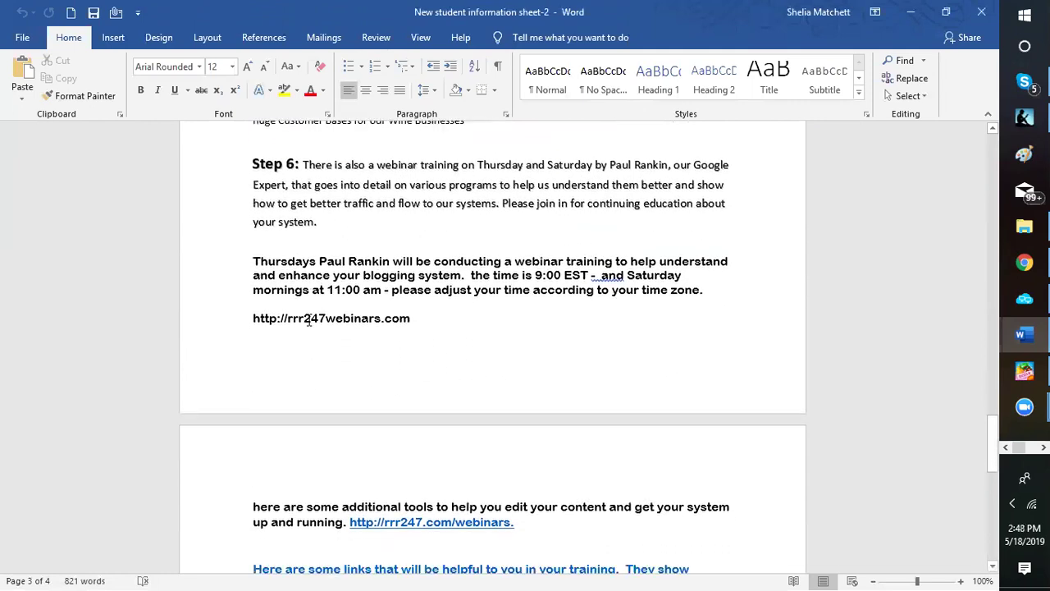
scroll(312, 316, down, 5)
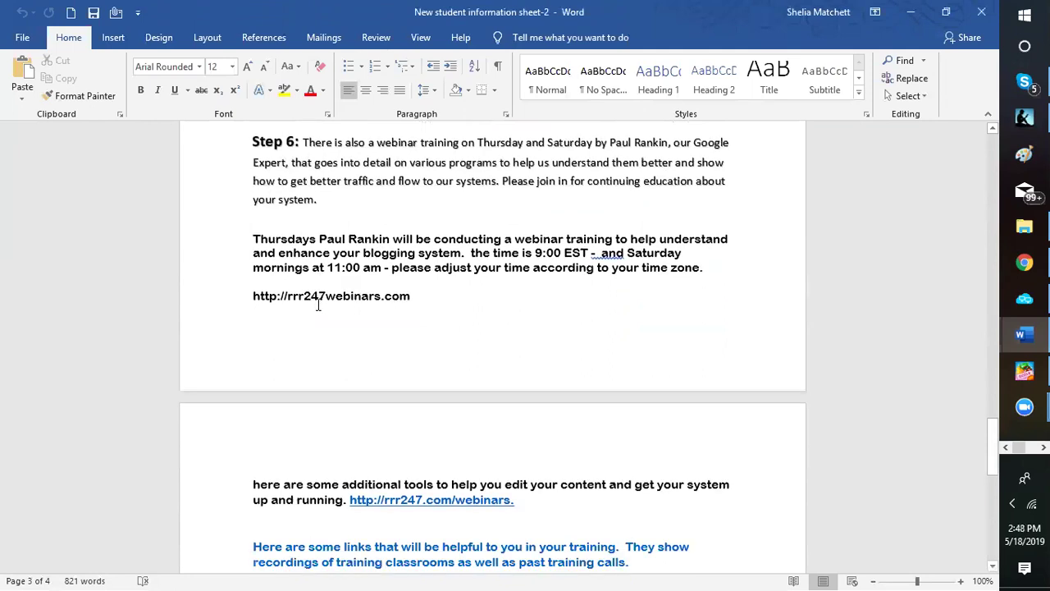
Review the additional tools and training links on the sheet's last page, from the YouTube channel to the broken link checker
scroll(319, 304, down, 4)
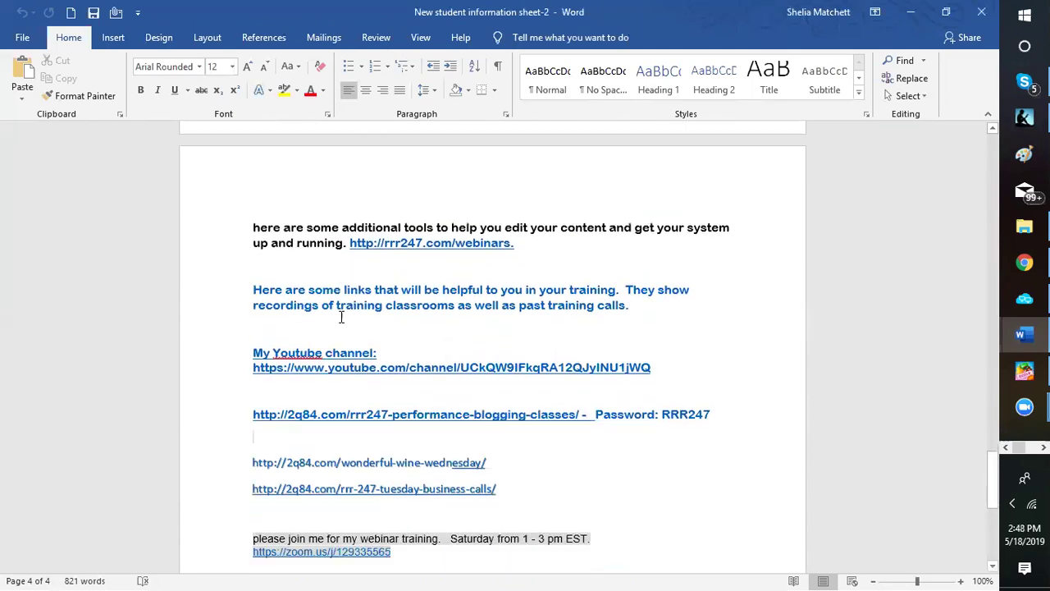
scroll(344, 314, down, 2)
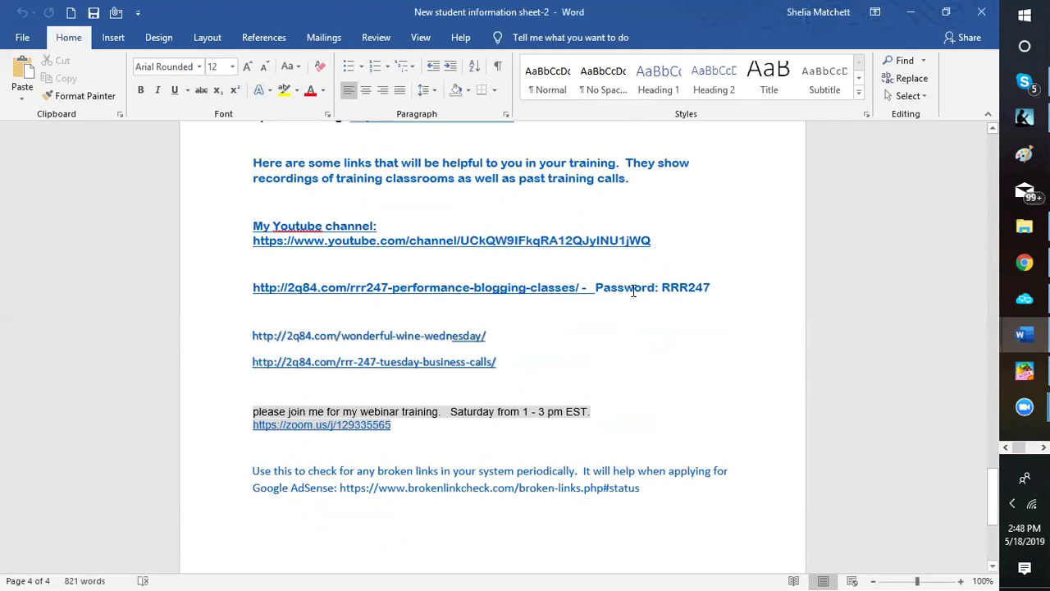
scroll(403, 333, down, 1)
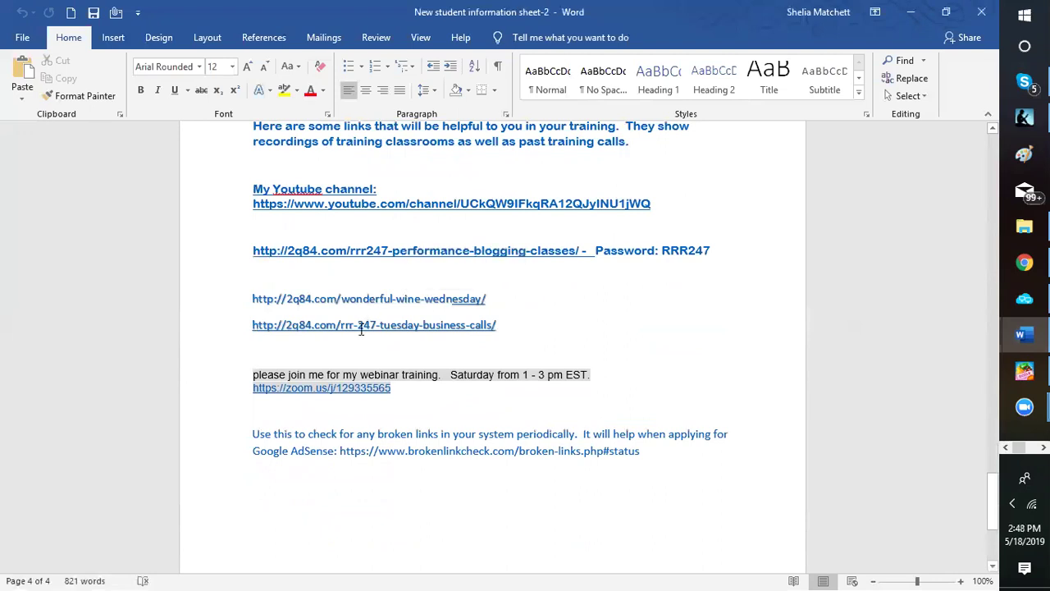
scroll(410, 315, down, 2)
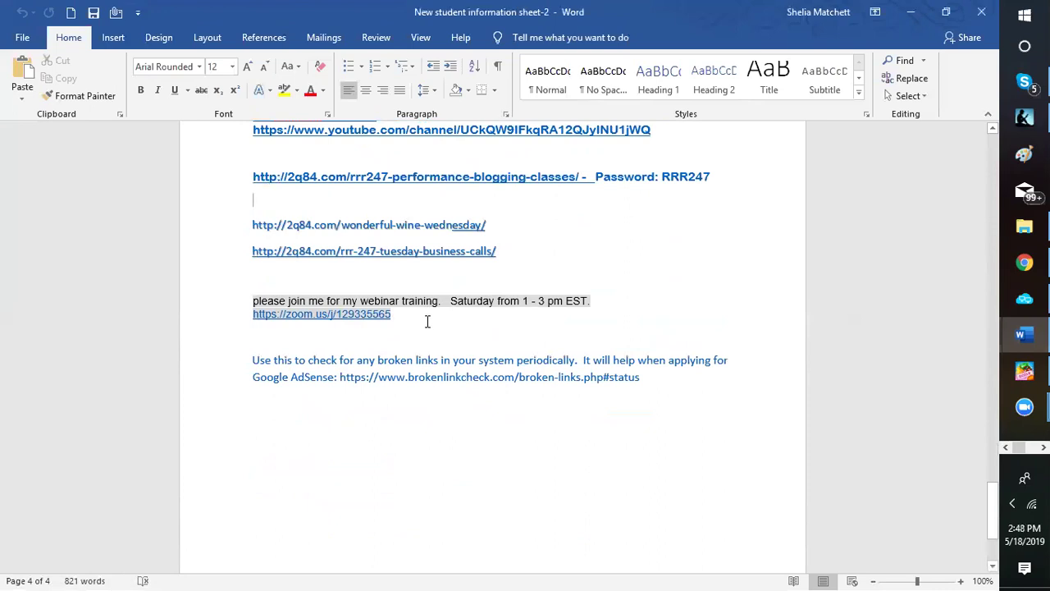
scroll(424, 321, down, 2)
Go back from the last page to the title of the student information sheet
scroll(329, 371, up, 1)
scroll(328, 374, up, 5)
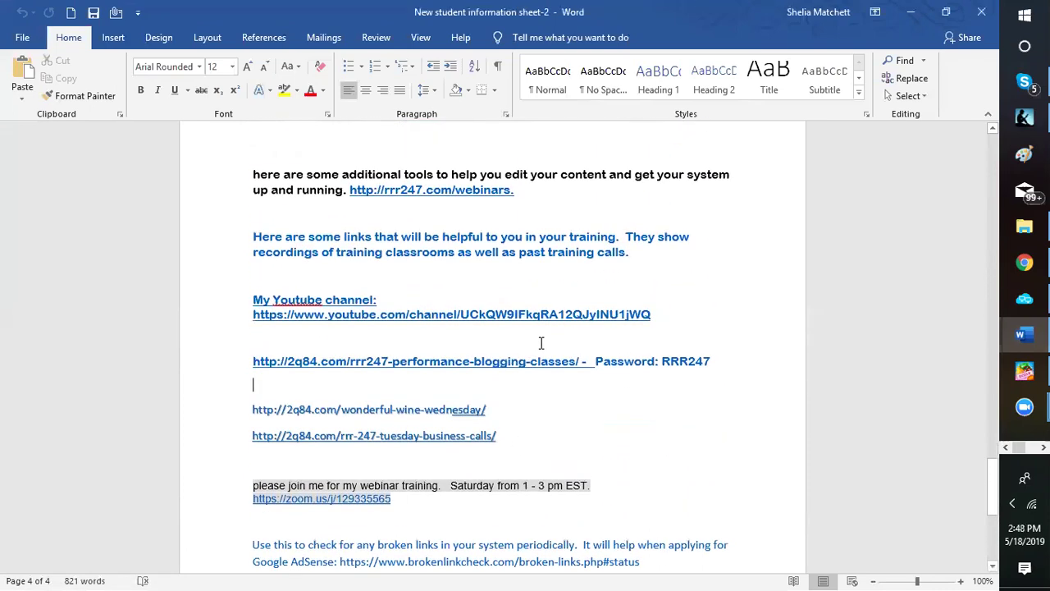
scroll(537, 343, up, 5)
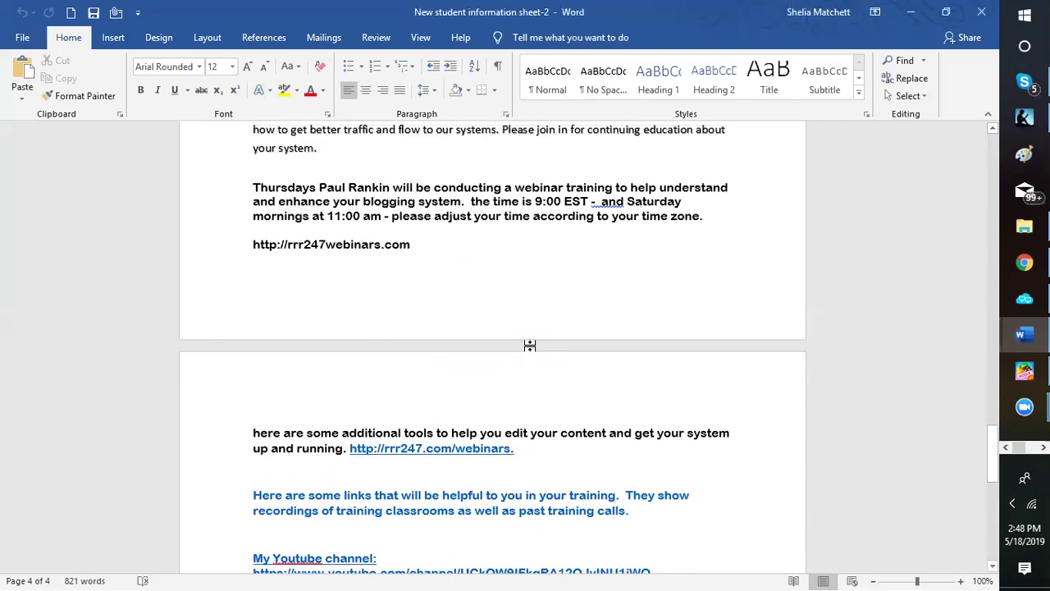
scroll(529, 345, up, 3)
scroll(531, 348, up, 5)
scroll(634, 321, up, 16)
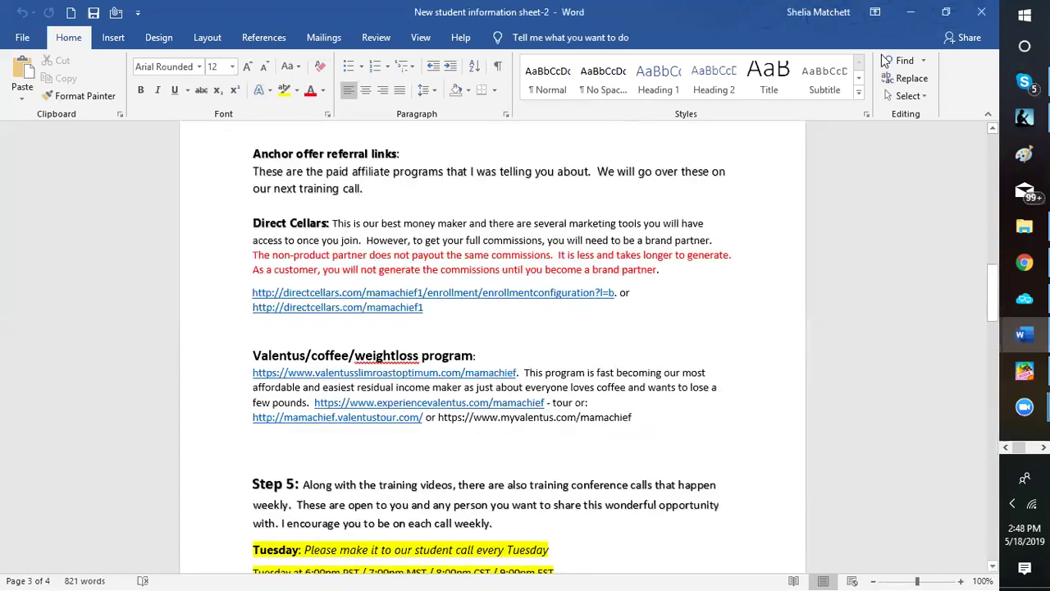
scroll(884, 60, up, 1)
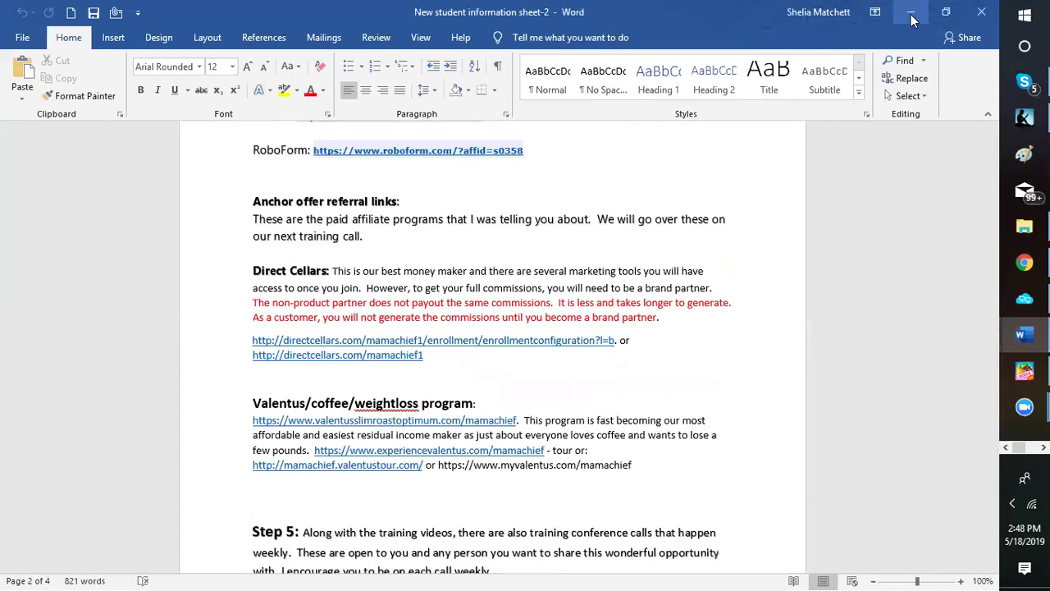
scroll(698, 322, up, 5)
scroll(698, 322, up, 12)
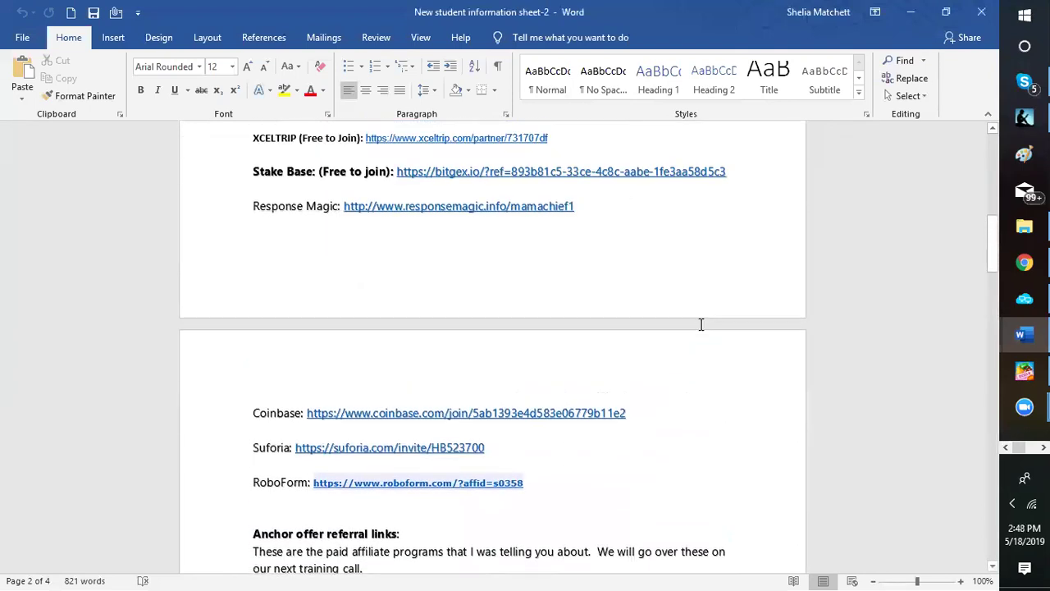
scroll(704, 321, up, 1)
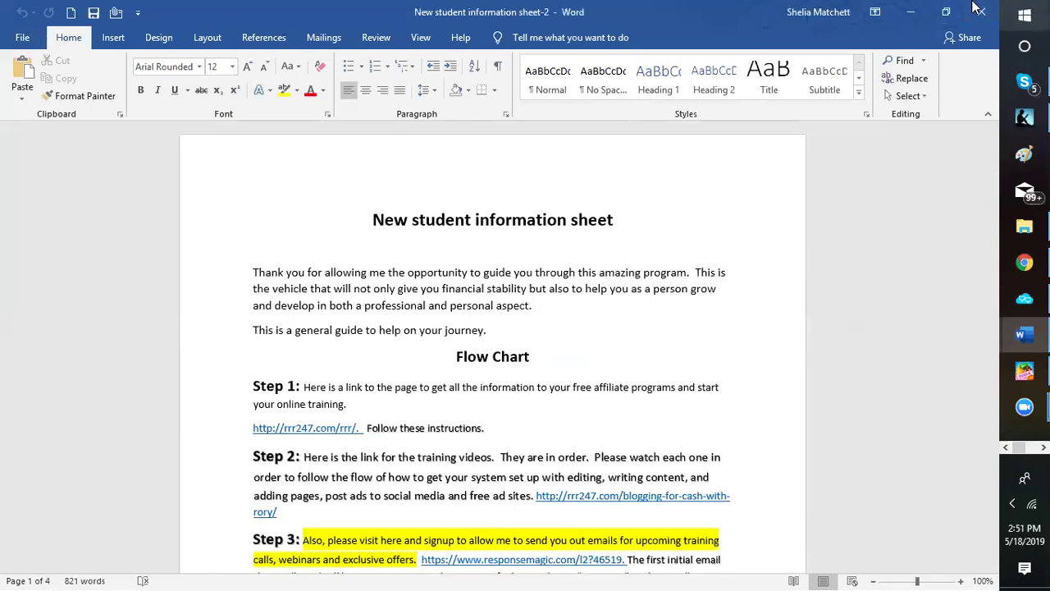
Go through the student information sheet again from the Flow Chart steps to the anchor offer referral links
scroll(864, 296, down, 1)
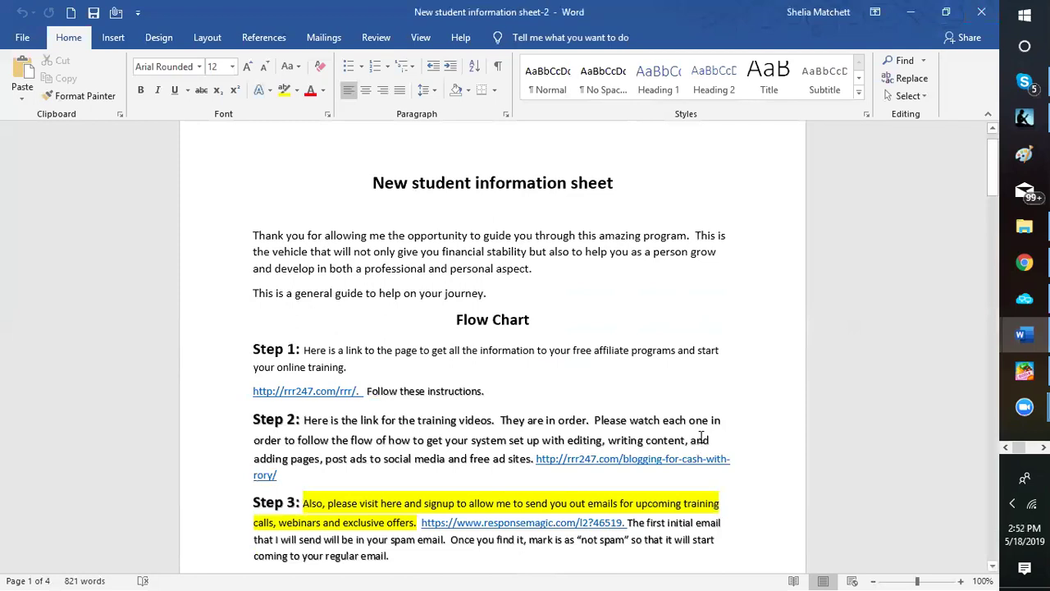
scroll(703, 436, down, 4)
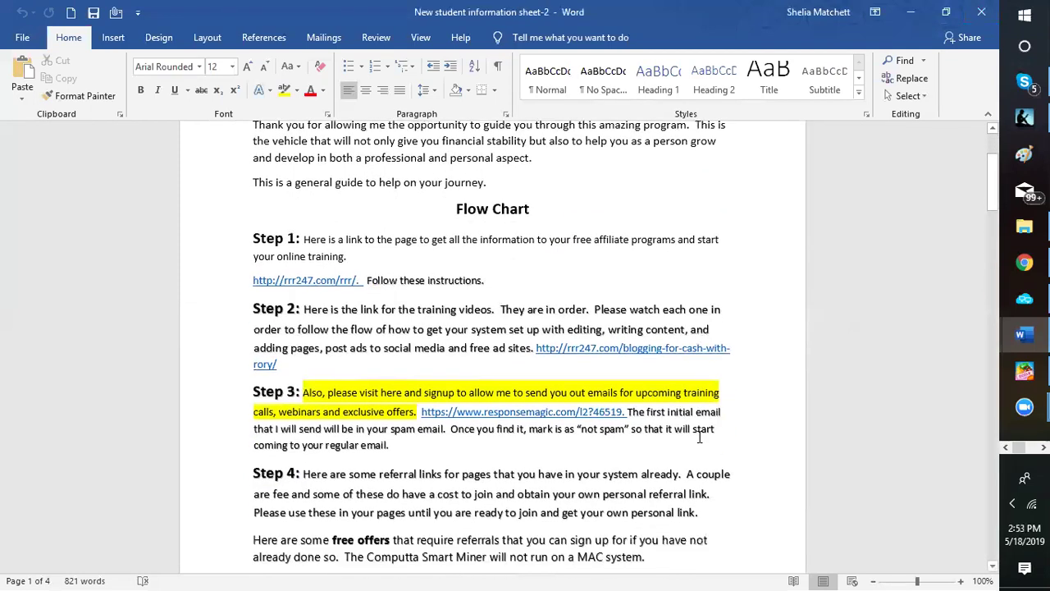
scroll(699, 437, down, 8)
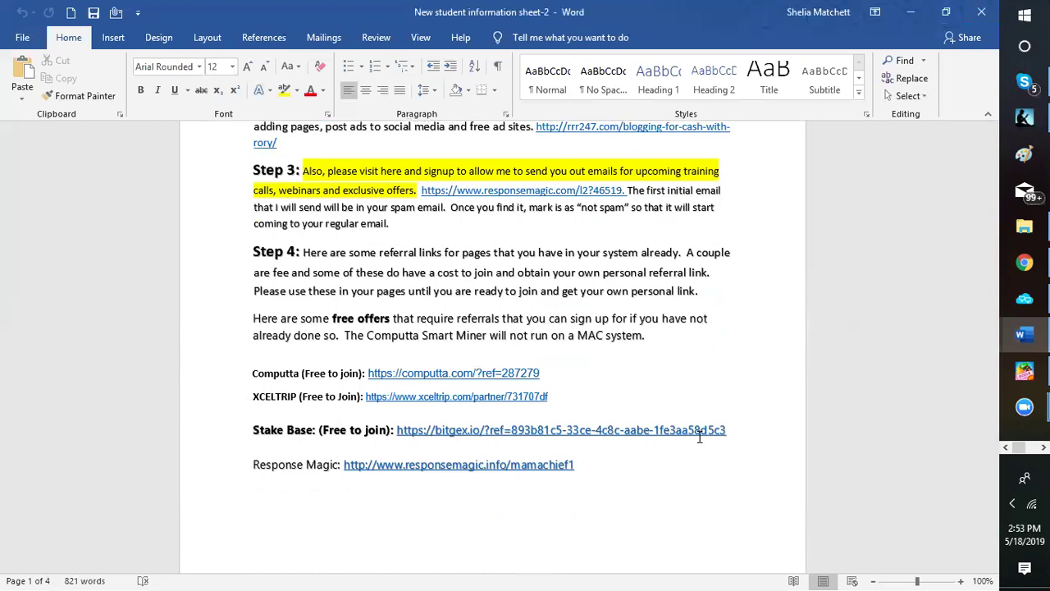
scroll(699, 437, down, 12)
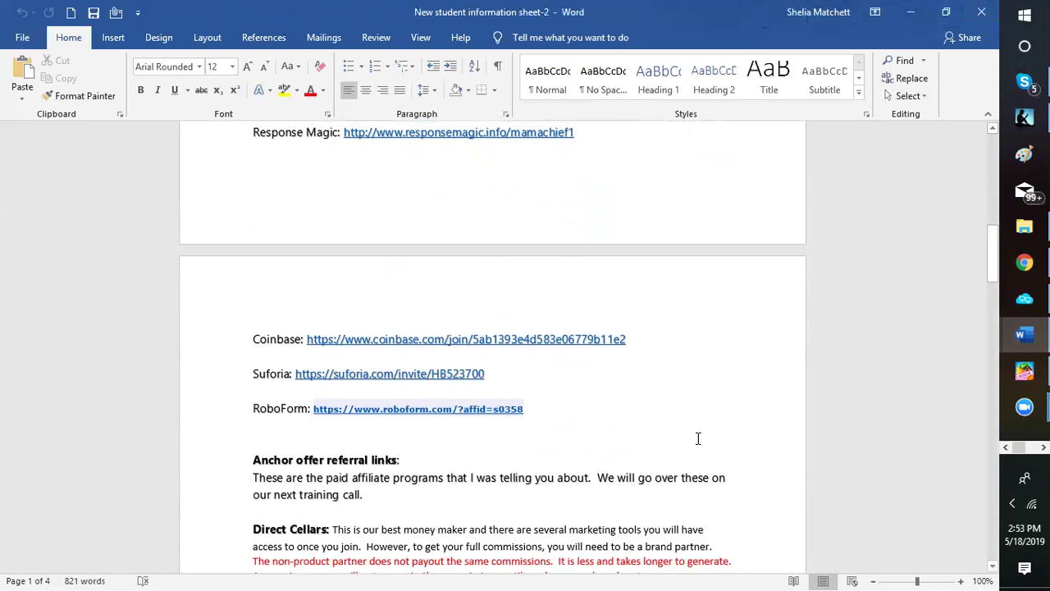
scroll(697, 438, down, 8)
scroll(676, 474, down, 3)
Switch from Word to Chrome, close the Response Magic page and check the overflow bookmarks from the classifieds Post Ad page
click(919, 14)
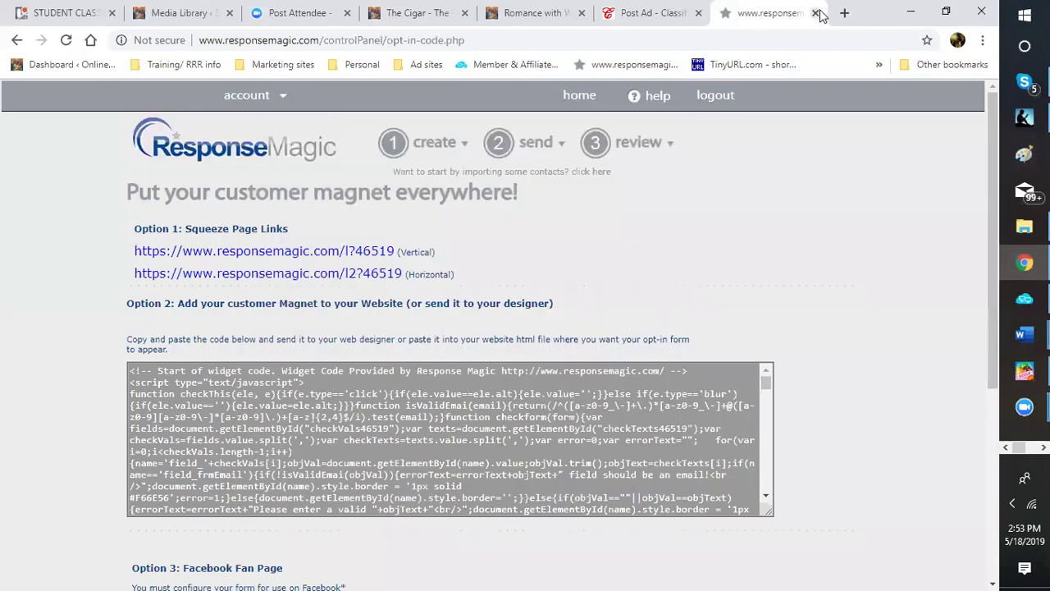
click(816, 14)
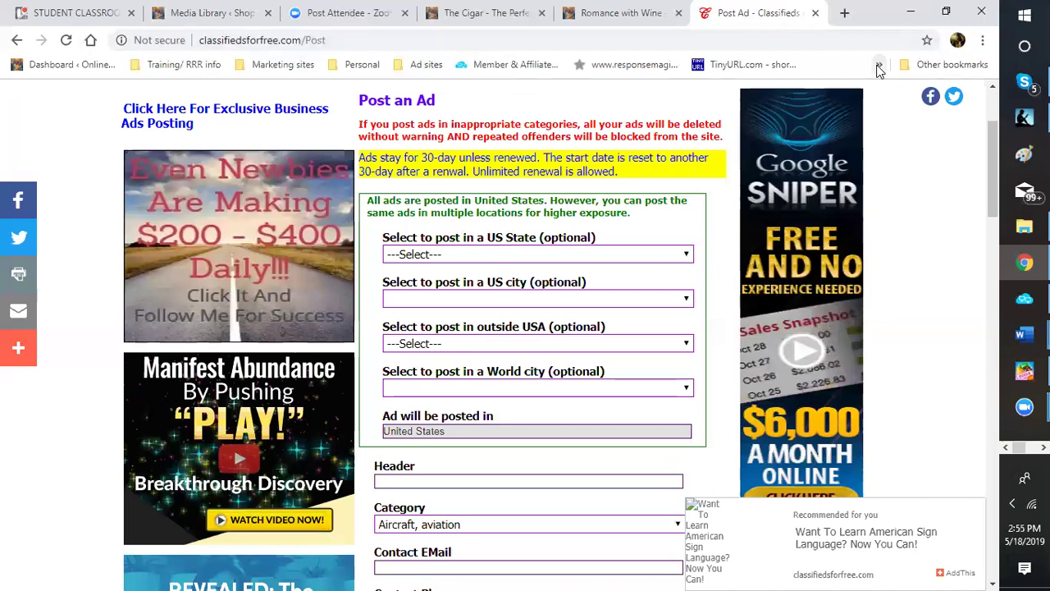
click(878, 65)
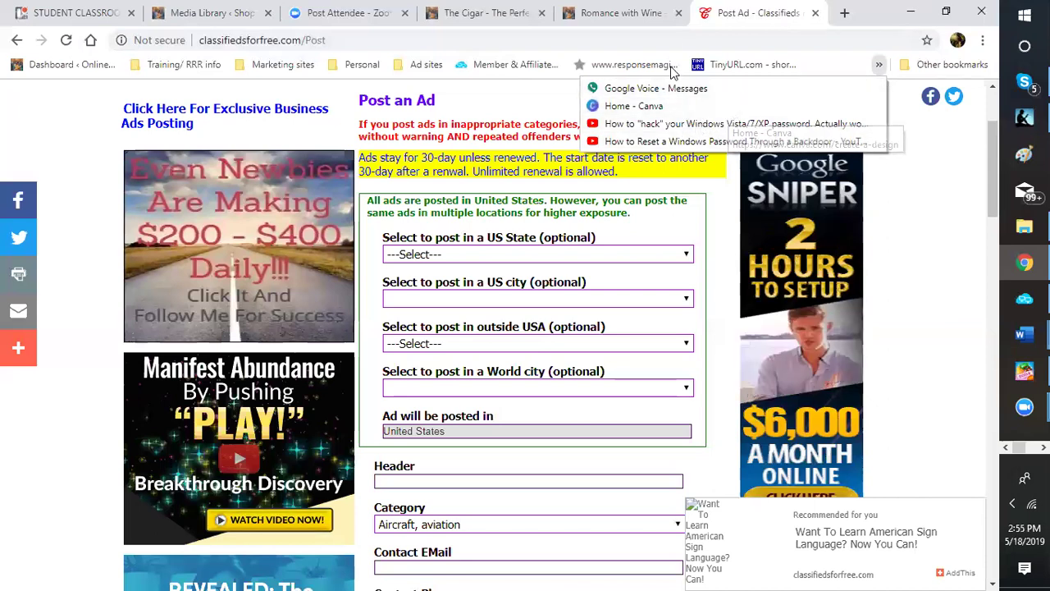
click(813, 64)
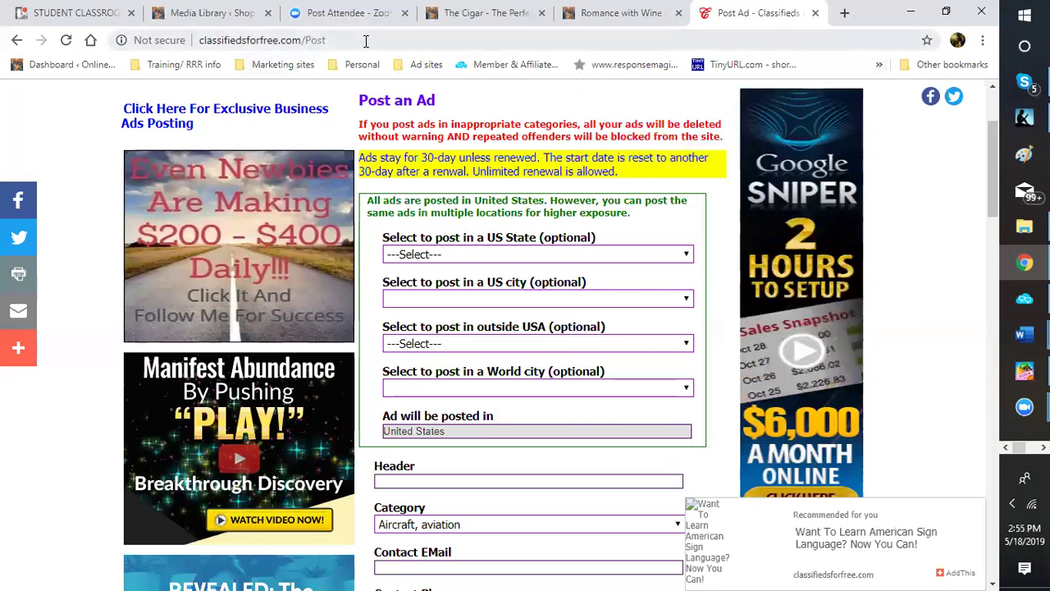
Bookmark the classifieds Post Ad page in the Personal folder and try adding a new subfolder inside it
click(928, 42)
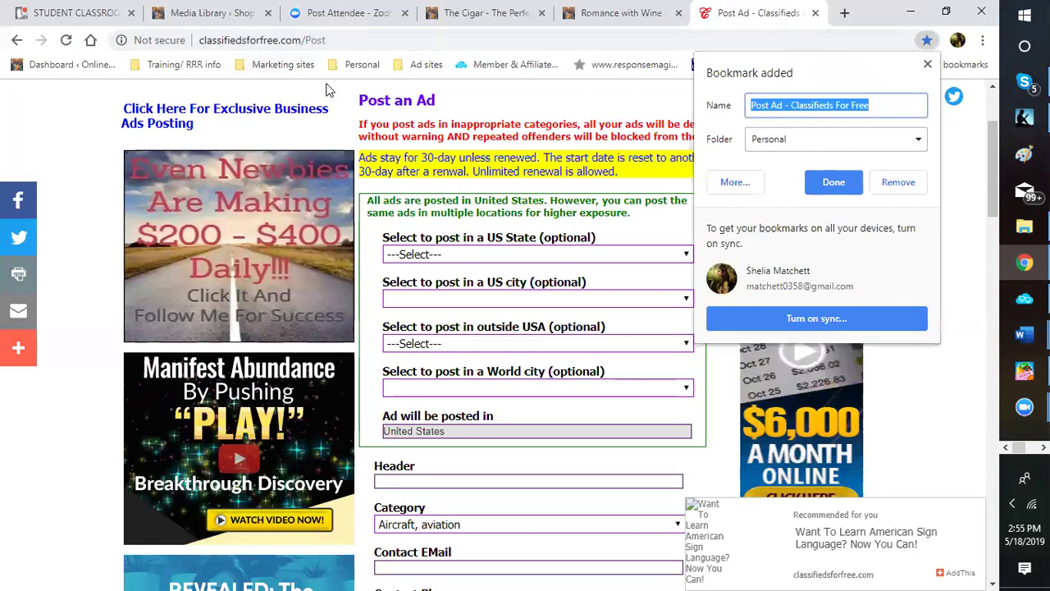
click(735, 183)
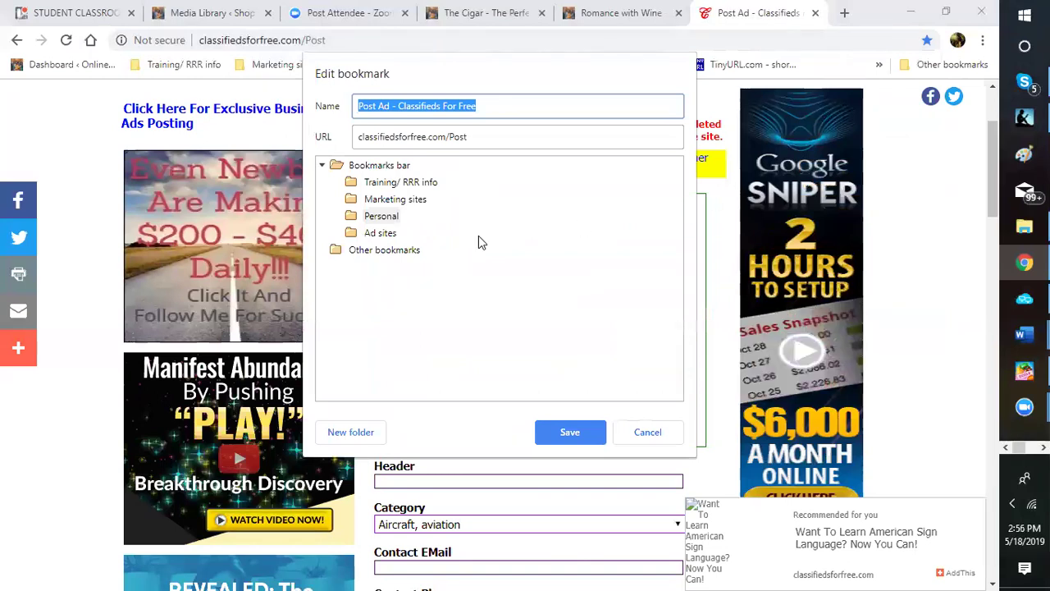
click(350, 432)
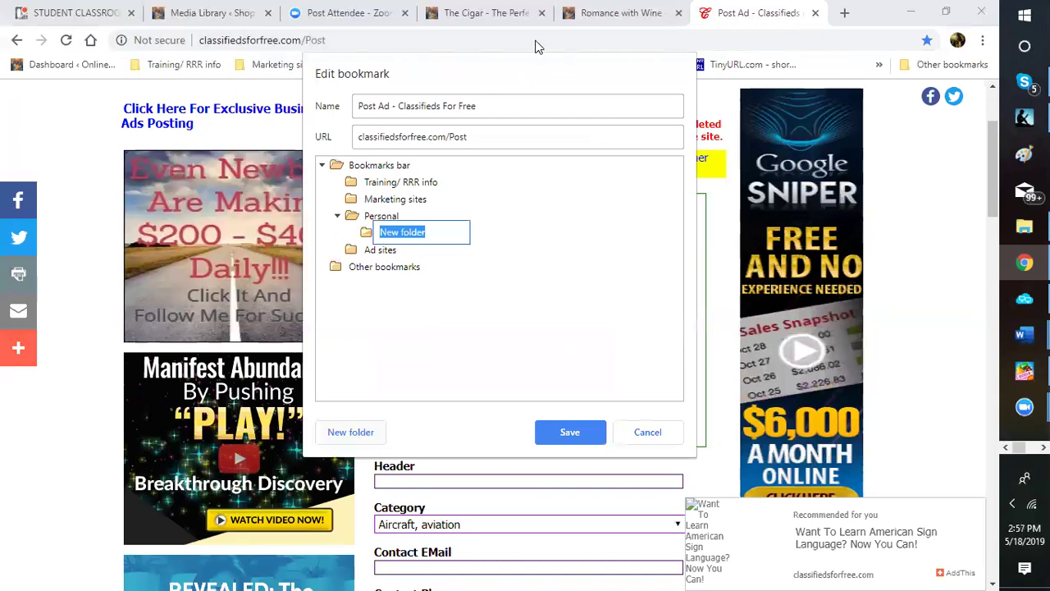
click(647, 432)
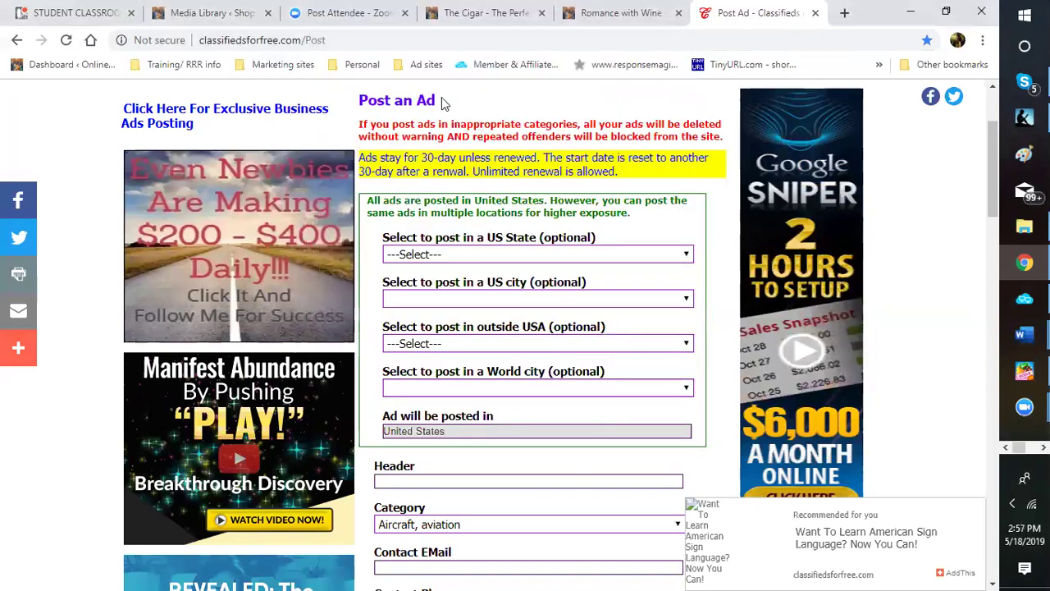
Bookmark the WordPress Media Library page in the Personal folder, keeping its default name
click(355, 18)
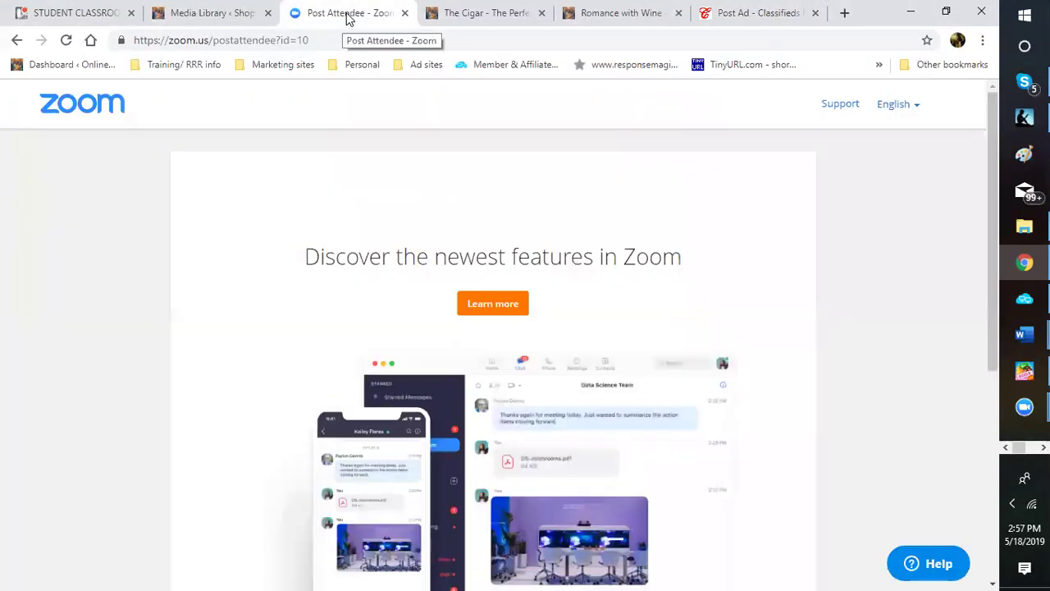
click(215, 17)
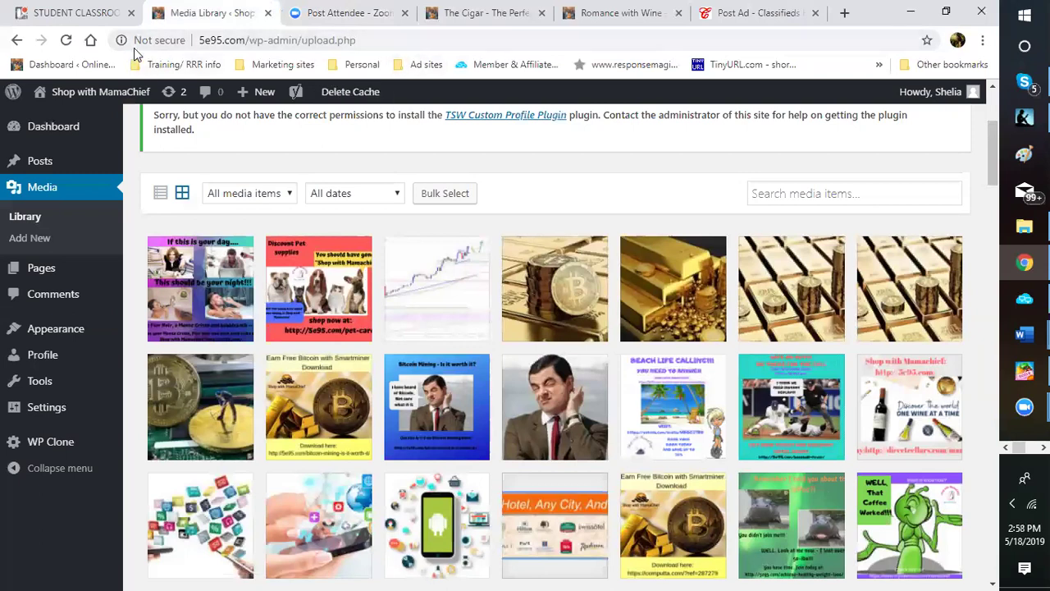
click(926, 41)
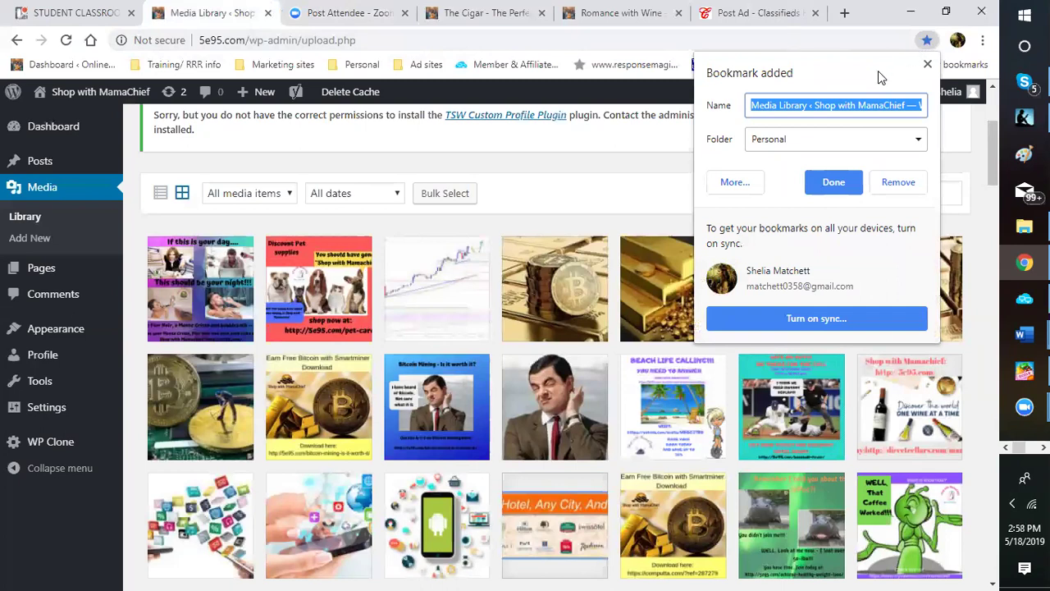
click(734, 182)
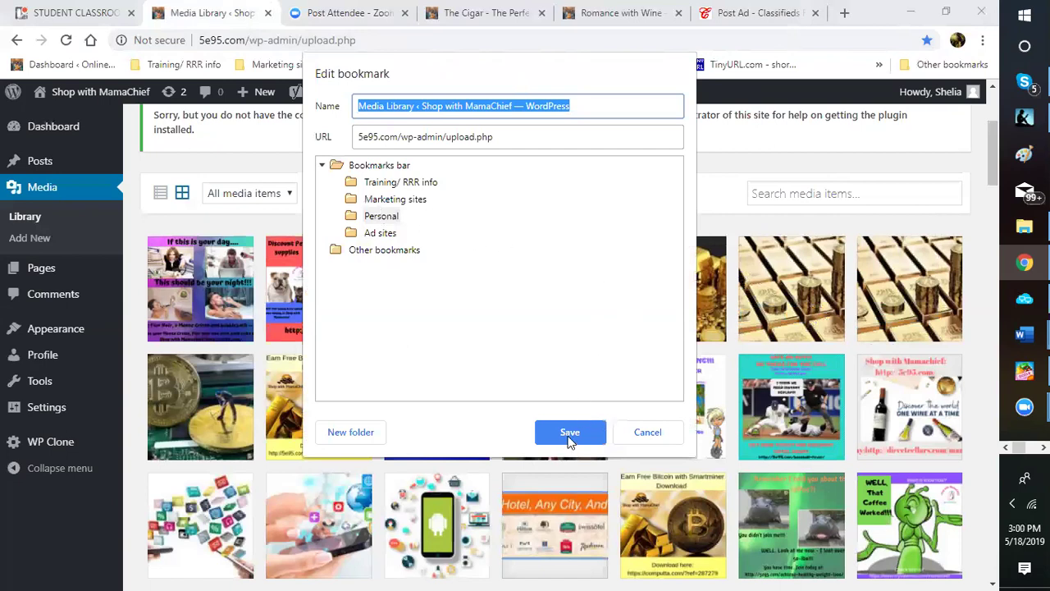
click(637, 435)
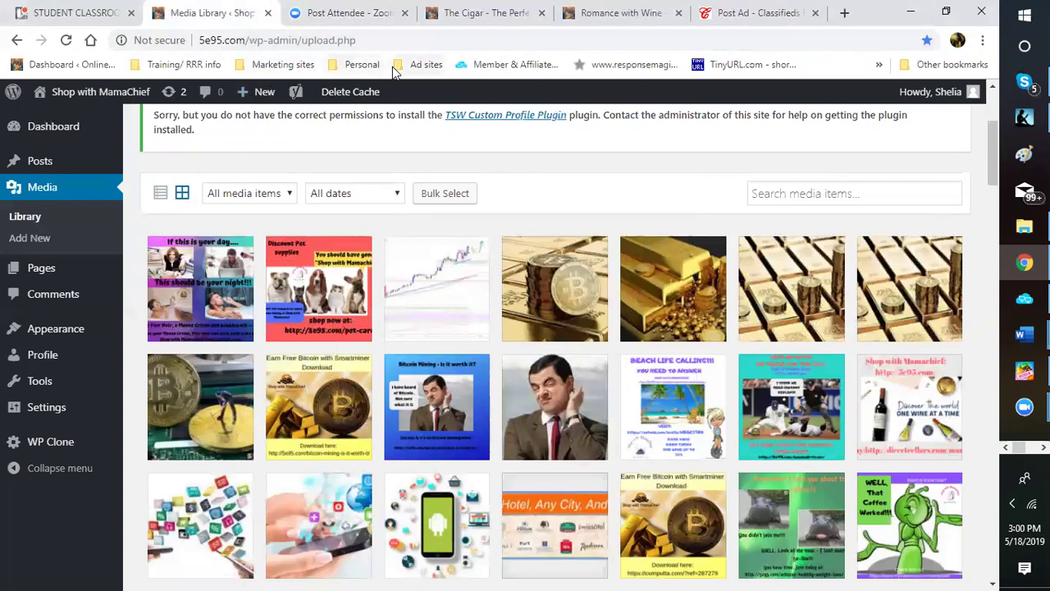
Examine the overflow bookmarks and the Personal, Ad sites, Marketing sites and Training/ RRR info folders, and dismiss the YouTube notification
click(879, 65)
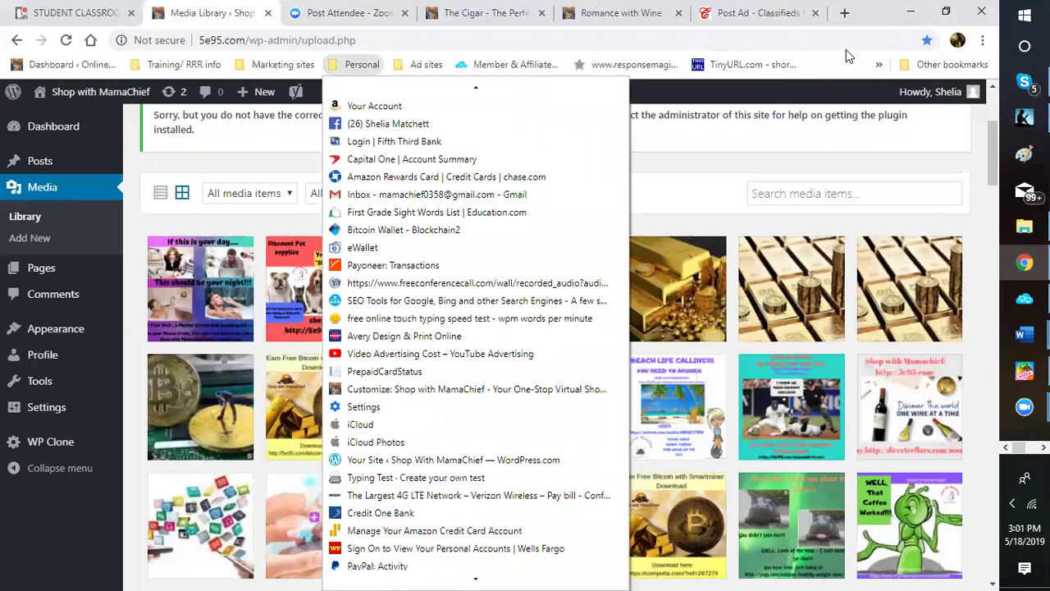
mouse_move(881, 65)
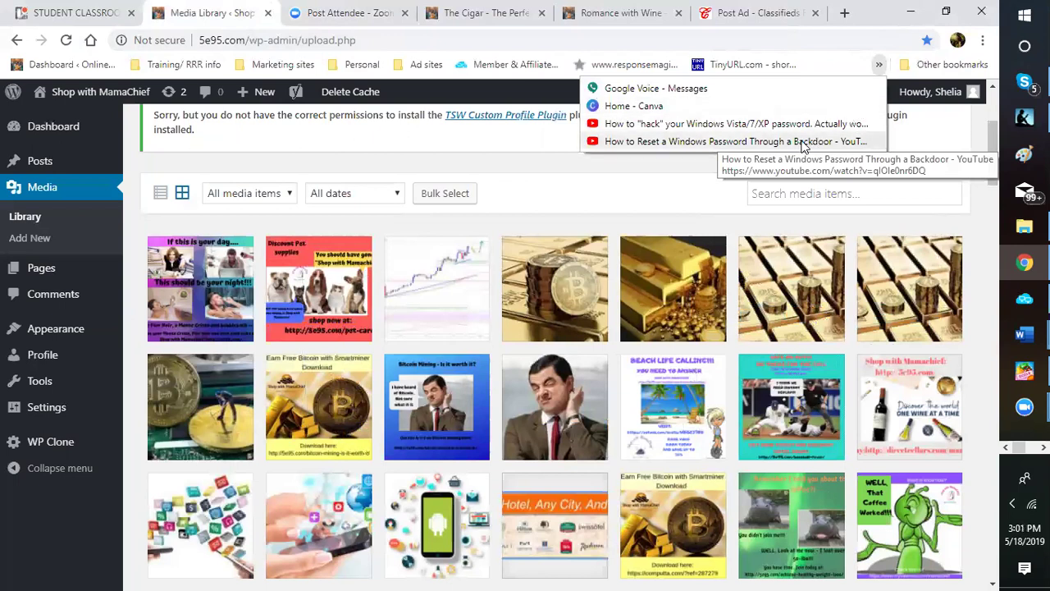
mouse_move(368, 72)
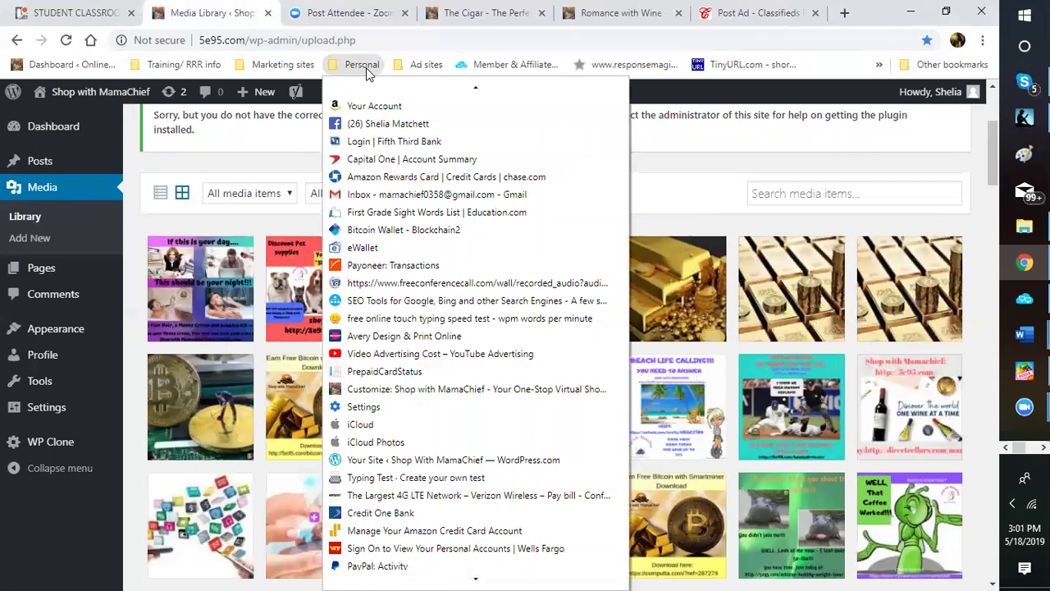
click(828, 70)
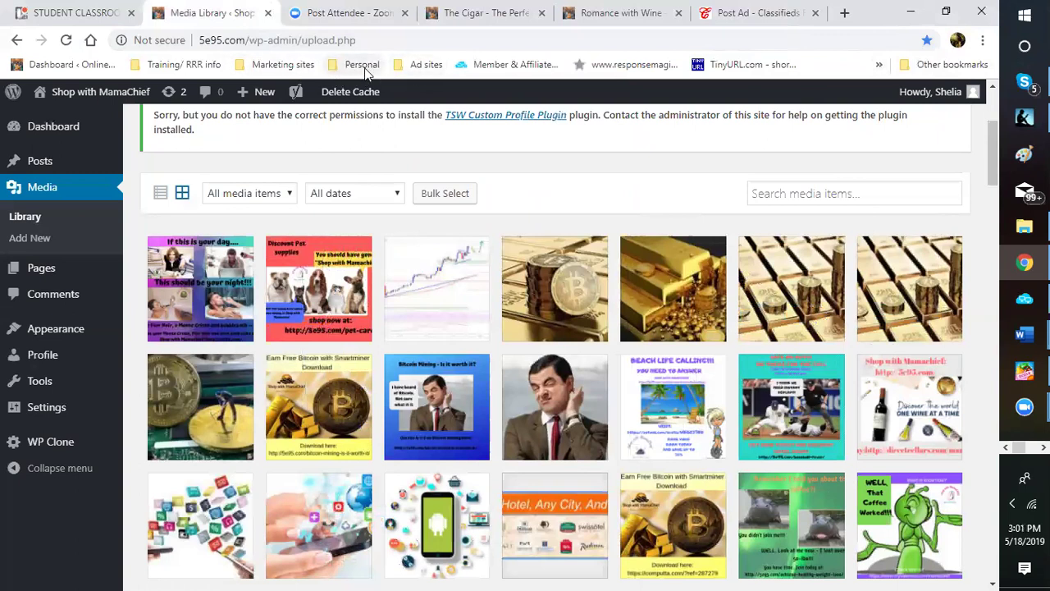
click(879, 66)
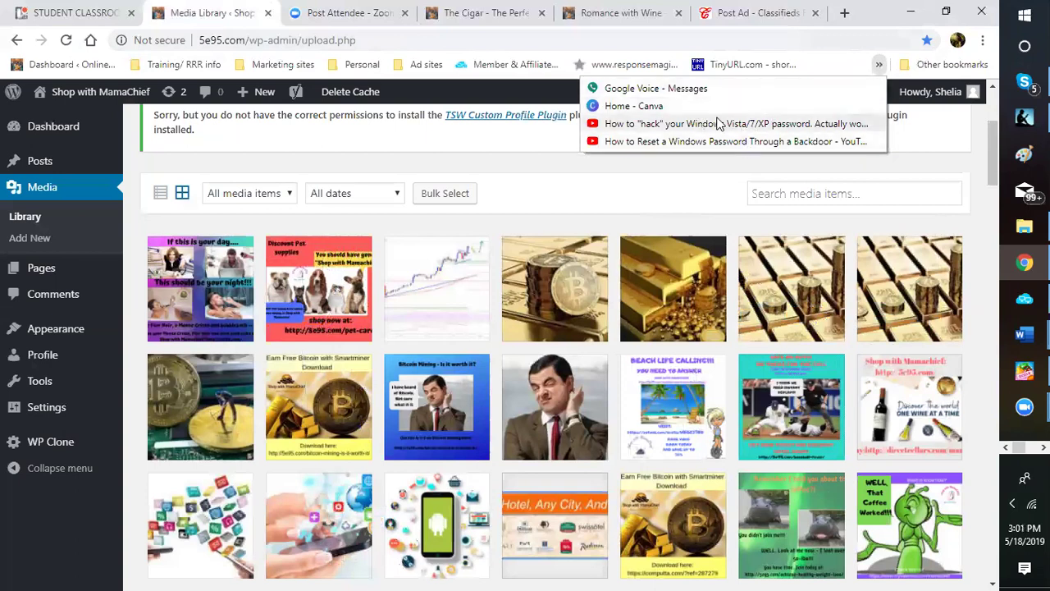
mouse_move(421, 63)
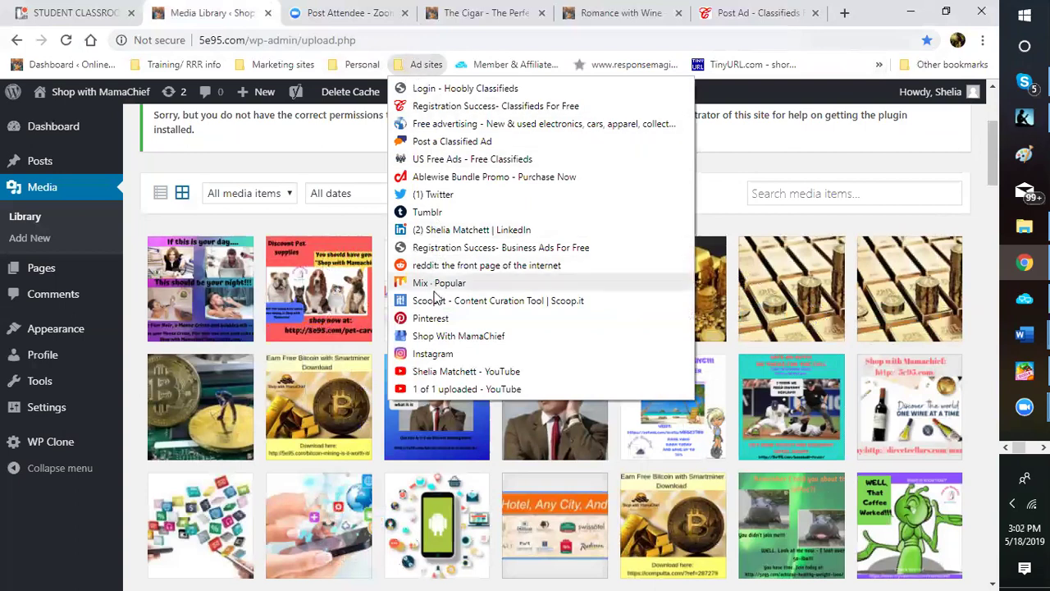
mouse_move(359, 62)
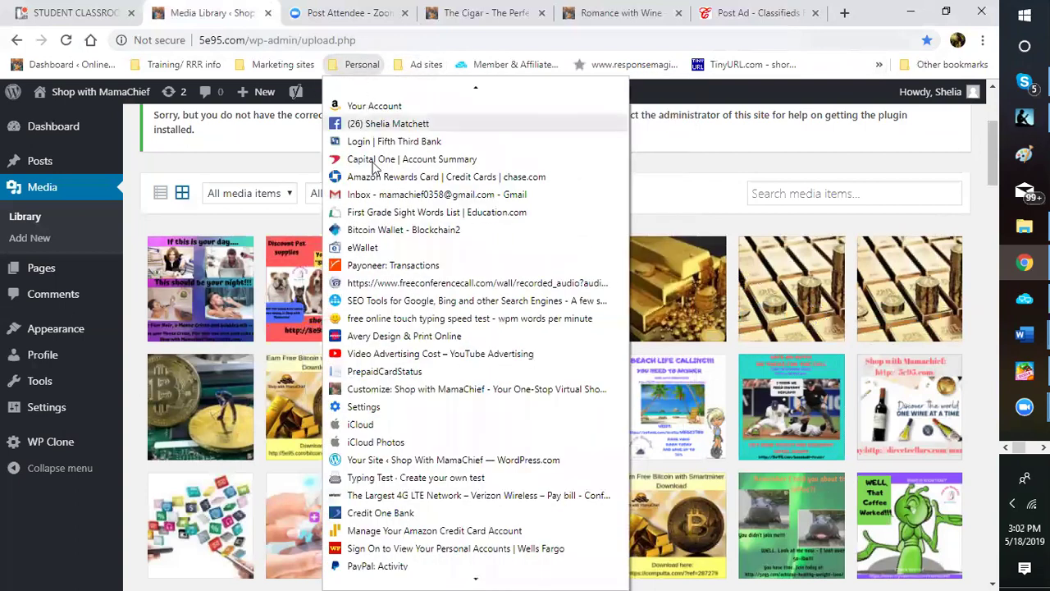
mouse_move(268, 67)
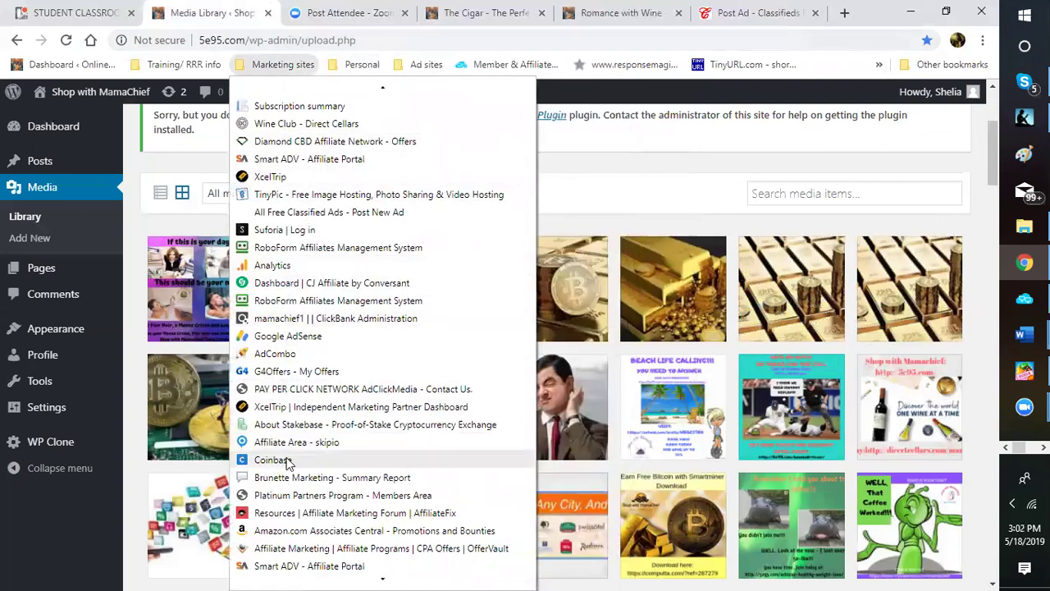
mouse_move(167, 70)
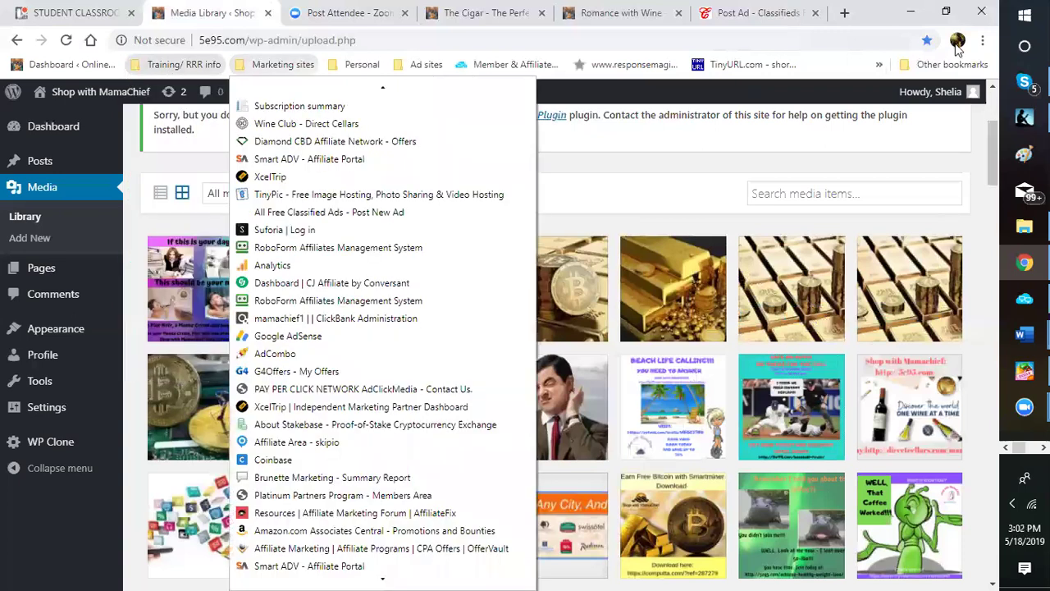
mouse_move(876, 67)
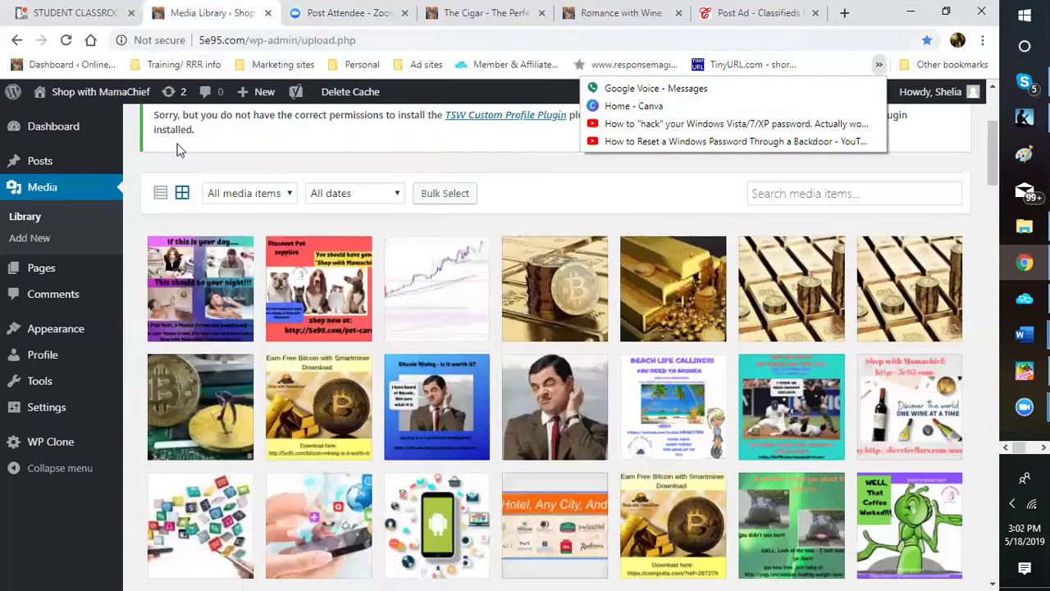
mouse_move(311, 54)
click(194, 71)
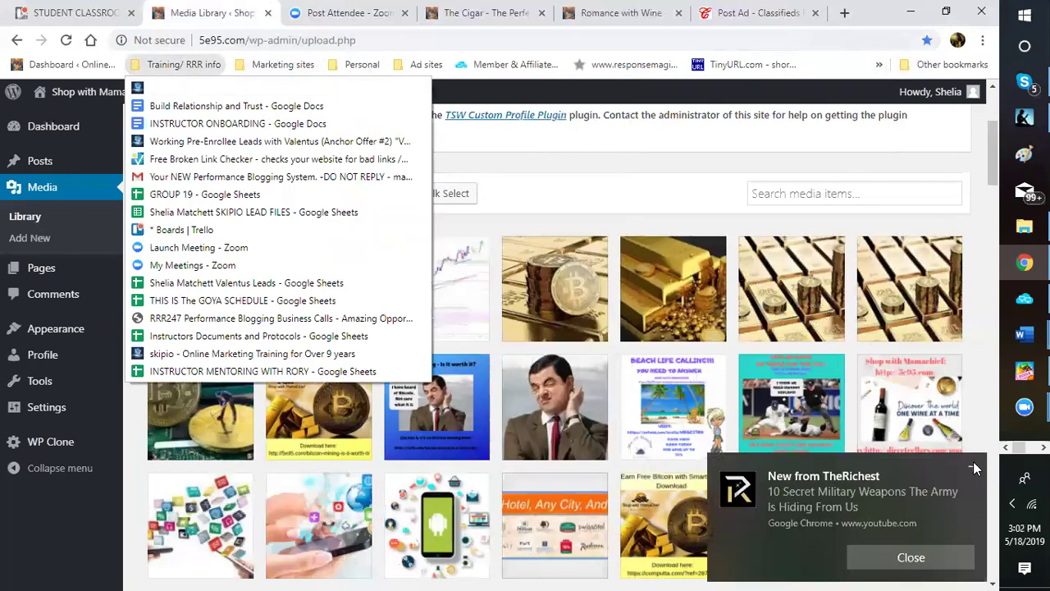
click(981, 459)
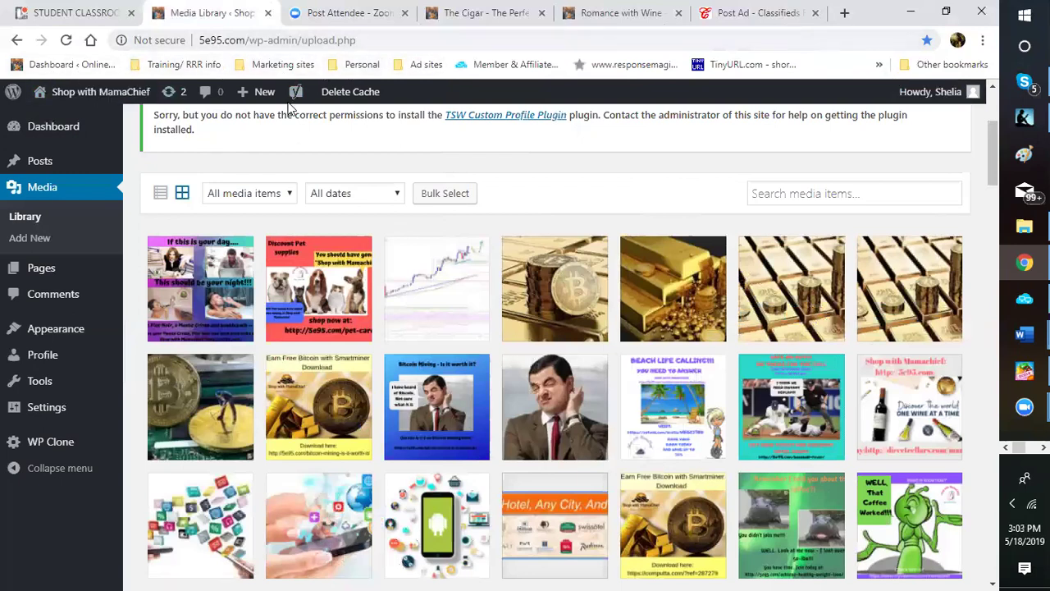
Compare the contents of the Personal and Ad sites bookmark folders with the overflow bookmarks once more
mouse_move(363, 84)
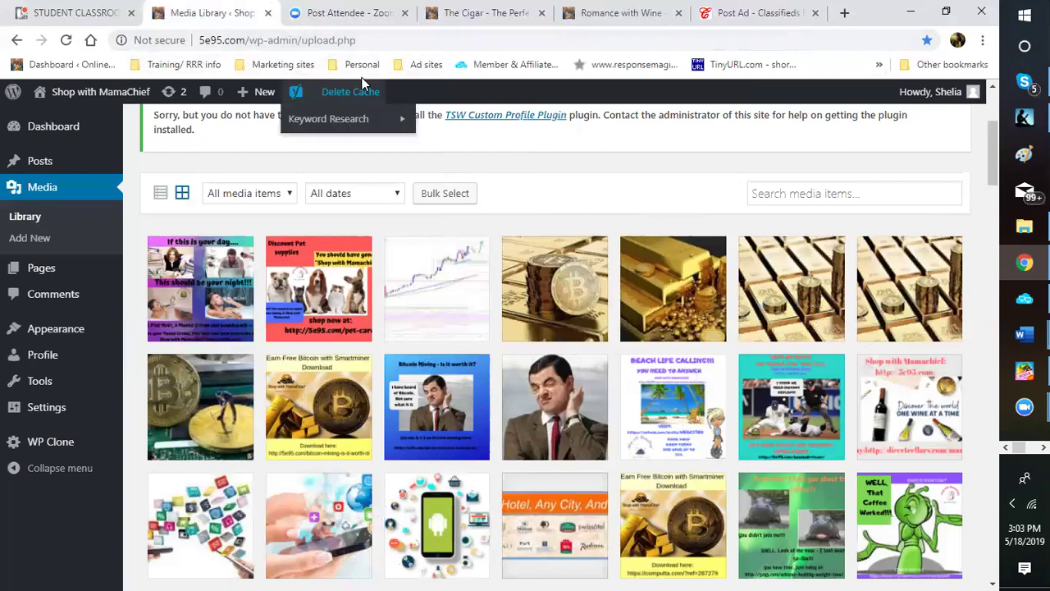
click(881, 65)
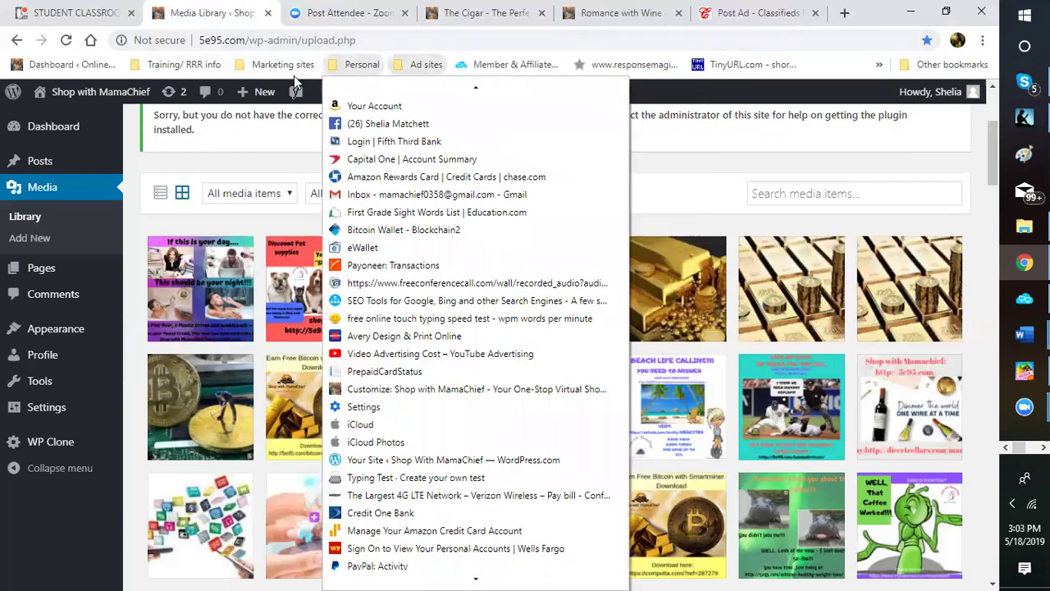
mouse_move(191, 74)
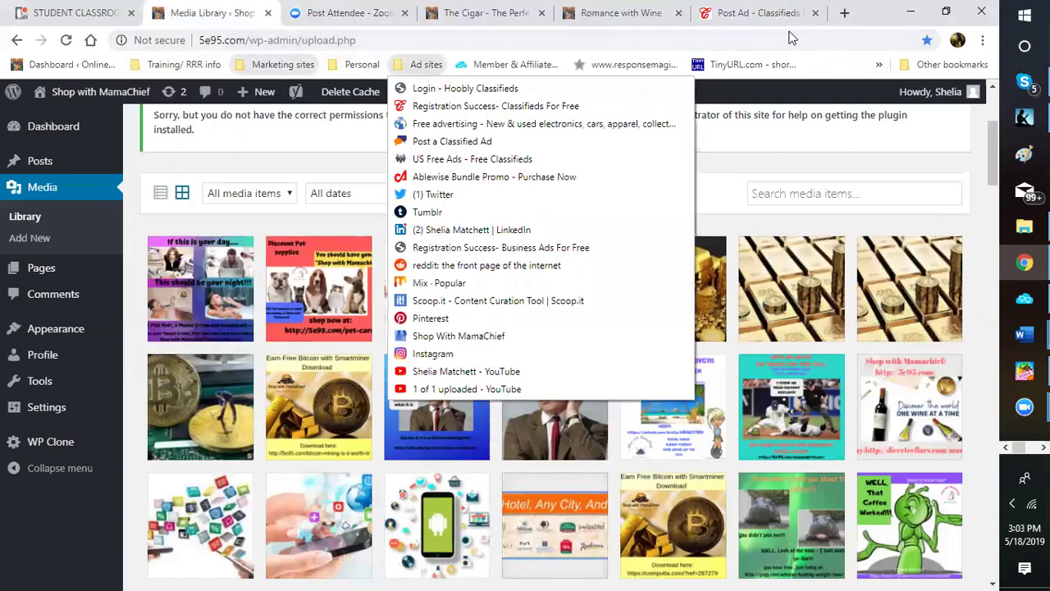
mouse_move(879, 70)
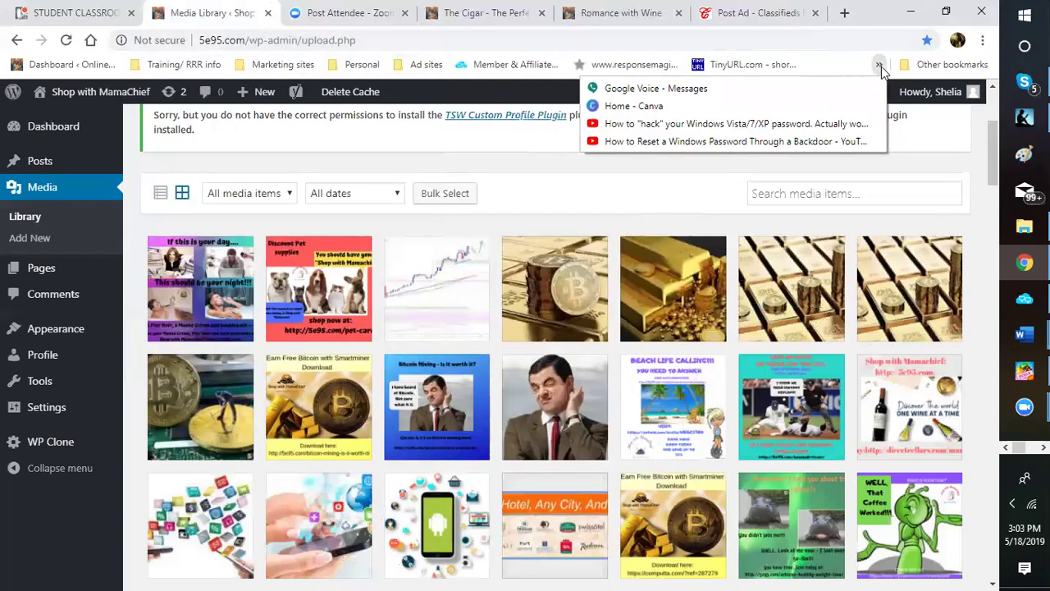
click(827, 62)
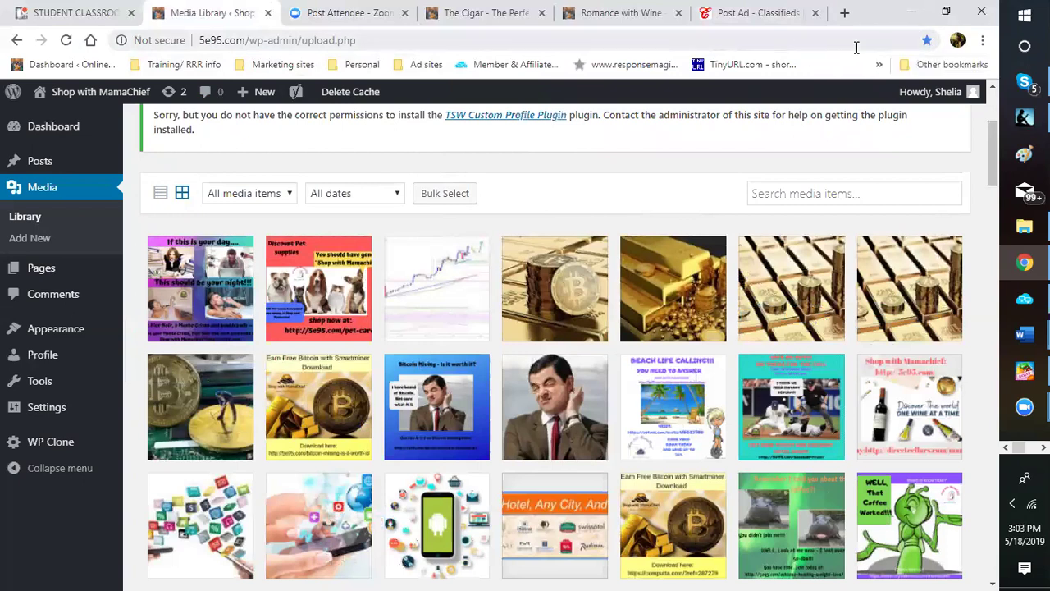
mouse_move(251, 91)
Change the Media Library bookmark's folder to Training/ RRR info
click(927, 39)
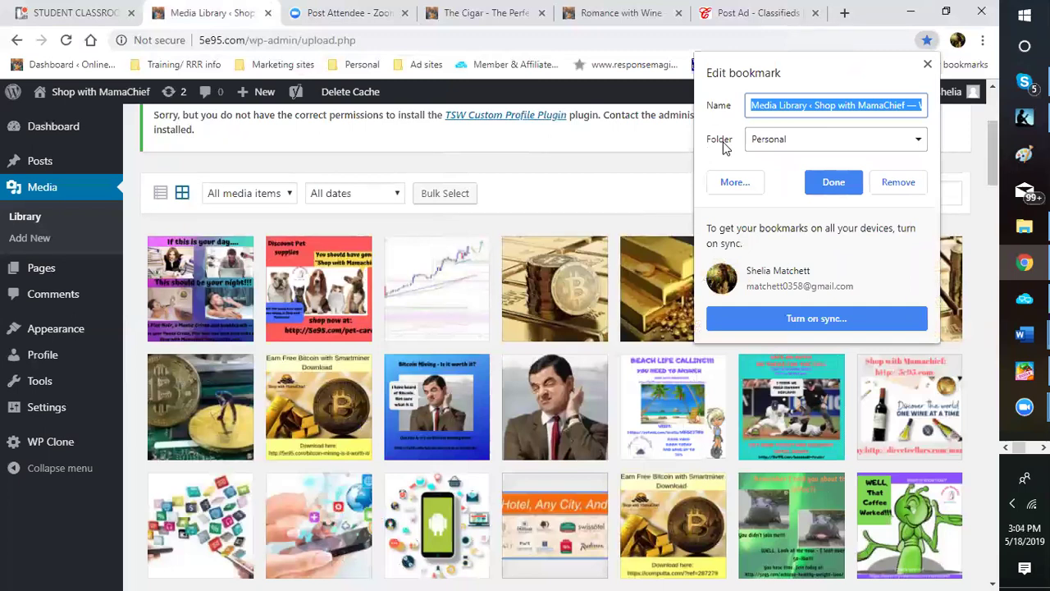
click(919, 142)
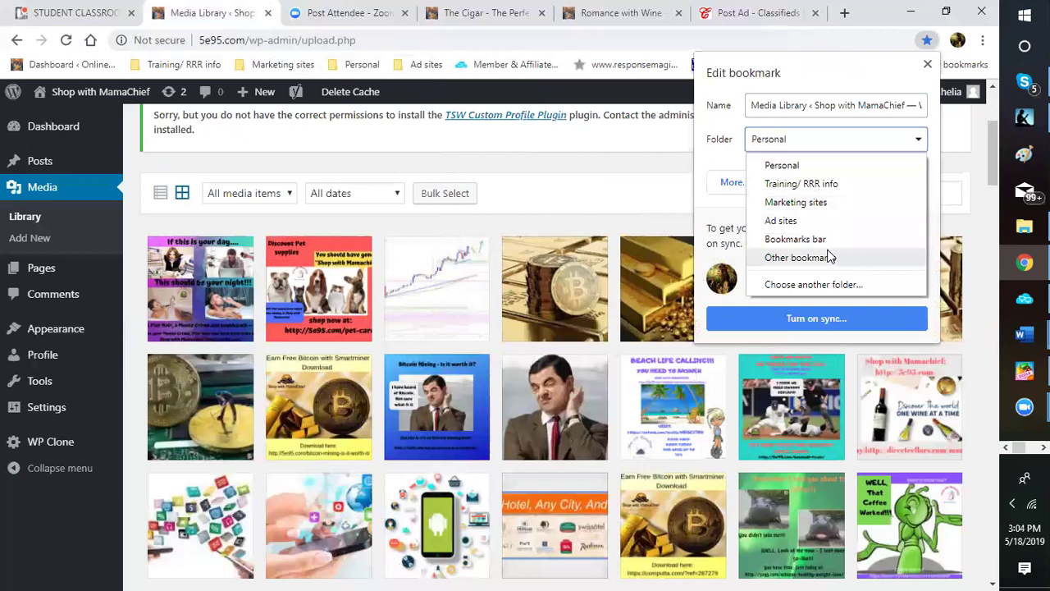
click(784, 187)
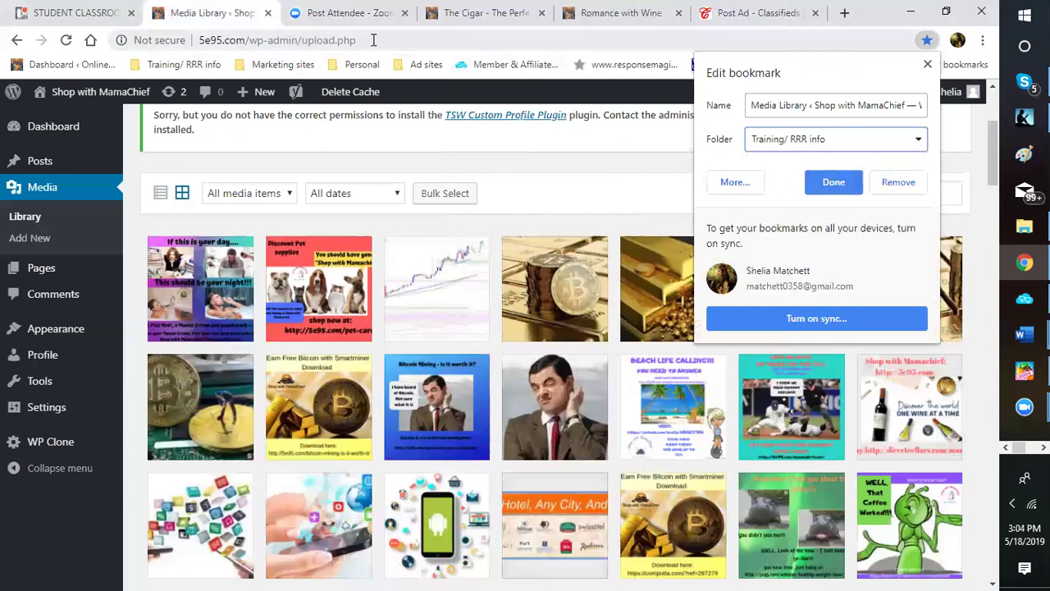
click(928, 65)
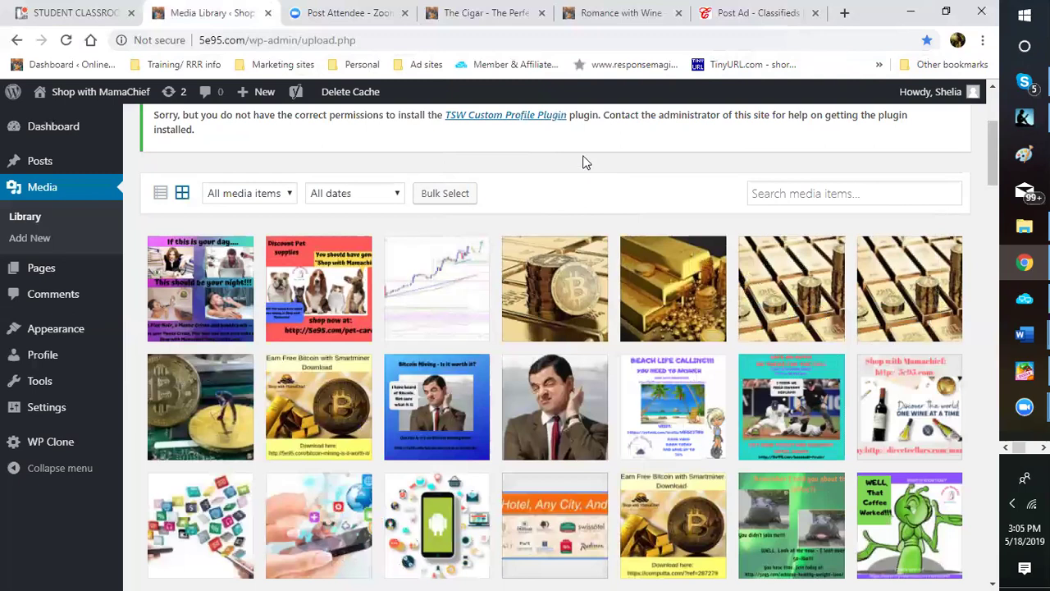
Dismiss the Akismet & Privacy notice and the TSW Custom Profile Plugin permissions notice above the Media Library
scroll(580, 159, up, 2)
scroll(578, 161, up, 2)
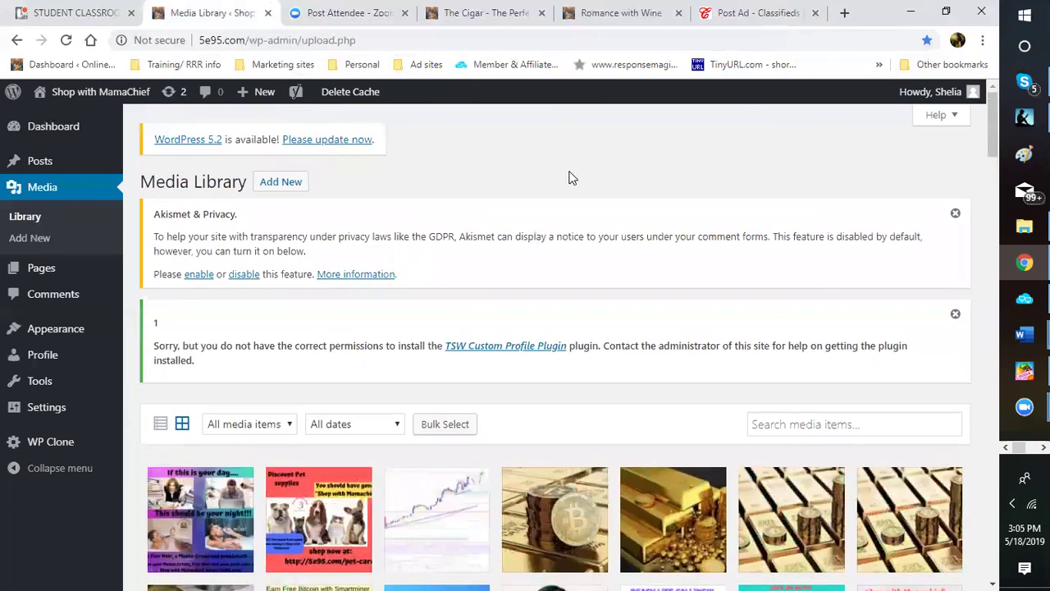
click(954, 213)
click(955, 214)
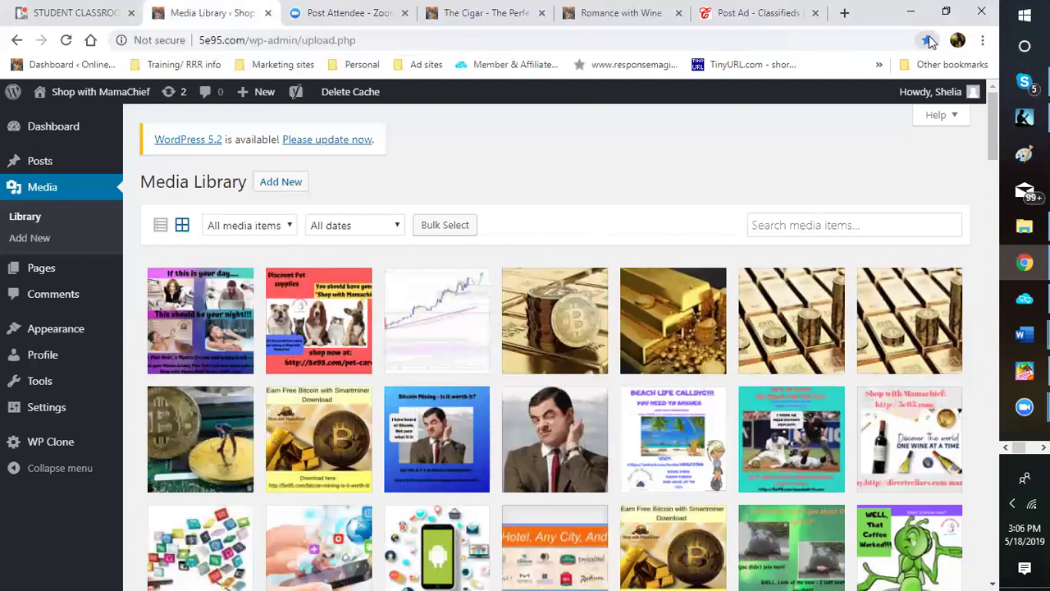
Check the Ad sites bookmark folder and open its name for editing
click(428, 66)
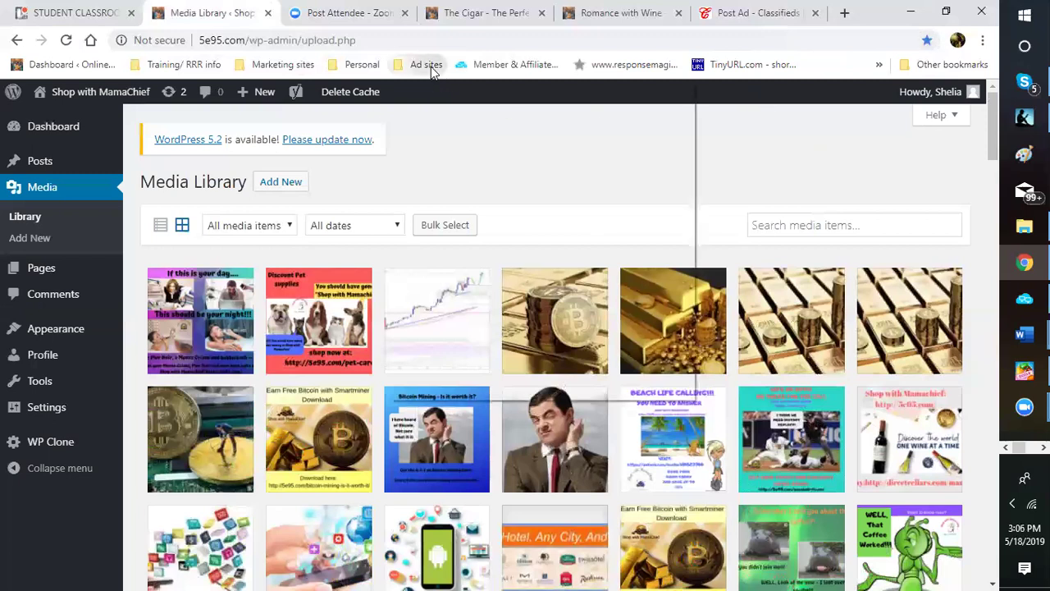
right_click(431, 67)
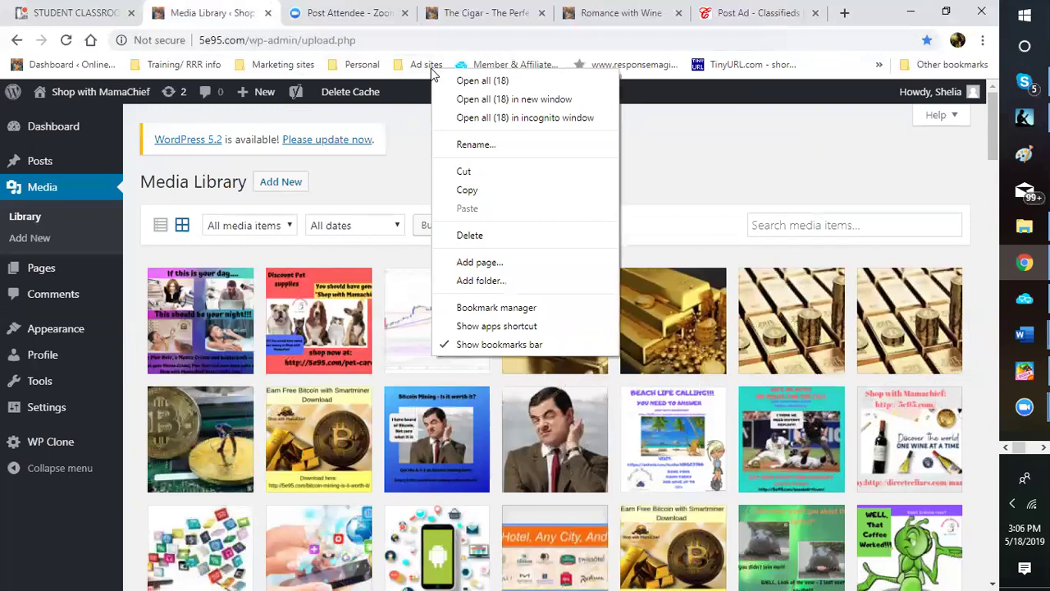
click(468, 150)
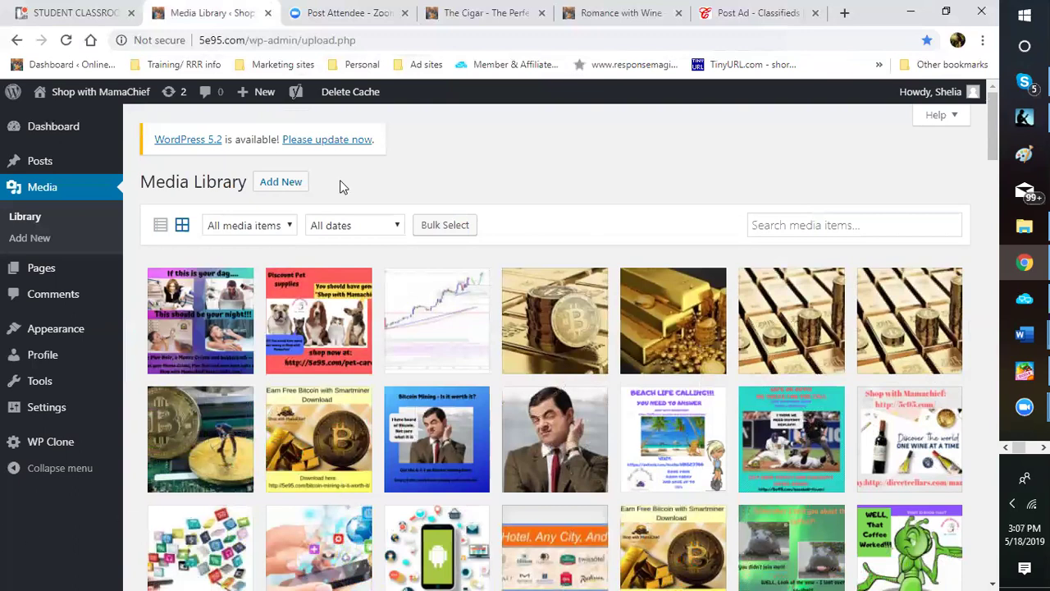
Check the options for the Ad sites bookmark folder and view the overflow bookmarks
right_click(416, 71)
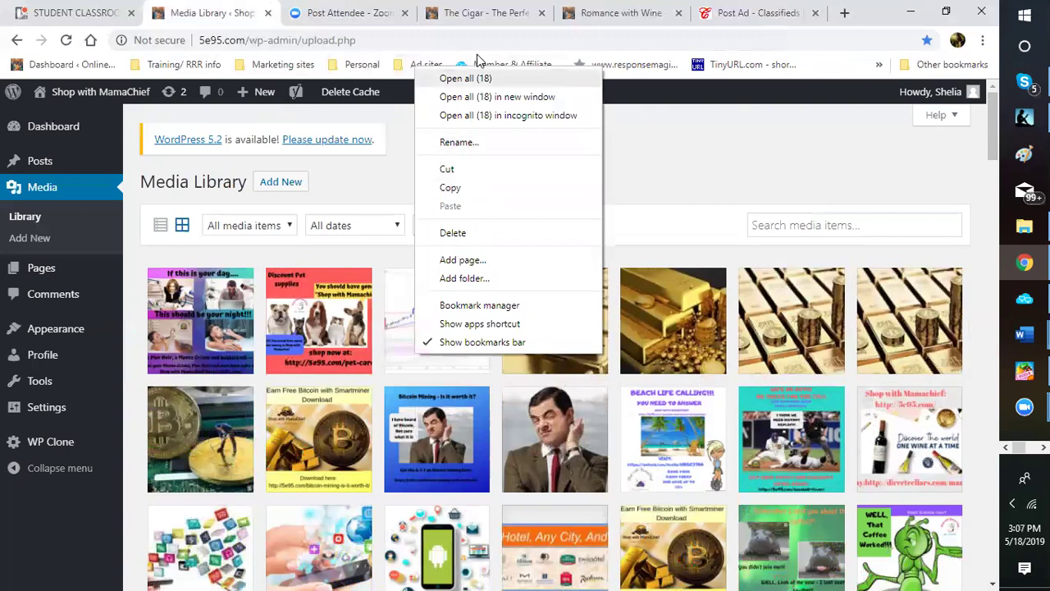
click(809, 65)
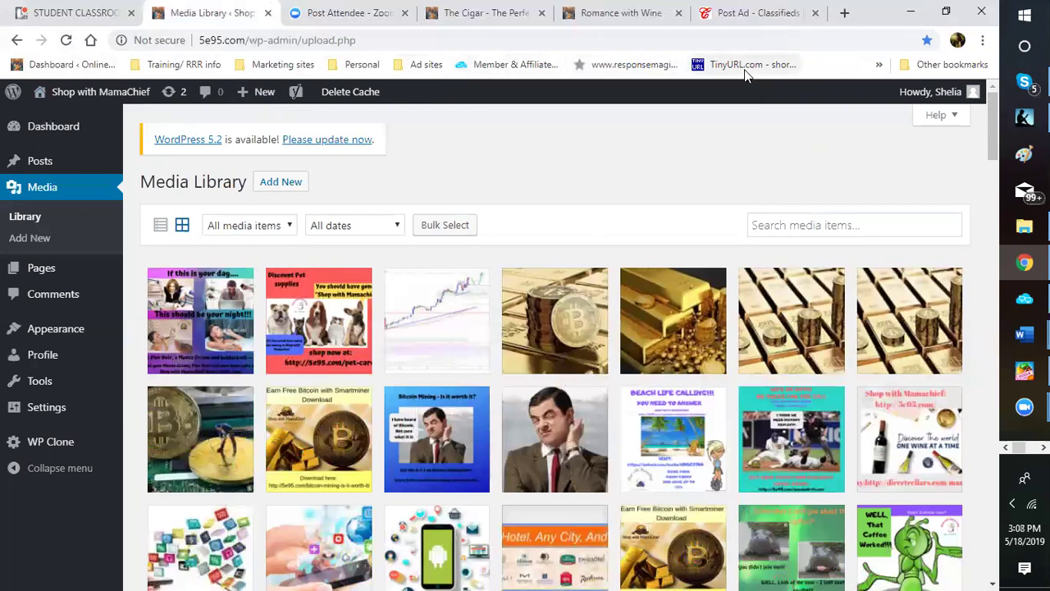
click(879, 66)
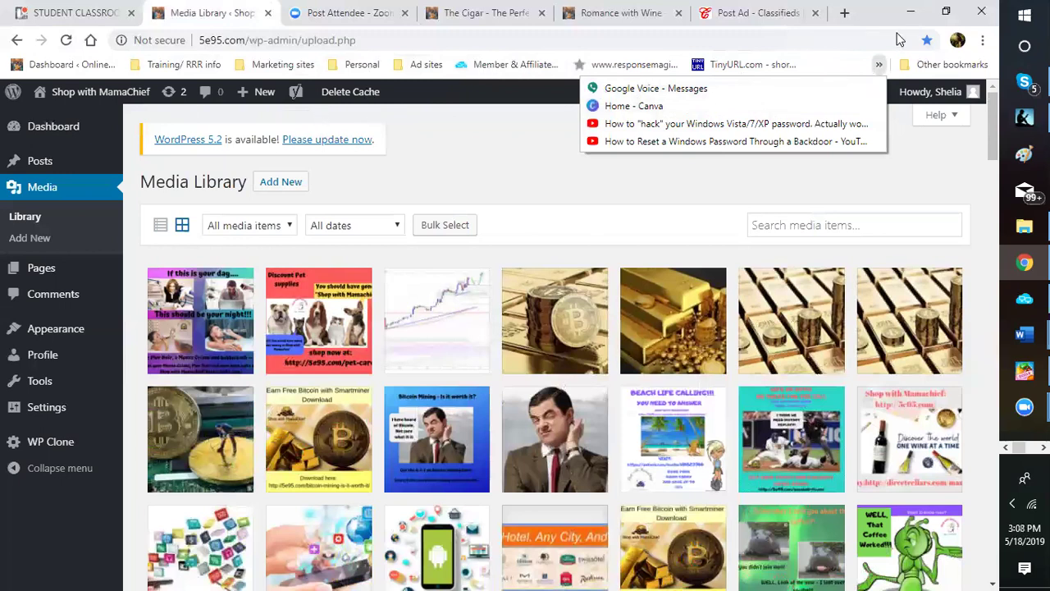
click(828, 64)
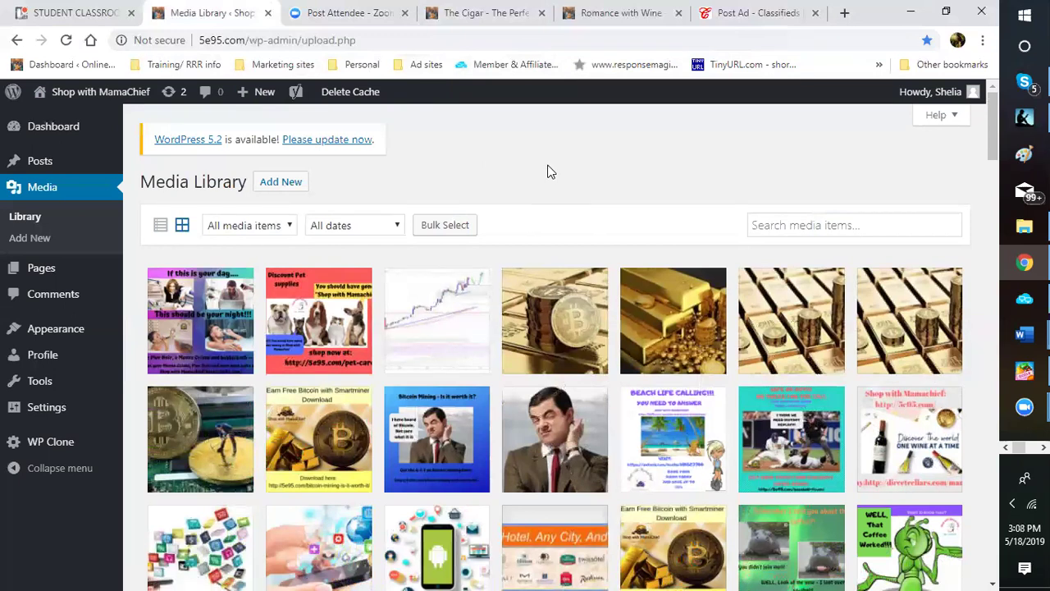
Close the Post Ad page and open the LinkedIn profile bookmark from the Ad sites folder in a new tab
click(816, 13)
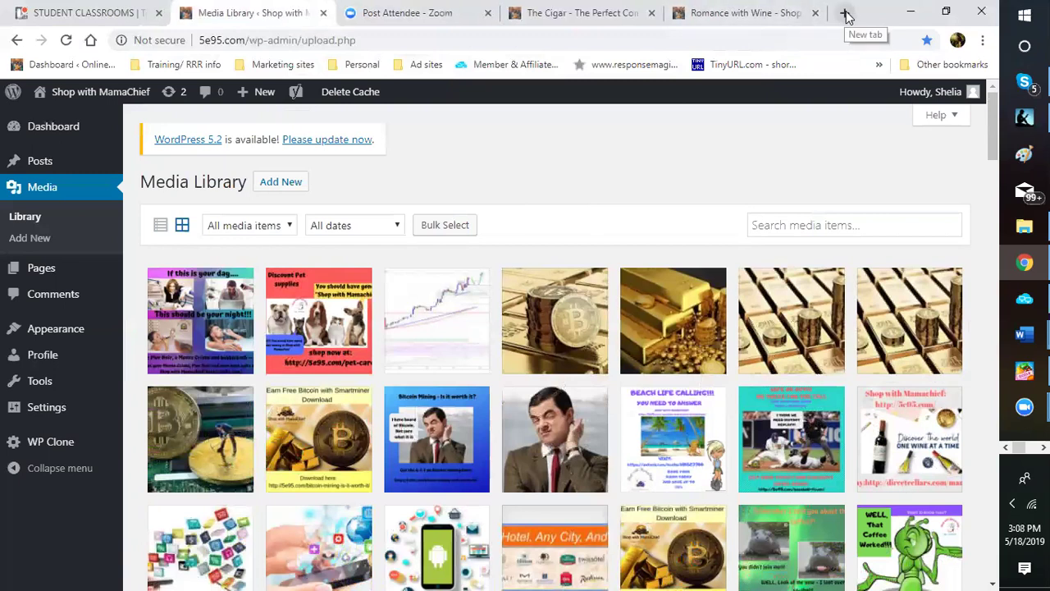
click(846, 14)
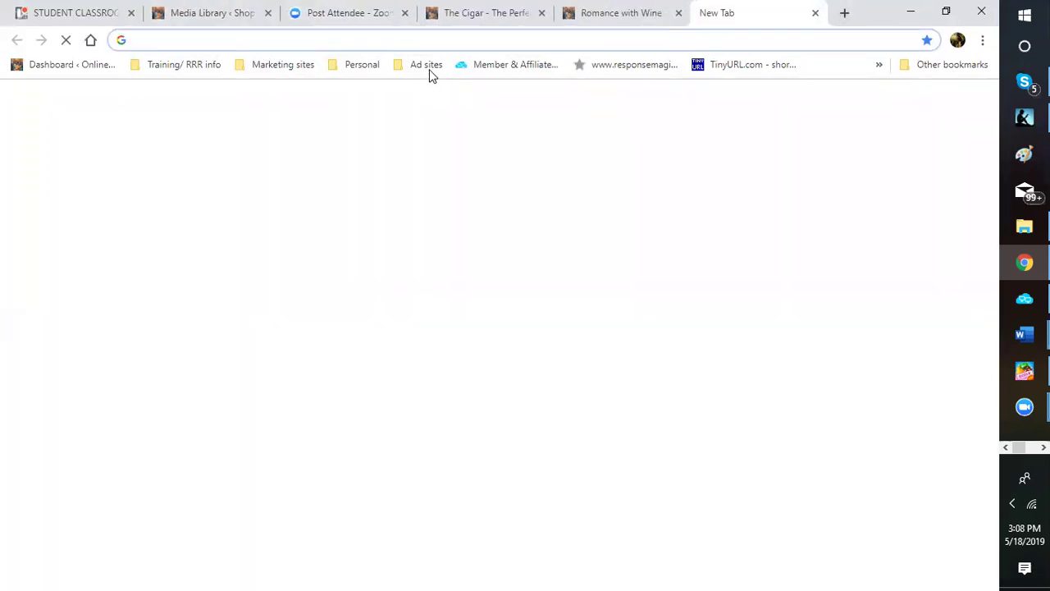
click(427, 69)
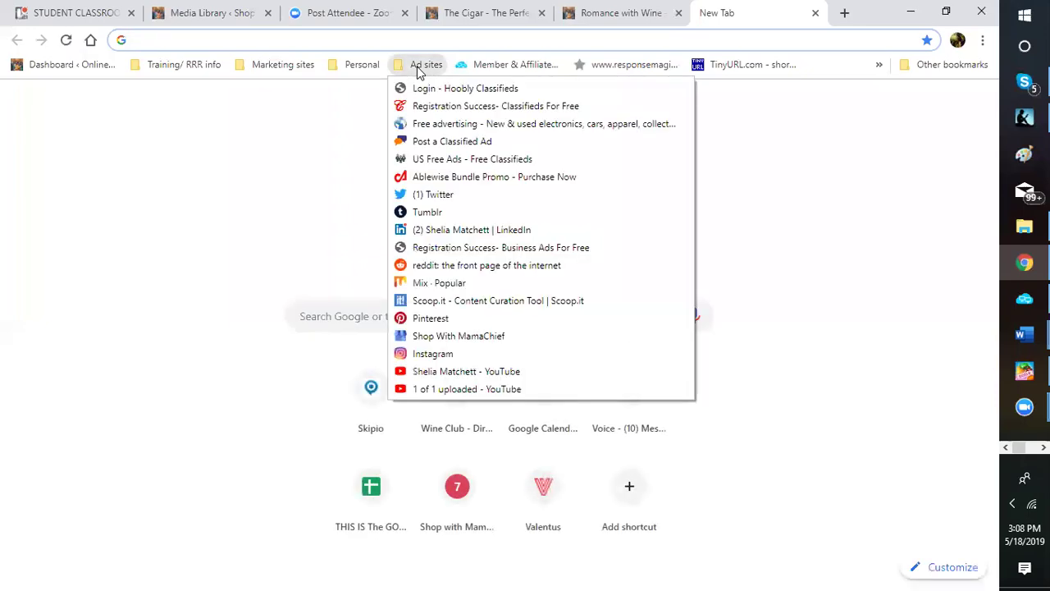
click(433, 232)
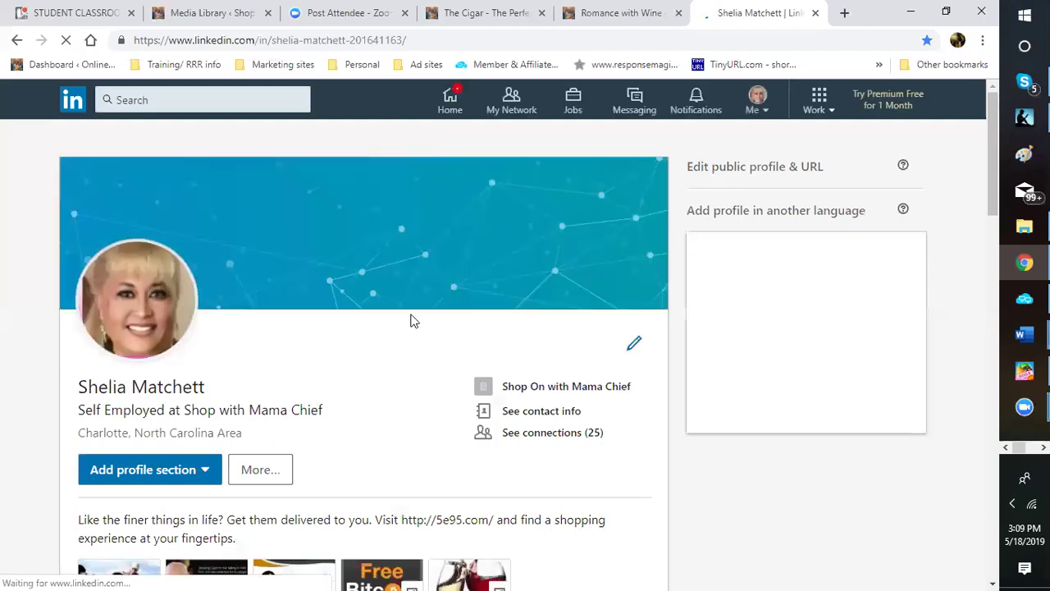
scroll(408, 306, down, 1)
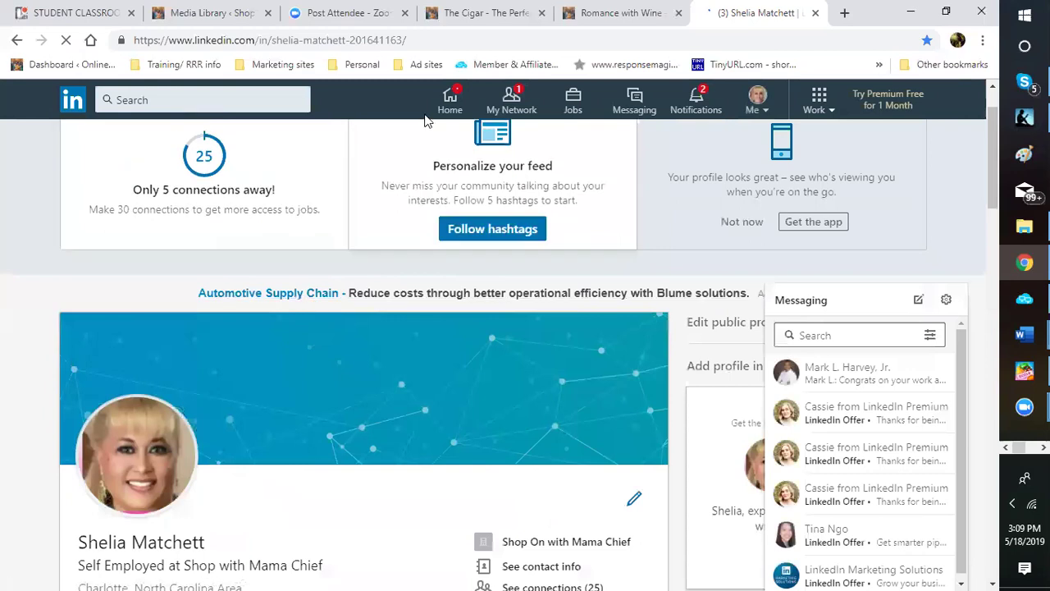
Open a blank article draft from the LinkedIn home feed to view the publishing page, and close it
click(449, 99)
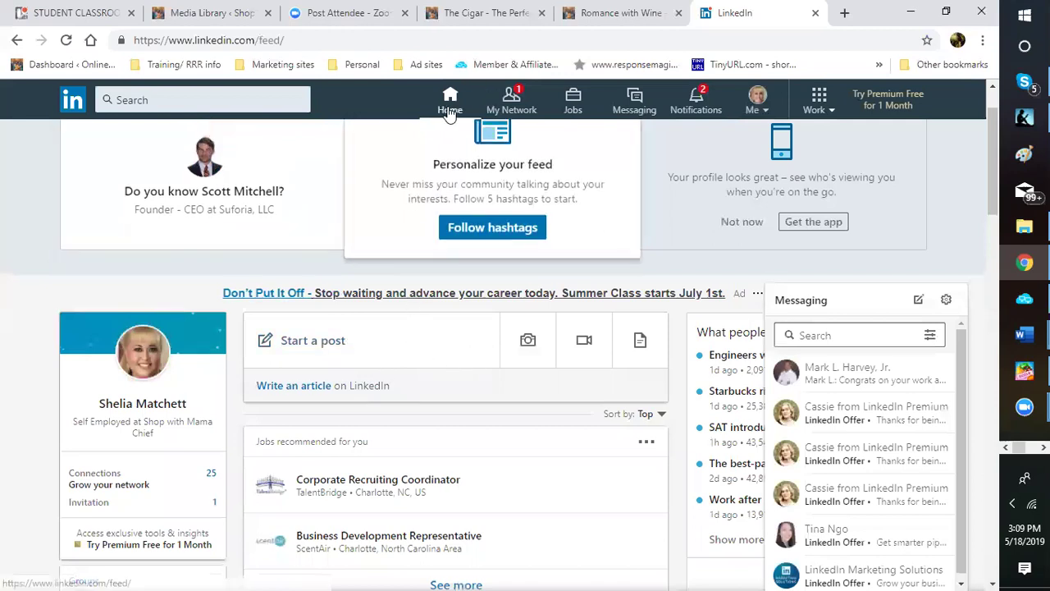
scroll(442, 326, down, 1)
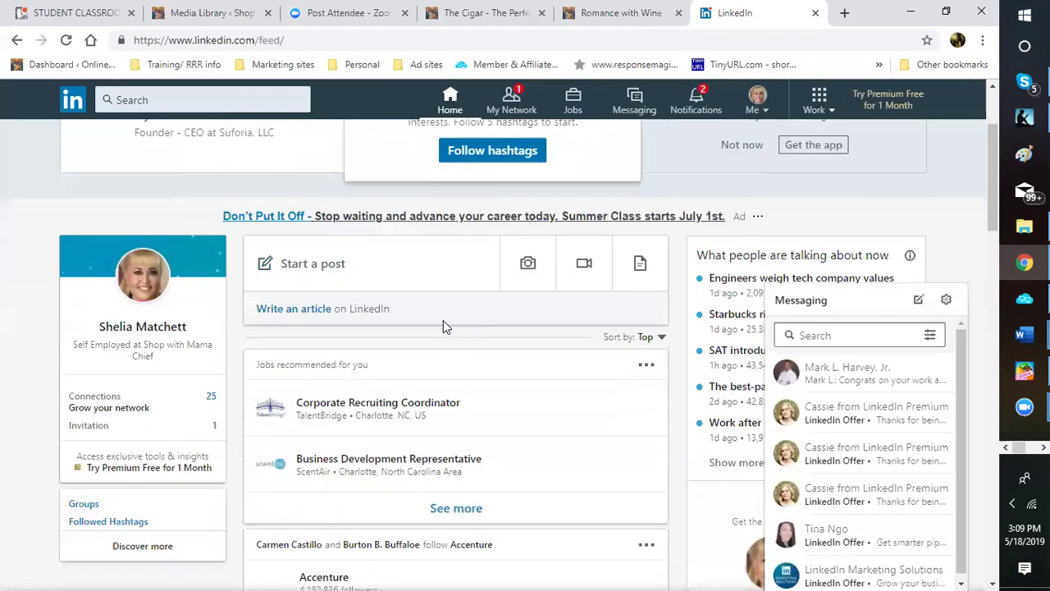
click(281, 310)
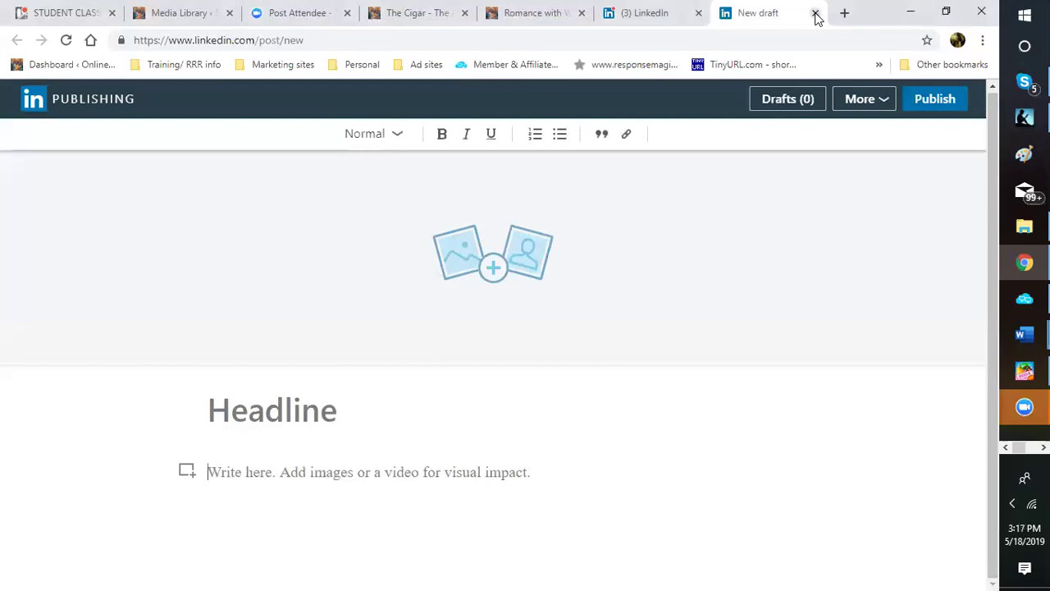
click(816, 14)
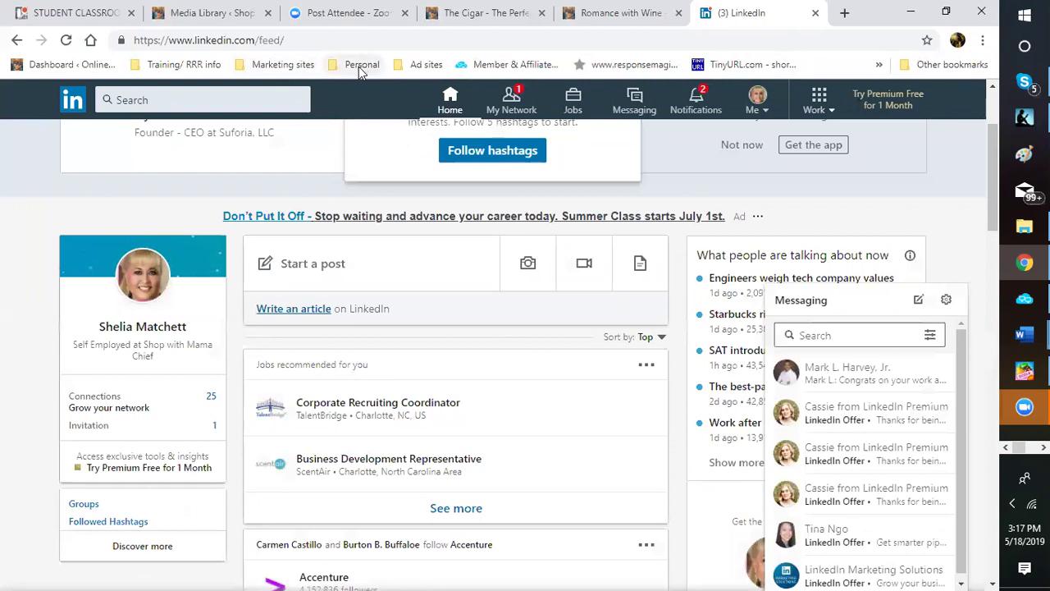
Review the bookmarks in the Ad sites and Personal folders from the LinkedIn feed
click(419, 65)
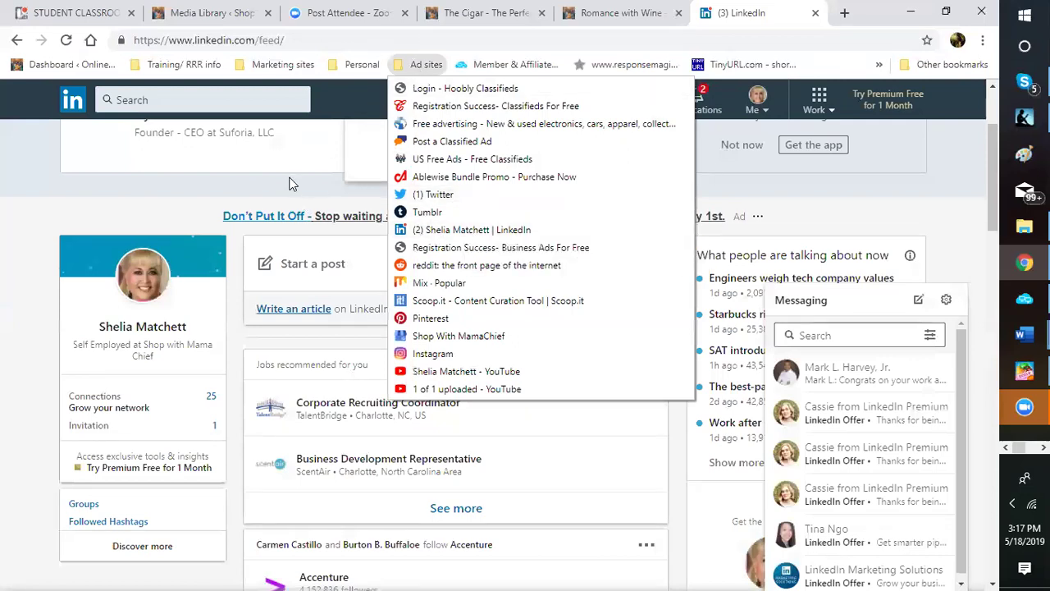
mouse_move(367, 64)
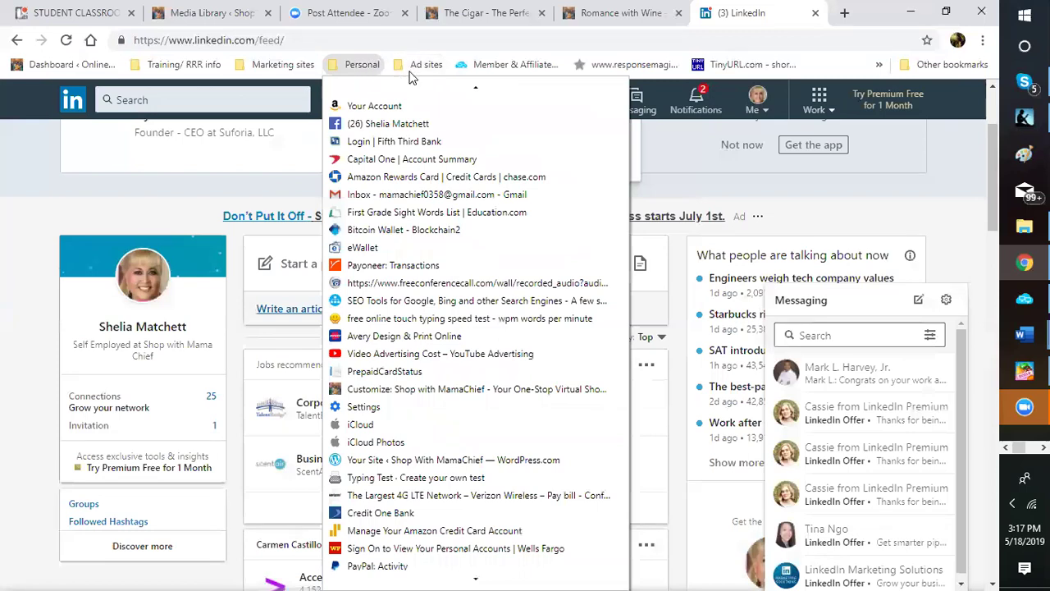
mouse_move(415, 72)
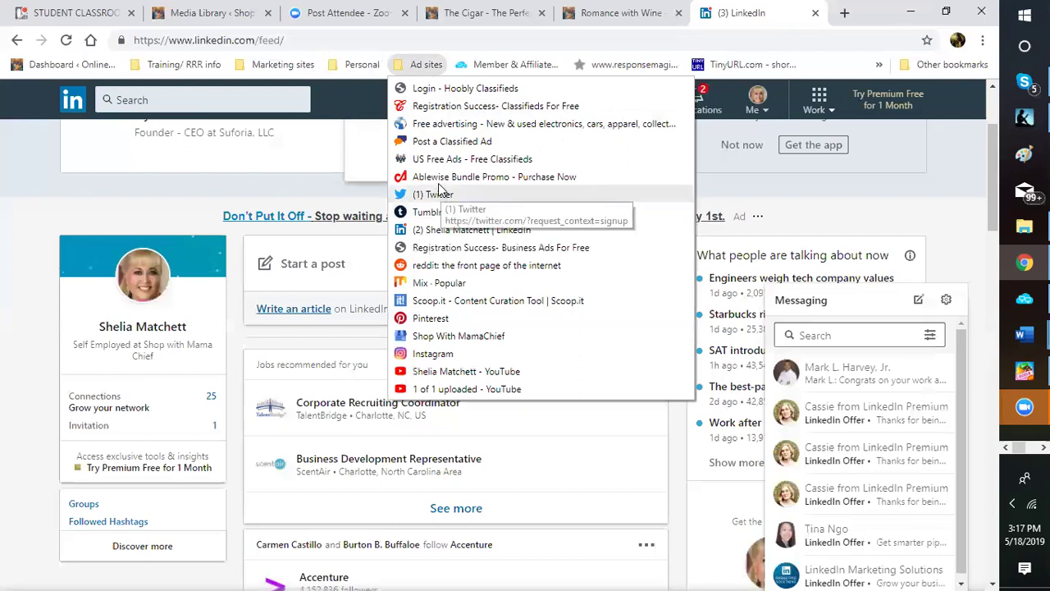
click(302, 173)
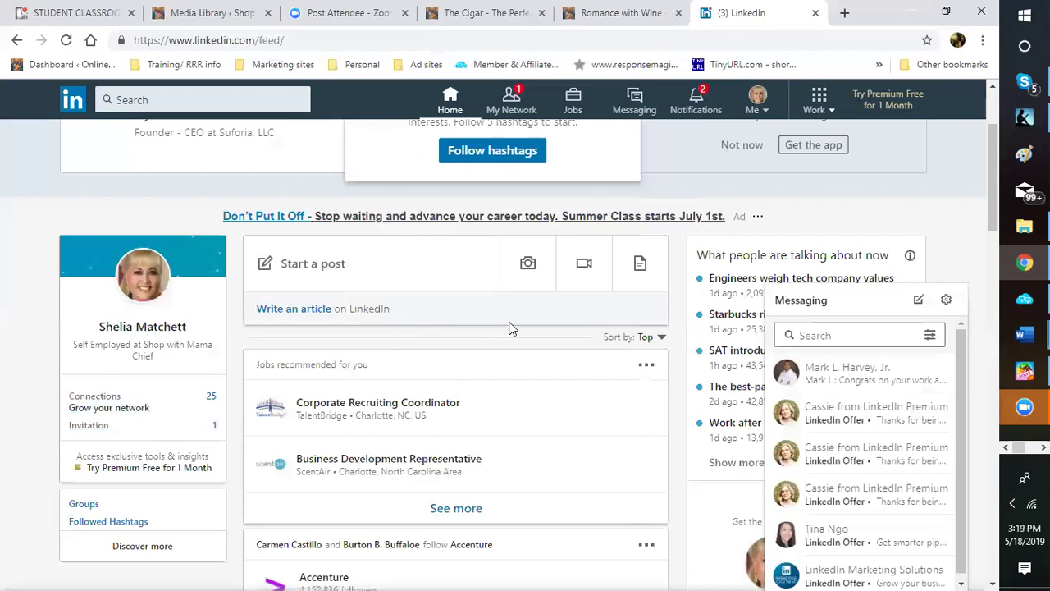
Look through the LinkedIn home feed, including the posting options, recommended jobs and promoted posts
scroll(466, 331, down, 1)
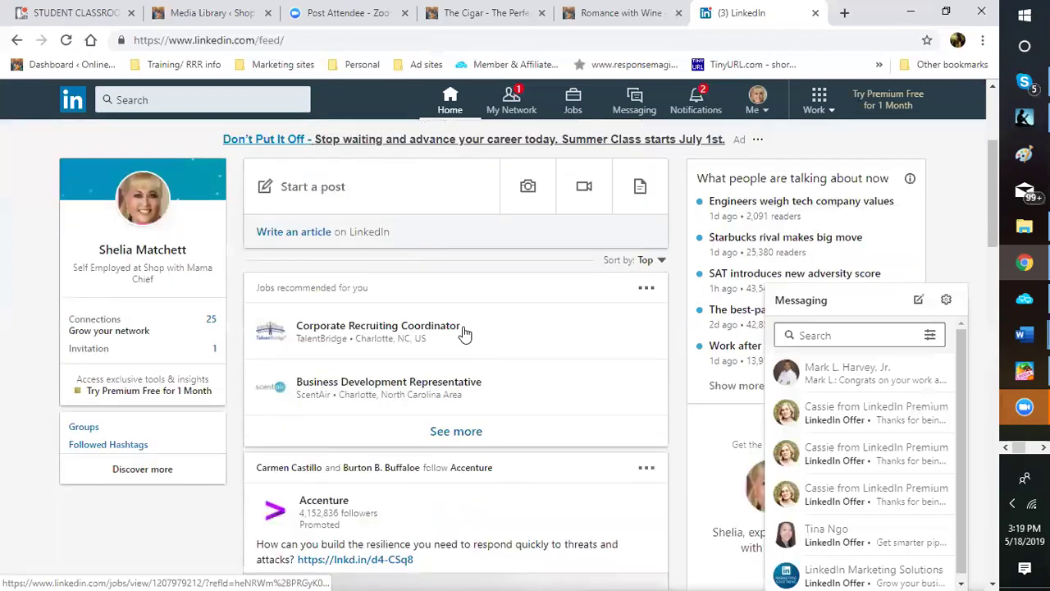
scroll(462, 333, up, 2)
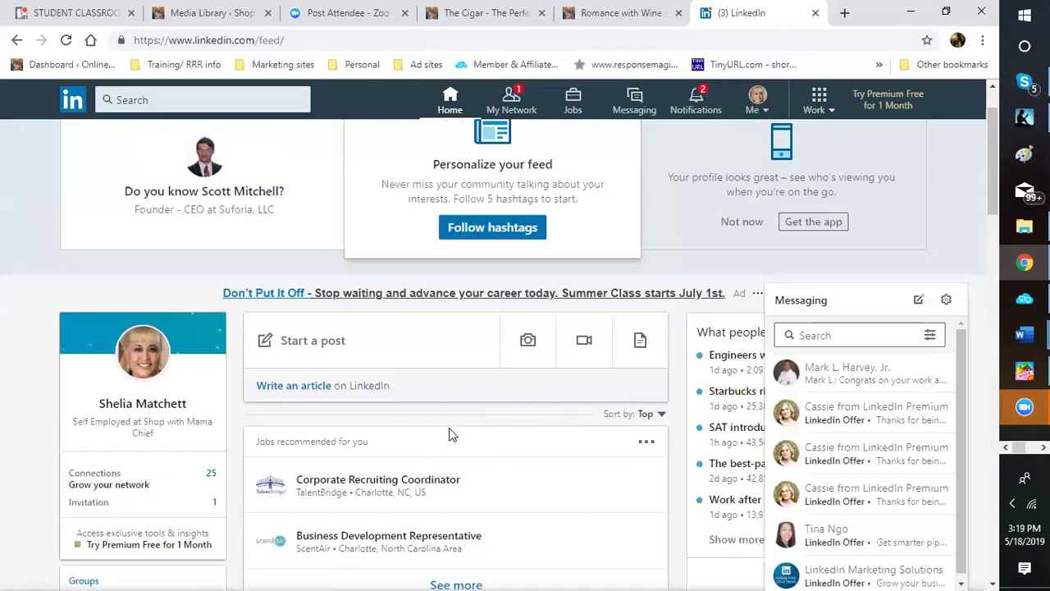
scroll(459, 410, up, 1)
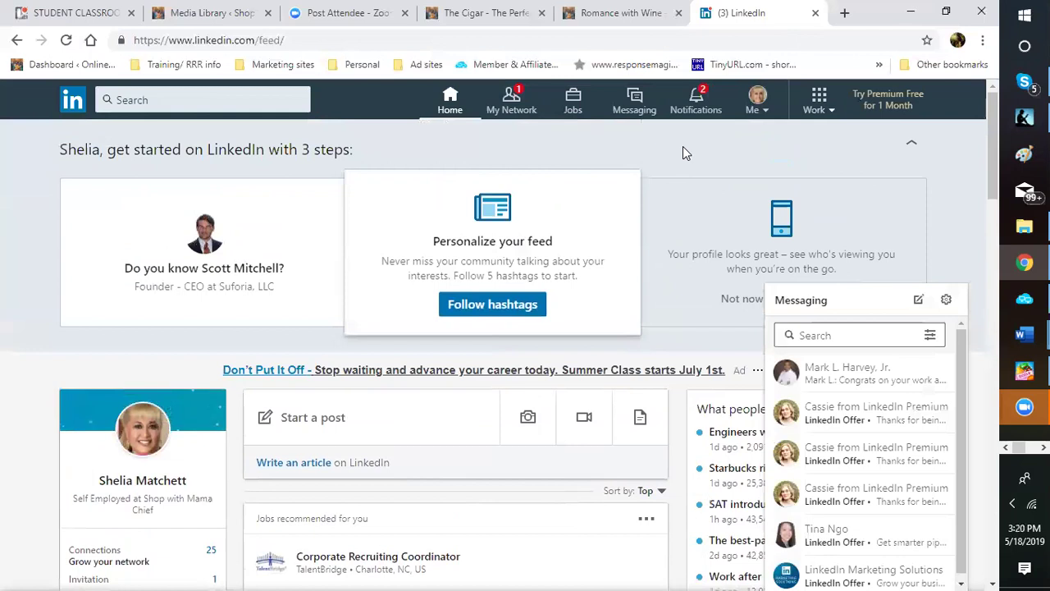
scroll(683, 147, down, 2)
scroll(683, 146, down, 3)
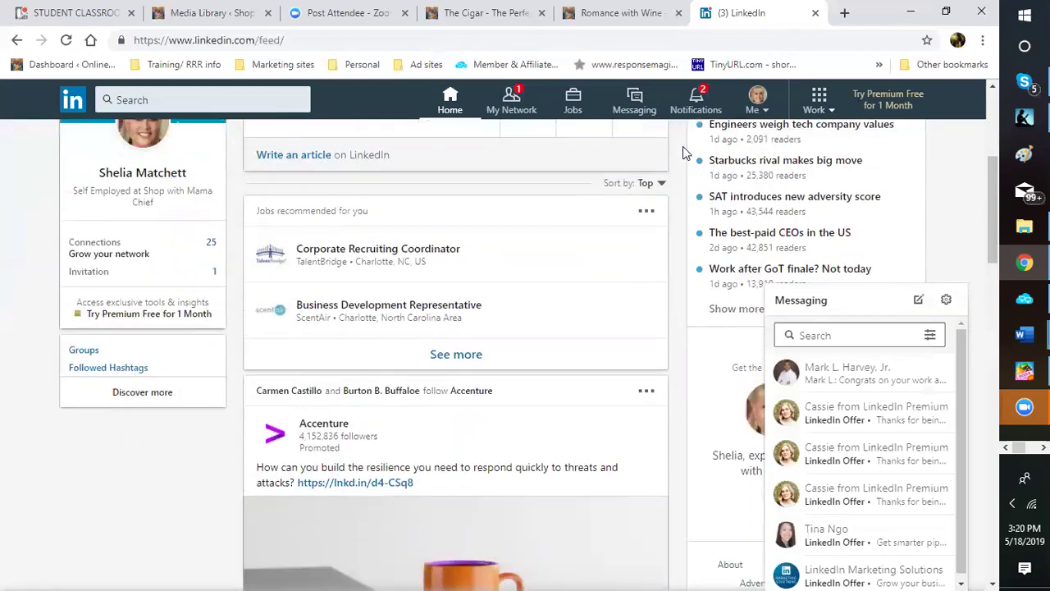
scroll(687, 153, up, 2)
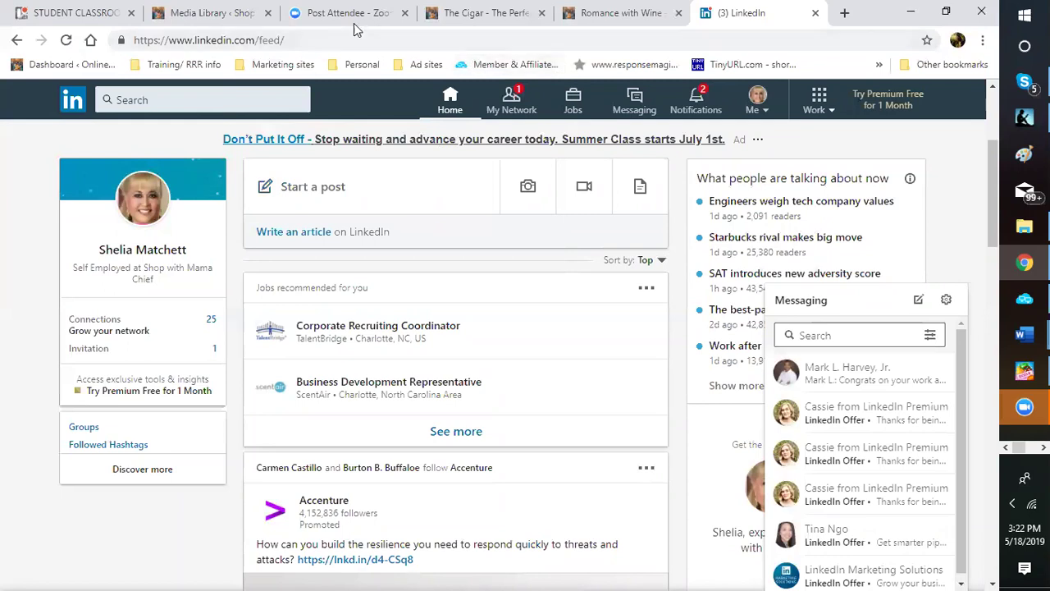
Close LinkedIn and open the Pinterest pin builder from the Ad sites bookmarks in a new tab
click(814, 13)
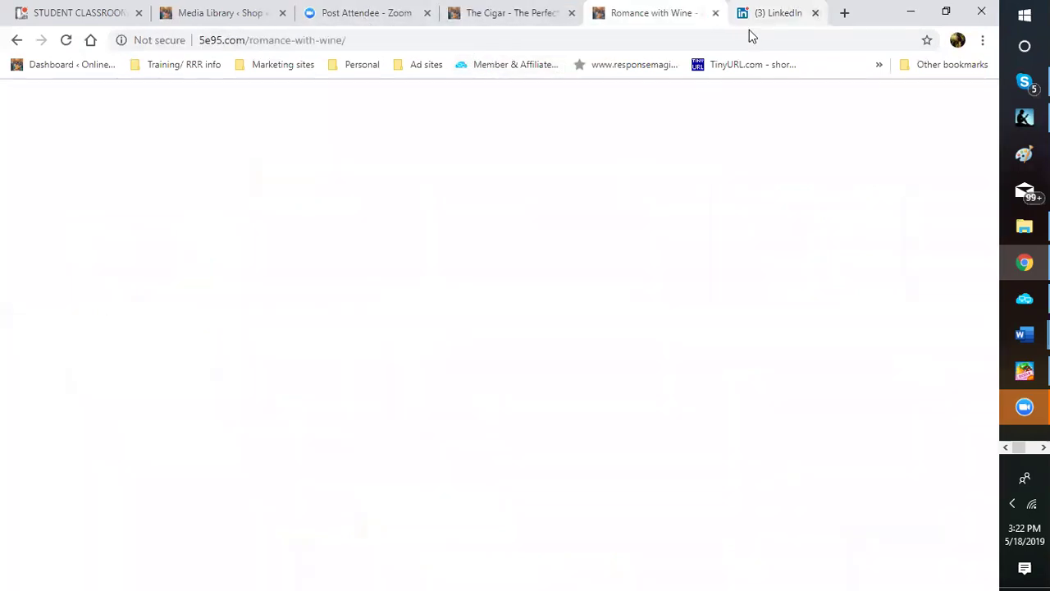
click(843, 15)
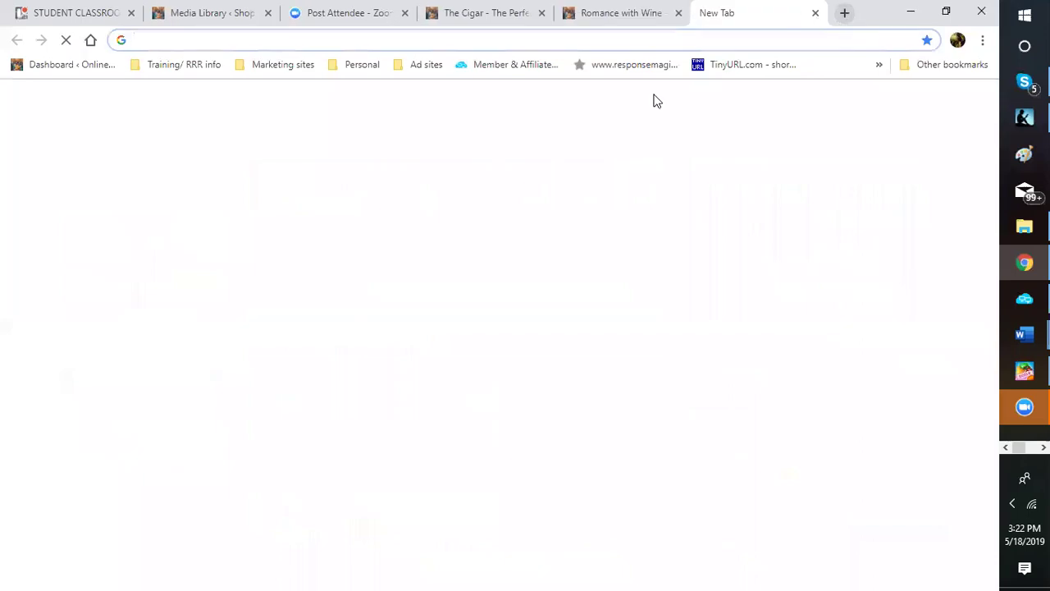
click(425, 65)
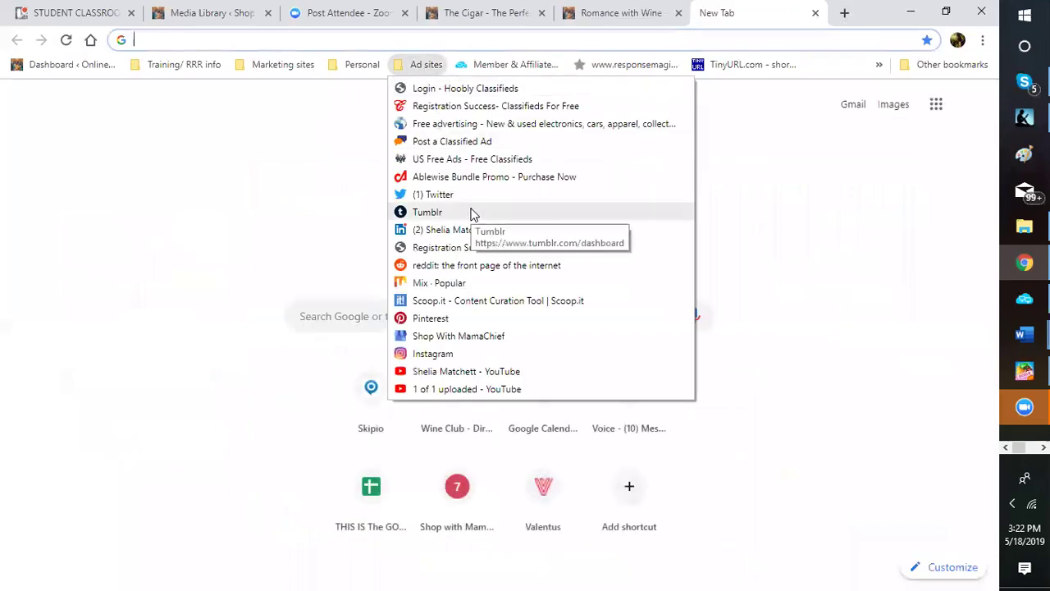
click(433, 319)
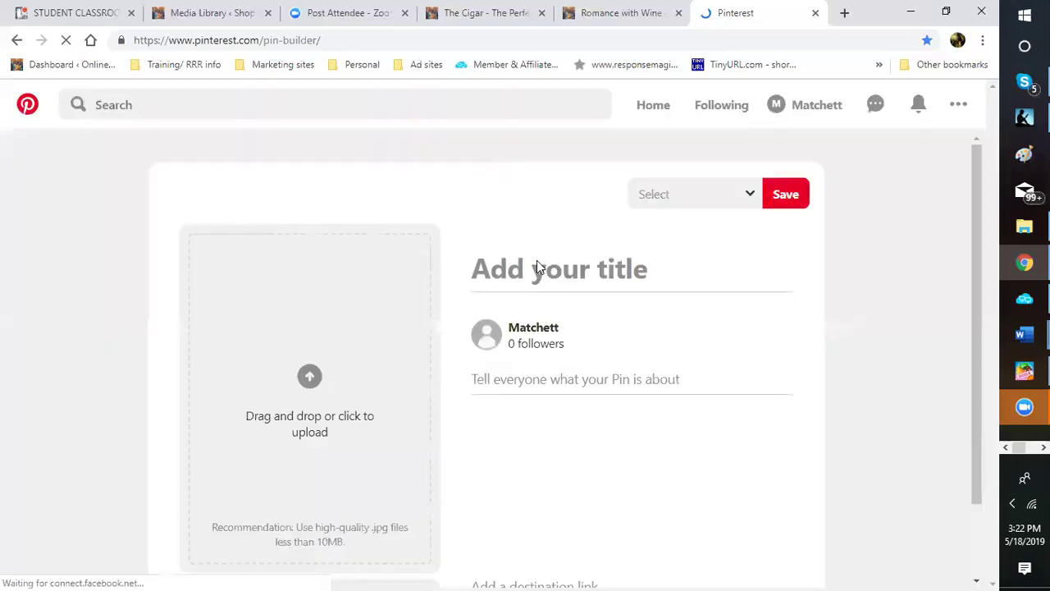
Examine the pin builder's title, description, image and destination link fields, and its list of available boards
scroll(535, 275, down, 1)
scroll(547, 241, down, 1)
scroll(547, 236, down, 1)
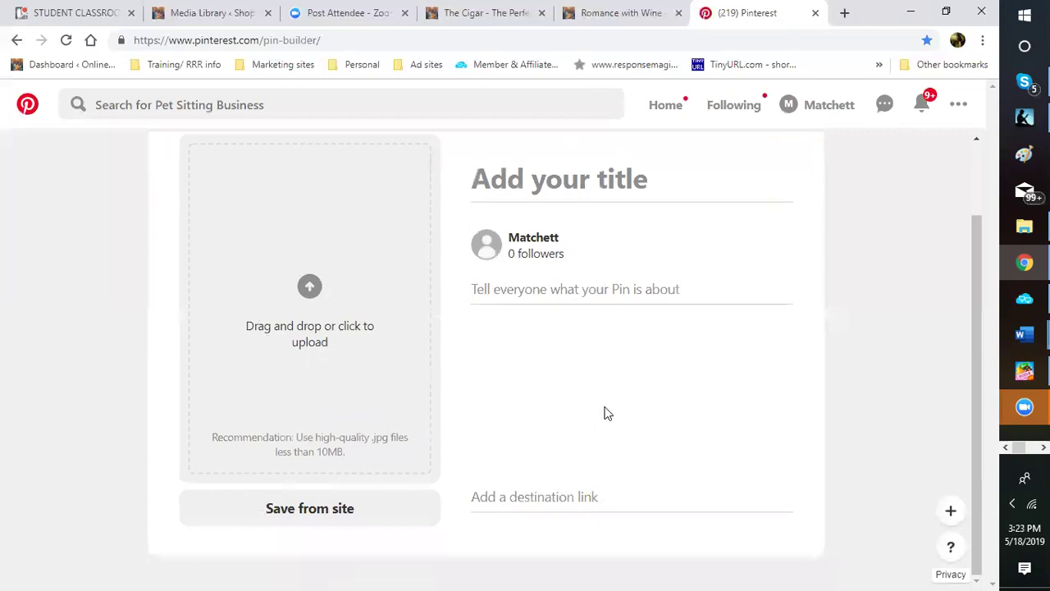
scroll(648, 402, up, 2)
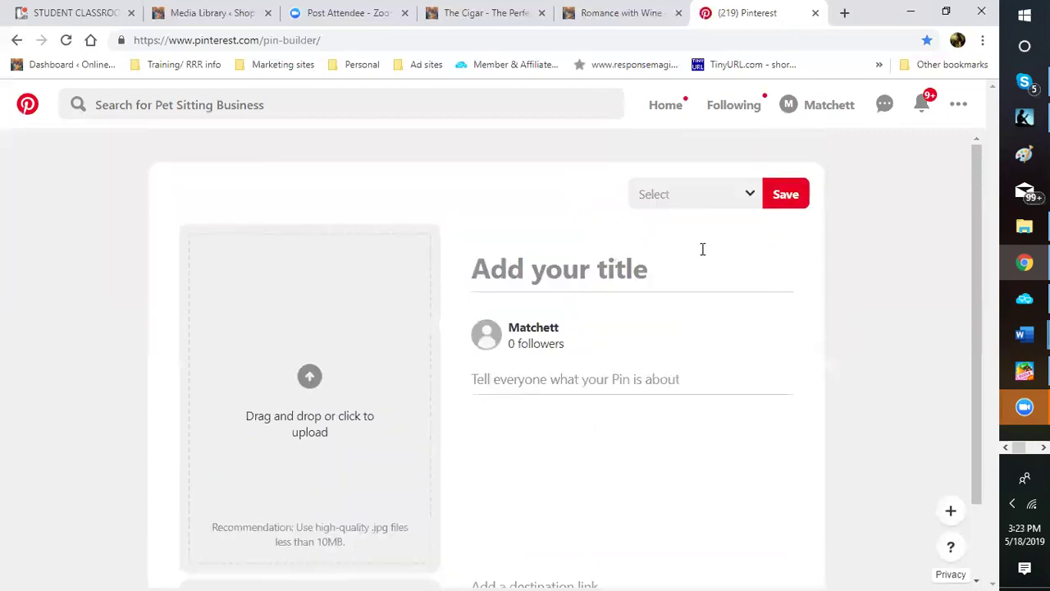
click(751, 200)
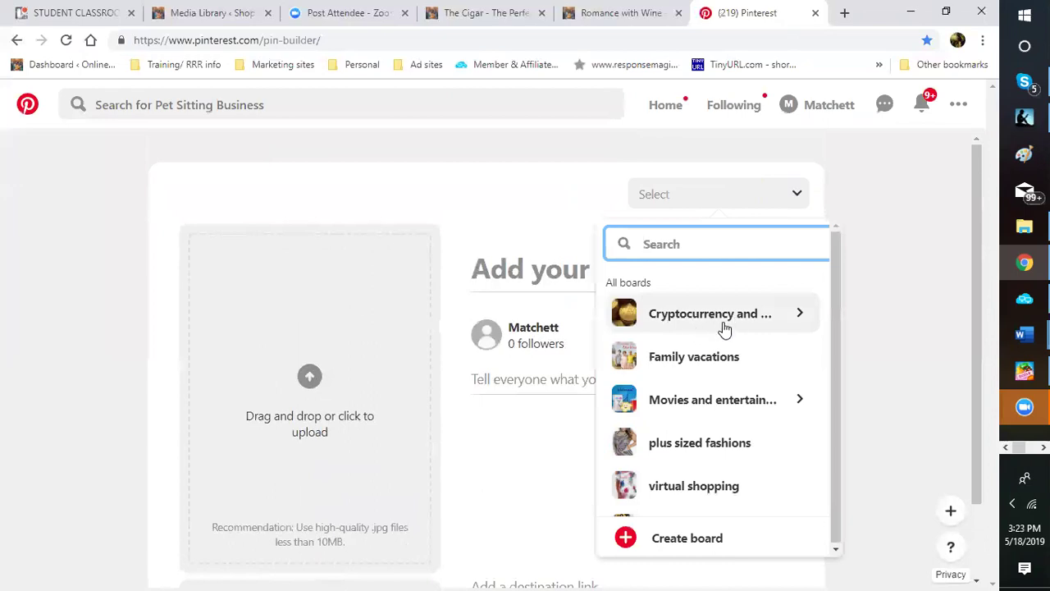
mouse_move(686, 379)
scroll(687, 369, down, 1)
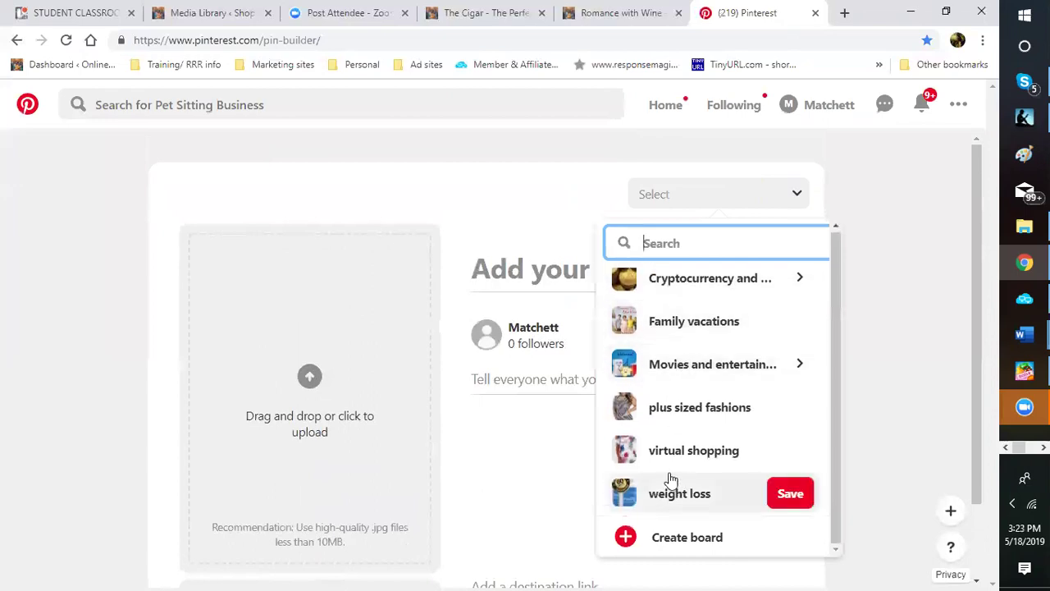
mouse_move(686, 312)
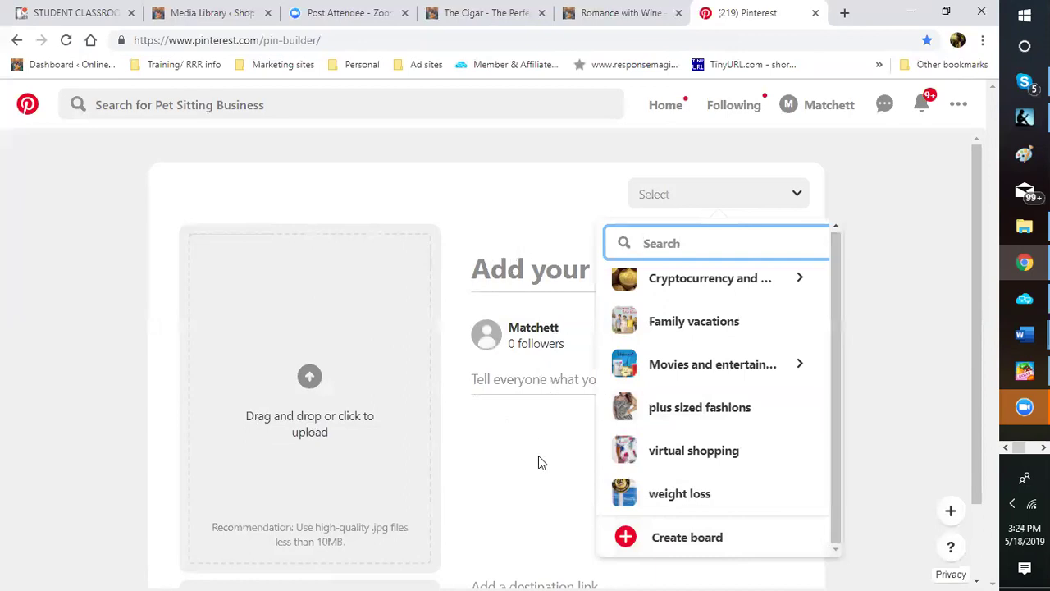
click(910, 275)
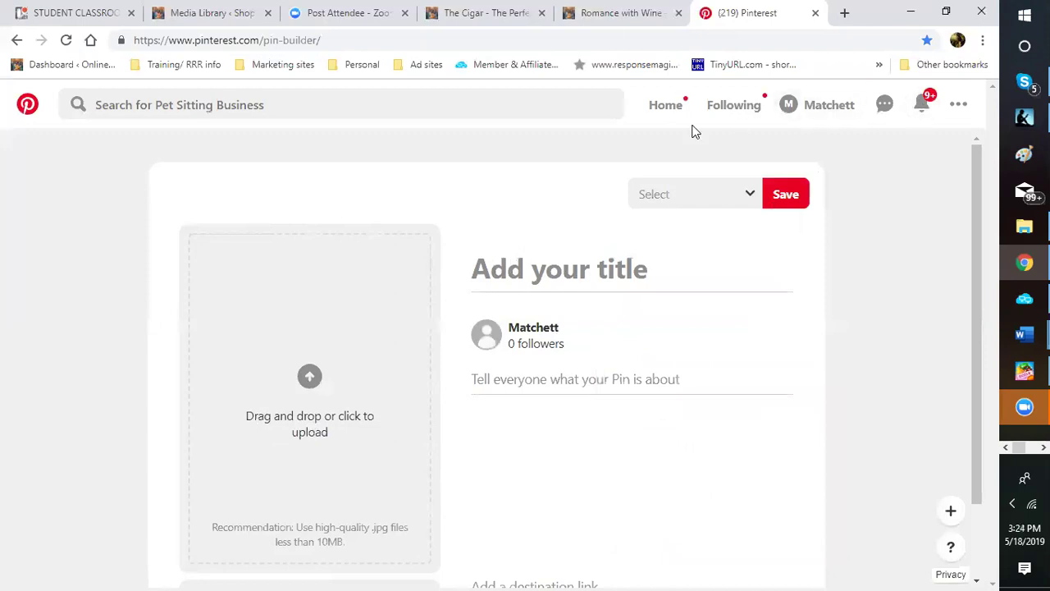
Open the Pinterest home feed and browse the suggested pins
click(663, 119)
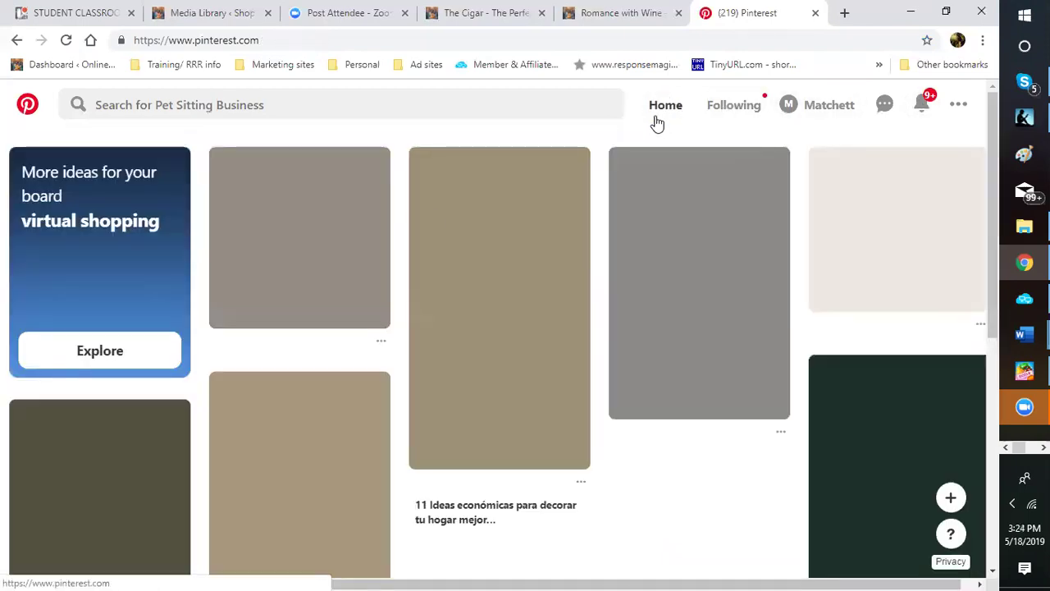
mouse_move(472, 254)
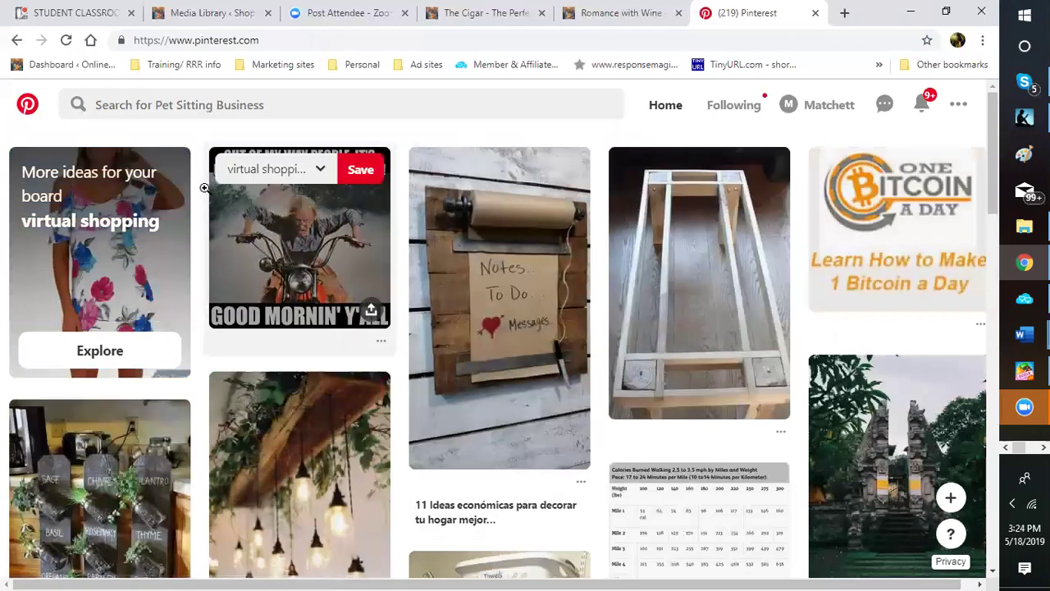
scroll(422, 279, down, 2)
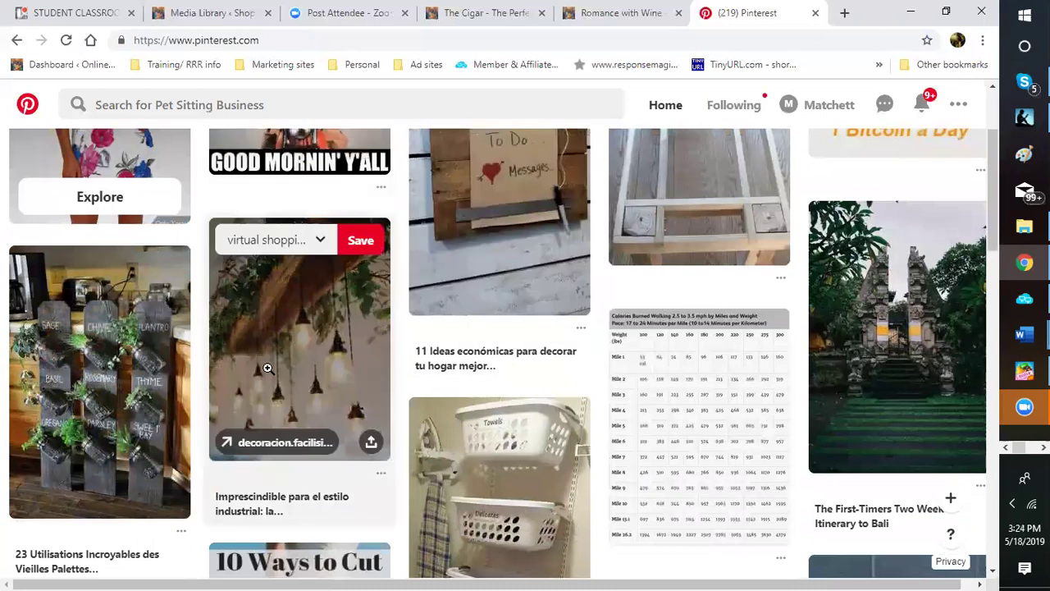
Look further down the Pinterest home feed at the suggested and promoted pins and the topic ideas
scroll(600, 265, down, 2)
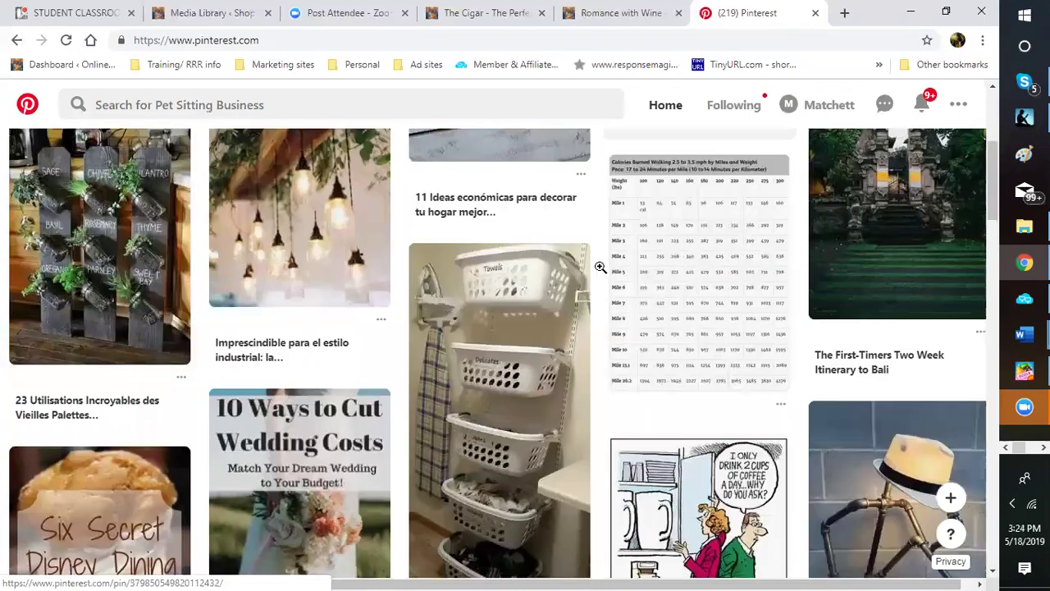
scroll(555, 281, down, 2)
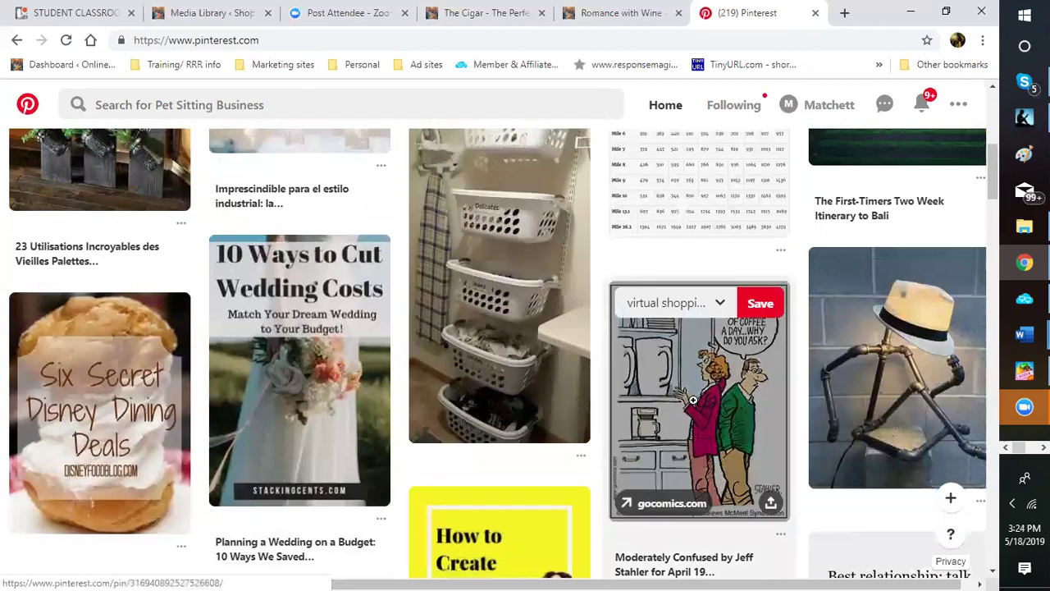
scroll(693, 399, down, 3)
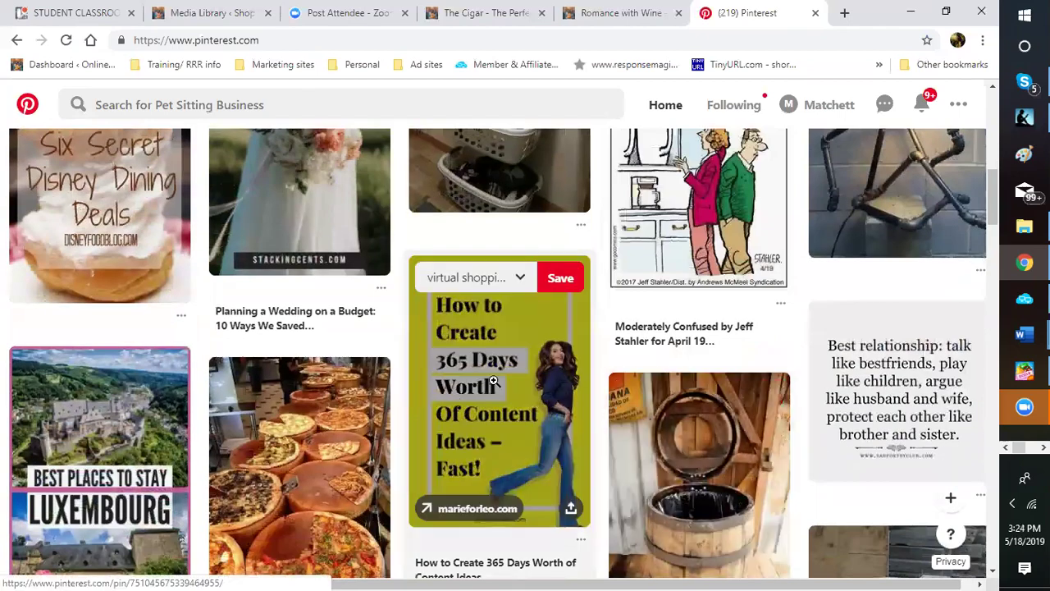
scroll(325, 320, down, 2)
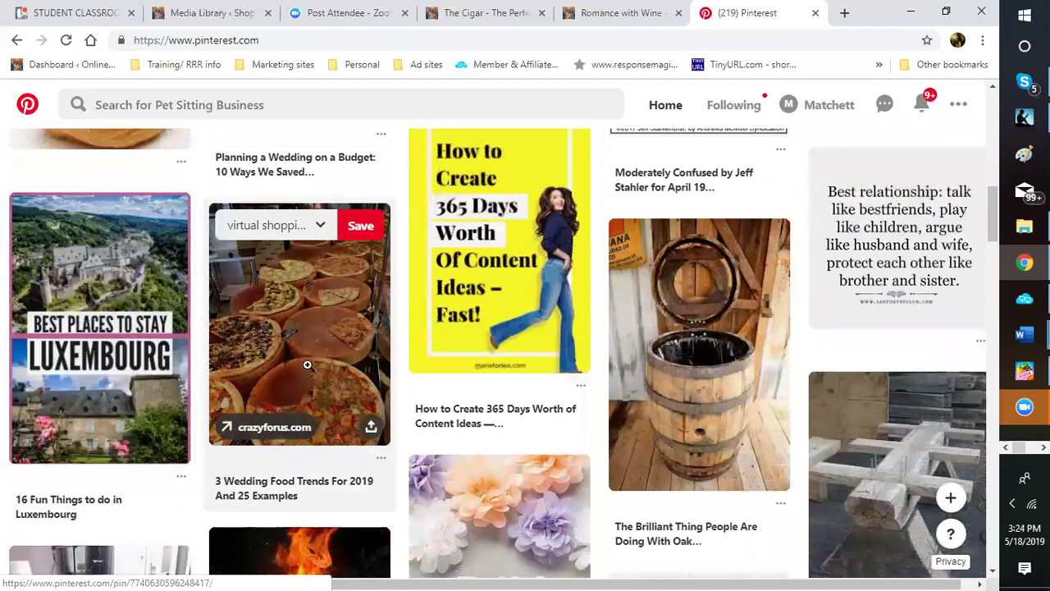
scroll(317, 351, down, 2)
scroll(319, 354, down, 2)
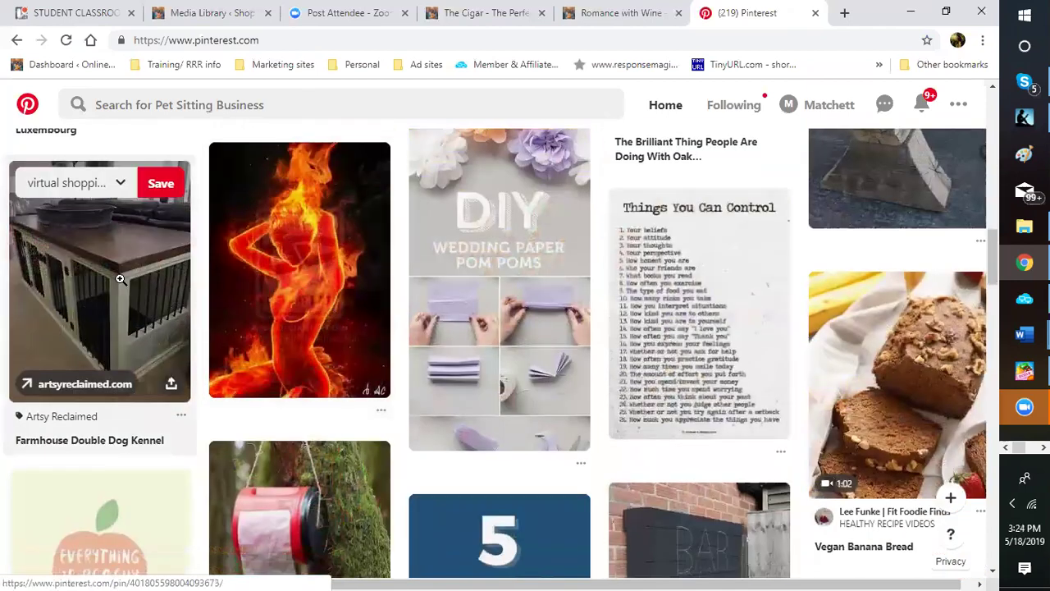
scroll(114, 295, down, 2)
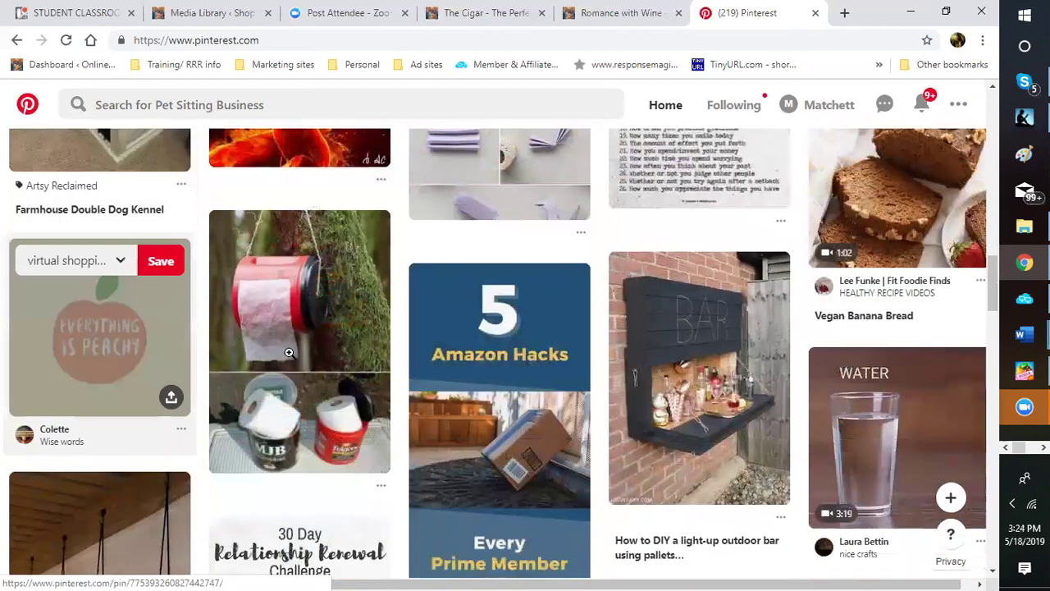
scroll(505, 361, down, 2)
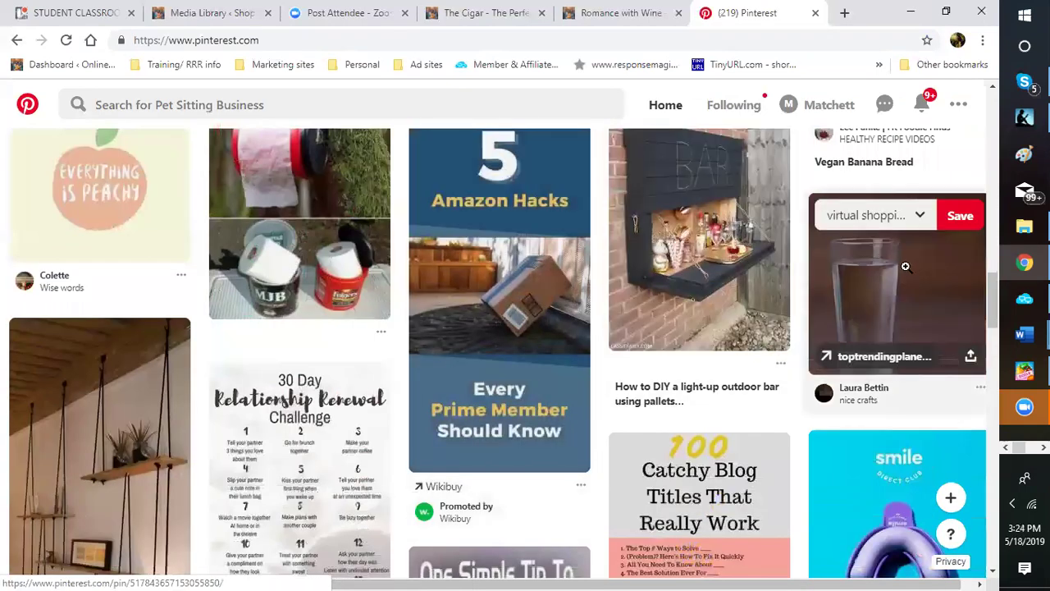
scroll(898, 270, down, 4)
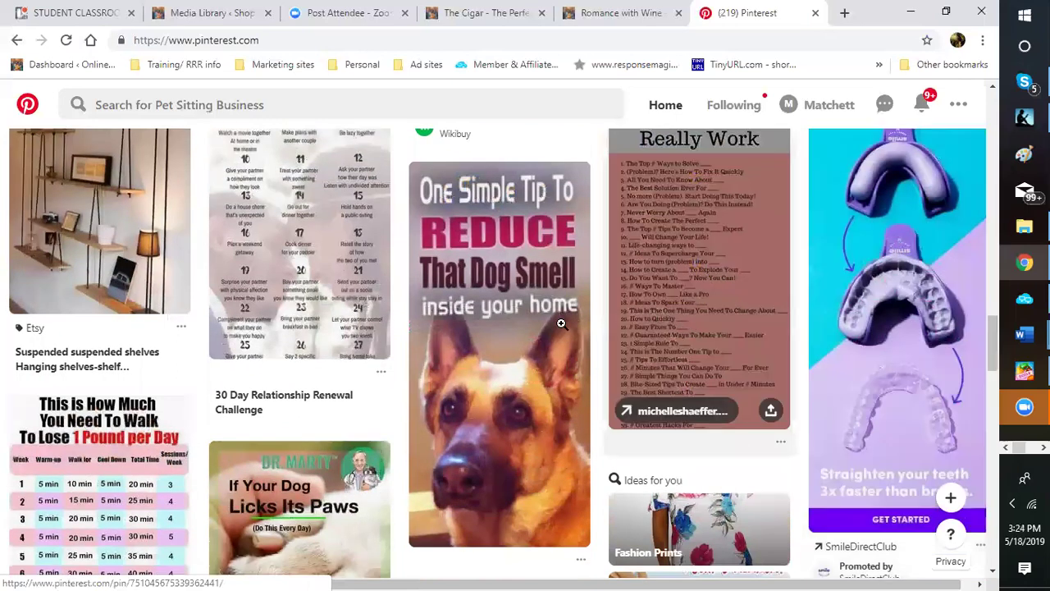
scroll(444, 332, down, 2)
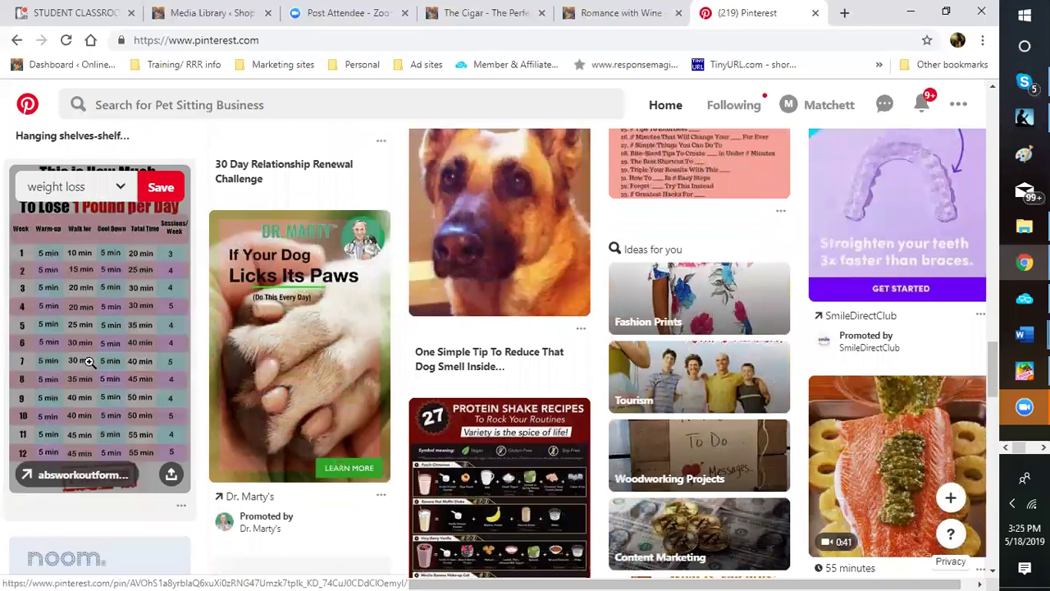
scroll(82, 371, down, 3)
scroll(91, 373, down, 2)
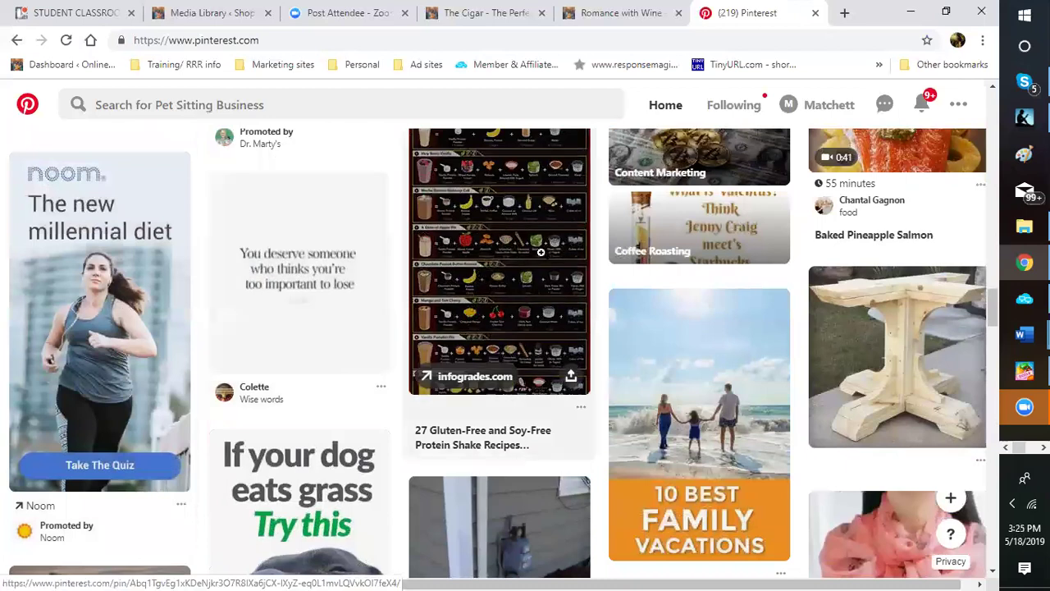
mouse_move(672, 389)
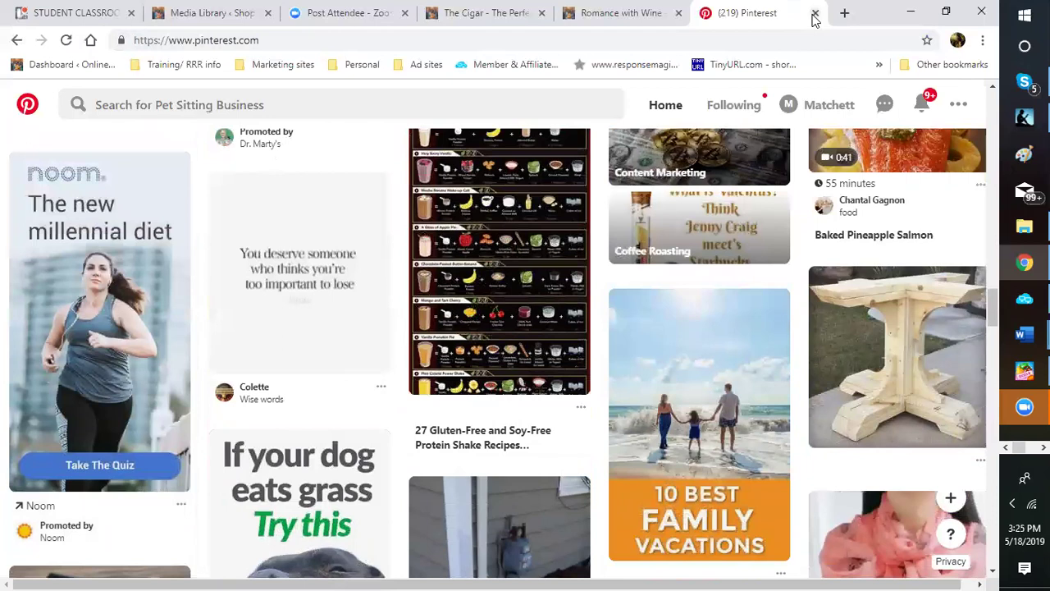
Close Pinterest and open the Facebook profile from the Personal bookmarks in a new tab
click(815, 14)
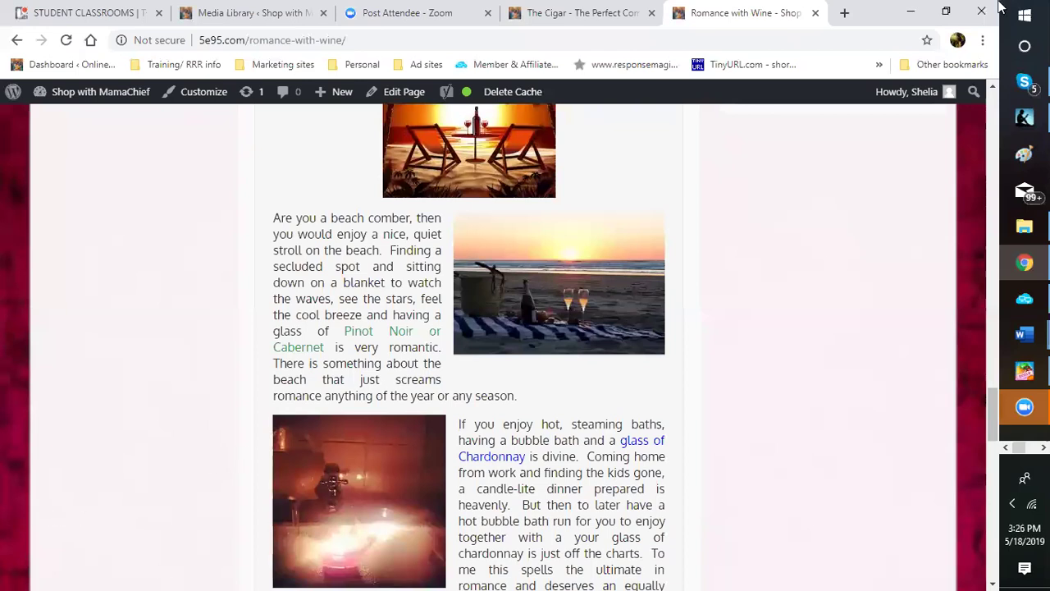
click(846, 14)
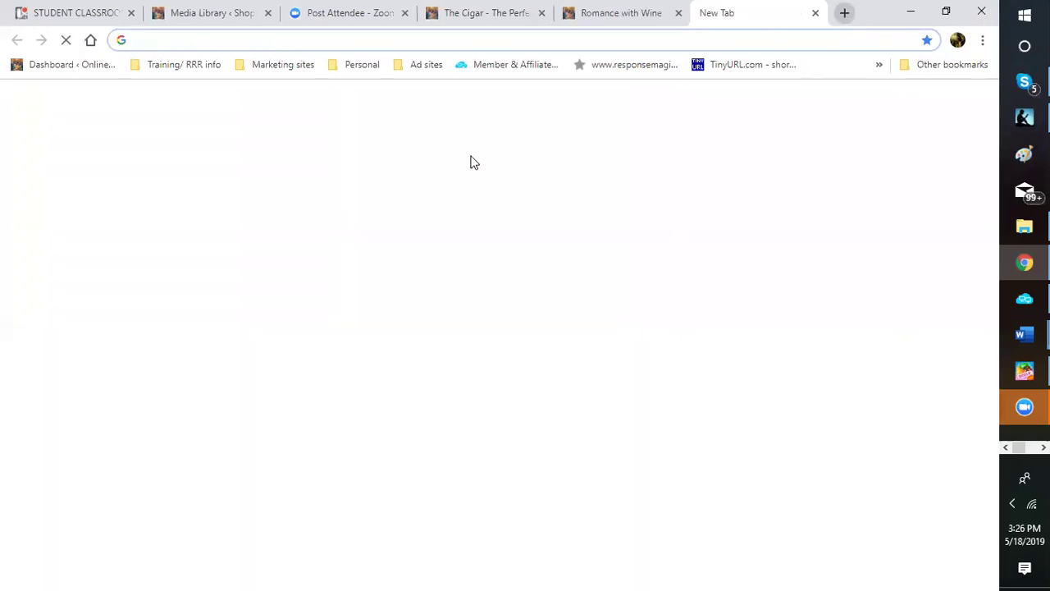
click(432, 71)
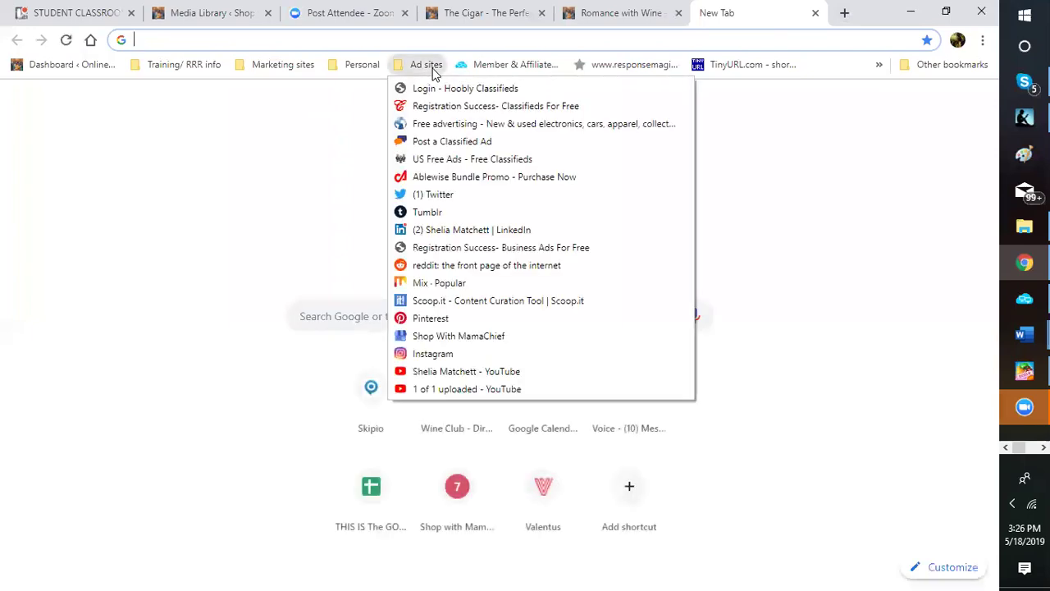
mouse_move(362, 72)
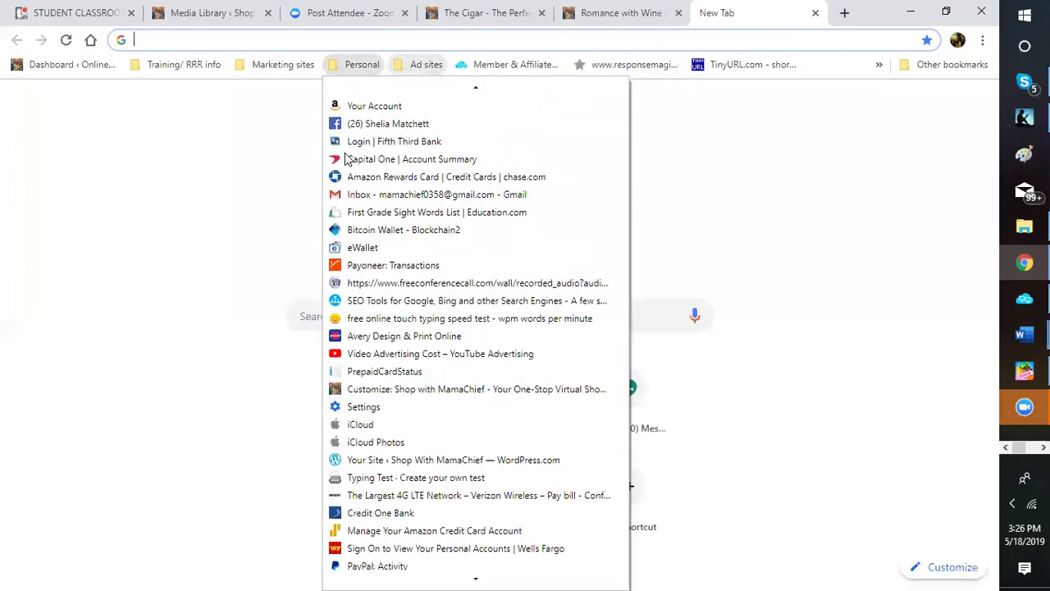
click(363, 123)
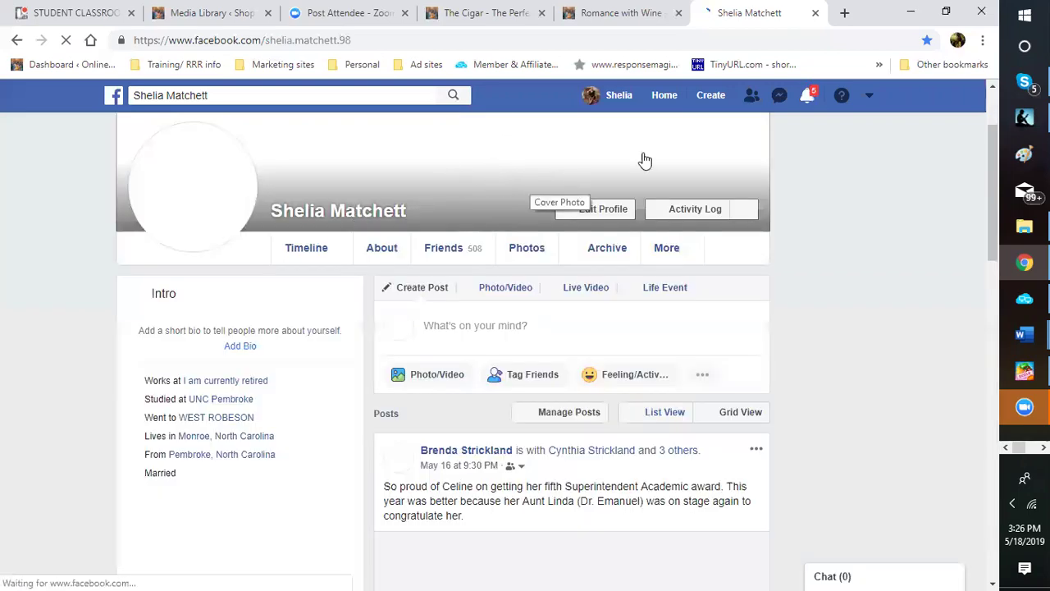
Go to the Facebook news feed and open the list of your own pages
click(665, 97)
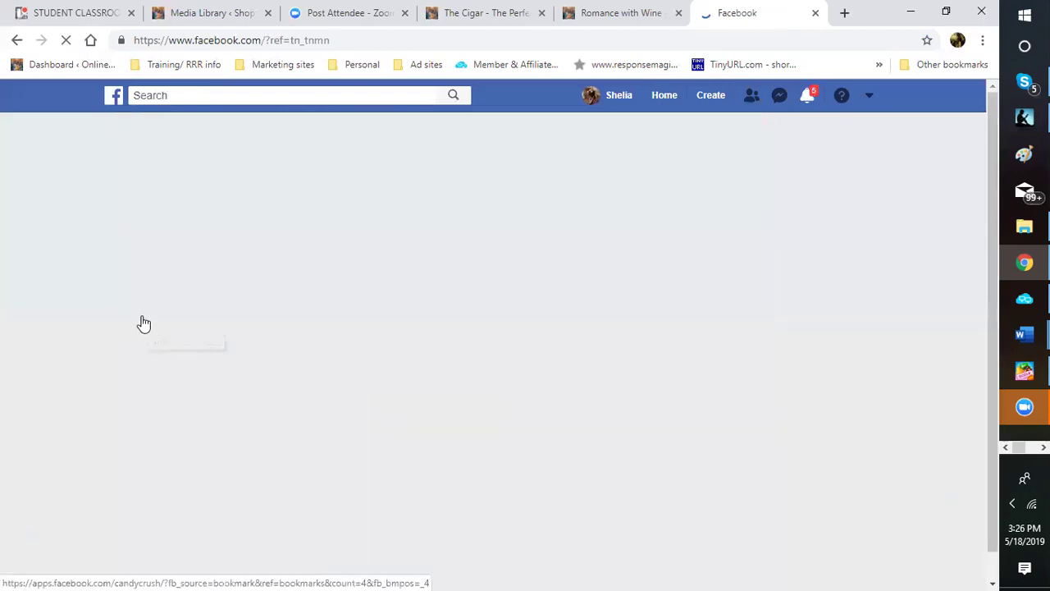
scroll(139, 353, down, 2)
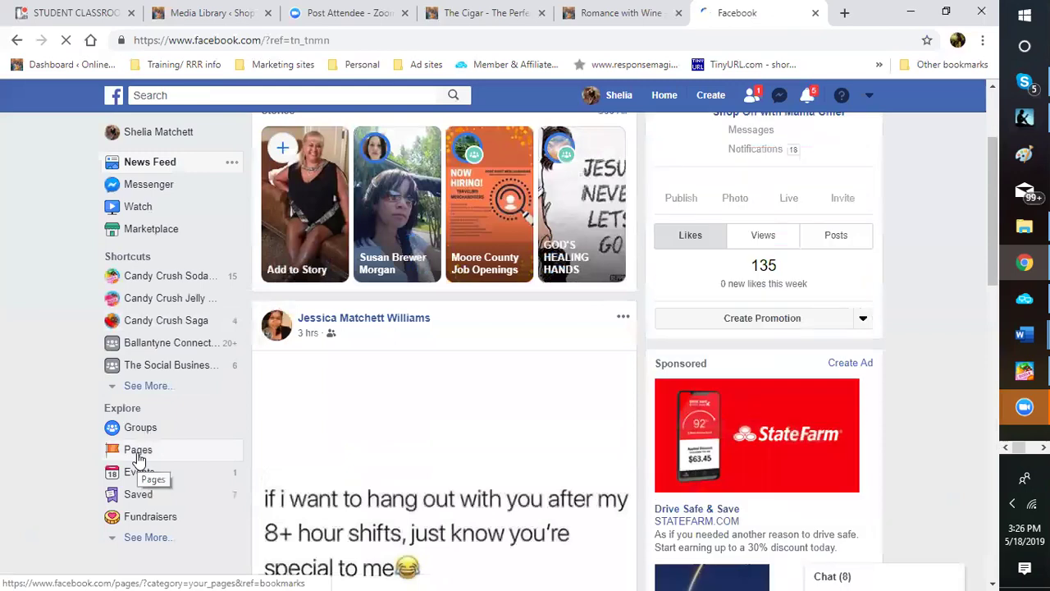
click(137, 456)
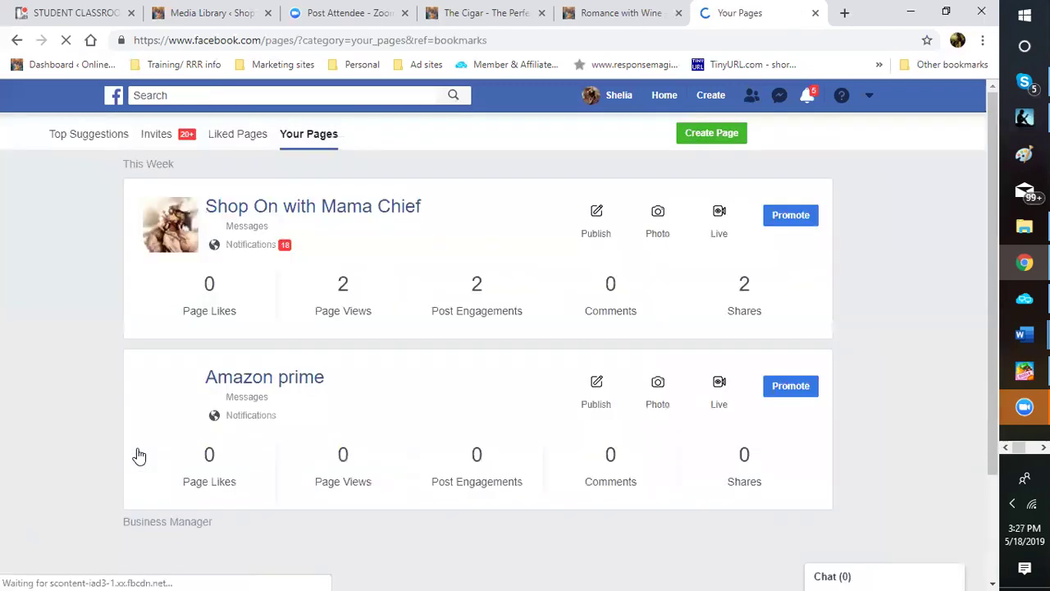
click(15, 41)
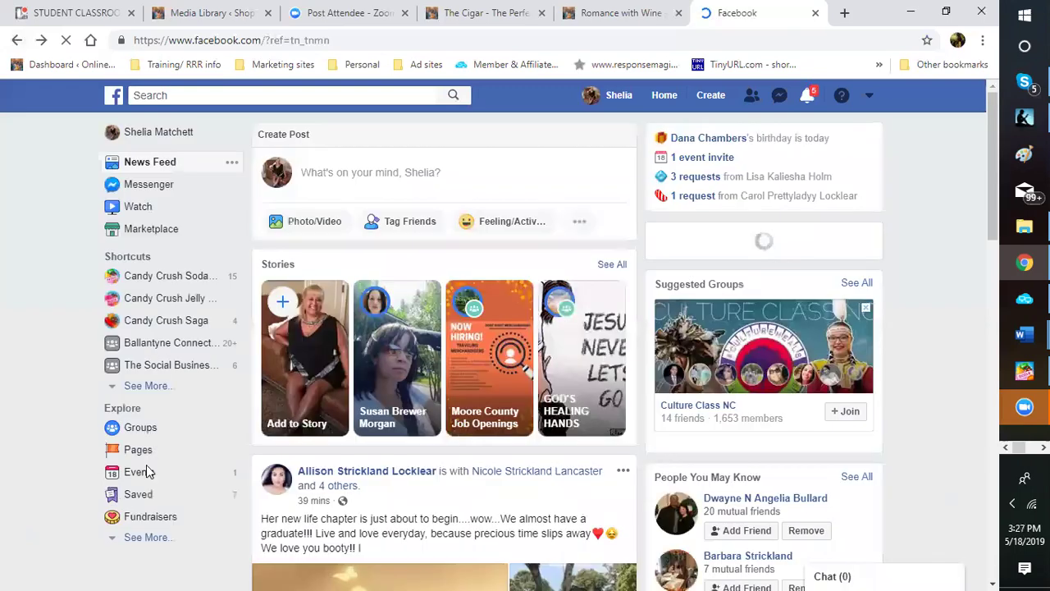
click(667, 102)
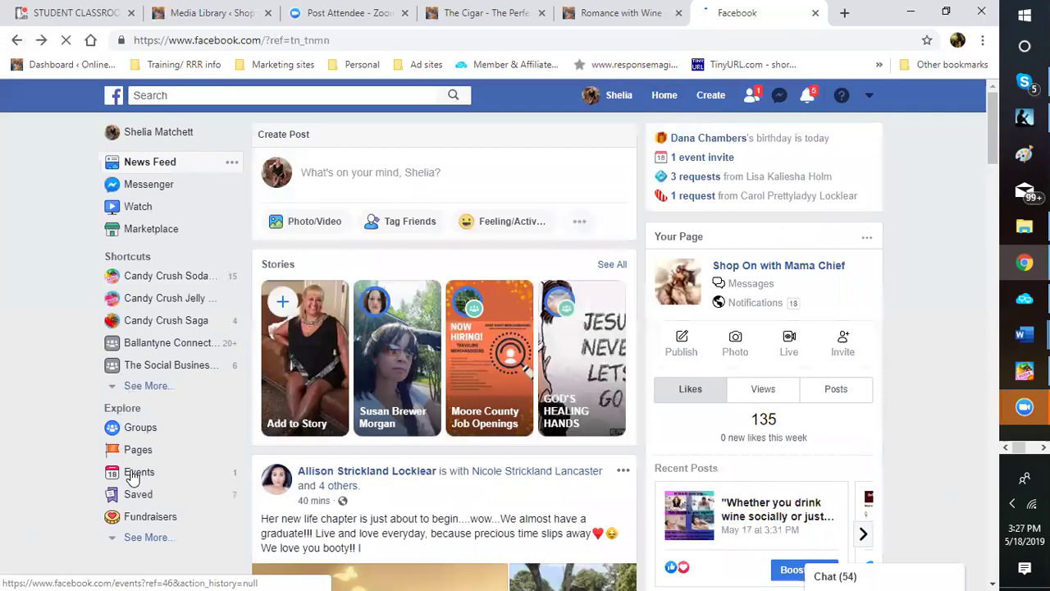
click(140, 450)
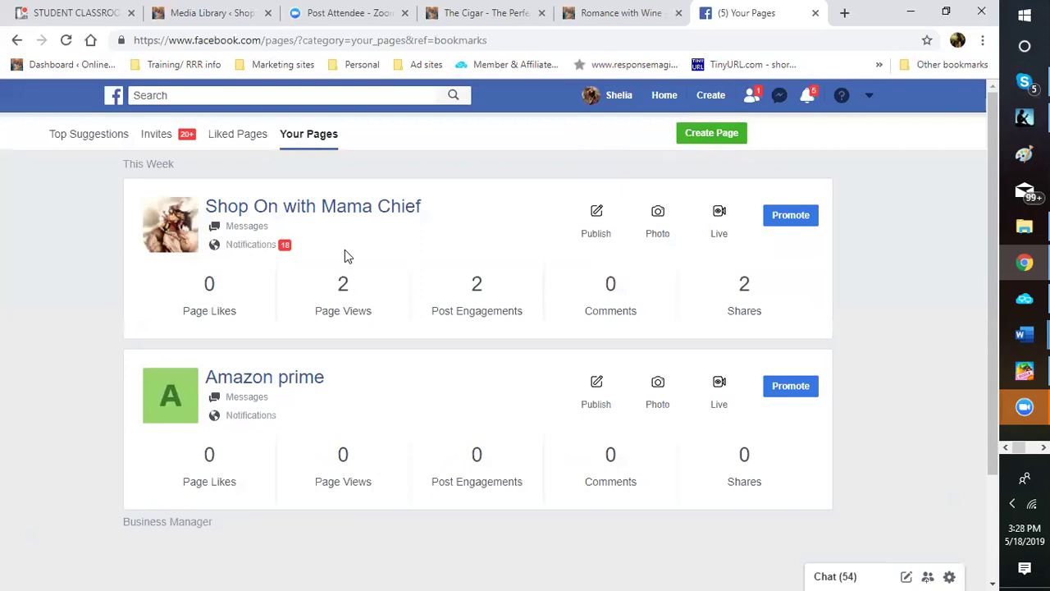
Open the Shop On with Mama Chief page and check its Posts section and Inbox
click(167, 236)
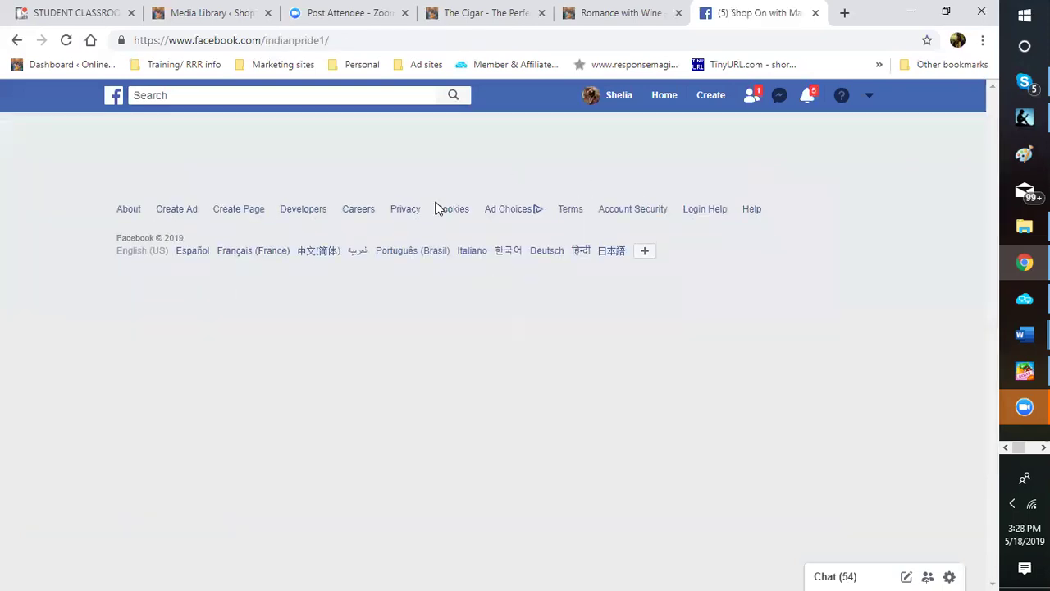
click(592, 102)
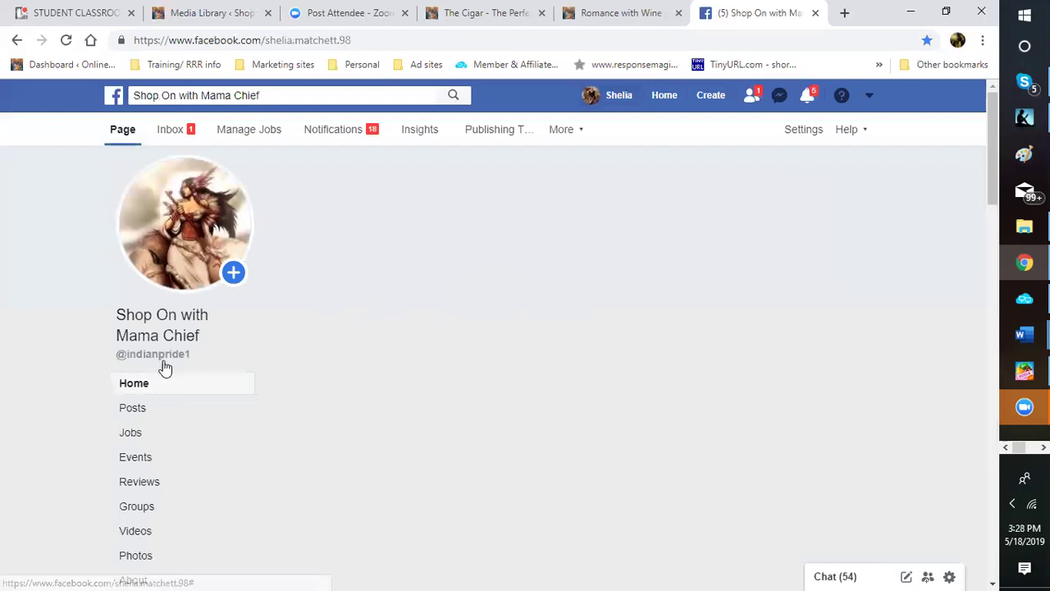
mouse_move(193, 349)
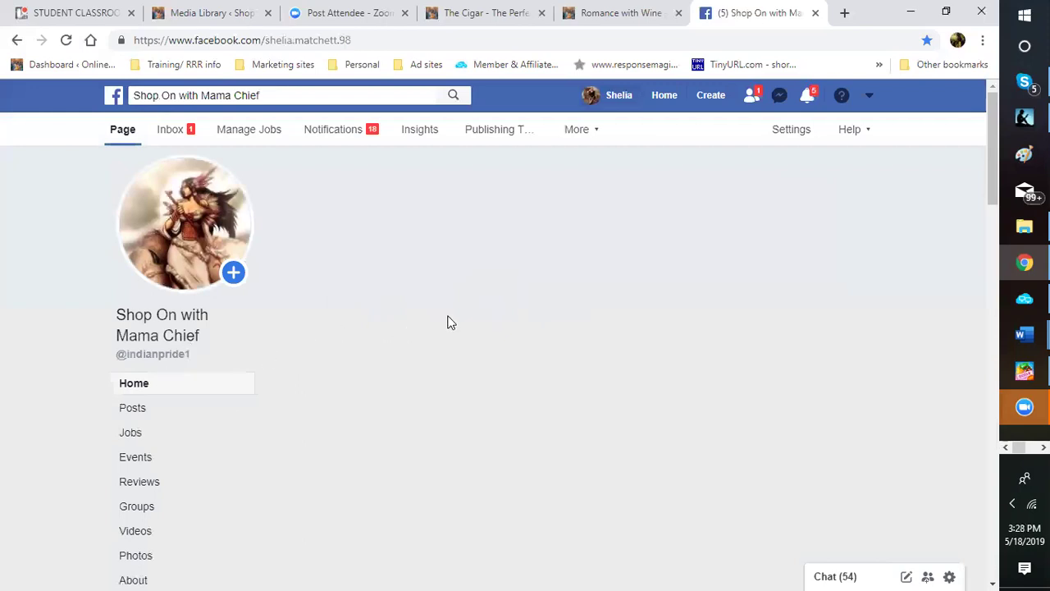
scroll(381, 328, down, 1)
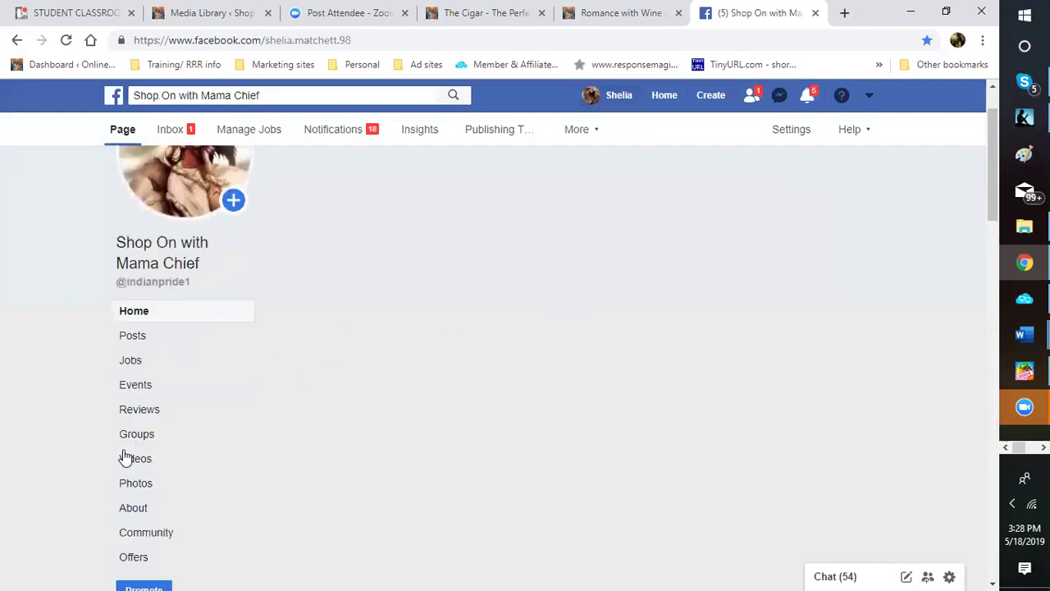
click(126, 343)
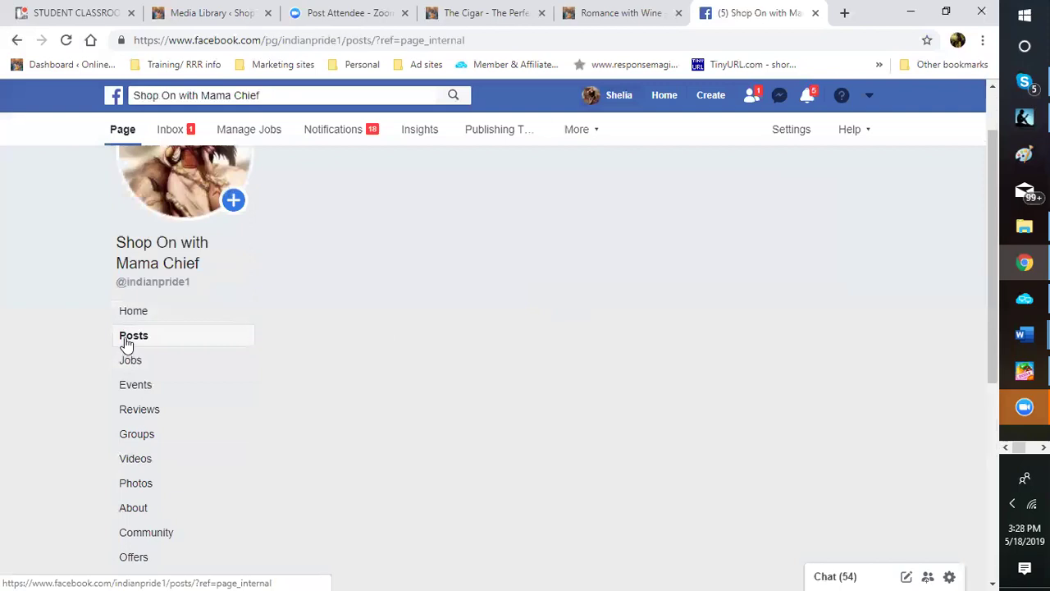
click(173, 131)
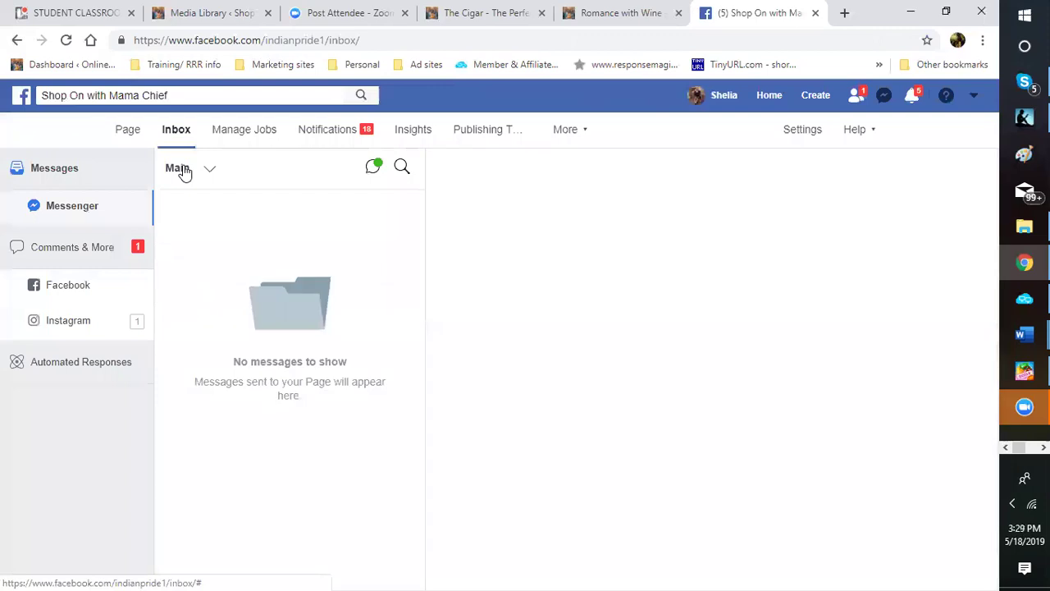
Return to the shop page's home and examine its posting options, Instagram photo sharing, page tips and published wine post
click(129, 131)
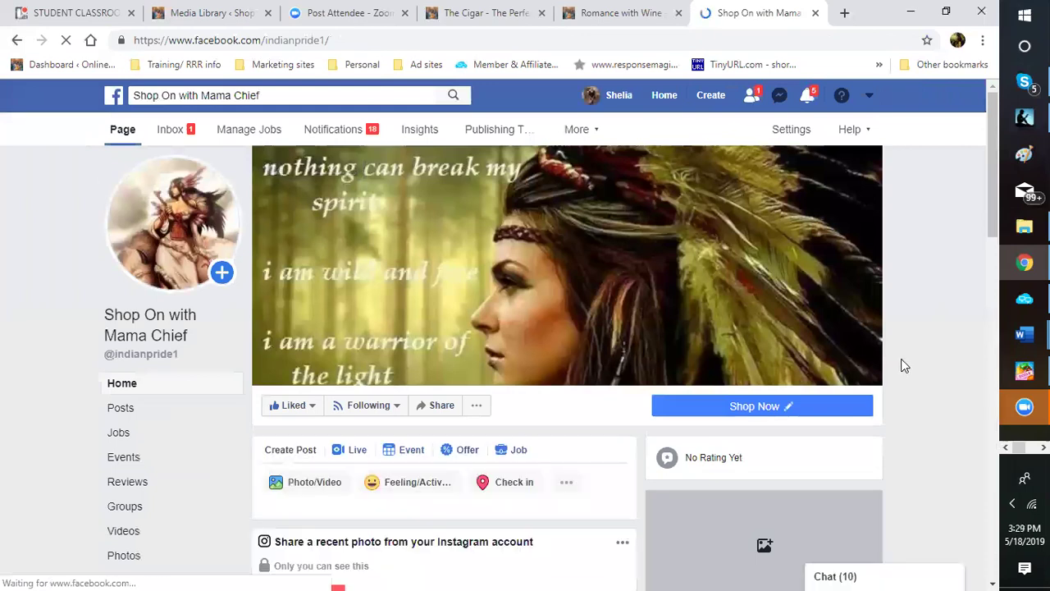
scroll(902, 366, down, 1)
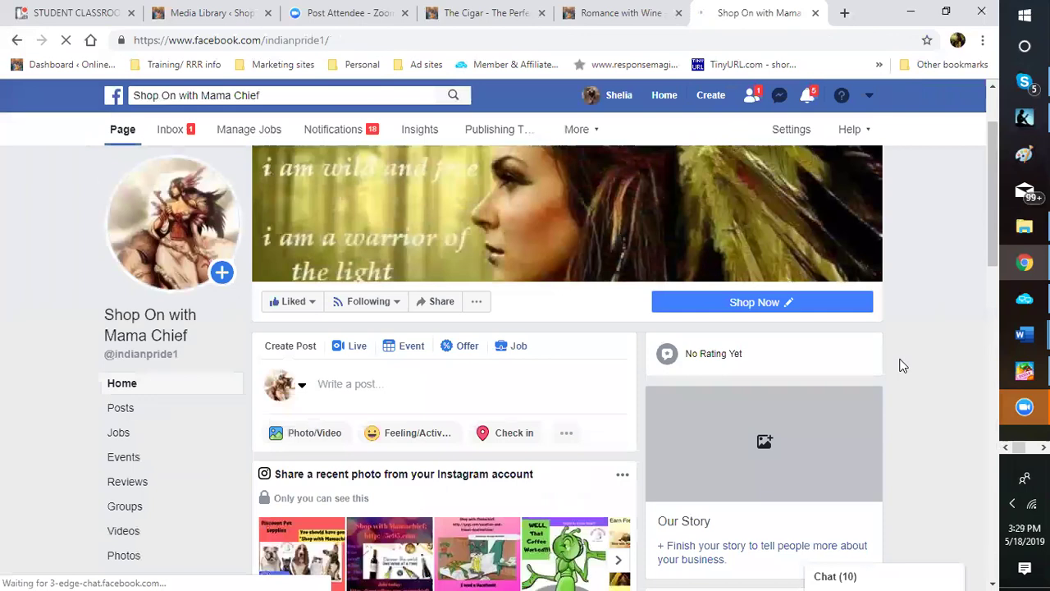
scroll(903, 366, down, 1)
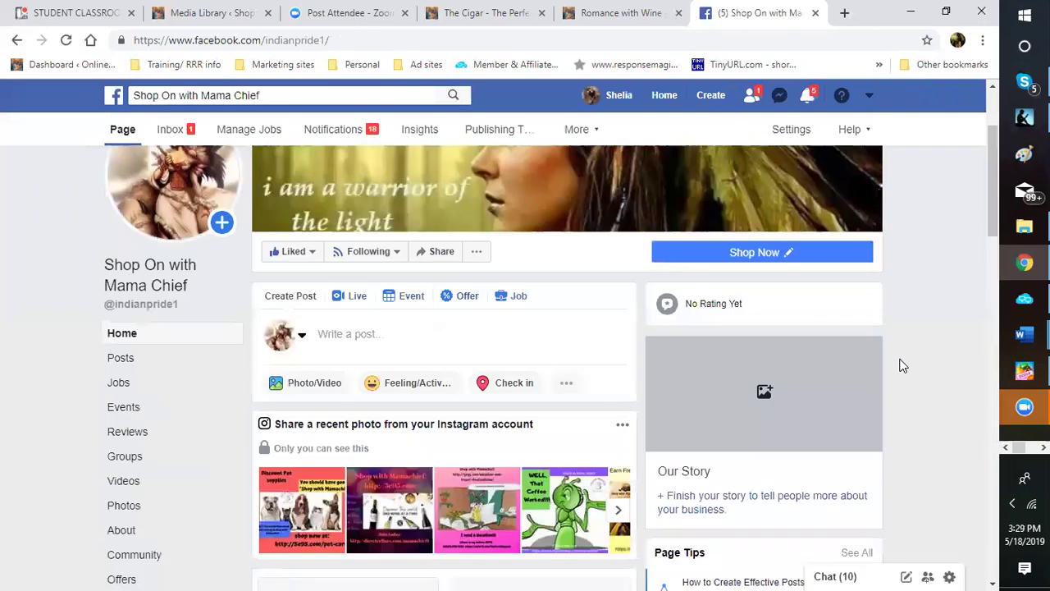
scroll(902, 365, down, 2)
scroll(903, 366, down, 1)
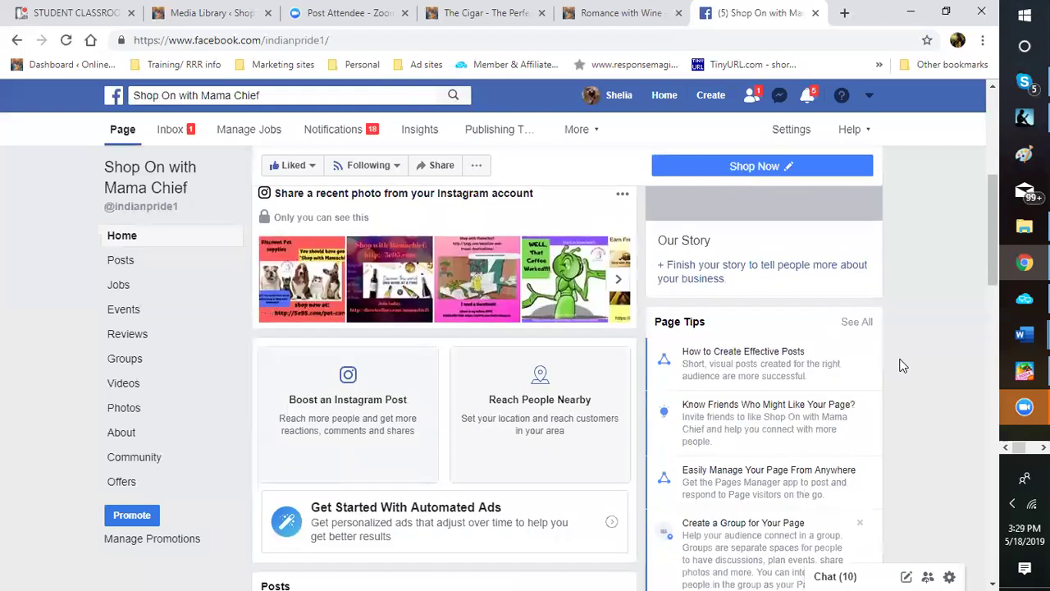
scroll(902, 366, down, 3)
scroll(902, 366, up, 5)
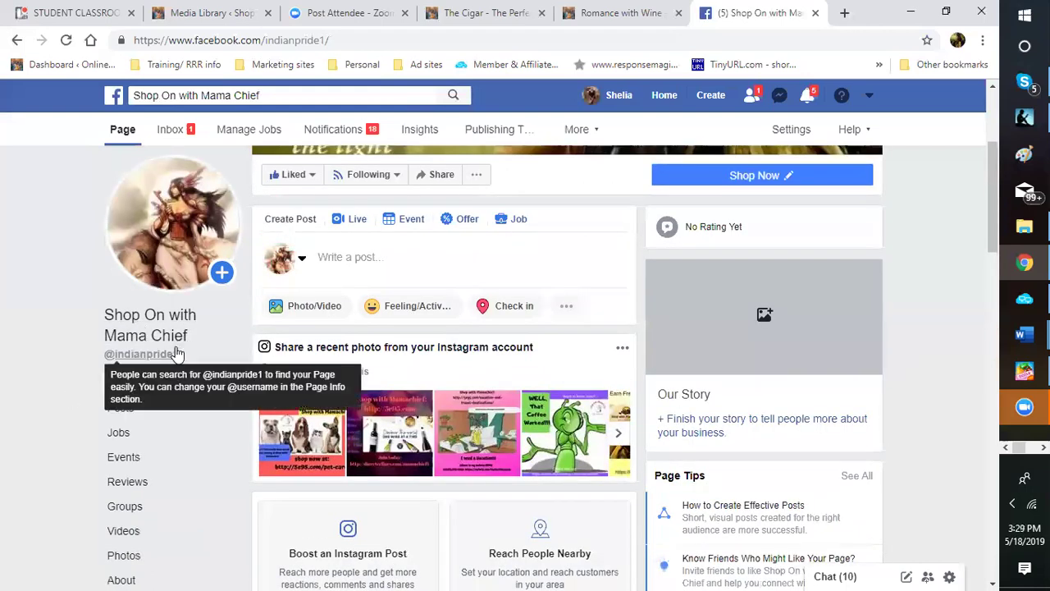
scroll(174, 358, up, 1)
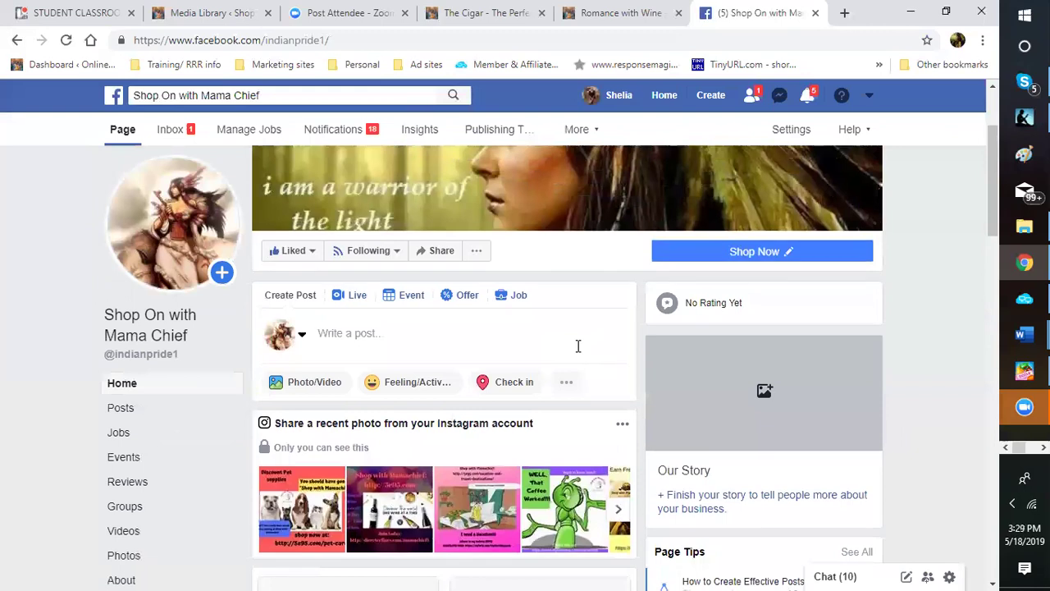
scroll(578, 345, down, 2)
scroll(394, 293, down, 8)
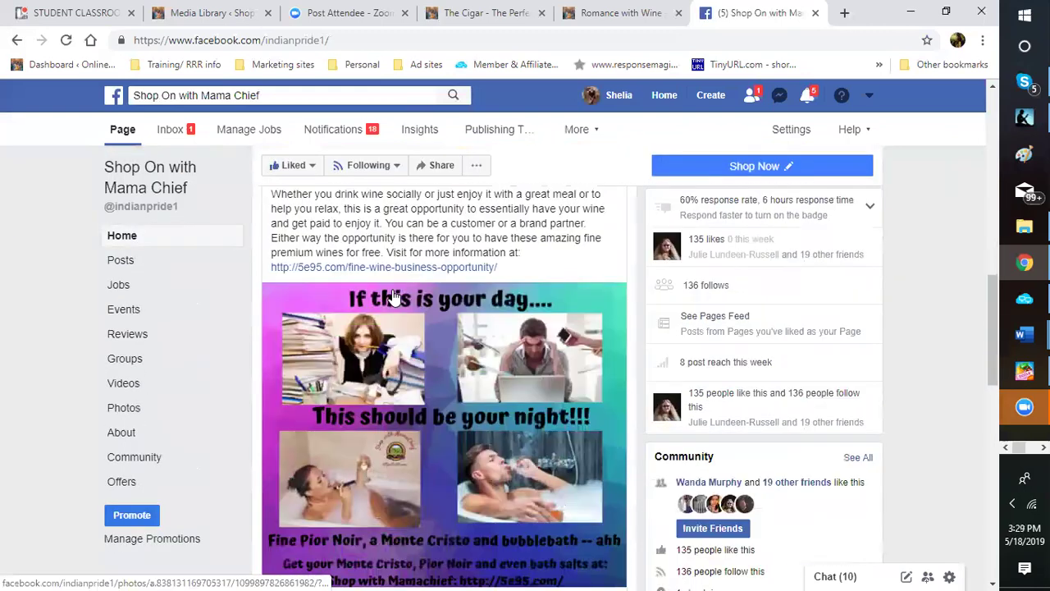
Examine the wine posts published on the shop page's home, including their text, link, image and reach details
scroll(393, 294, up, 1)
scroll(394, 292, down, 6)
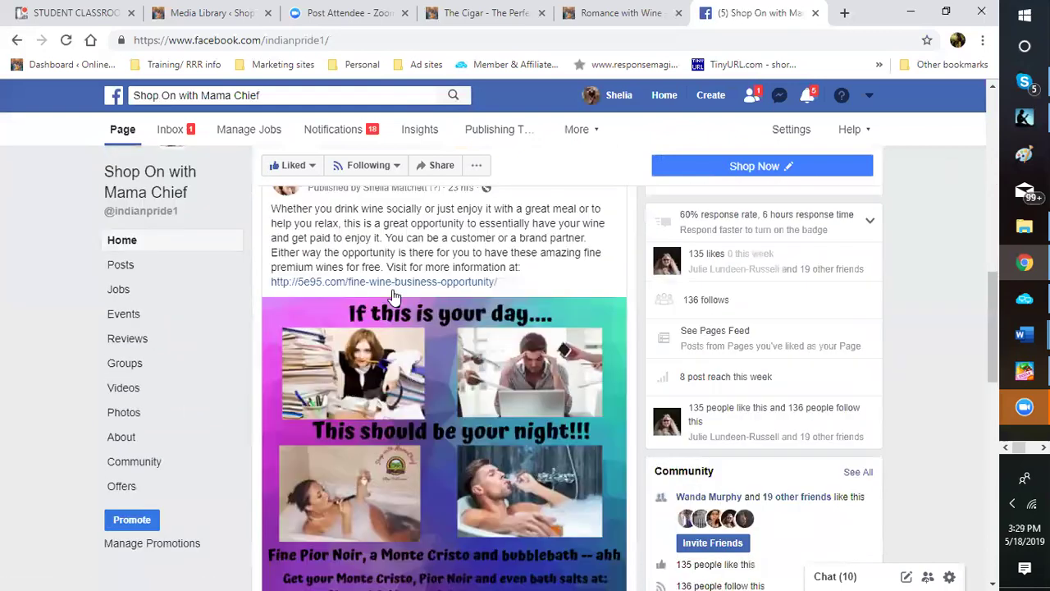
scroll(394, 295, down, 3)
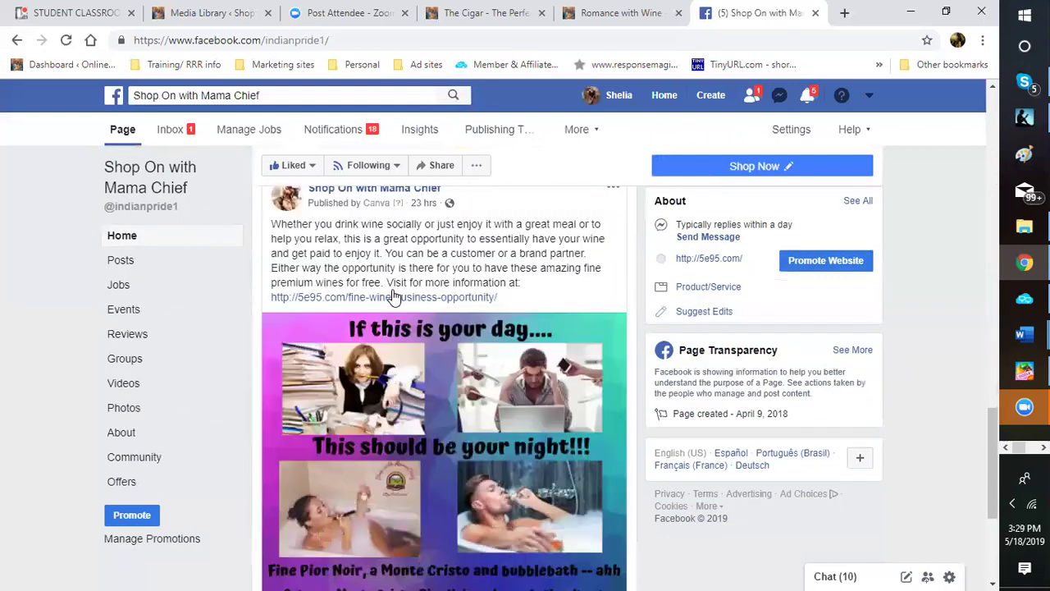
scroll(394, 297, down, 3)
scroll(392, 299, up, 4)
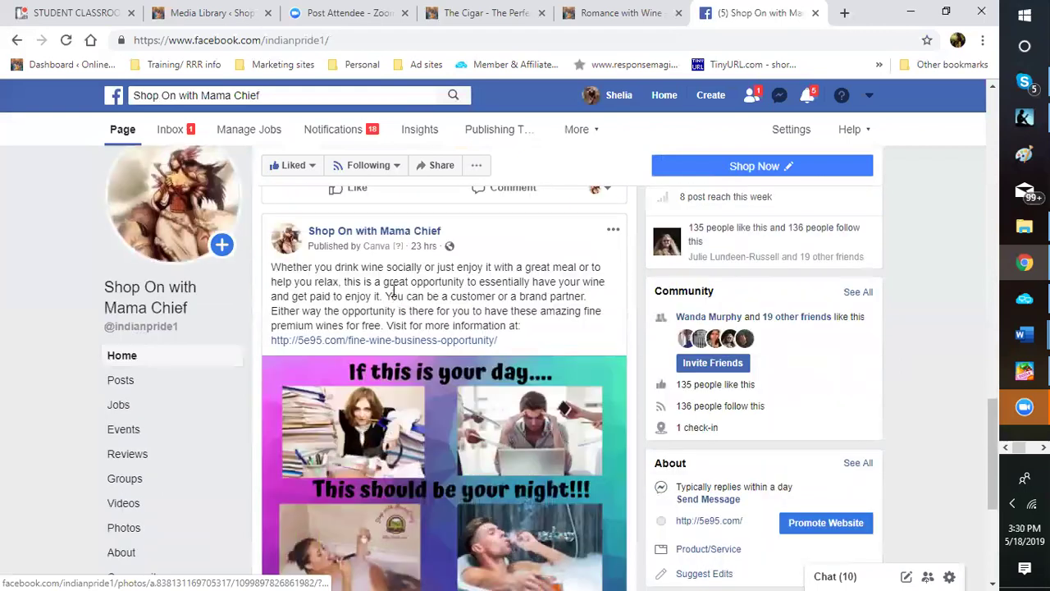
scroll(373, 359, up, 5)
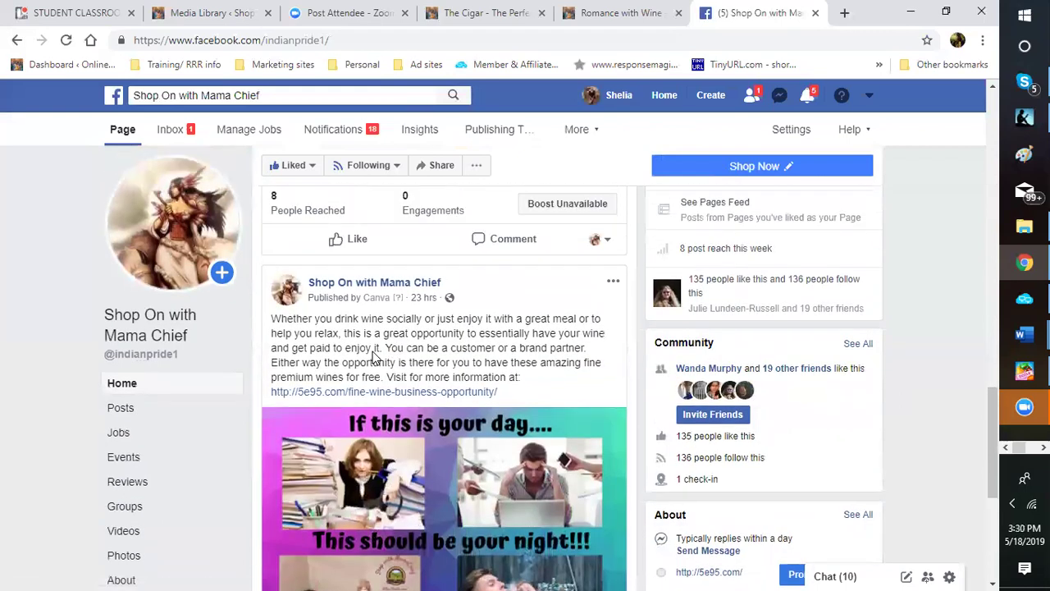
scroll(373, 358, up, 2)
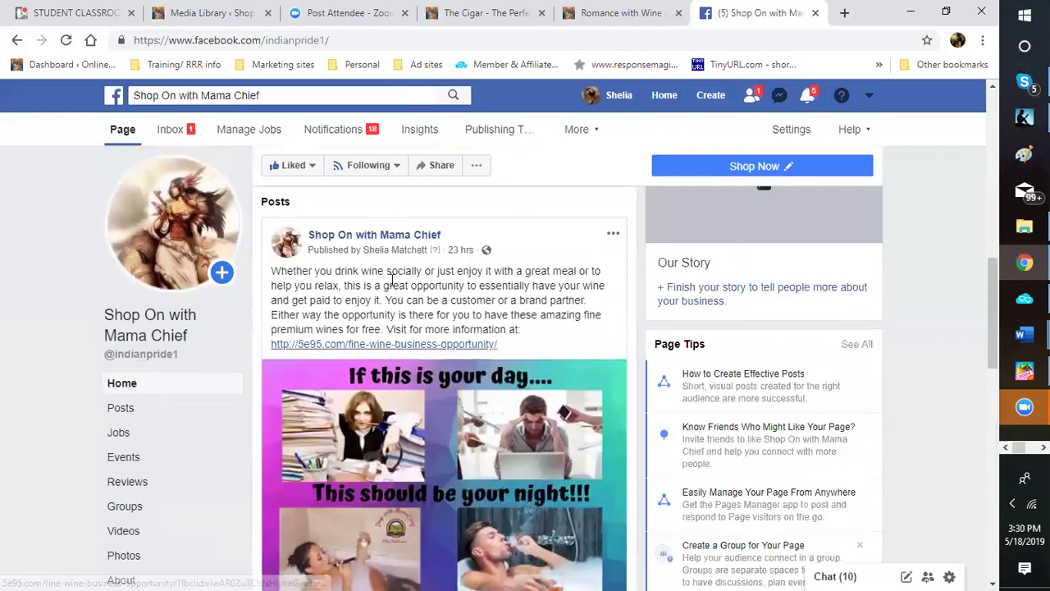
scroll(392, 280, down, 1)
scroll(392, 280, up, 6)
scroll(389, 283, down, 5)
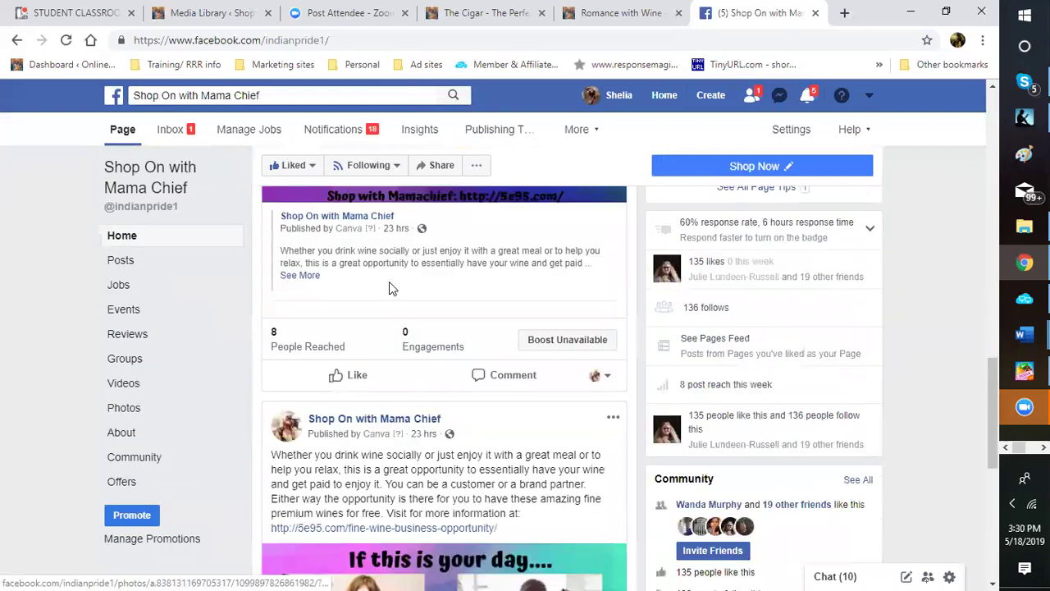
scroll(390, 287, up, 1)
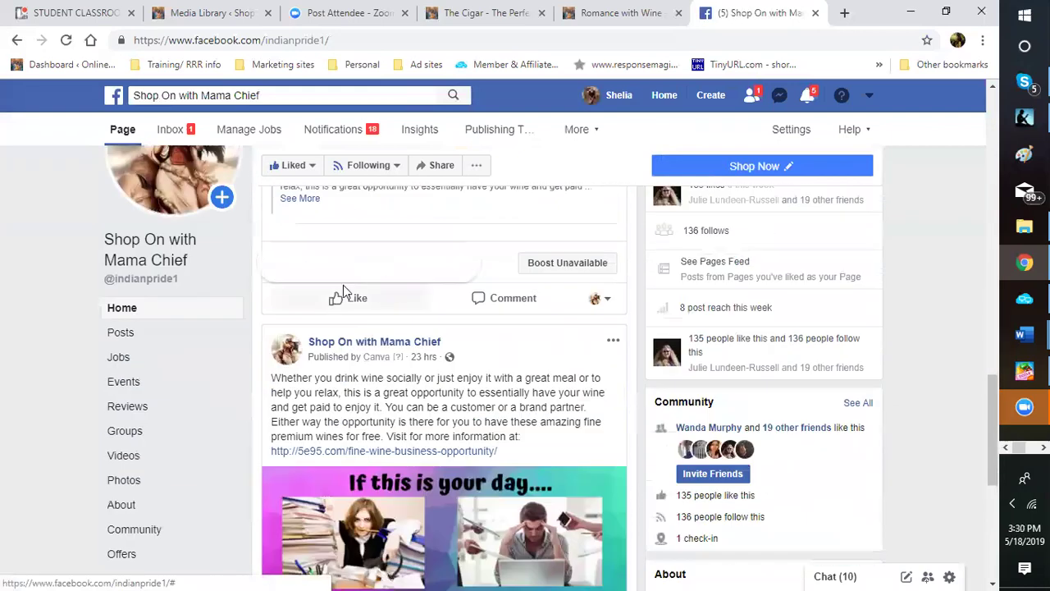
mouse_move(352, 297)
scroll(410, 312, up, 2)
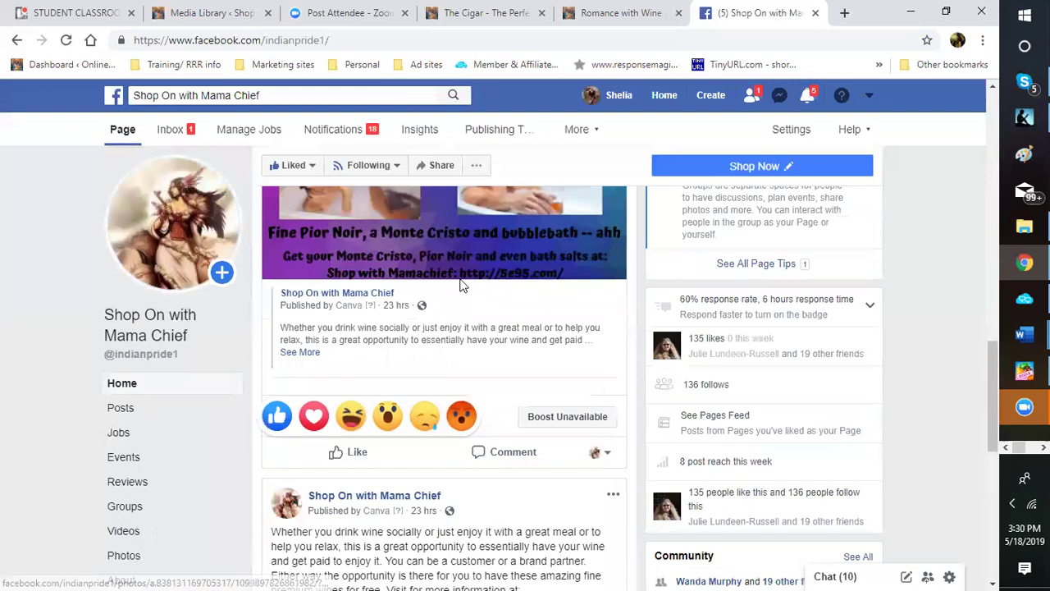
Look through the rest of the shop page's home, including its Groups, Videos and Photos sections
scroll(492, 326, down, 5)
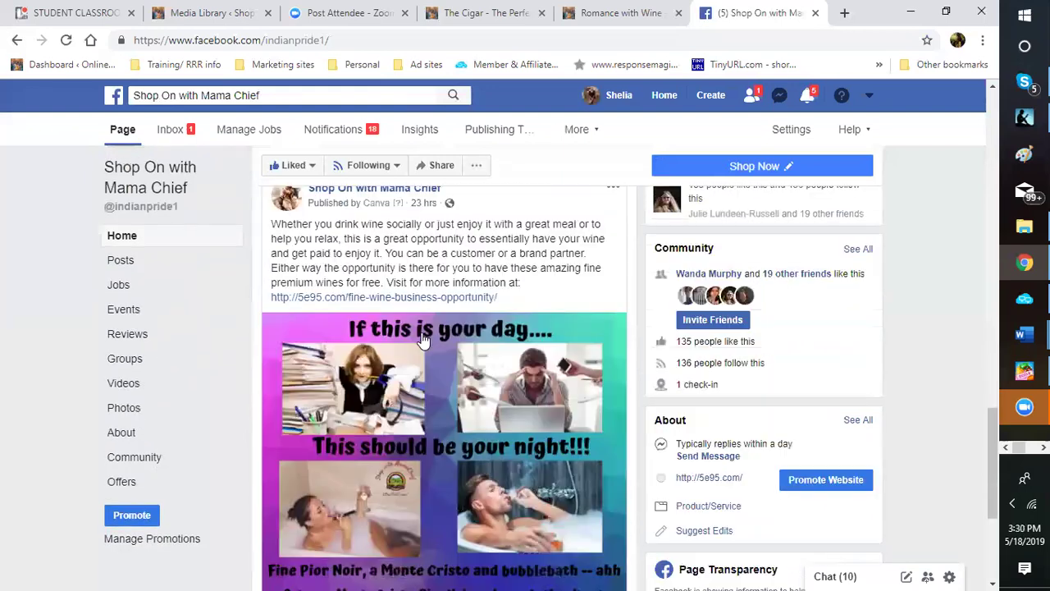
scroll(406, 317, down, 3)
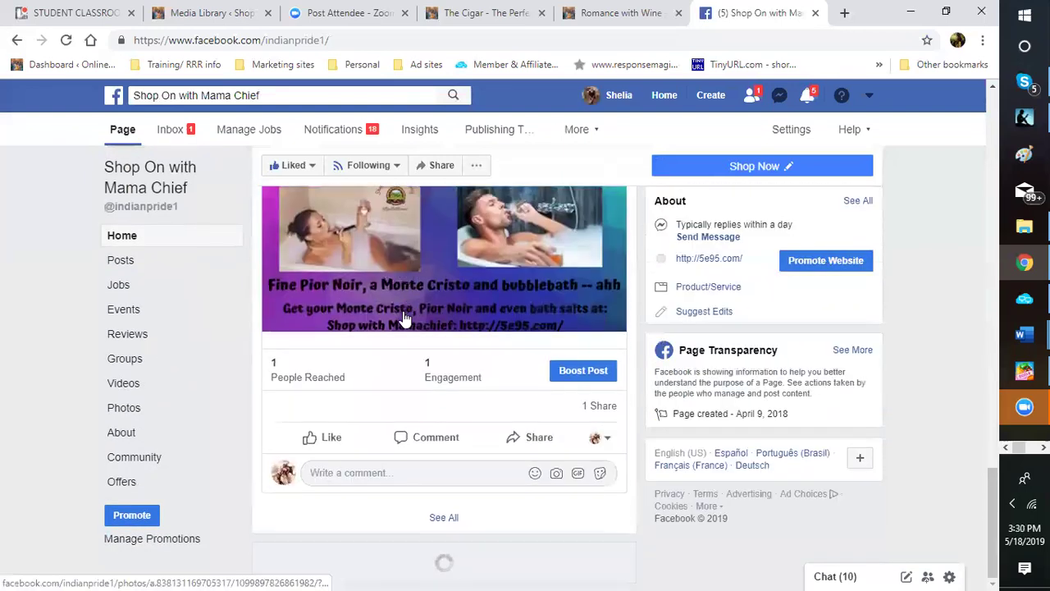
scroll(404, 318, down, 2)
scroll(402, 317, down, 8)
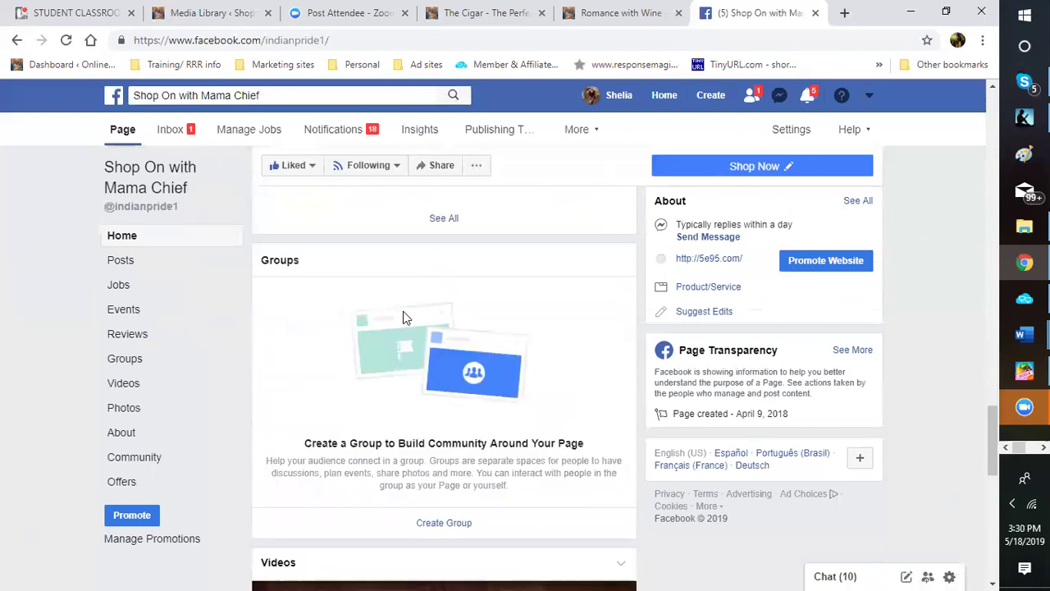
scroll(403, 317, down, 6)
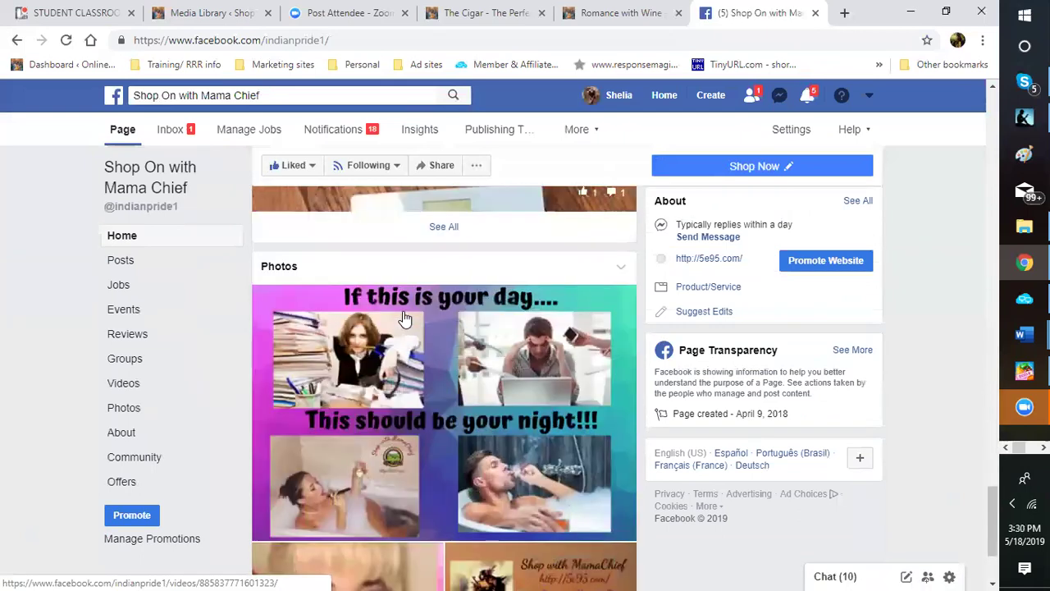
scroll(401, 324, up, 3)
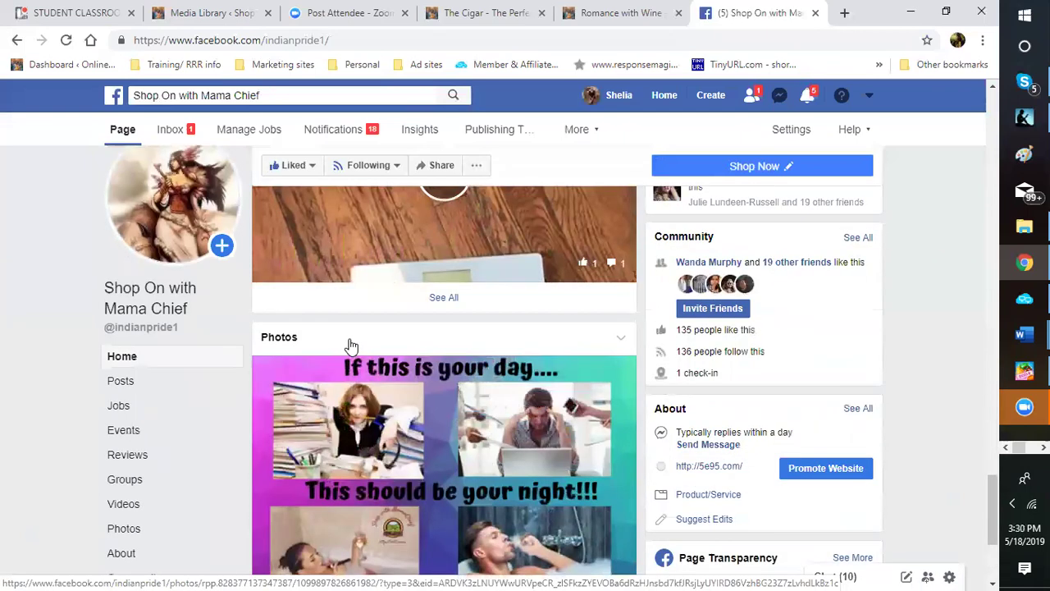
Open the shop page's Posts section and review the older Mother's Day, hotel deal and wine boutique posts
click(127, 391)
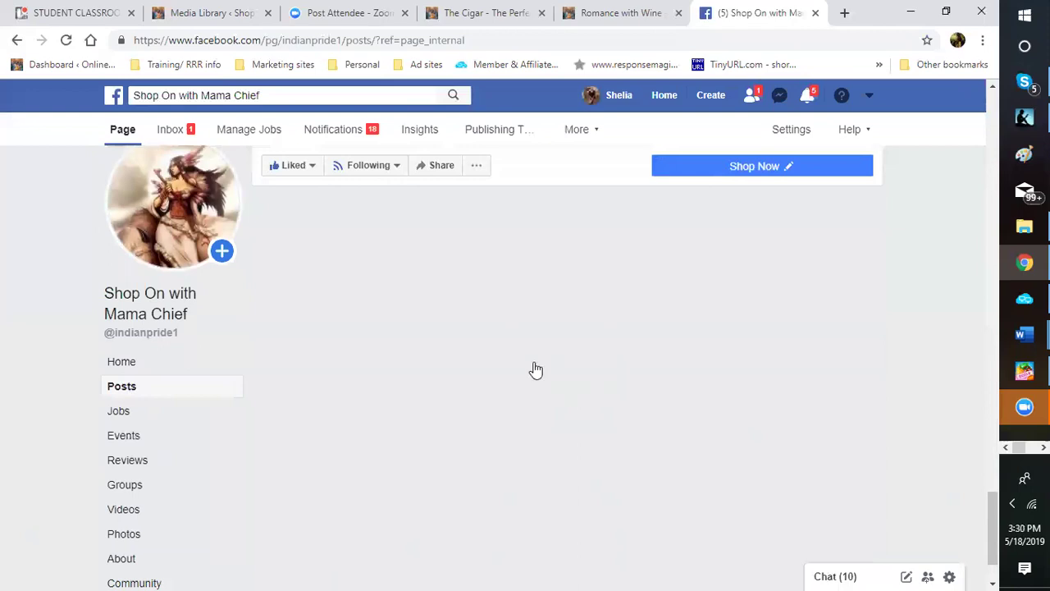
scroll(523, 367, down, 3)
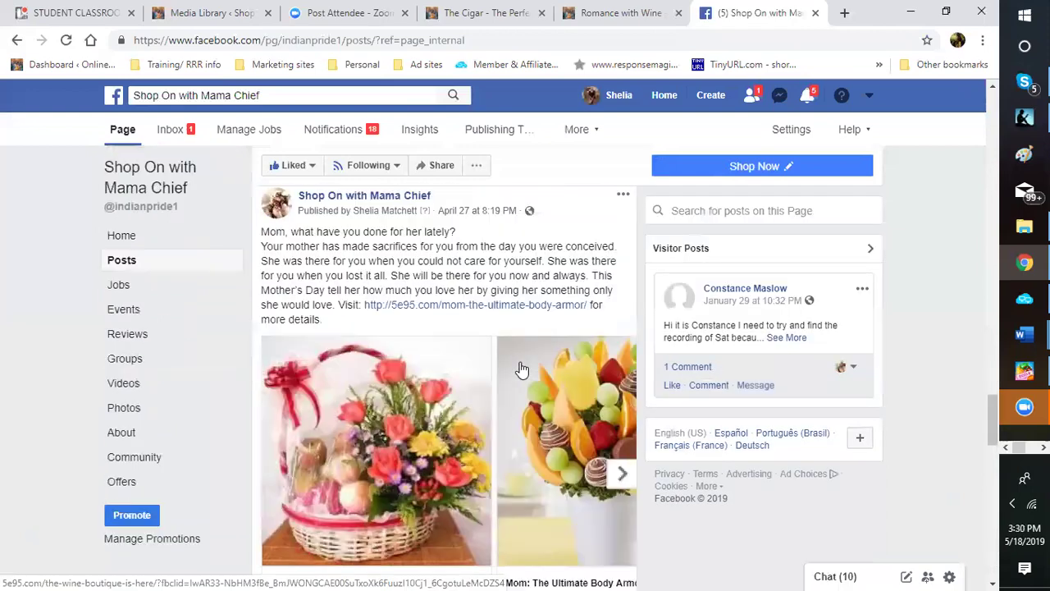
scroll(522, 371, down, 6)
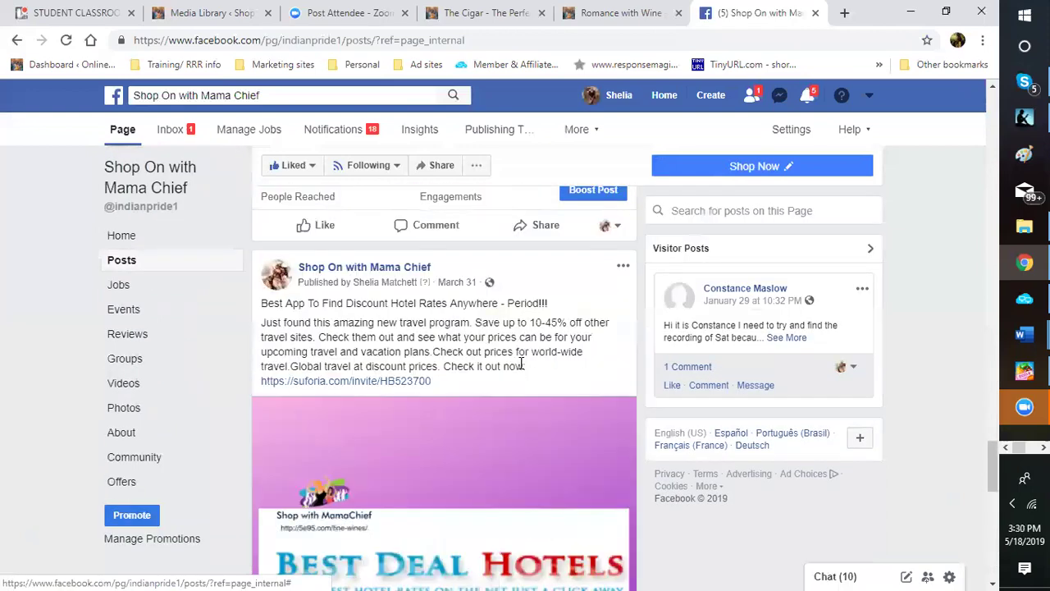
scroll(521, 371, down, 3)
scroll(521, 370, down, 3)
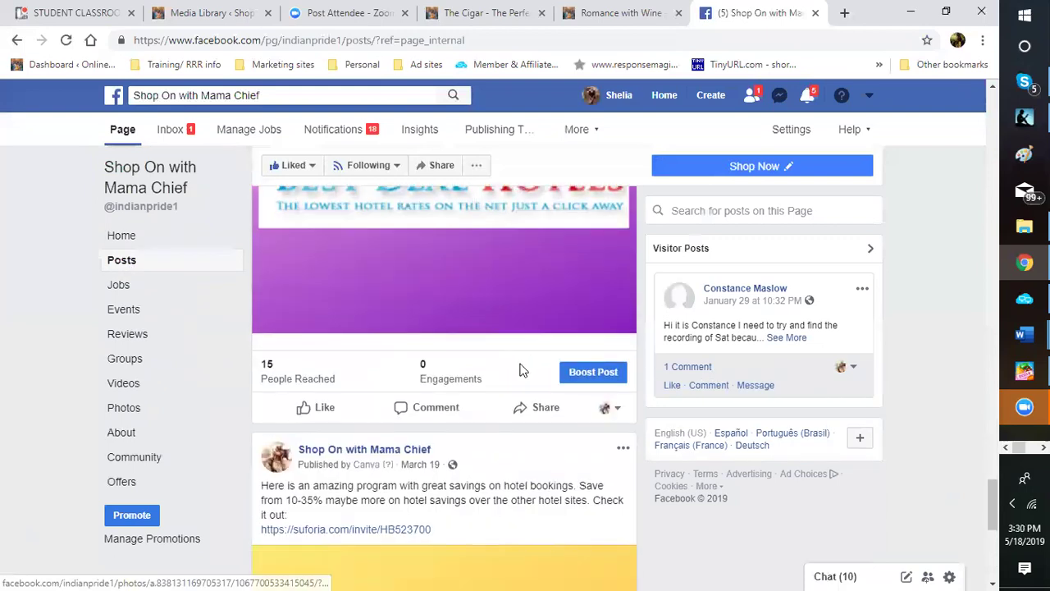
scroll(521, 370, down, 6)
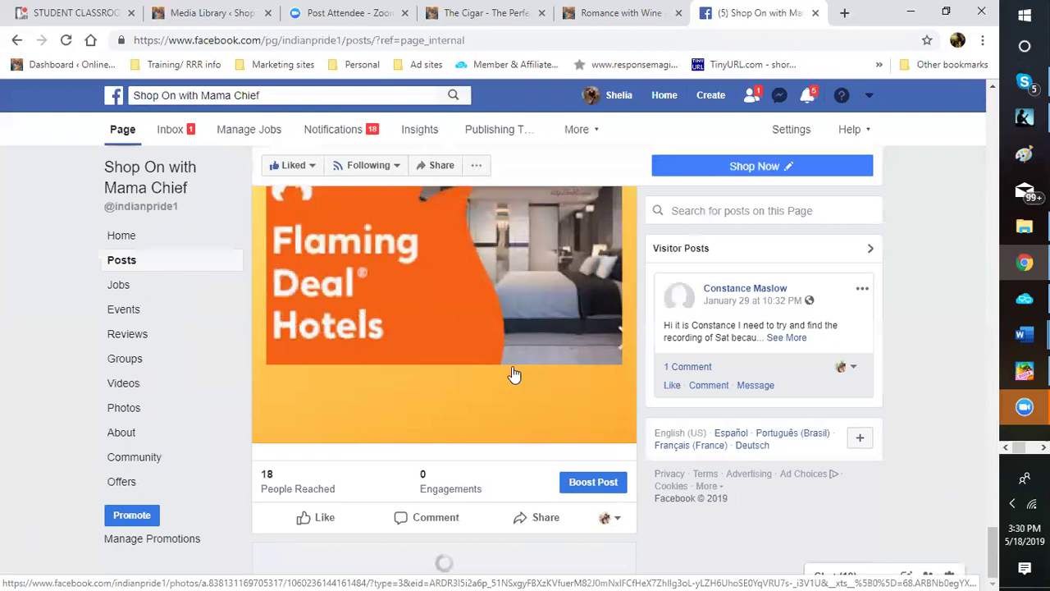
scroll(514, 374, up, 5)
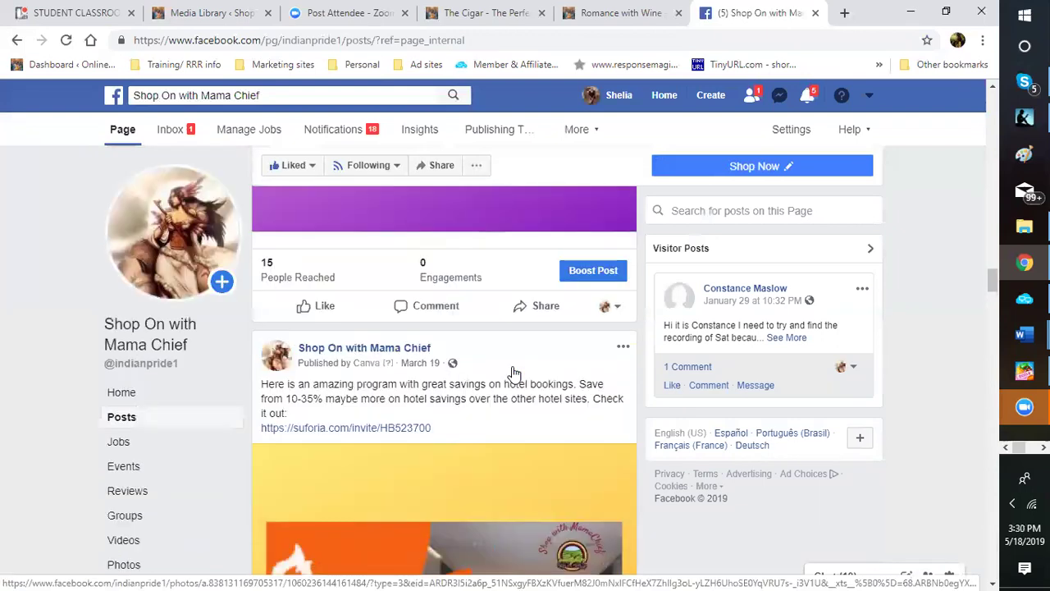
scroll(513, 374, up, 5)
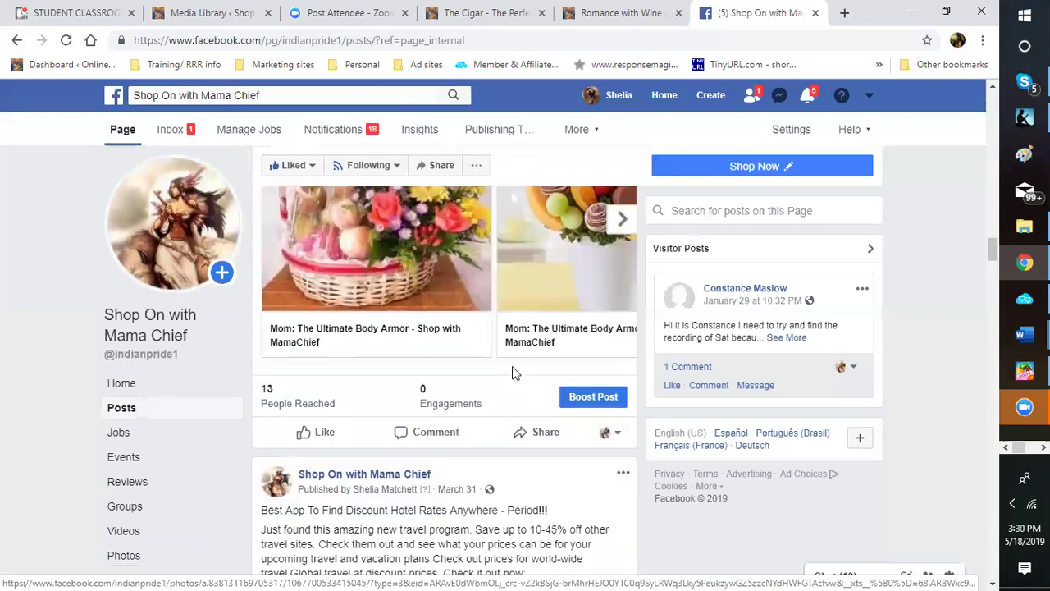
scroll(514, 373, up, 3)
scroll(512, 366, up, 5)
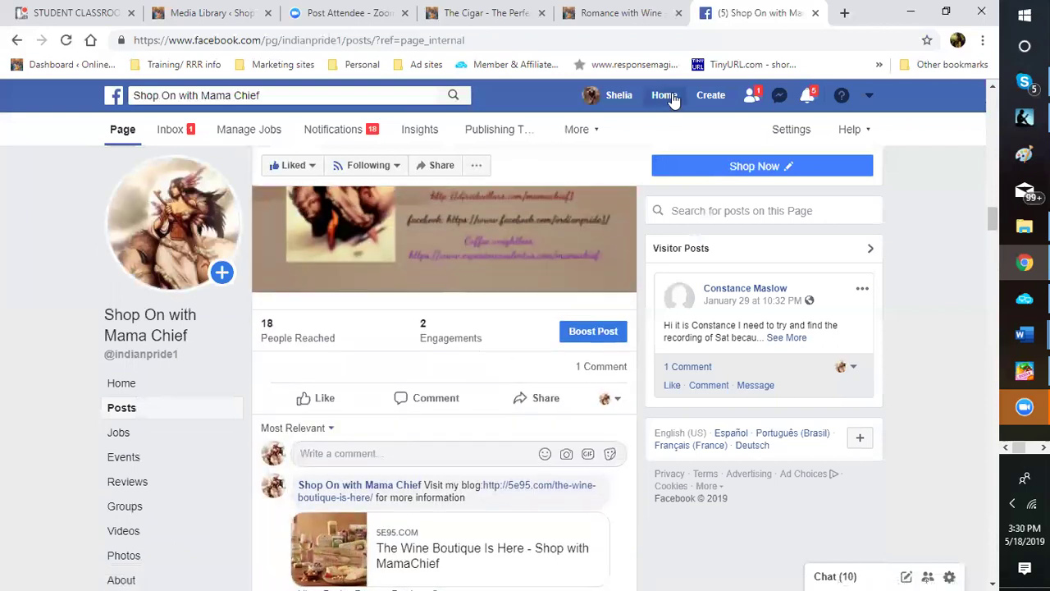
Return to the Facebook news feed and look through the friends' posts, sponsored content and business page summary
click(654, 103)
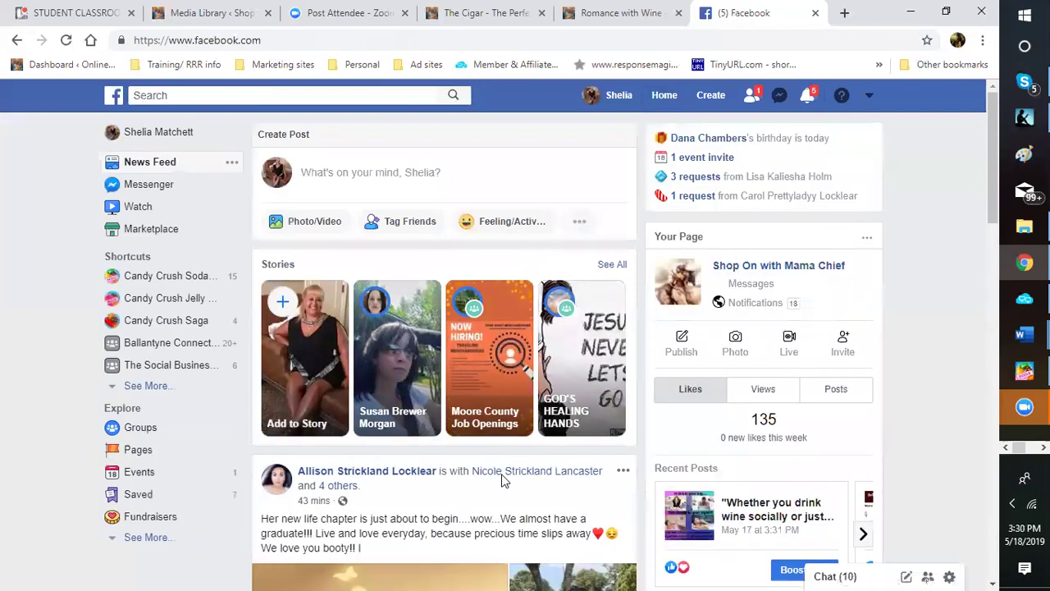
scroll(449, 492, down, 4)
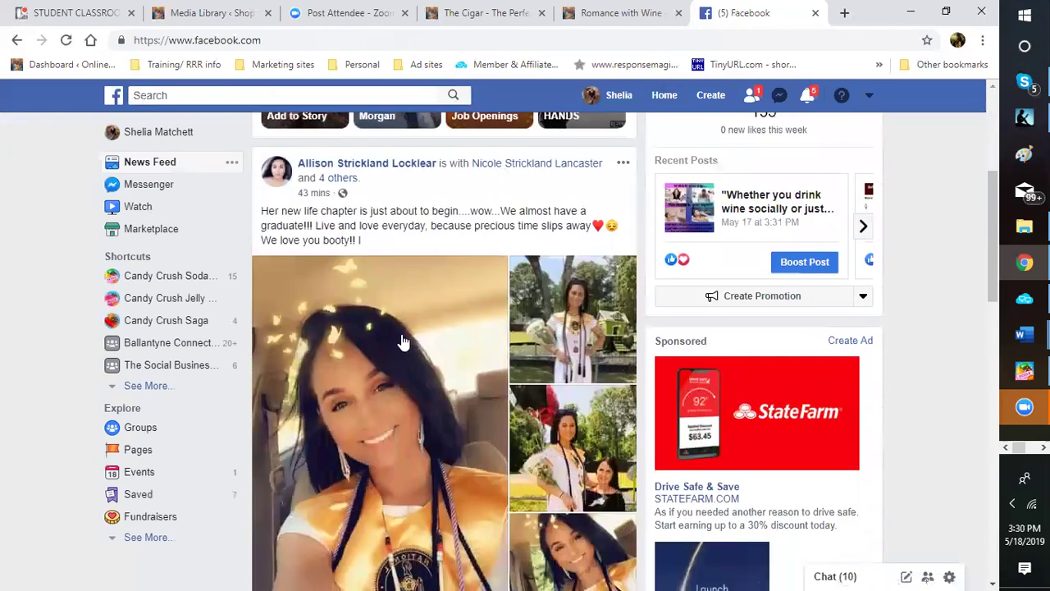
scroll(421, 367, down, 3)
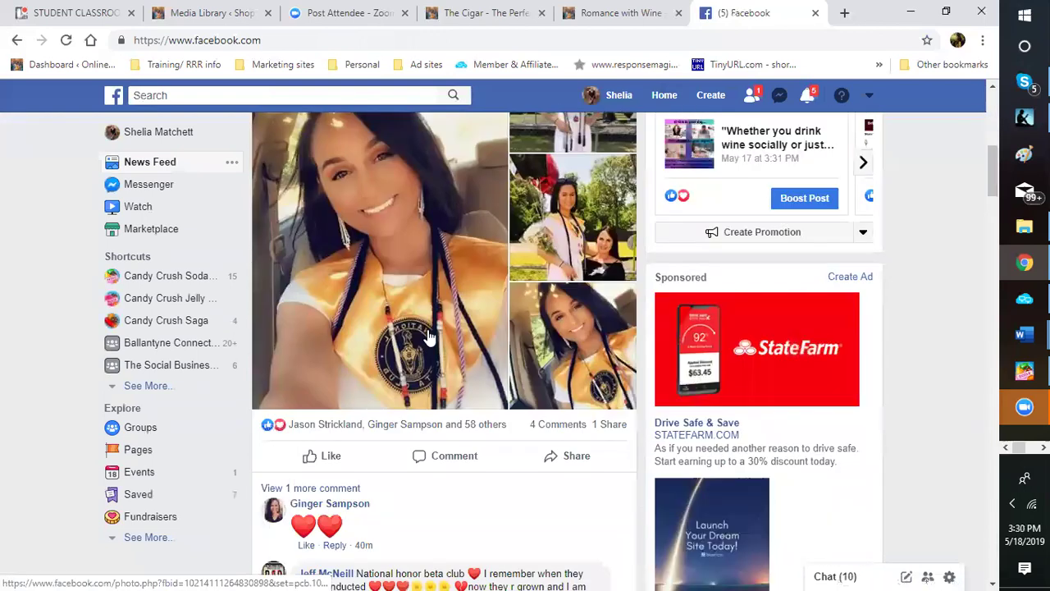
scroll(426, 336, up, 2)
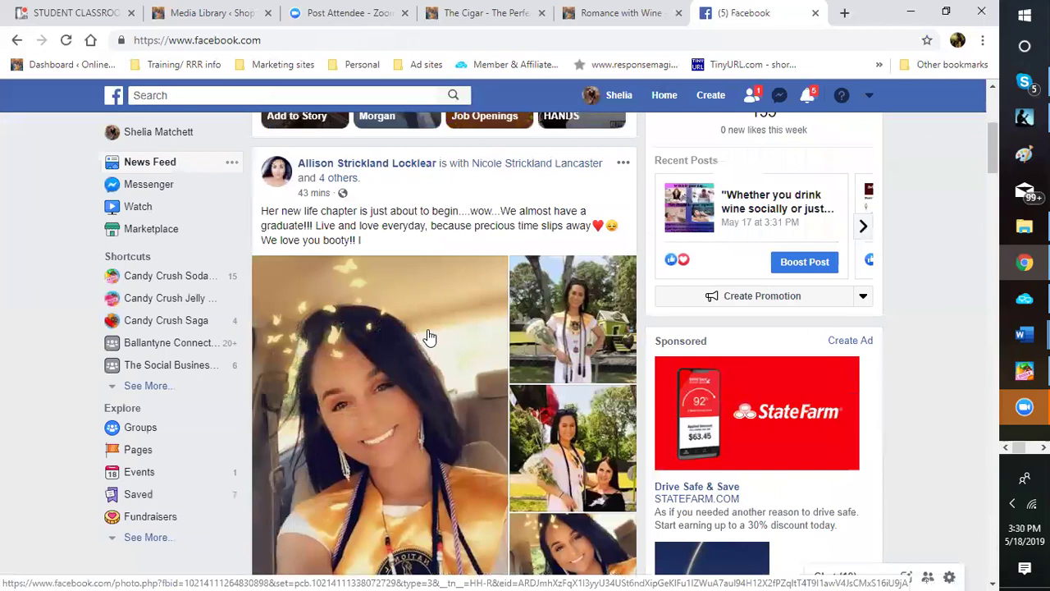
scroll(429, 336, down, 2)
scroll(428, 337, down, 3)
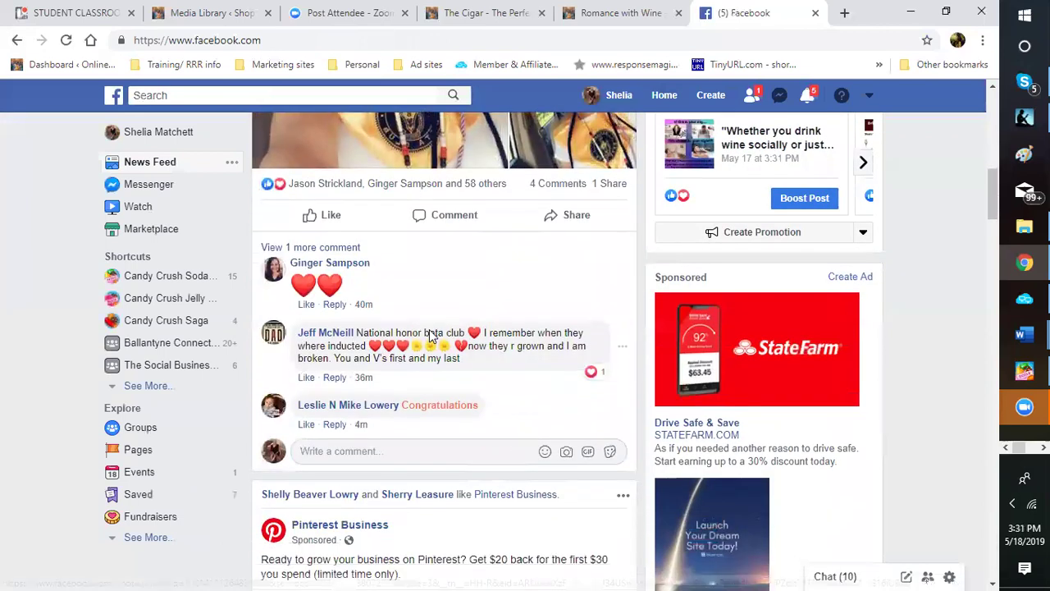
scroll(429, 337, down, 8)
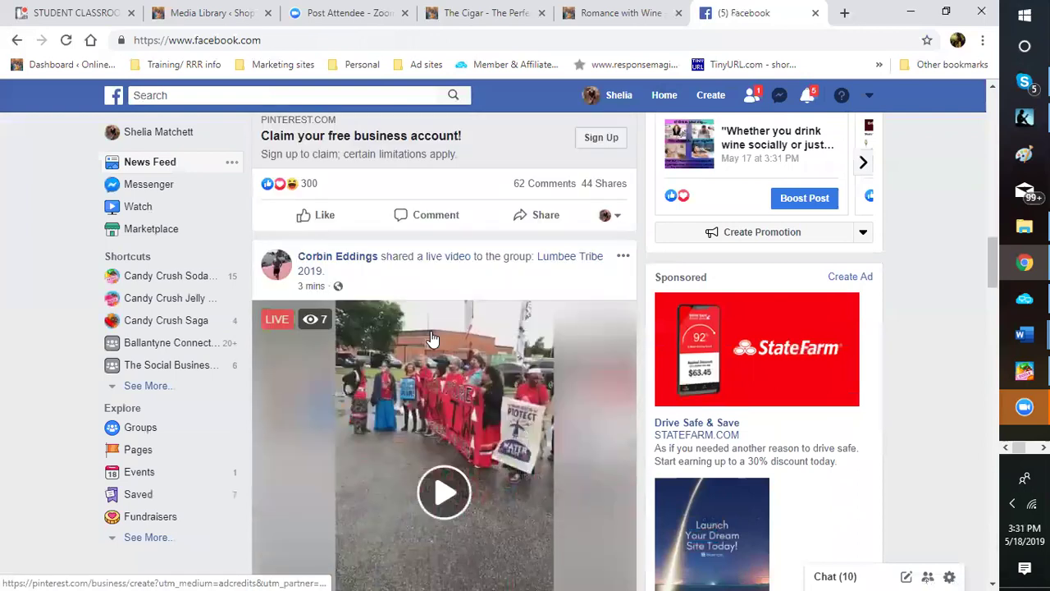
scroll(433, 338, up, 8)
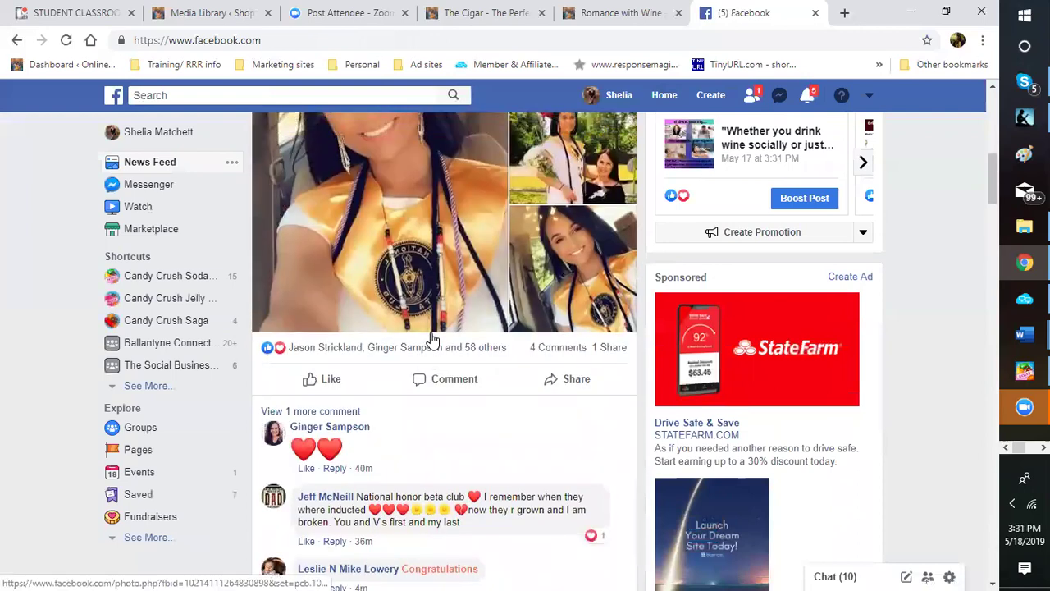
scroll(432, 339, up, 5)
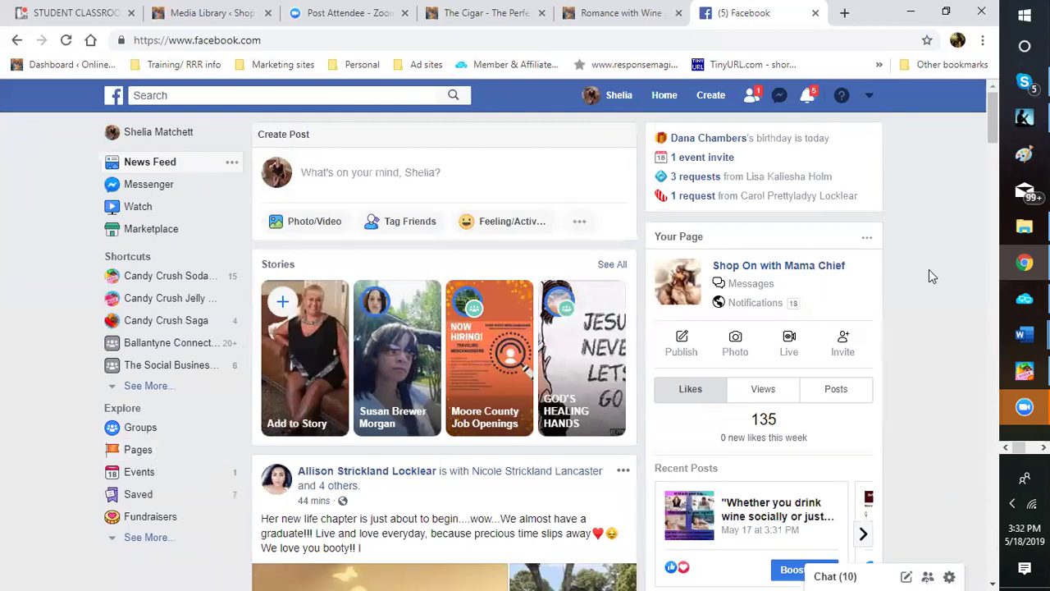
scroll(929, 270, down, 3)
scroll(928, 274, down, 2)
scroll(890, 227, up, 5)
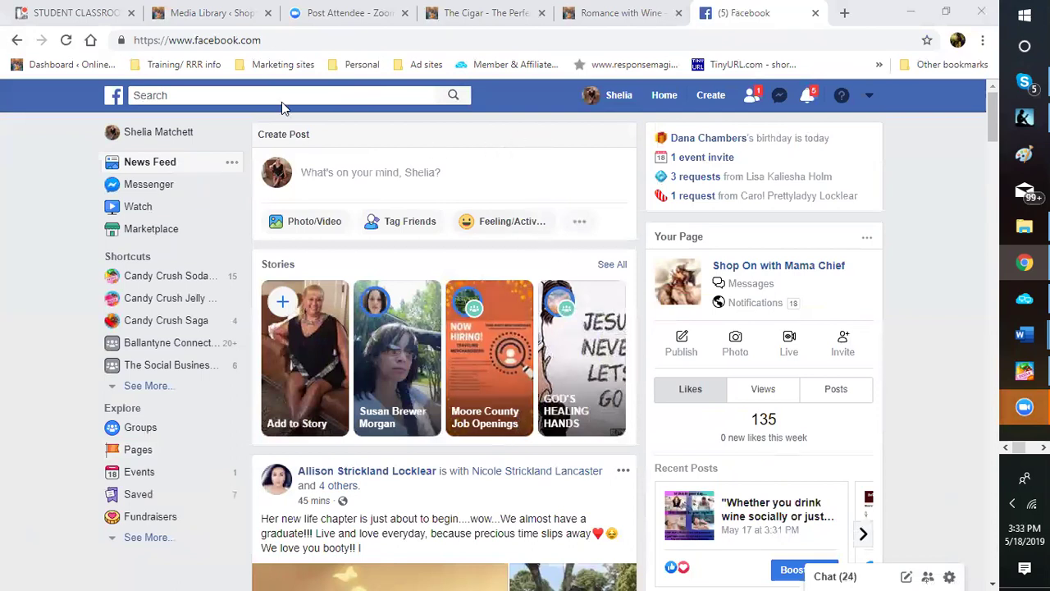
Switch to the WordPress admin of the Shop with MamaChief site and open the list of all pages
click(499, 12)
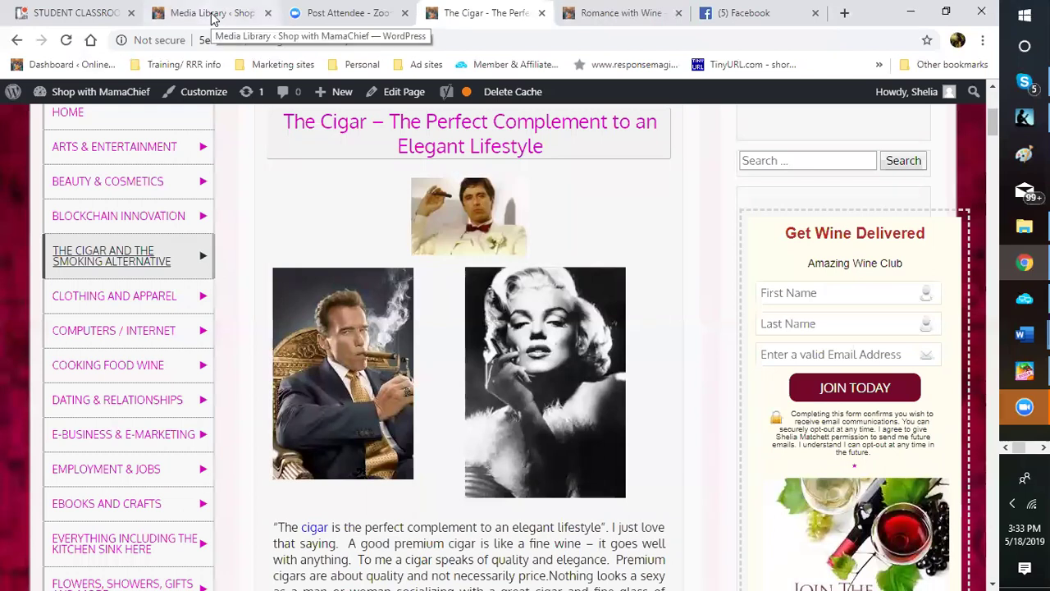
click(211, 15)
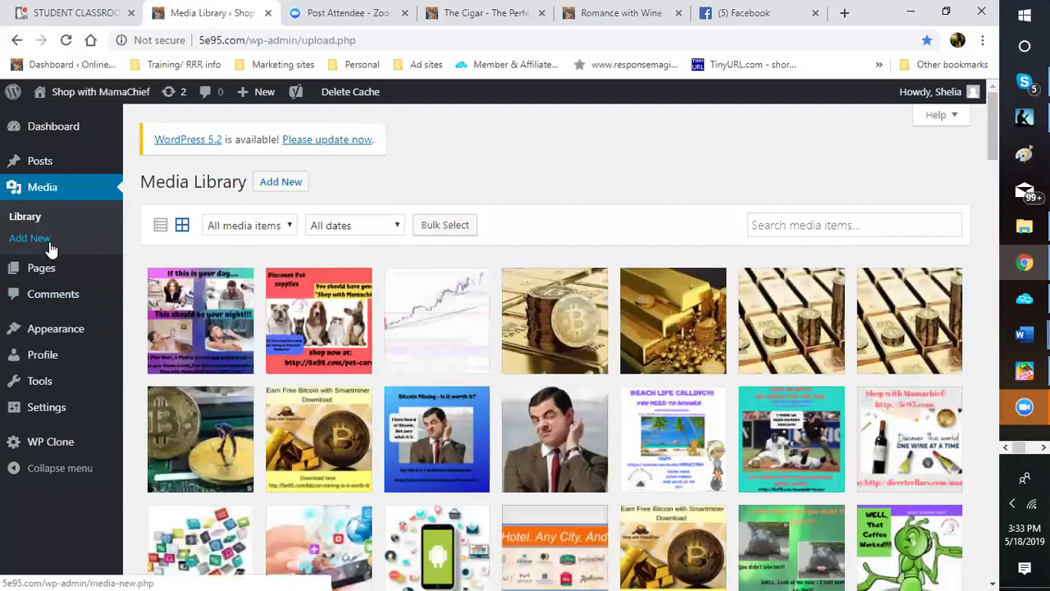
mouse_move(37, 275)
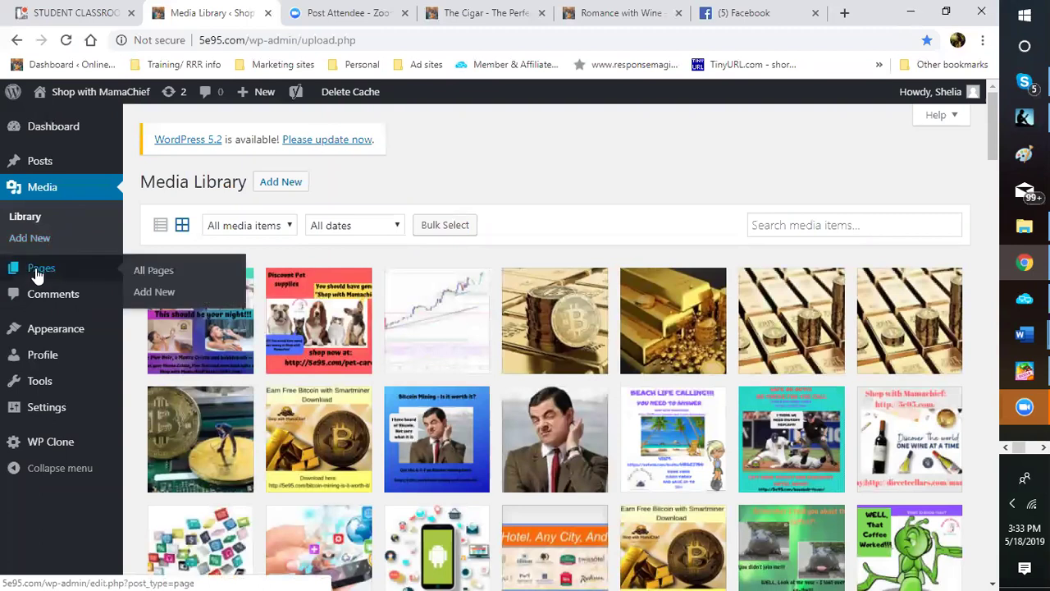
click(144, 279)
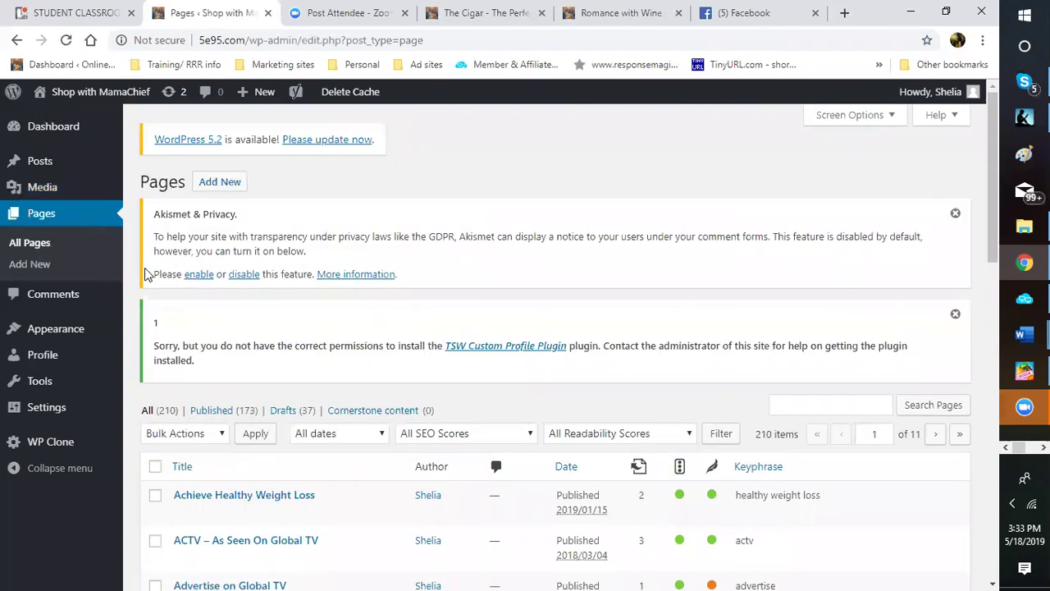
scroll(298, 476, down, 2)
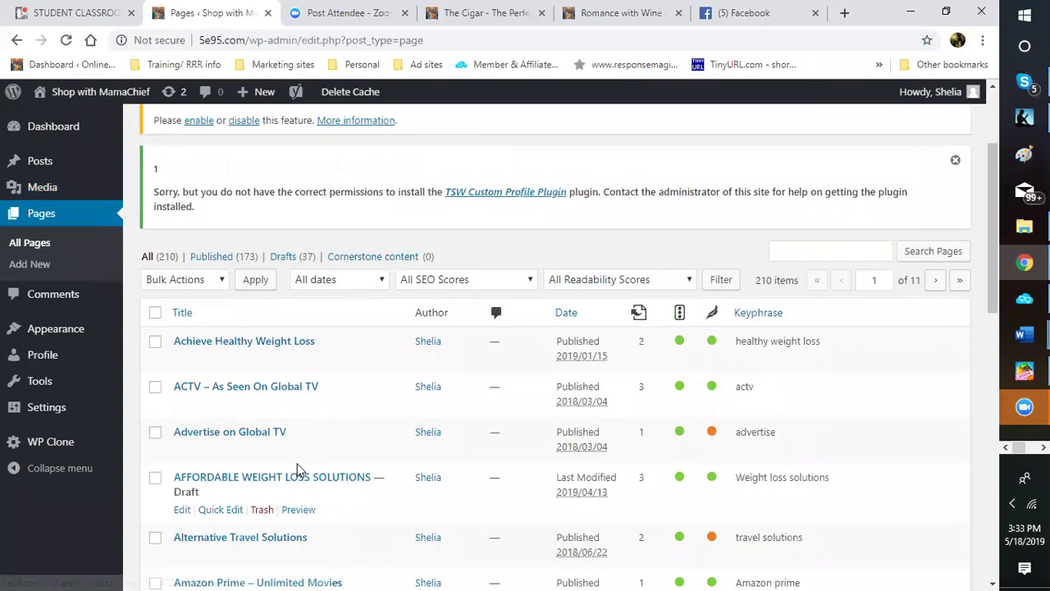
Find the "Baseball Fever – Don't Miss a Single Pitch!!!" page in the pages list and open it for editing
scroll(299, 473, down, 2)
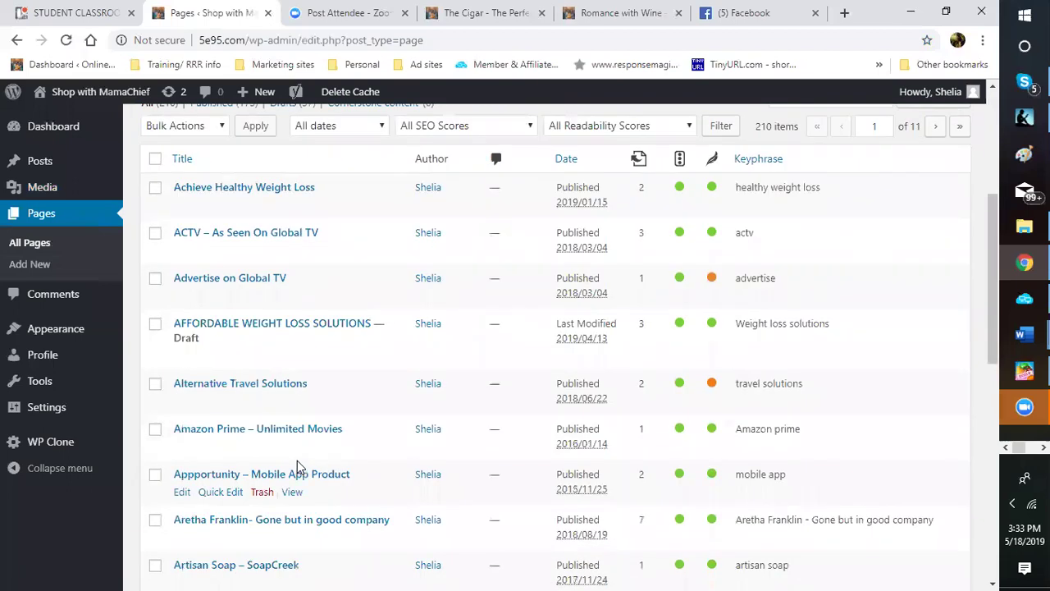
scroll(299, 467, down, 2)
scroll(299, 465, down, 2)
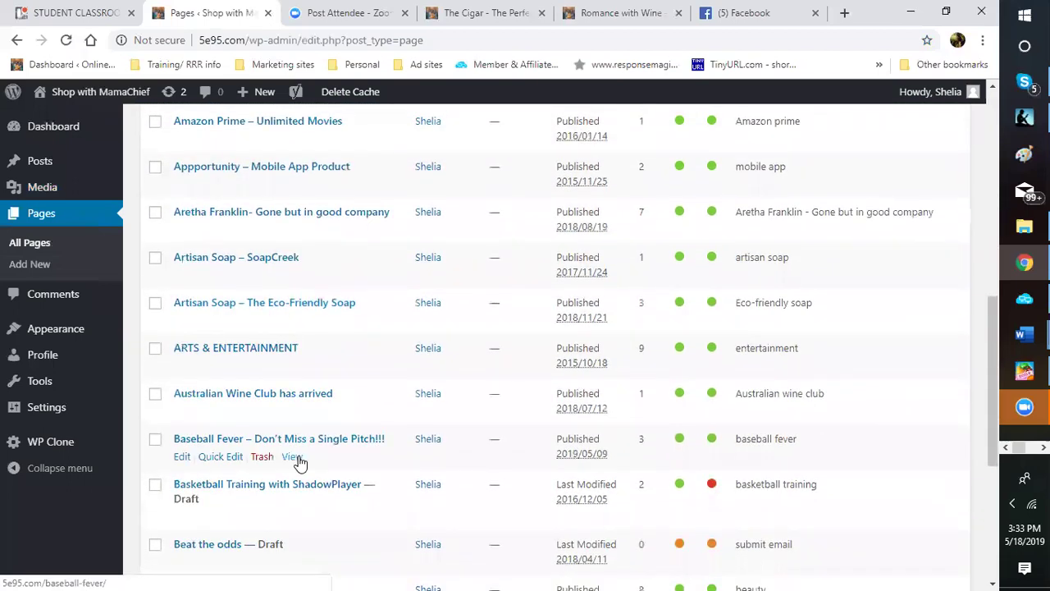
click(182, 459)
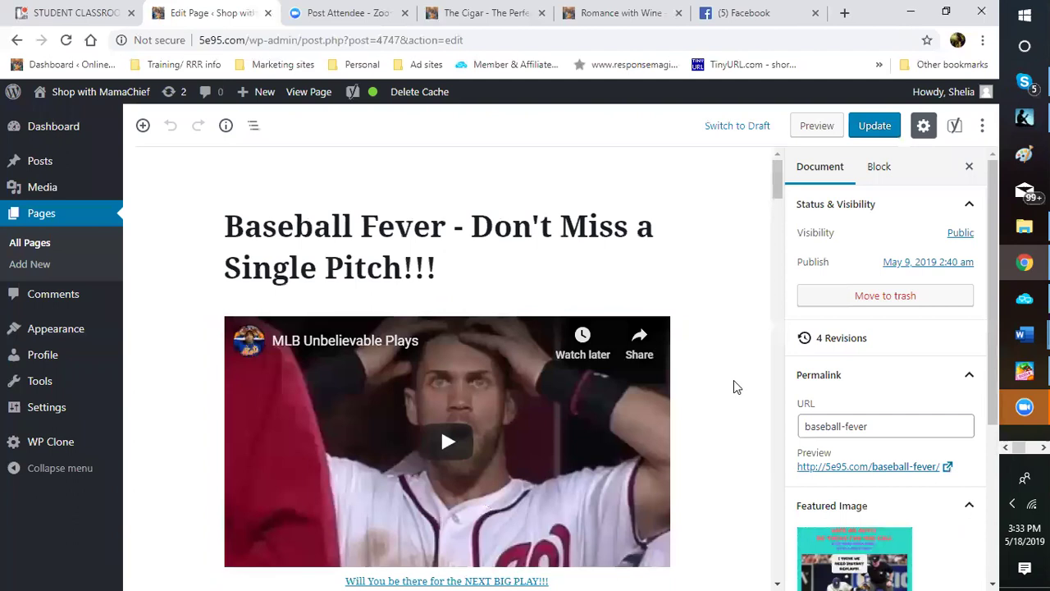
Convert the invalid "Discount Sports Tickets" banner block to HTML and show its preview
scroll(734, 380, down, 1)
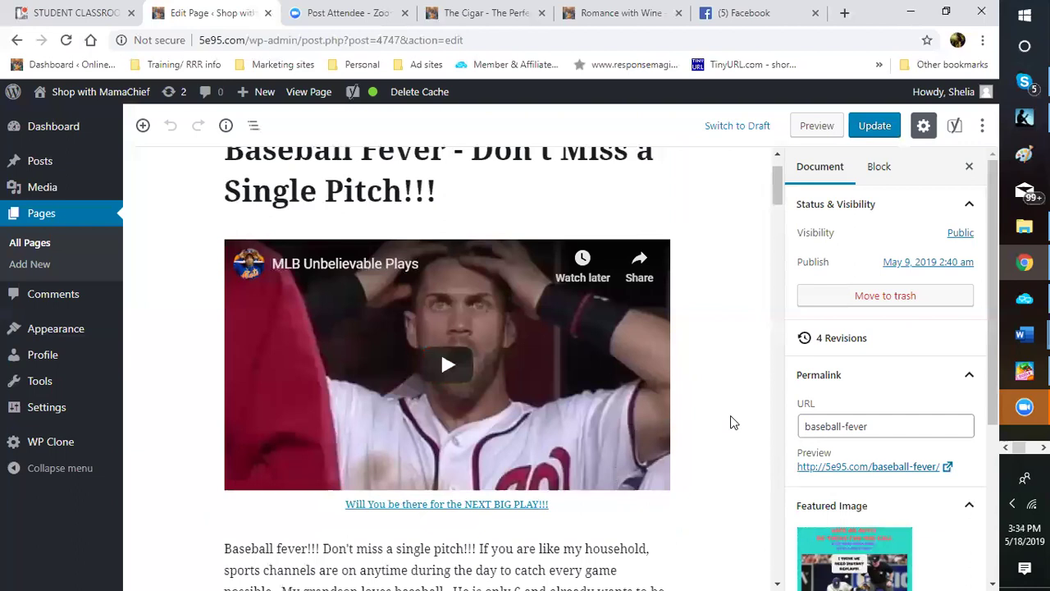
scroll(732, 423, down, 2)
scroll(733, 422, down, 5)
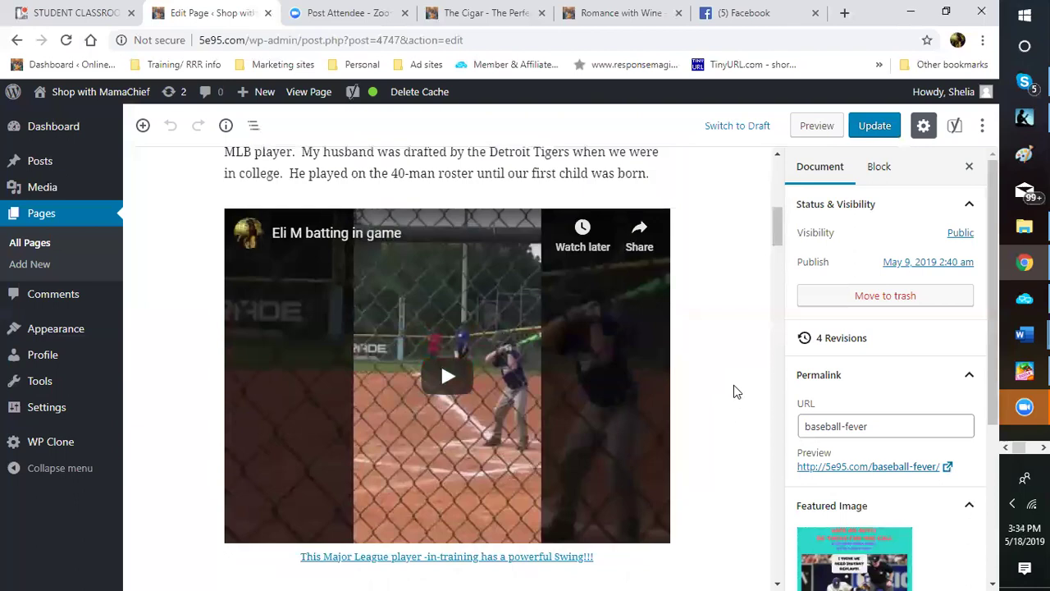
scroll(733, 385, down, 4)
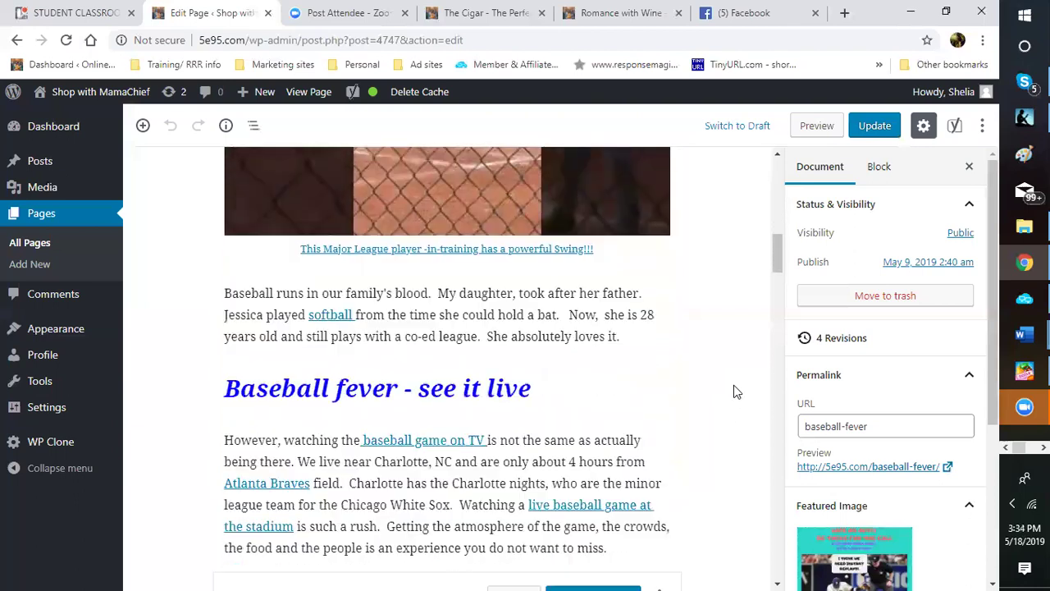
scroll(706, 382, down, 4)
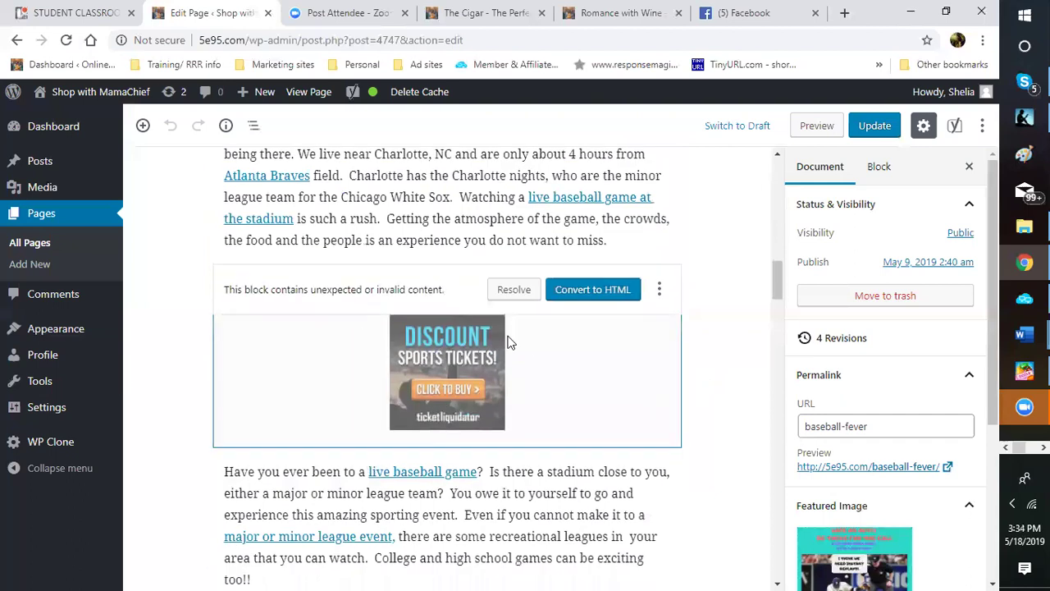
click(574, 294)
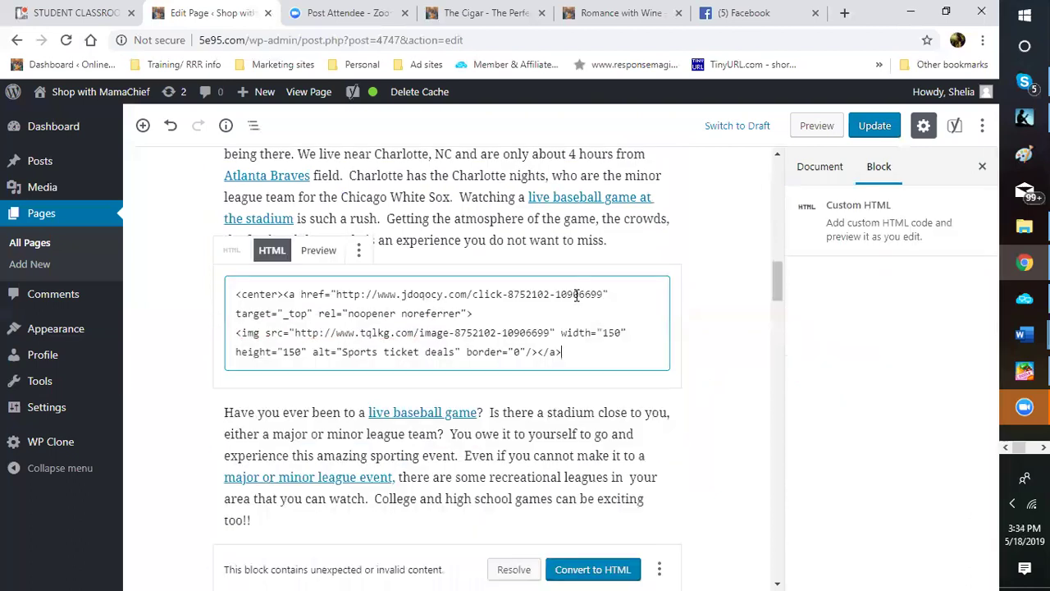
click(318, 250)
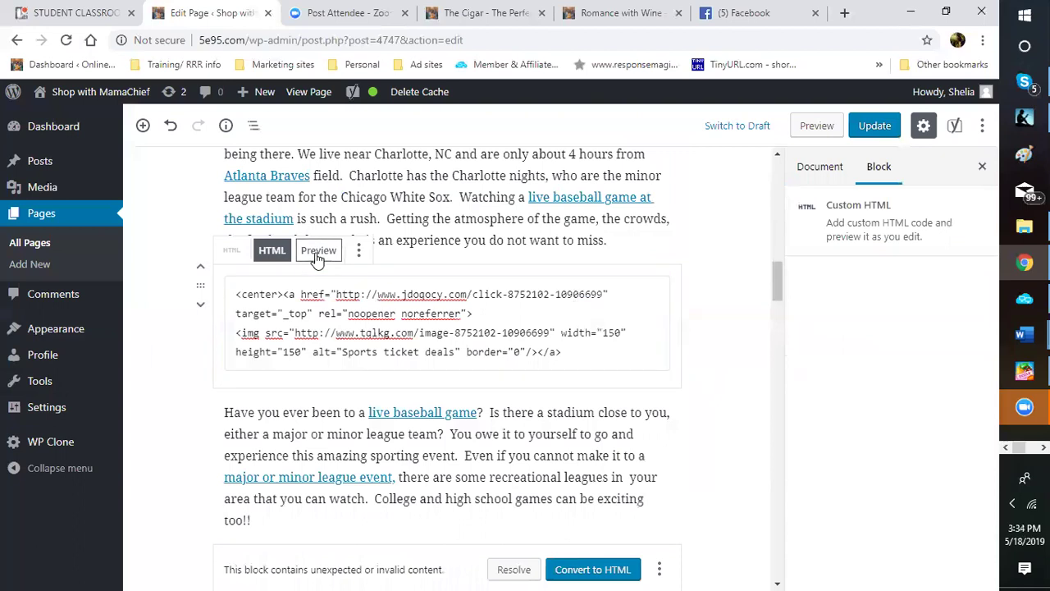
Convert the invalid "Find Sports Tickets Today!" banner block to HTML and show its preview
scroll(719, 355, down, 4)
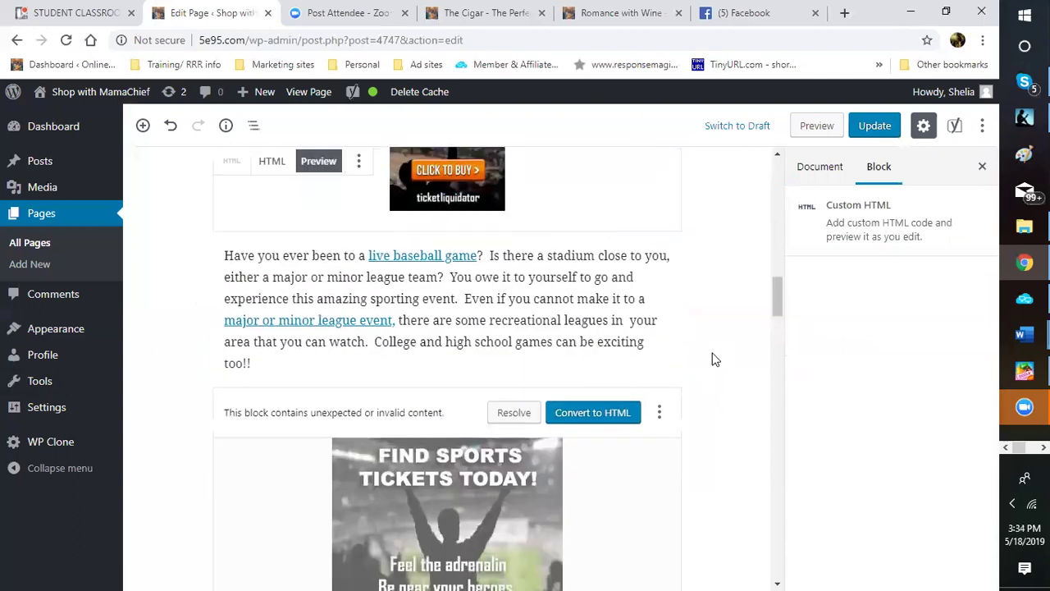
scroll(510, 289, down, 1)
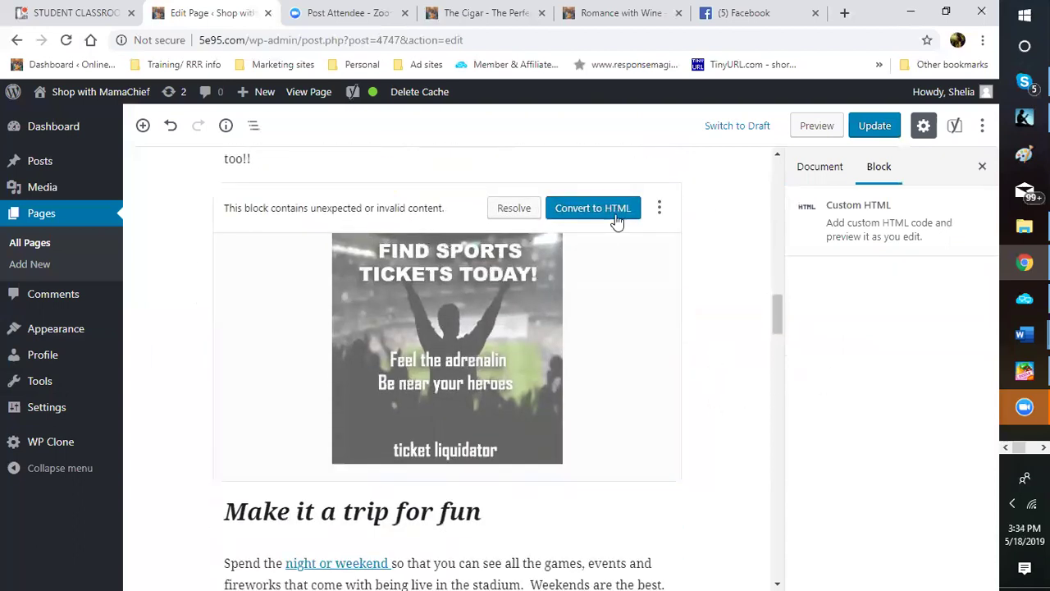
click(589, 216)
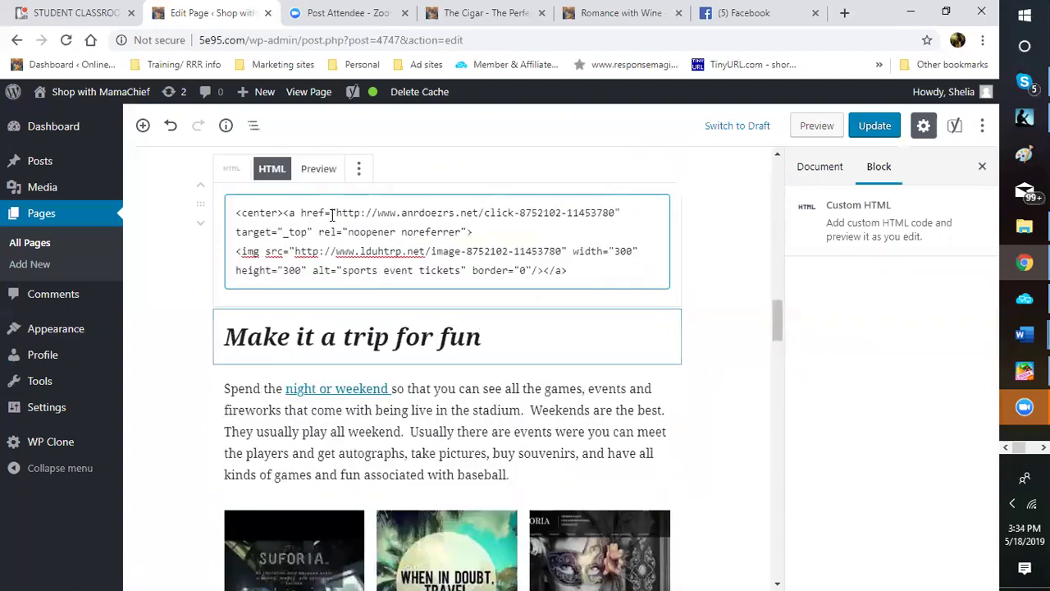
click(318, 169)
Convert the invalid OnlineSports baseball equipment banner block to HTML and show its preview
scroll(729, 307, down, 2)
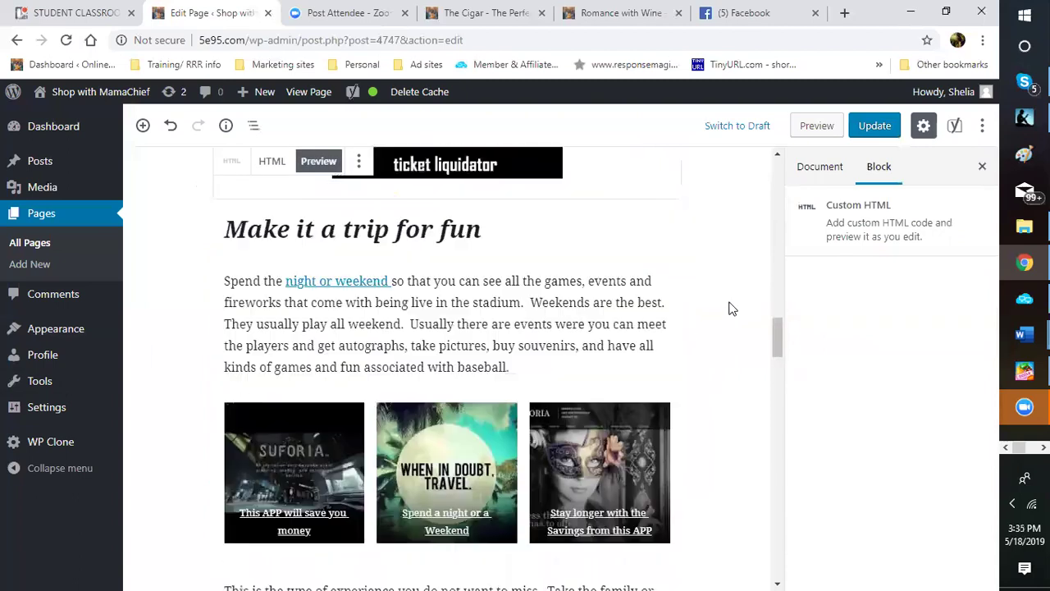
scroll(729, 307, down, 4)
scroll(729, 307, up, 3)
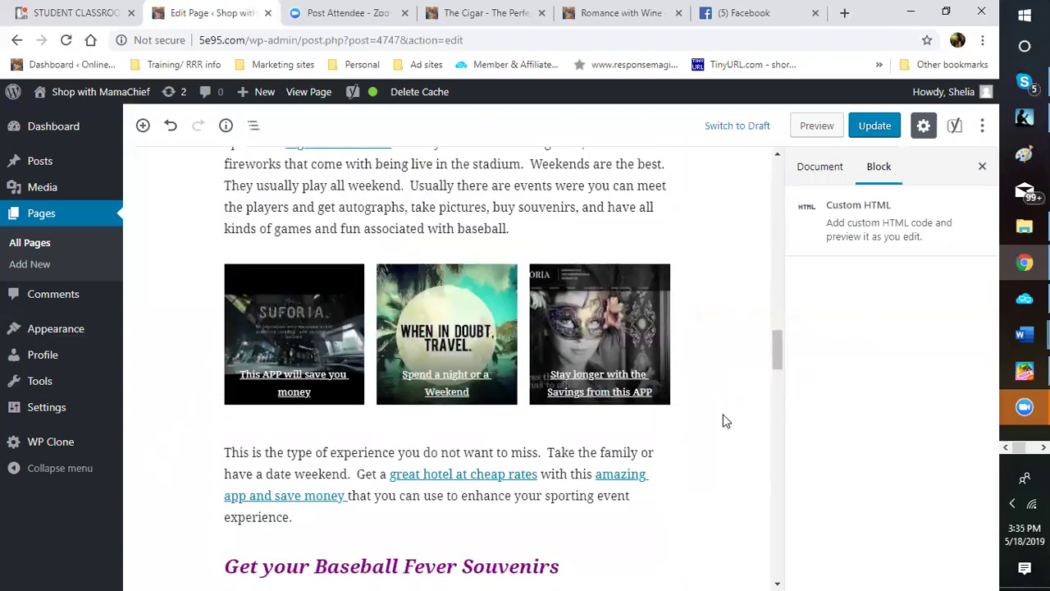
scroll(722, 423, down, 1)
scroll(720, 420, down, 5)
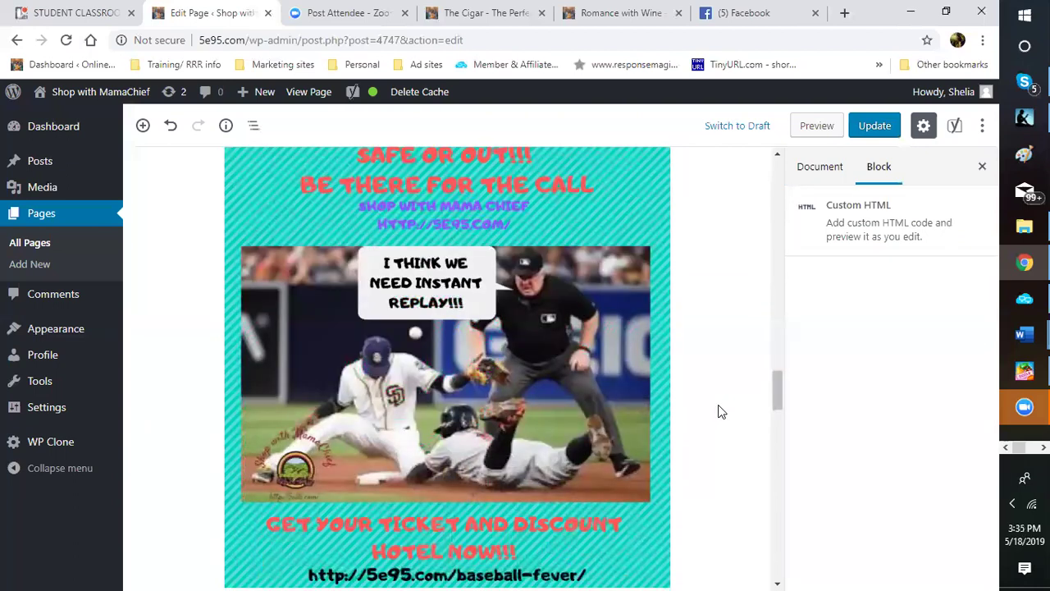
scroll(710, 407, down, 3)
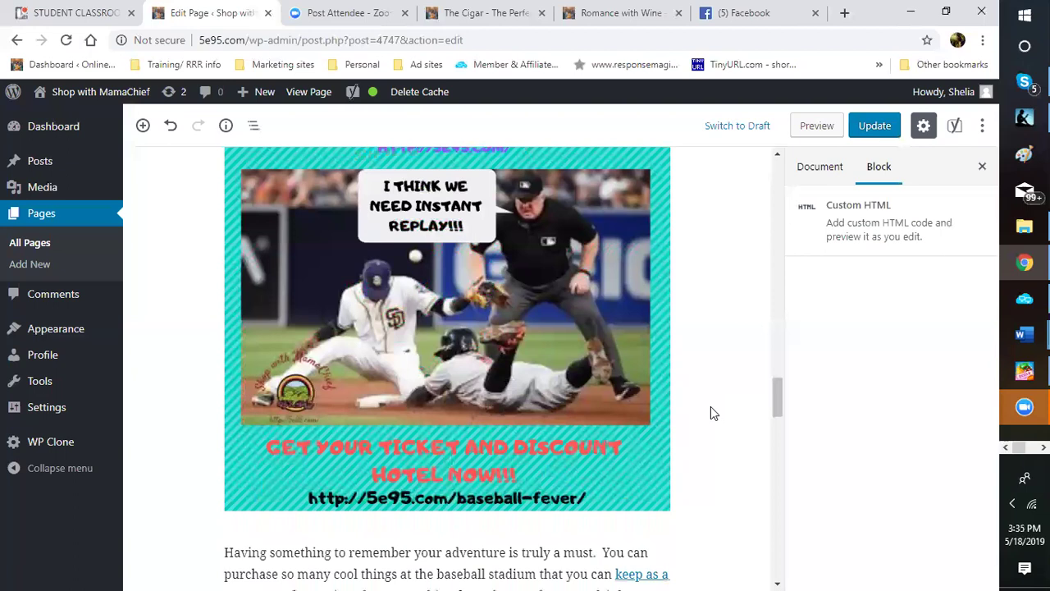
scroll(710, 419, down, 5)
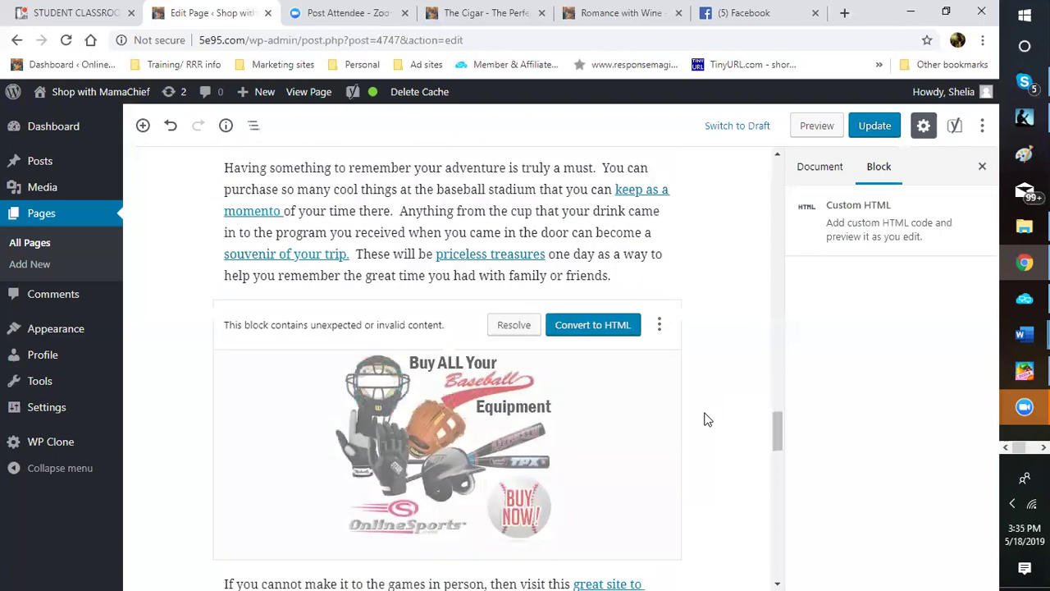
click(580, 183)
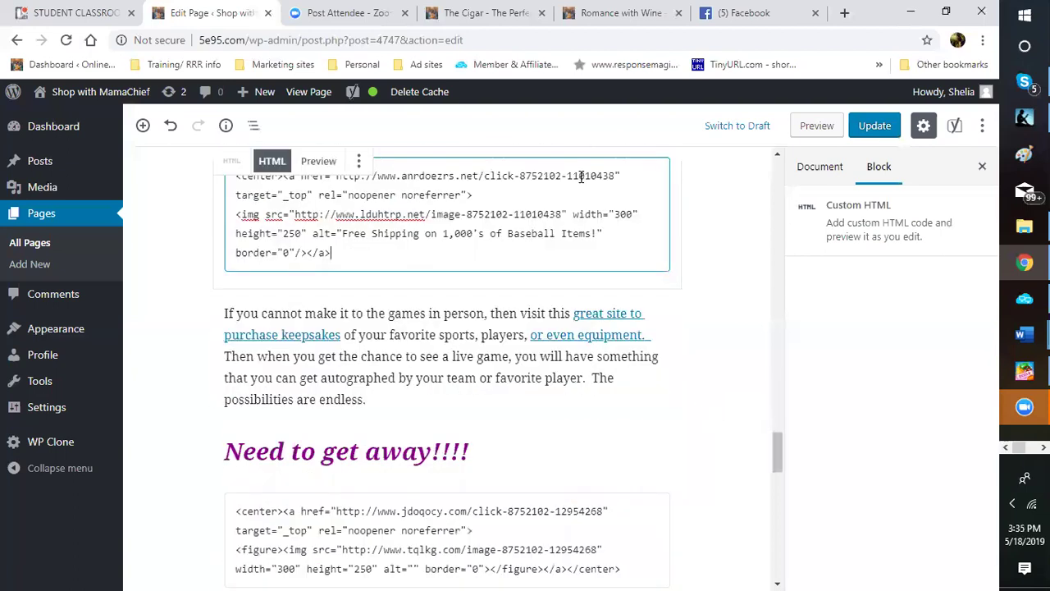
click(319, 161)
Review the rest of the Baseball Fever page, including the getaway section, the beach image and the Yoast SEO snippet preview
scroll(744, 415, down, 9)
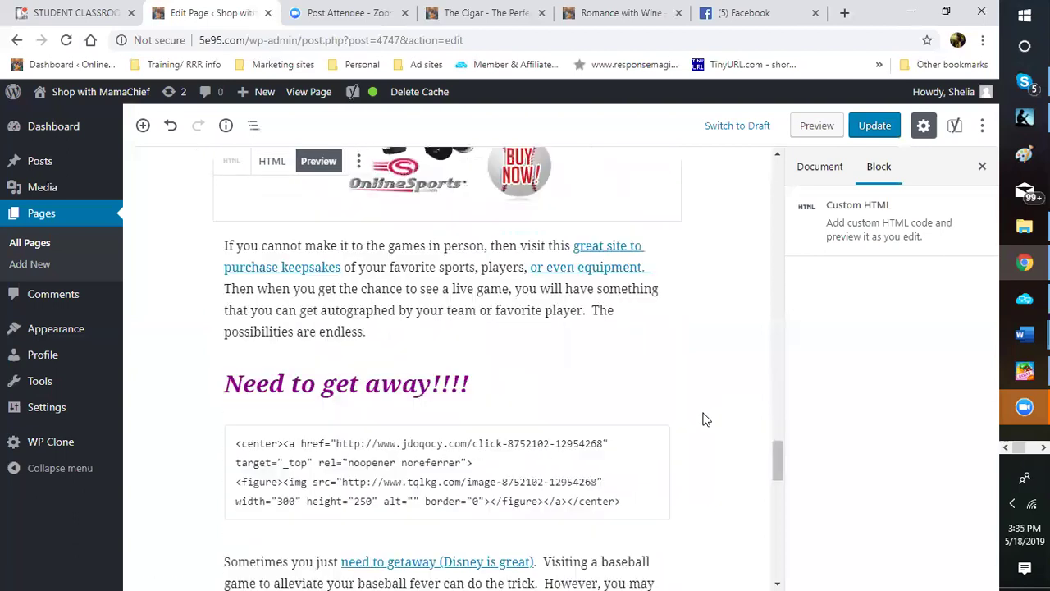
scroll(665, 422, down, 4)
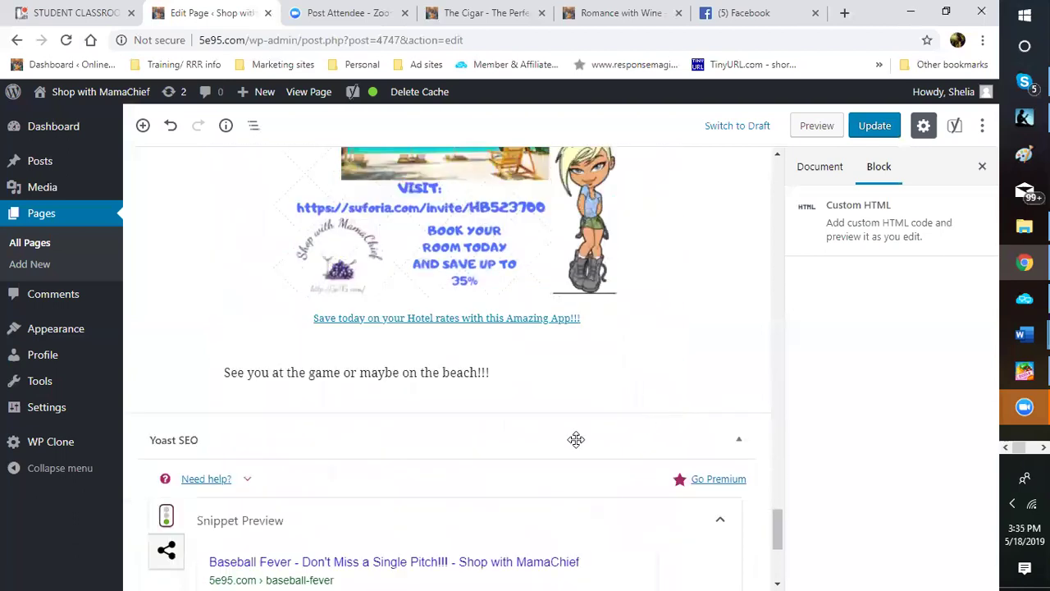
scroll(558, 449, down, 4)
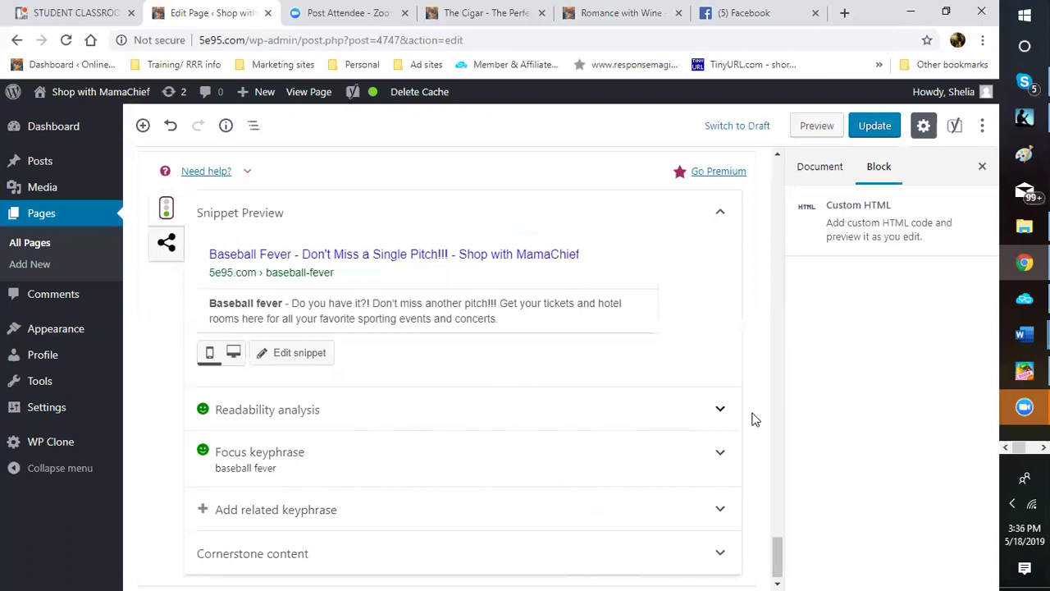
scroll(685, 474, up, 10)
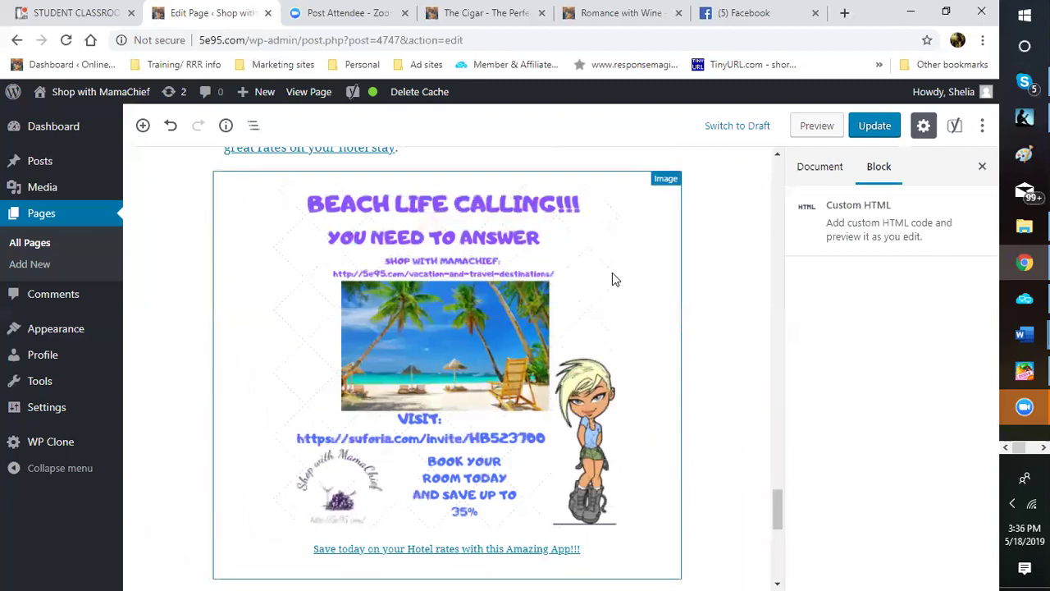
scroll(476, 503, down, 4)
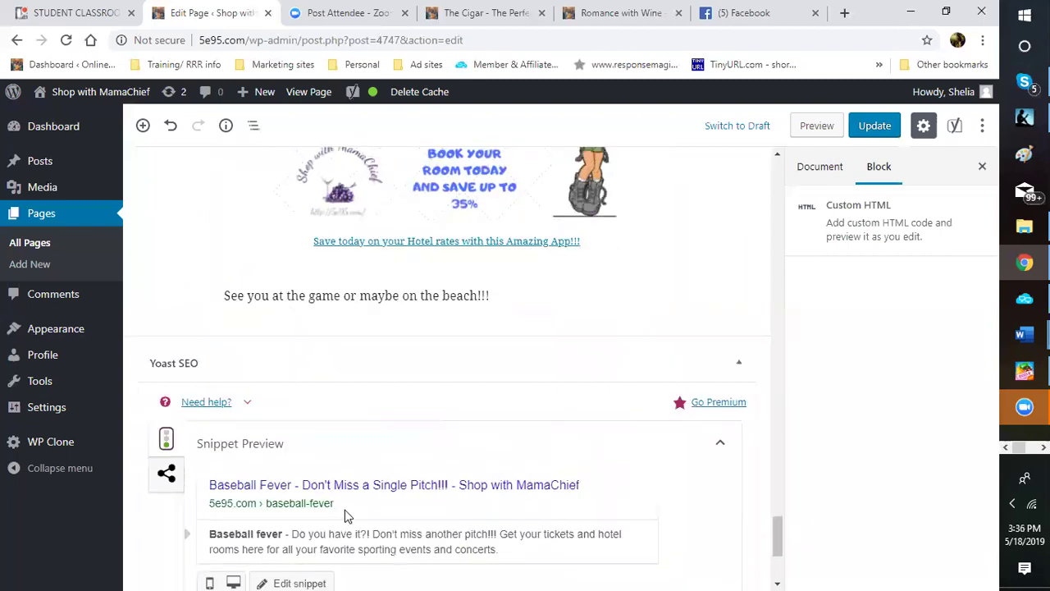
scroll(389, 509, down, 2)
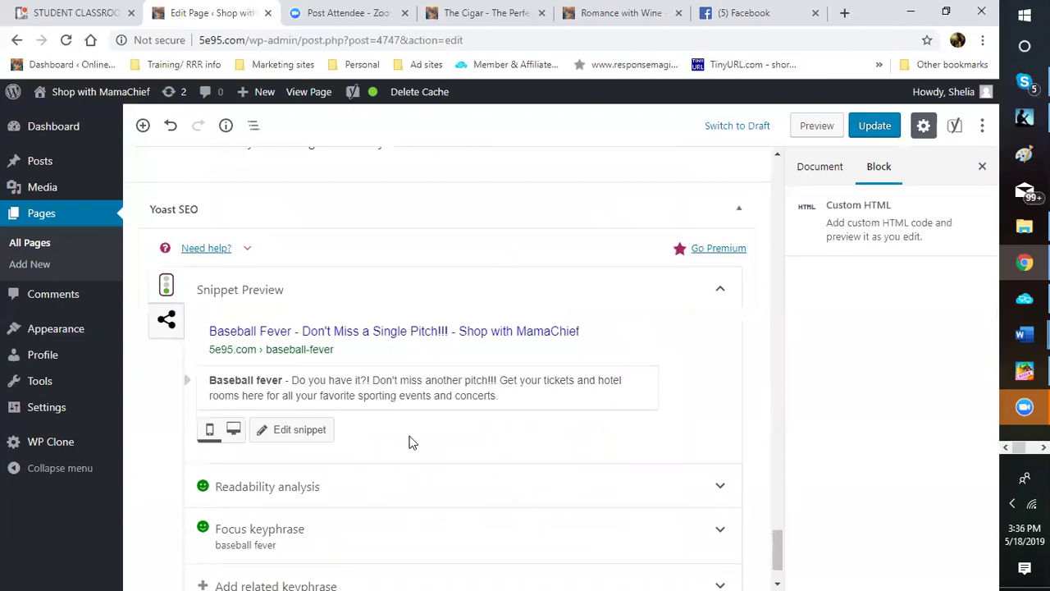
scroll(394, 476, up, 5)
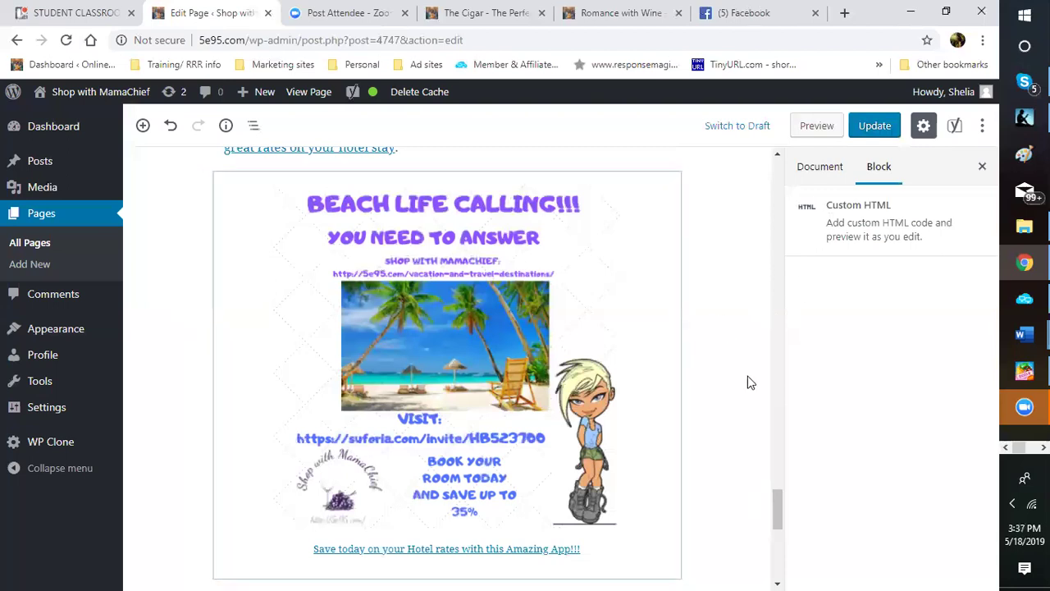
scroll(717, 417, up, 5)
scroll(702, 424, down, 4)
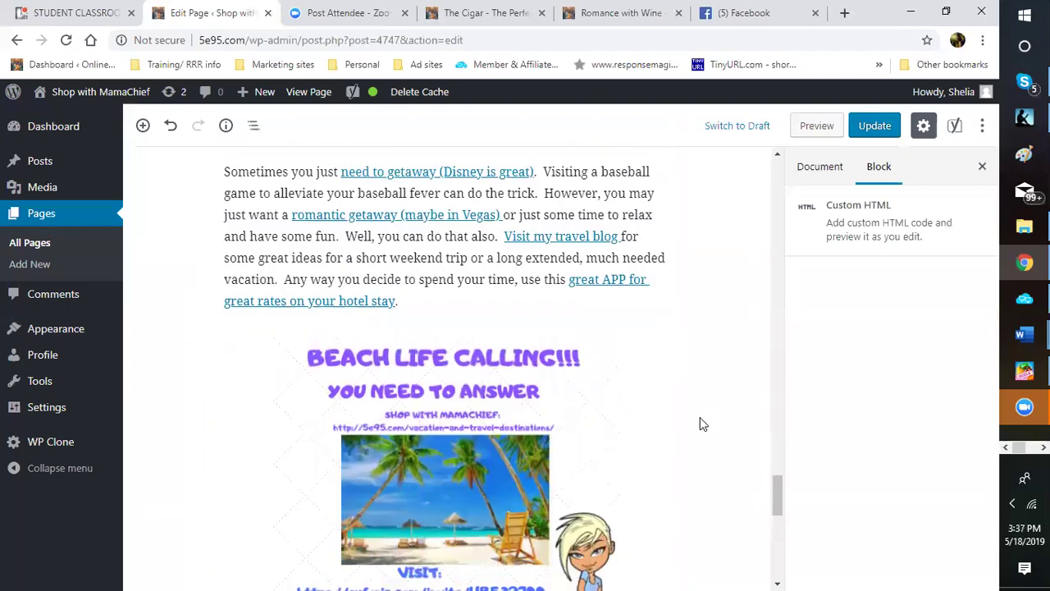
scroll(600, 382, down, 2)
Check the Yoast focus keyphrase and set the "Beach Life Calling!!!" image's alt text to "baseball fever"
click(605, 309)
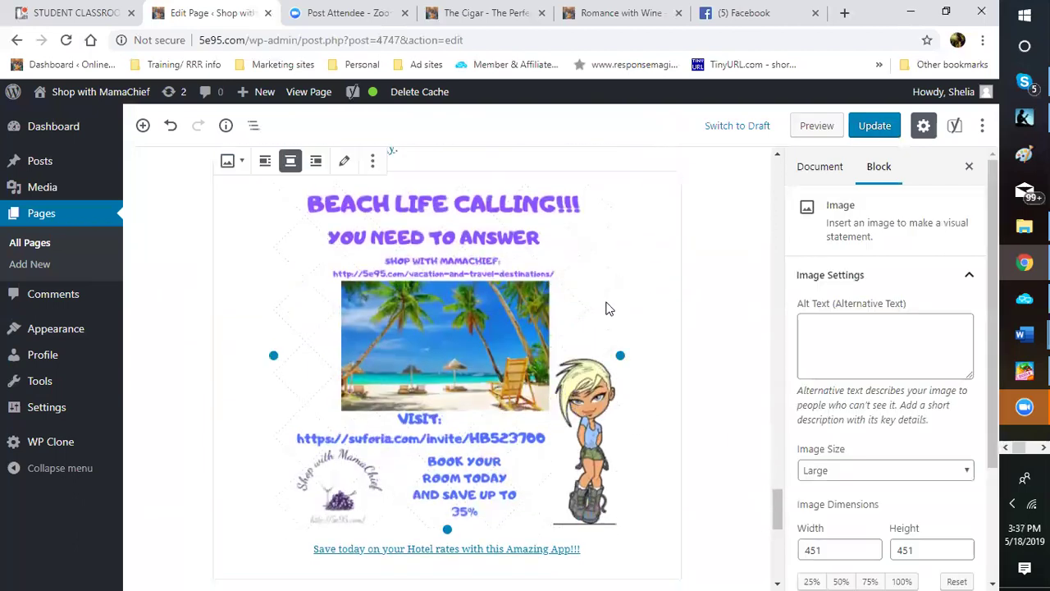
click(850, 336)
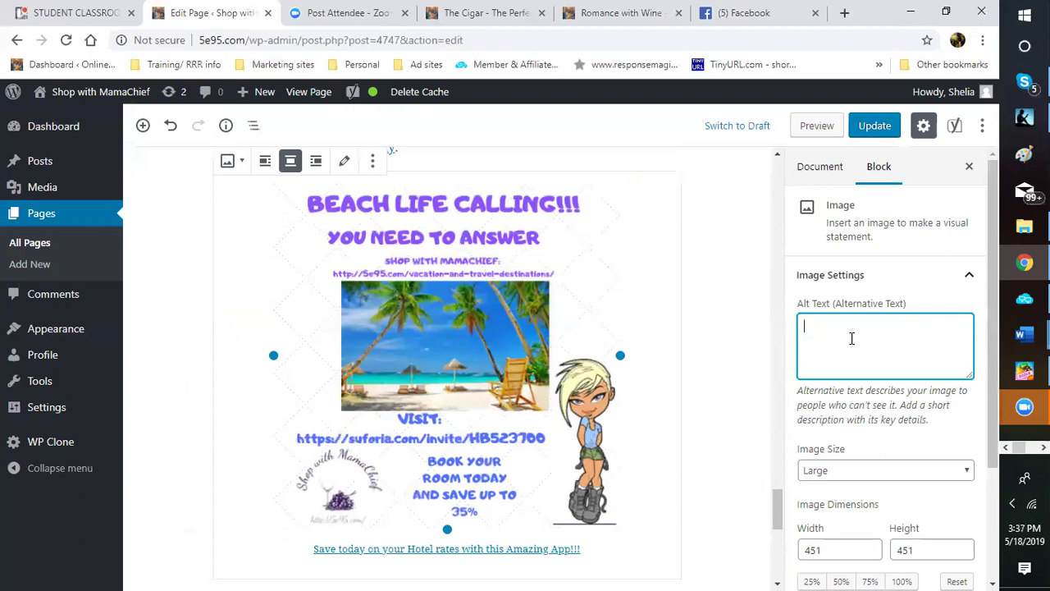
scroll(673, 398, down, 6)
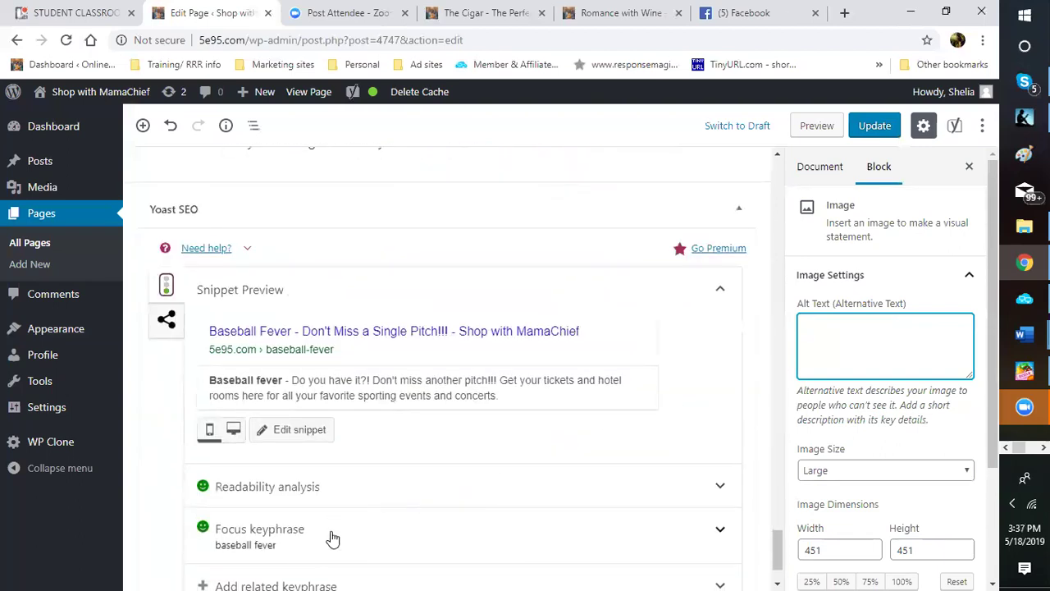
scroll(353, 529, up, 4)
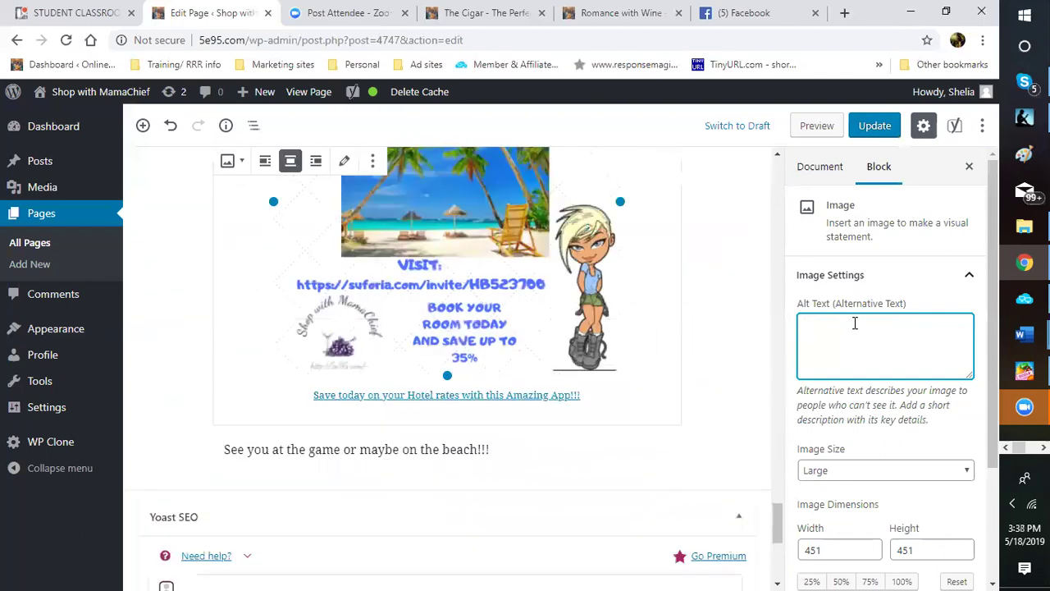
text(ba)
text(ball fever)
Look over the beach image's size, dimensions and Link Settings, collapsing and expanding the link section
scroll(682, 406, down, 4)
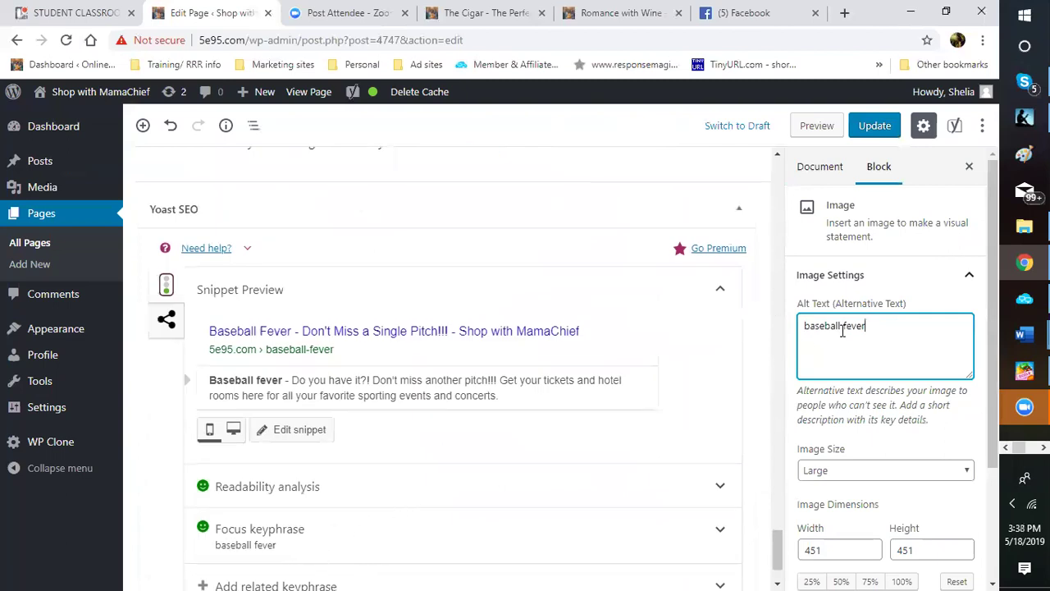
scroll(830, 389, down, 1)
scroll(830, 389, down, 3)
scroll(699, 434, down, 2)
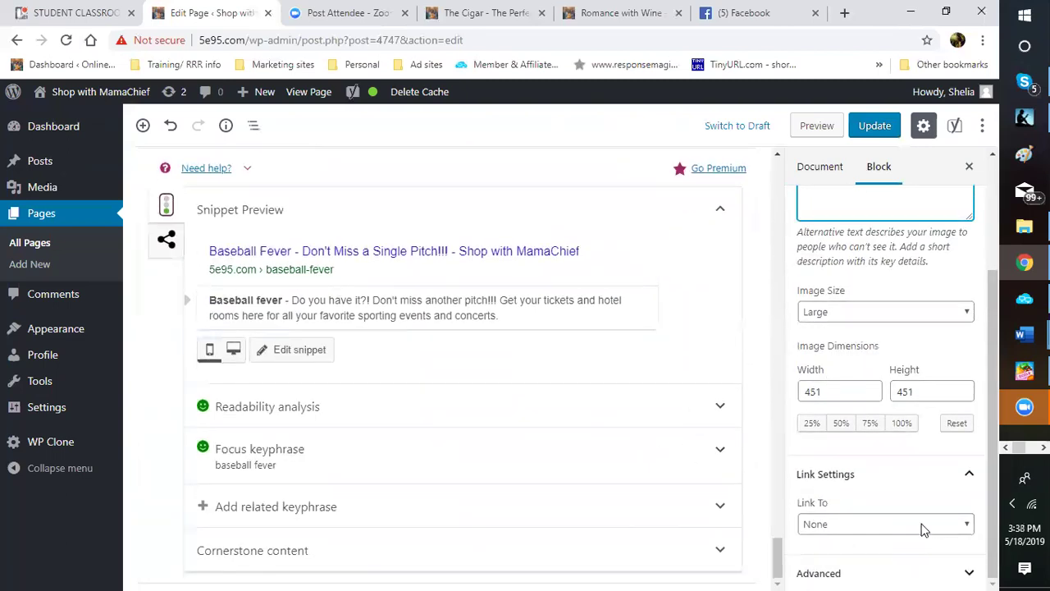
click(972, 484)
scroll(870, 496, up, 2)
scroll(867, 493, down, 1)
click(973, 538)
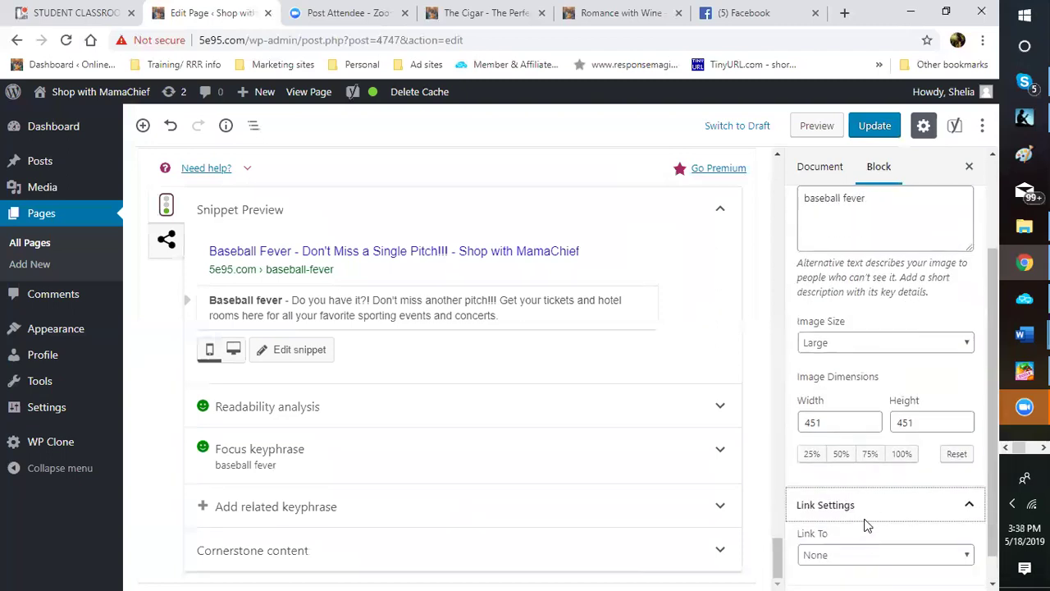
scroll(868, 526, down, 1)
Check the link behind the beach image's hotel rates caption, then deselect the image block
scroll(539, 461, up, 1)
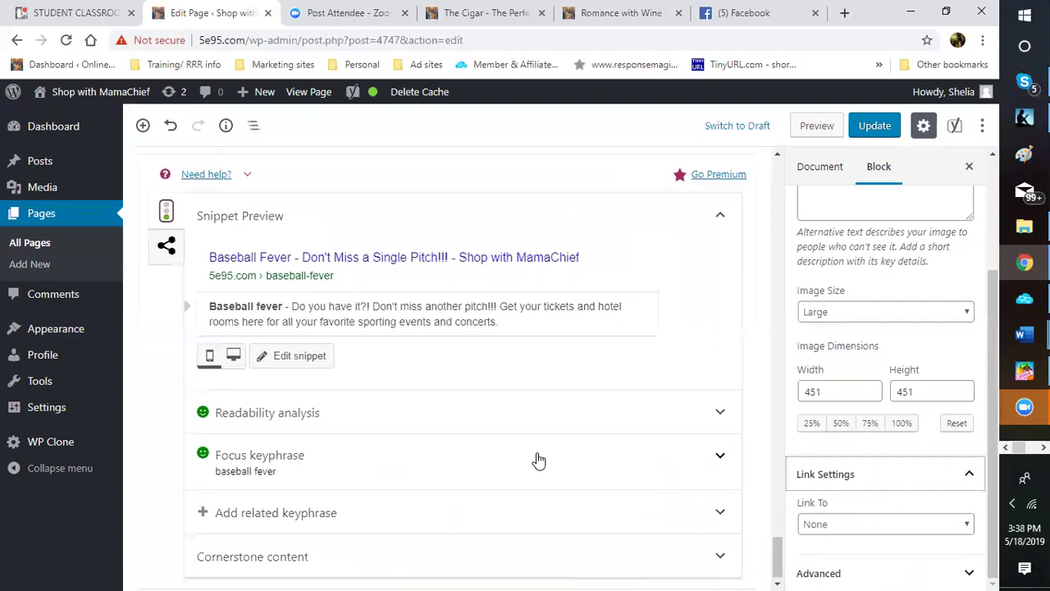
scroll(539, 461, up, 5)
right_click(504, 469)
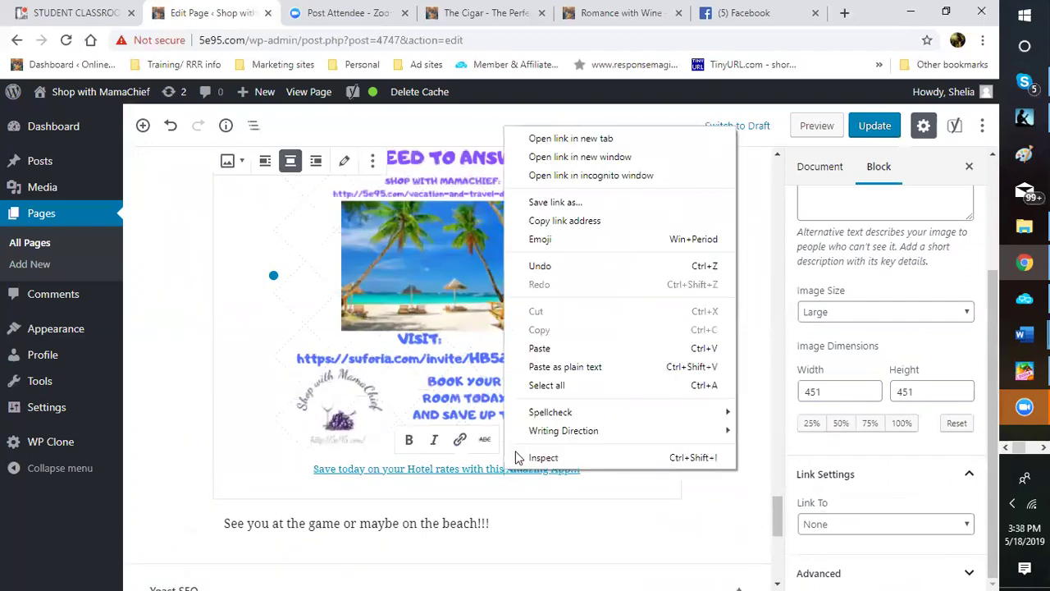
click(553, 223)
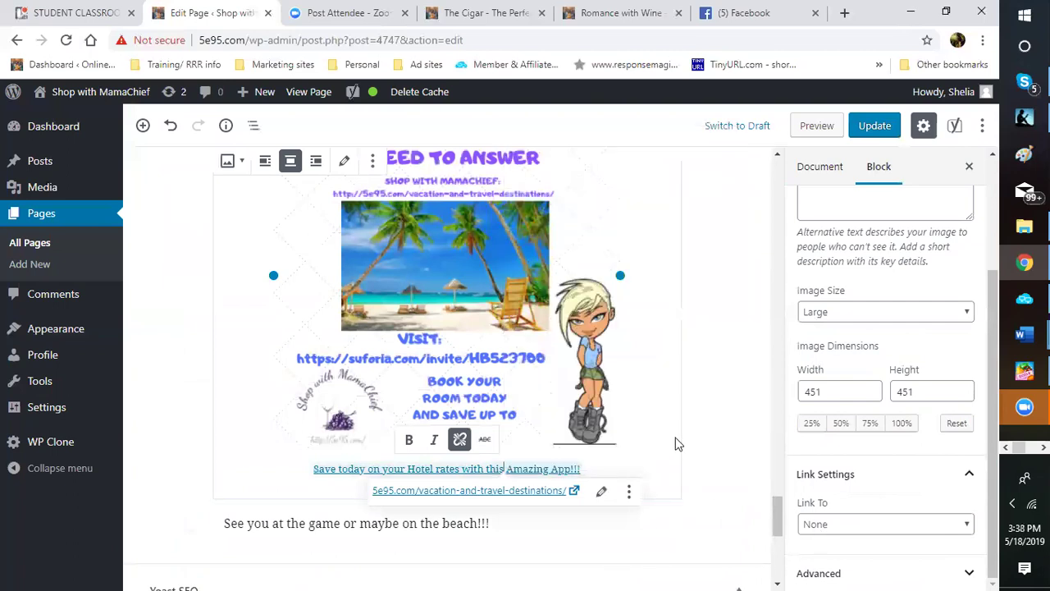
click(710, 416)
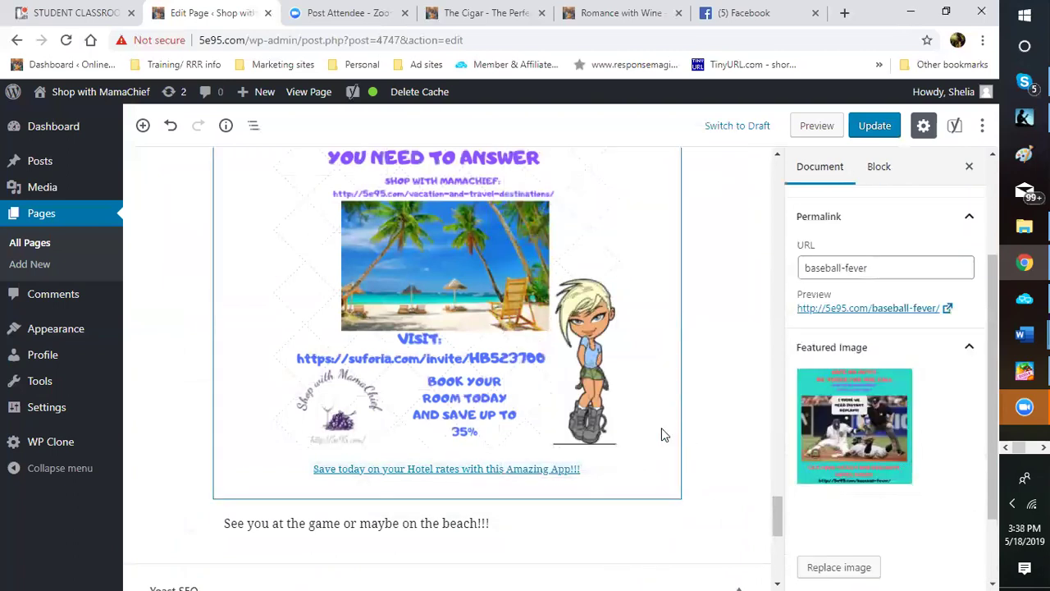
Look over the beach image, its caption and the closing line, and reselect the image block to show its settings
scroll(661, 436, up, 3)
scroll(651, 435, down, 3)
scroll(744, 428, up, 1)
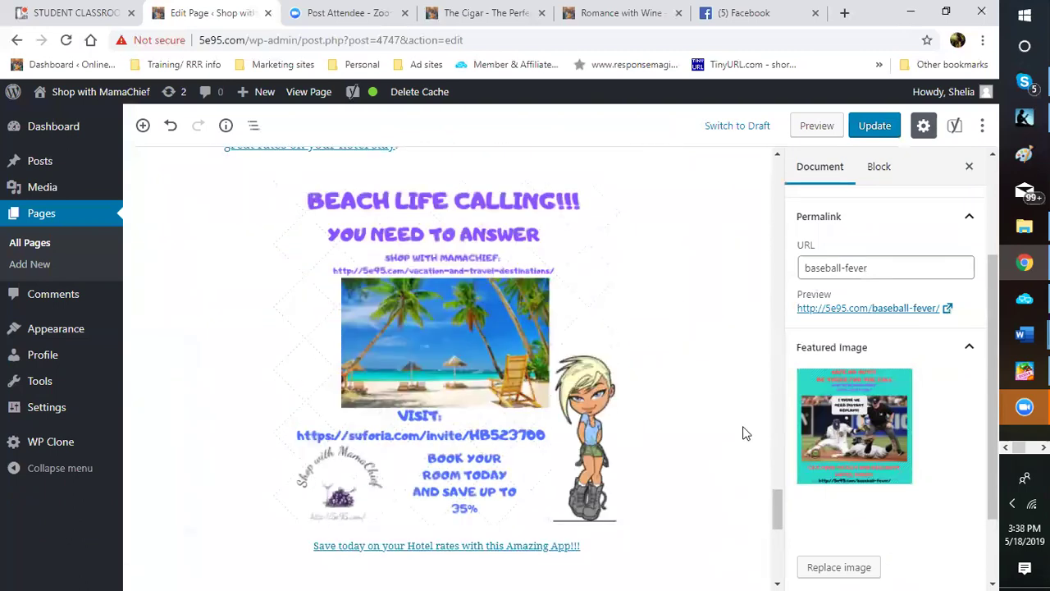
scroll(744, 433, down, 3)
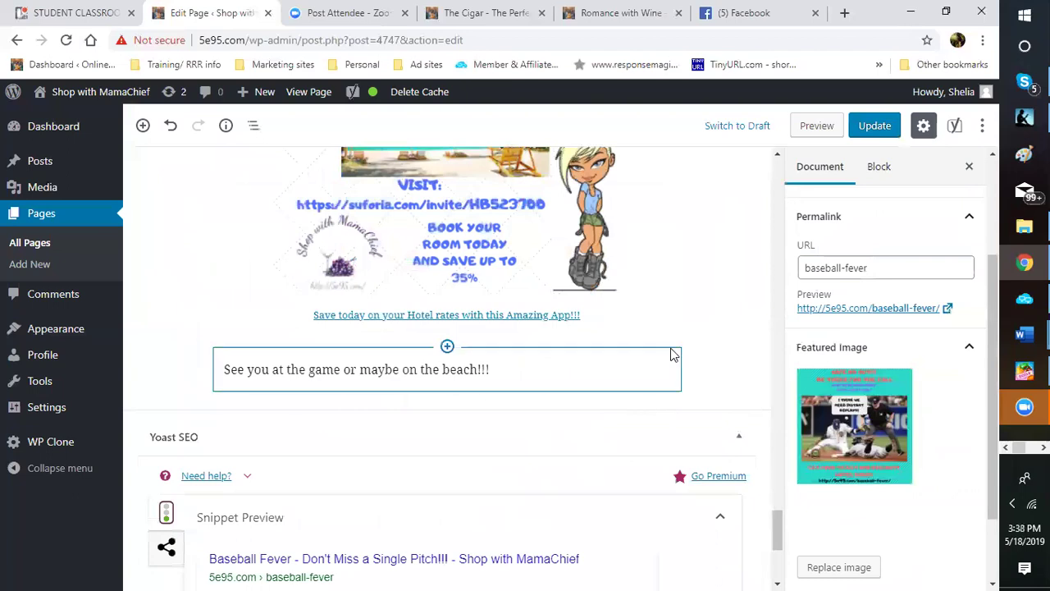
scroll(666, 298, up, 1)
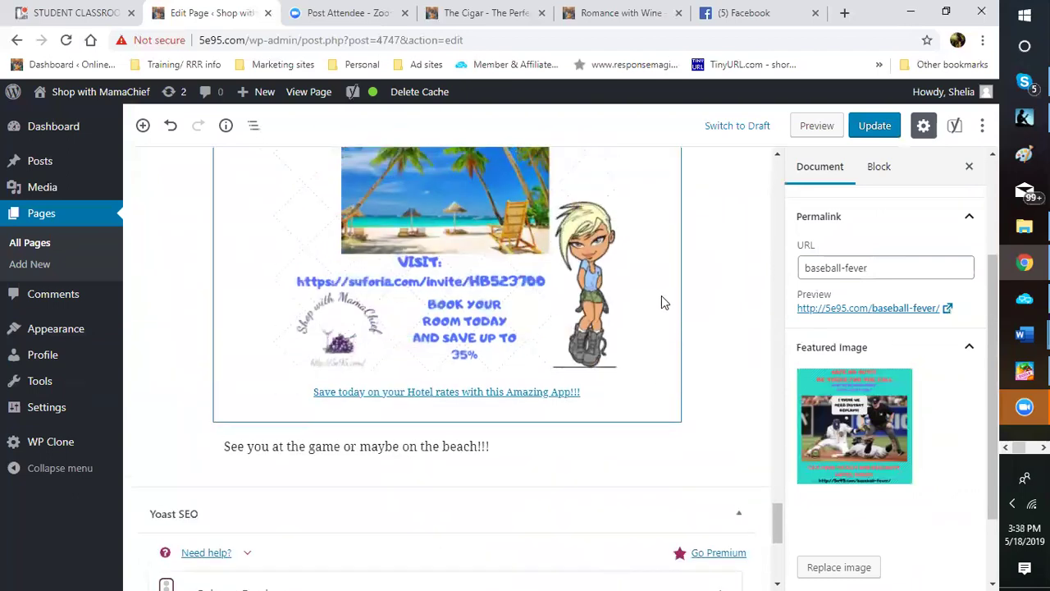
click(662, 298)
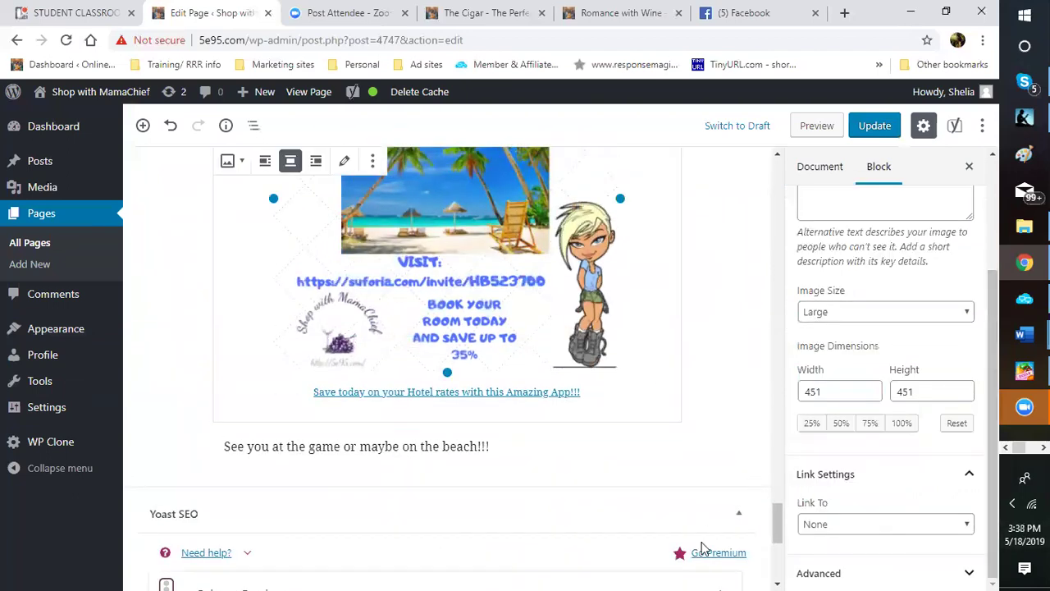
scroll(691, 307, up, 3)
scroll(849, 293, up, 2)
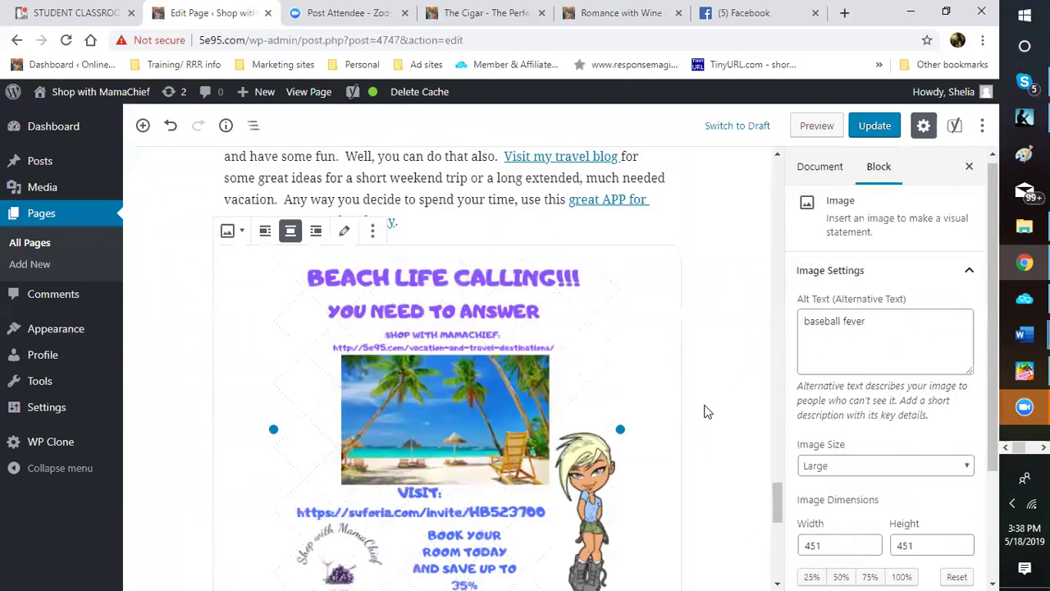
Review the page's Yoast SEO section, including the snippet preview, readability analysis and focus keyphrase
scroll(710, 393, down, 6)
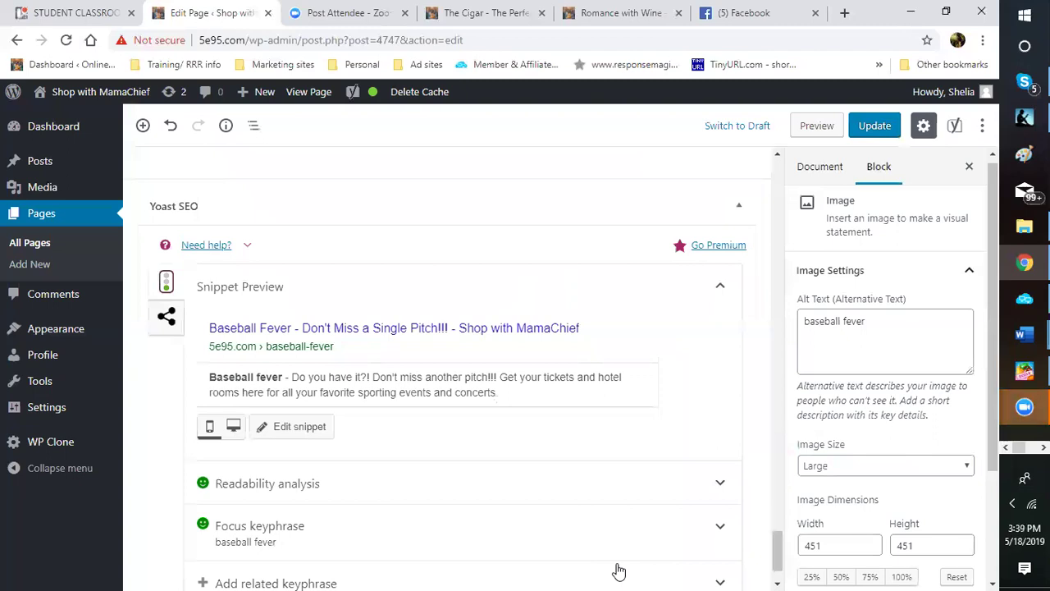
scroll(745, 402, down, 1)
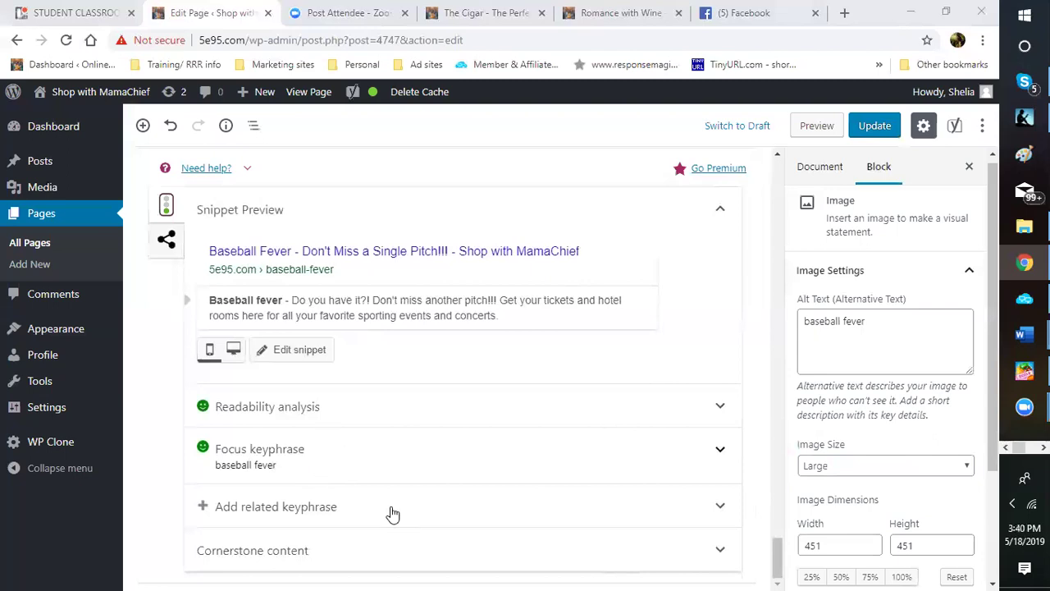
scroll(527, 489, up, 1)
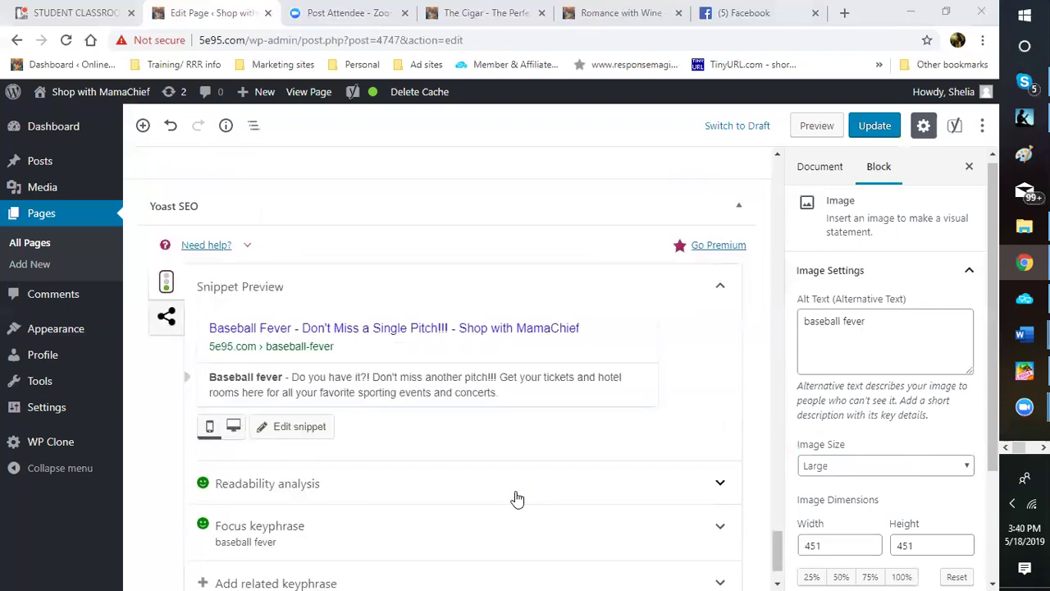
scroll(517, 499, up, 1)
scroll(459, 480, down, 2)
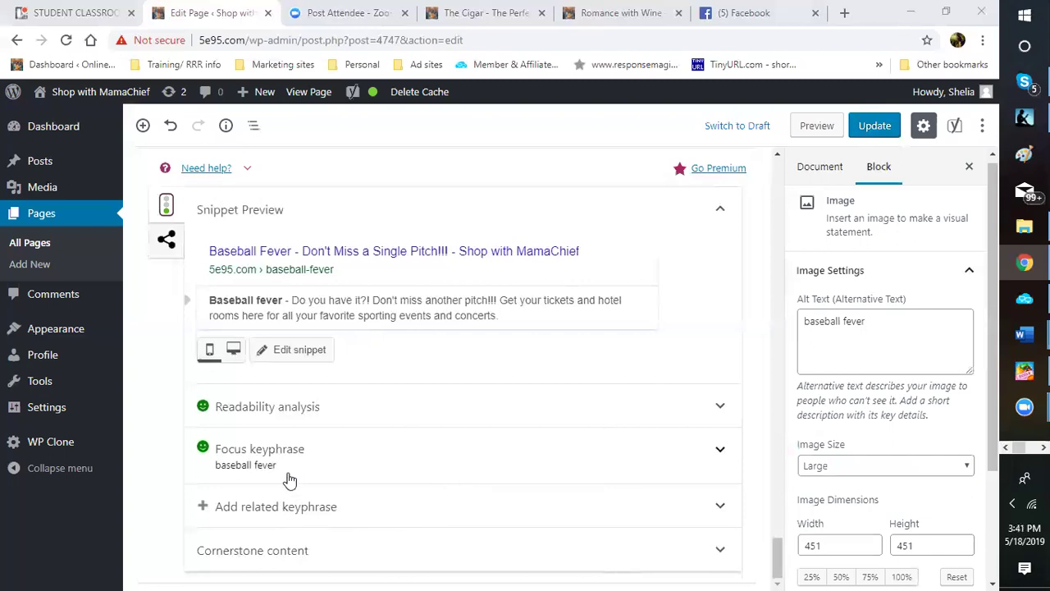
Compare the beach image's alt text, dimensions and link settings with the Yoast focus keyphrase
scroll(495, 462, up, 6)
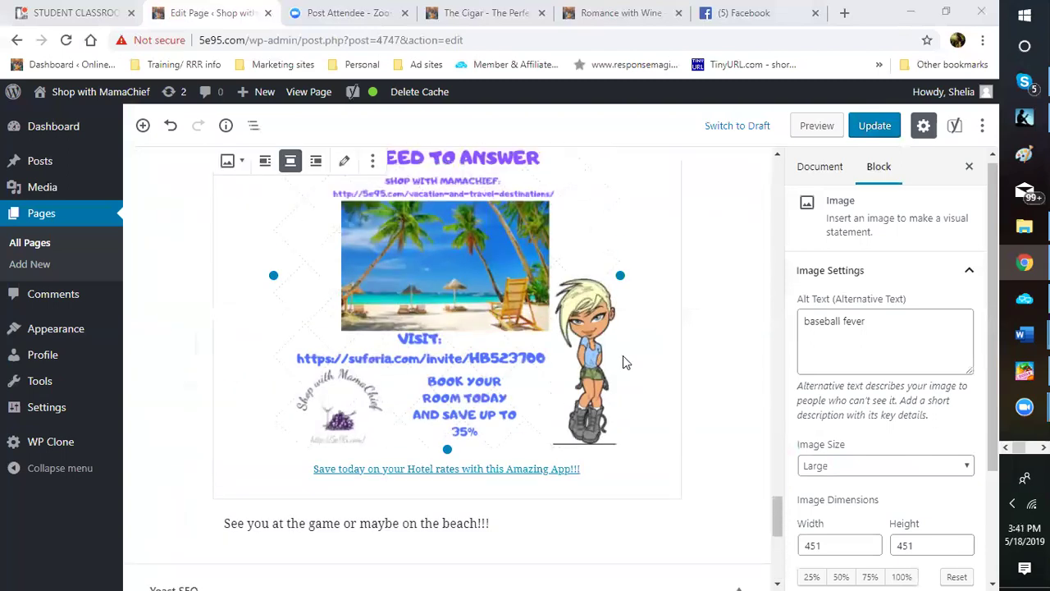
scroll(749, 361, up, 1)
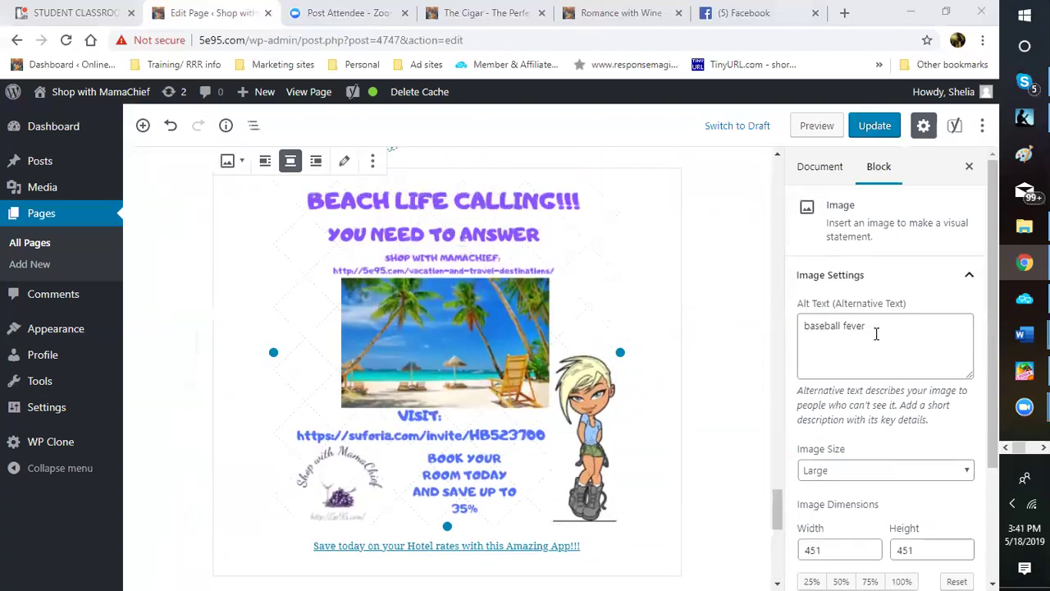
scroll(877, 344, down, 2)
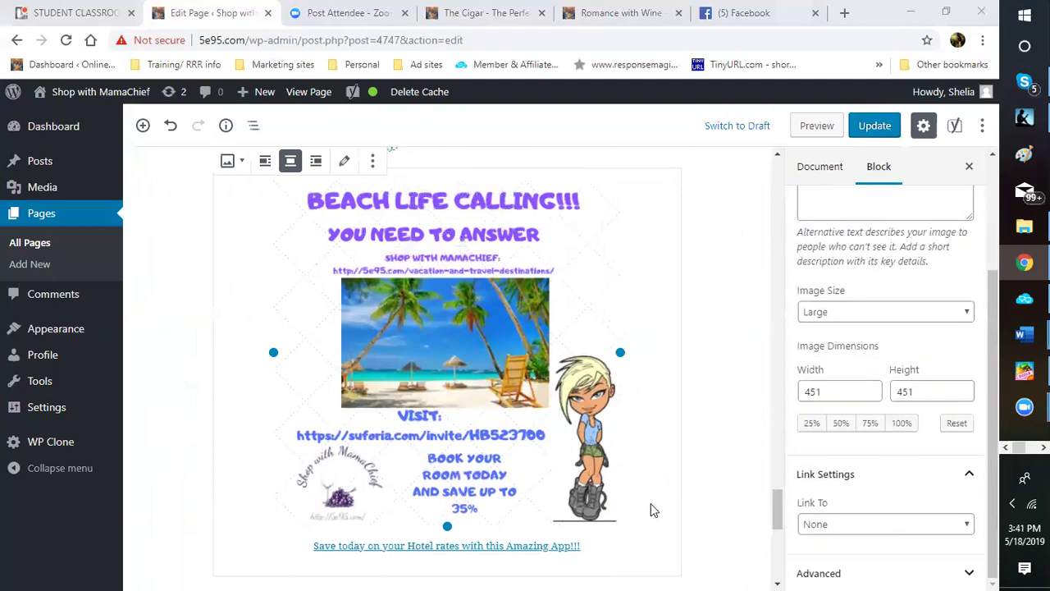
scroll(650, 503, down, 5)
scroll(361, 566, down, 2)
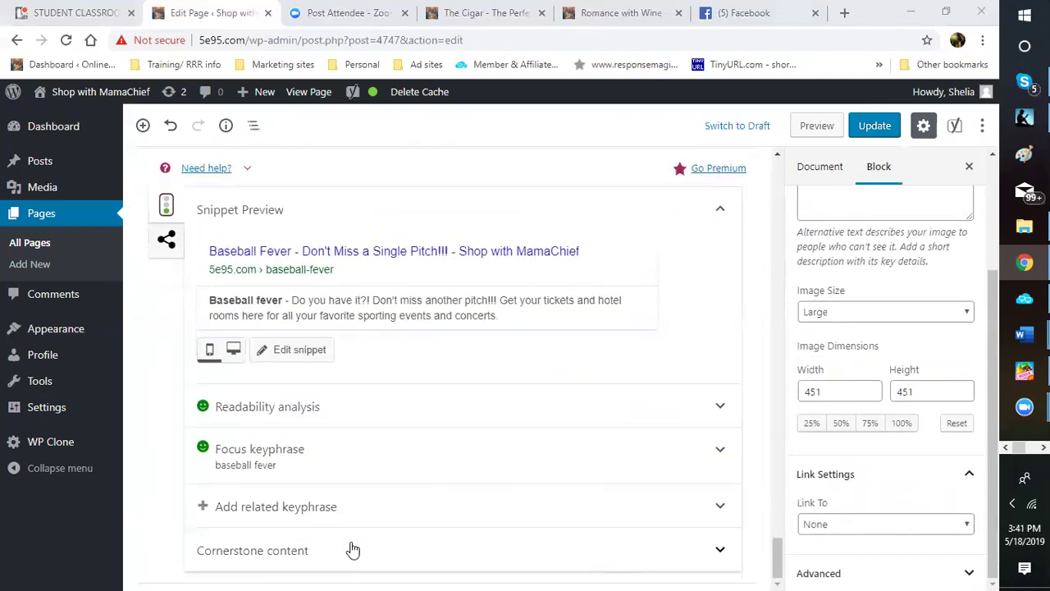
scroll(591, 447, up, 8)
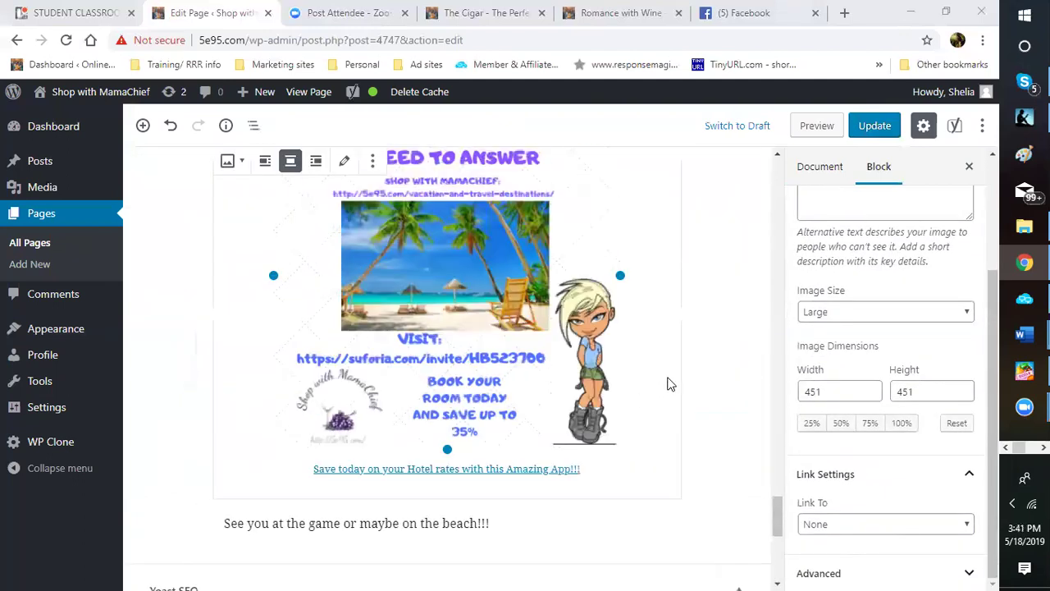
Re-examine the getaway paragraph, the beach image's alt text and the closing line above the Yoast section
scroll(869, 324, up, 2)
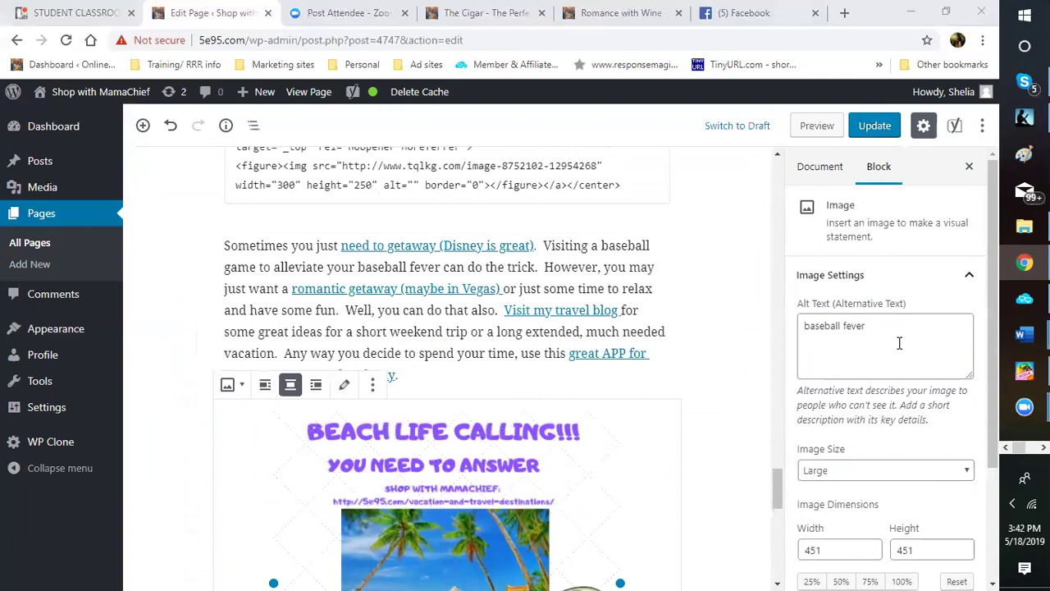
scroll(454, 428, down, 2)
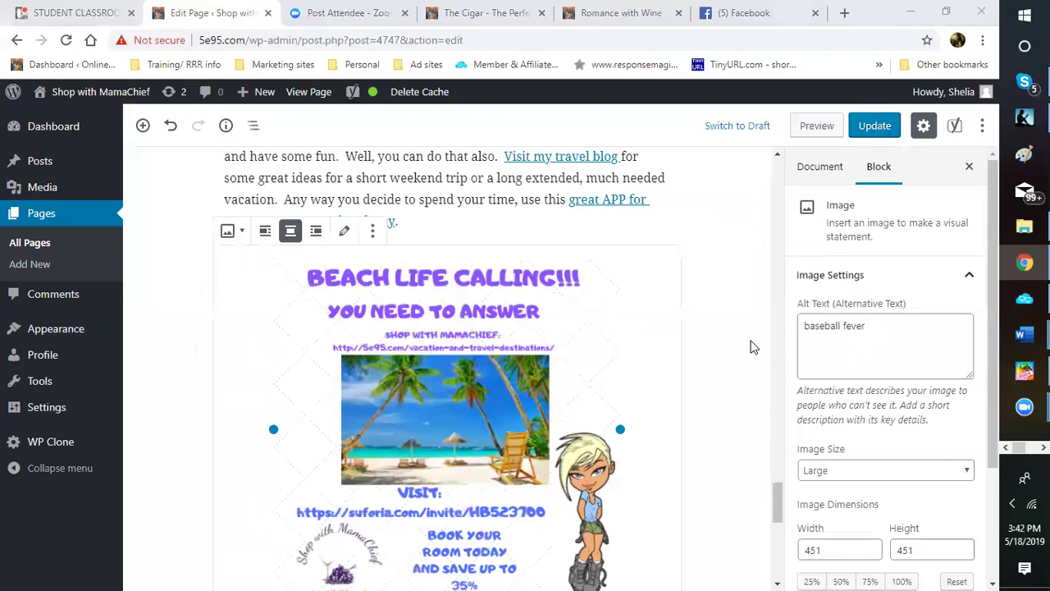
scroll(712, 319, down, 1)
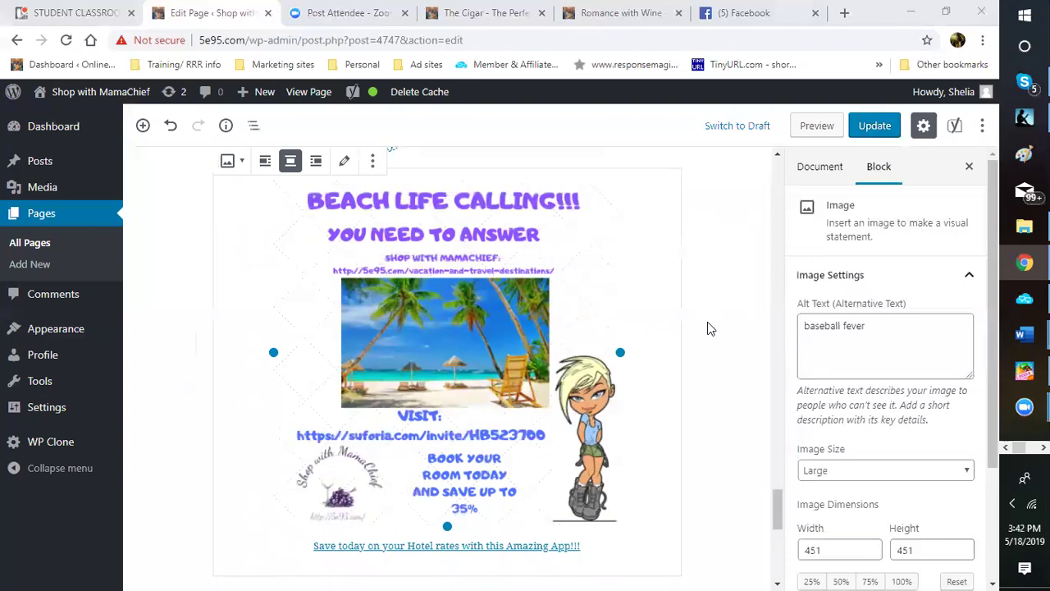
scroll(707, 326, down, 3)
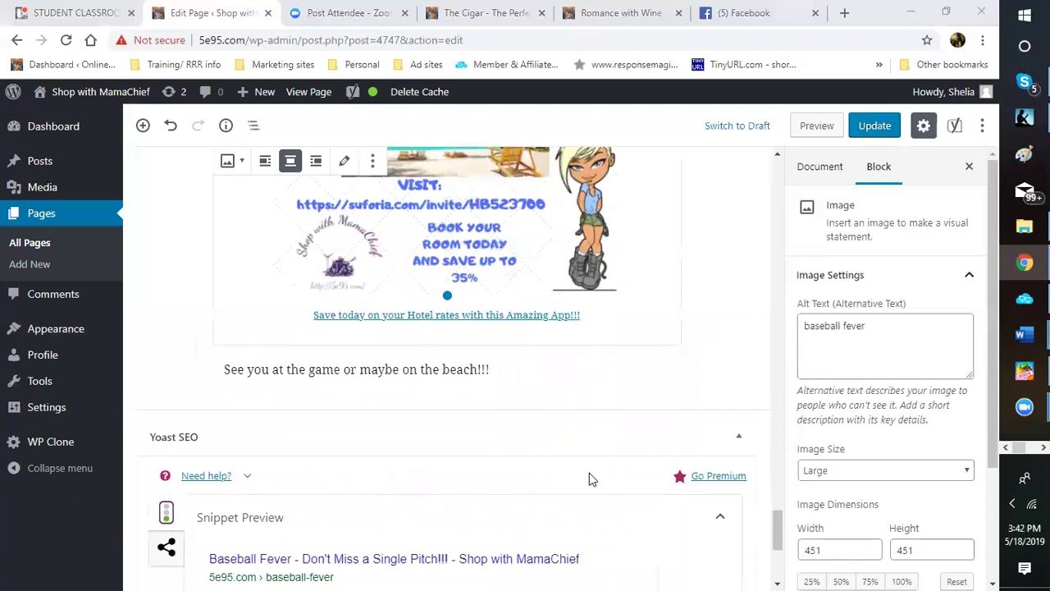
scroll(589, 472, down, 2)
scroll(561, 467, up, 2)
scroll(561, 467, up, 1)
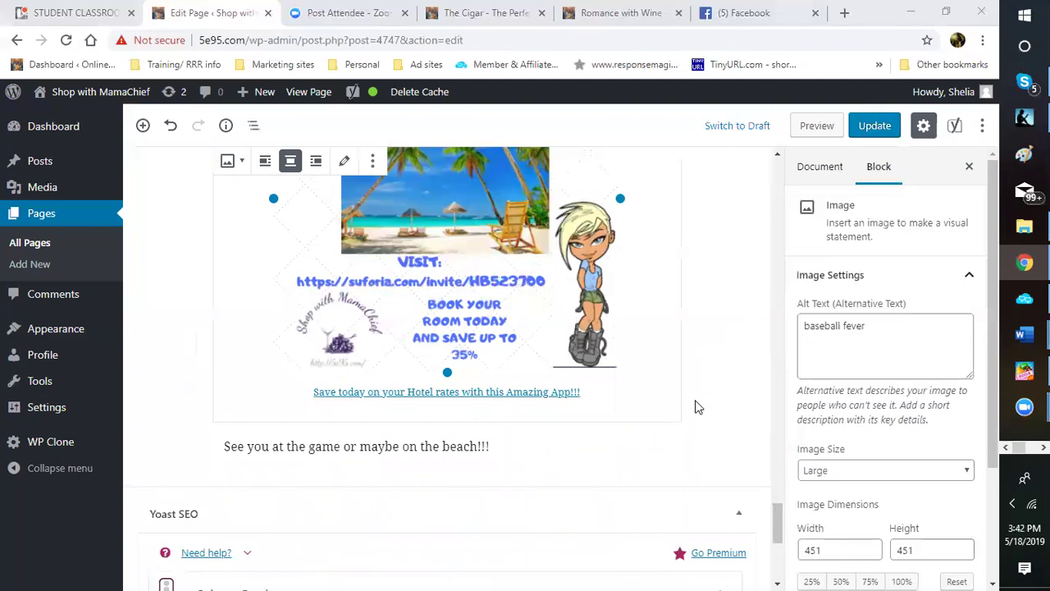
Review the page from the getaway section back up to the sports tickets banner and the three-image travel gallery
scroll(696, 405, up, 4)
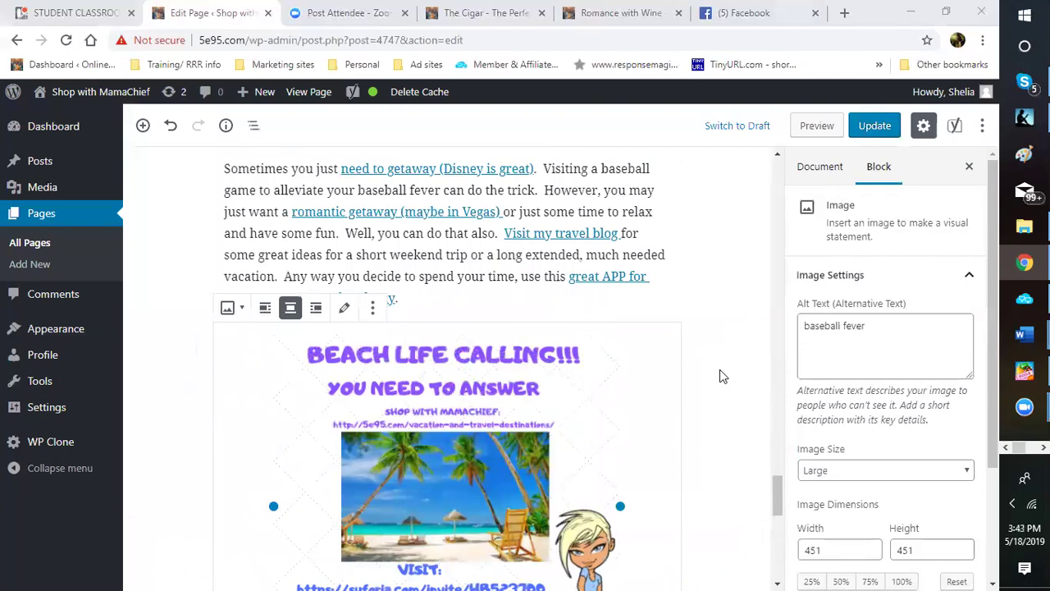
scroll(715, 382, up, 5)
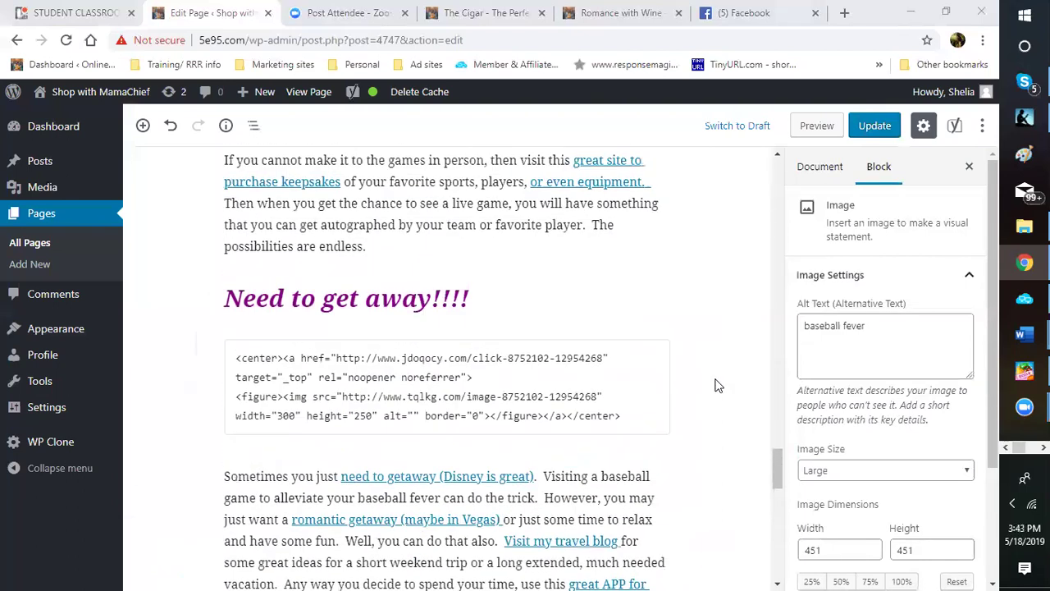
scroll(712, 383, up, 2)
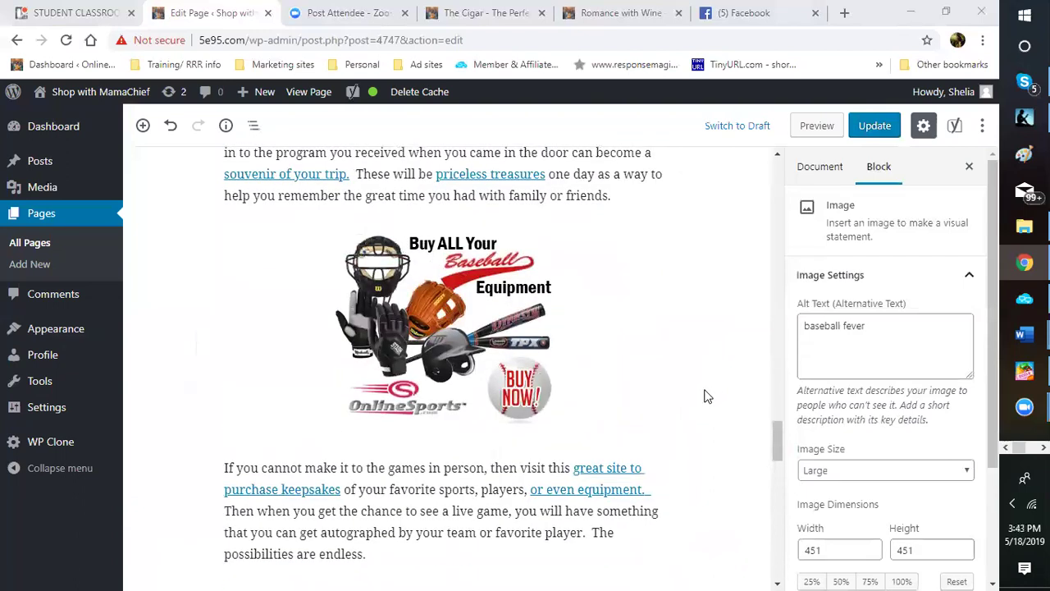
scroll(708, 396, up, 6)
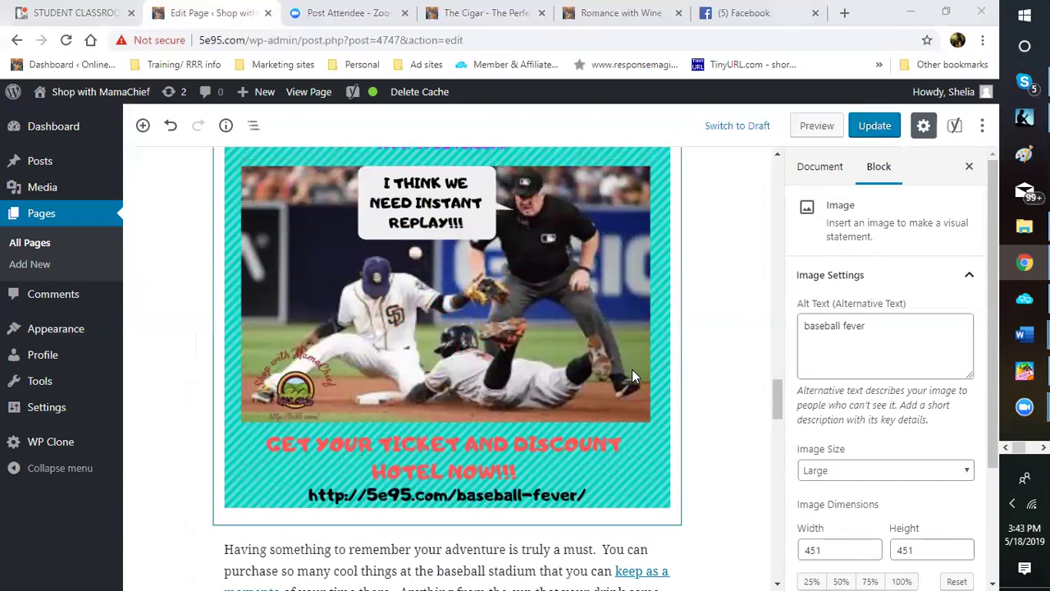
scroll(632, 369, up, 8)
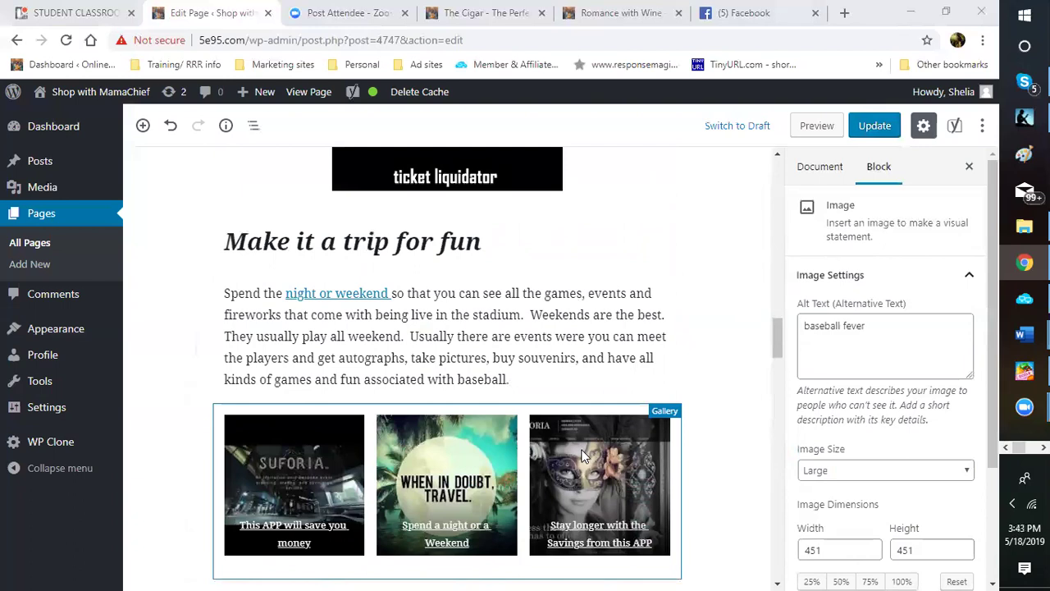
scroll(583, 456, up, 3)
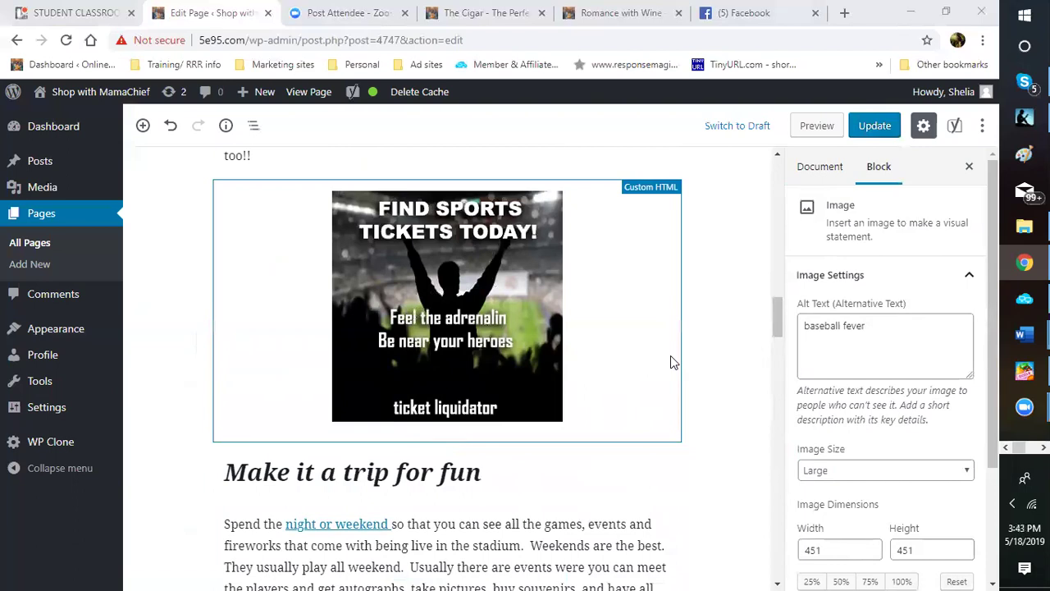
scroll(670, 358, down, 3)
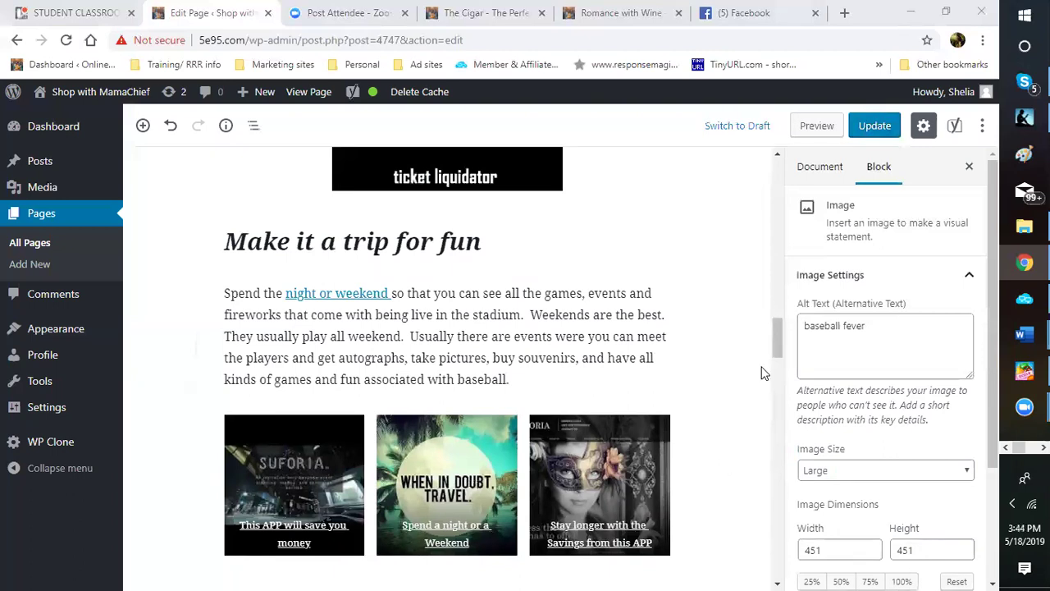
scroll(733, 345, up, 2)
scroll(733, 345, down, 4)
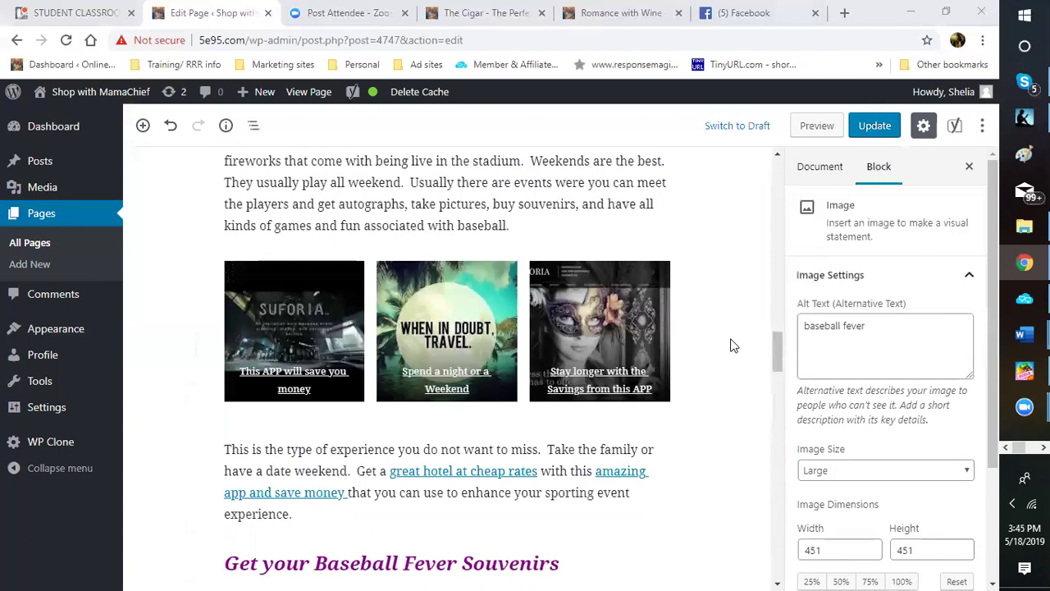
Update the Baseball Fever page to save its changes
scroll(138, 399, up, 1)
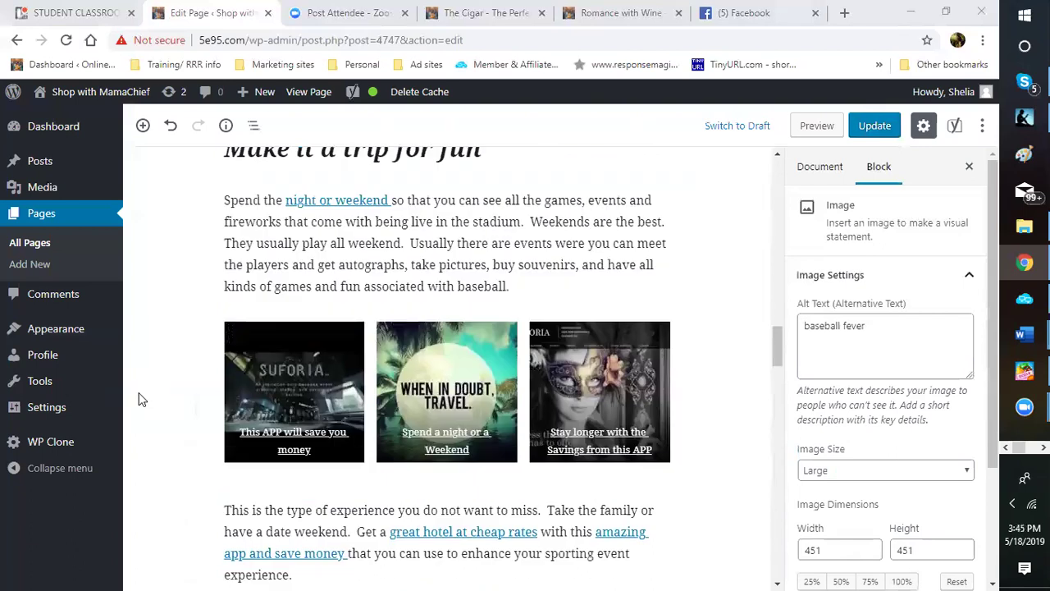
scroll(137, 399, up, 3)
click(867, 132)
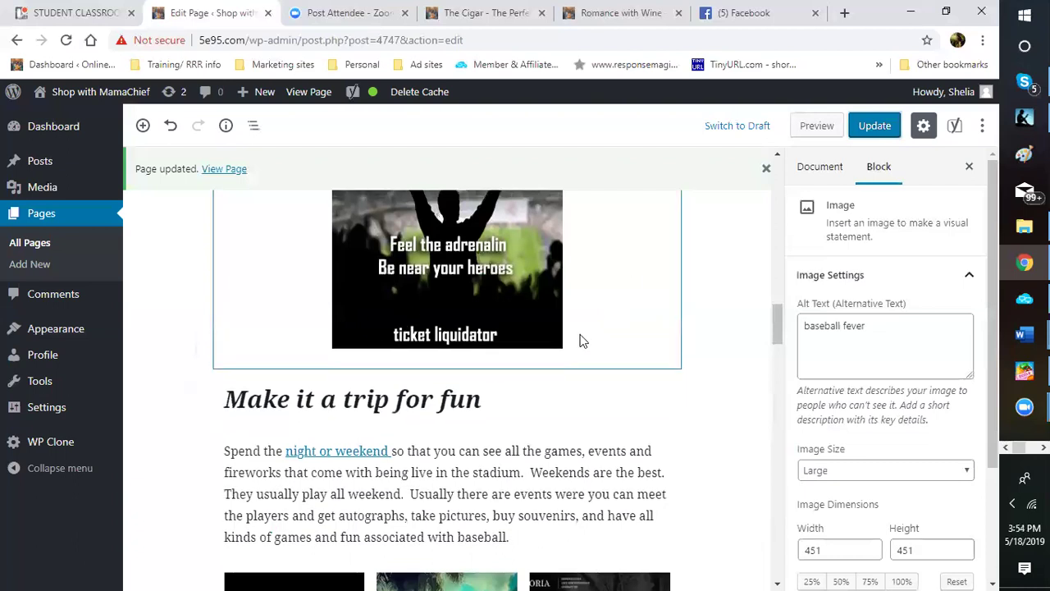
Look through the upper part of the updated page, from the family baseball story to the sports tickets banner
scroll(579, 341, up, 10)
scroll(579, 341, up, 10)
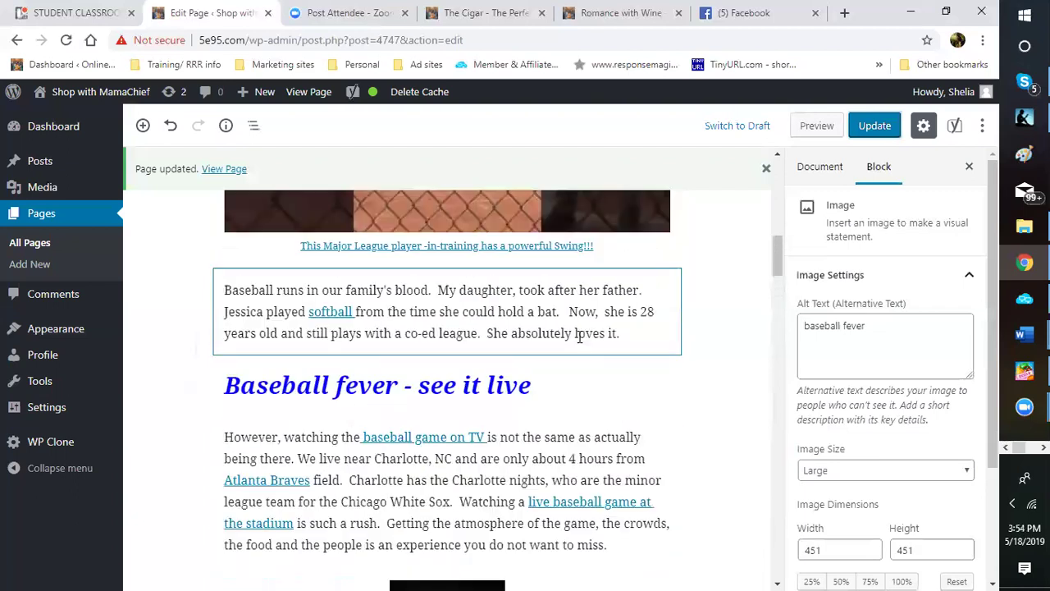
scroll(569, 351, up, 3)
scroll(562, 364, down, 6)
scroll(562, 363, down, 15)
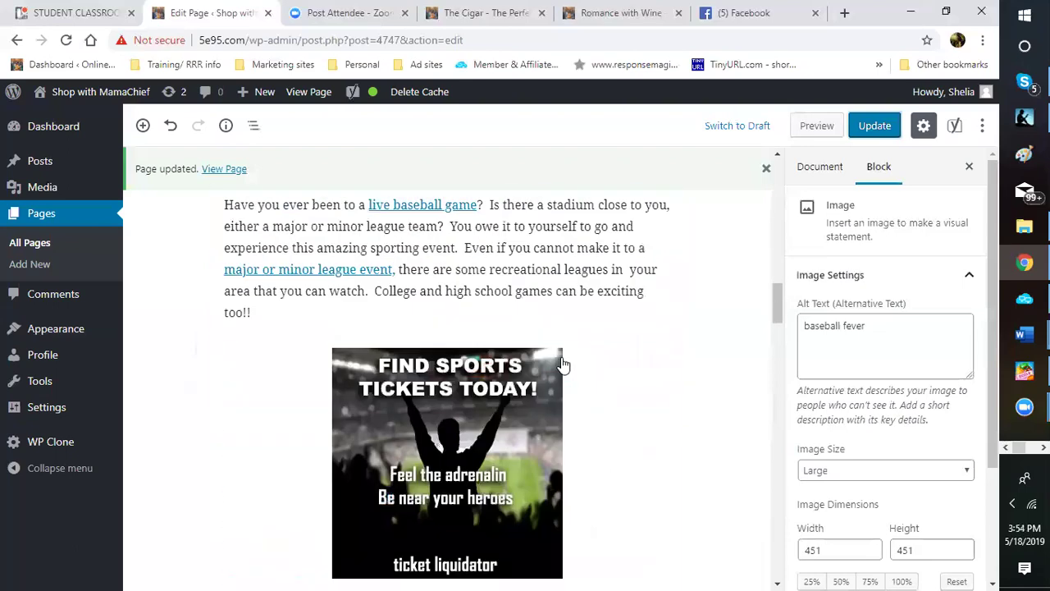
Preview the custom HTML banner under the "Need to get away!!!!" heading and check the page down to its closing line
scroll(560, 359, down, 12)
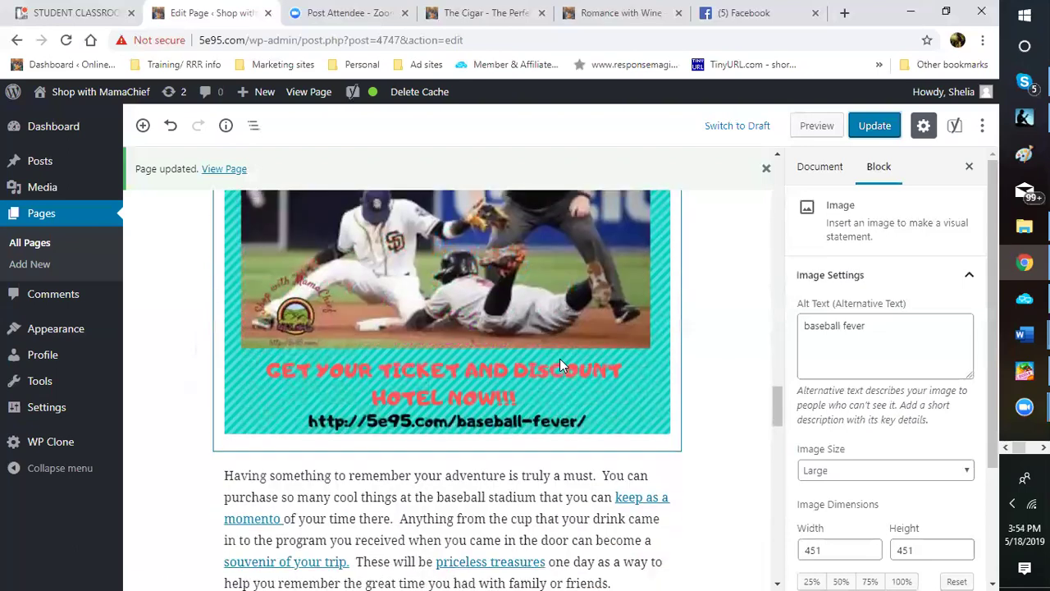
scroll(558, 370, down, 2)
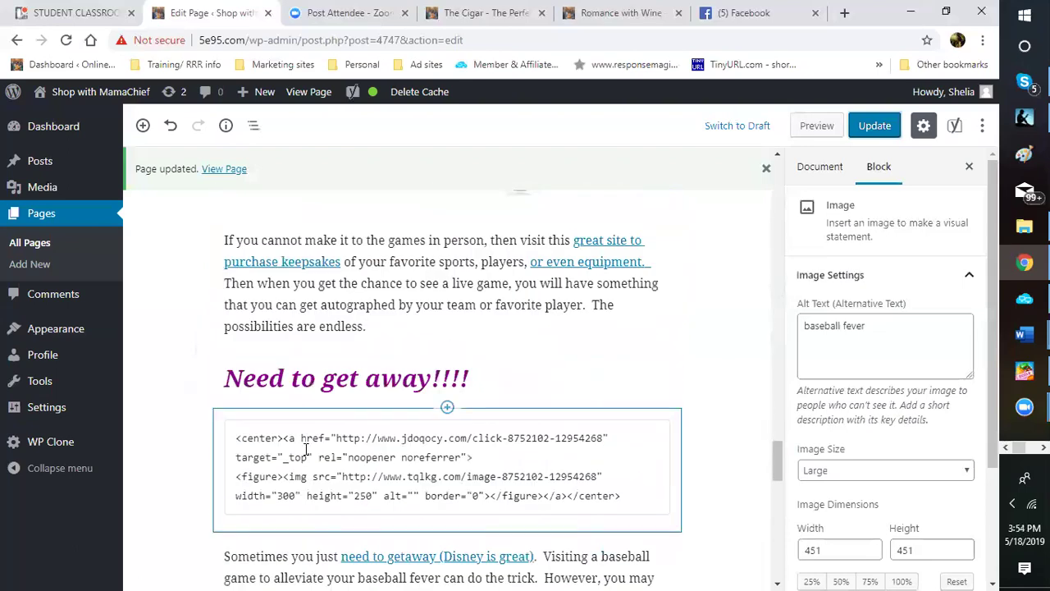
click(617, 469)
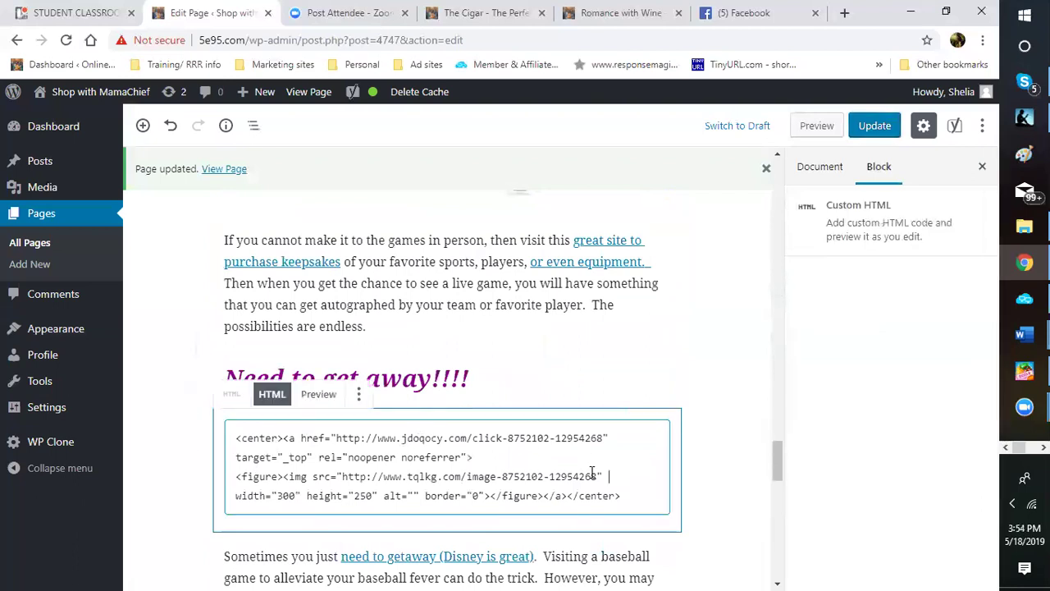
click(319, 394)
scroll(676, 422, down, 5)
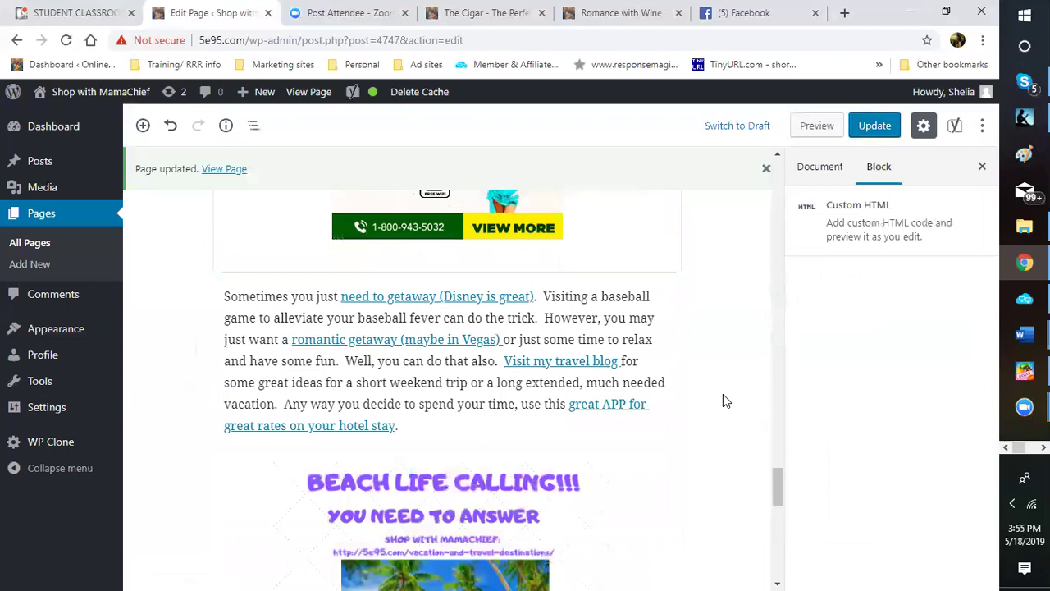
scroll(722, 394, down, 6)
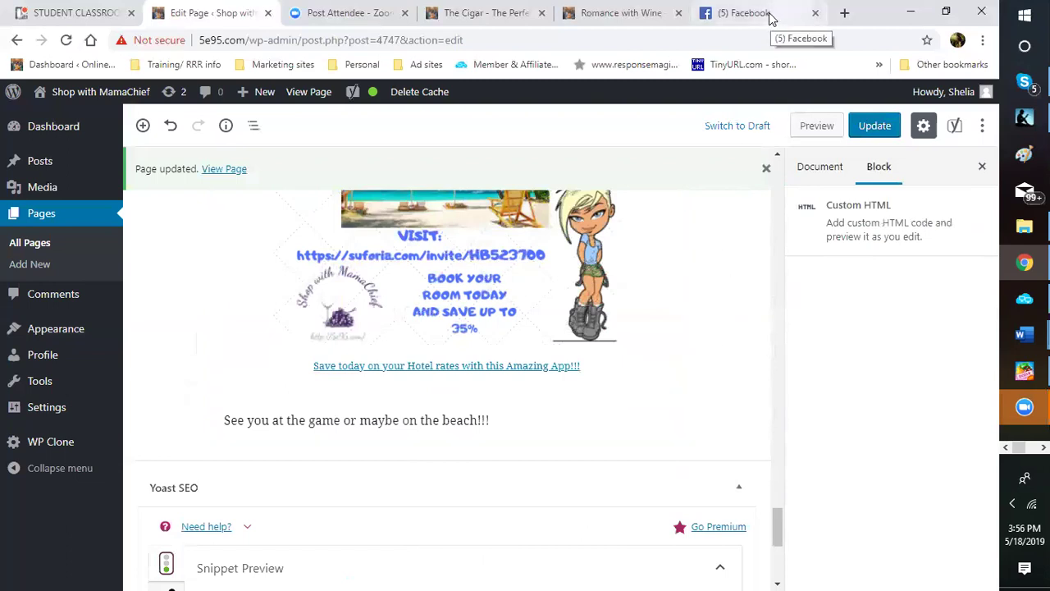
Close the Facebook and cigar page tabs, keeping the Romance with Wine page in view
click(815, 13)
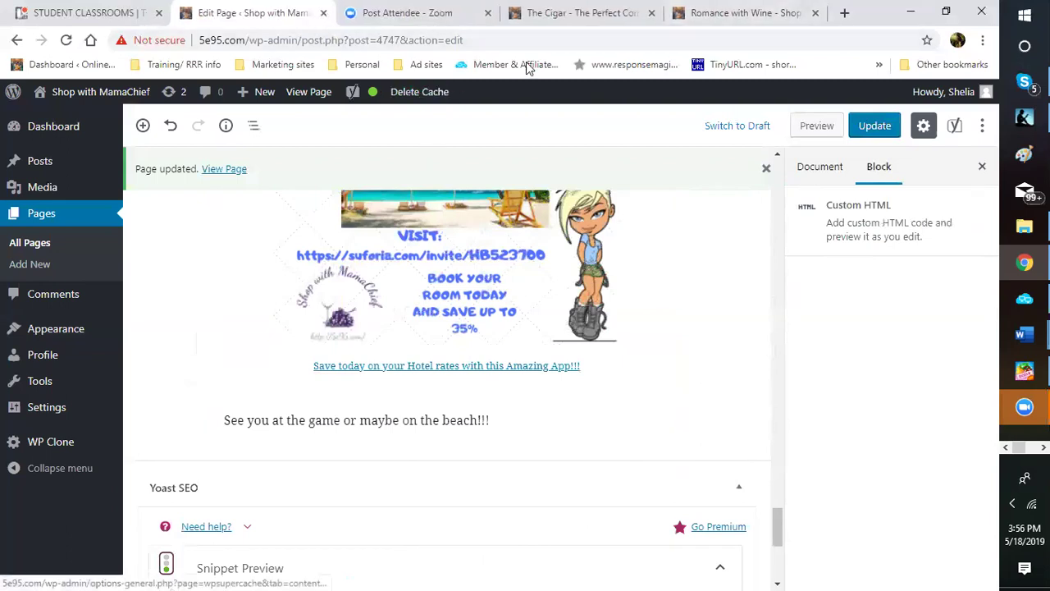
click(806, 13)
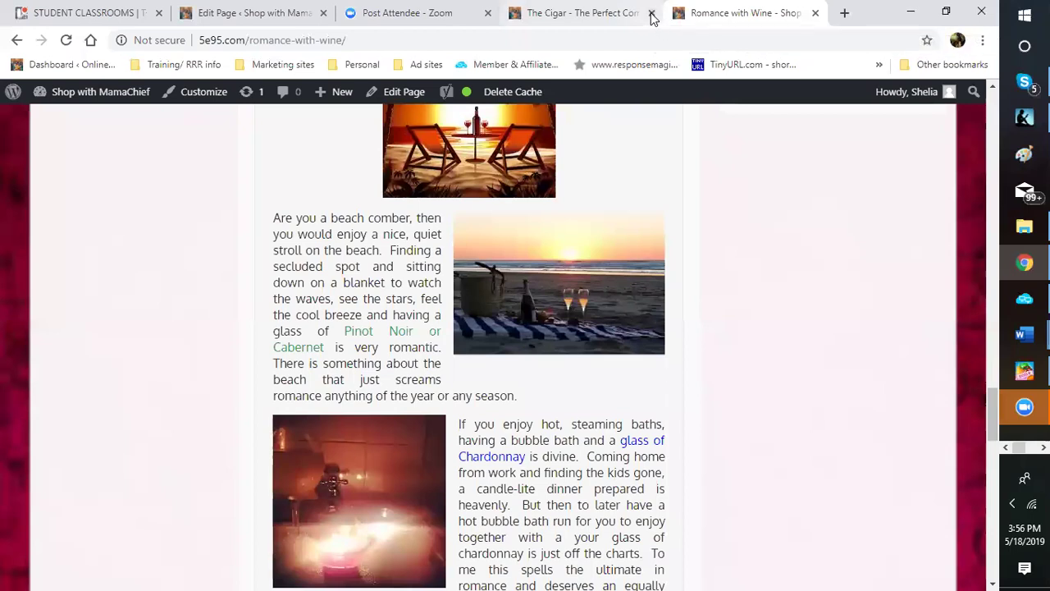
click(653, 13)
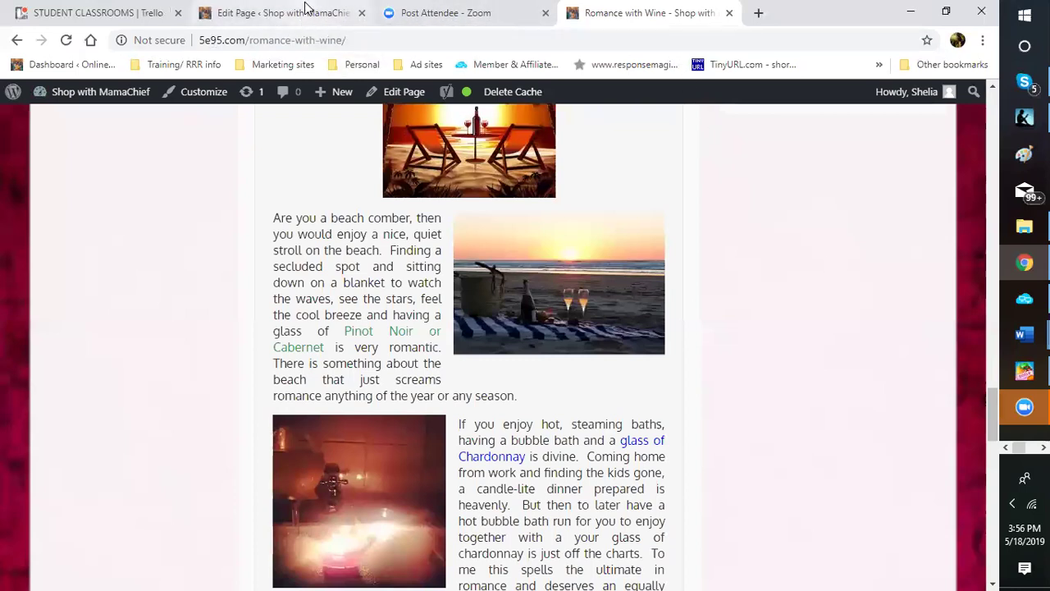
Open the bookmarked Canva home page in a new browser tab
click(760, 15)
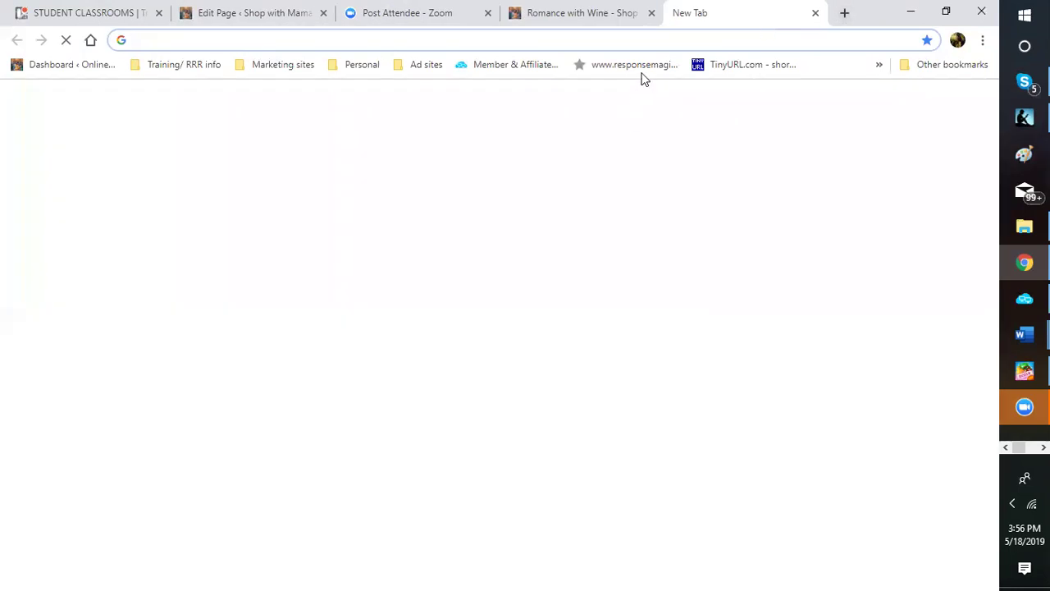
click(879, 64)
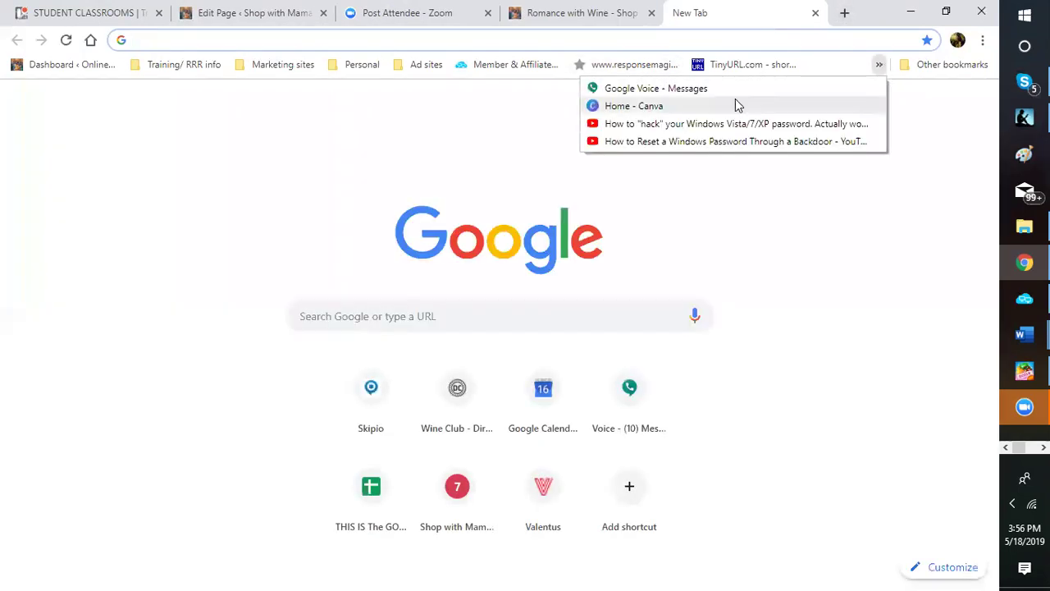
click(648, 107)
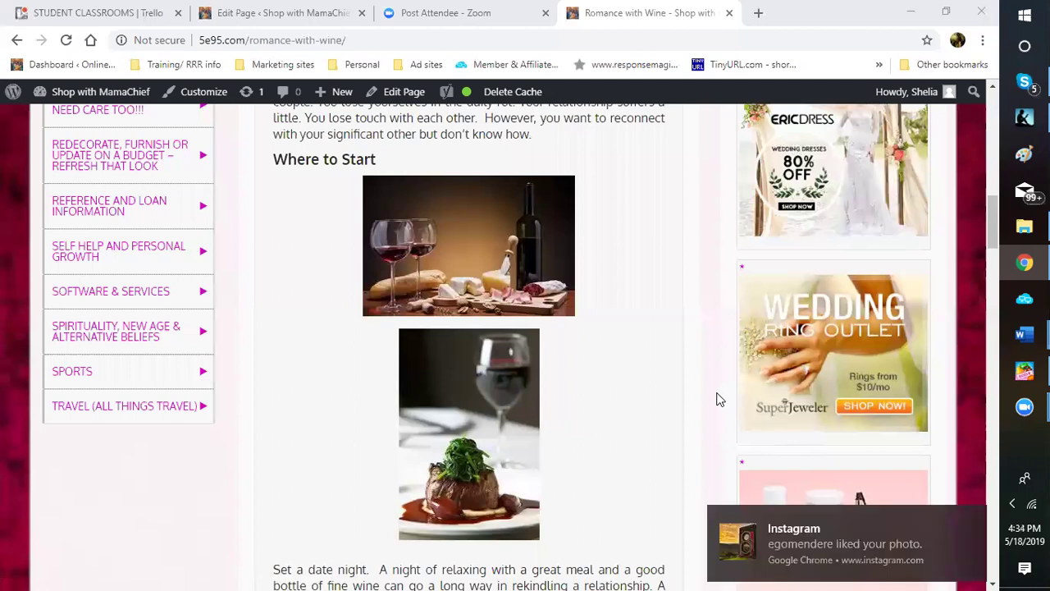
Dismiss the Instagram notification, return to the top of the Romance with Wine page and minimize the browser
click(972, 519)
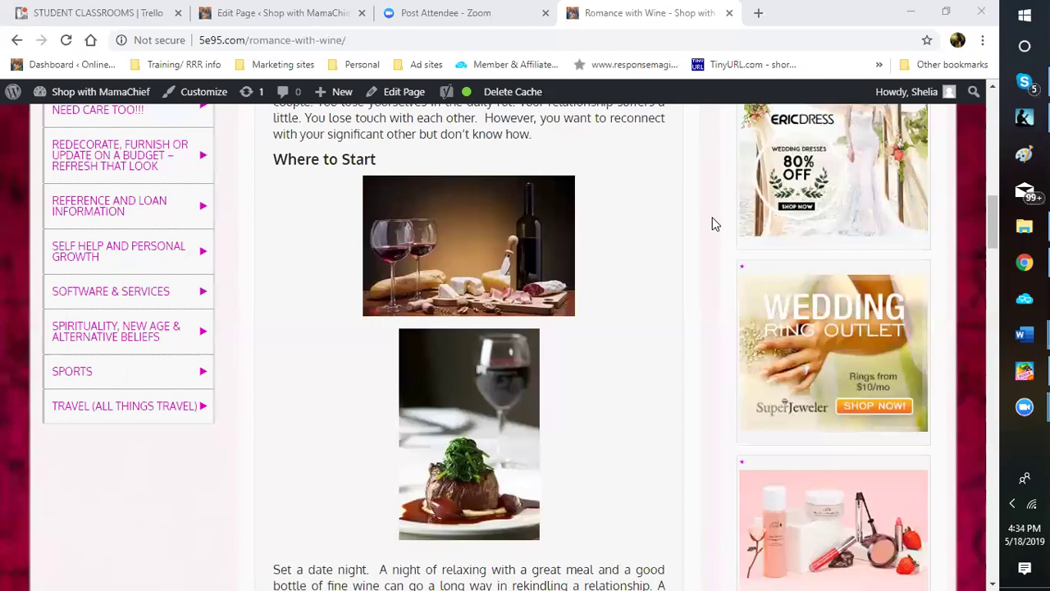
scroll(712, 214, up, 10)
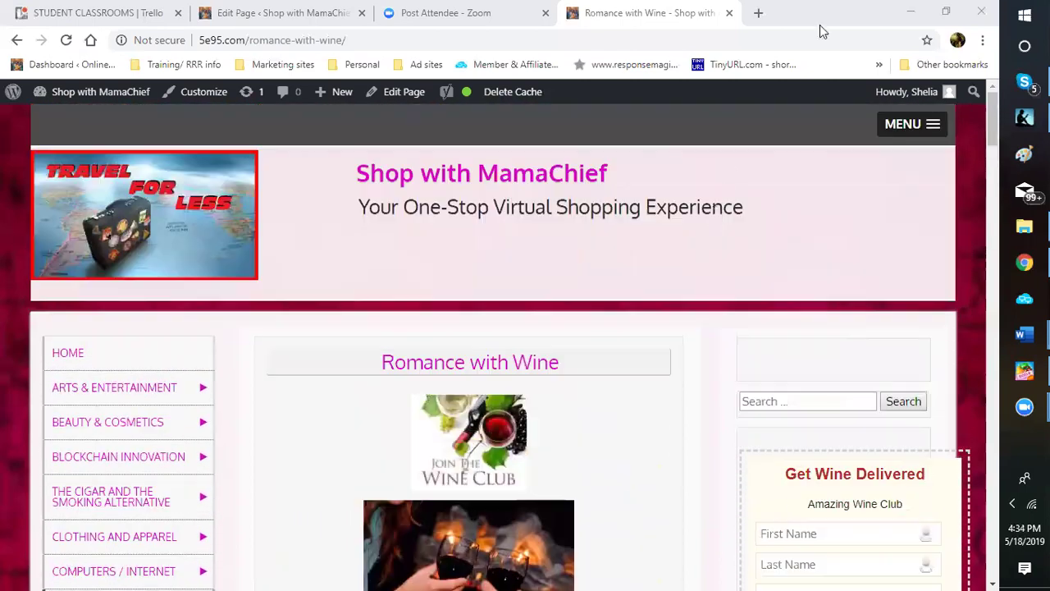
click(911, 16)
click(909, 15)
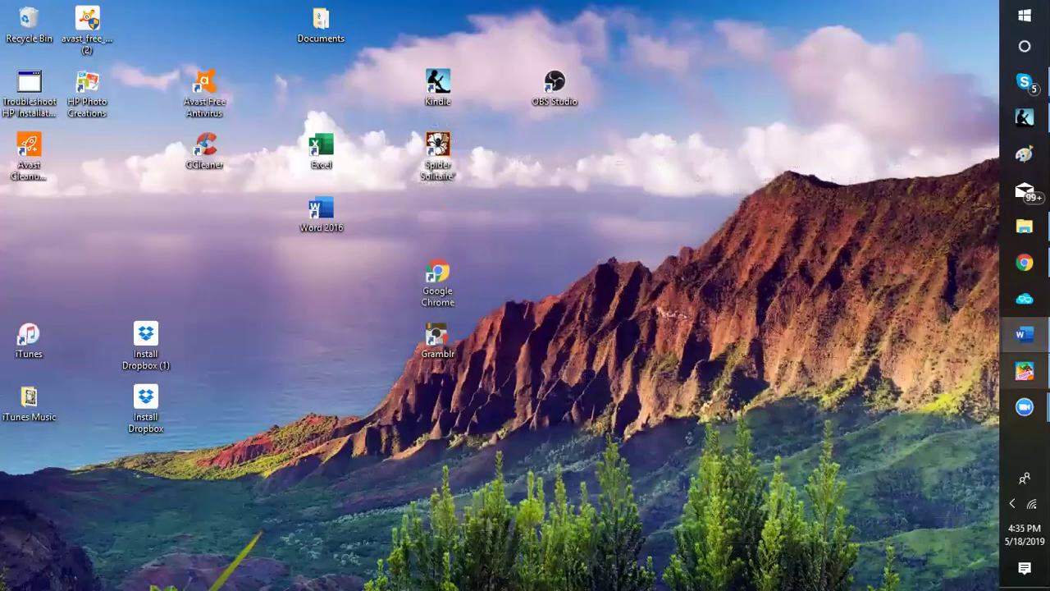
Switch to the New student information sheet-2 document in Word and read from Step 5 through the helpful training links
mouse_move(1025, 333)
click(927, 229)
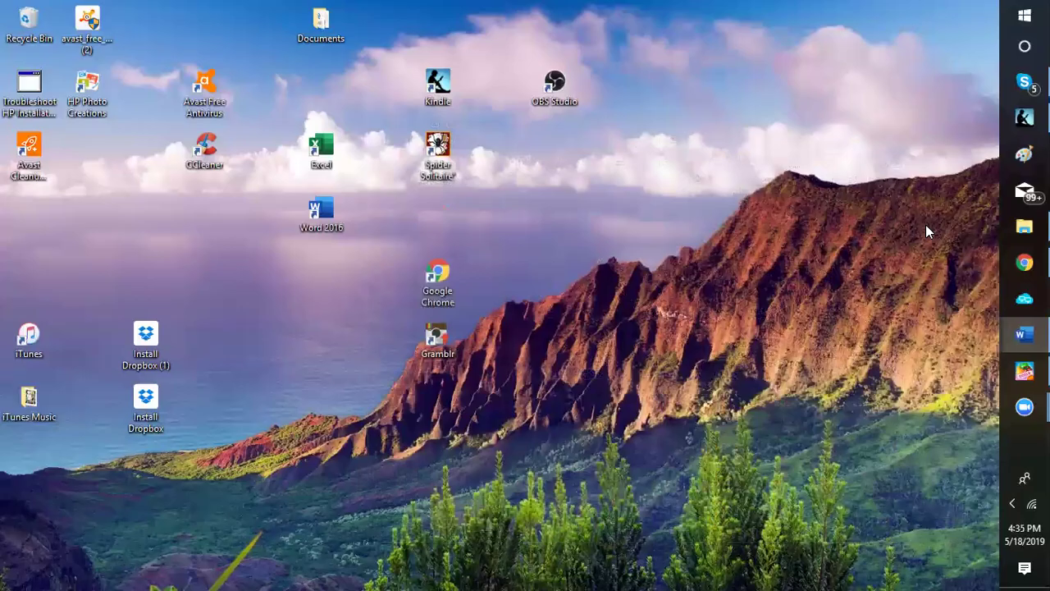
scroll(634, 326, down, 2)
scroll(634, 325, down, 15)
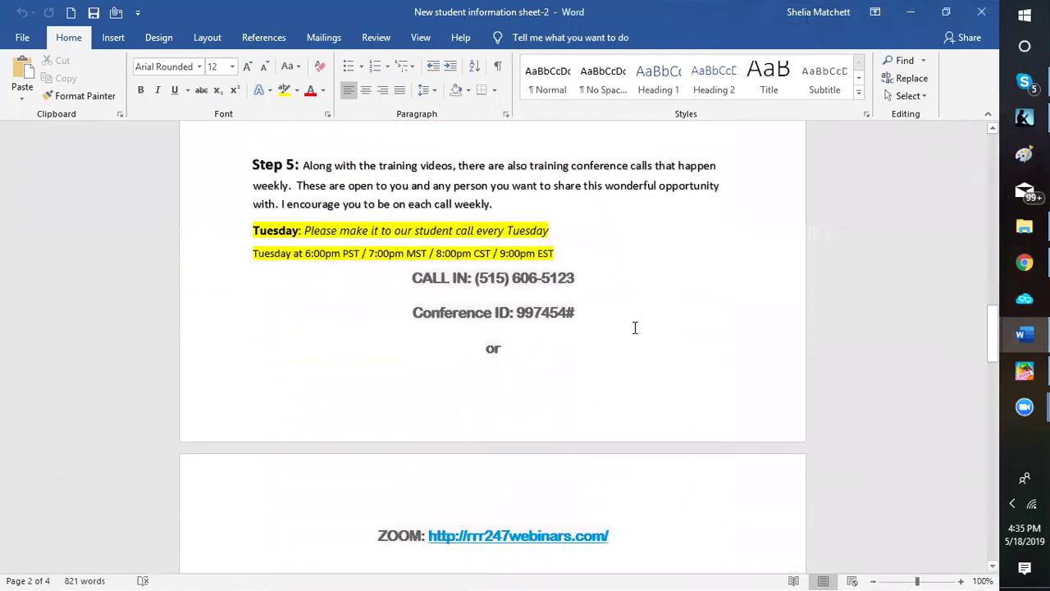
scroll(634, 330, down, 18)
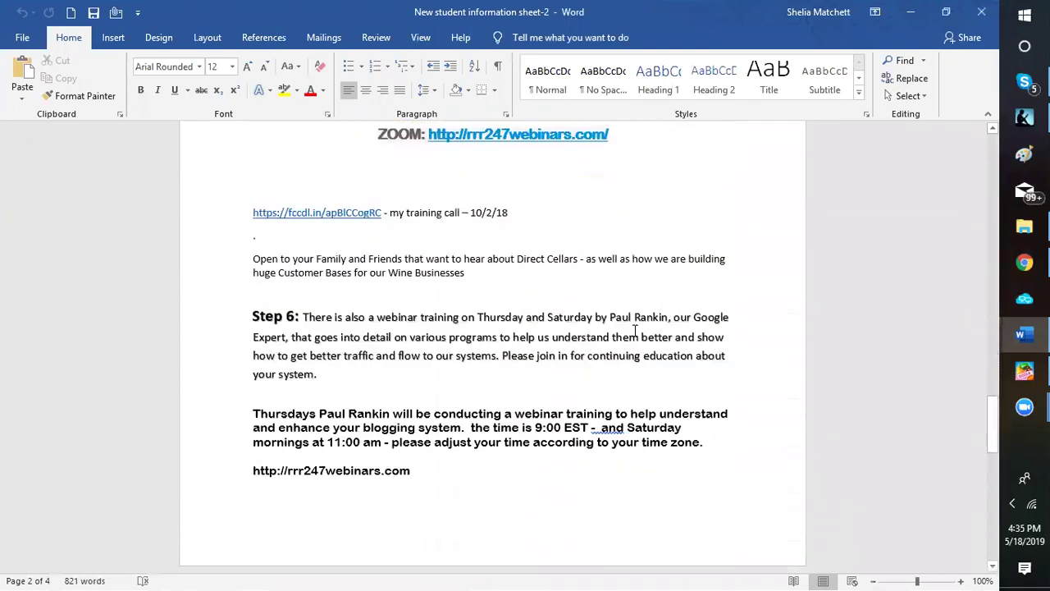
scroll(634, 334, down, 1)
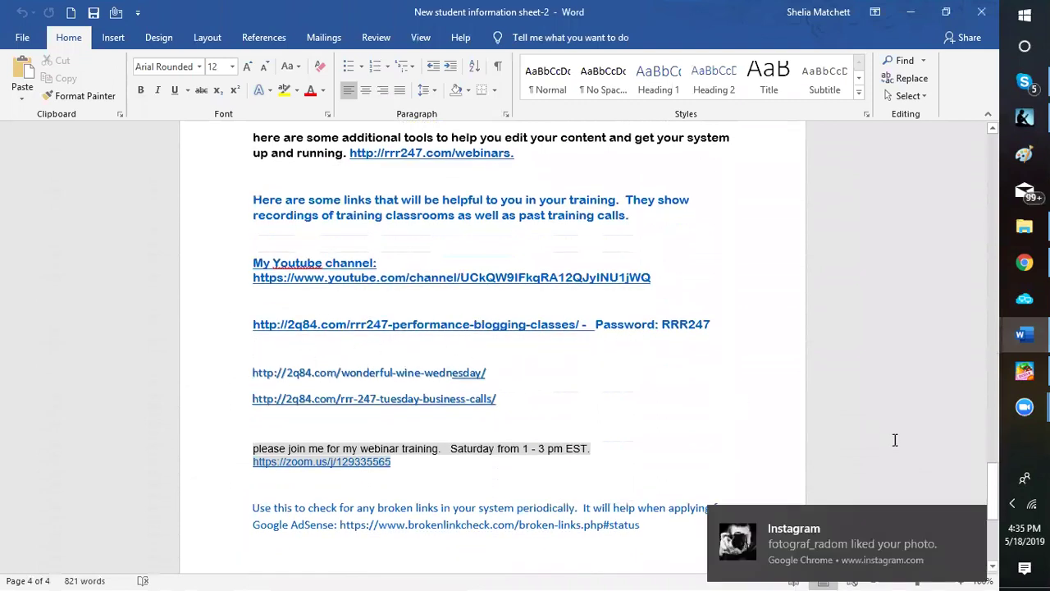
Dismiss the Instagram notifications covering the document and place the cursor on the blank line below the performance blogging classes link
click(971, 522)
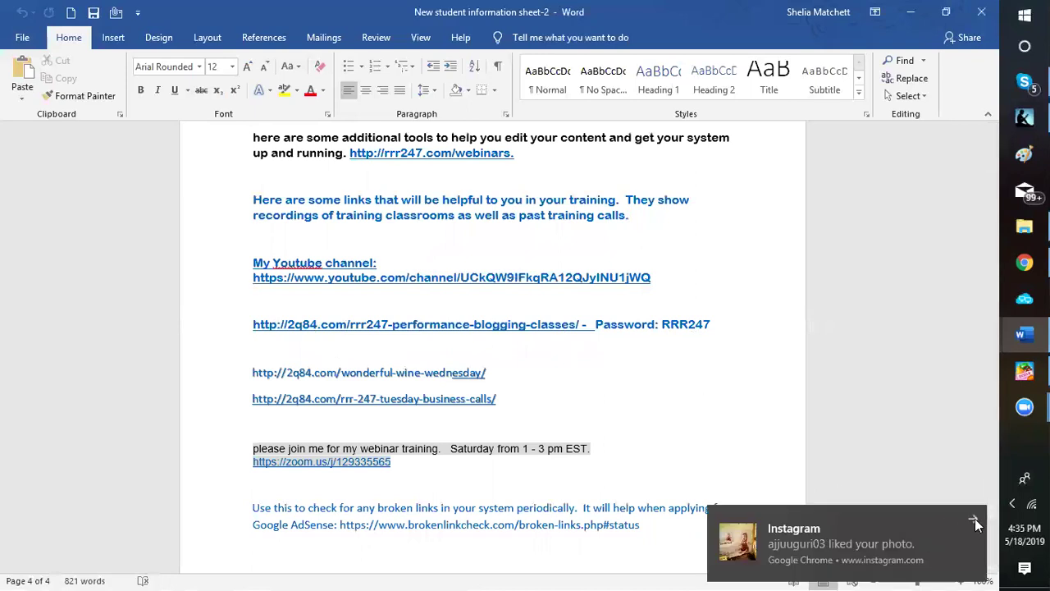
click(974, 522)
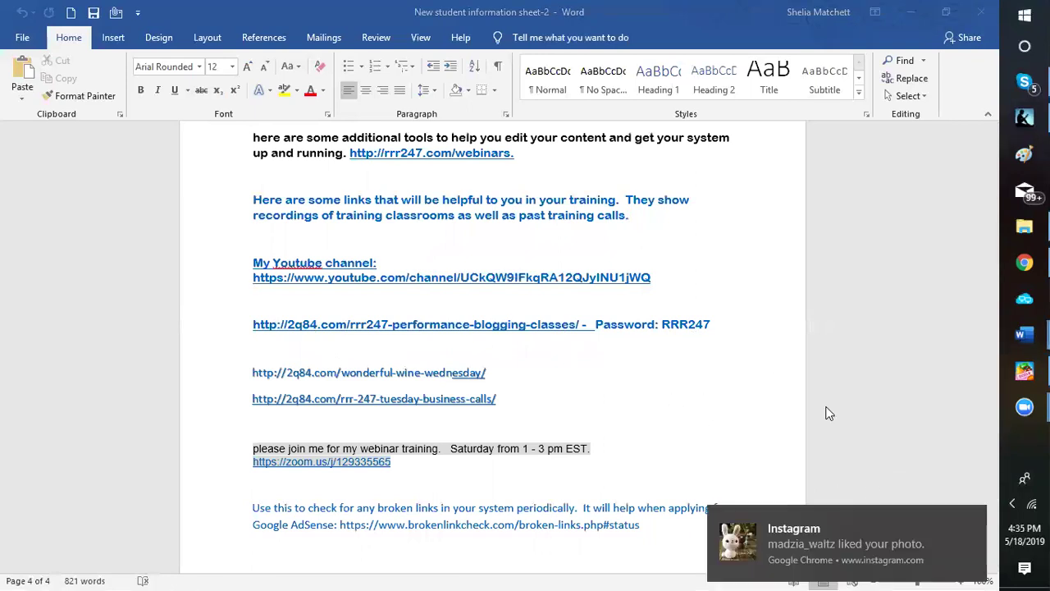
click(967, 522)
click(804, 337)
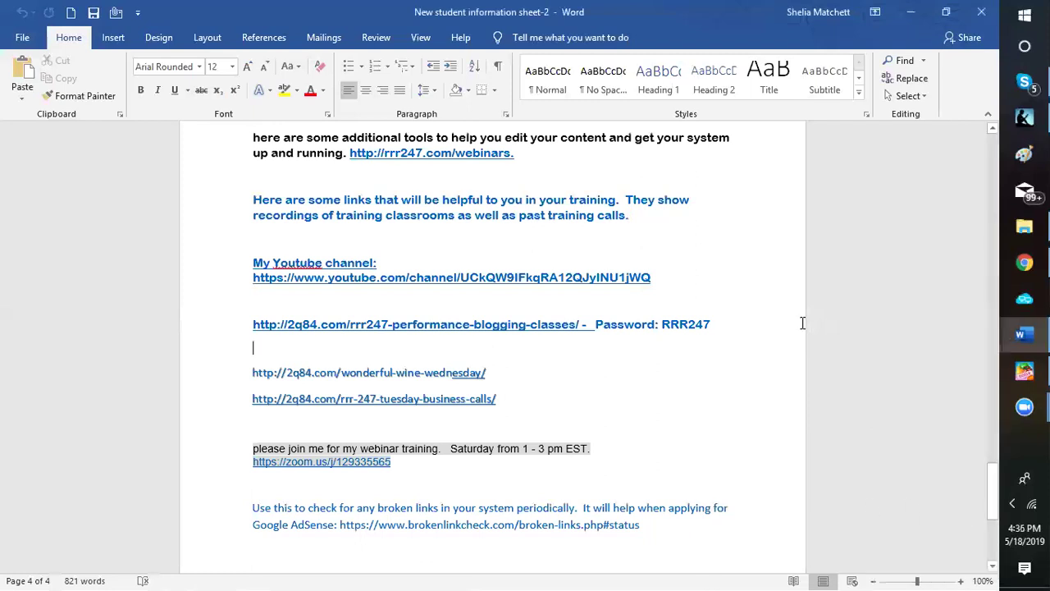